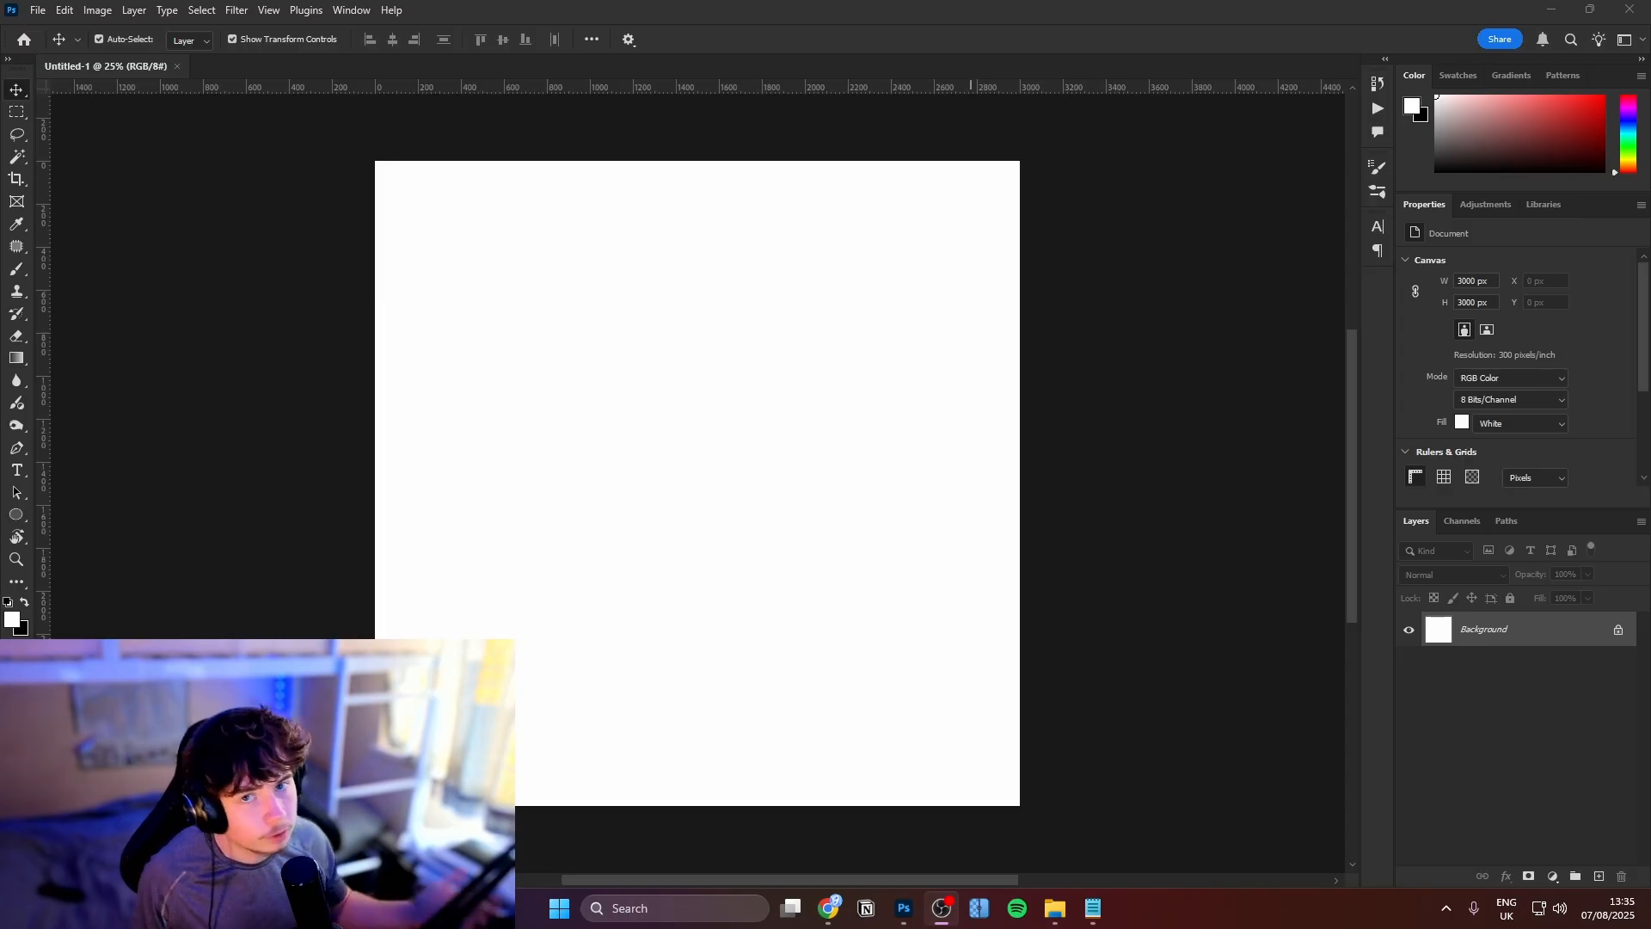
Place the photo of the two men beside the red car from the image folder onto the white canvas
left_click(1055, 908)
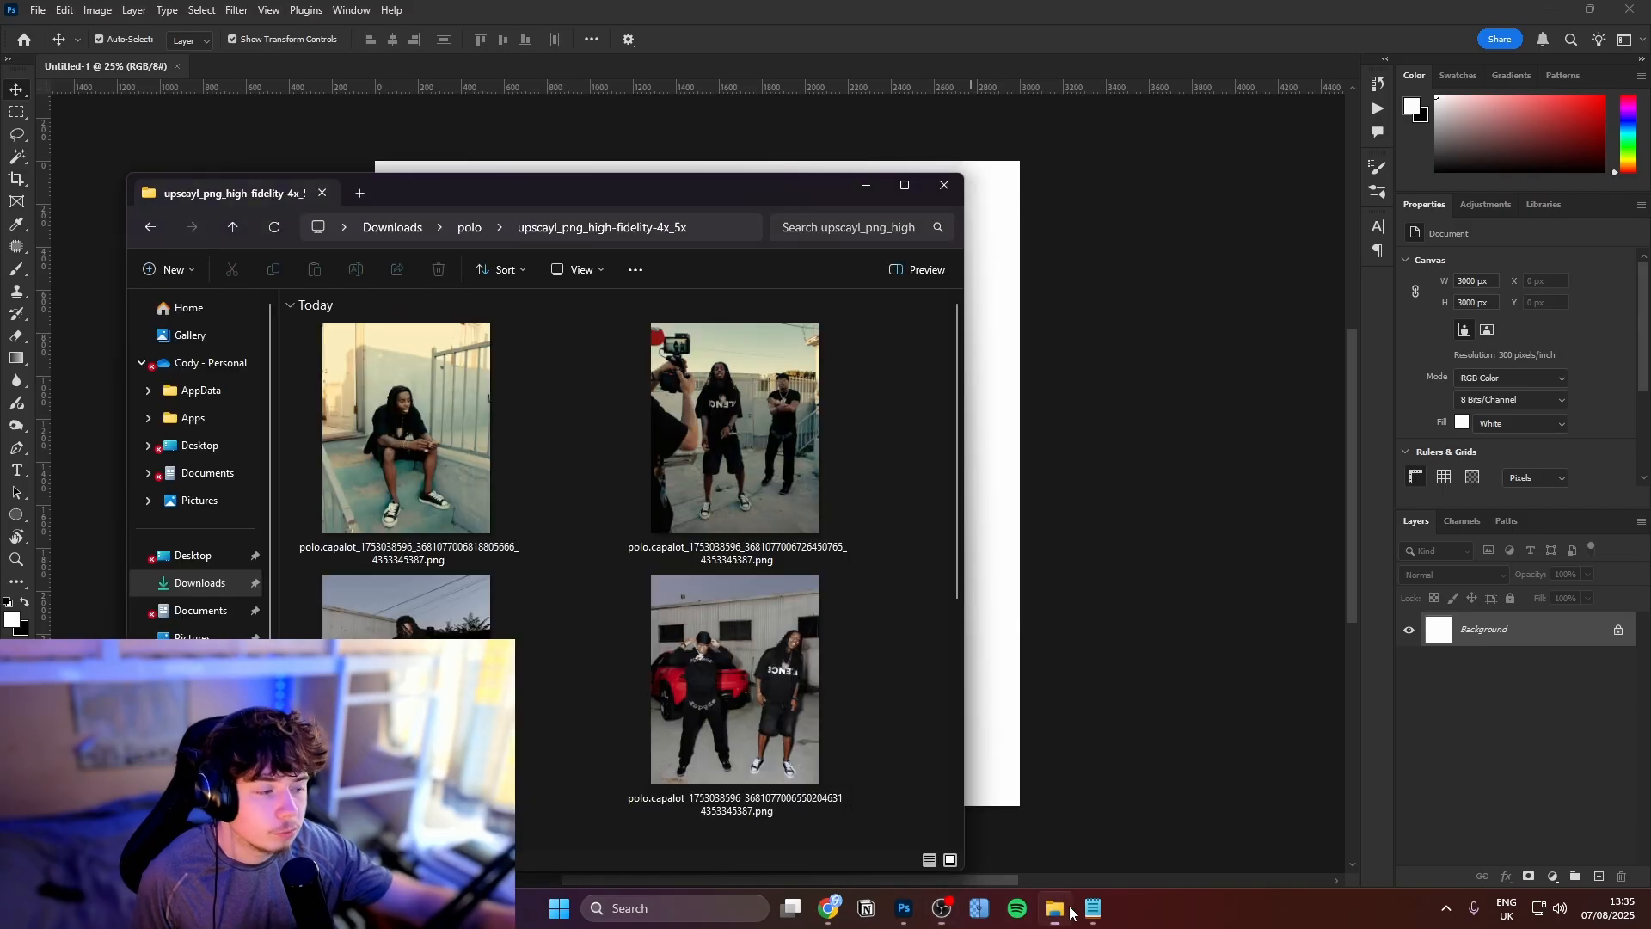
left_click_drag(729, 625, 1074, 593)
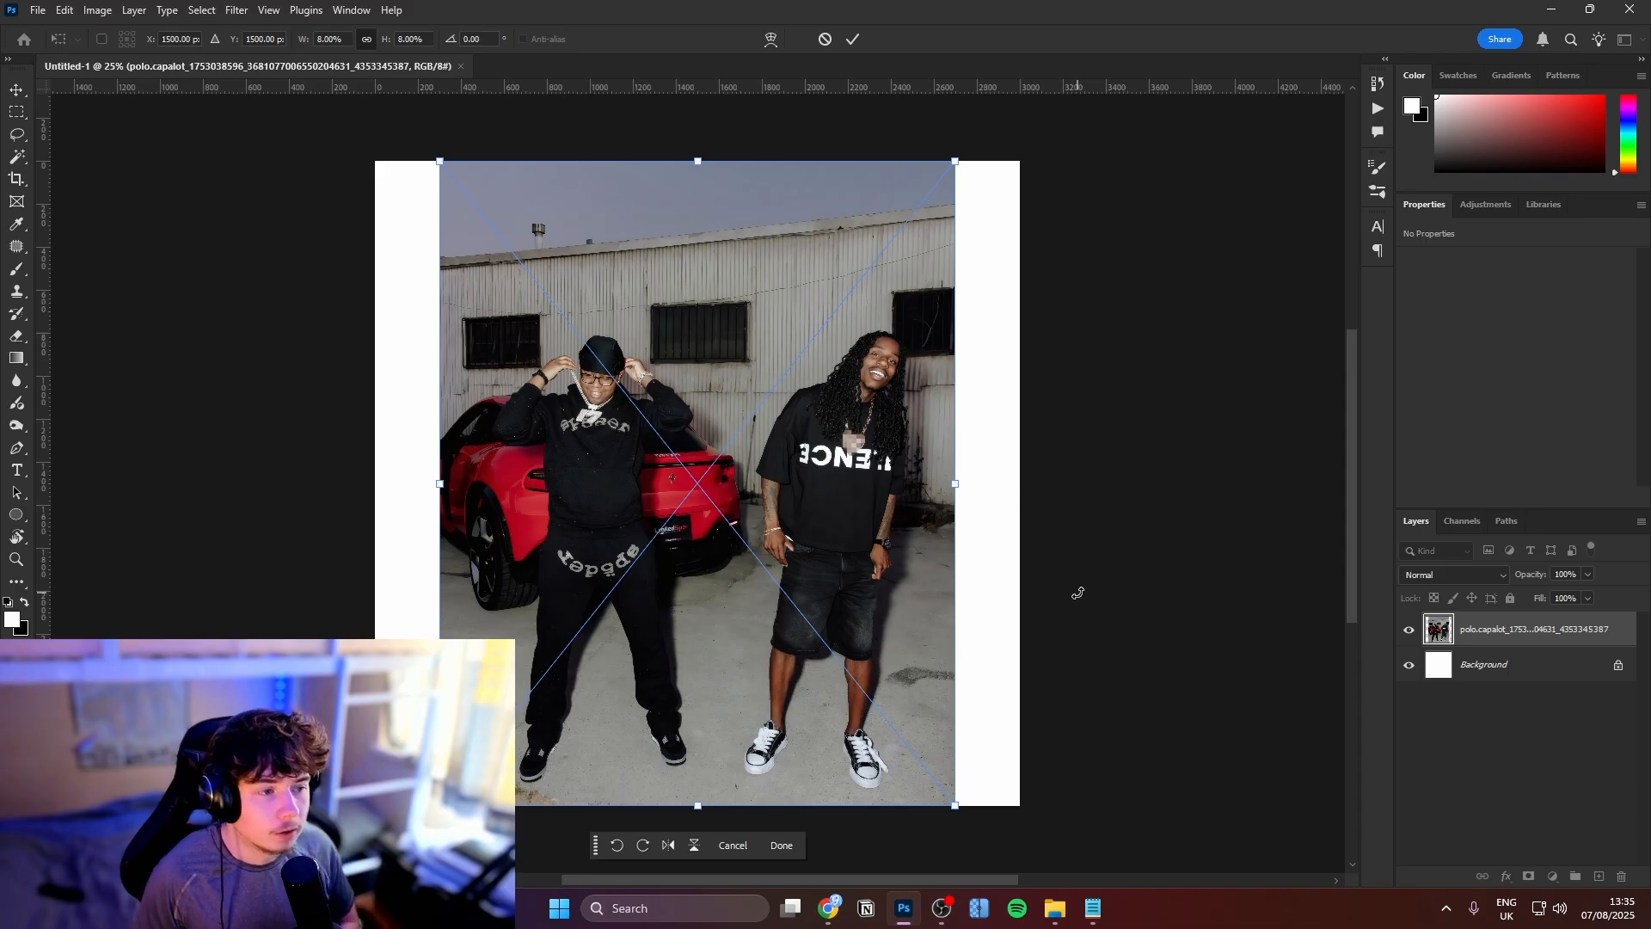
left_click_drag(674, 527, 748, 505)
key("Escape")
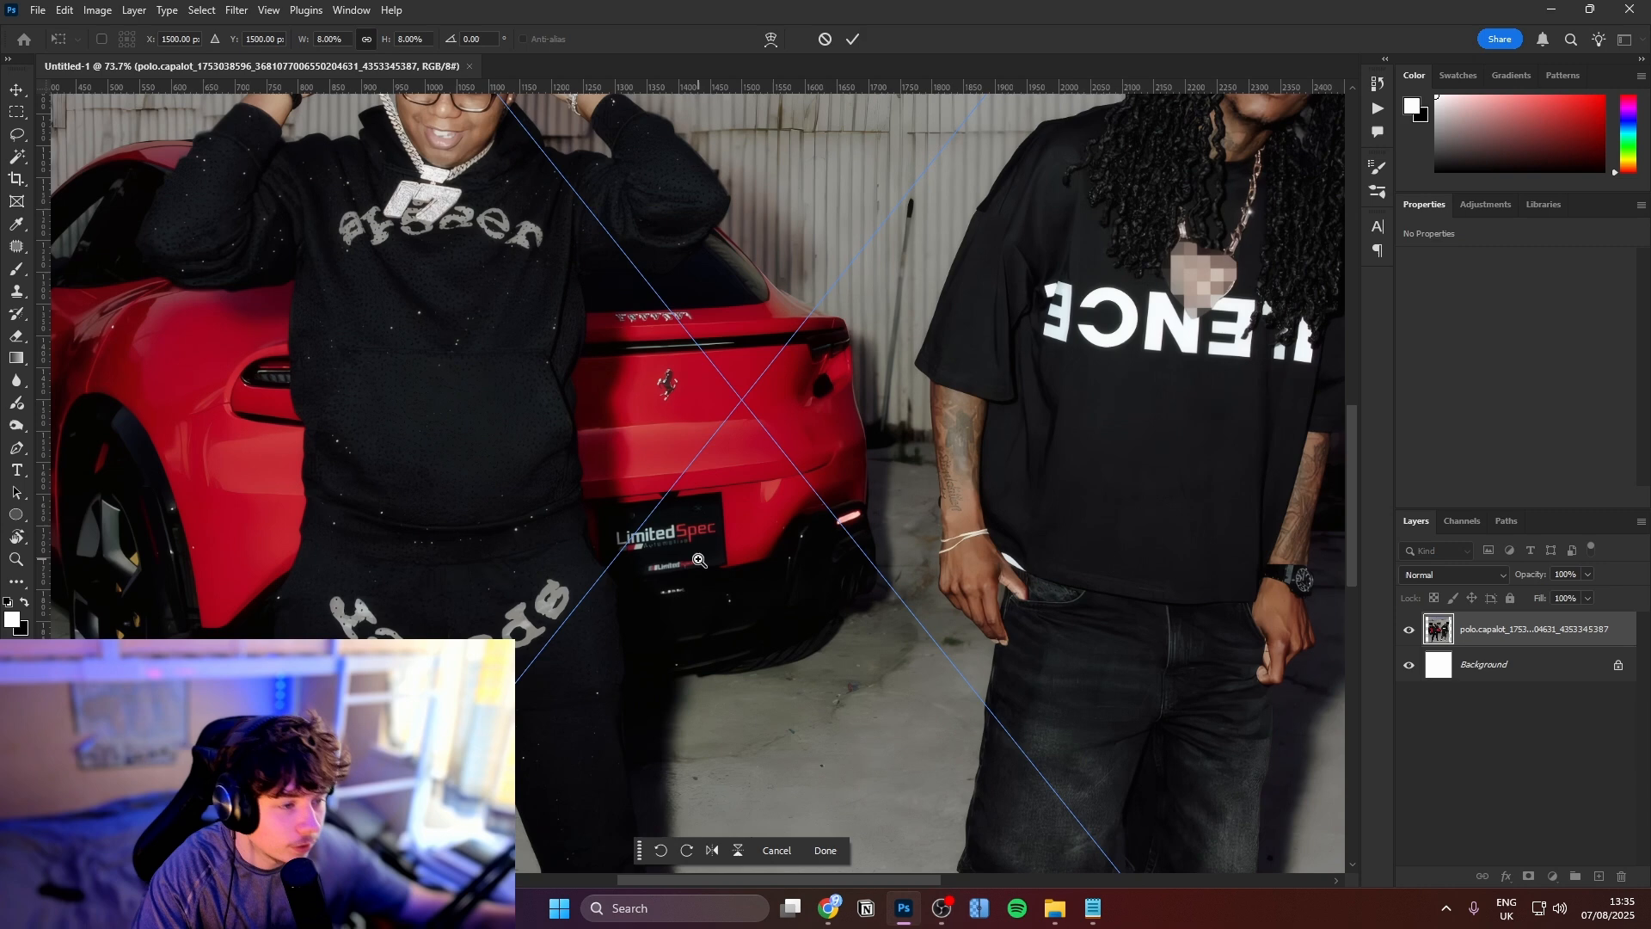
left_click_drag(698, 559, 612, 557)
key("Return")
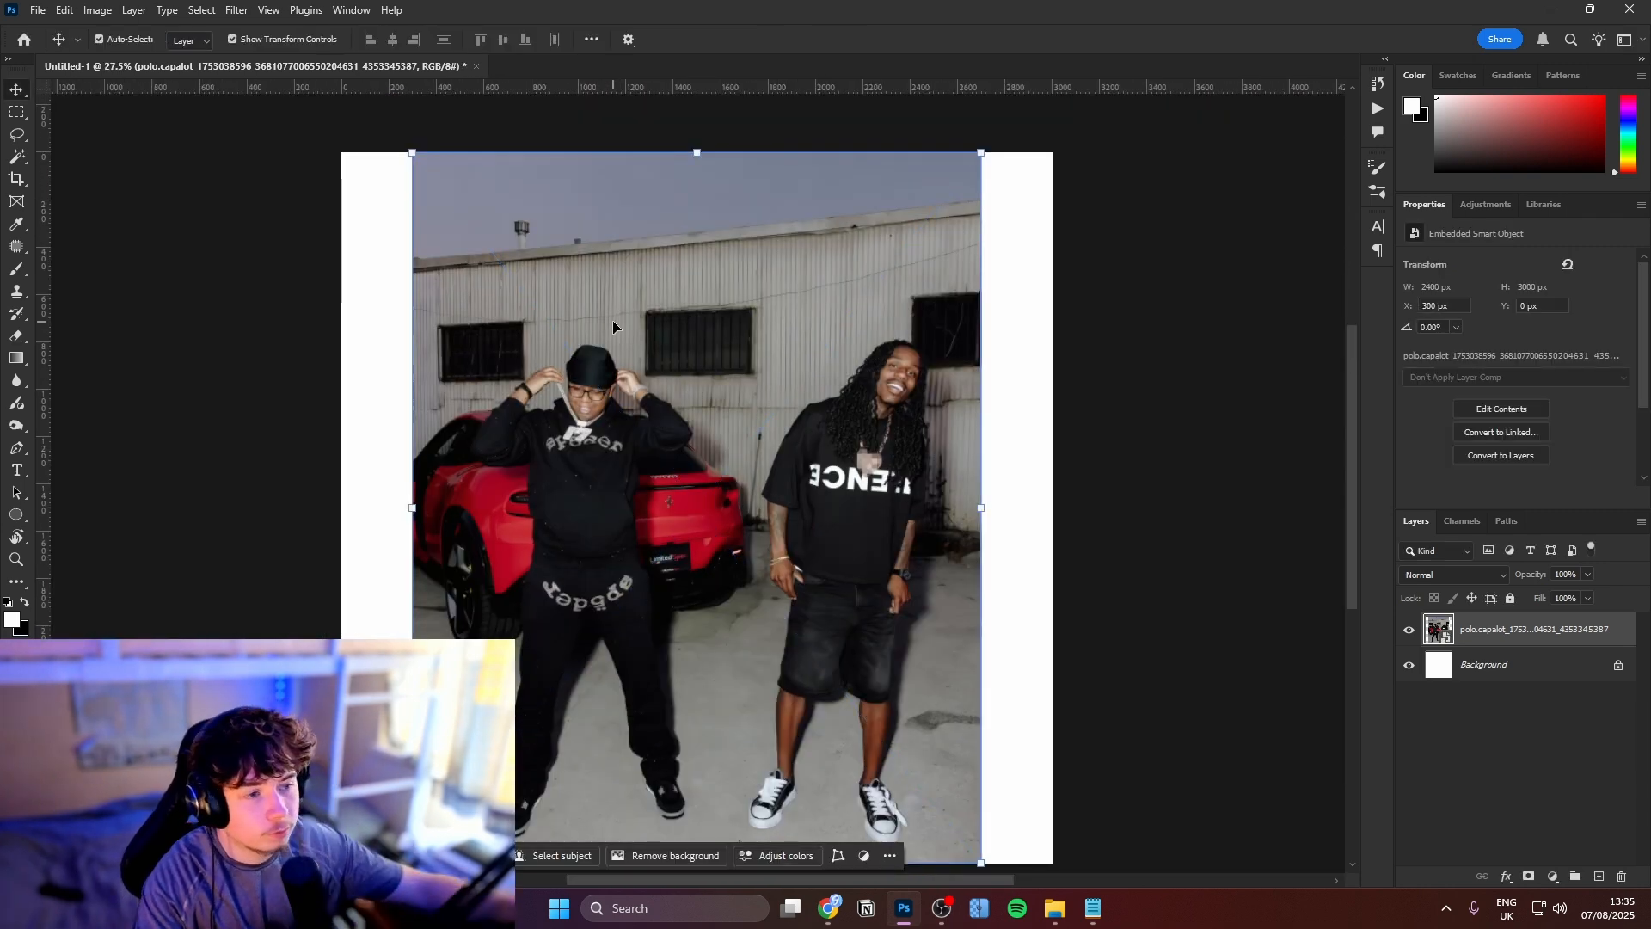
Remove the photo's background, duplicate the masked layer, and delete the mask from the lower copy to keep the full scene
left_click_drag(920, 645, 904, 647)
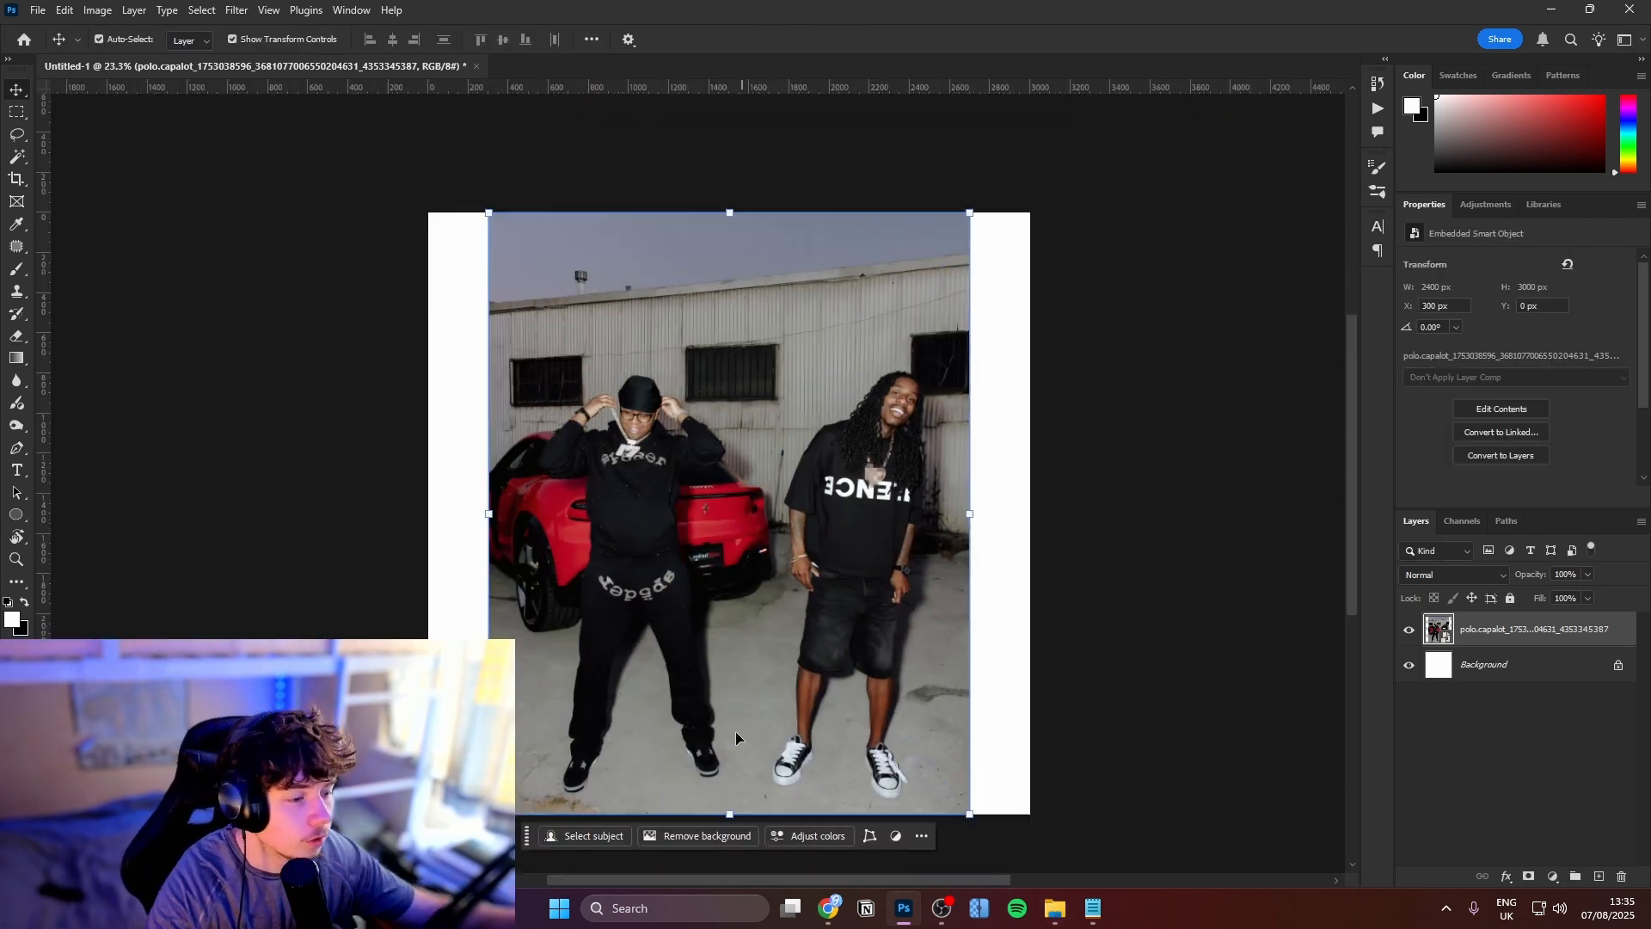
left_click(688, 840)
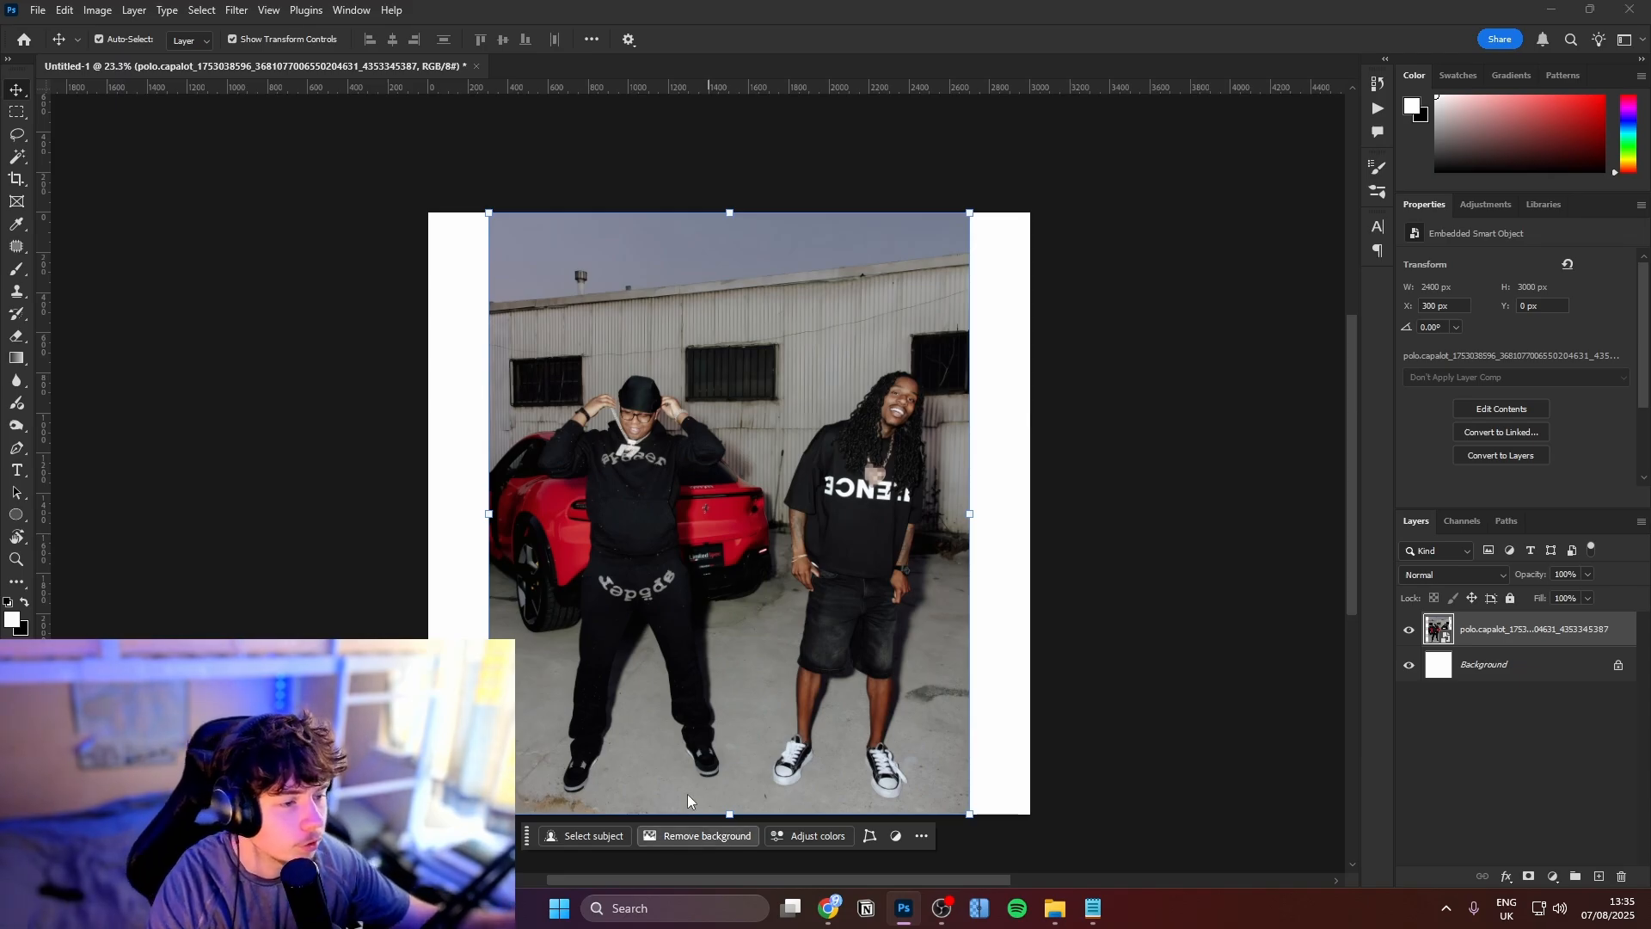
key("ctrl+j")
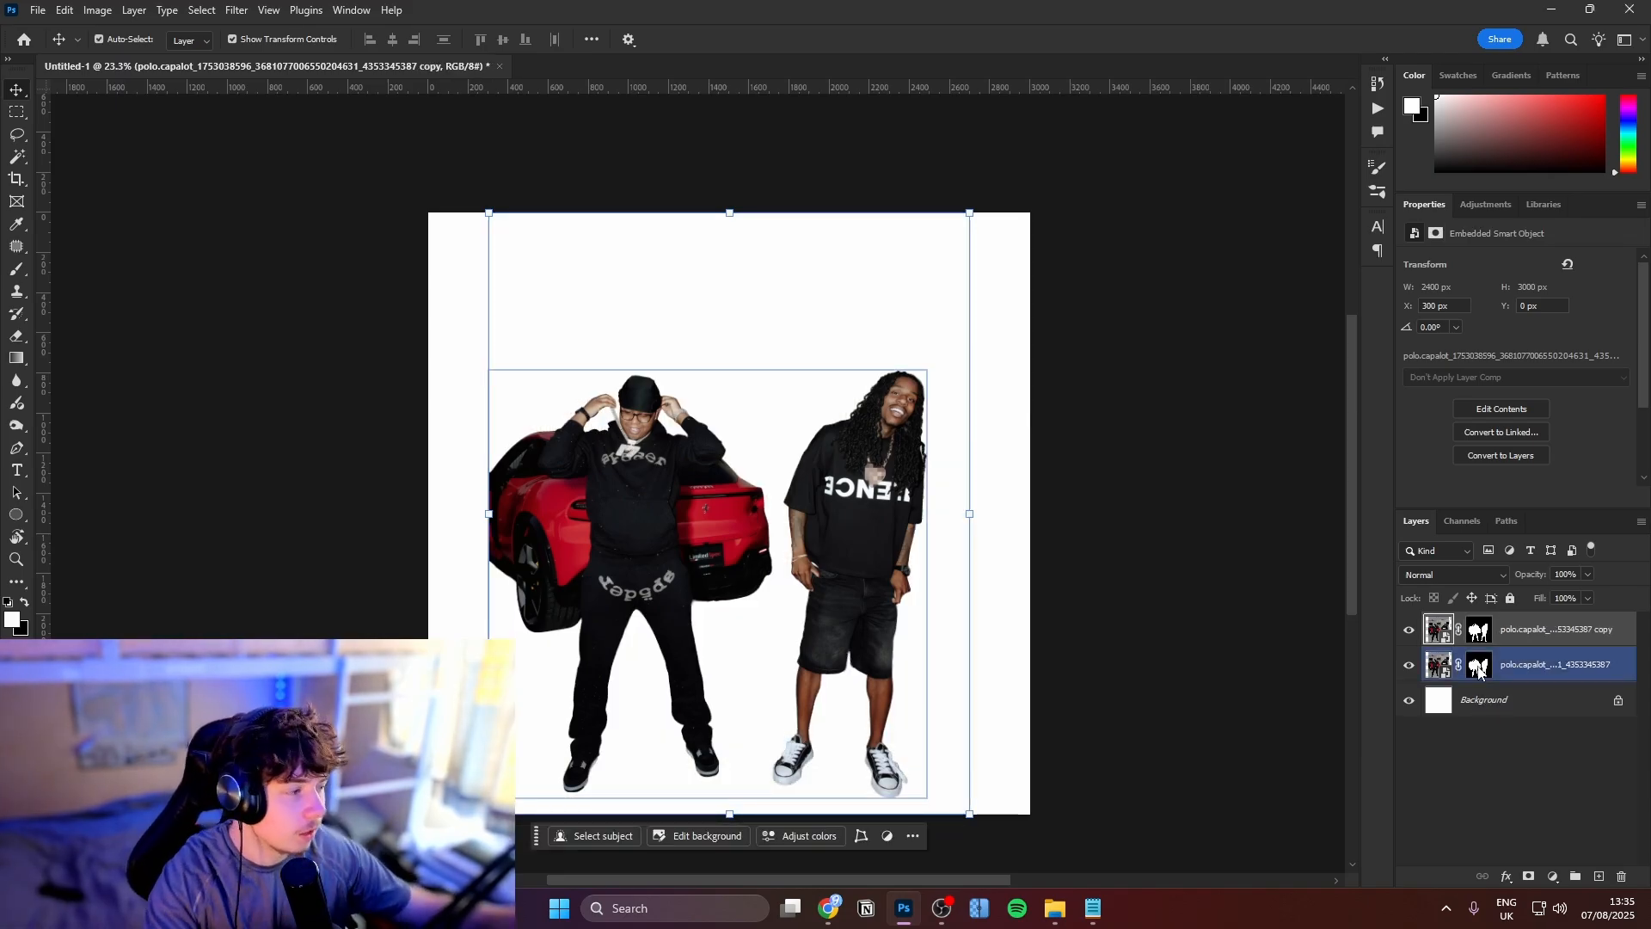
right_click(1468, 669)
left_click(1476, 700)
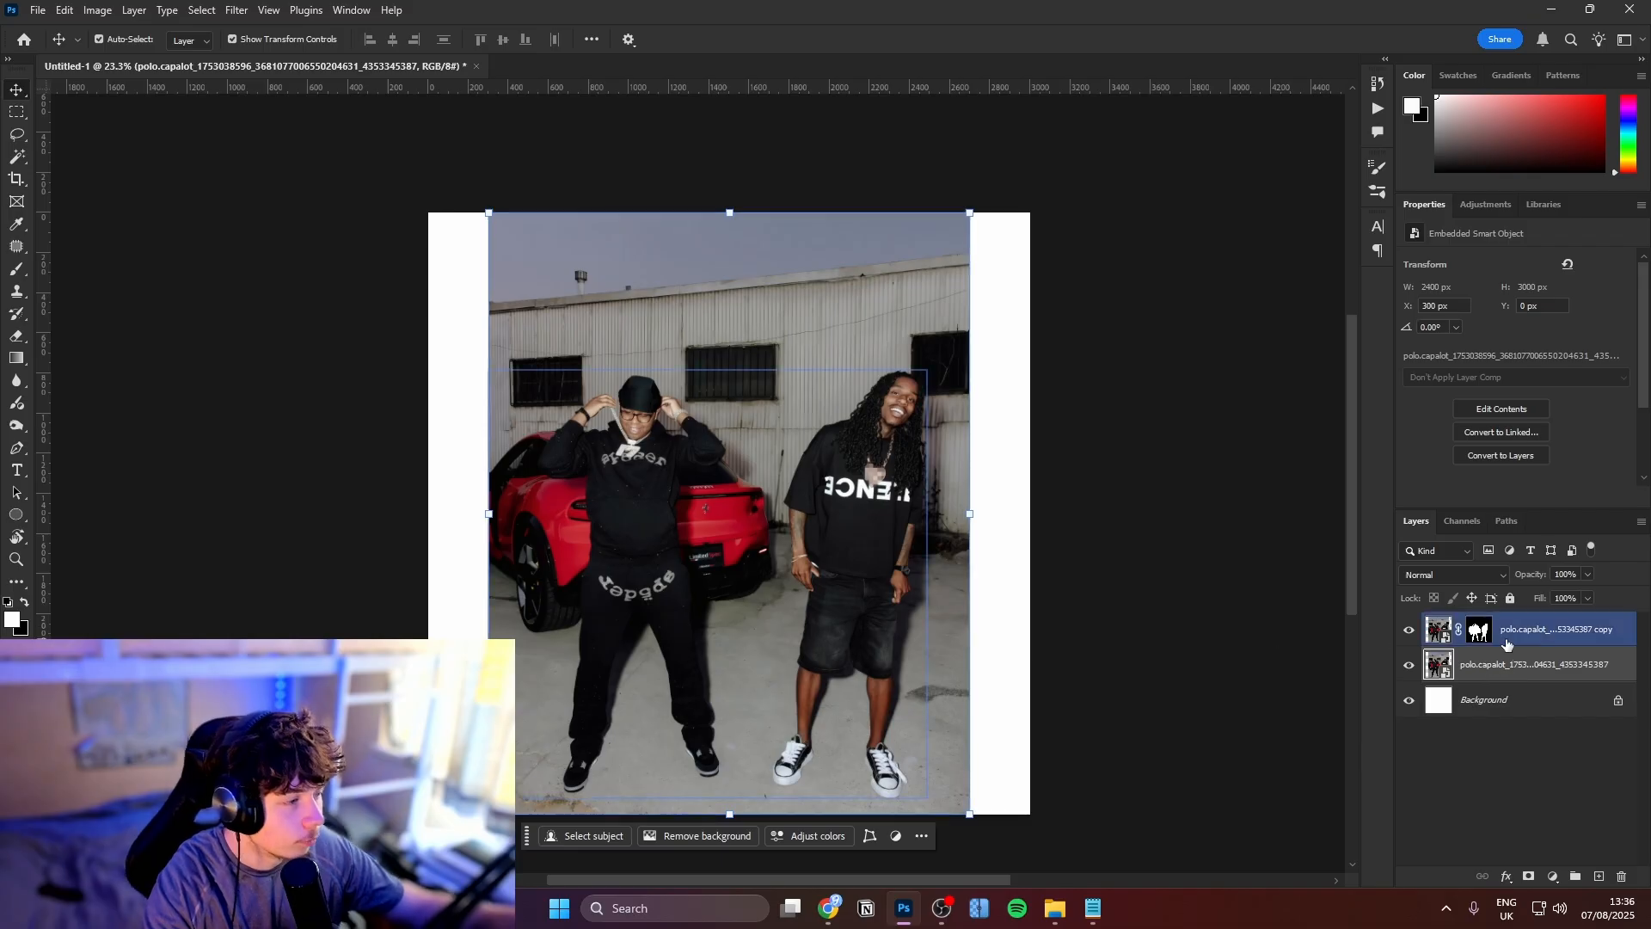
Scale the cutout and full photo layers together from the centre to fill the canvas width of 3000 px
left_click(1409, 666)
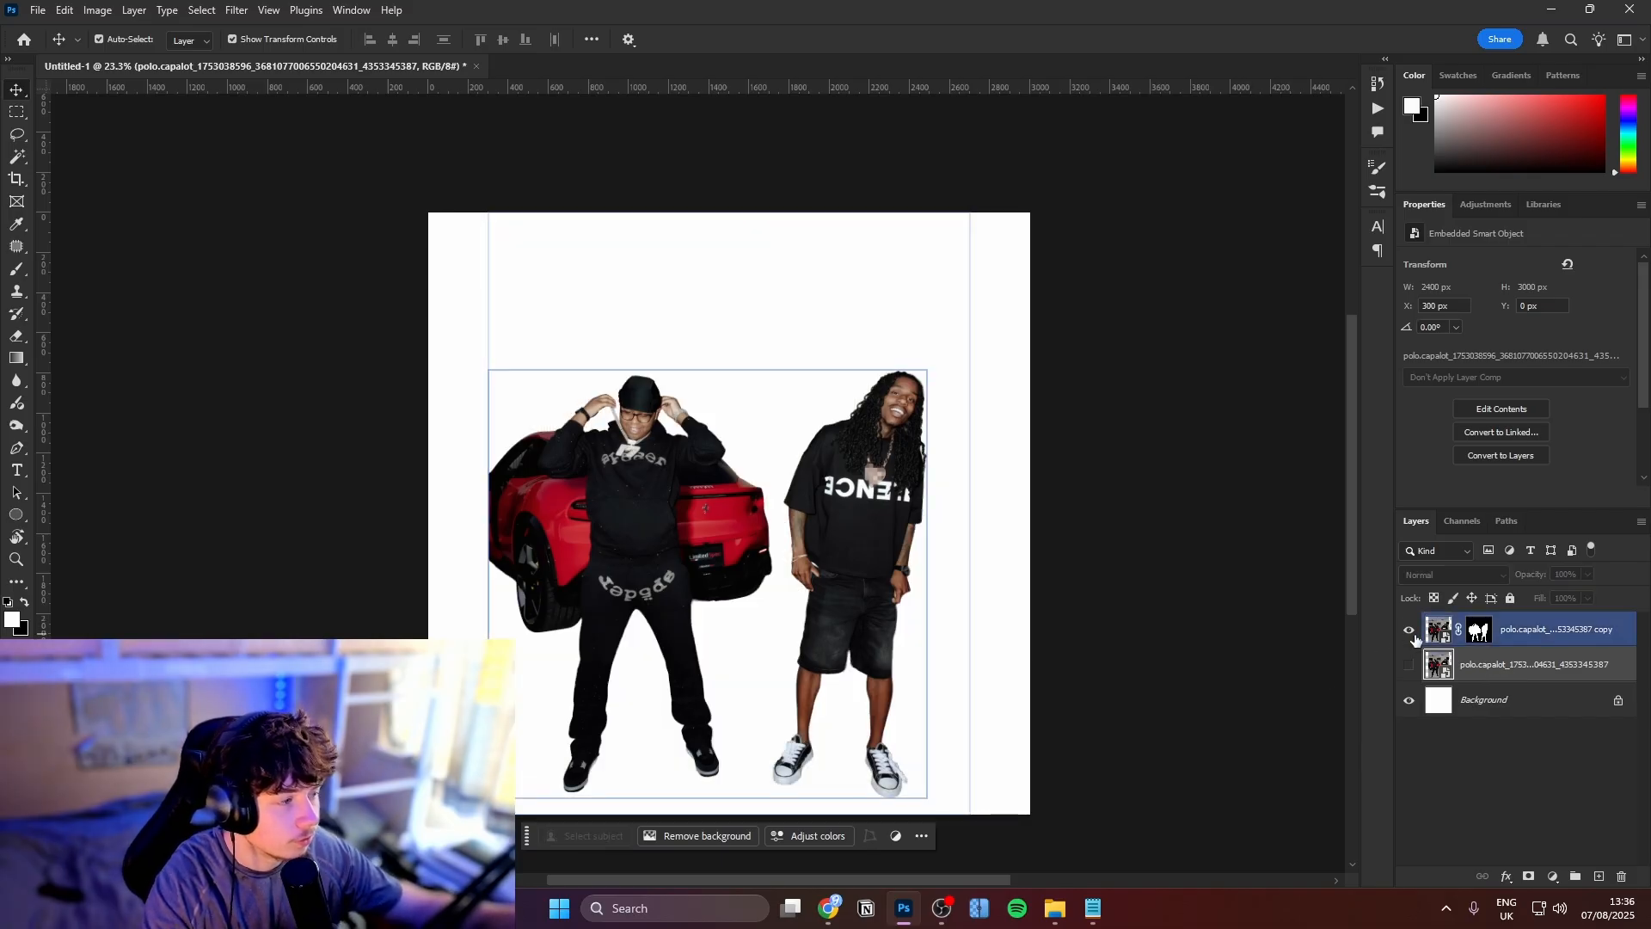
left_click(1409, 635)
left_click(1409, 666)
left_click(1409, 636)
left_click(1539, 629, "shift")
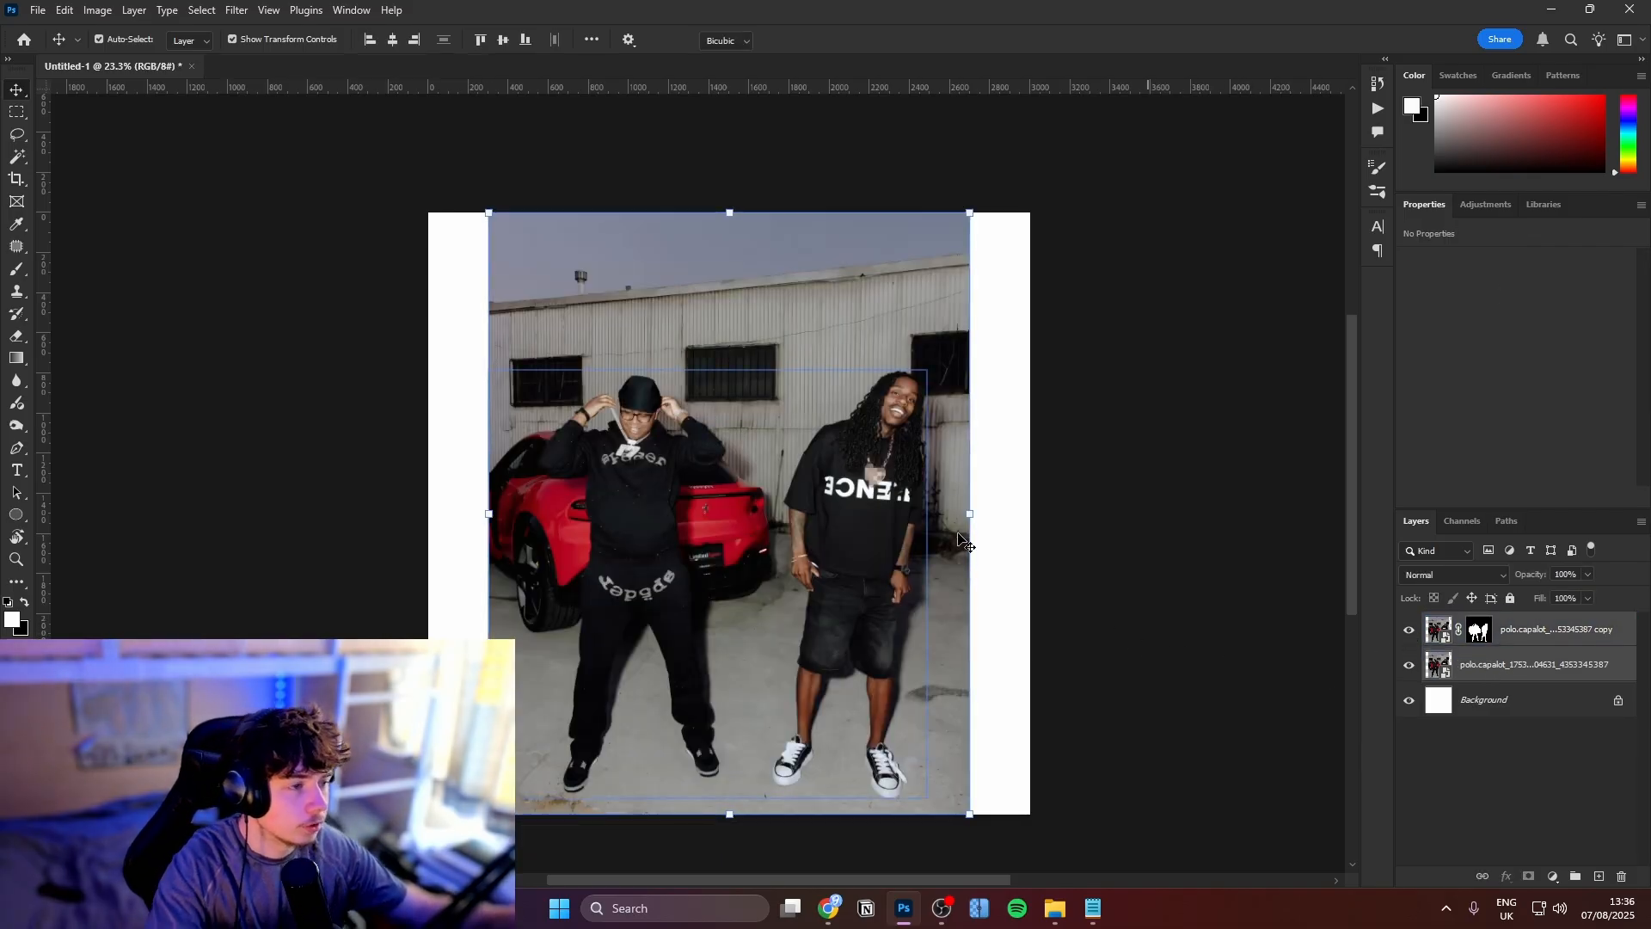
key("ctrl+t")
left_click_drag(970, 513, 1030, 513)
key("Return")
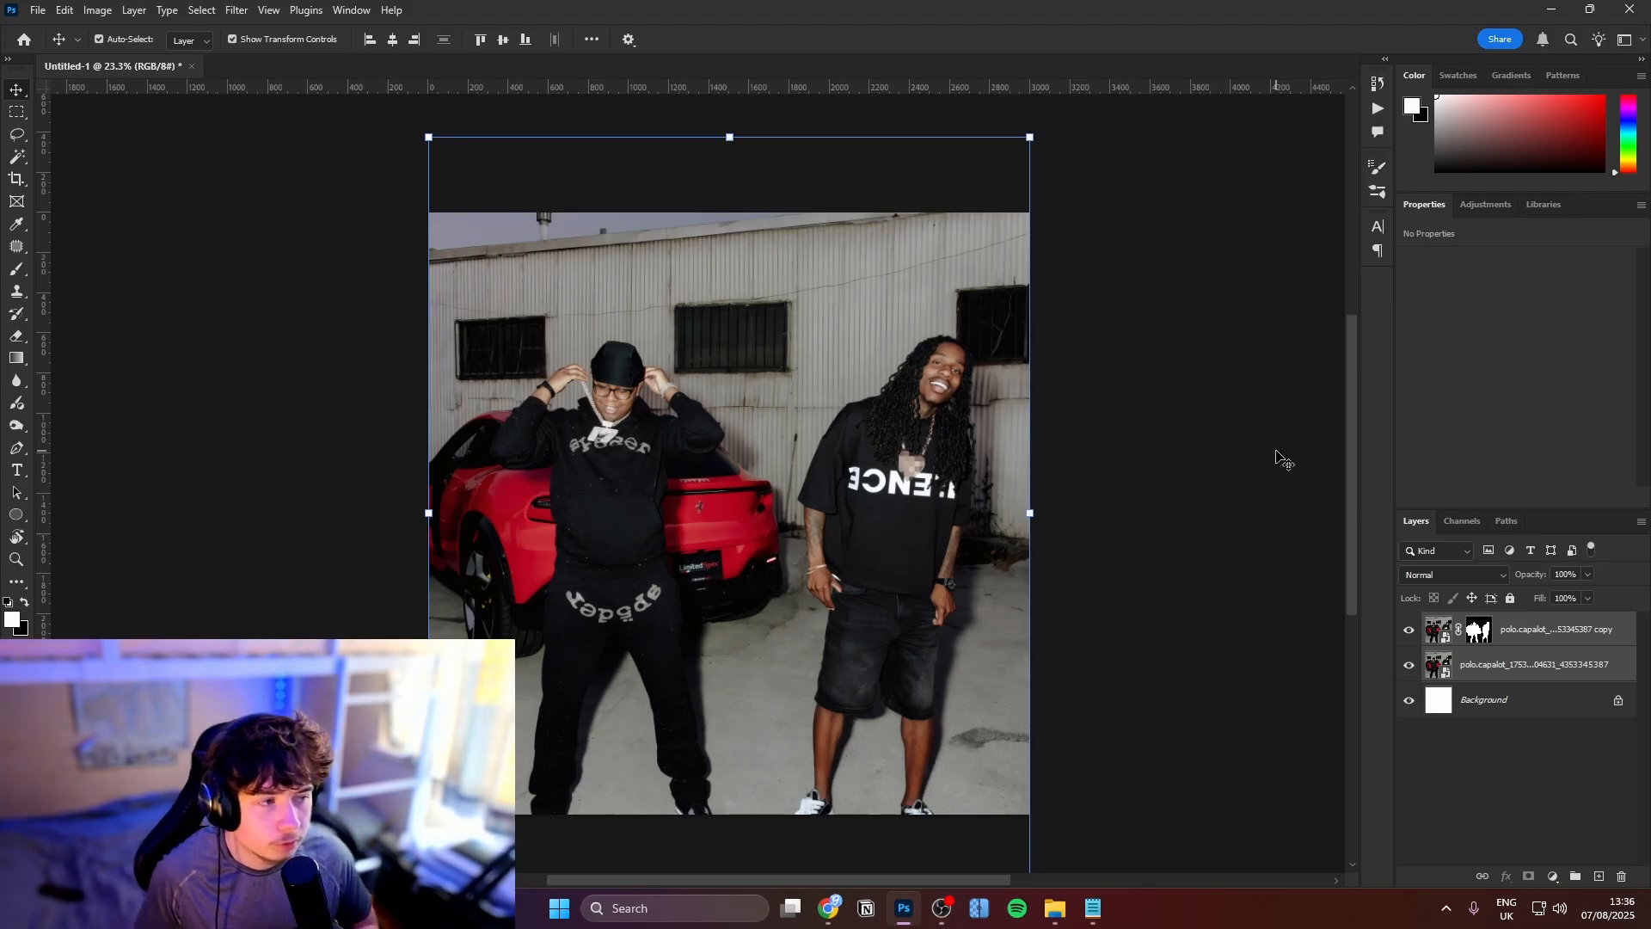
Paint the man without the car out of the cutout's mask in black and convert the cutout to a Smart Object
right_click(950, 332, "alt")
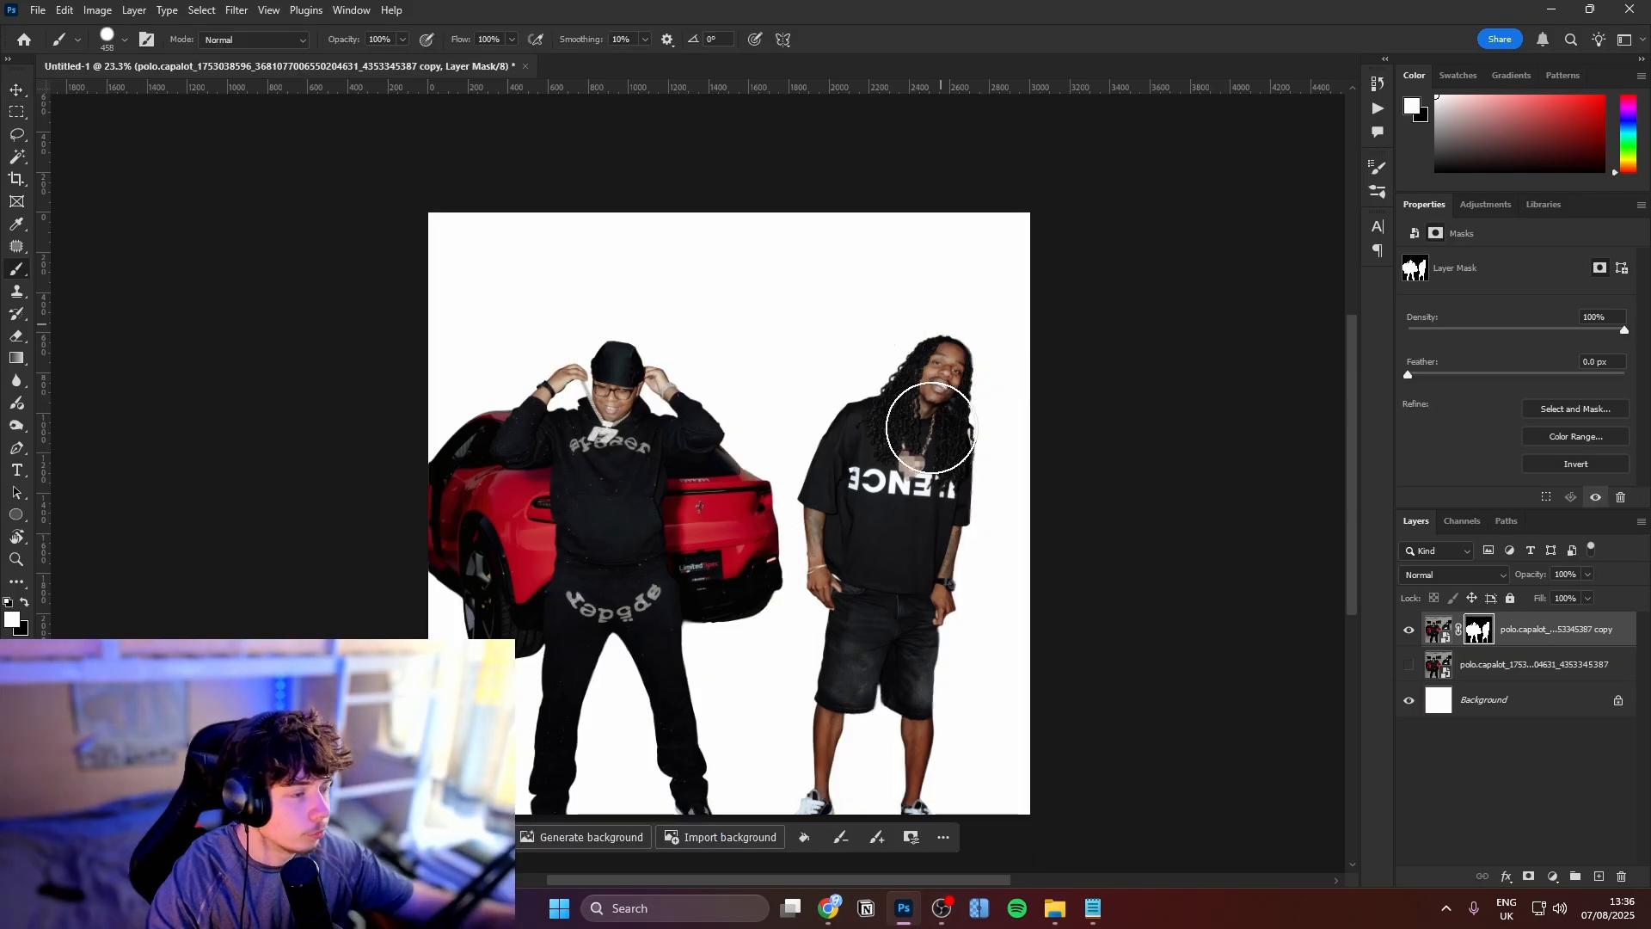
mouse_move(934, 473)
left_mouse_down()
mouse_move(941, 290)
mouse_move(951, 515)
mouse_move(918, 627)
mouse_move(914, 841)
mouse_move(810, 782)
mouse_move(862, 523)
mouse_move(833, 478)
left_mouse_up()
key("x")
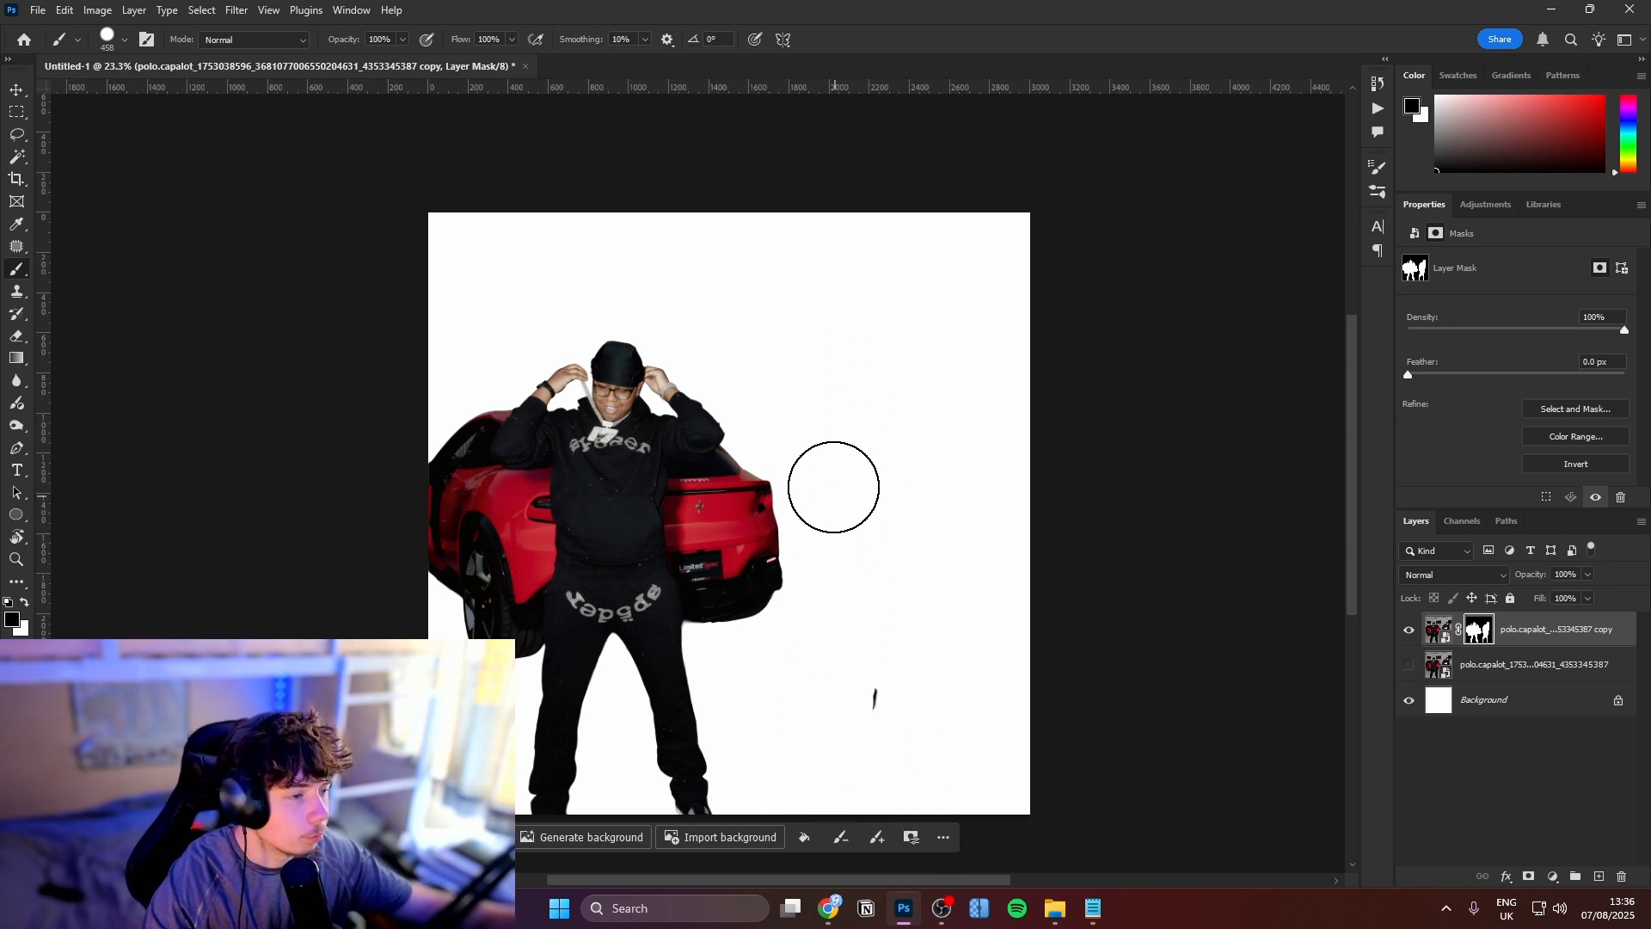
right_click(1539, 629)
left_click(1530, 358)
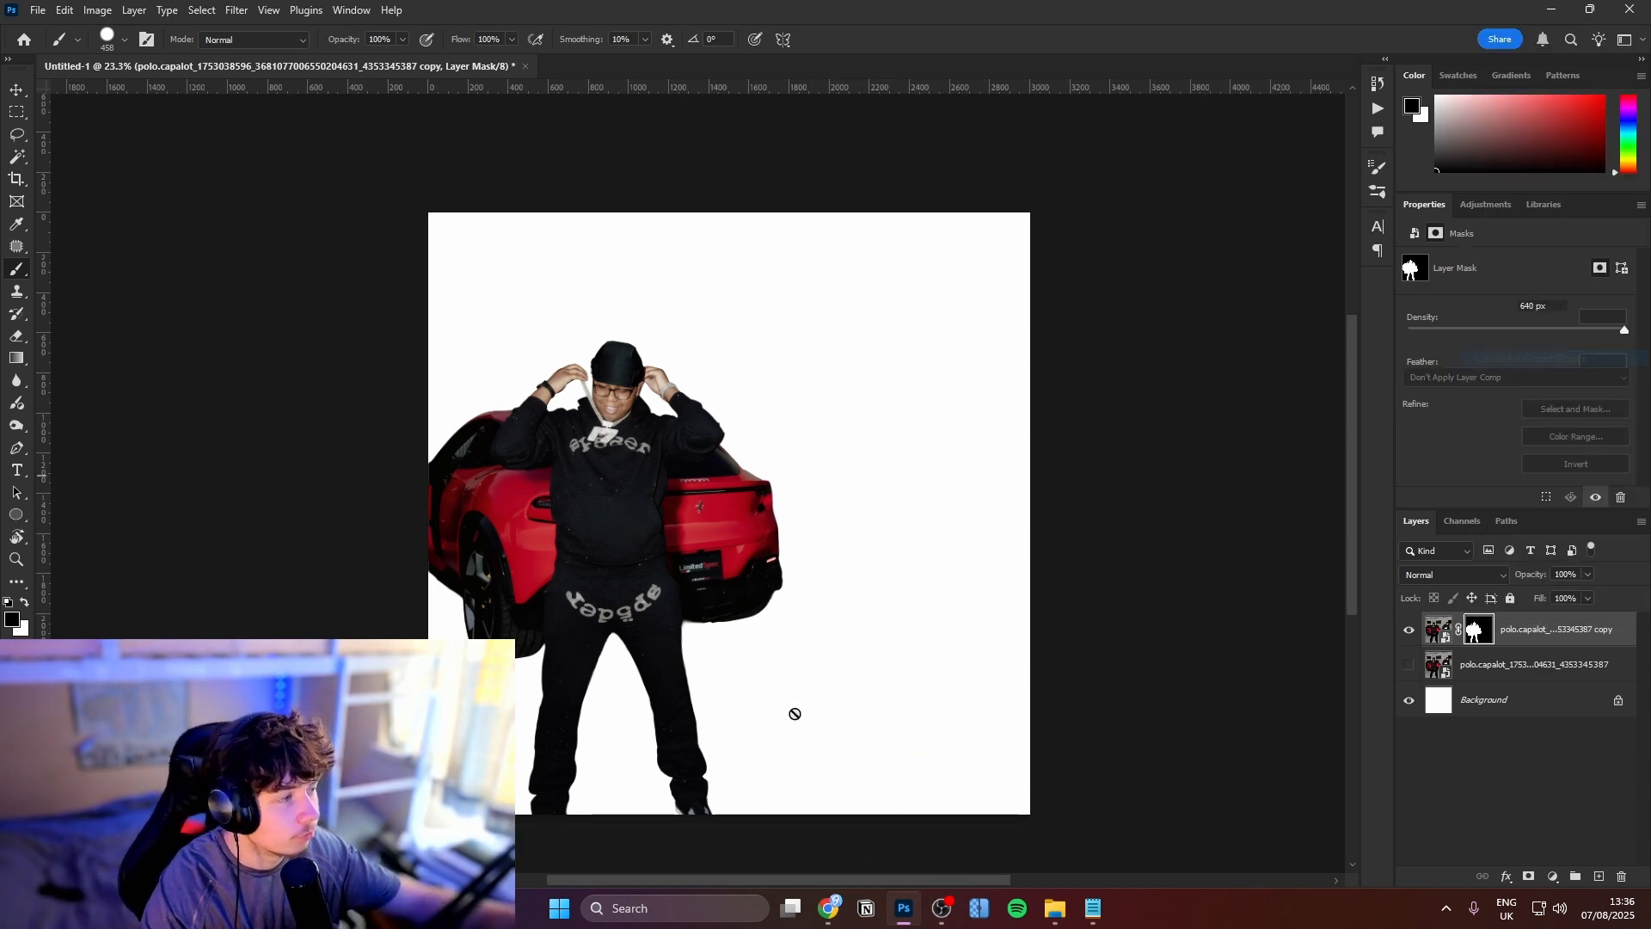
Hide the cutout, lasso the long-haired man in the full photo layer, and erase him from the scene with Remove
left_click(1409, 629)
left_click(1409, 665)
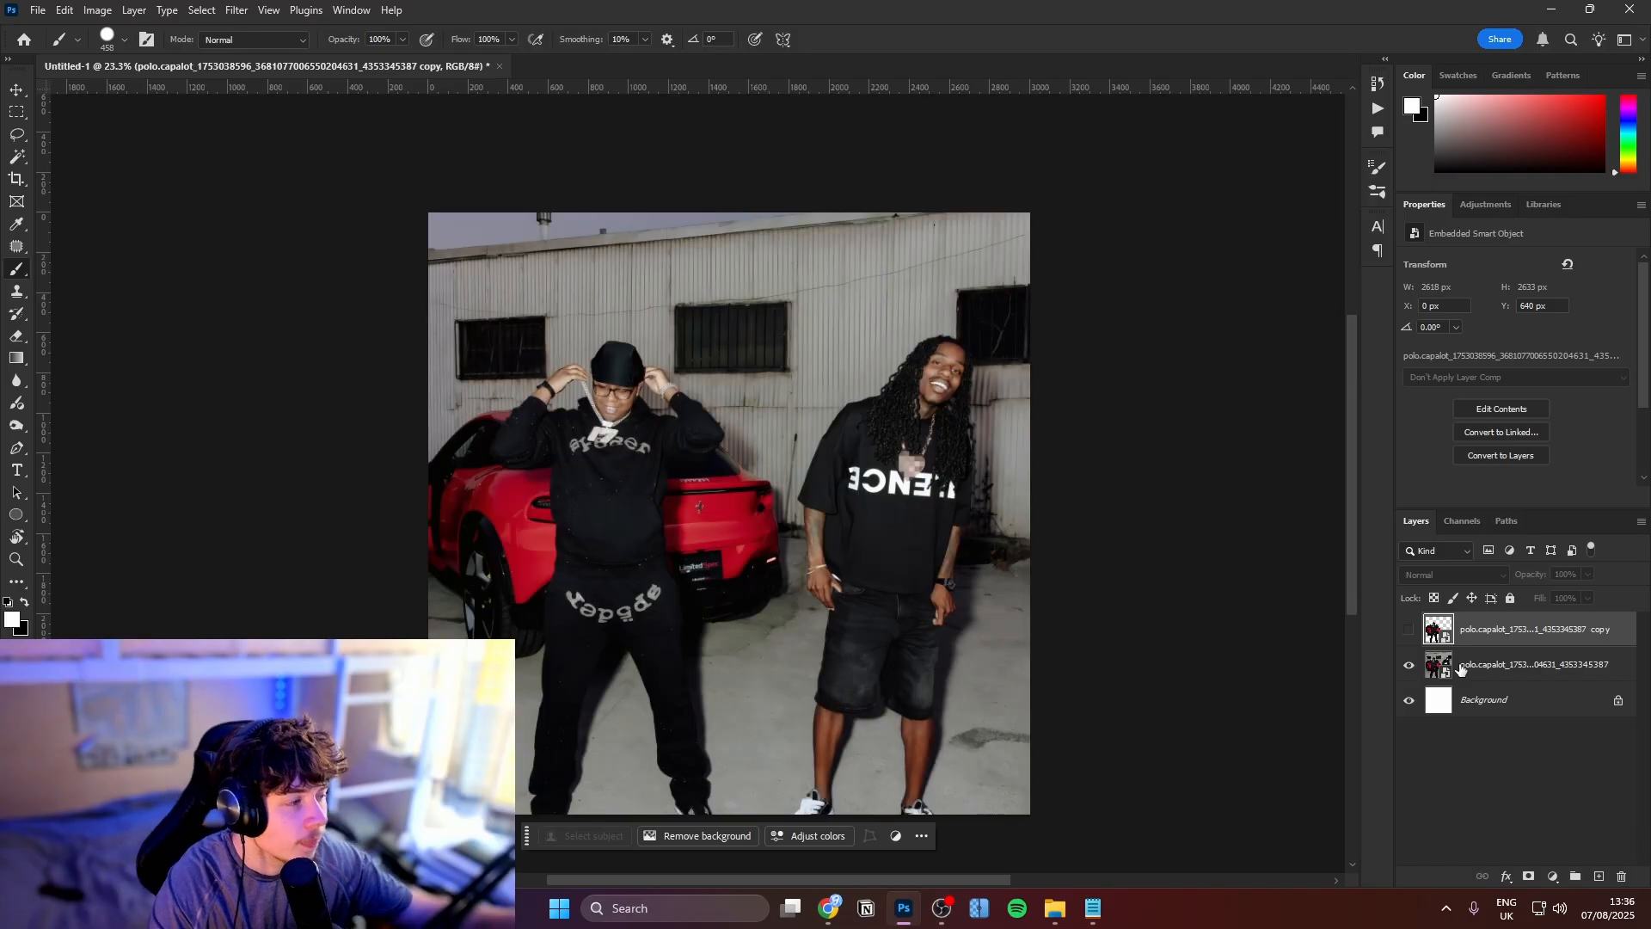
left_click(1462, 666)
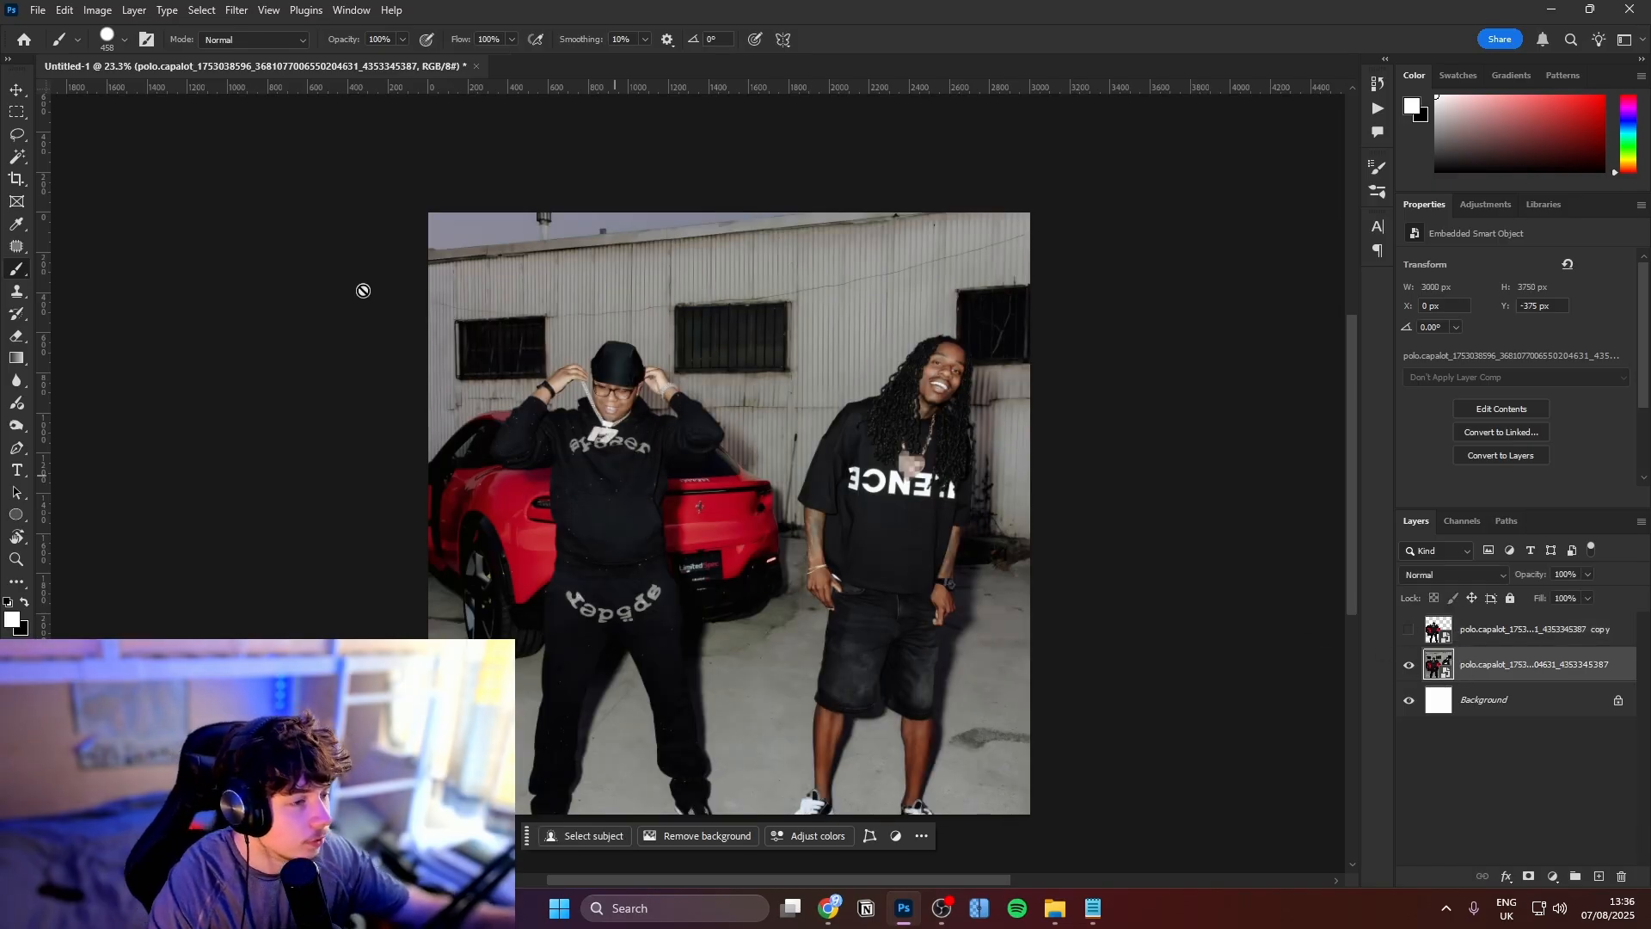
key("m")
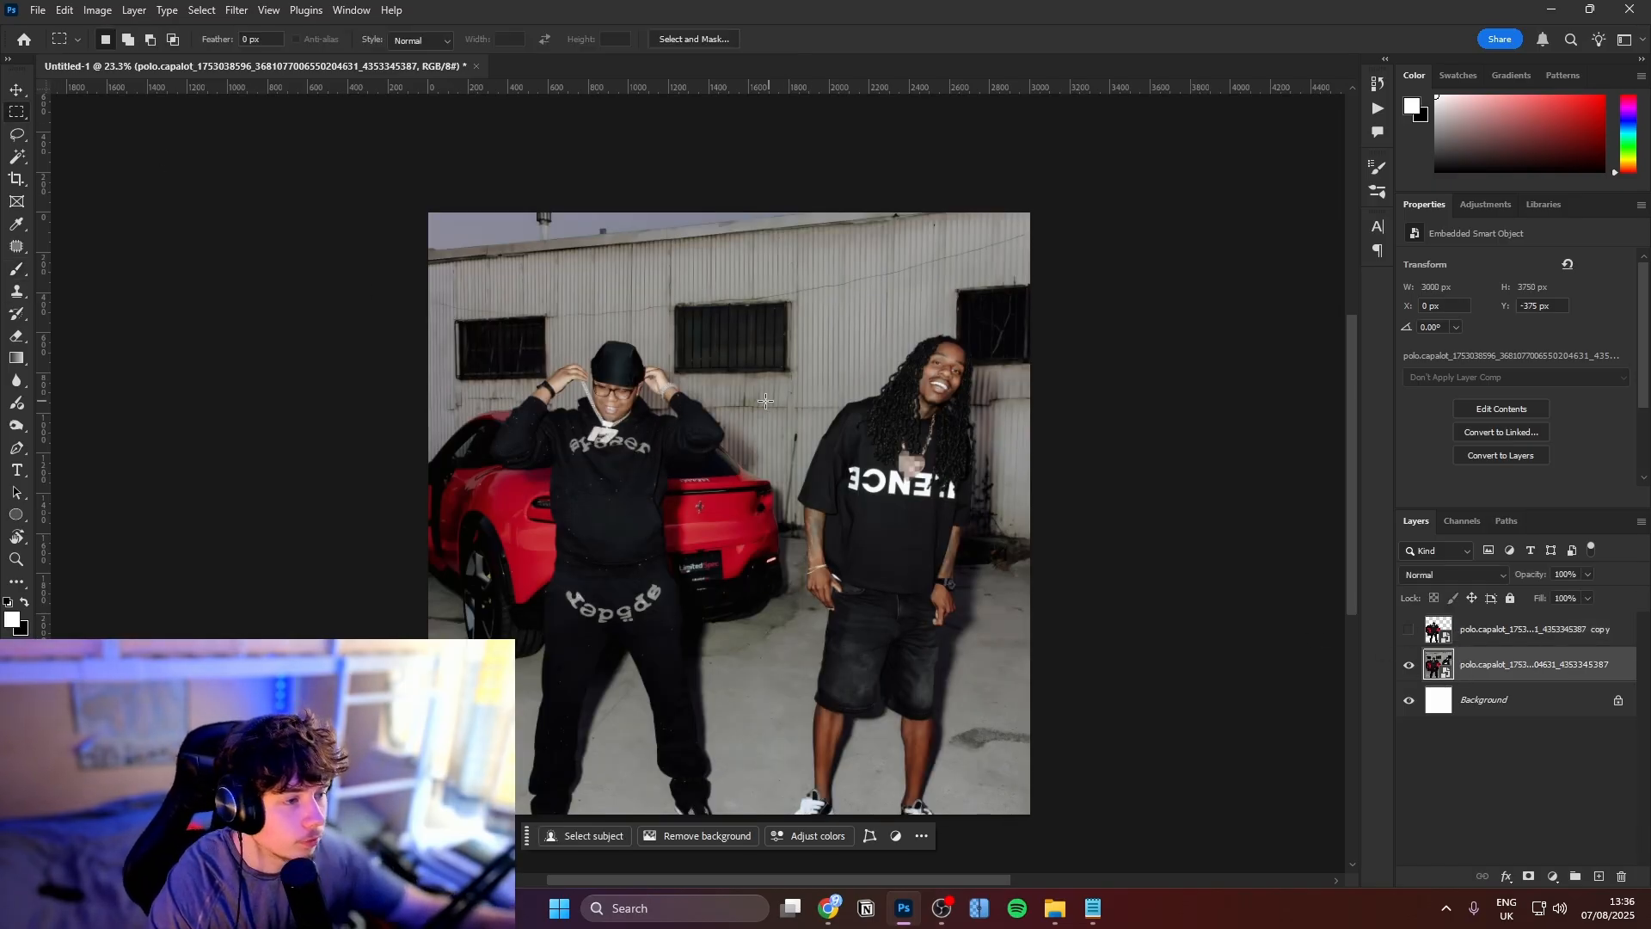
key("l")
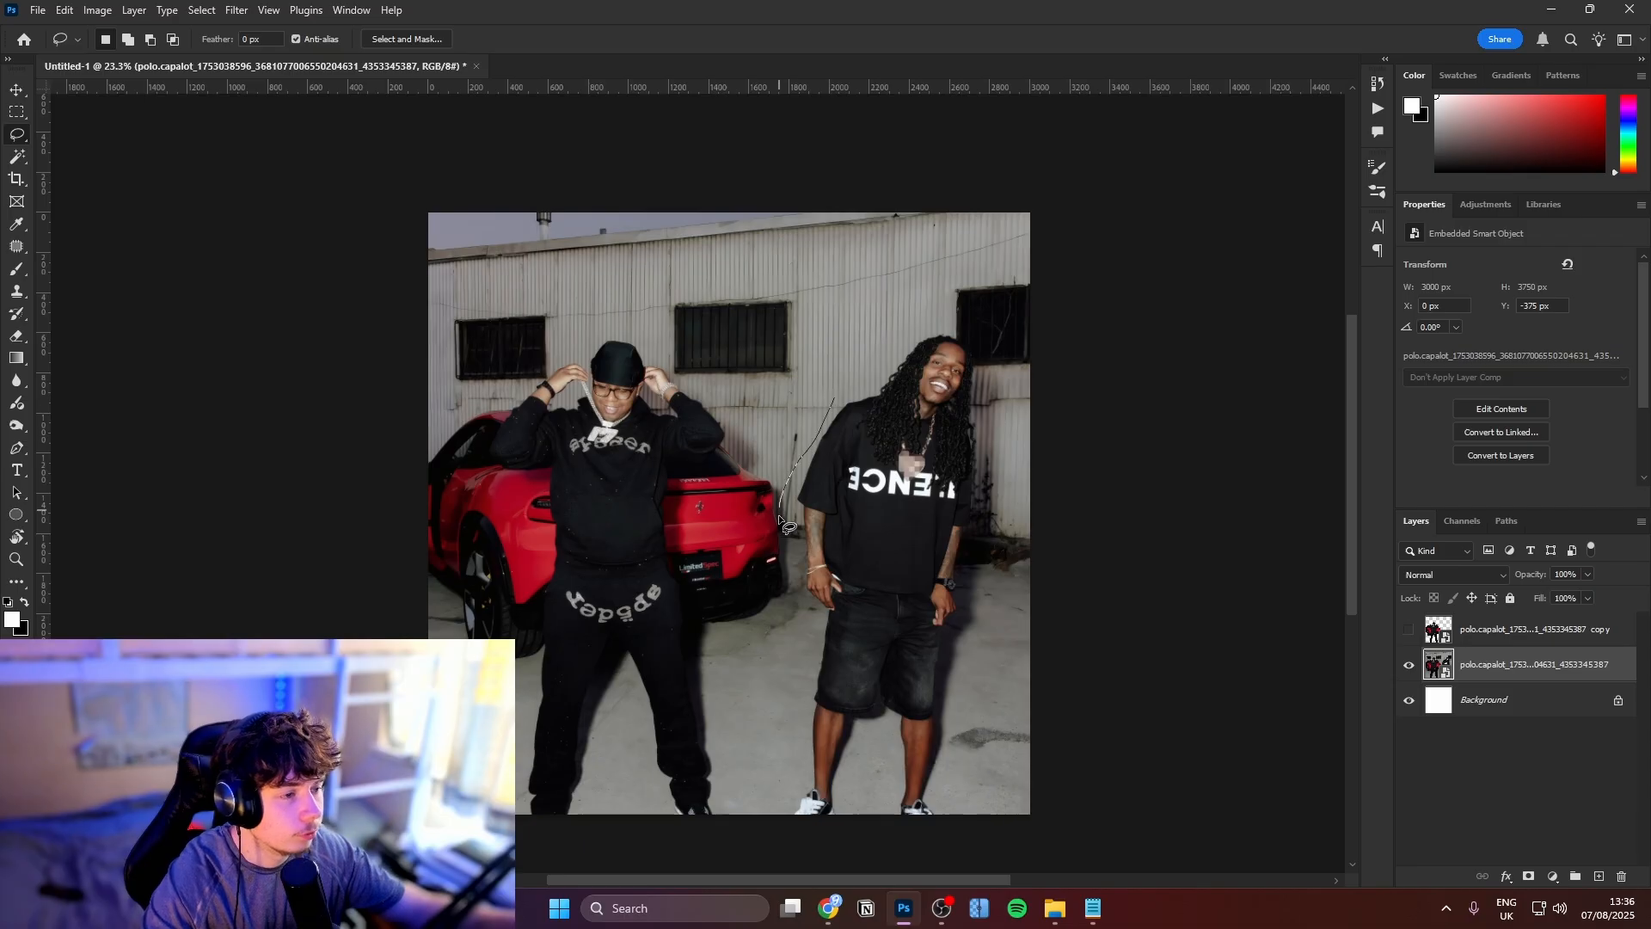
mouse_move(780, 515)
left_mouse_down()
mouse_move(796, 611)
mouse_move(782, 768)
left_mouse_up()
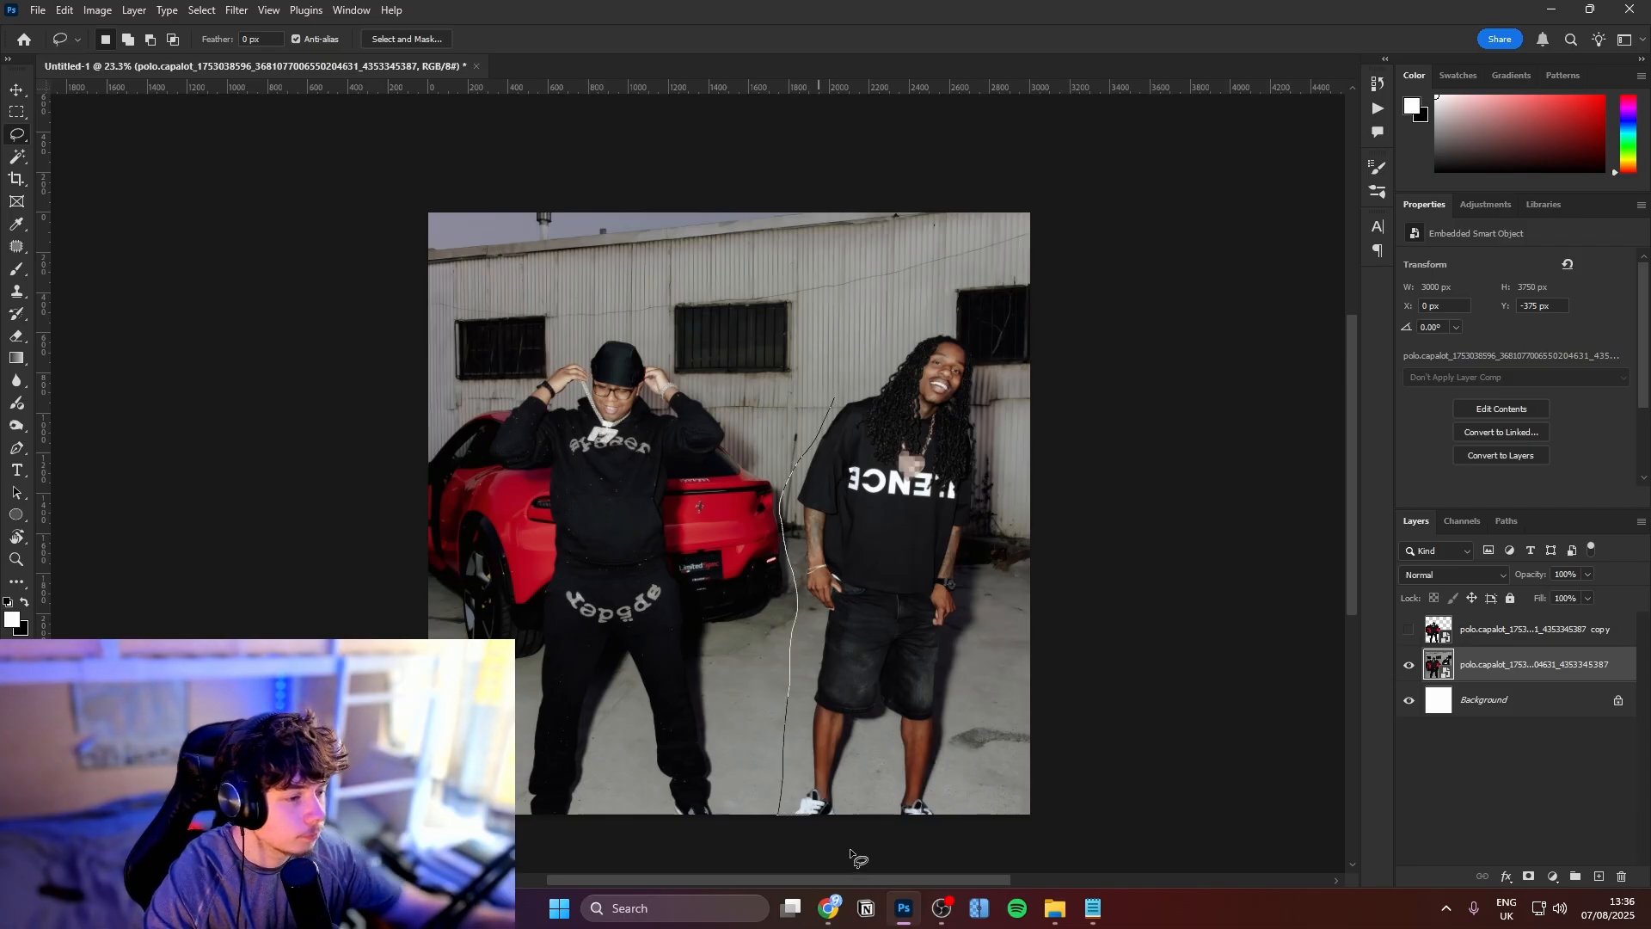
mouse_move(985, 629)
left_mouse_down()
mouse_move(999, 407)
mouse_move(972, 325)
left_mouse_up()
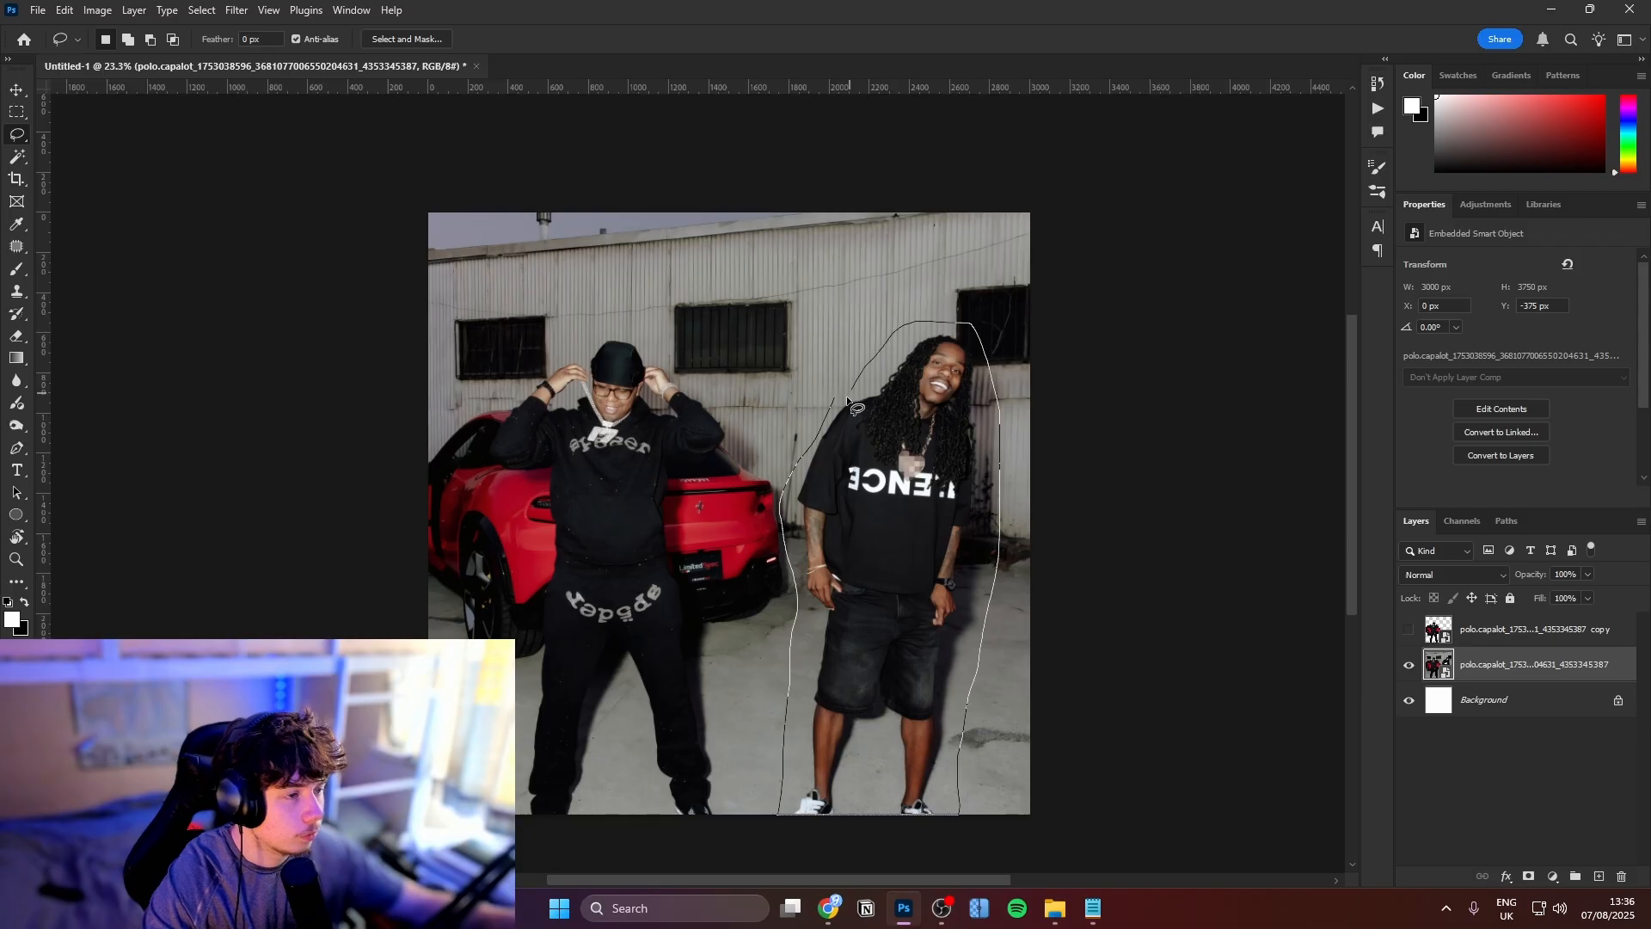
left_click_drag(847, 402, 845, 403)
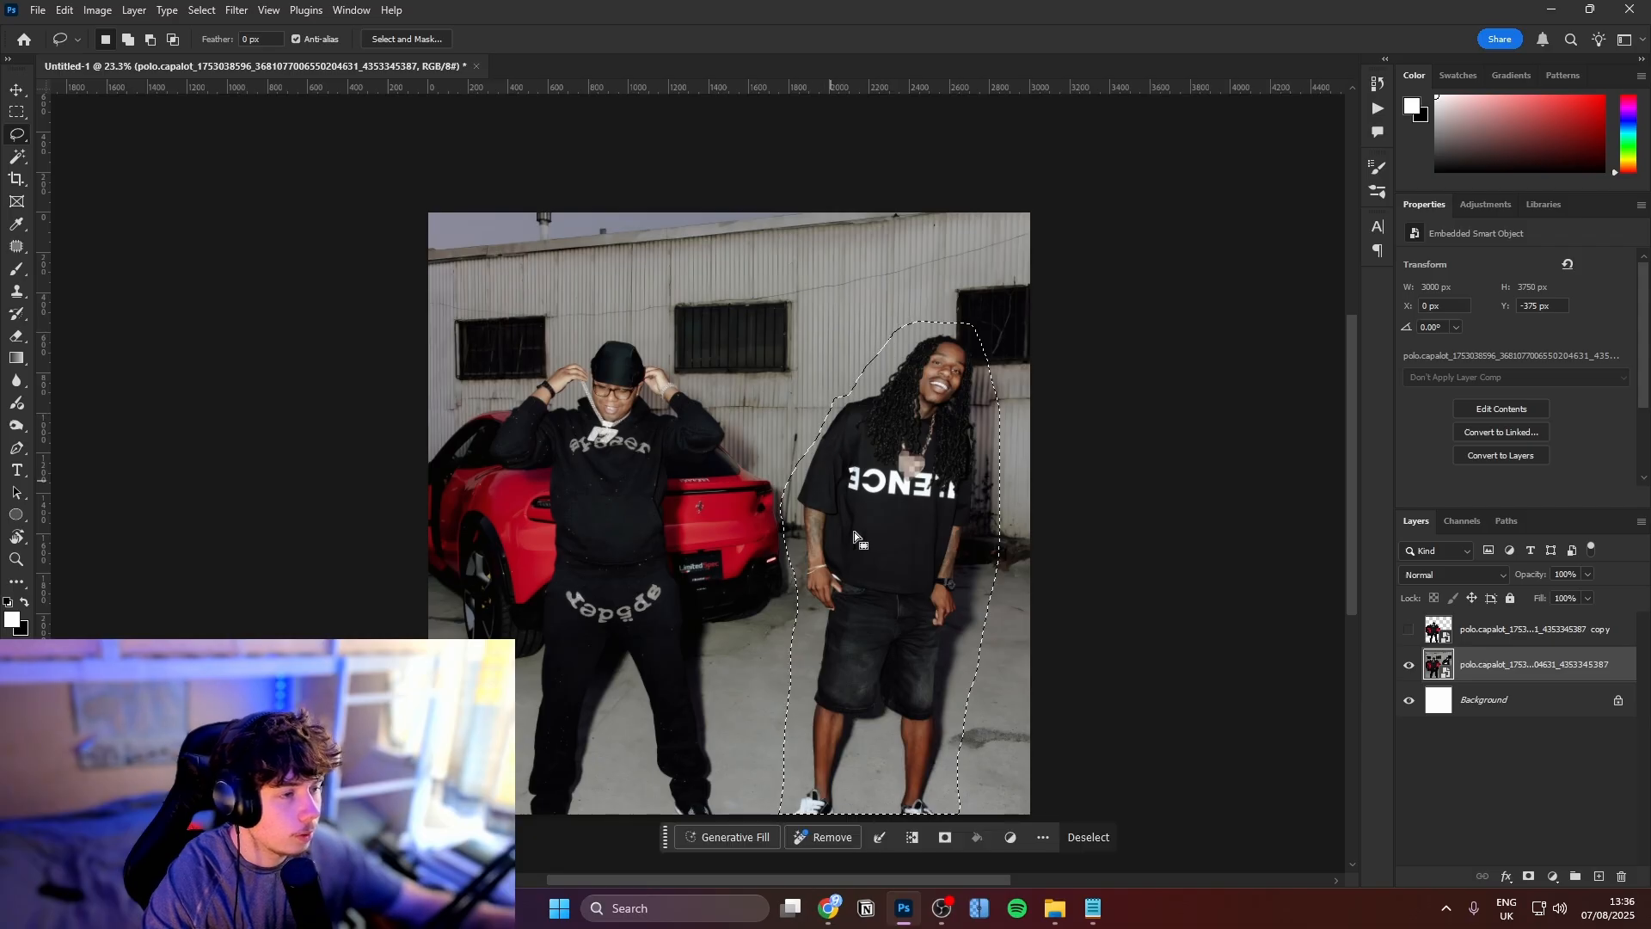
left_click(821, 839)
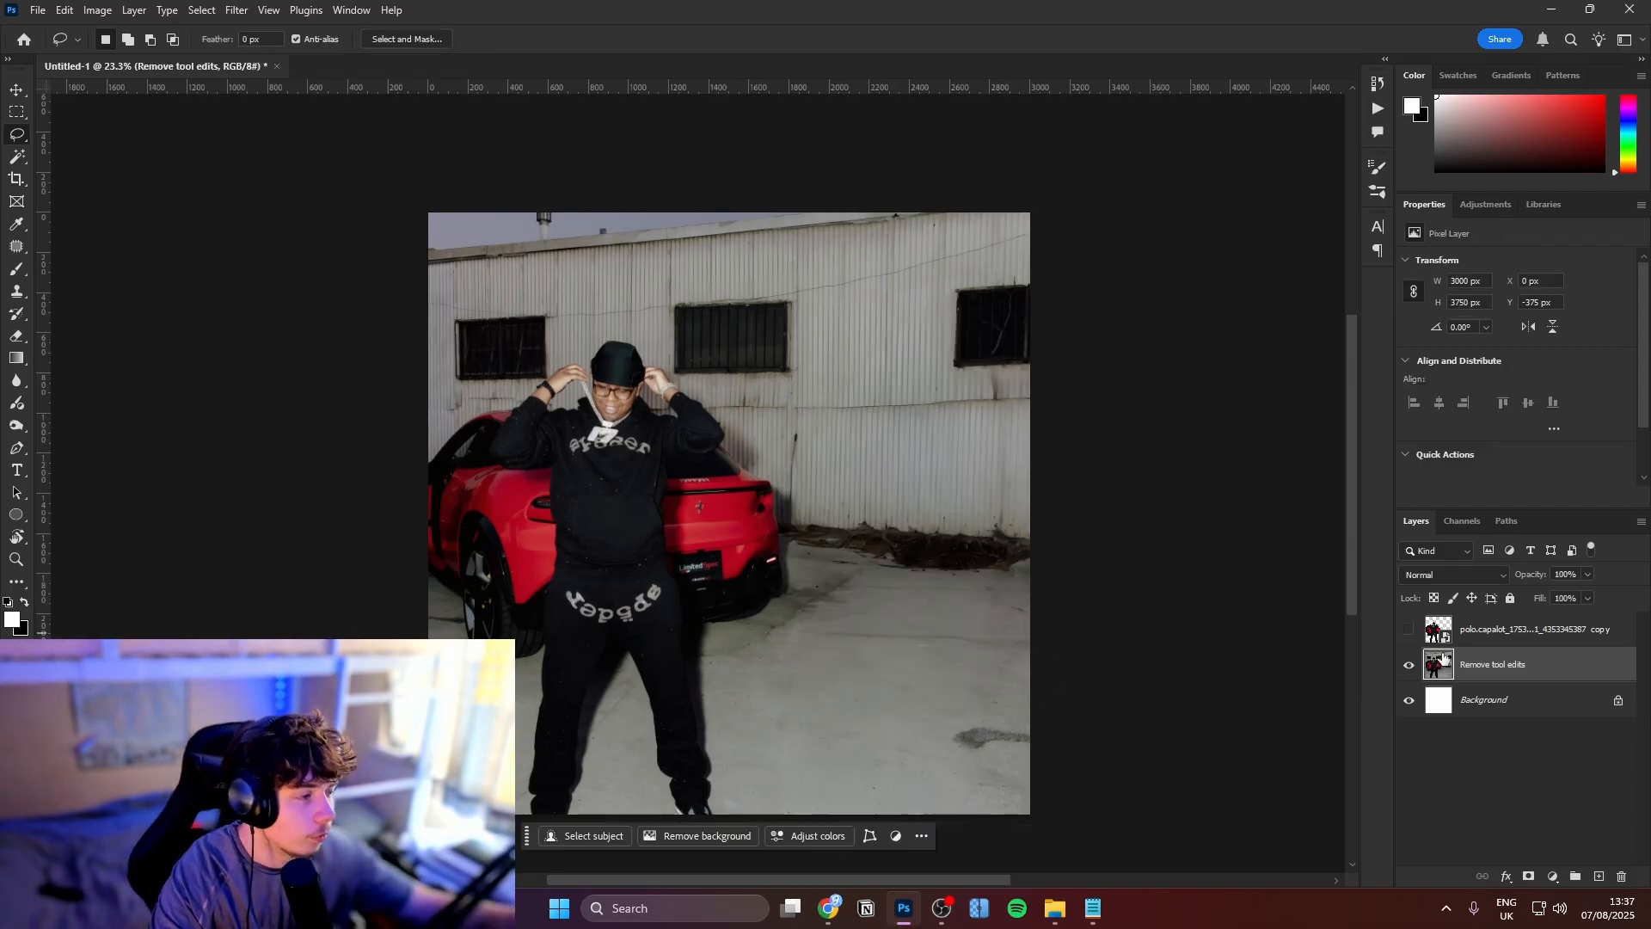
Remove the remaining man and car from the scene layer and add a Black & White adjustment between it and the visible cutout
left_click(1408, 630)
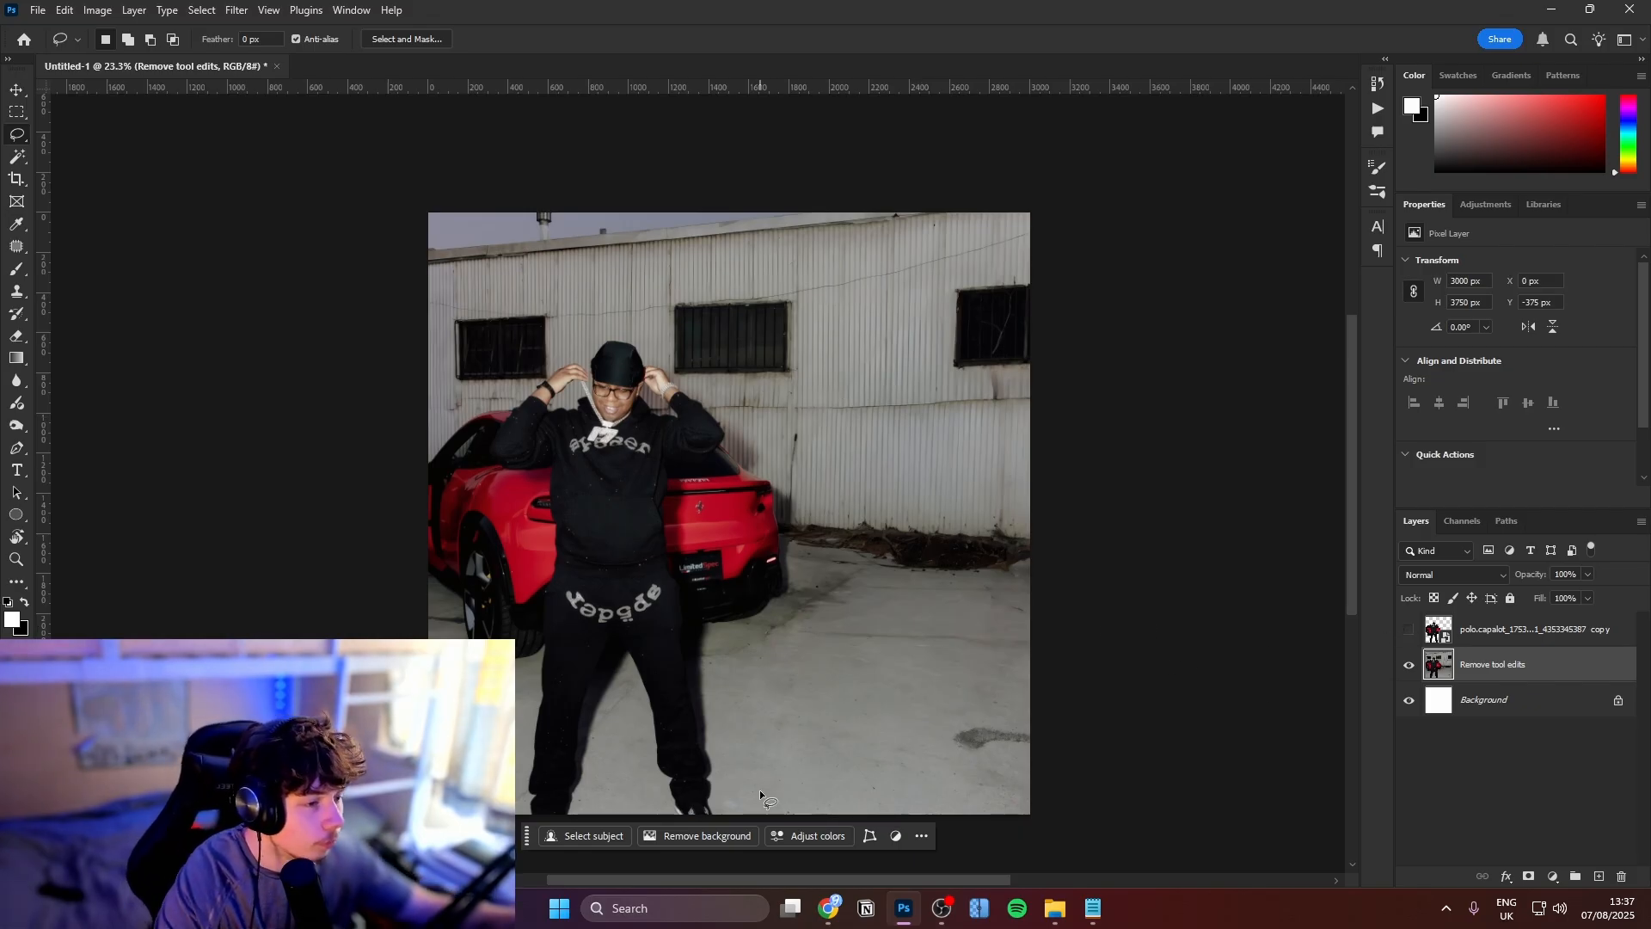
mouse_move(730, 805)
left_mouse_down()
mouse_move(721, 647)
mouse_move(786, 615)
left_mouse_up()
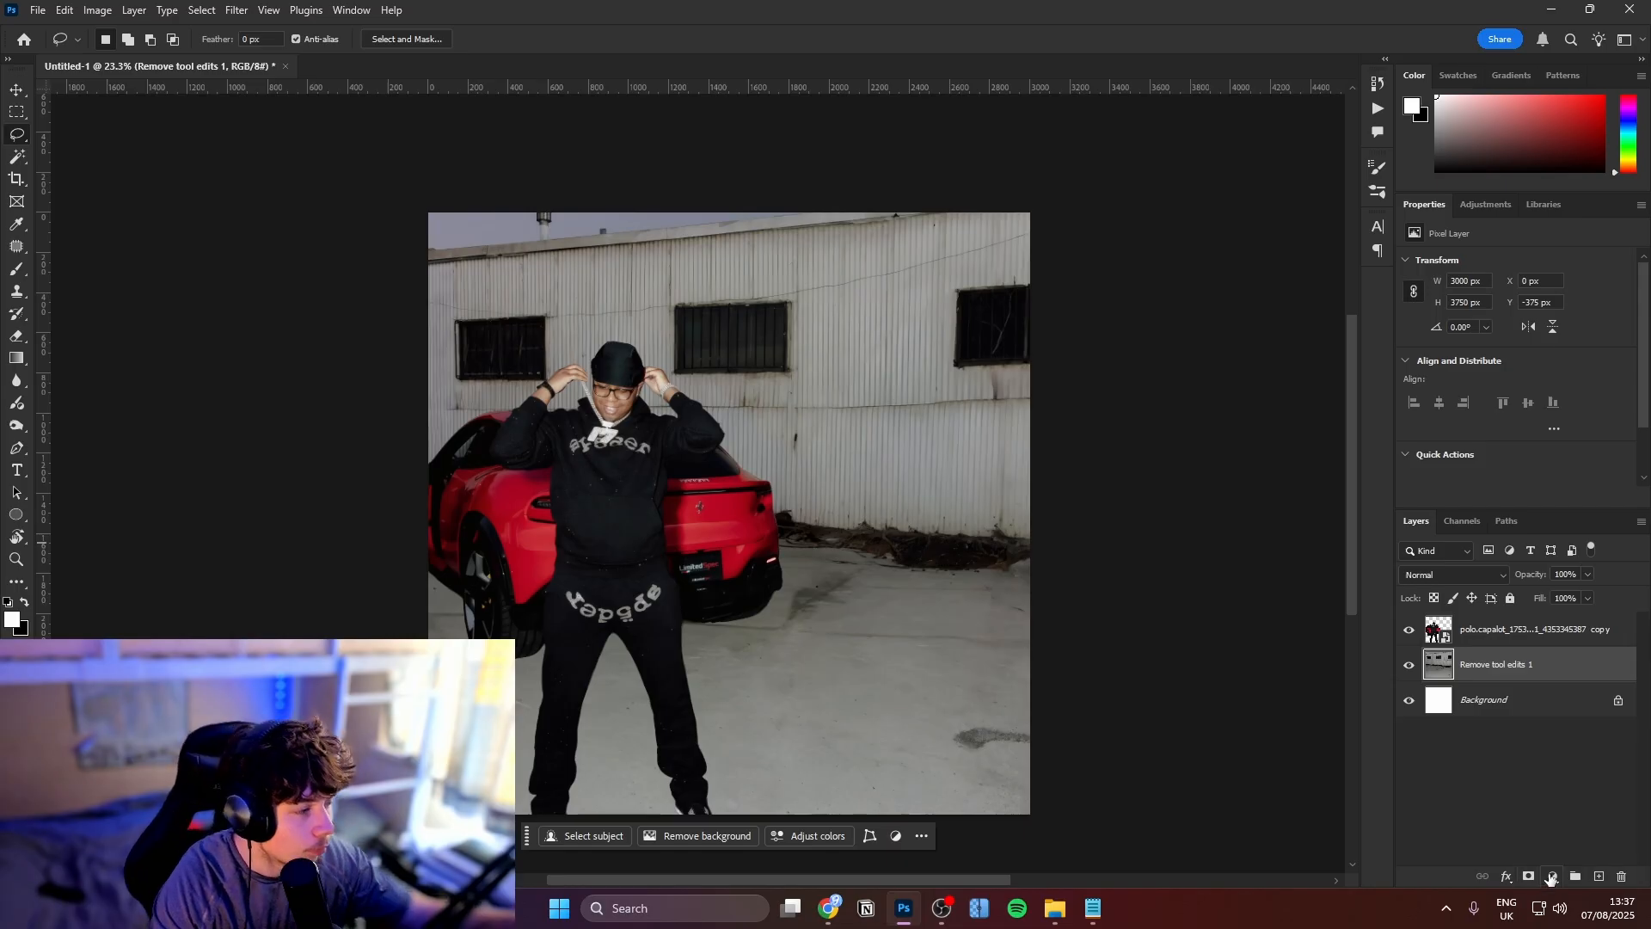
left_click(1552, 877)
left_click(1558, 736)
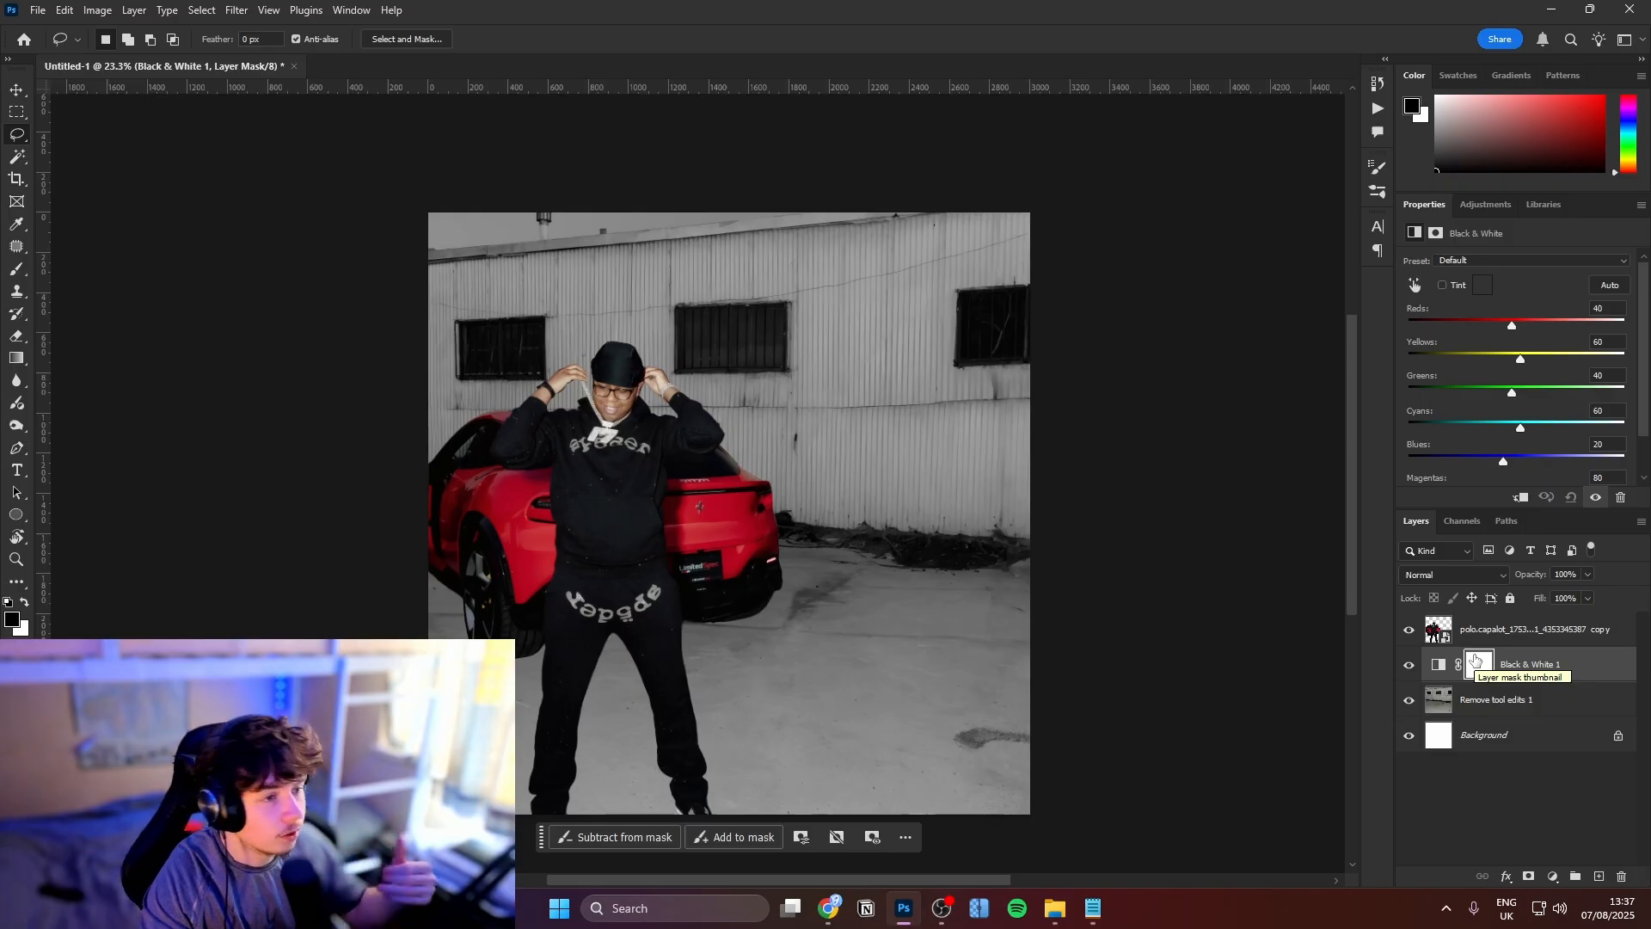
Place the solo photo of the man with swinging hair above the Black & White adjustment and remove its background
left_click(1055, 908)
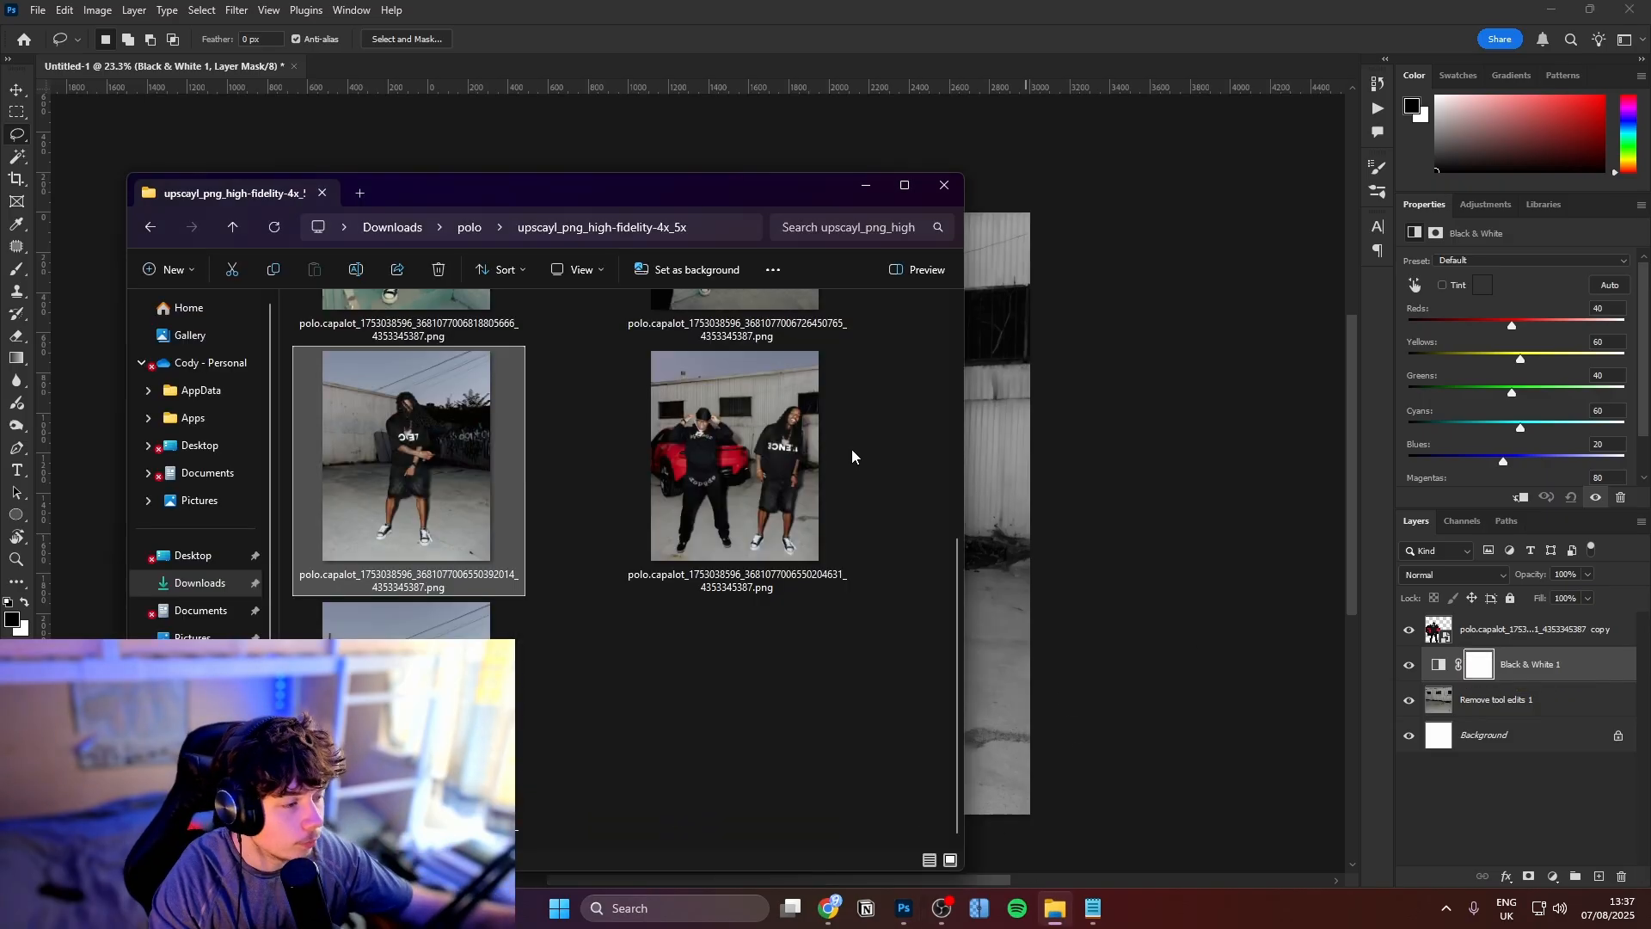
left_click(691, 445)
left_click(455, 709)
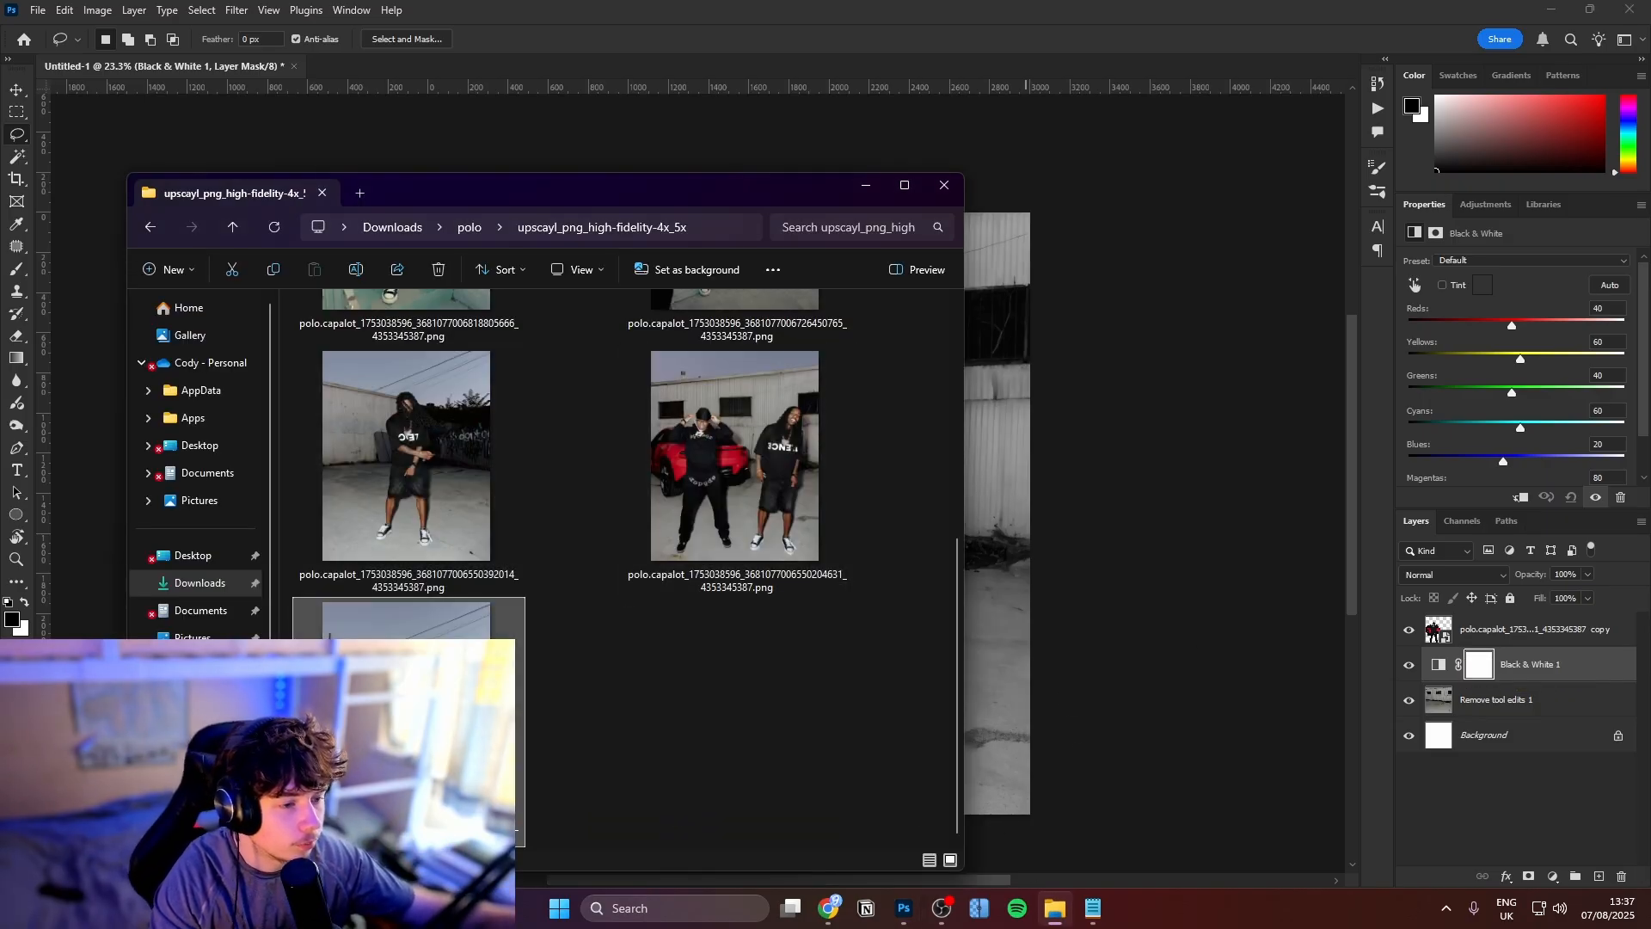
left_click_drag(359, 502, 1112, 506)
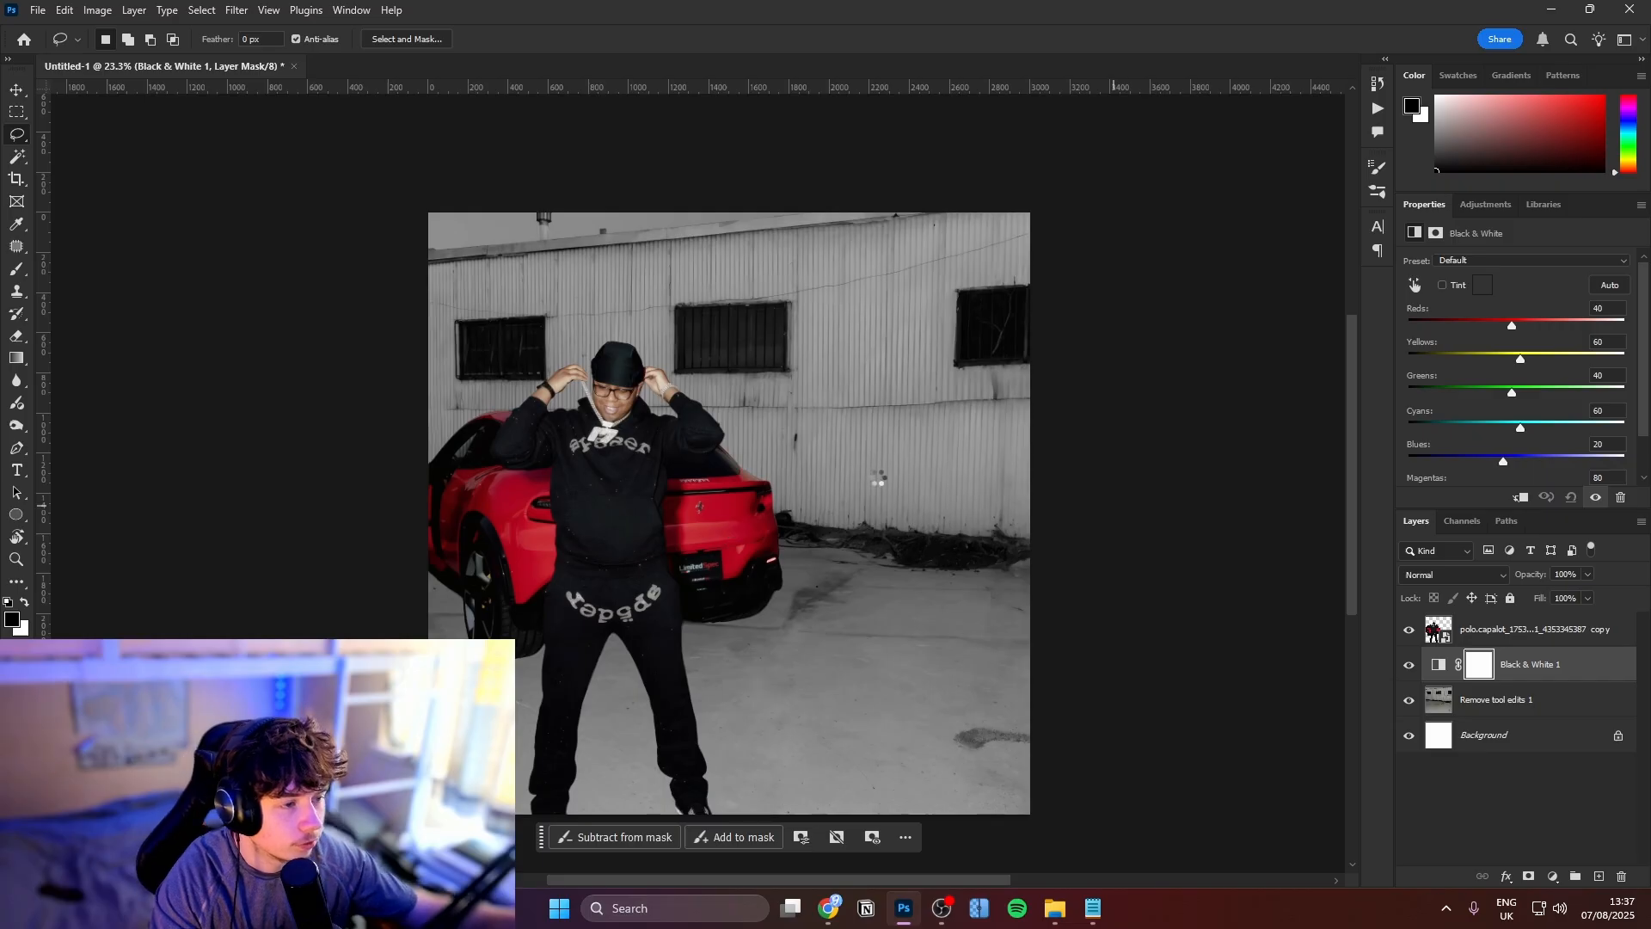
key("Return")
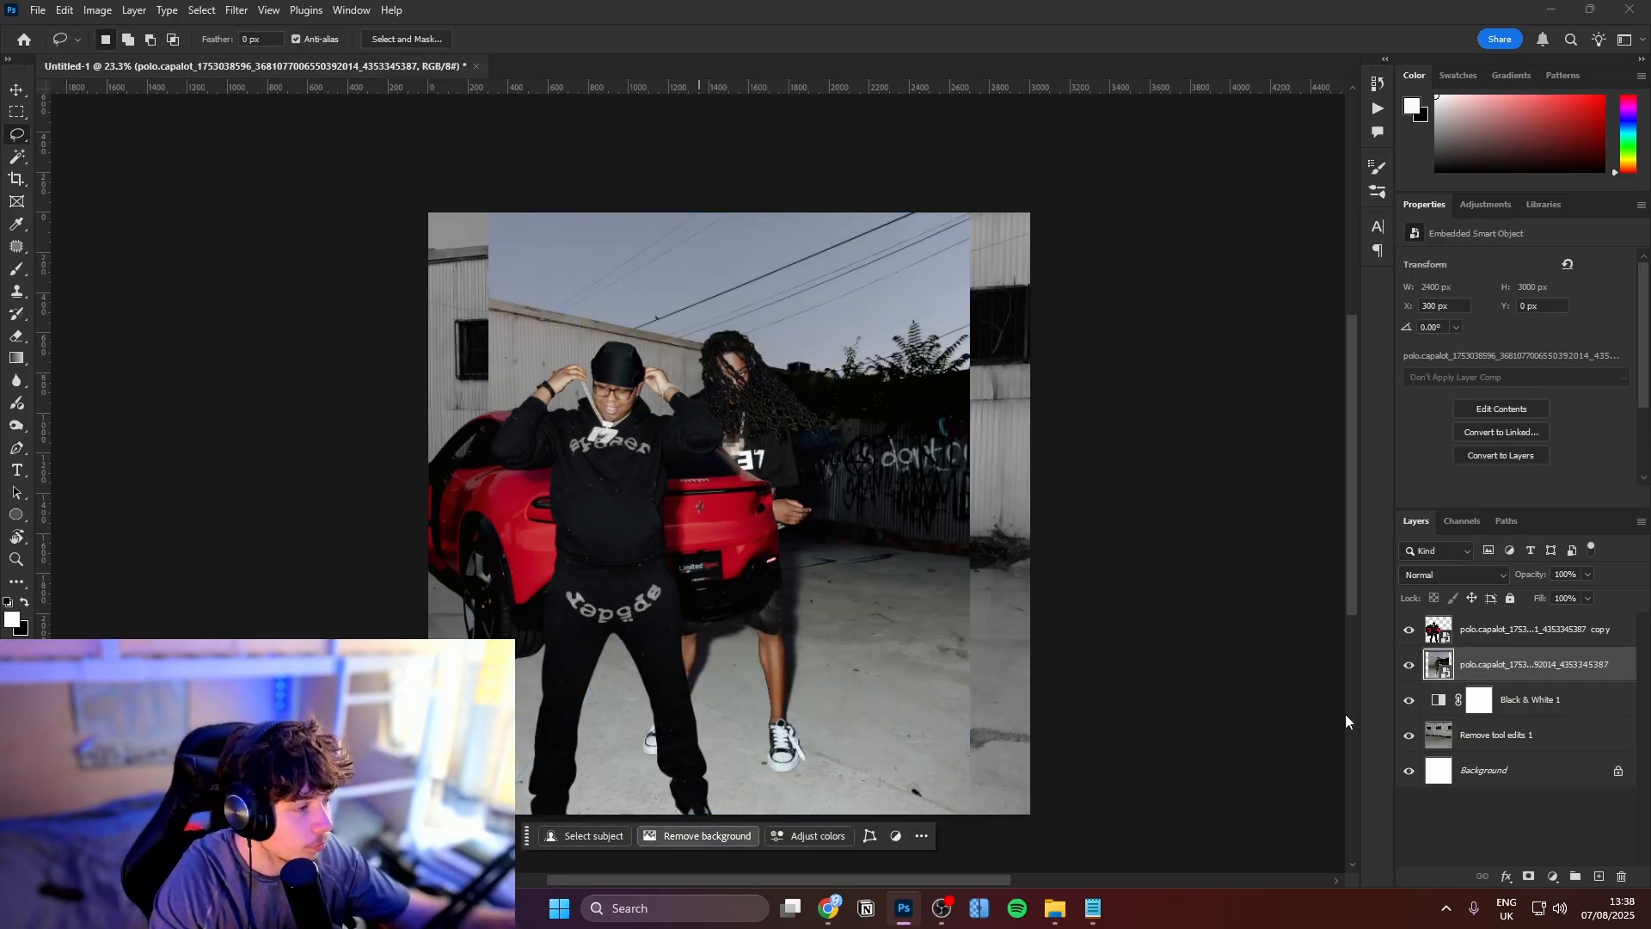
scroll(813, 411, "up", 5)
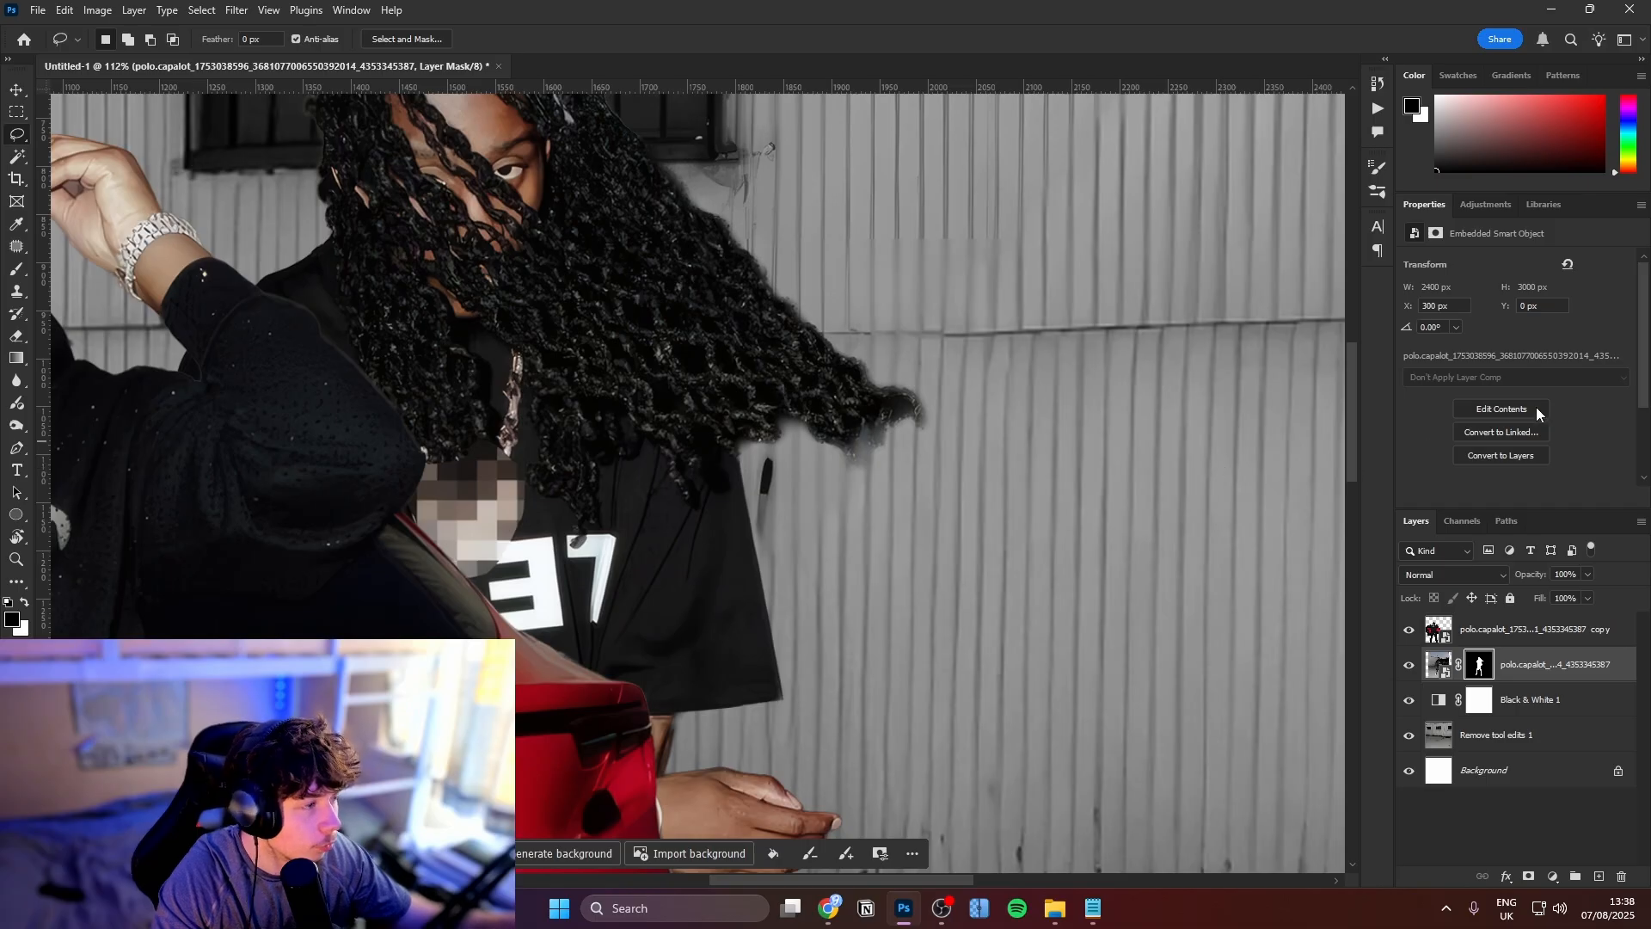
Refine the long-haired man's layer mask in Select and Mask, shifting its edge outward to recover the hair
left_click(1481, 663)
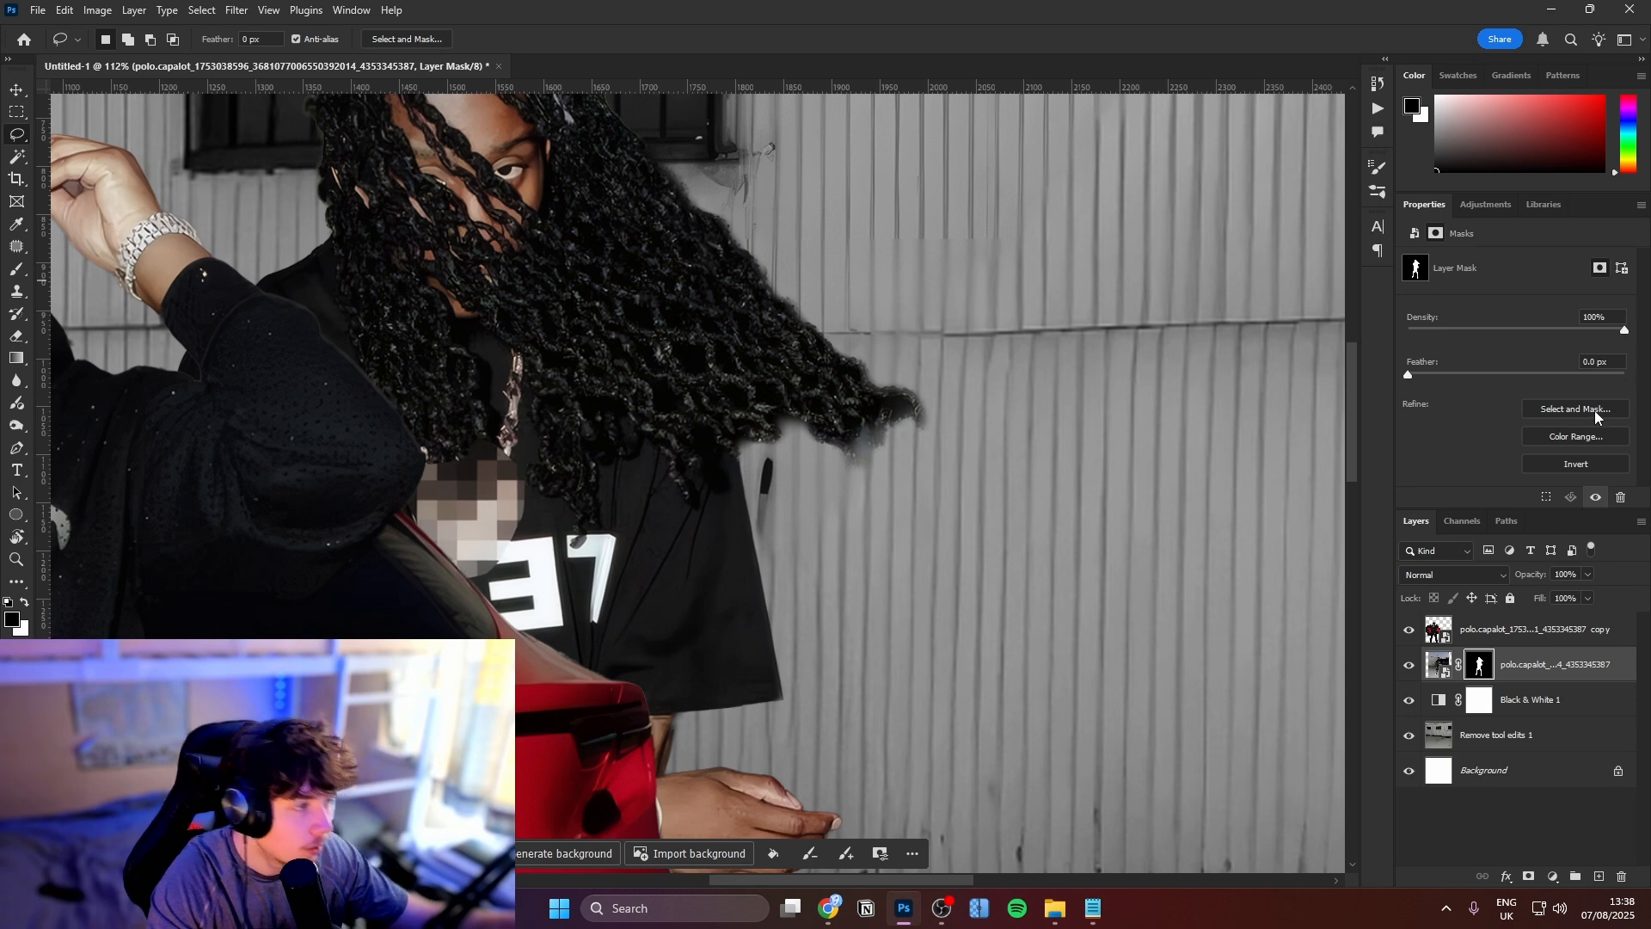
left_click(1566, 409)
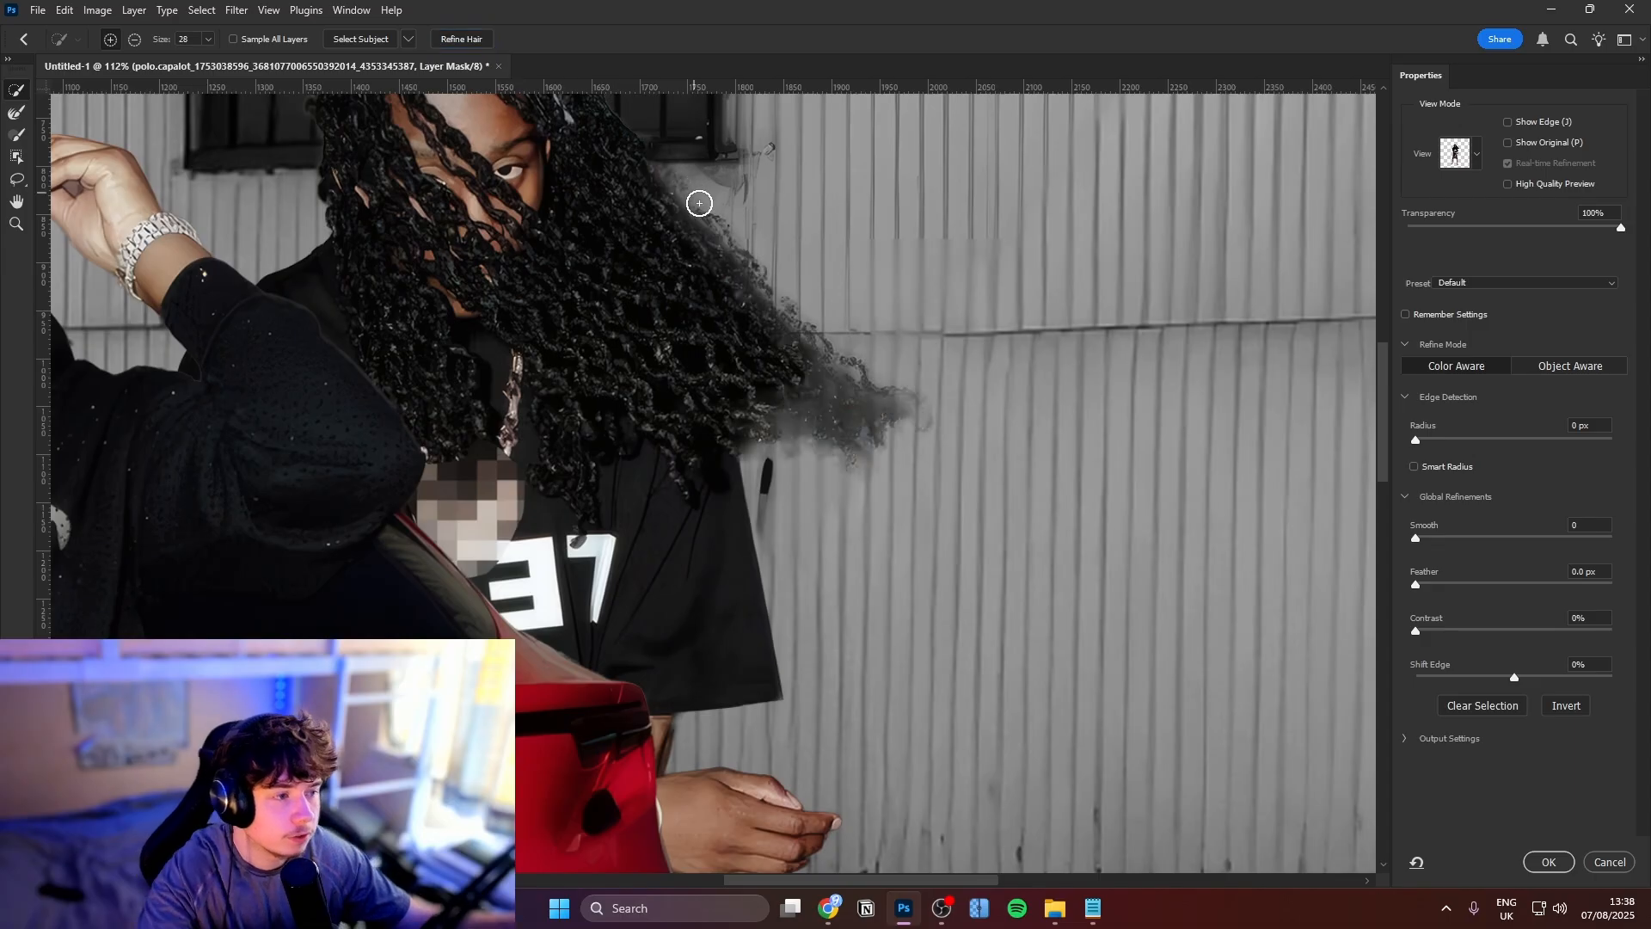
left_click_drag(897, 496, 1004, 443)
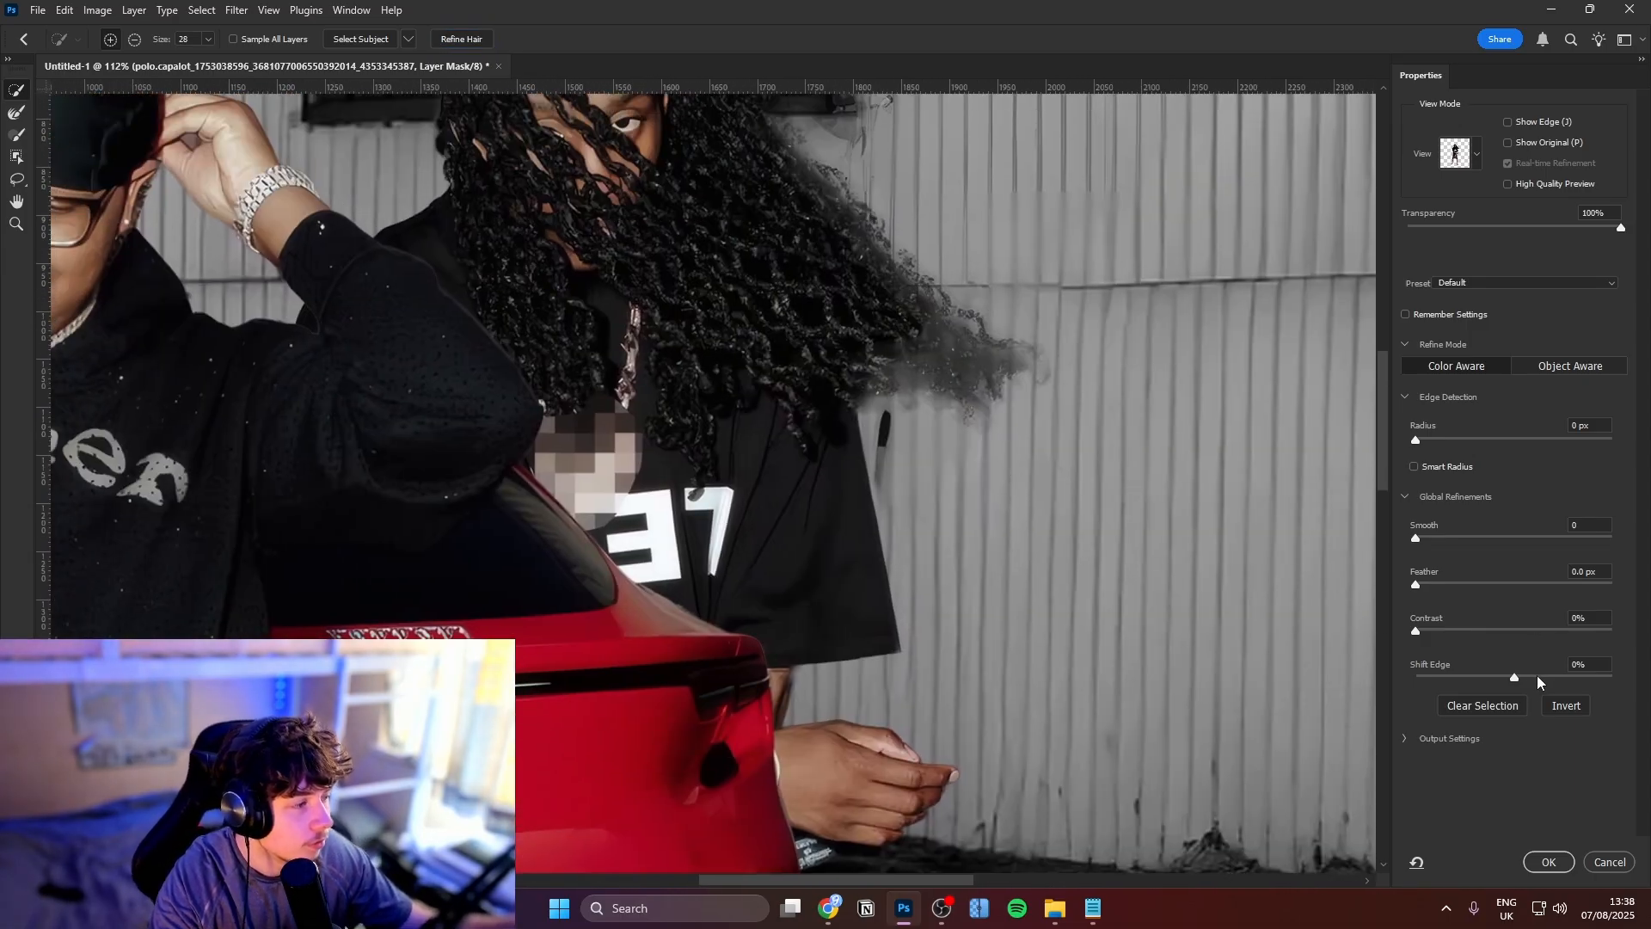
left_click_drag(1537, 678, 1580, 655)
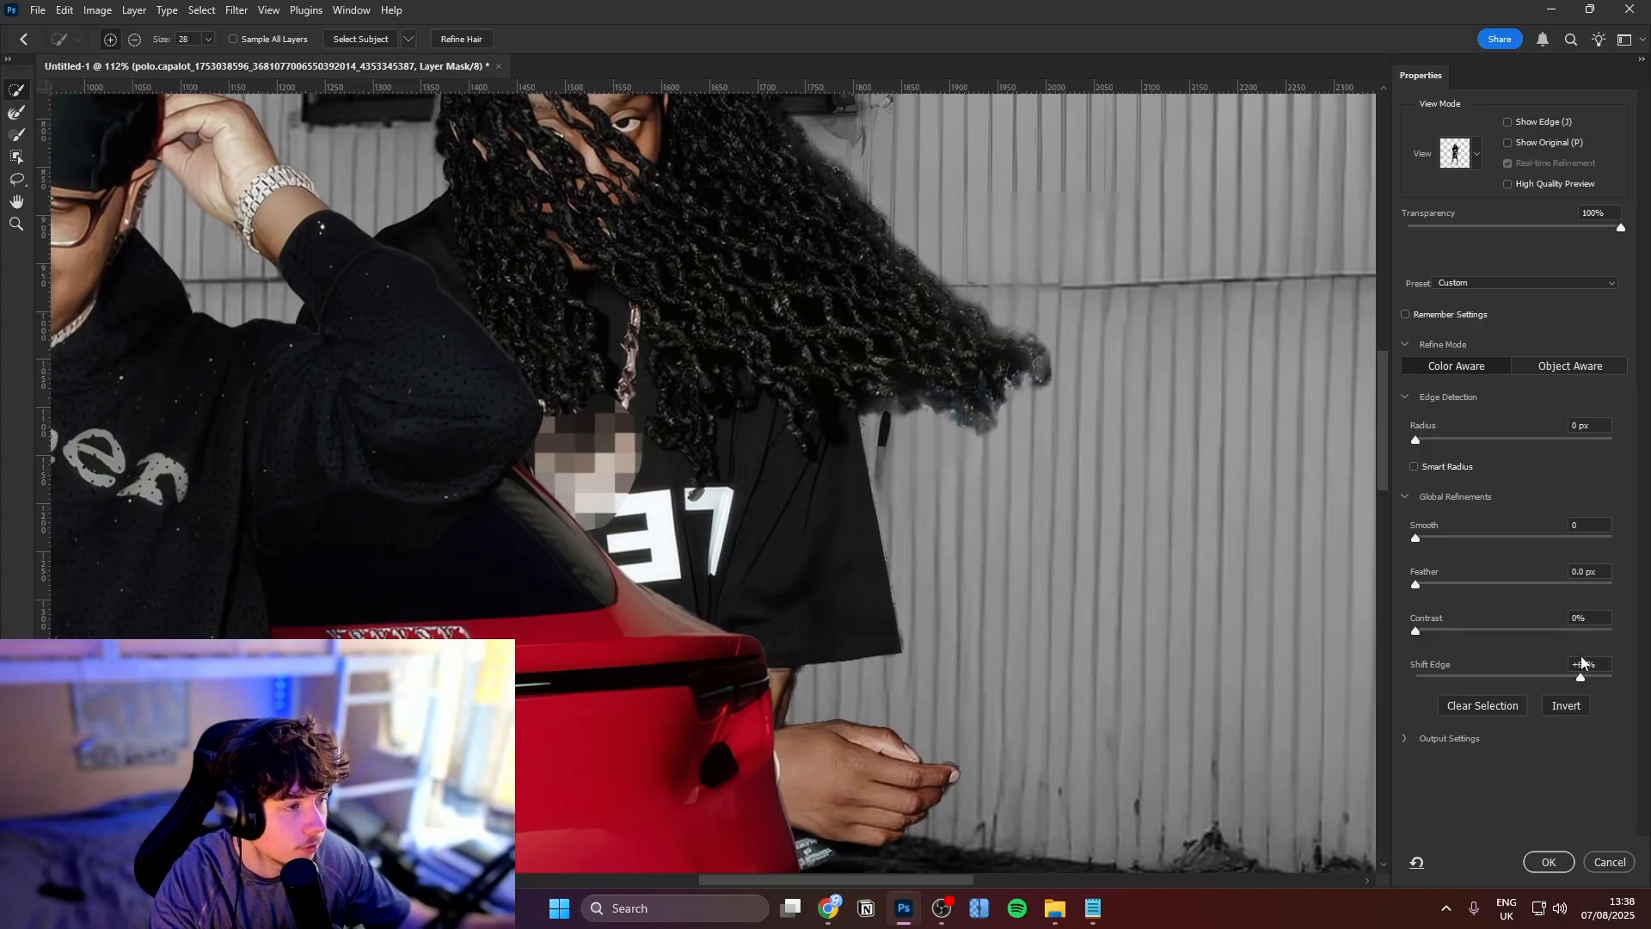
left_click(1548, 858)
left_click_drag(645, 111, 865, 349)
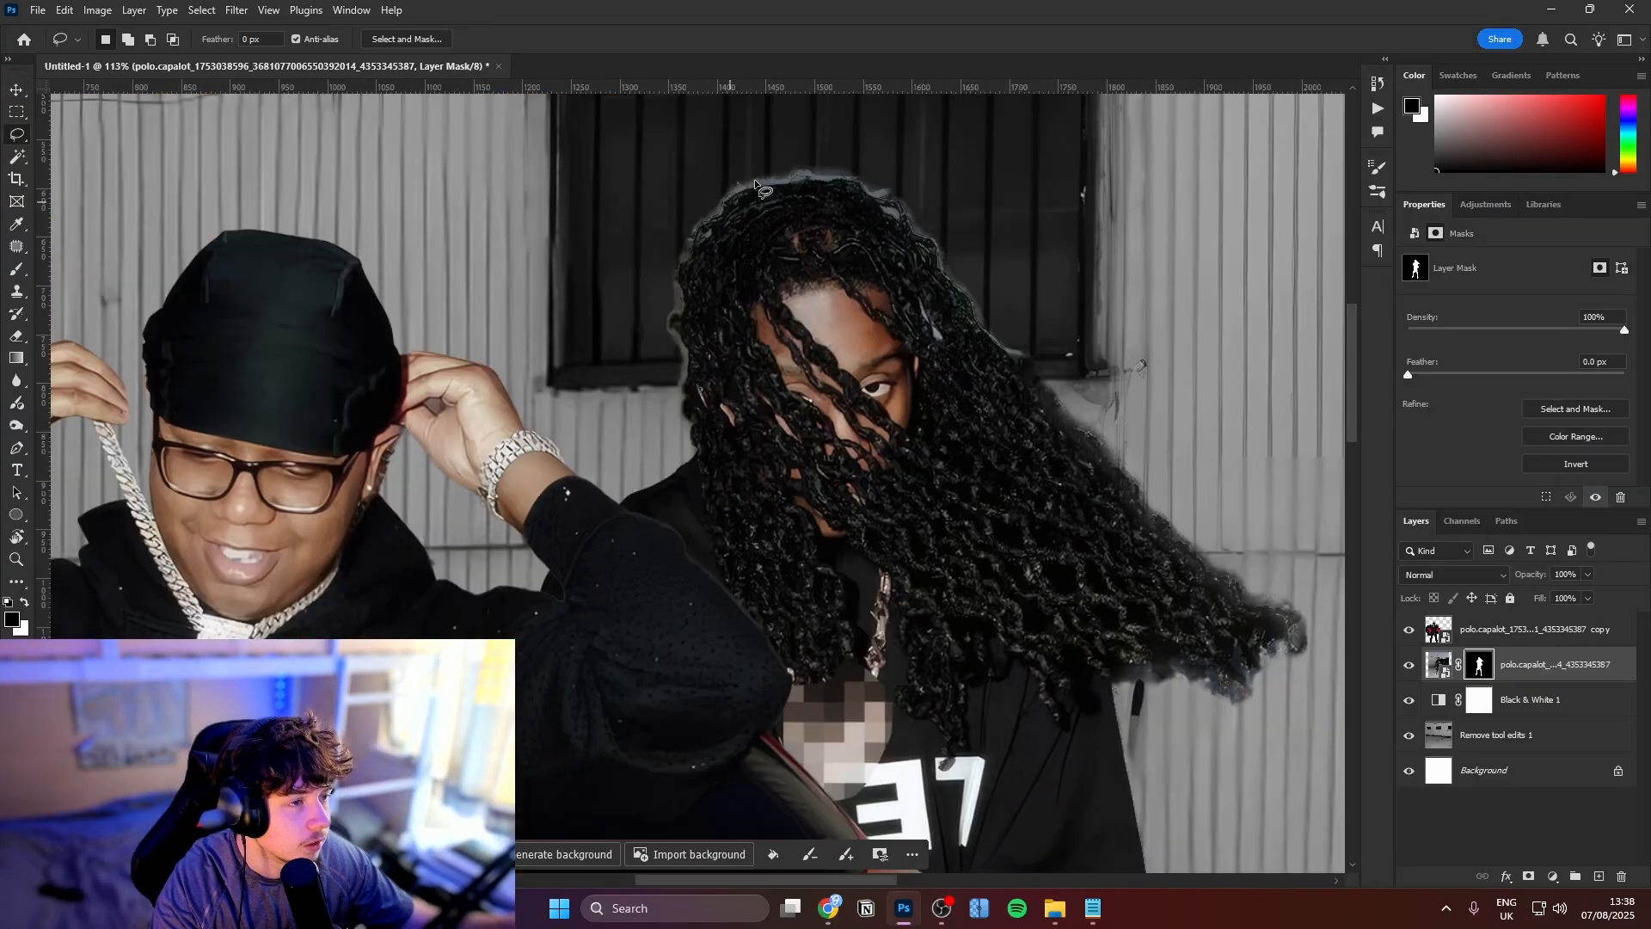
Paint black on the long-haired man's layer mask with a 15 px brush to trim the light fringe beside his hair
scroll(804, 183, "up", 3)
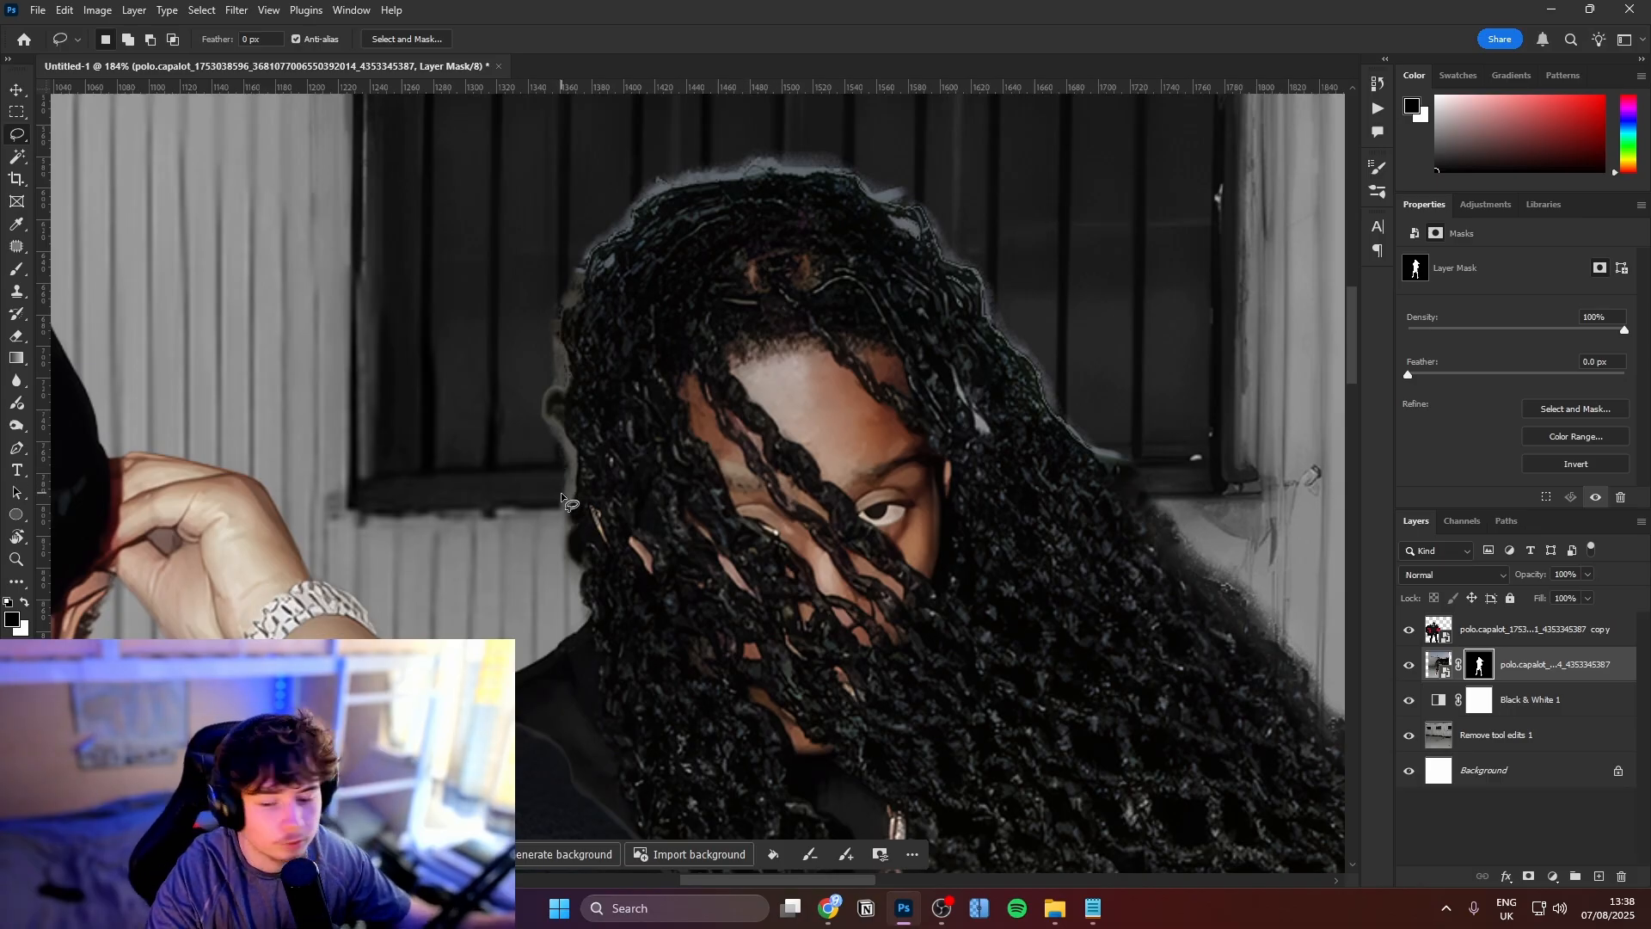
key("b")
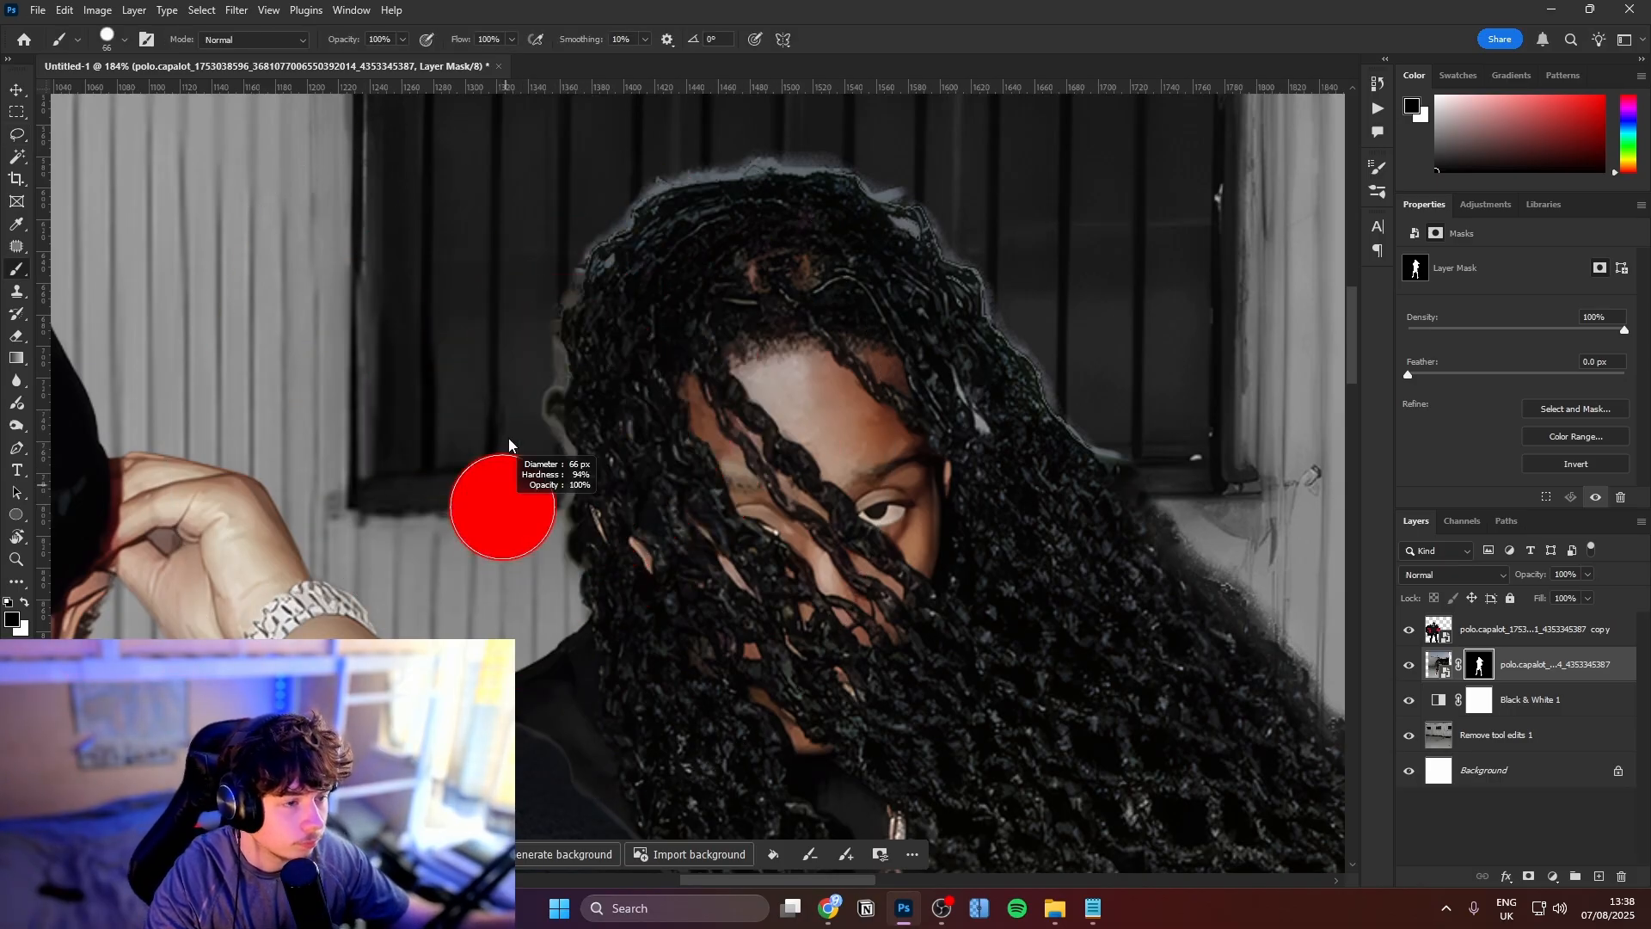
left_click_drag(509, 440, 474, 201)
scroll(504, 507, "up", 4)
left_click_drag(606, 482, 486, 473)
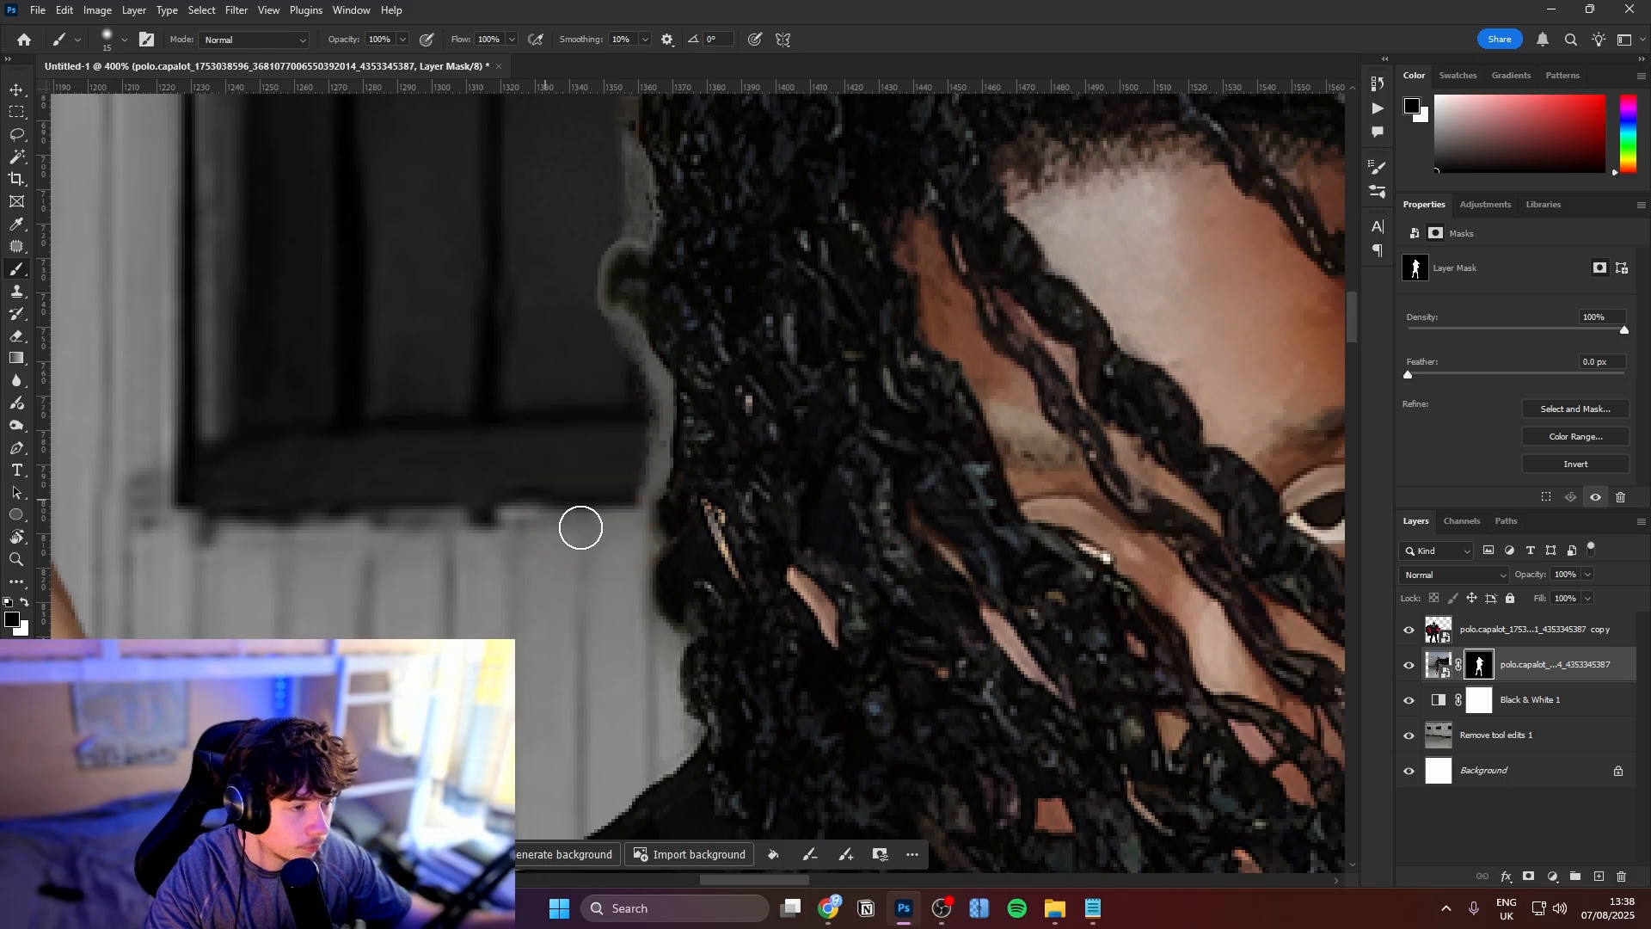
mouse_move(630, 556)
left_mouse_down()
mouse_move(649, 395)
mouse_move(588, 313)
mouse_move(593, 266)
left_mouse_up()
Convert the masked long-haired man's layer to a Smart Object and move it above the other cutout layer
left_click(1517, 401)
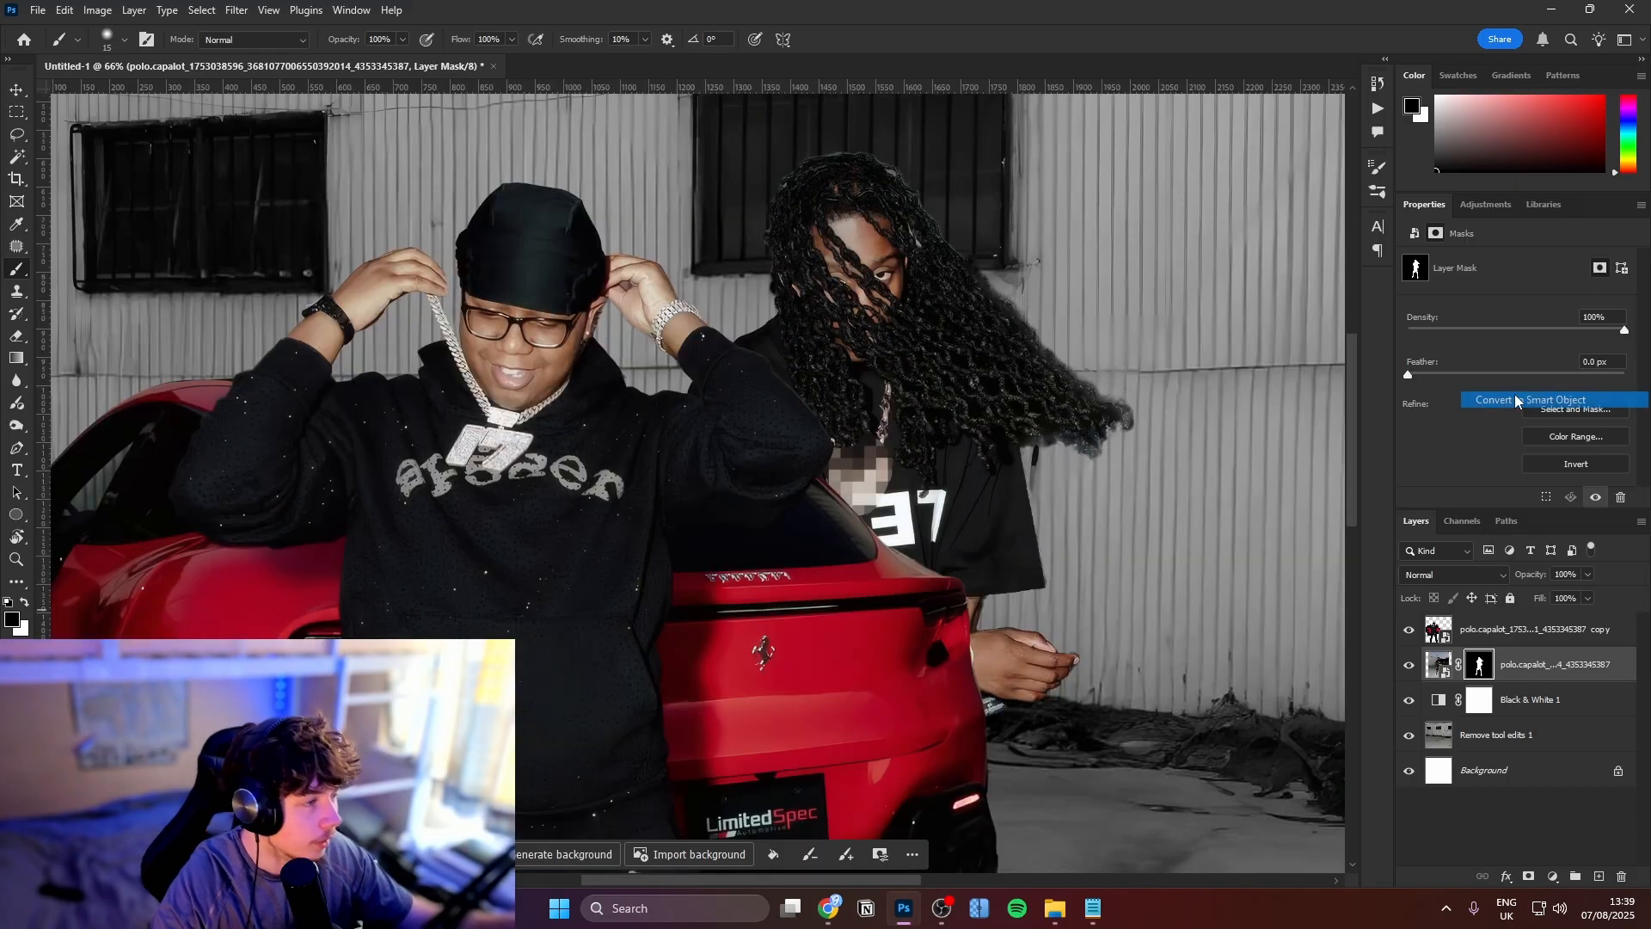
left_click_drag(1530, 664, 1504, 609)
Enlarge the long-haired man's cutout to about 1854 × 4350 px and position him in the foreground on the right of the canvas
left_click_drag(996, 526, 938, 524)
left_click_drag(963, 526, 864, 366)
left_click_drag(1070, 469, 976, 464)
left_click_drag(967, 456, 854, 612)
key("ctrl+t")
left_click_drag(981, 654, 1017, 669)
left_click_drag(950, 648, 950, 657)
left_click(851, 39)
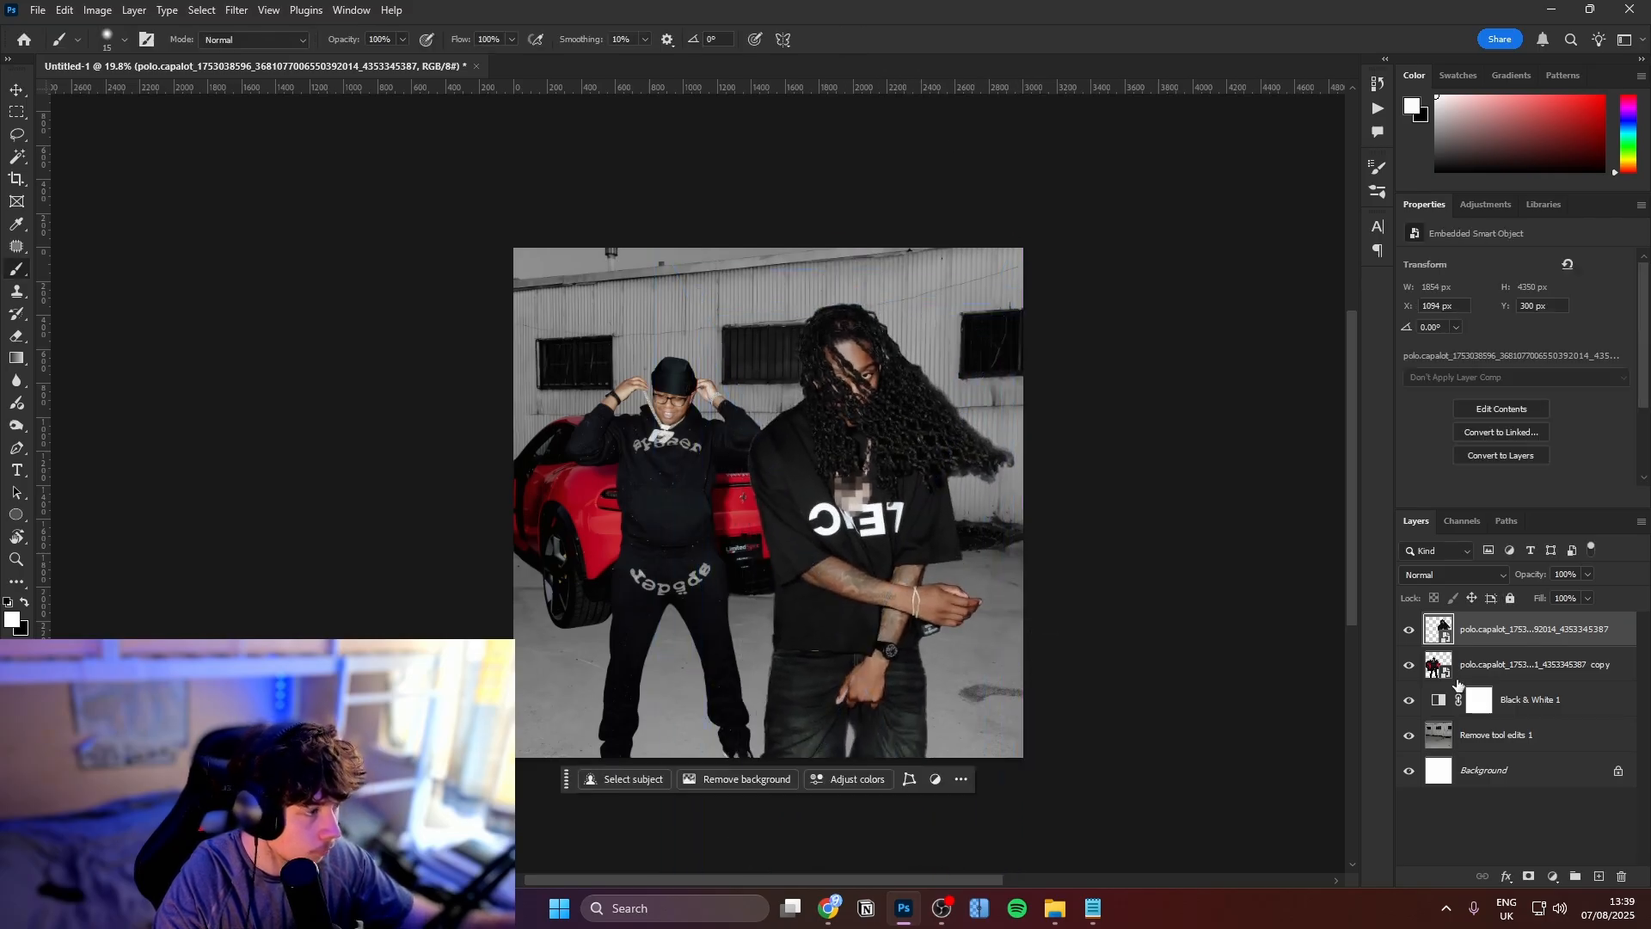
Transform the man-and-car cutout, Black & White adjustment and scene layer together, enlarging them to about 147.5% with a -0.34° rotation
left_click(1479, 666)
left_click(1547, 737, "shift")
key("b")
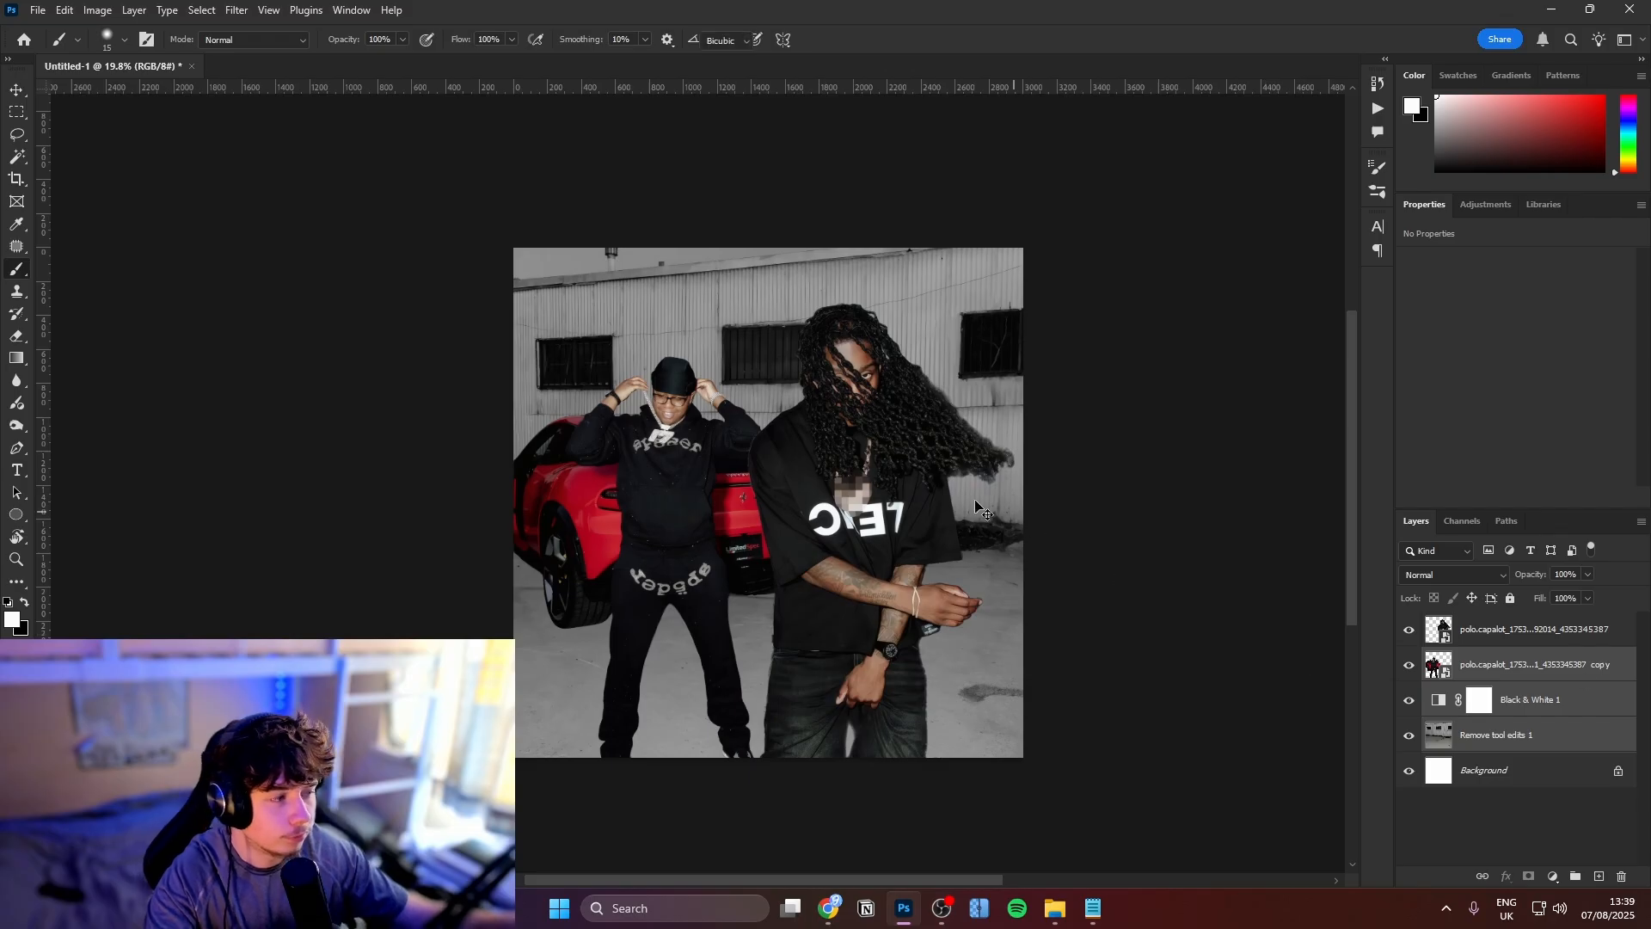
key("ctrl+t")
left_click_drag(1024, 503, 1088, 503)
left_click_drag(959, 502, 981, 523)
mouse_move(1142, 525)
left_mouse_down()
mouse_move(1141, 494)
mouse_move(1137, 516)
mouse_move(1181, 511)
mouse_move(1165, 514)
left_mouse_up()
left_click_drag(1010, 509, 1043, 510)
mouse_move(1185, 503)
left_mouse_down()
mouse_move(1201, 536)
mouse_move(1160, 515)
left_mouse_up()
key("ctrl+z")
left_click_drag(1271, 517, 1278, 526)
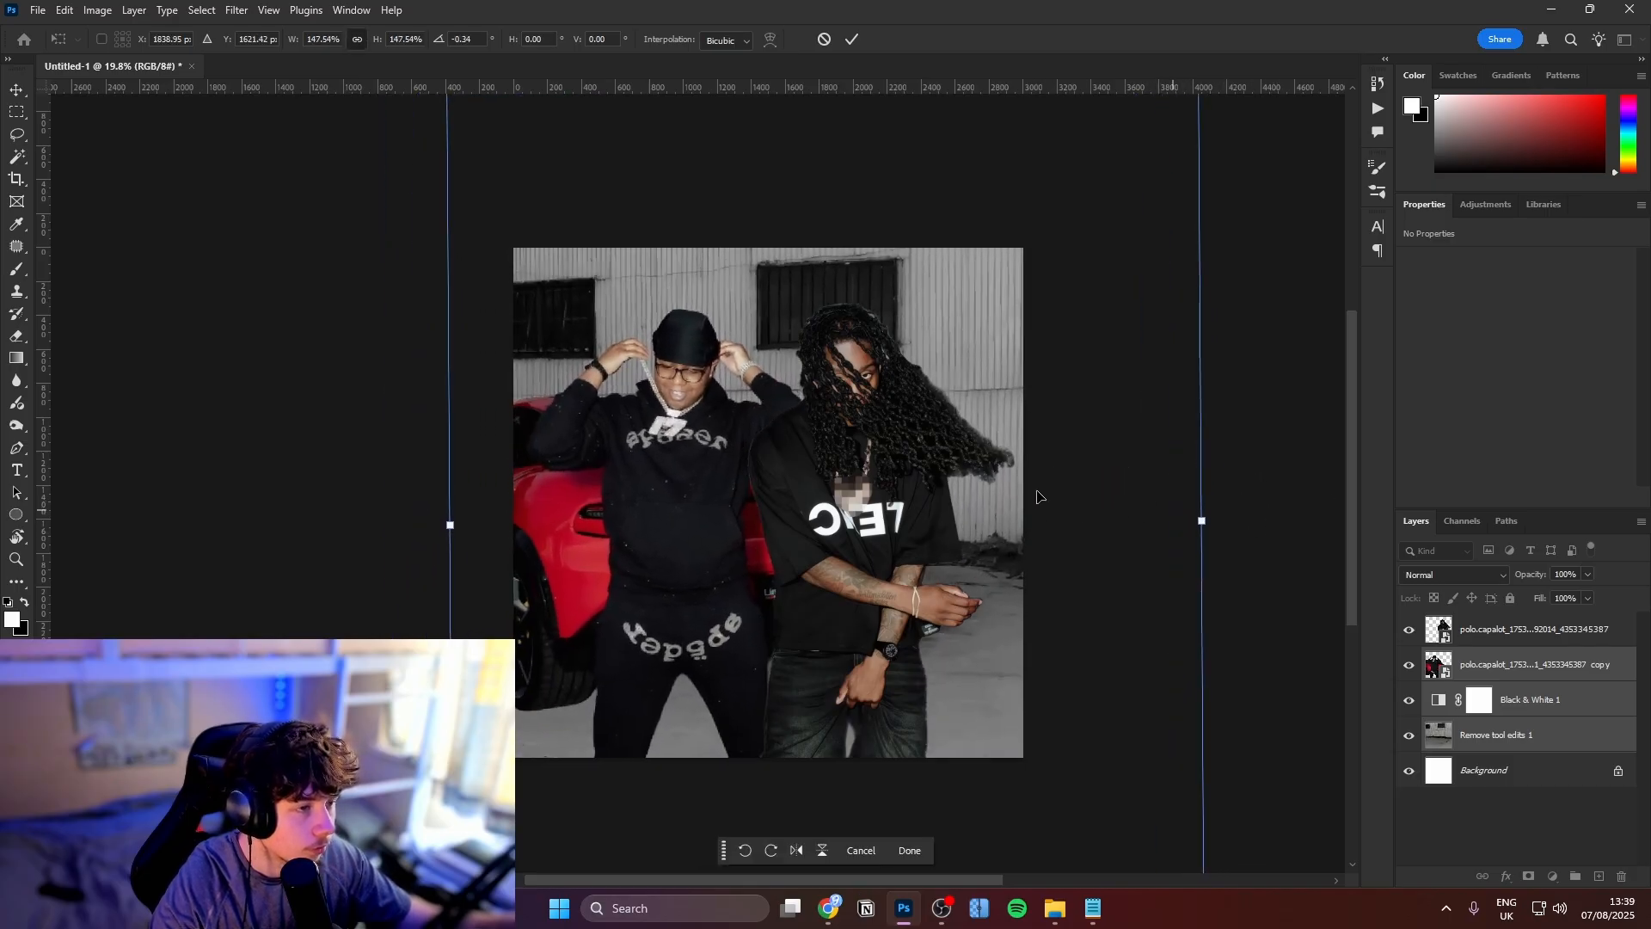
Reposition the man, car and scene beside the long-haired man, enlarge them to about 161%, and apply the transform
left_click_drag(1004, 488, 1003, 507)
scroll(786, 413, "up", 8)
scroll(786, 404, "down", 7)
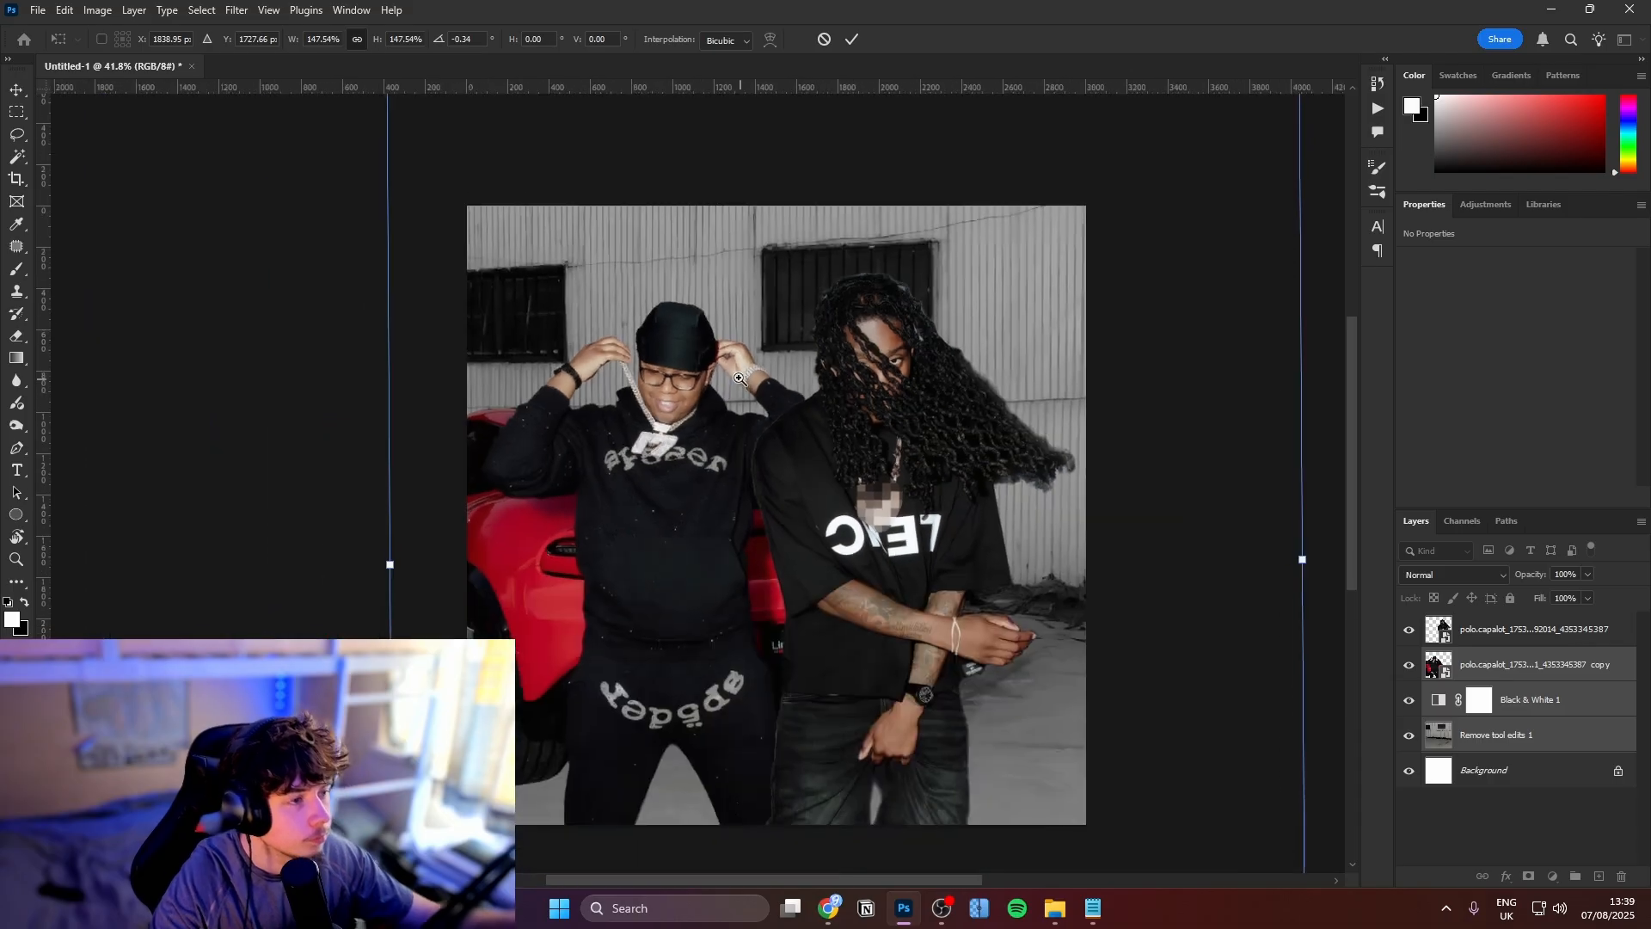
left_click_drag(809, 413, 746, 396)
scroll(744, 393, "up", 1)
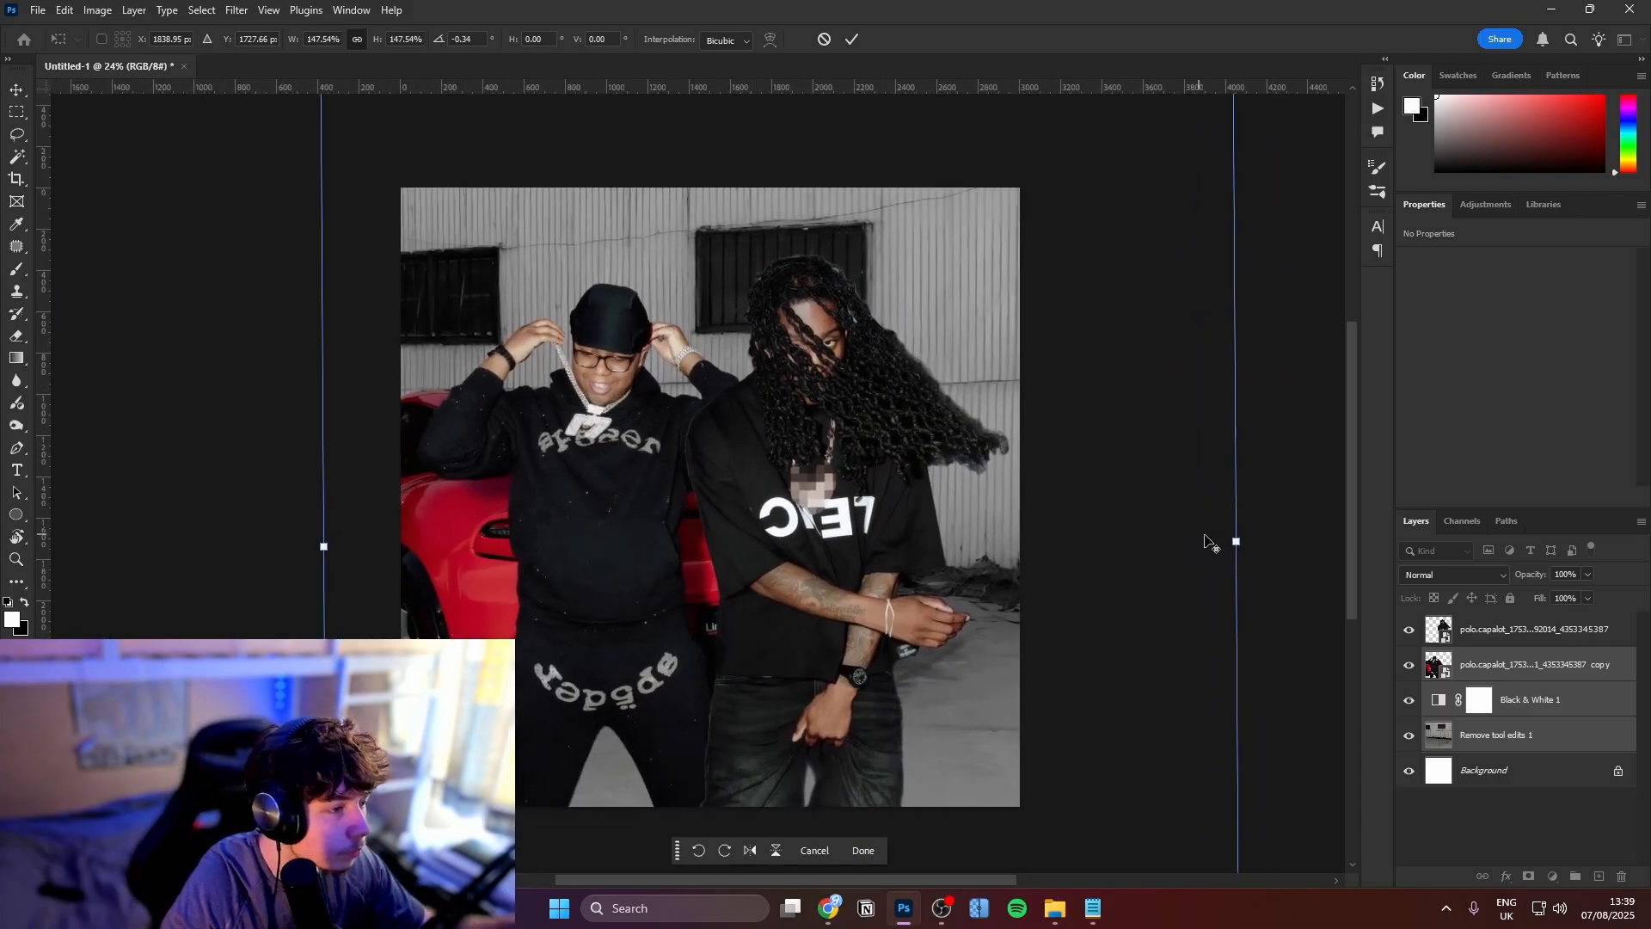
left_click_drag(1236, 541, 1257, 544)
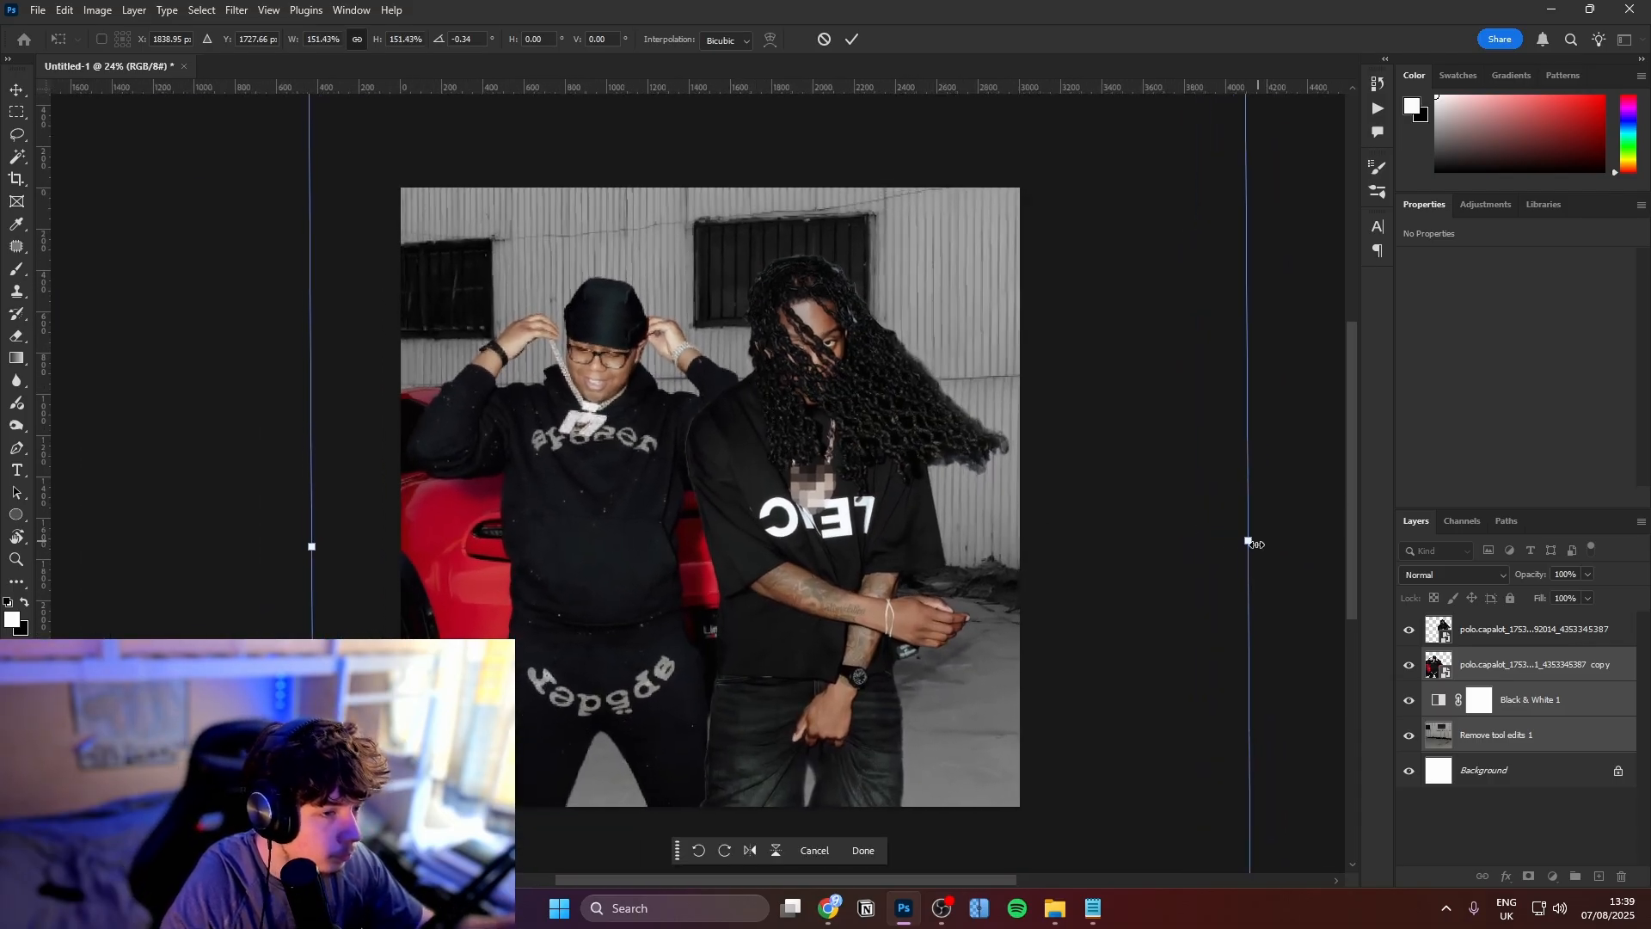
left_click_drag(957, 531, 967, 531)
left_click_drag(1258, 539, 1303, 541)
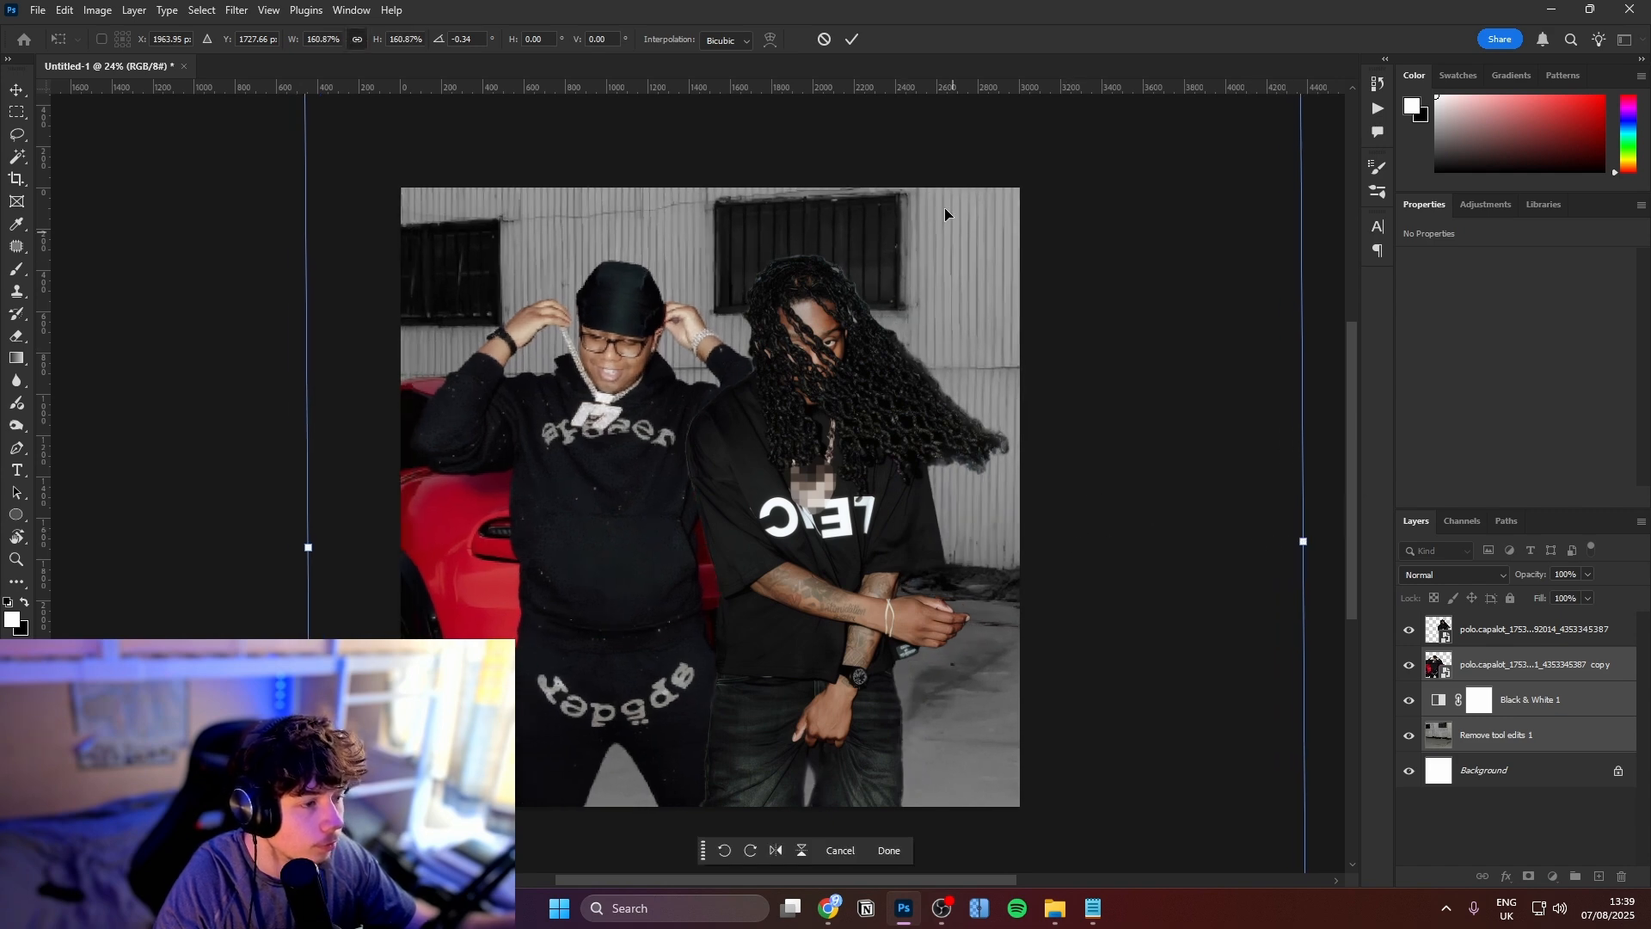
left_click(853, 40)
key("b")
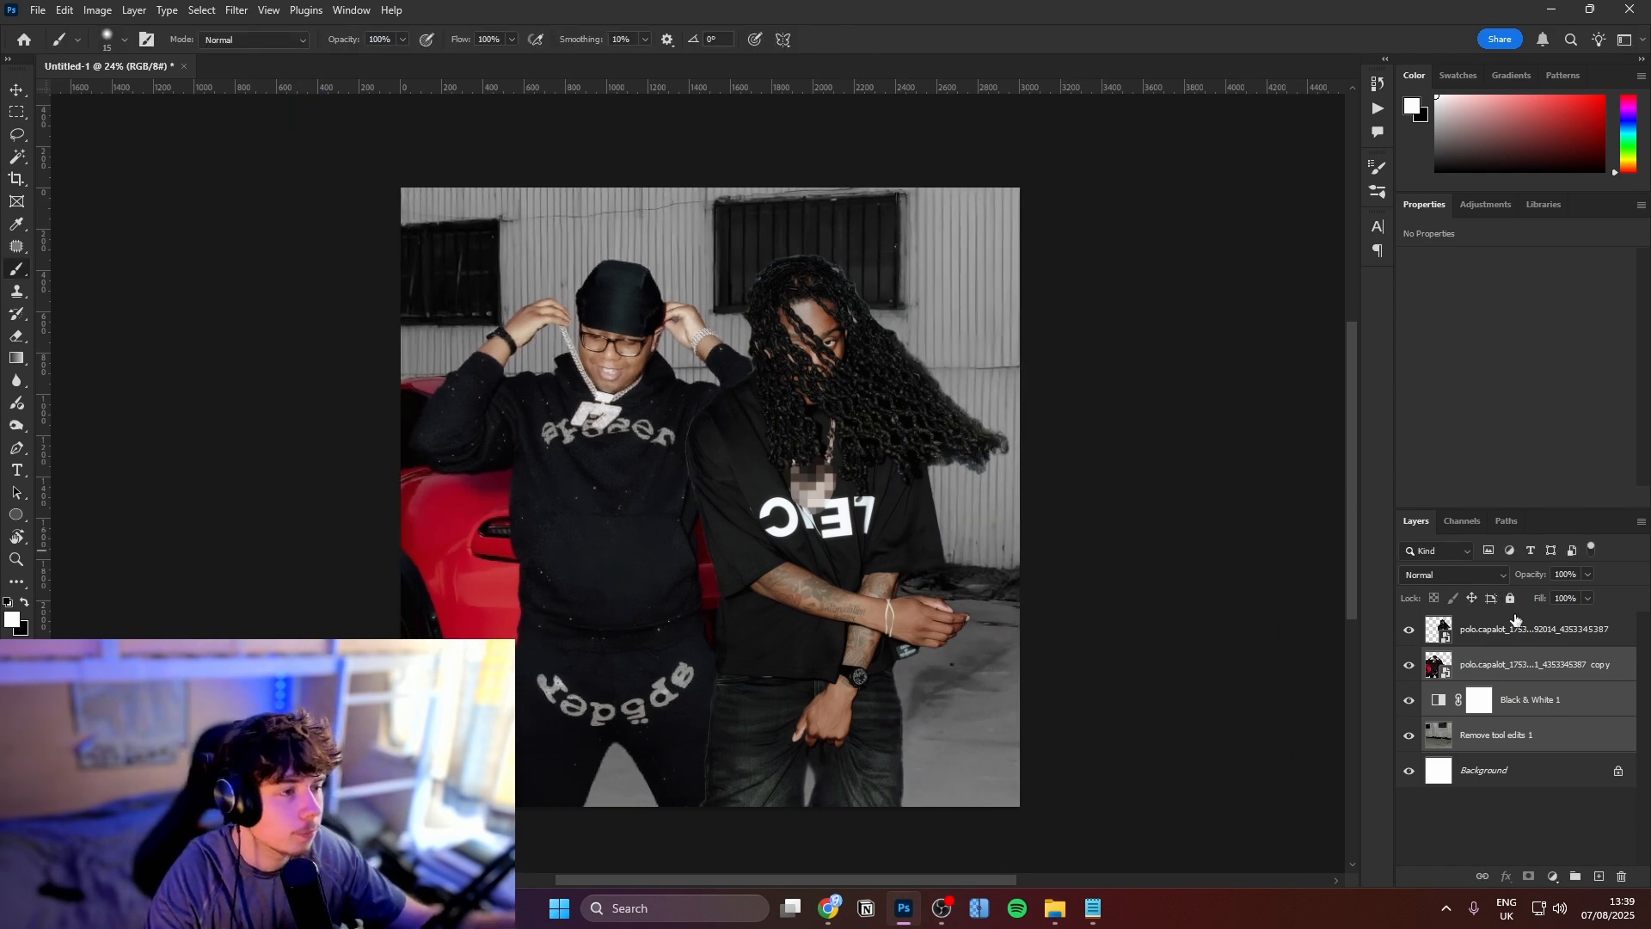
Transform both cutouts, the Black & White adjustment and the scene together, shifting them slightly right and enlarging them to about 106%
key("ctrl+t")
left_click_drag(754, 488, 764, 487)
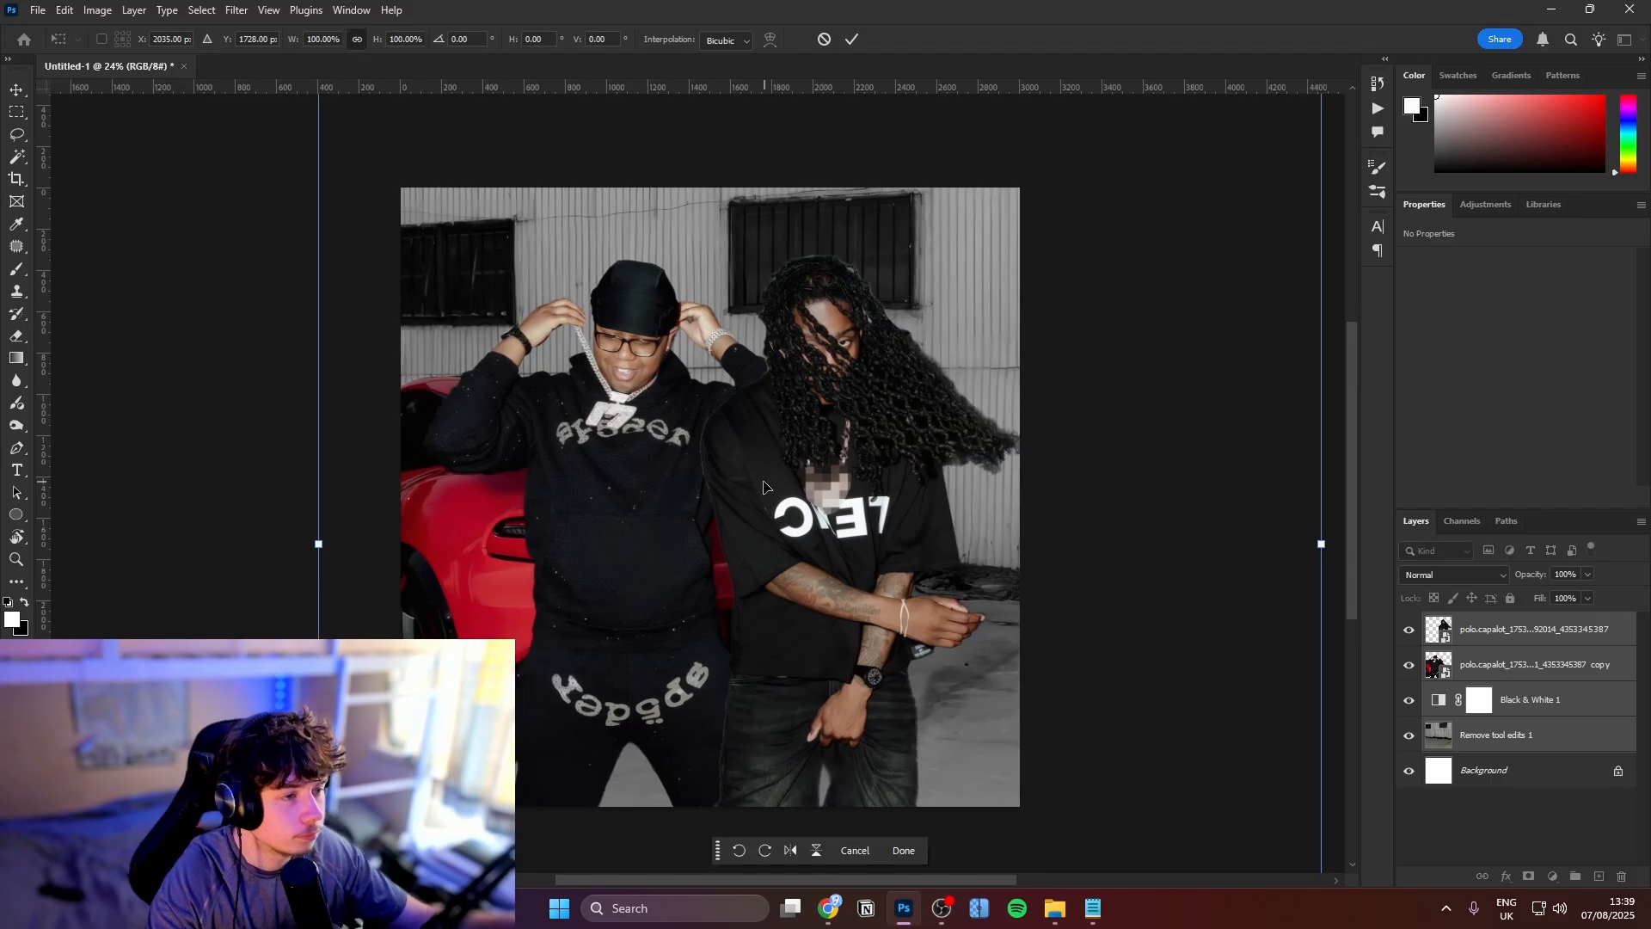
left_click_drag(320, 544, 289, 539)
left_click(859, 39)
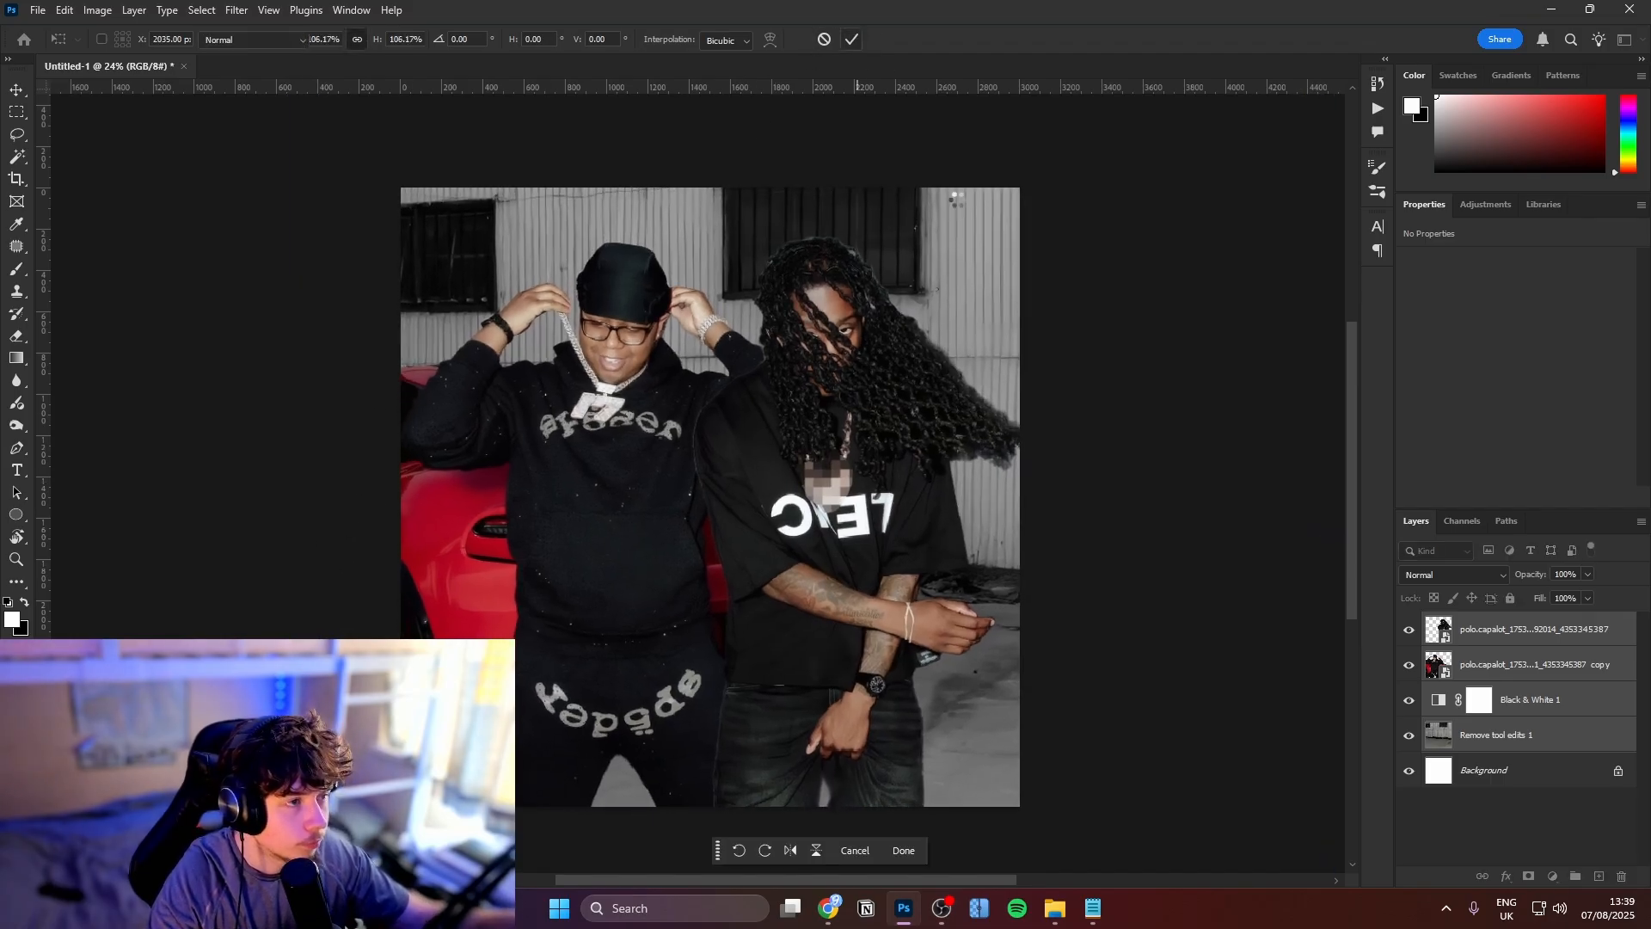
Add a Gradient Map adjustment above the long-haired man's cutout and reverse its gradient
key("v")
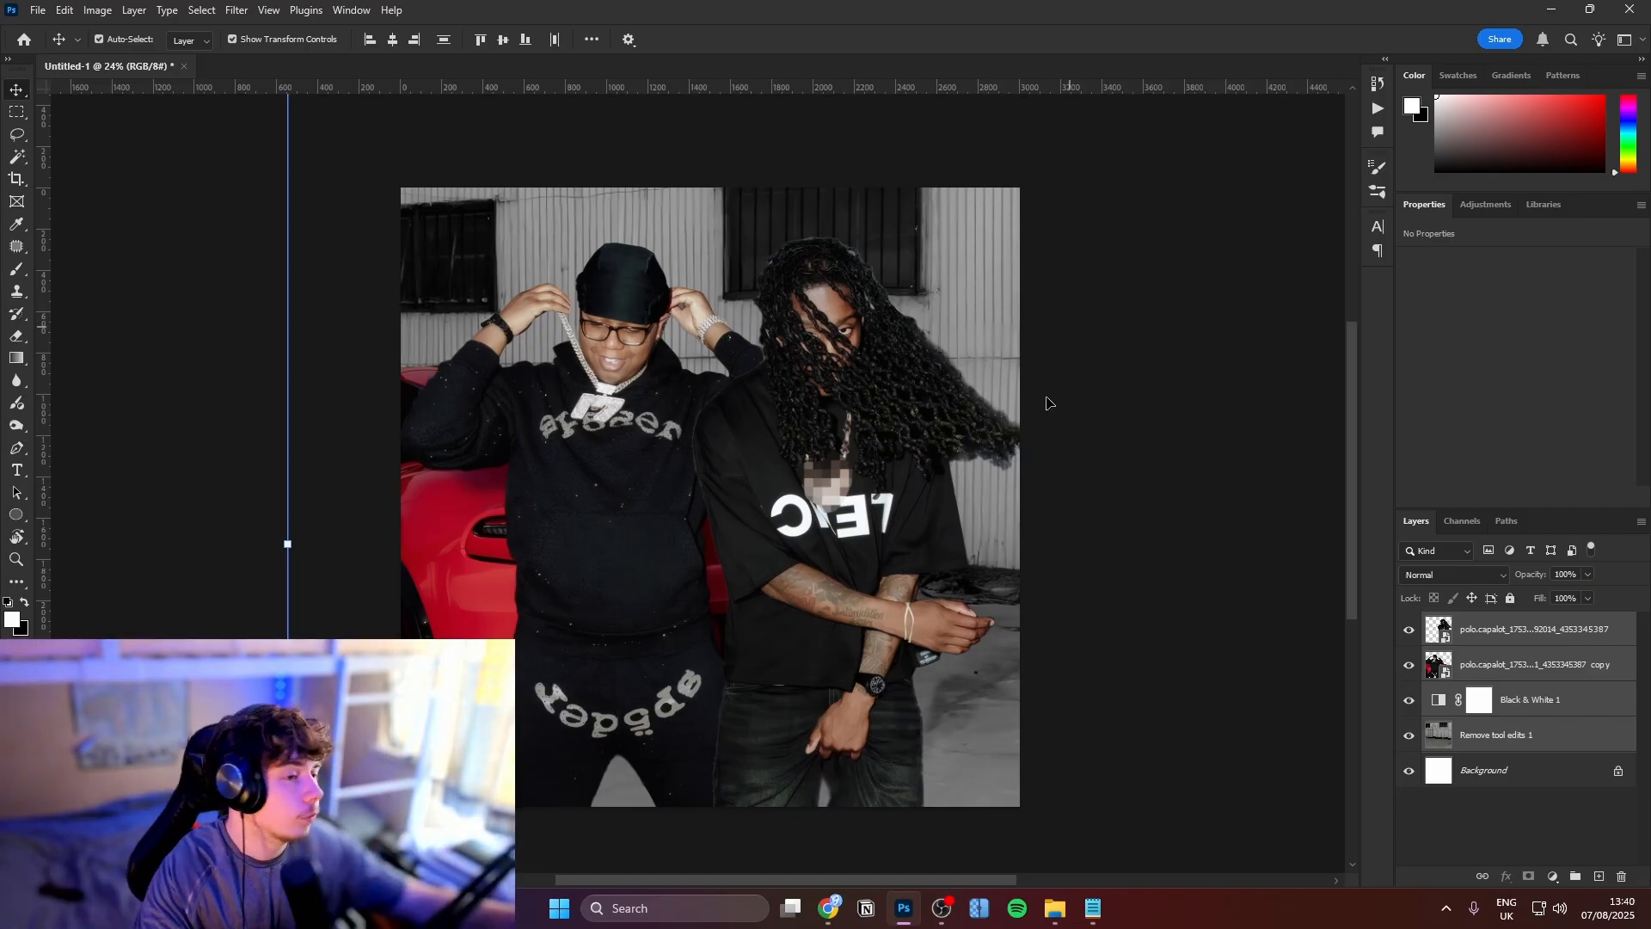
left_click(981, 523)
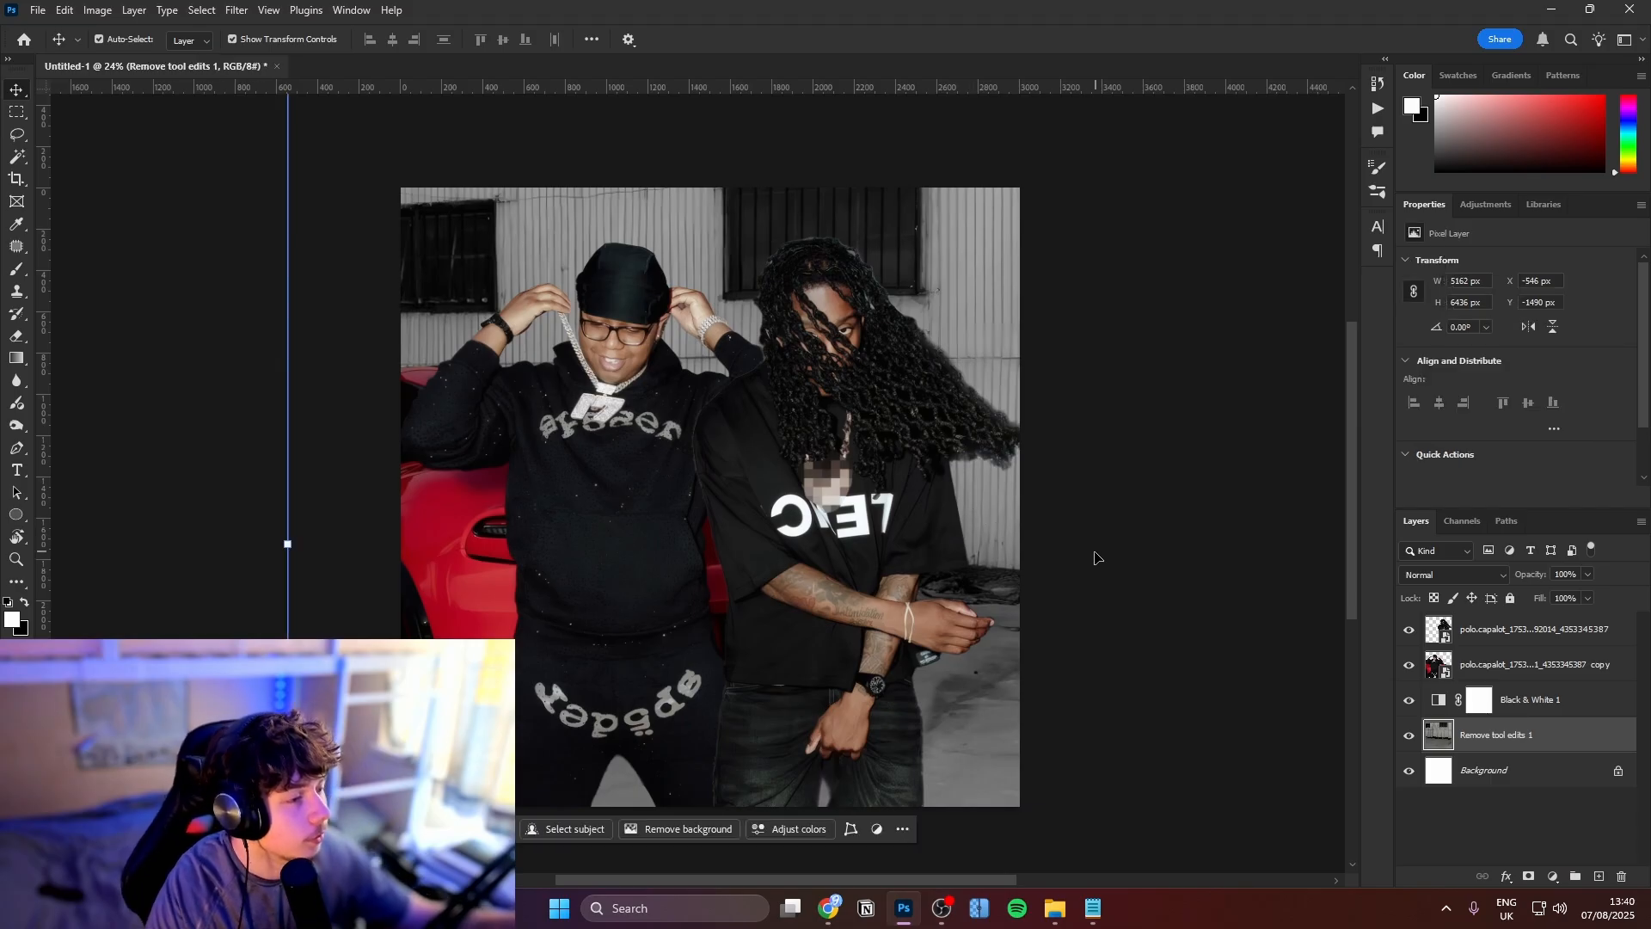
left_click(1535, 626)
left_click(1552, 876)
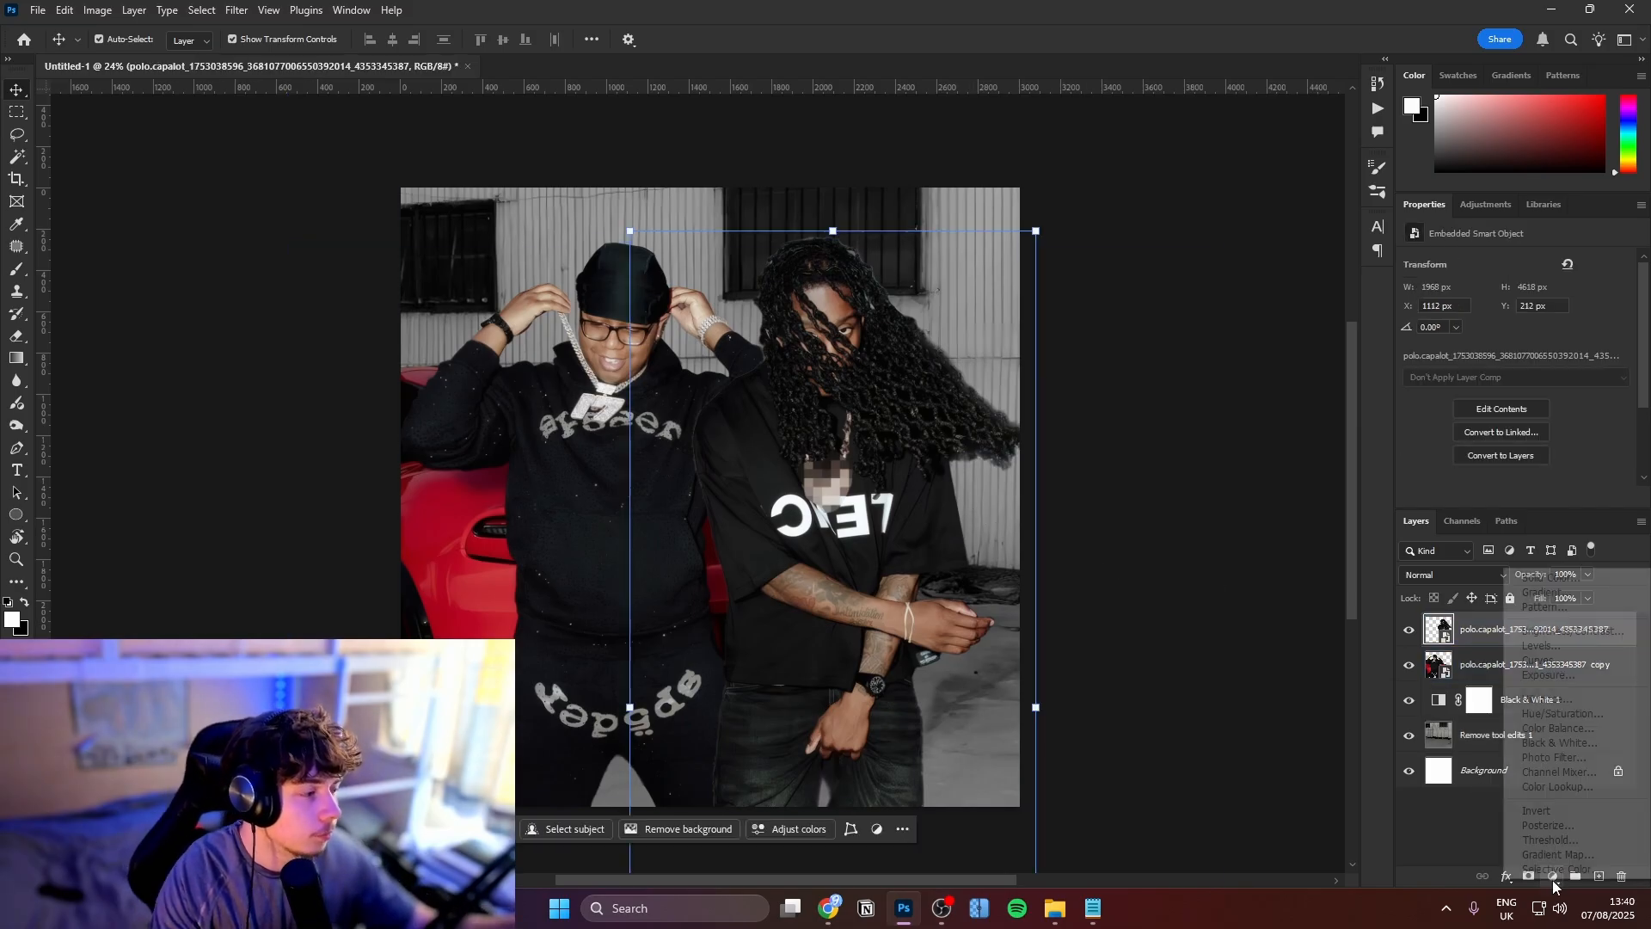
left_click(1572, 855)
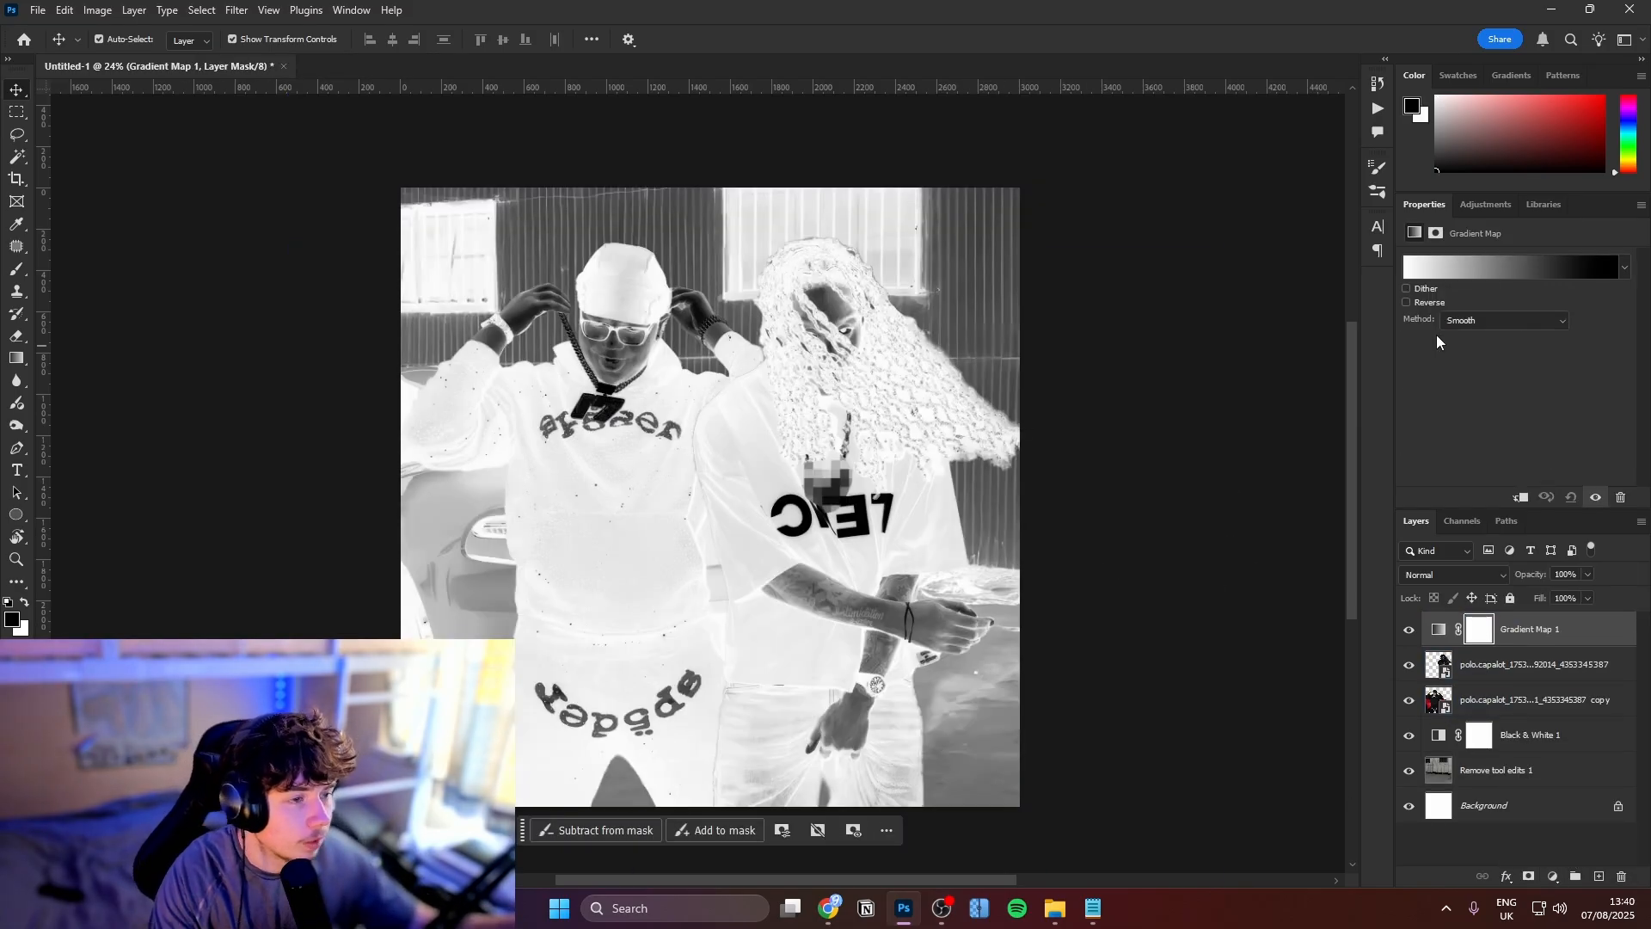
left_click(1408, 303)
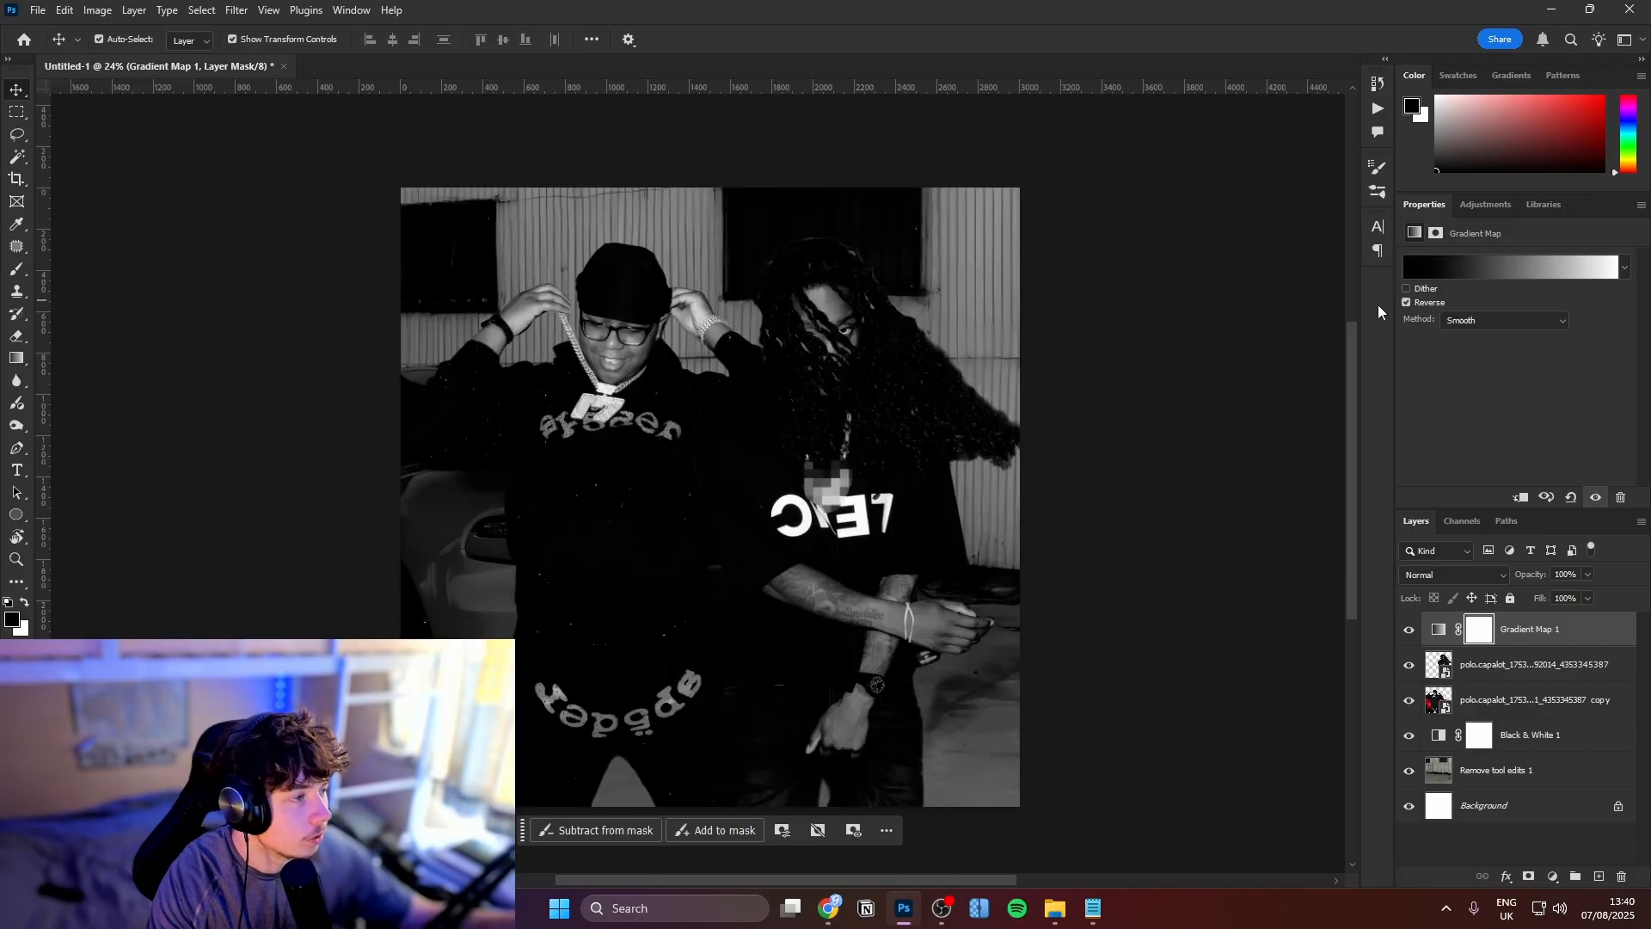
Set the Gradient Map layer's blend mode to Overlay and its fill to 77%
left_click(1453, 574)
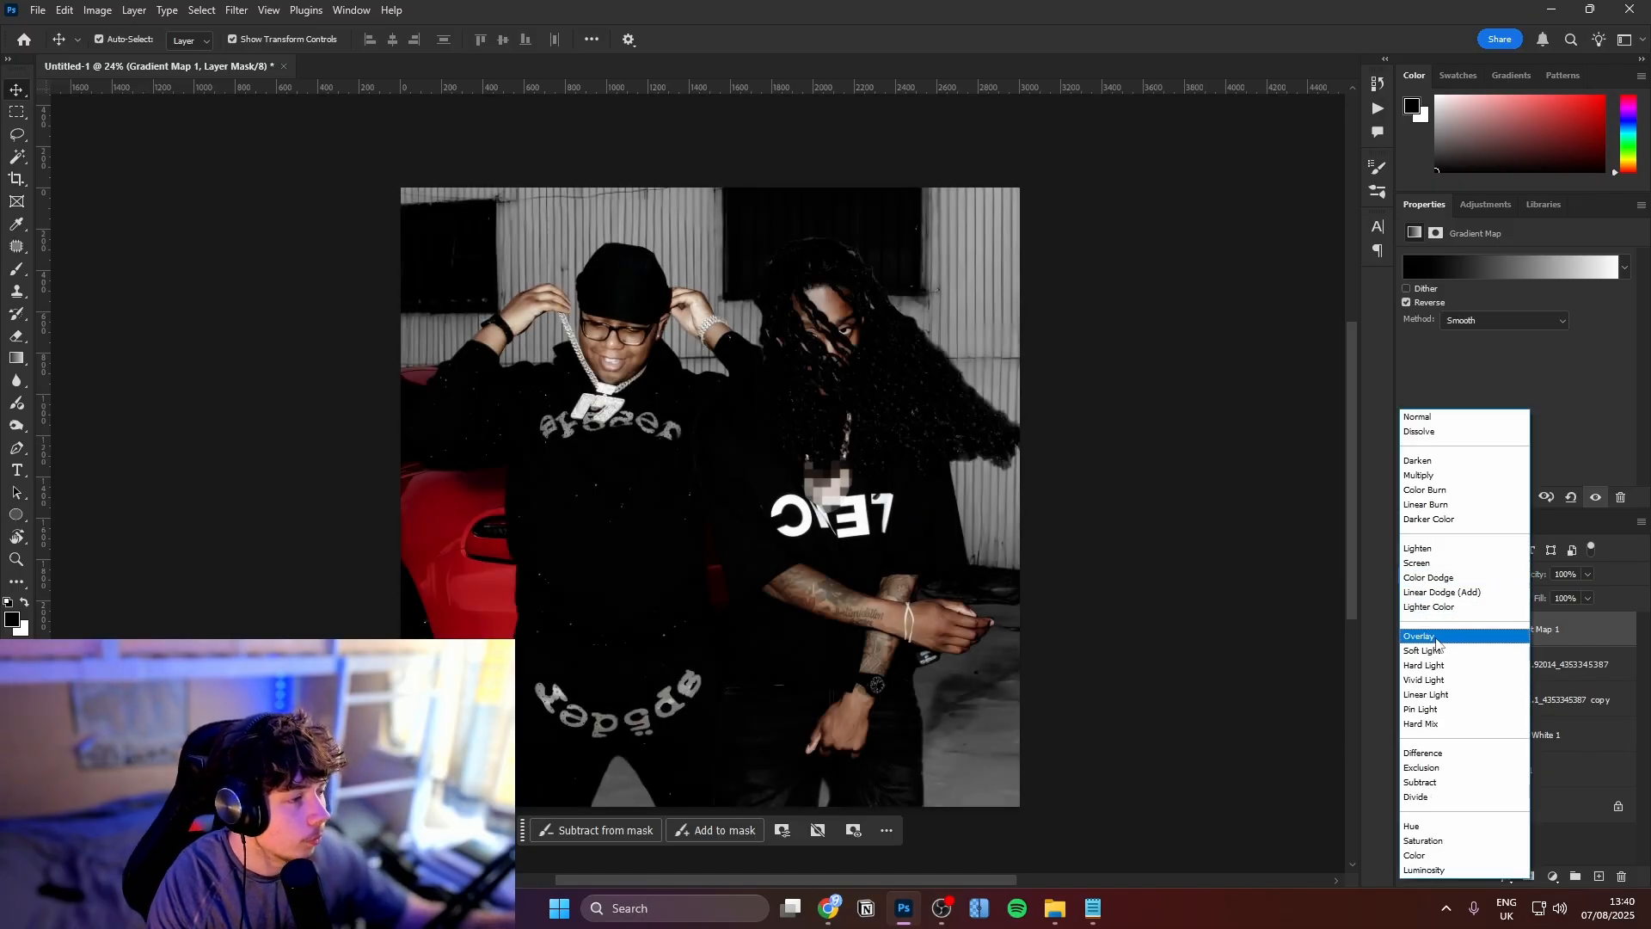
left_click(1453, 646)
left_click_drag(1543, 601, 1524, 594)
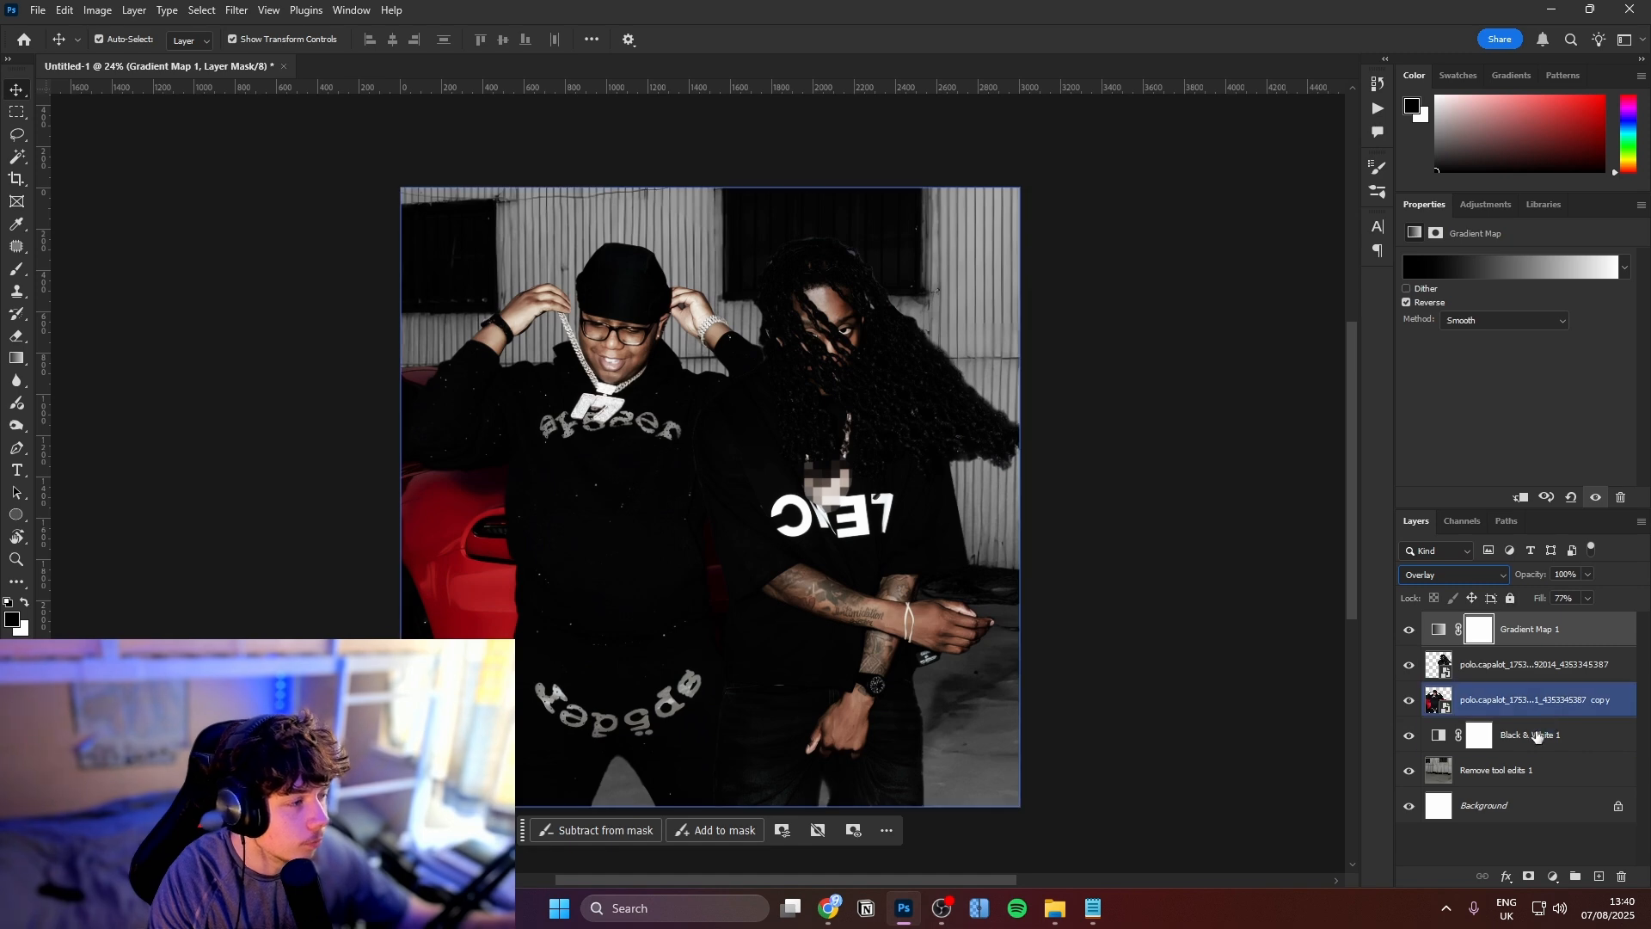
Fill the Background layer with solid black
left_click(1492, 806)
key("x")
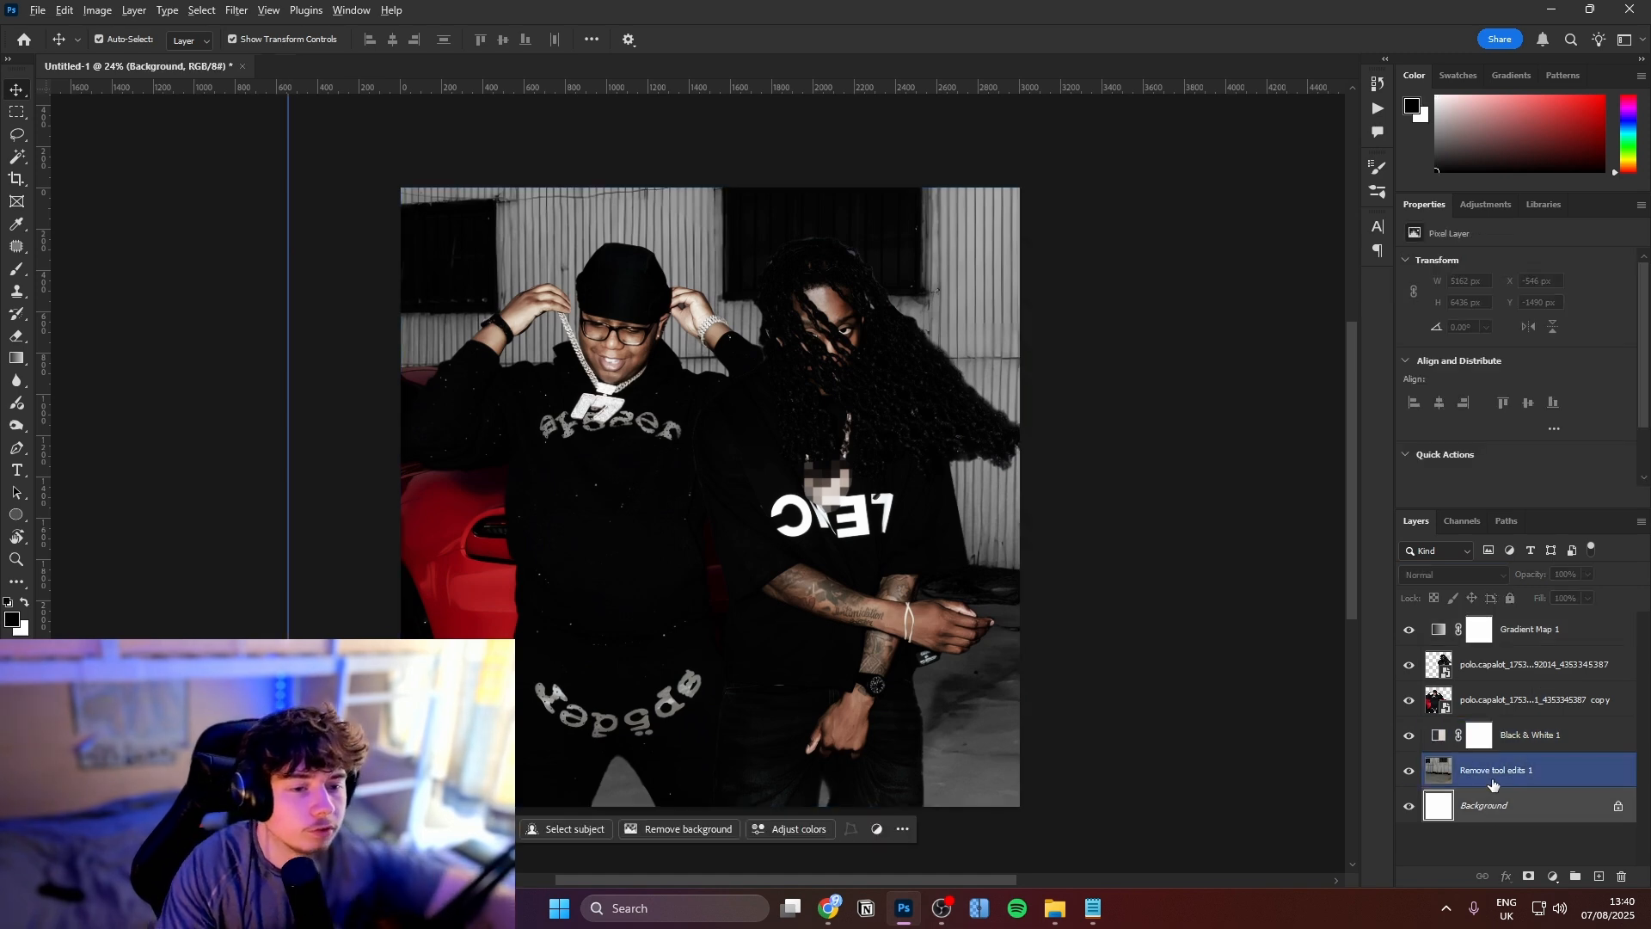
key("alt+BackSpace")
Reduce the fill of the Remove tool edits 1 scene layer to 24% to darken the backdrop
left_click(1493, 783)
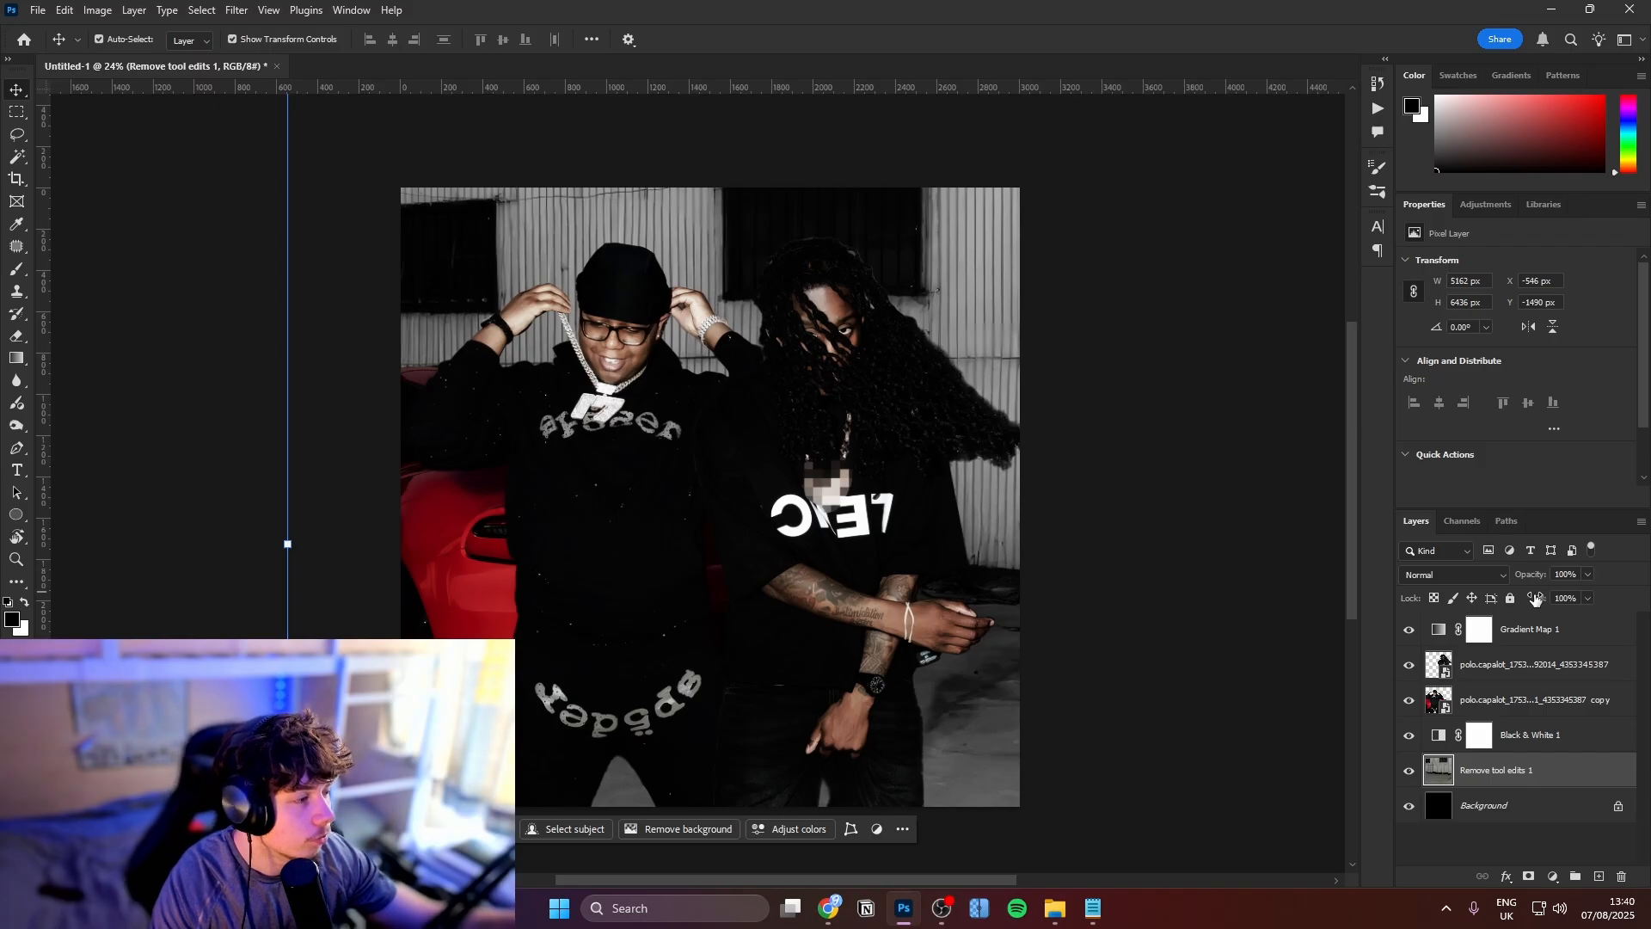
left_click_drag(1538, 599, 1472, 599)
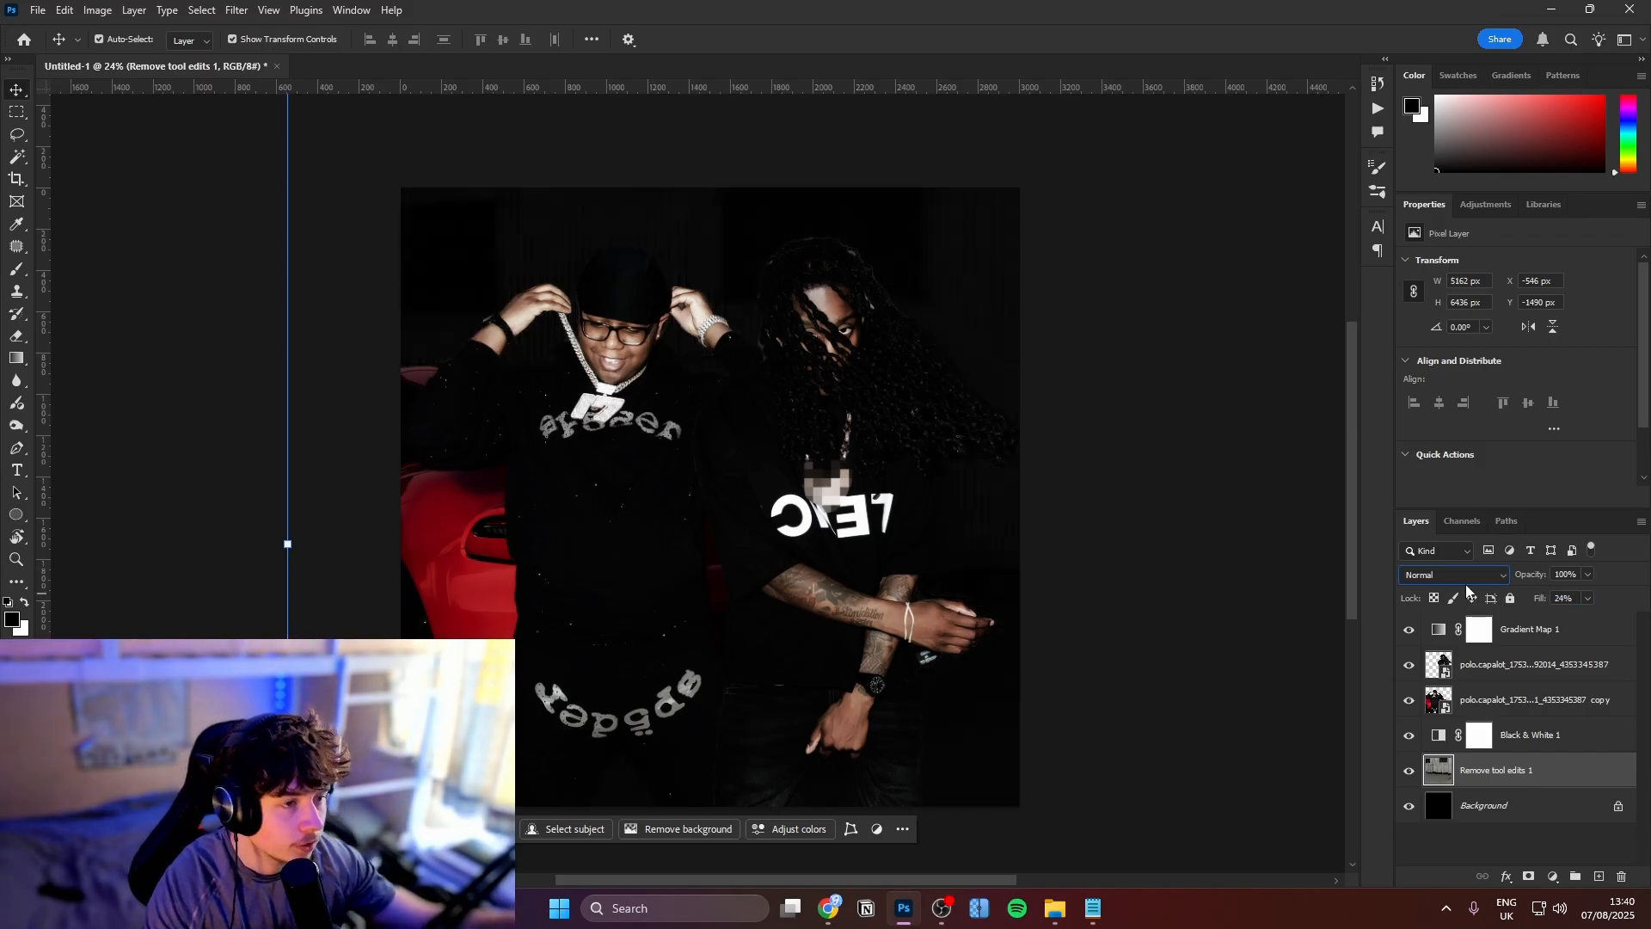
scroll(851, 385, "up", 1)
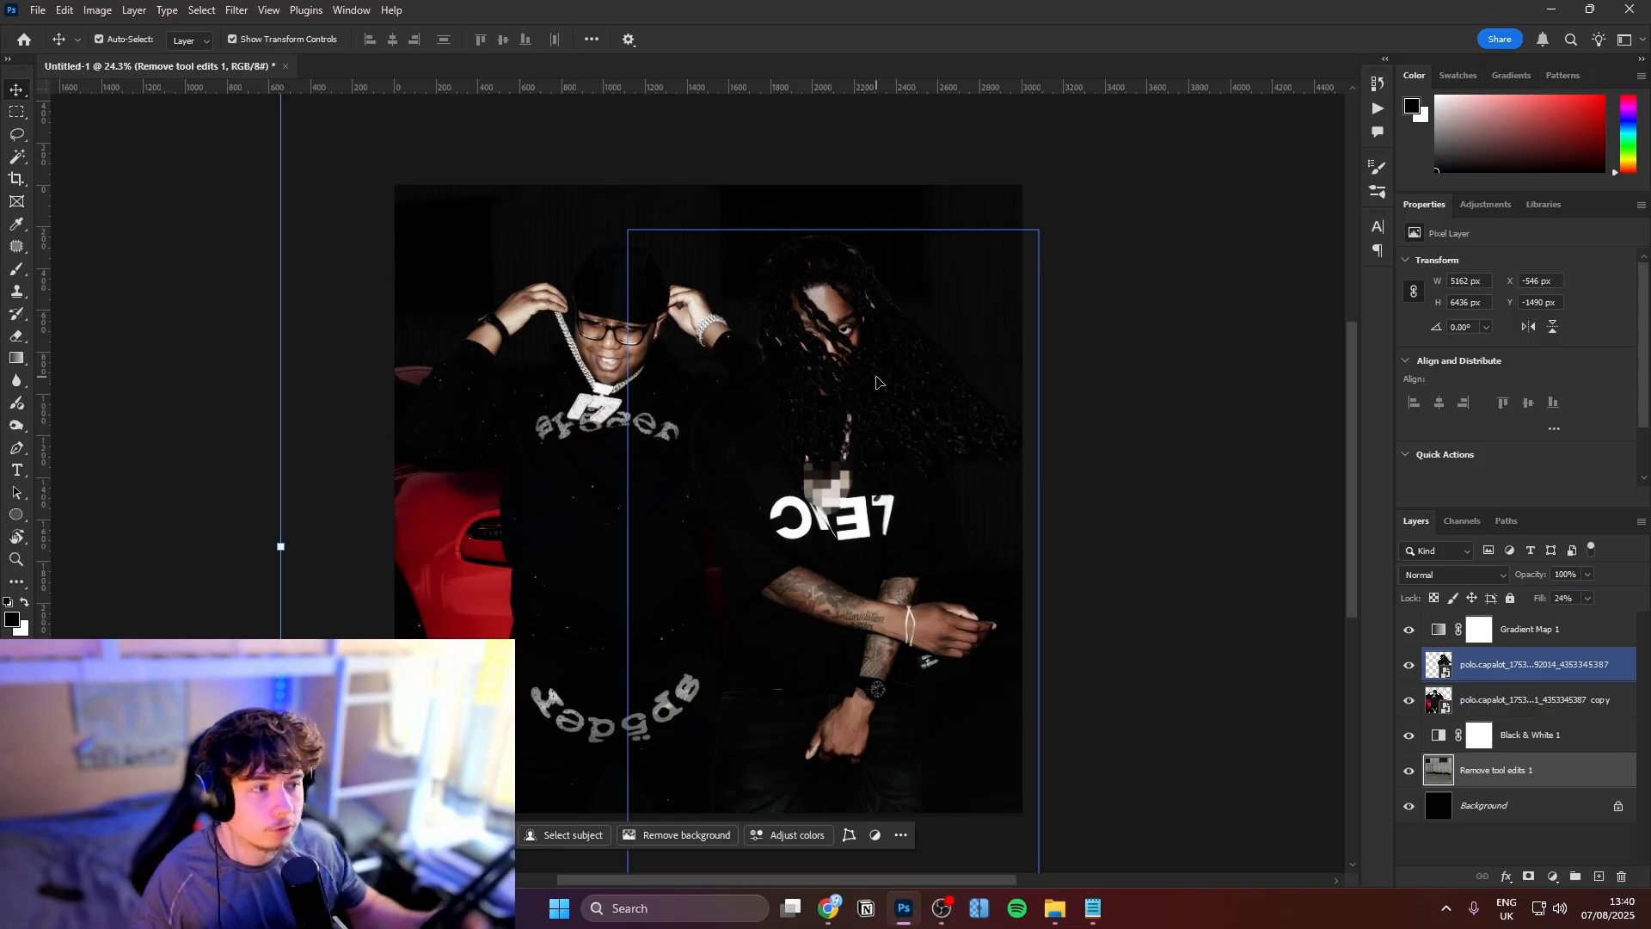
Create a new layer above the Black & White adjustment and paint a soft white glow behind the men with a 2655 px brush
key("b")
key("ctrl+shift+alt+n")
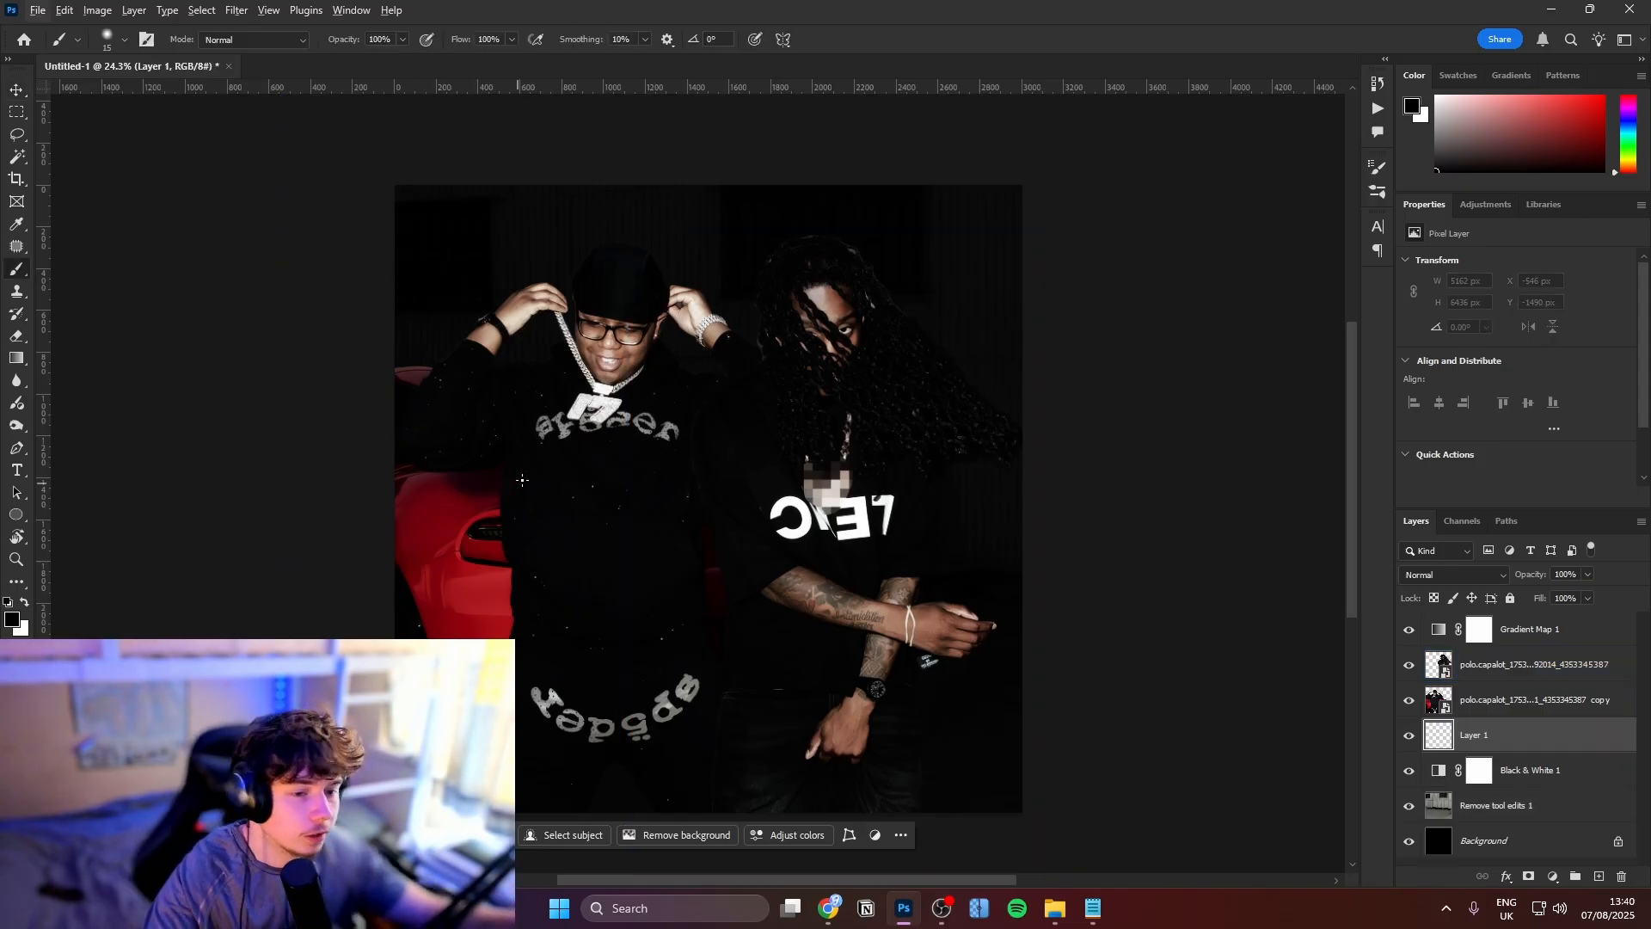
key("x")
mouse_move(577, 485)
left_mouse_down()
mouse_move(853, 493)
mouse_move(819, 561)
mouse_move(708, 579)
mouse_move(625, 546)
mouse_move(545, 700)
mouse_move(313, 405)
mouse_move(413, 490)
left_mouse_up()
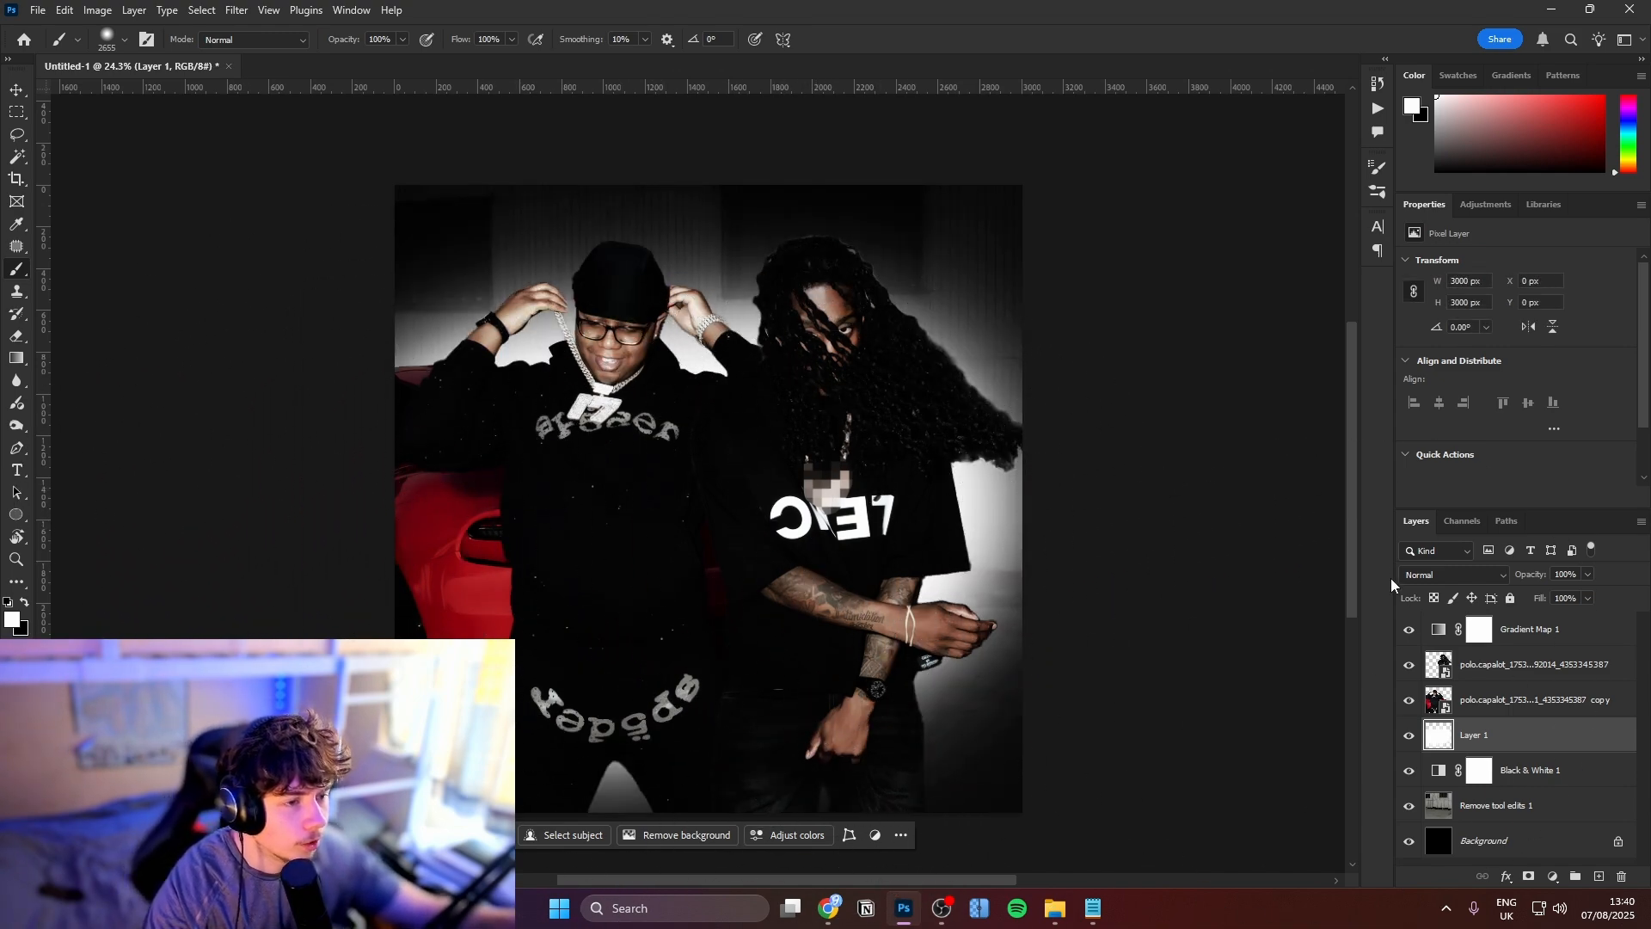
Set the white glow layer's blend mode to Screen and its fill to 25%
left_click(1464, 581)
left_click(1440, 569)
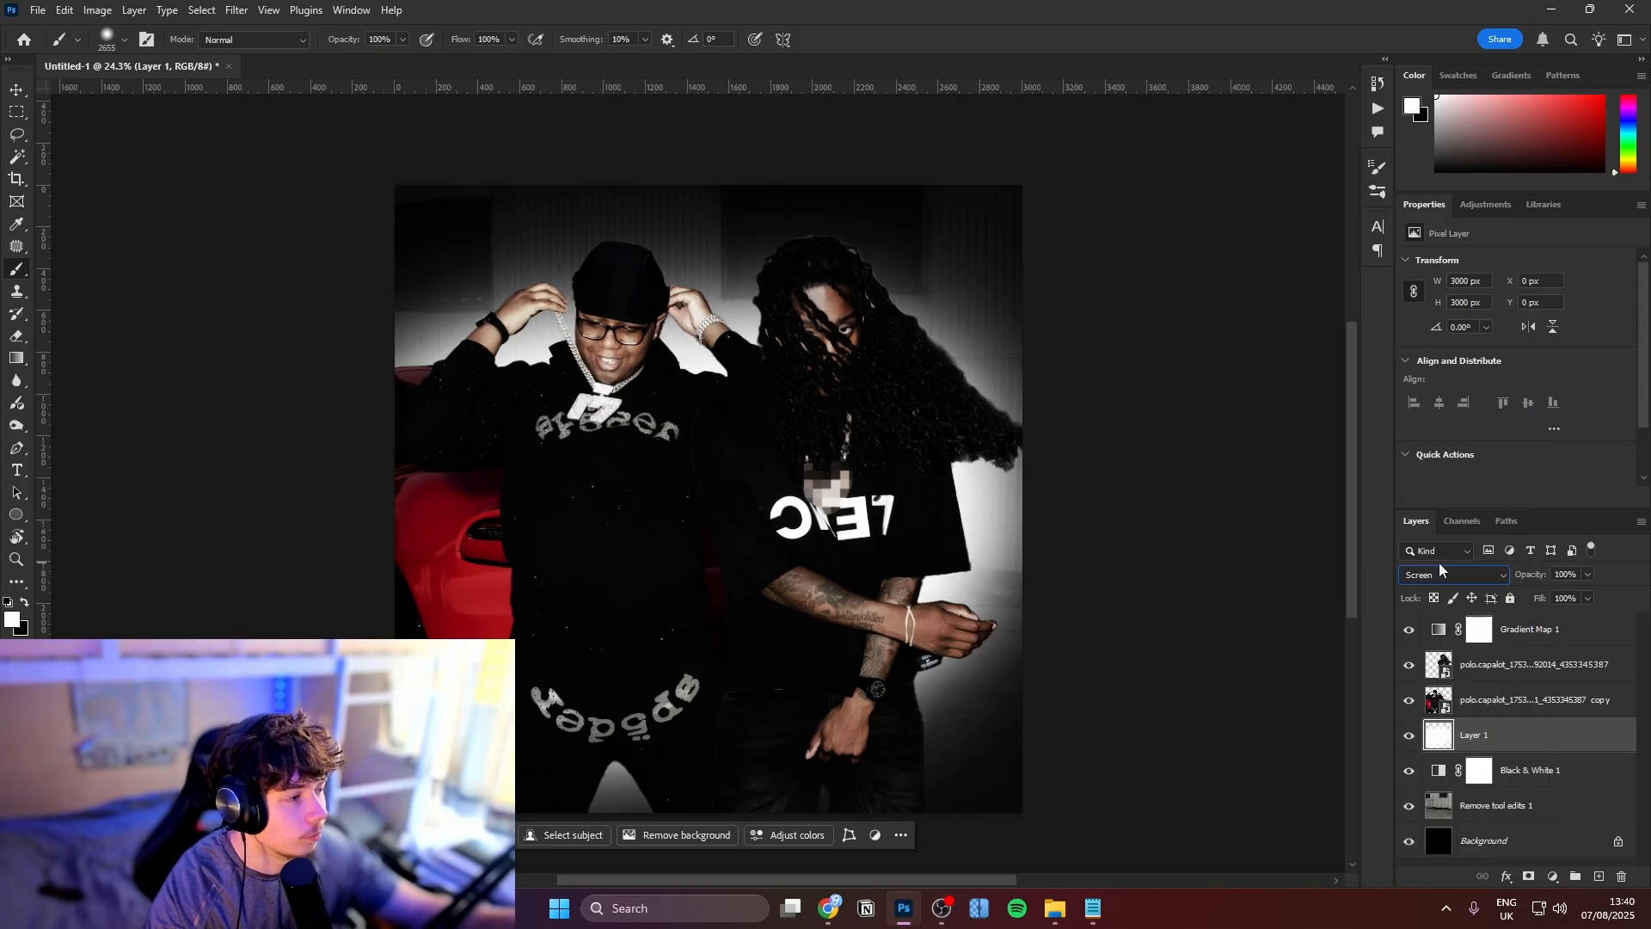
left_click_drag(1535, 599, 1468, 590)
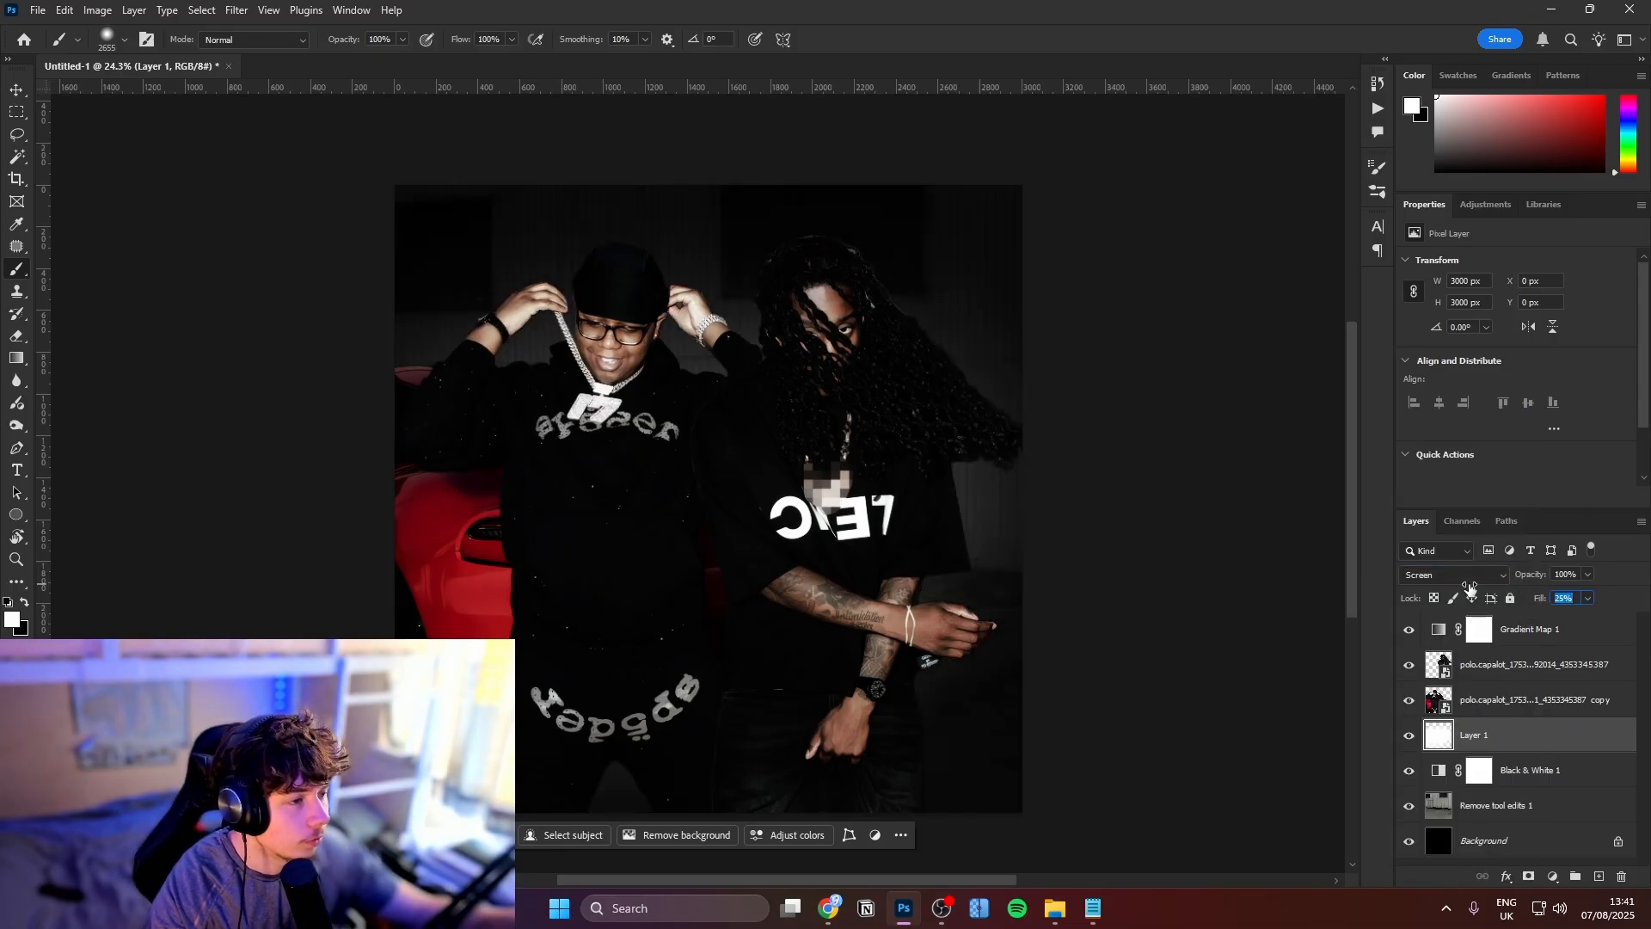
Add a Curves adjustment layer above the Gradient Map
left_click(1555, 877)
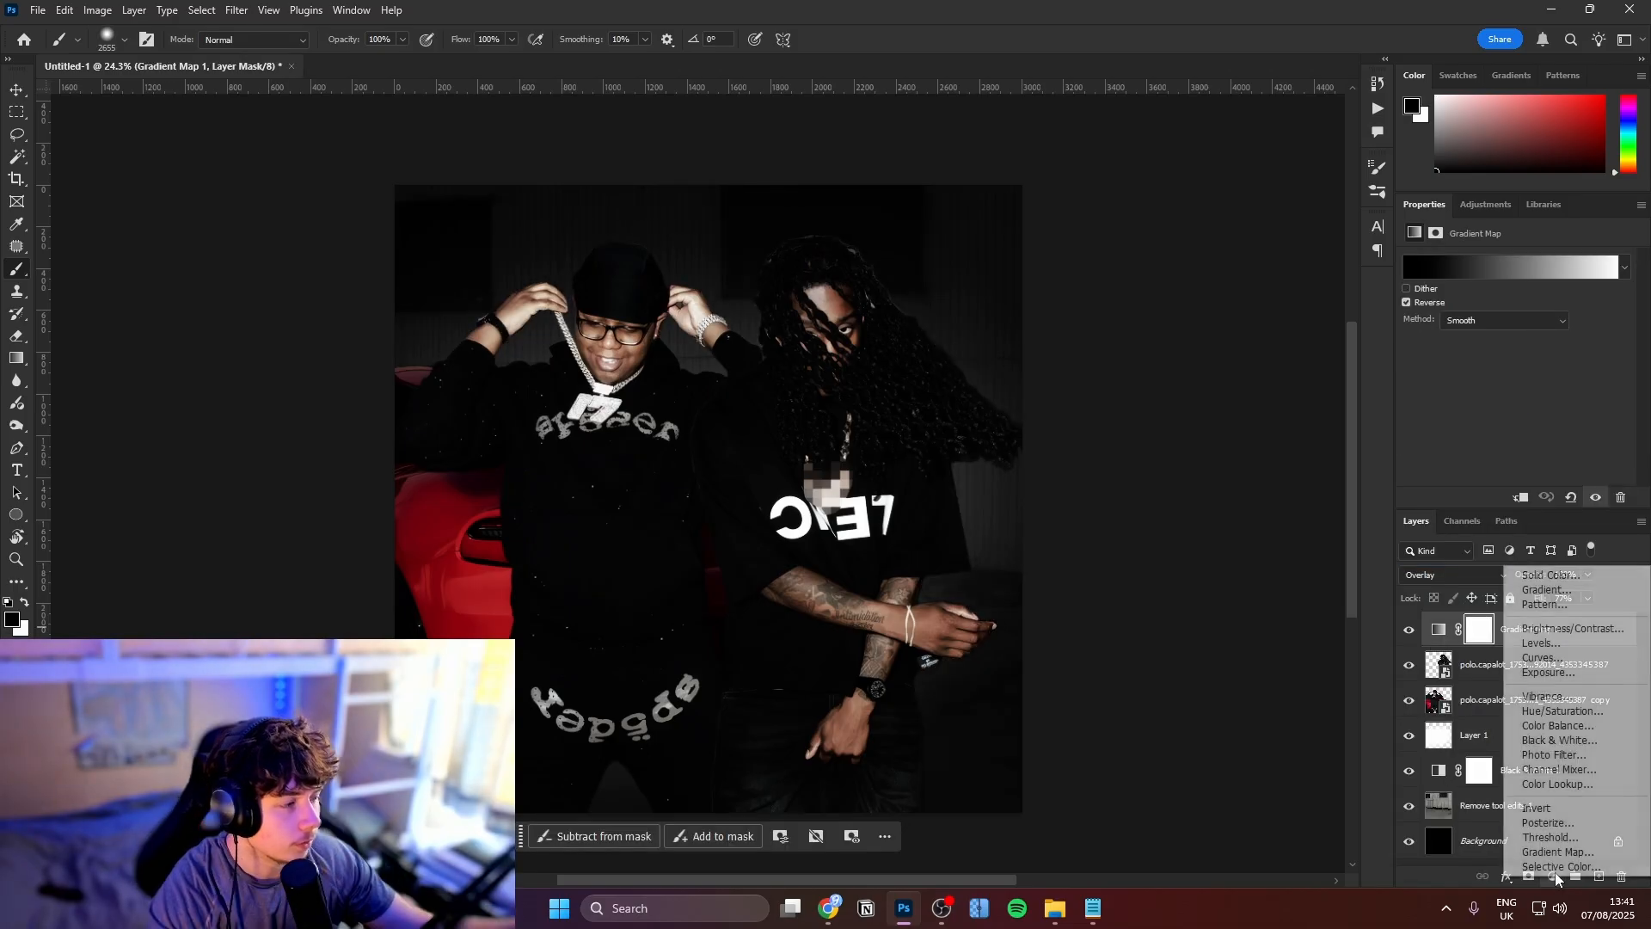
left_click(1543, 657)
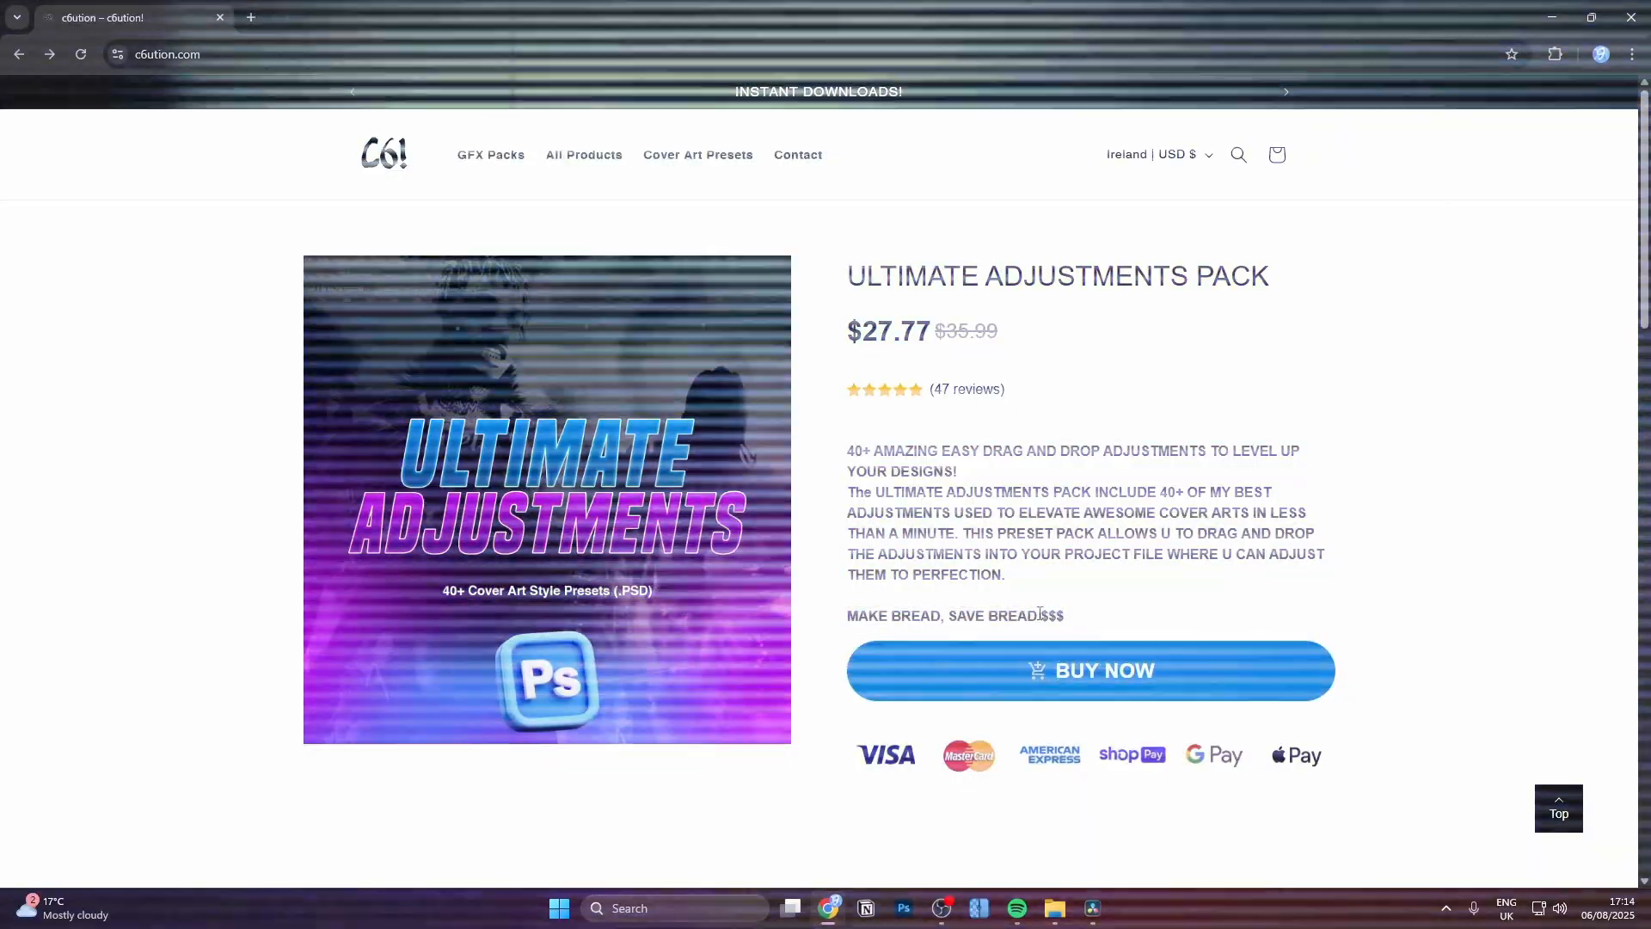
scroll(877, 637, "down", 15)
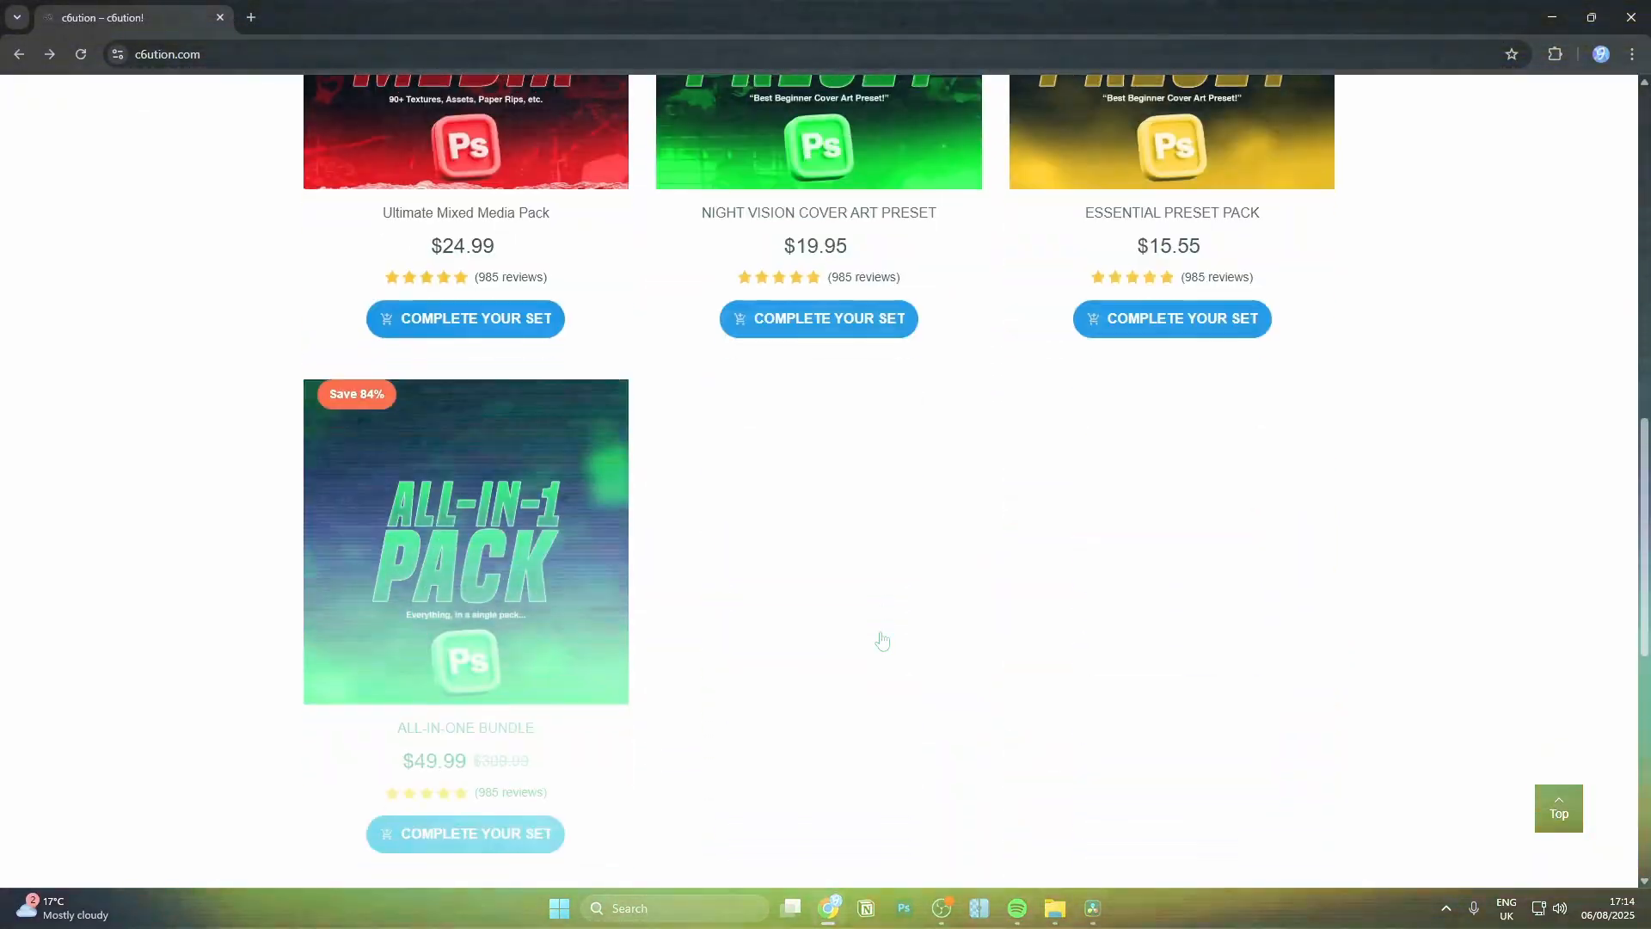
scroll(877, 637, "up", 10)
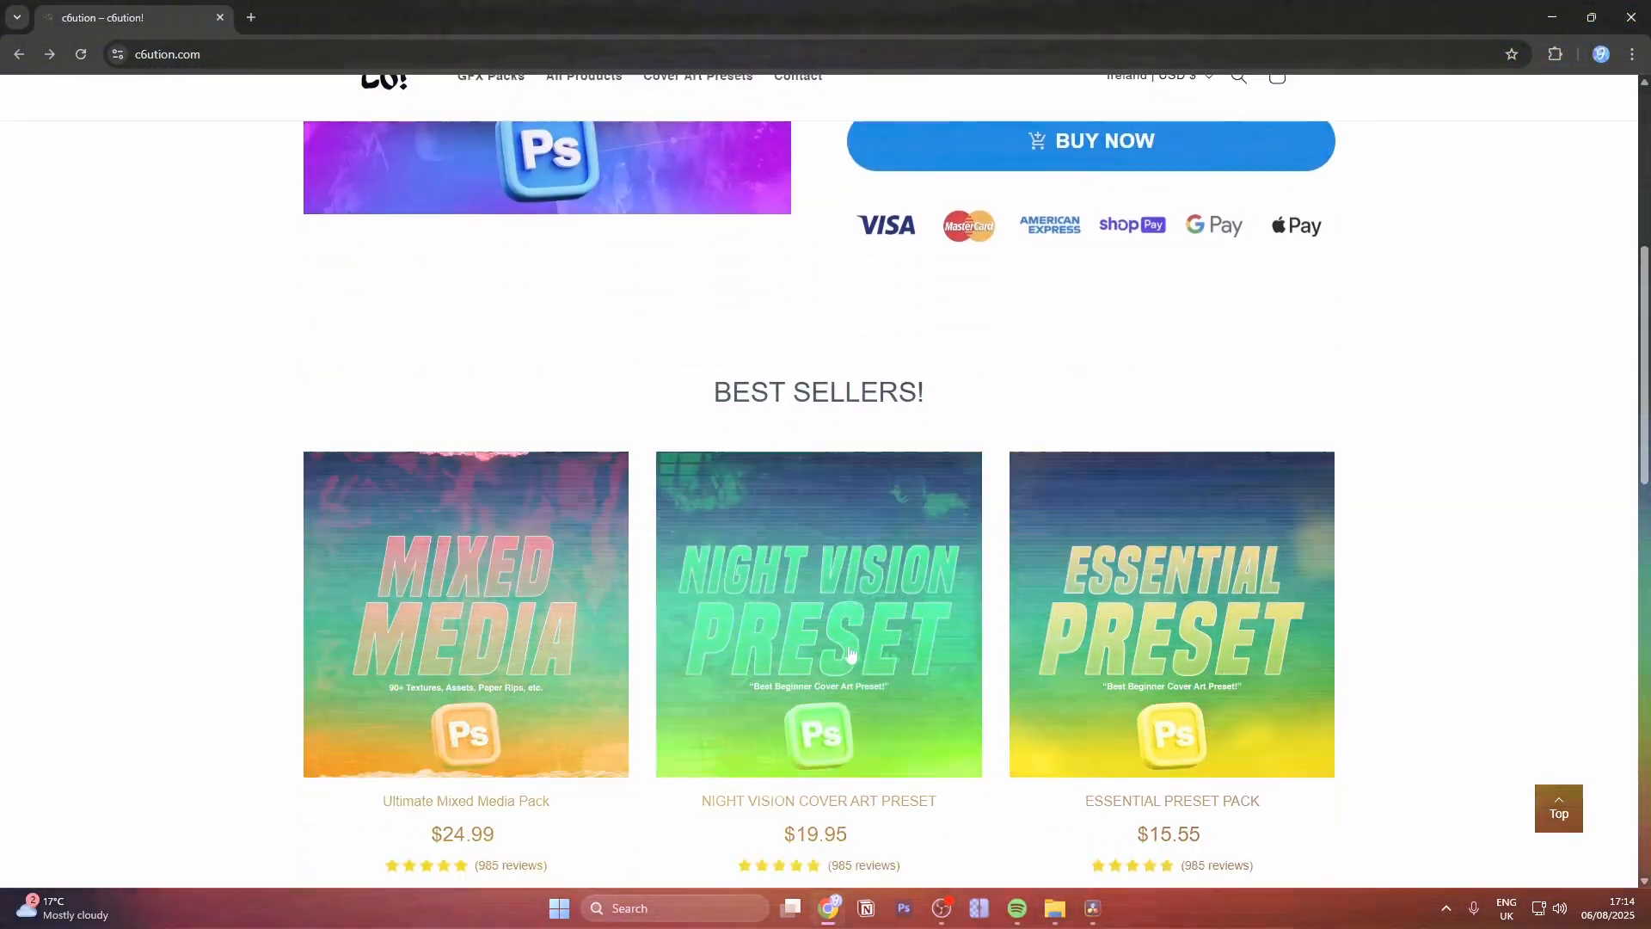
scroll(856, 647, "down", 5)
scroll(851, 652, "up", 7)
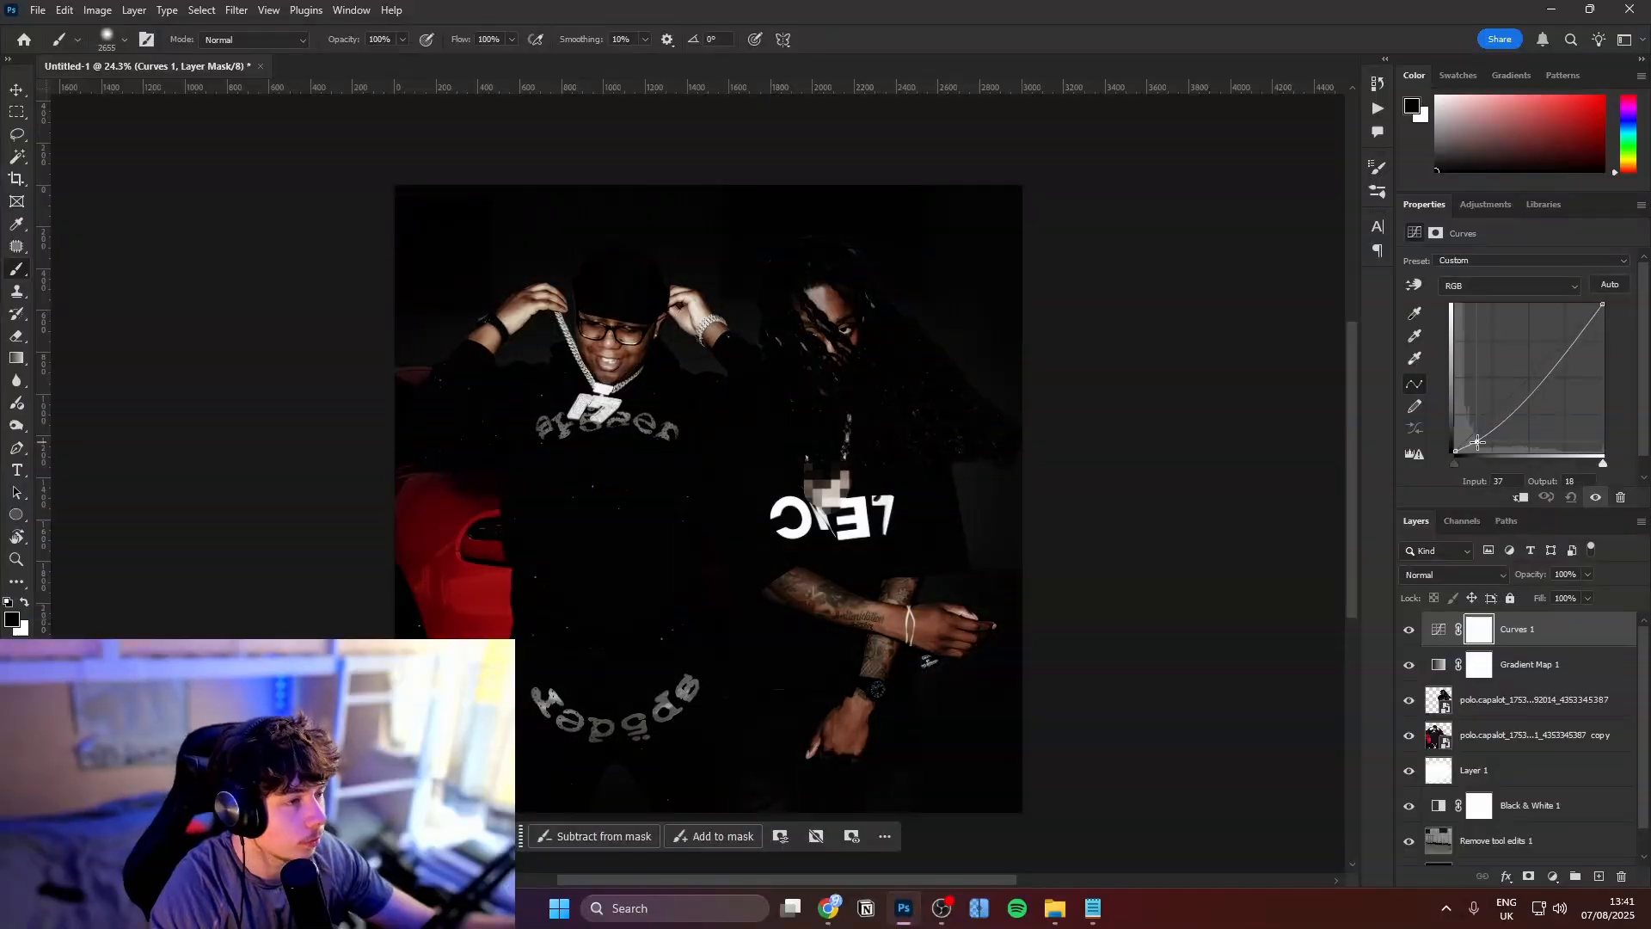
Shape the RGB curve into an S, lowering the shadows and raising the highlight point to input 192, output 212
left_click_drag(1469, 444, 1477, 438)
left_click_drag(1570, 348, 1566, 326)
key("Delete")
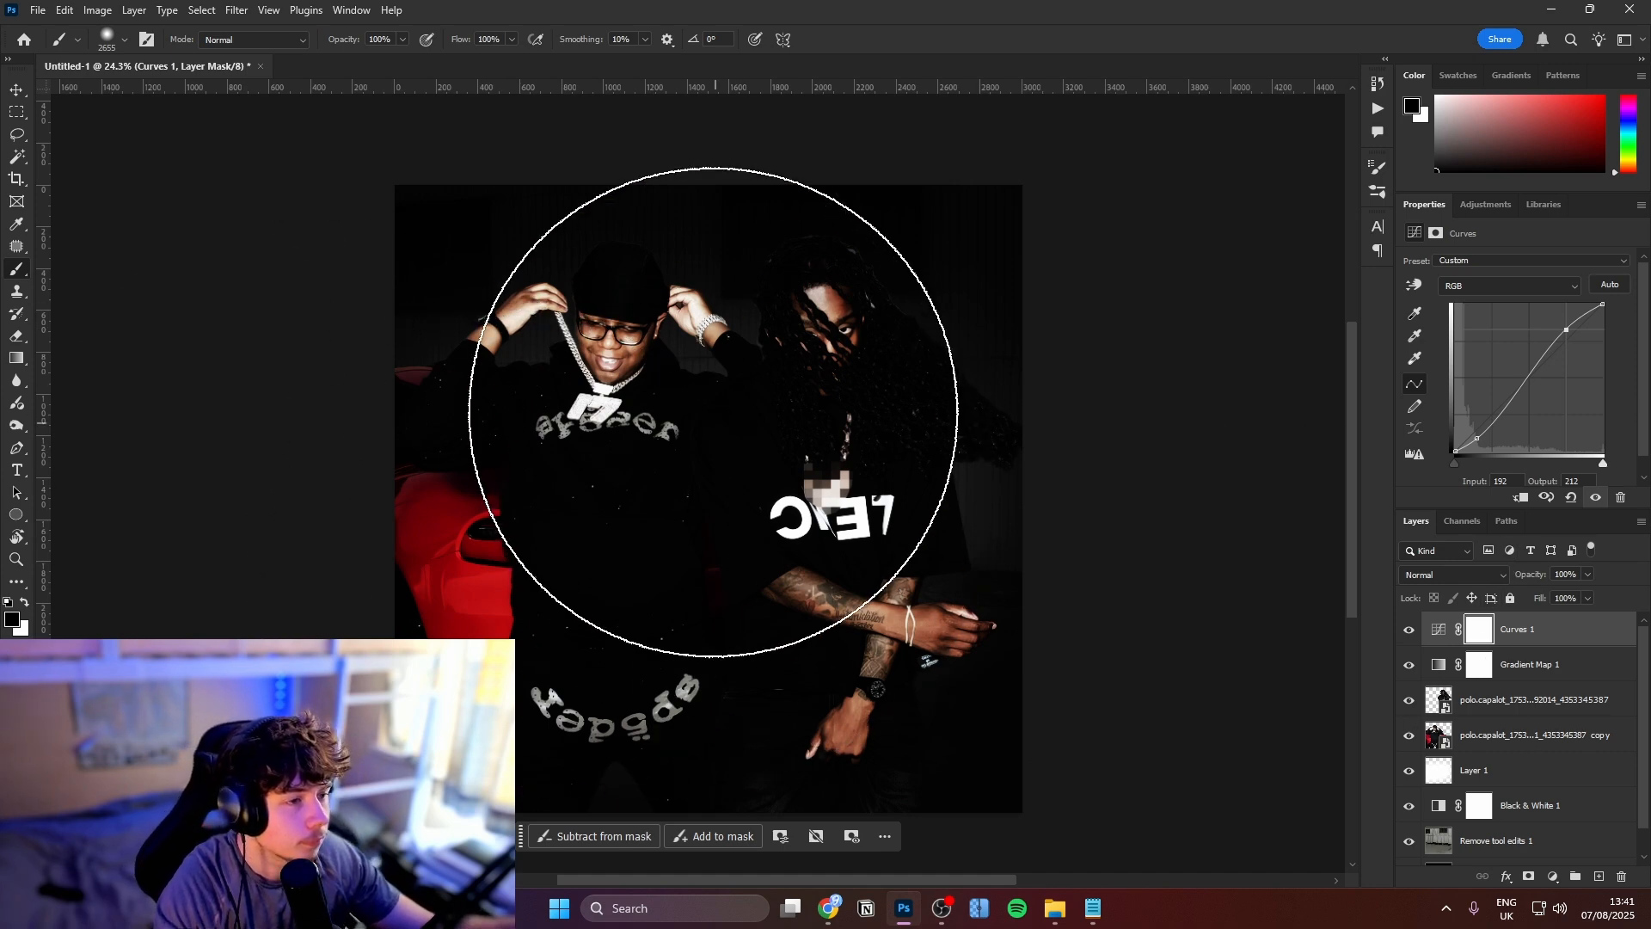
Add a Brightness/Contrast adjustment above the Curves layer with brightness 50 and contrast 13
left_click(1553, 877)
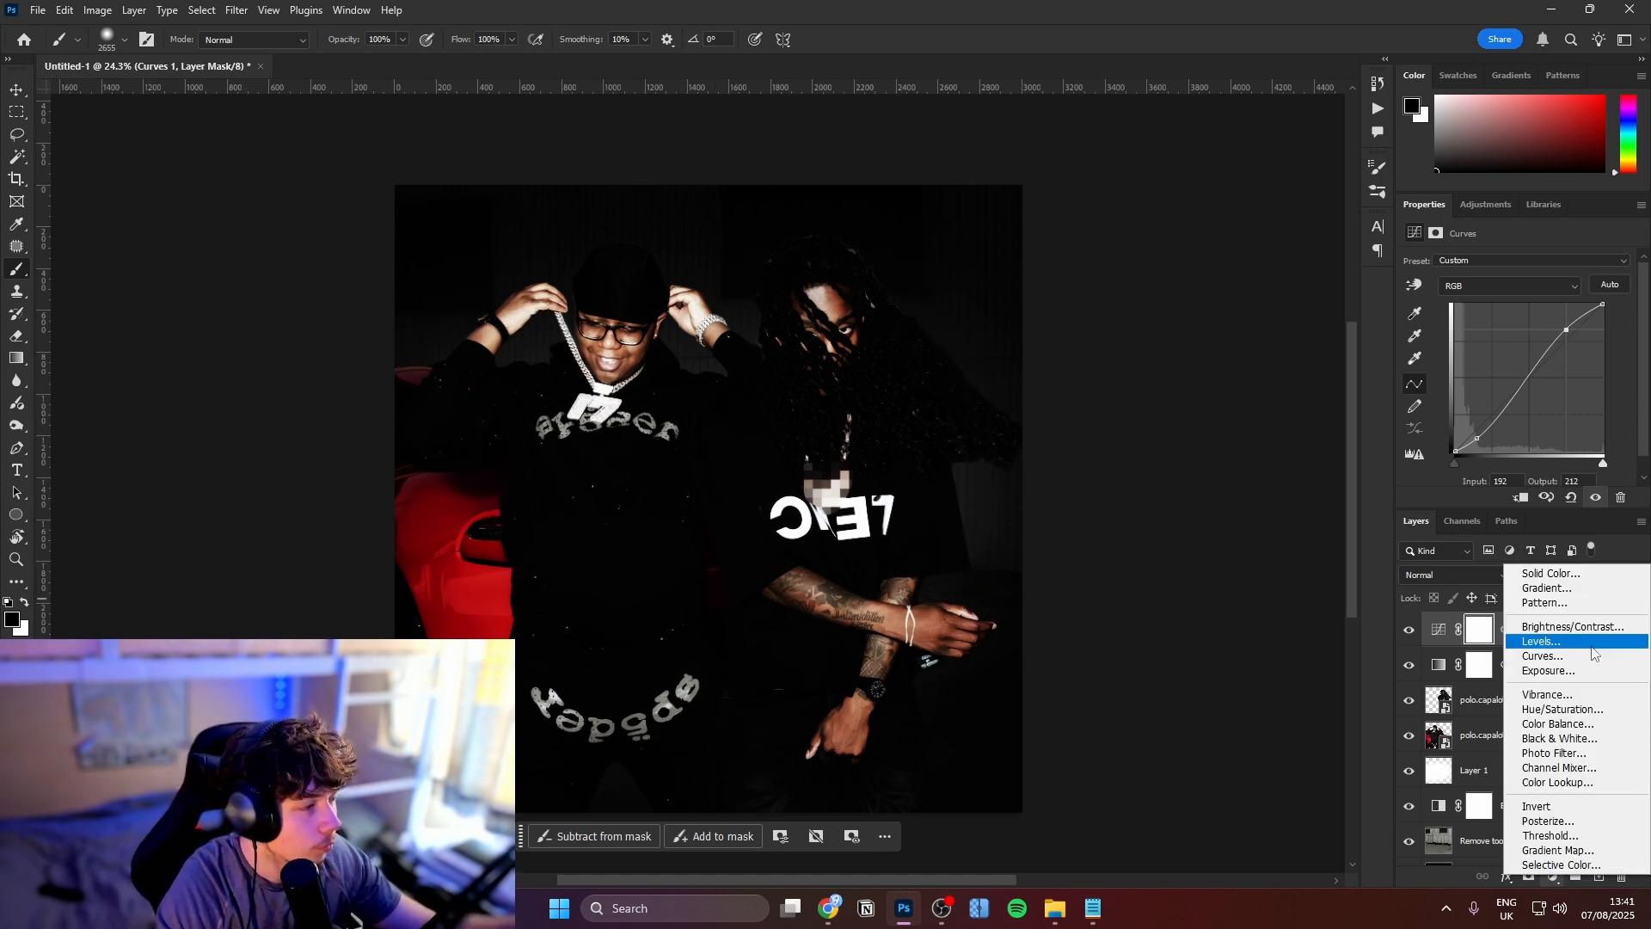
left_click(1548, 628)
left_click_drag(1516, 313, 1553, 316)
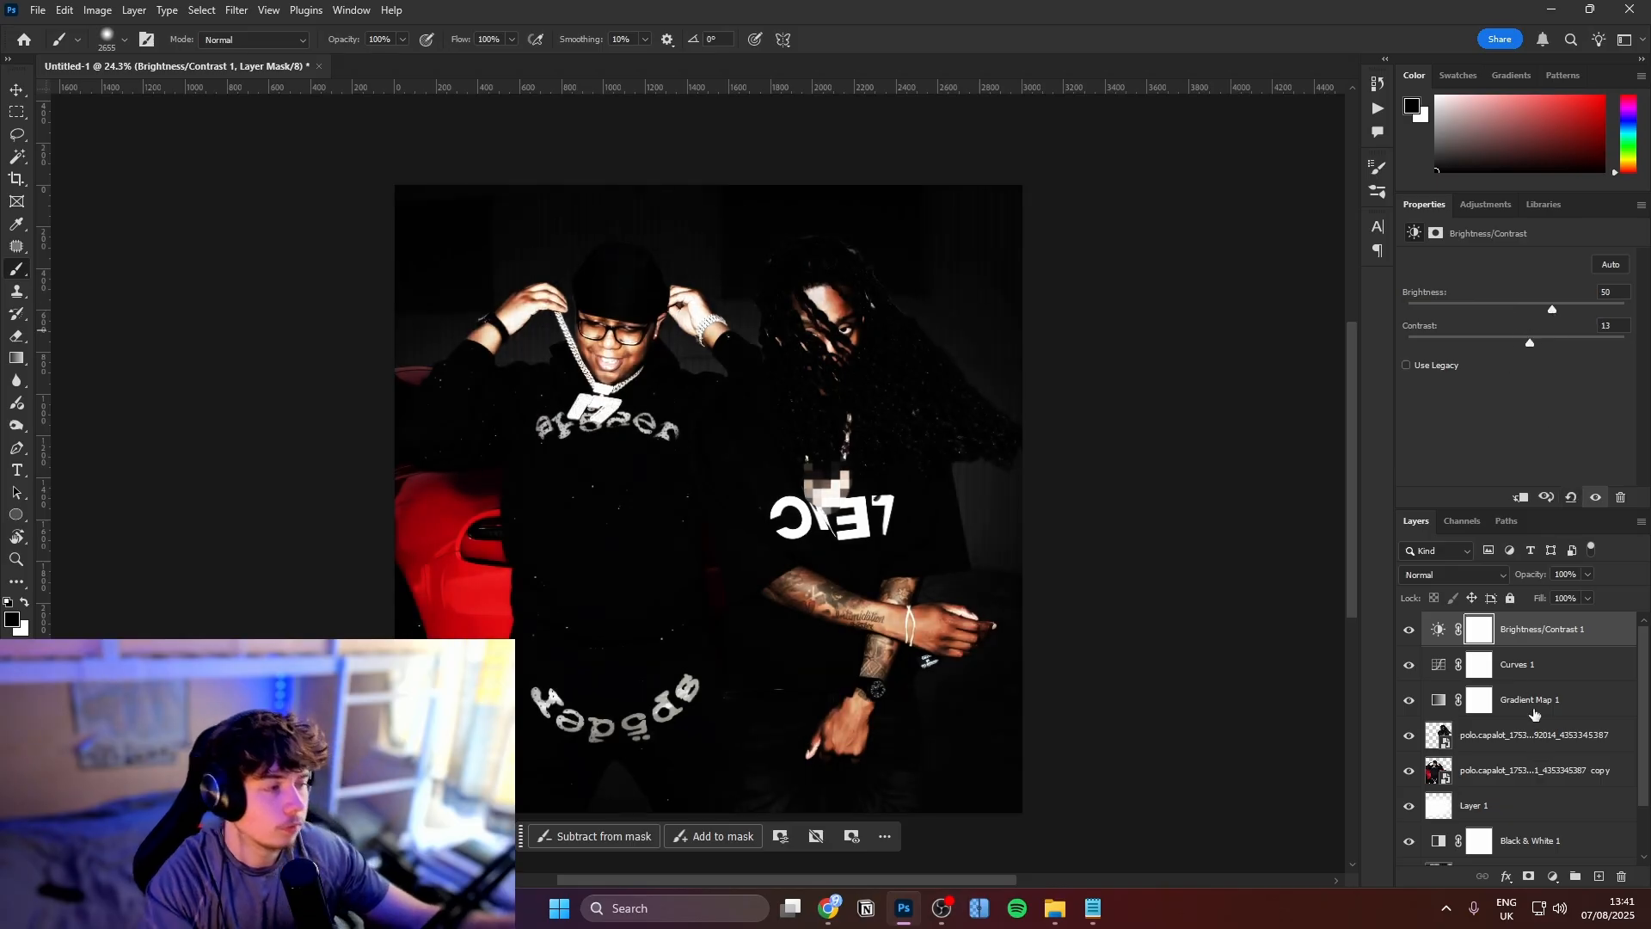
Add a second Black & White adjustment layer on top of the stack and reduce its fill
left_click(1563, 877)
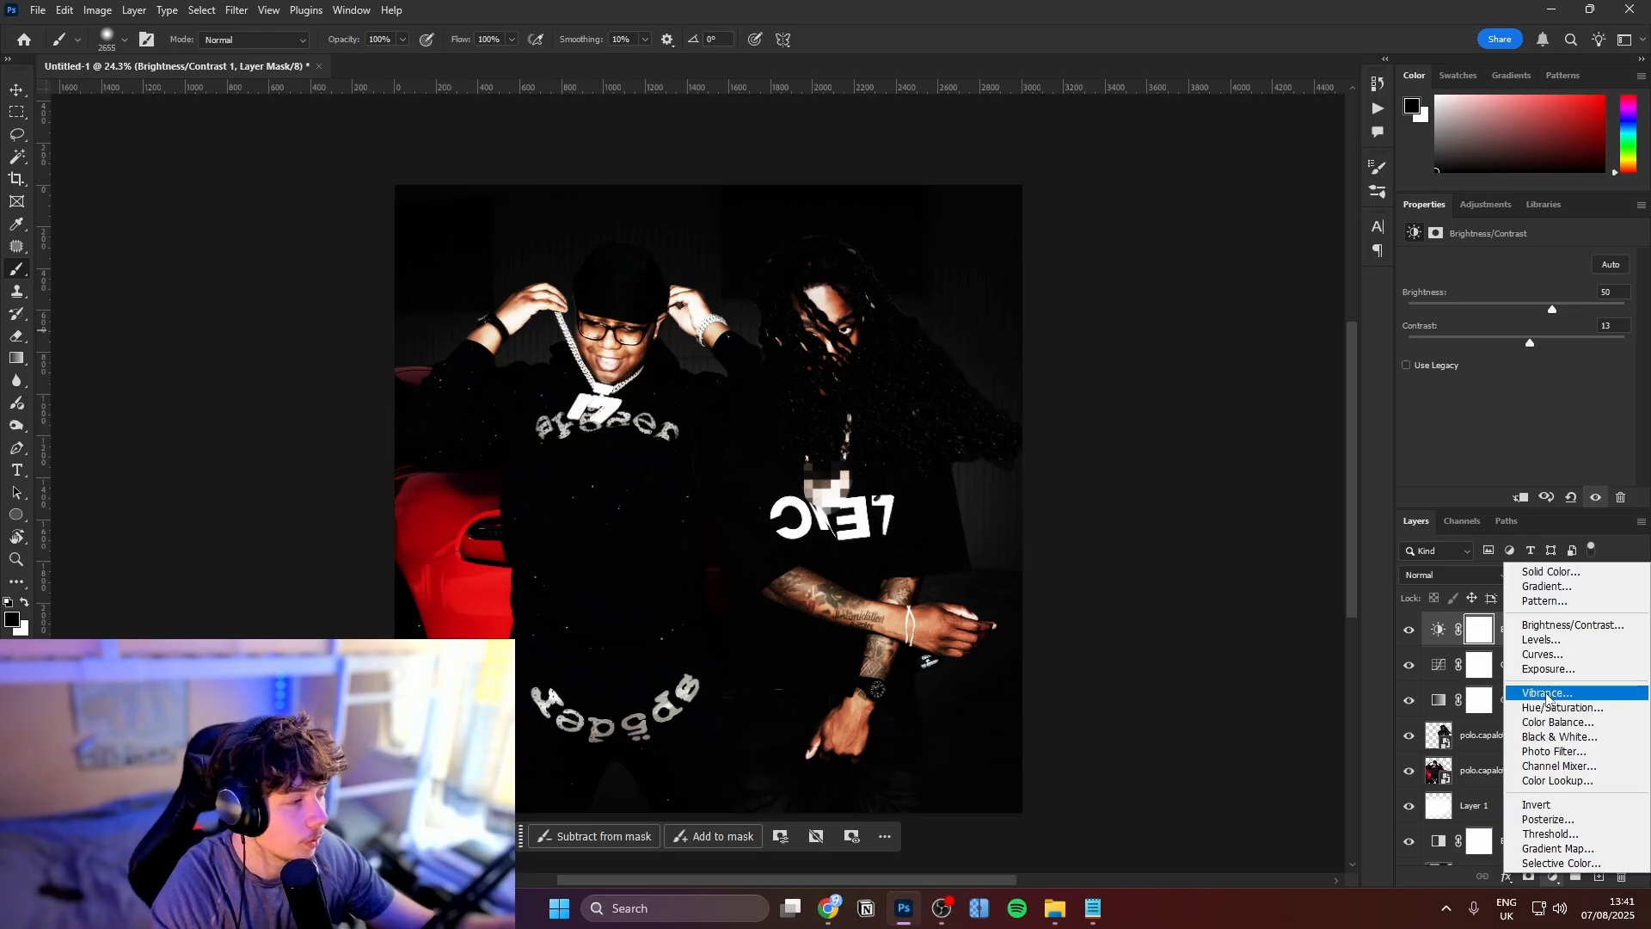
left_click(1554, 735)
left_click_drag(1540, 598, 1479, 590)
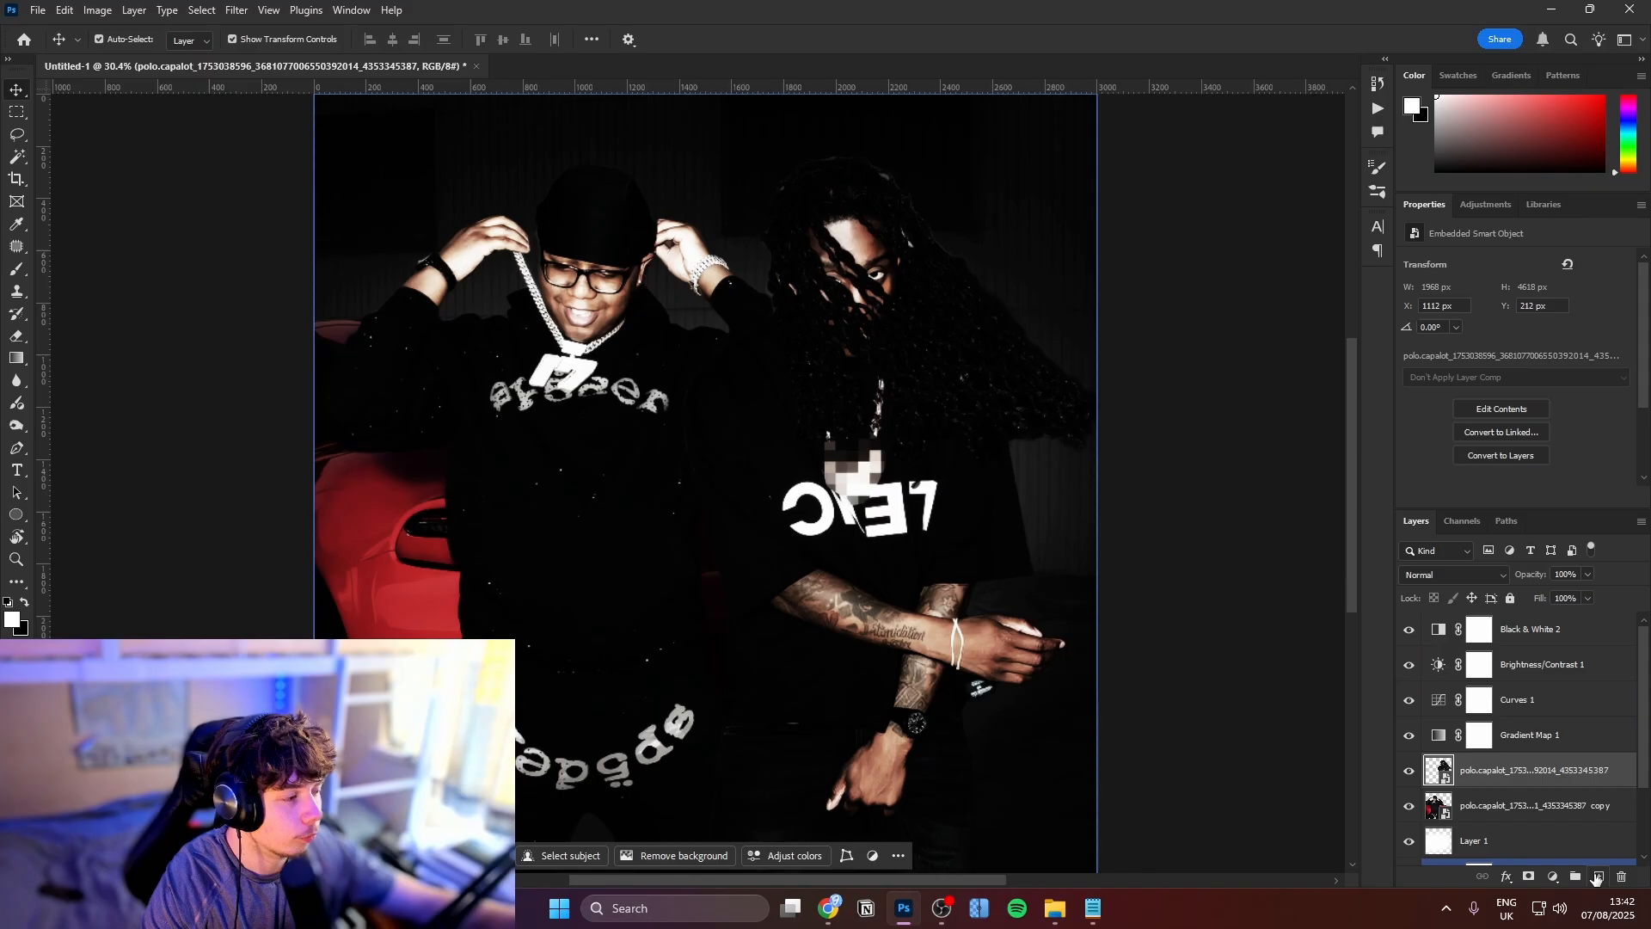
Create a new layer above the right man's cutout and paint soft black over the whole artwork with a 2045 px brush
key("ctrl+shift+alt+n")
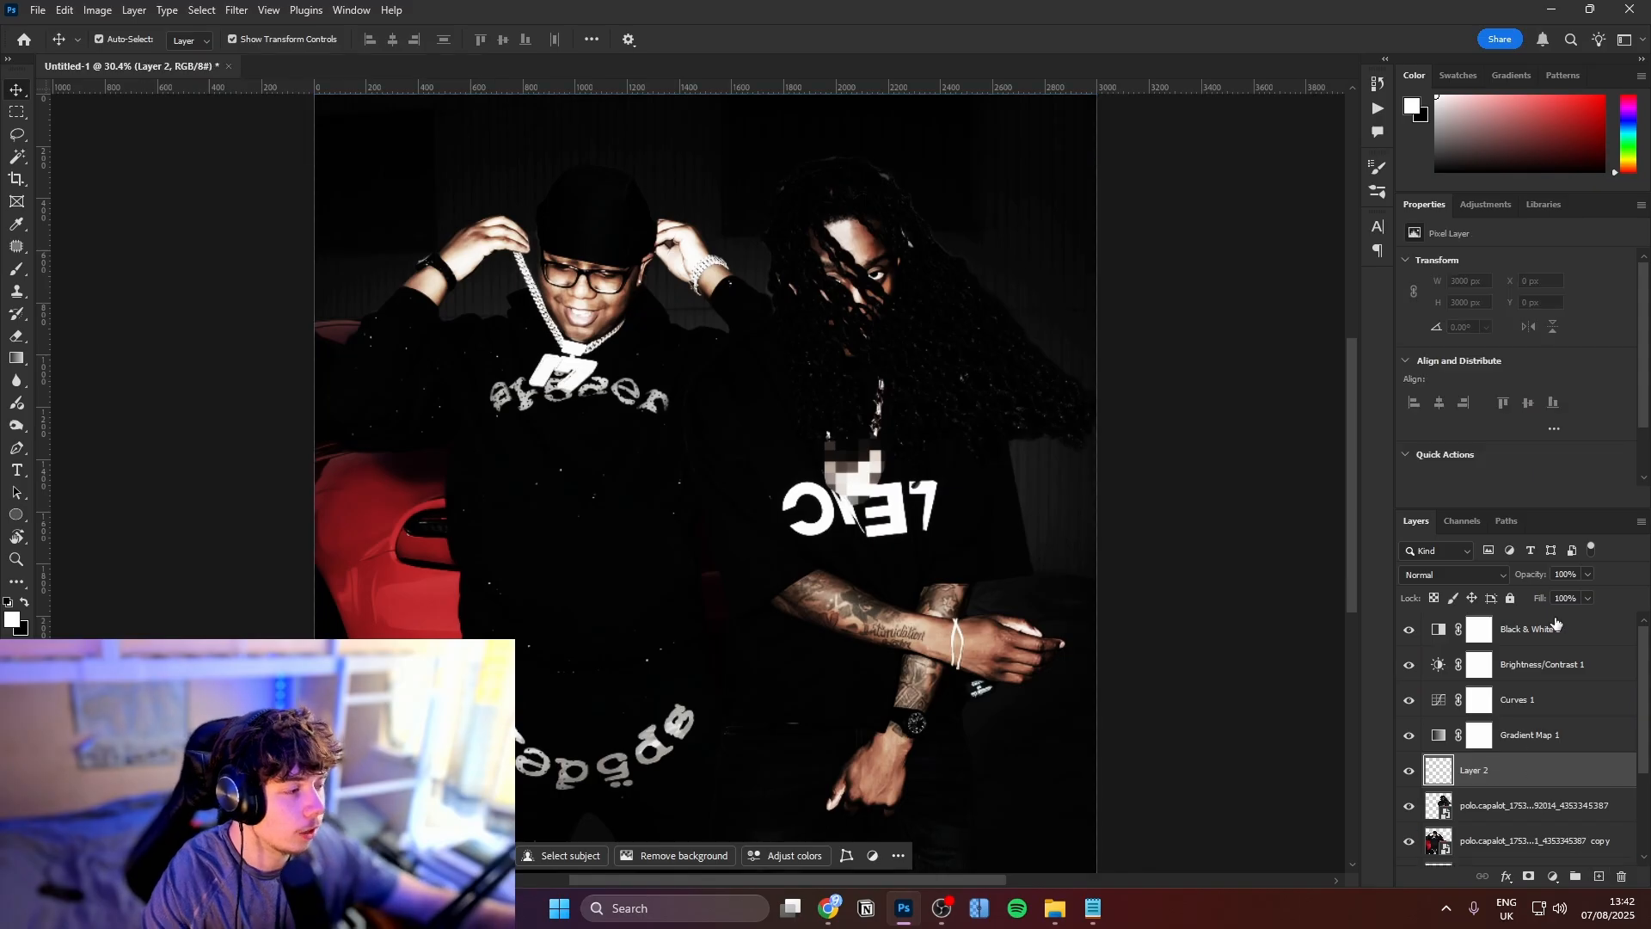
key("b")
scroll(778, 513, "down", 3)
left_click_drag(774, 513, 679, 416)
key("x")
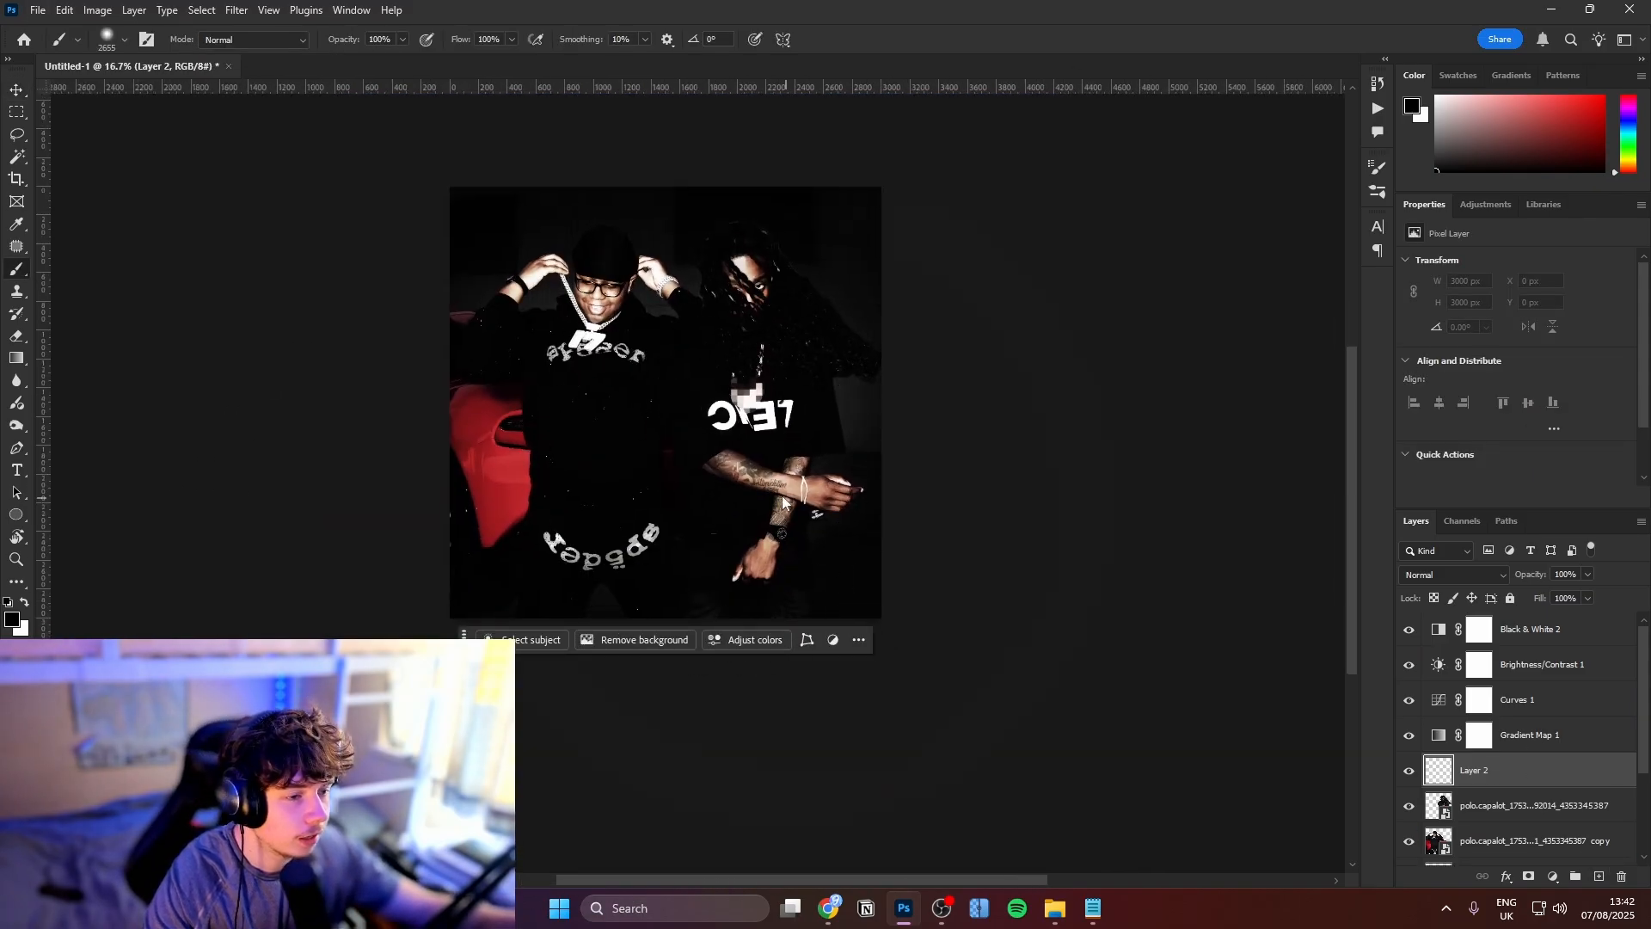
key("bracketleft")
key("bracketleft")
key("bracketleft")
key("bracketleft")
key("bracketleft")
key("bracketleft")
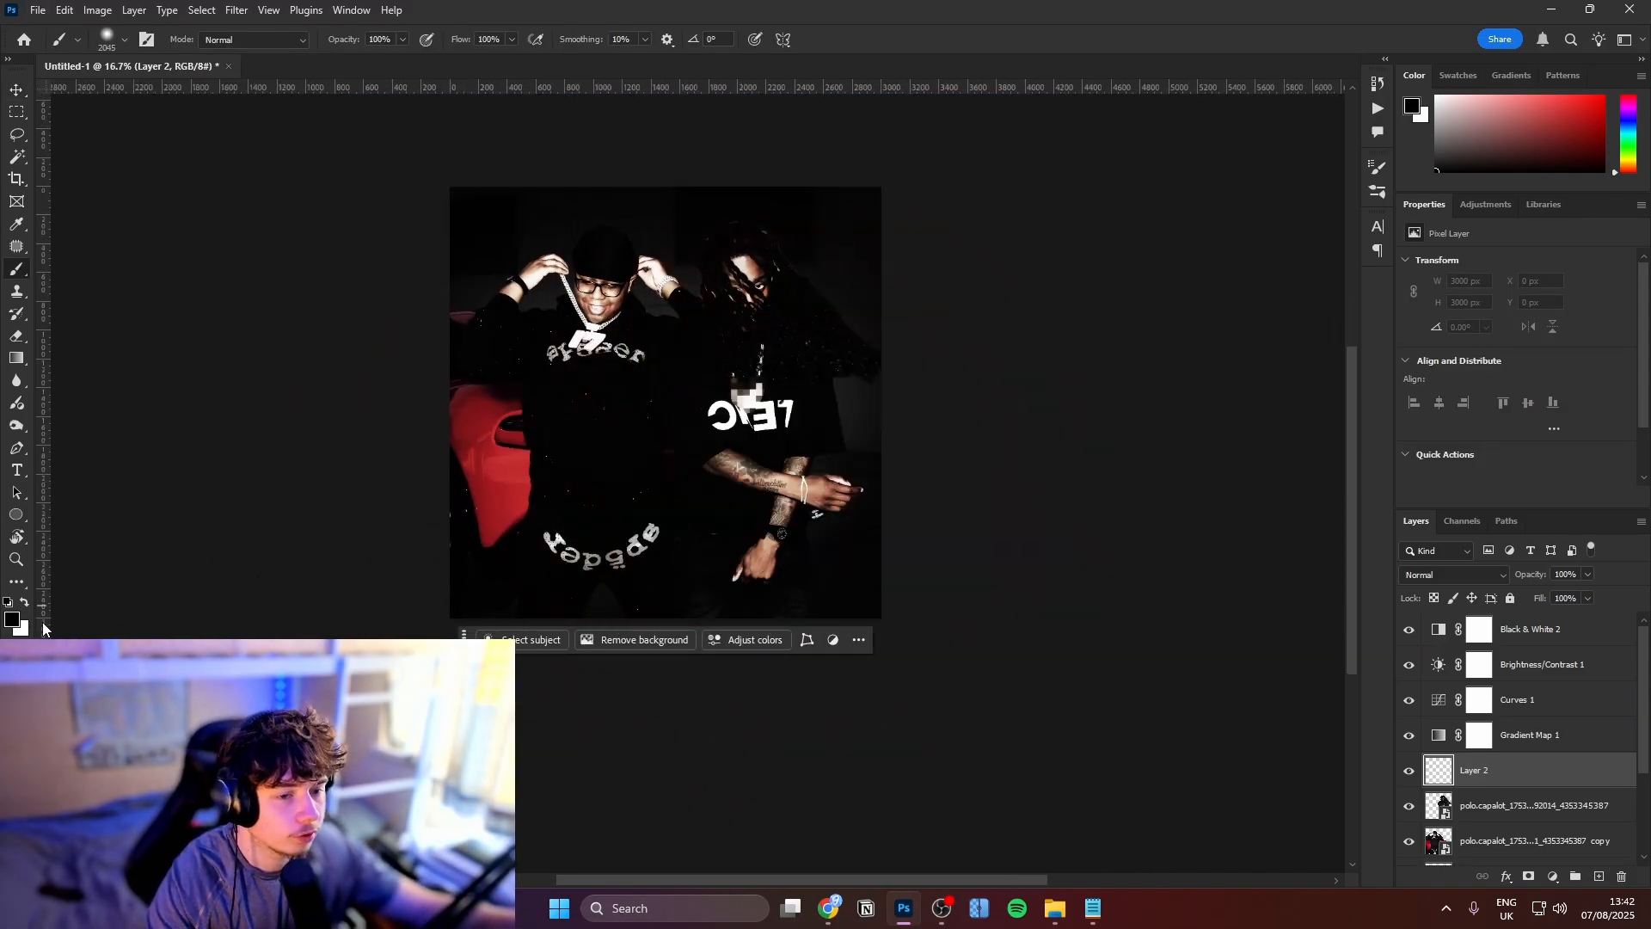
mouse_move(962, 232)
left_mouse_down()
mouse_move(638, 178)
mouse_move(477, 667)
mouse_move(947, 473)
mouse_move(532, 296)
mouse_move(779, 411)
mouse_move(705, 403)
mouse_move(751, 384)
left_mouse_up()
Erase the black layer over both men's faces and torsos with a 1560 px soft eraser, and set its fill to 38%
key("e")
mouse_move(635, 390)
left_mouse_down()
mouse_move(728, 406)
mouse_move(549, 344)
left_mouse_up()
left_click(668, 399)
left_click(604, 309)
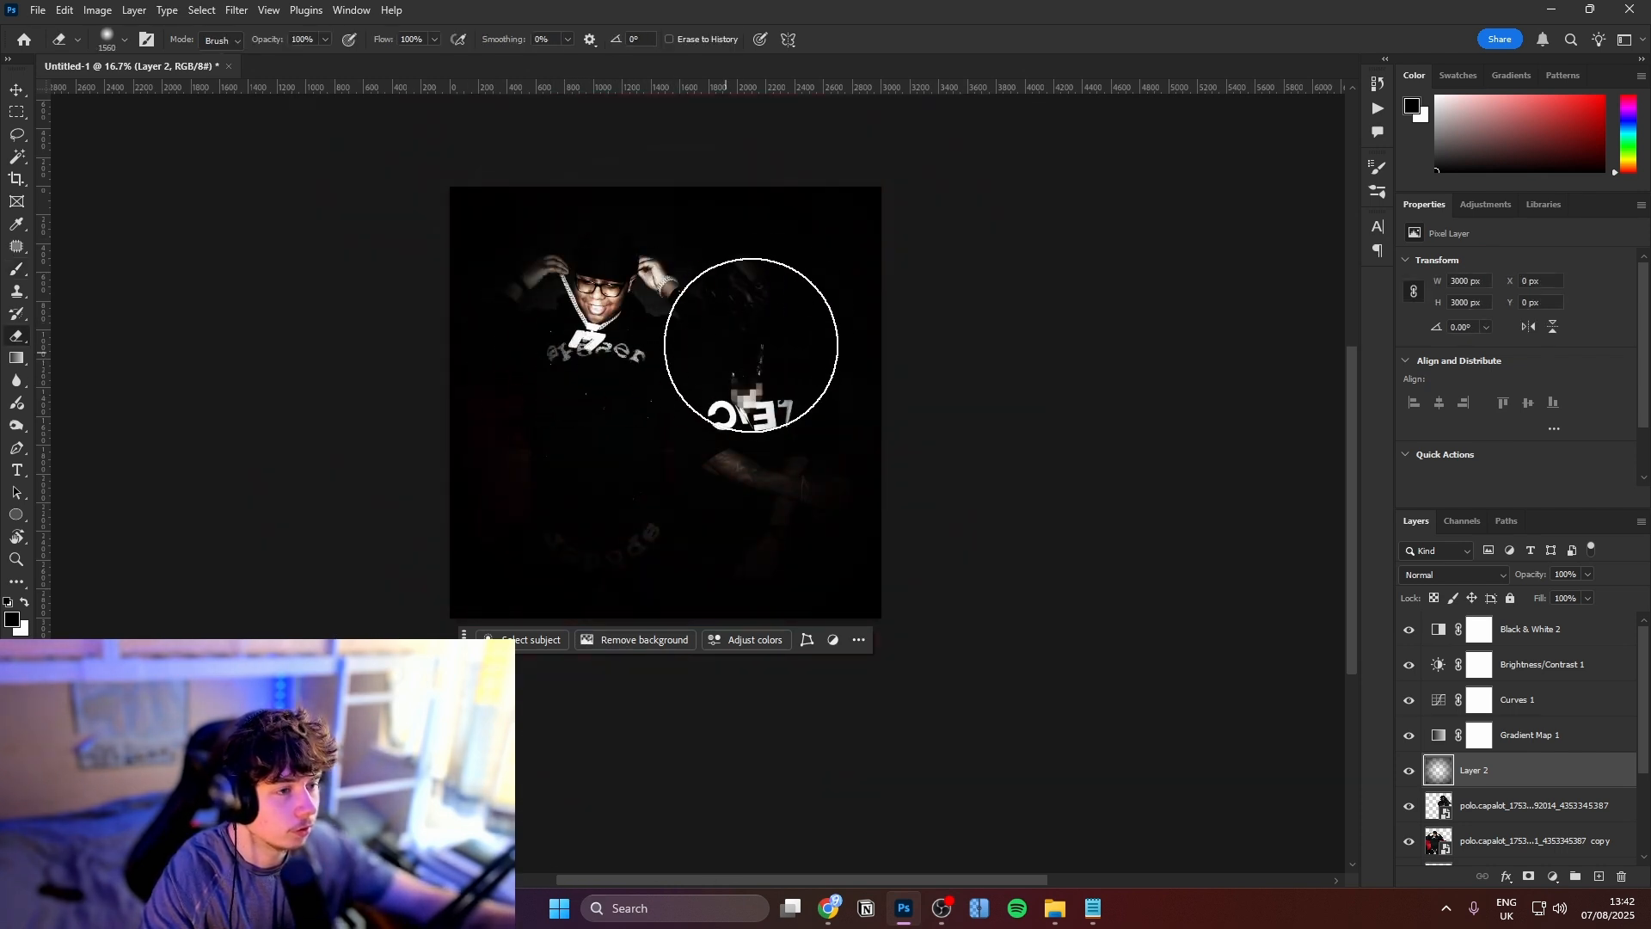
left_click(757, 310)
left_click_drag(661, 436, 730, 432)
left_click_drag(730, 431, 700, 529)
left_click_drag(1543, 601, 1489, 595)
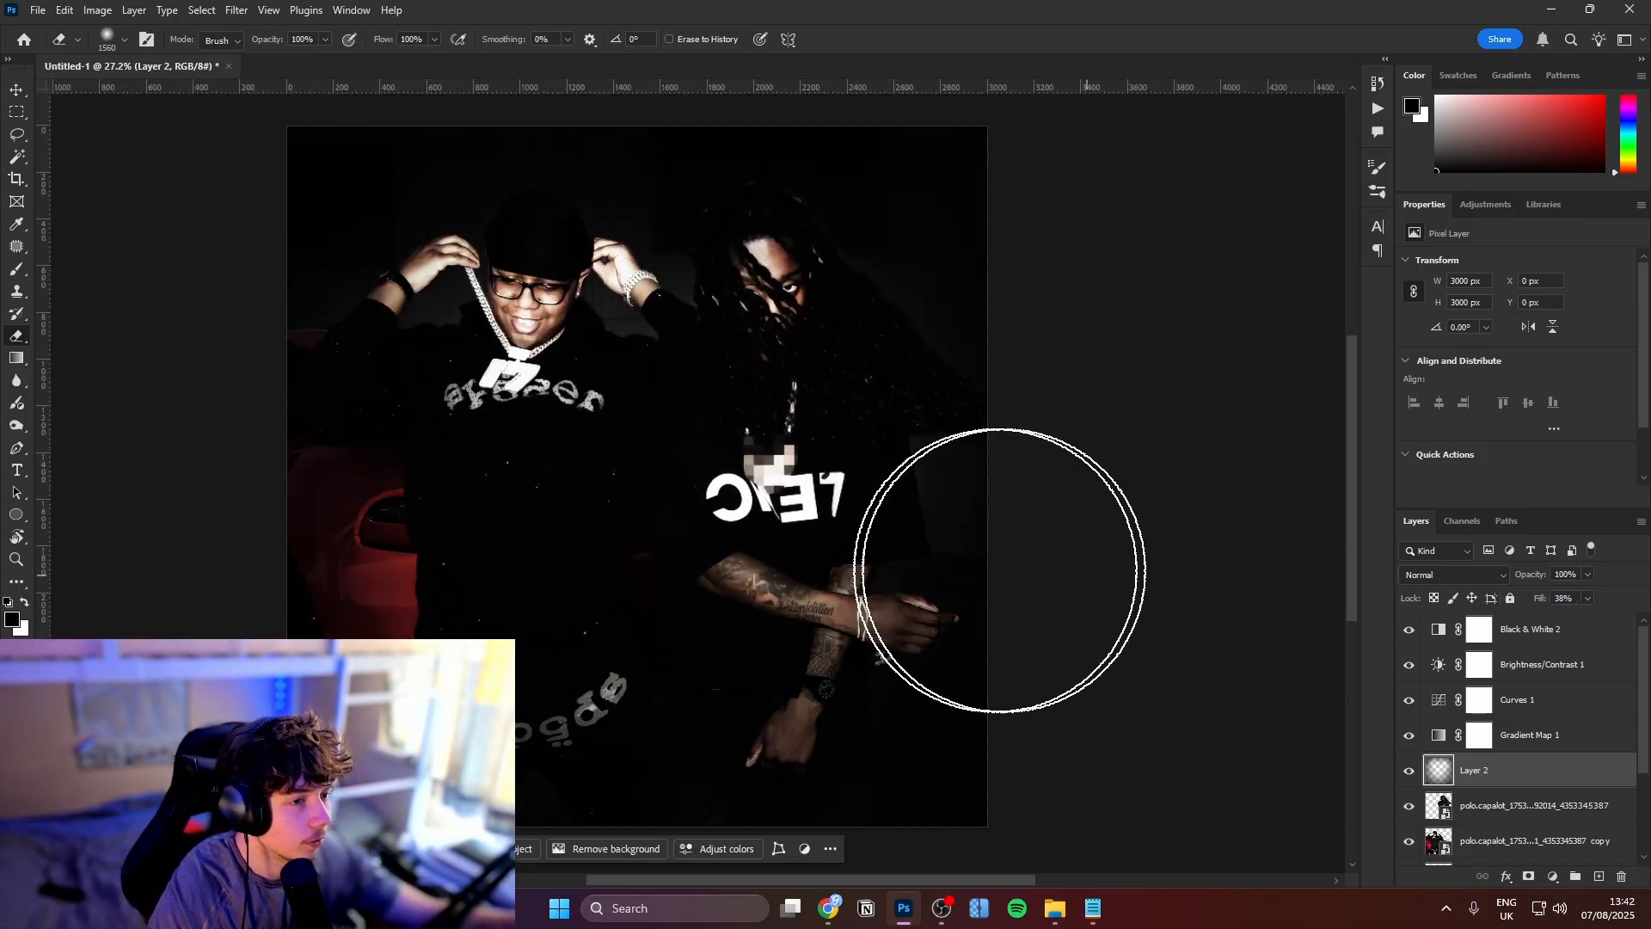
left_click_drag(739, 240, 798, 247)
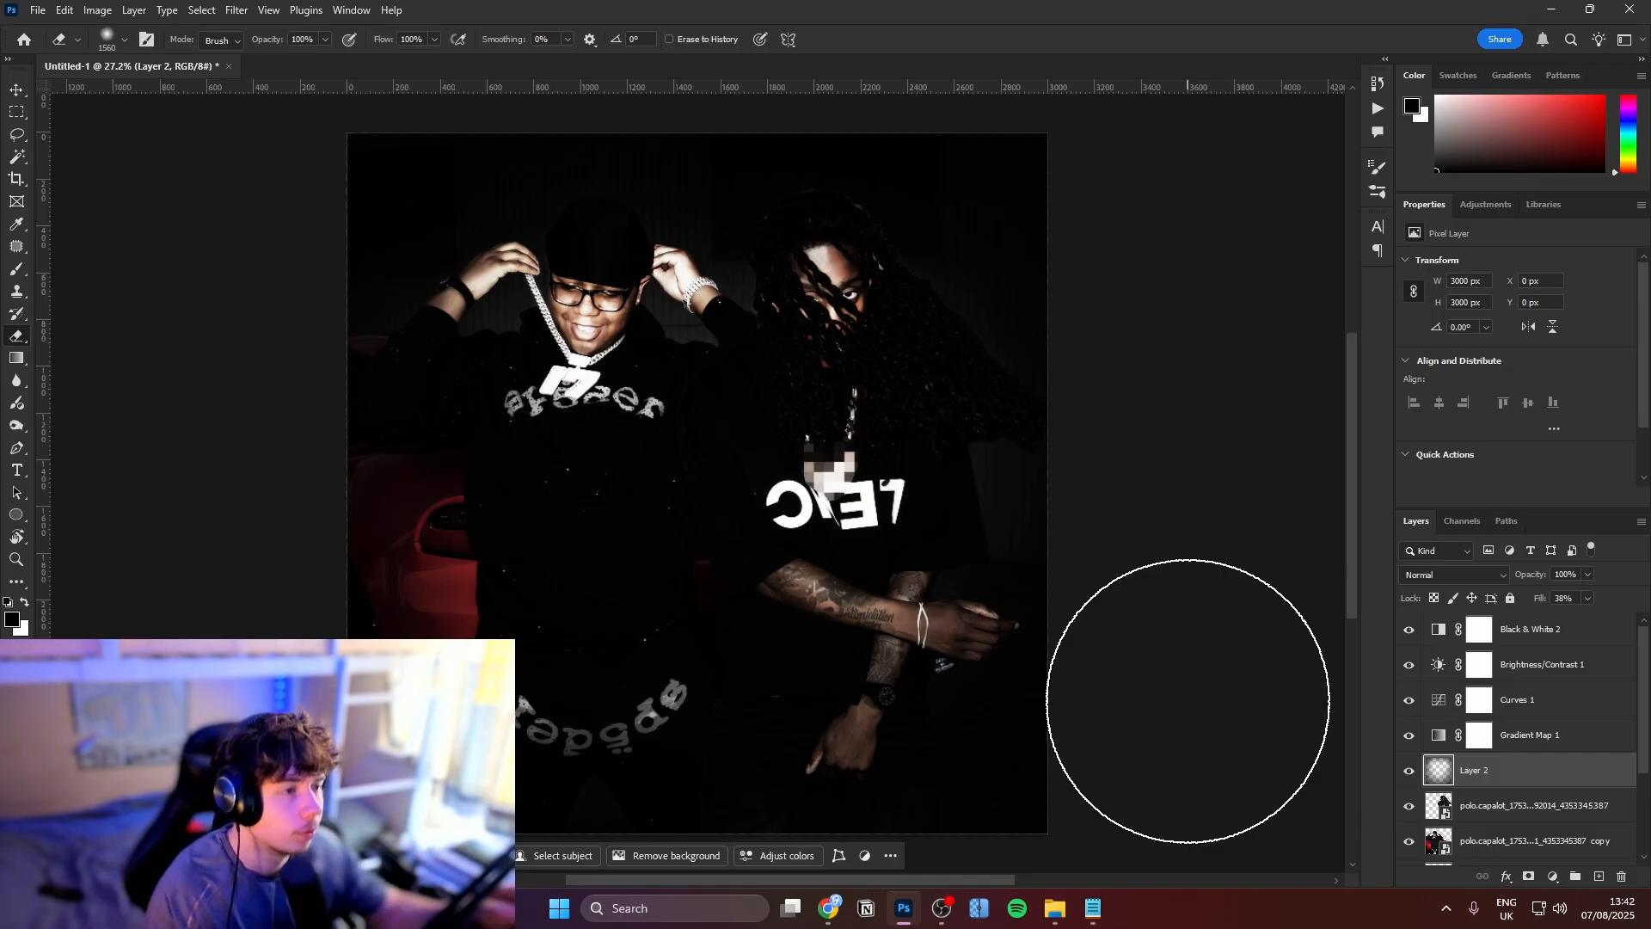
Open the Camera Raw Filter on the right man's cutout and set Texture to +100 and Clarity to +50, with a slight Dehaze adjustment
scroll(1528, 789, "down", 2)
left_click(1529, 739)
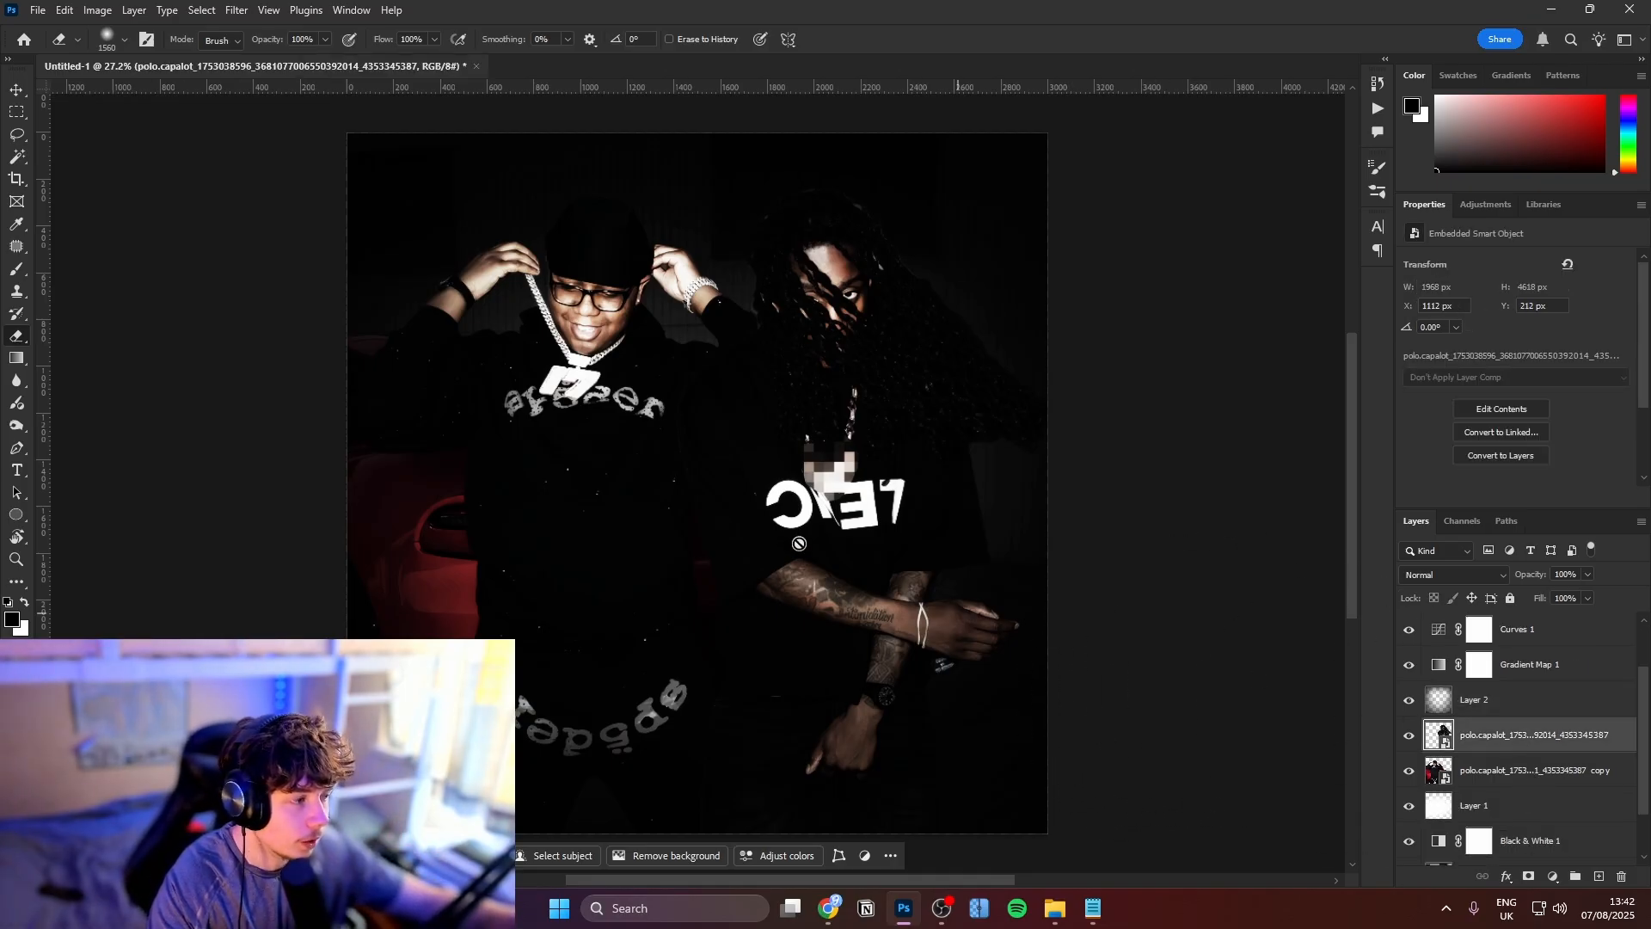
left_click(235, 10)
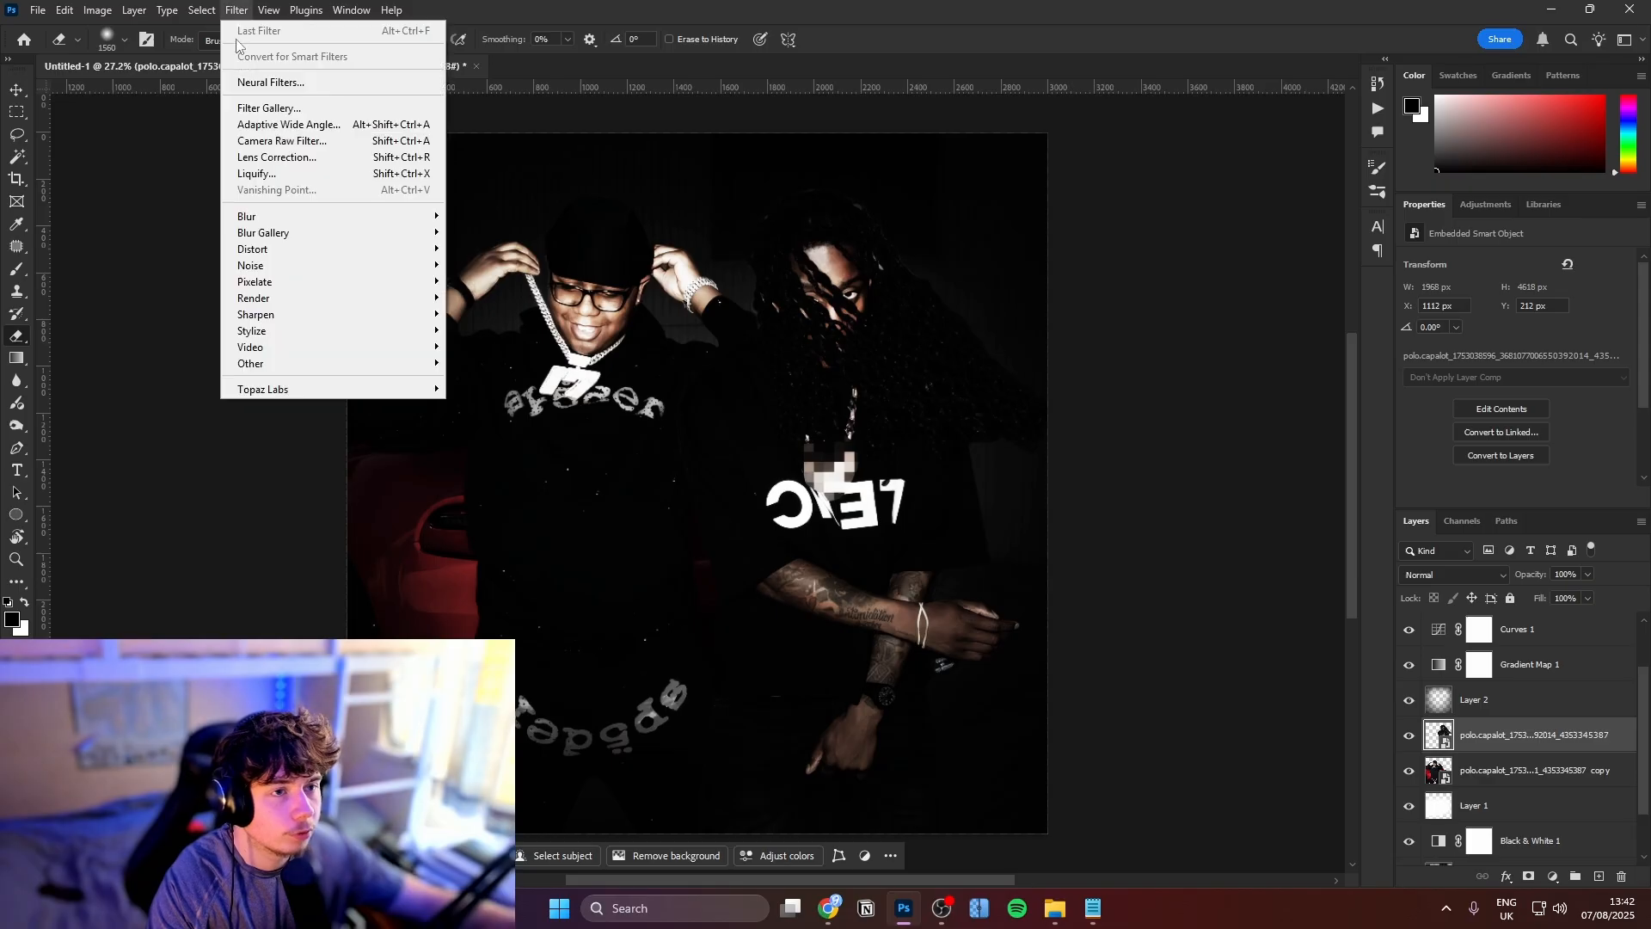
left_click(306, 141)
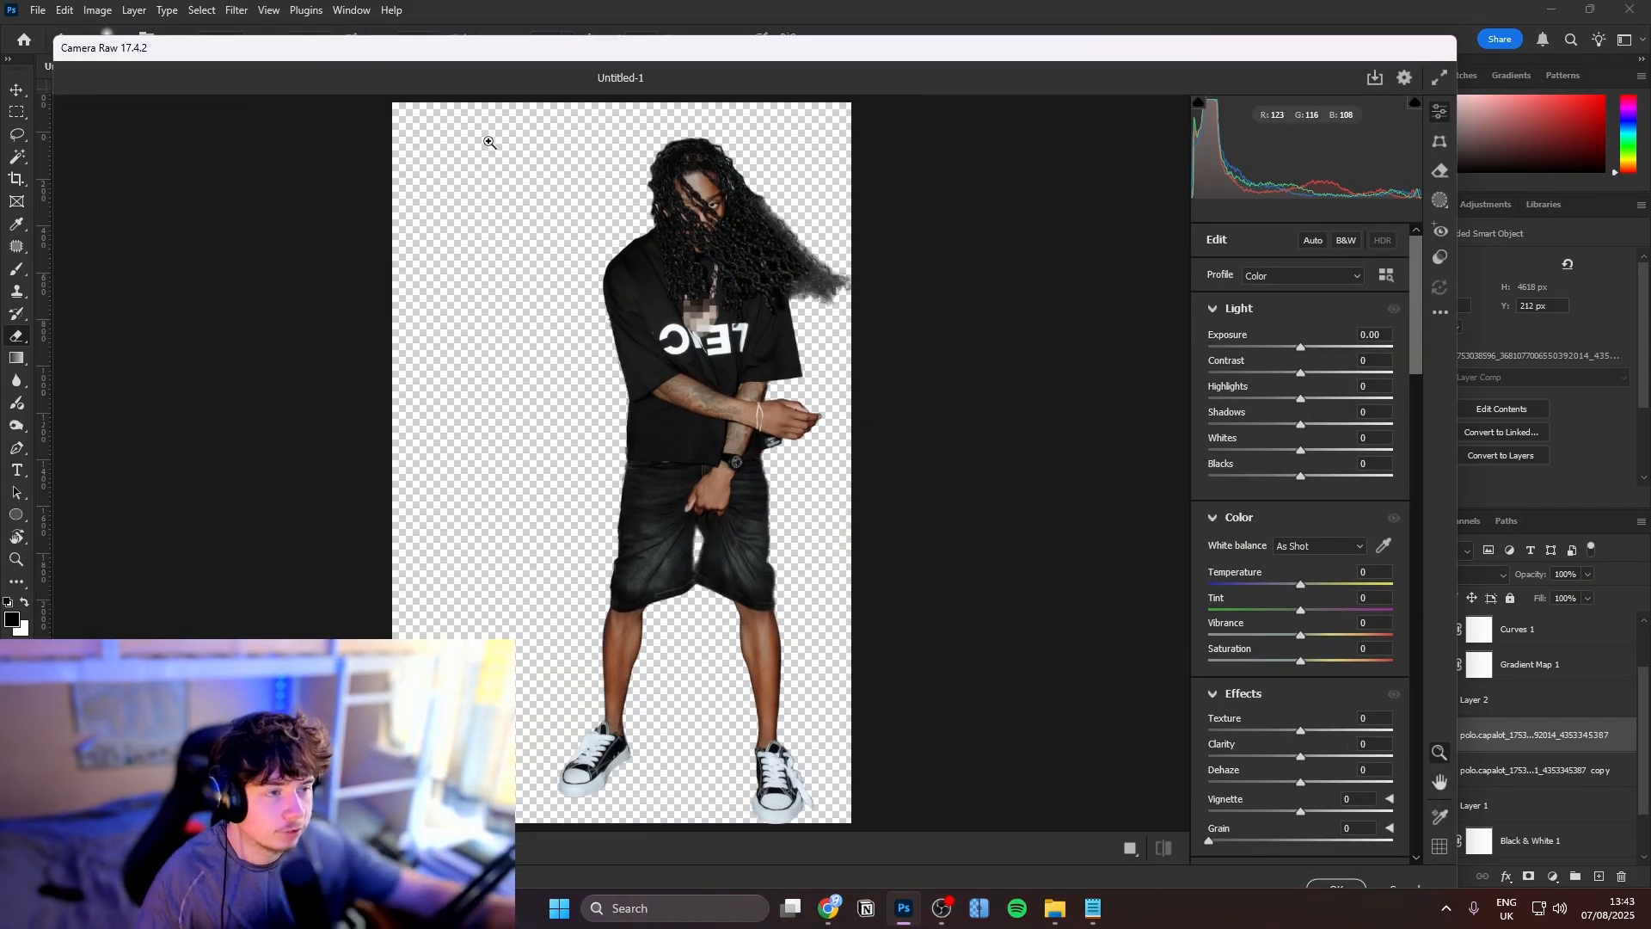
left_click(794, 186)
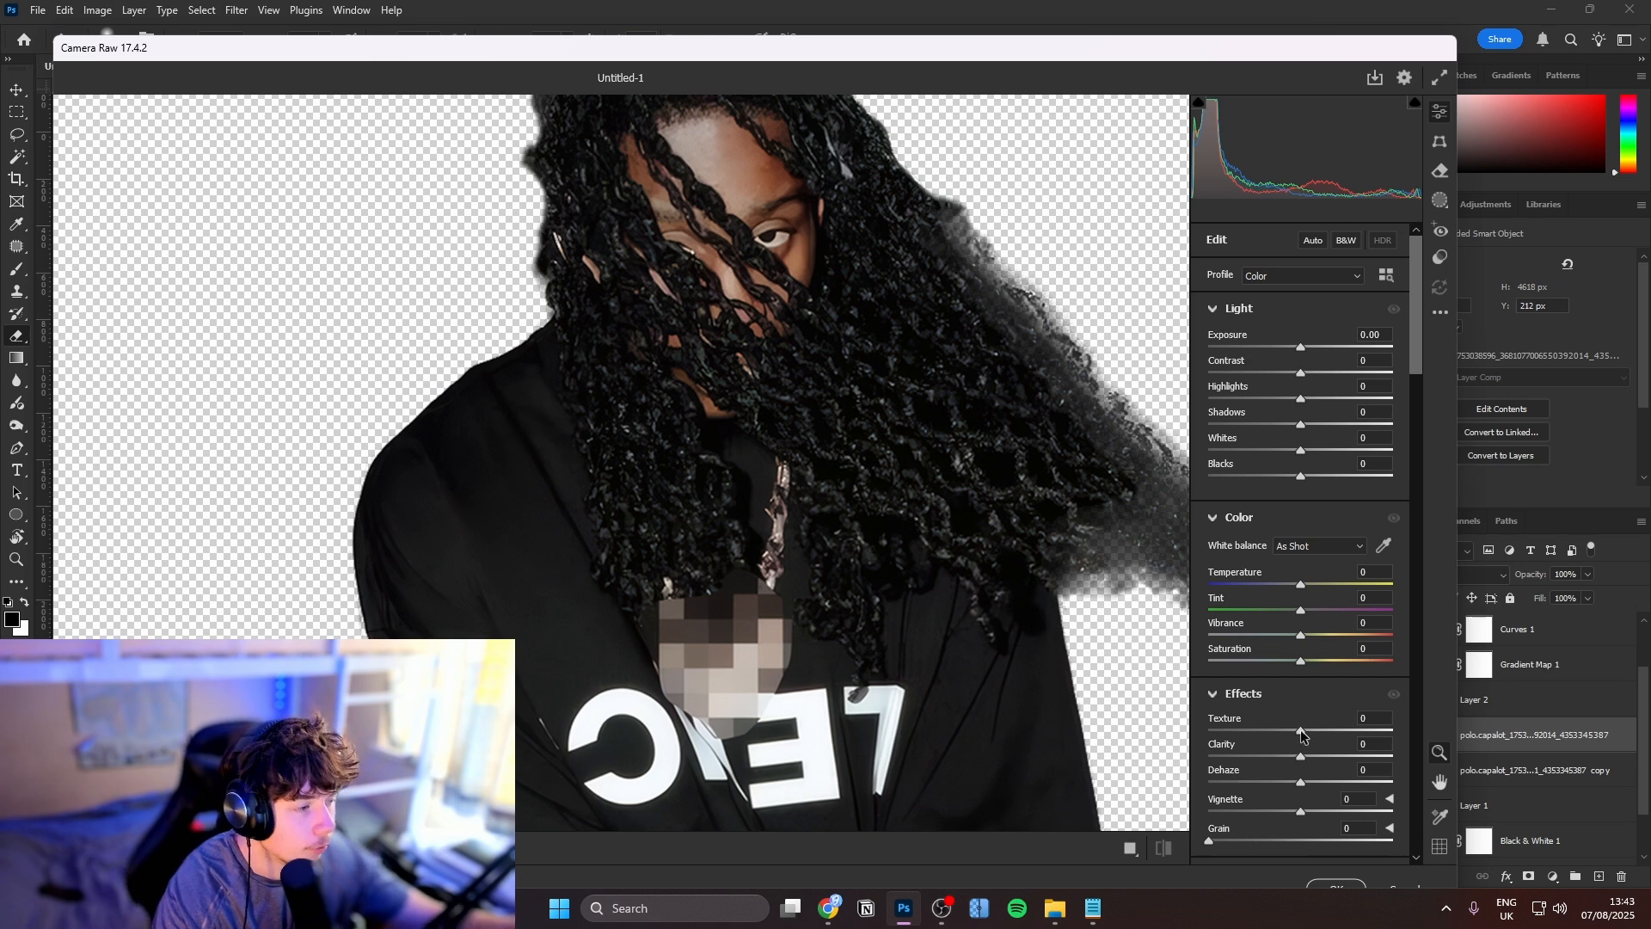
left_click_drag(1300, 730, 1410, 730)
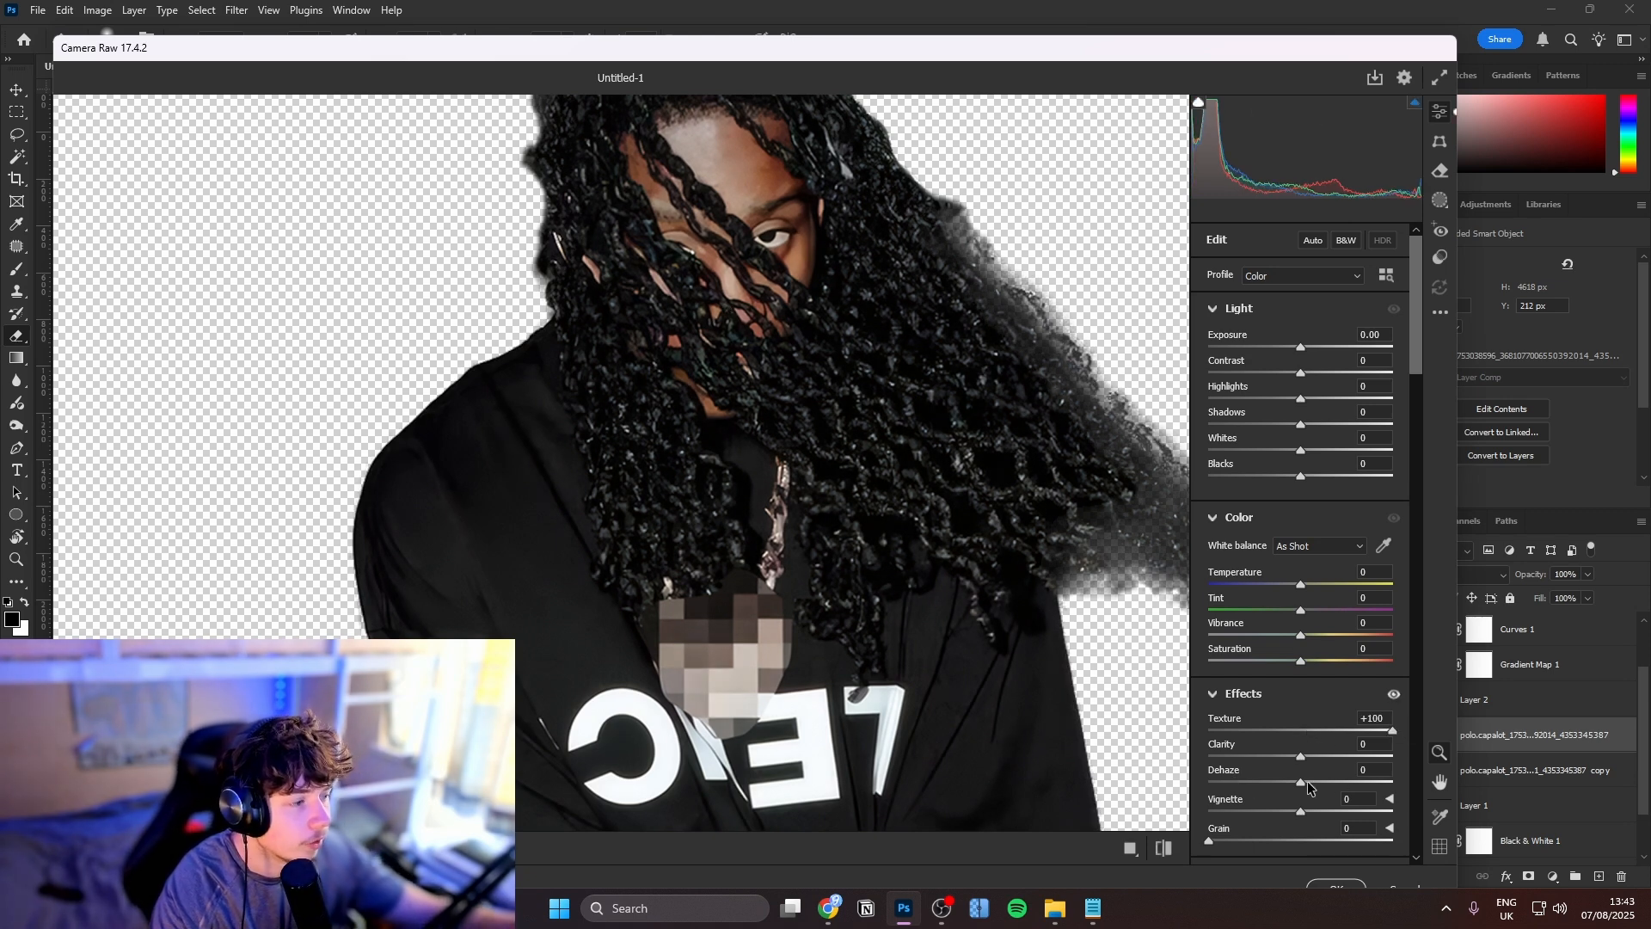
mouse_move(1310, 757)
left_mouse_down()
mouse_move(1344, 756)
mouse_move(1328, 779)
left_mouse_up()
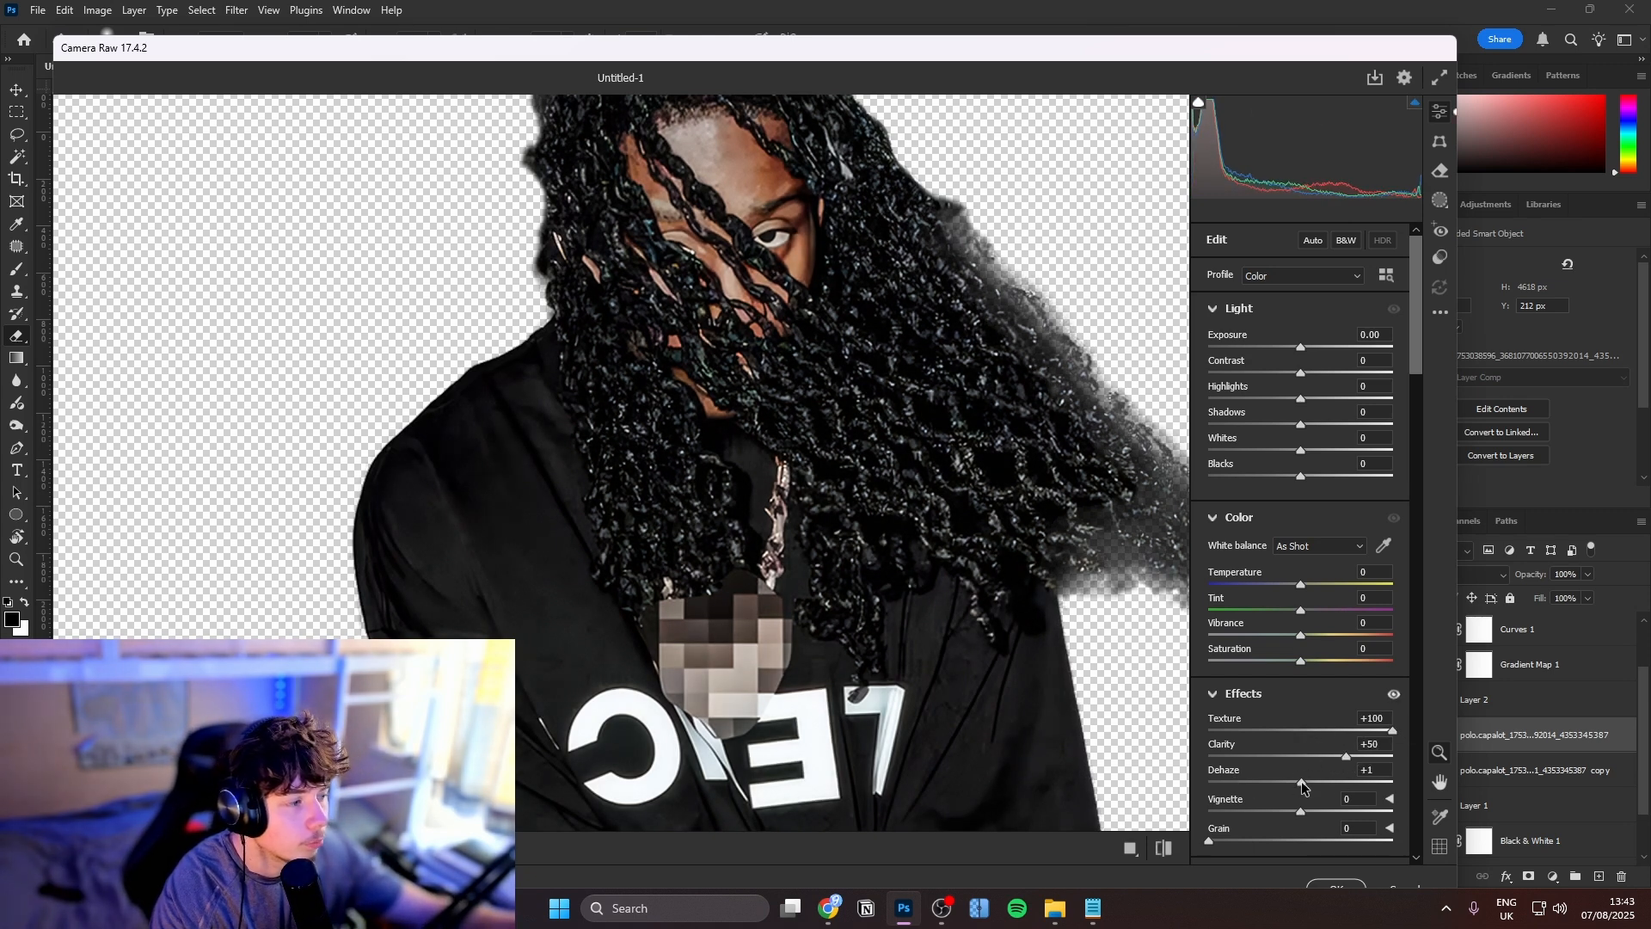
Try lowering the Blues saturation to -100 in the Color Mixer, check the hair, and undo the change
scroll(1330, 701, "down", 8)
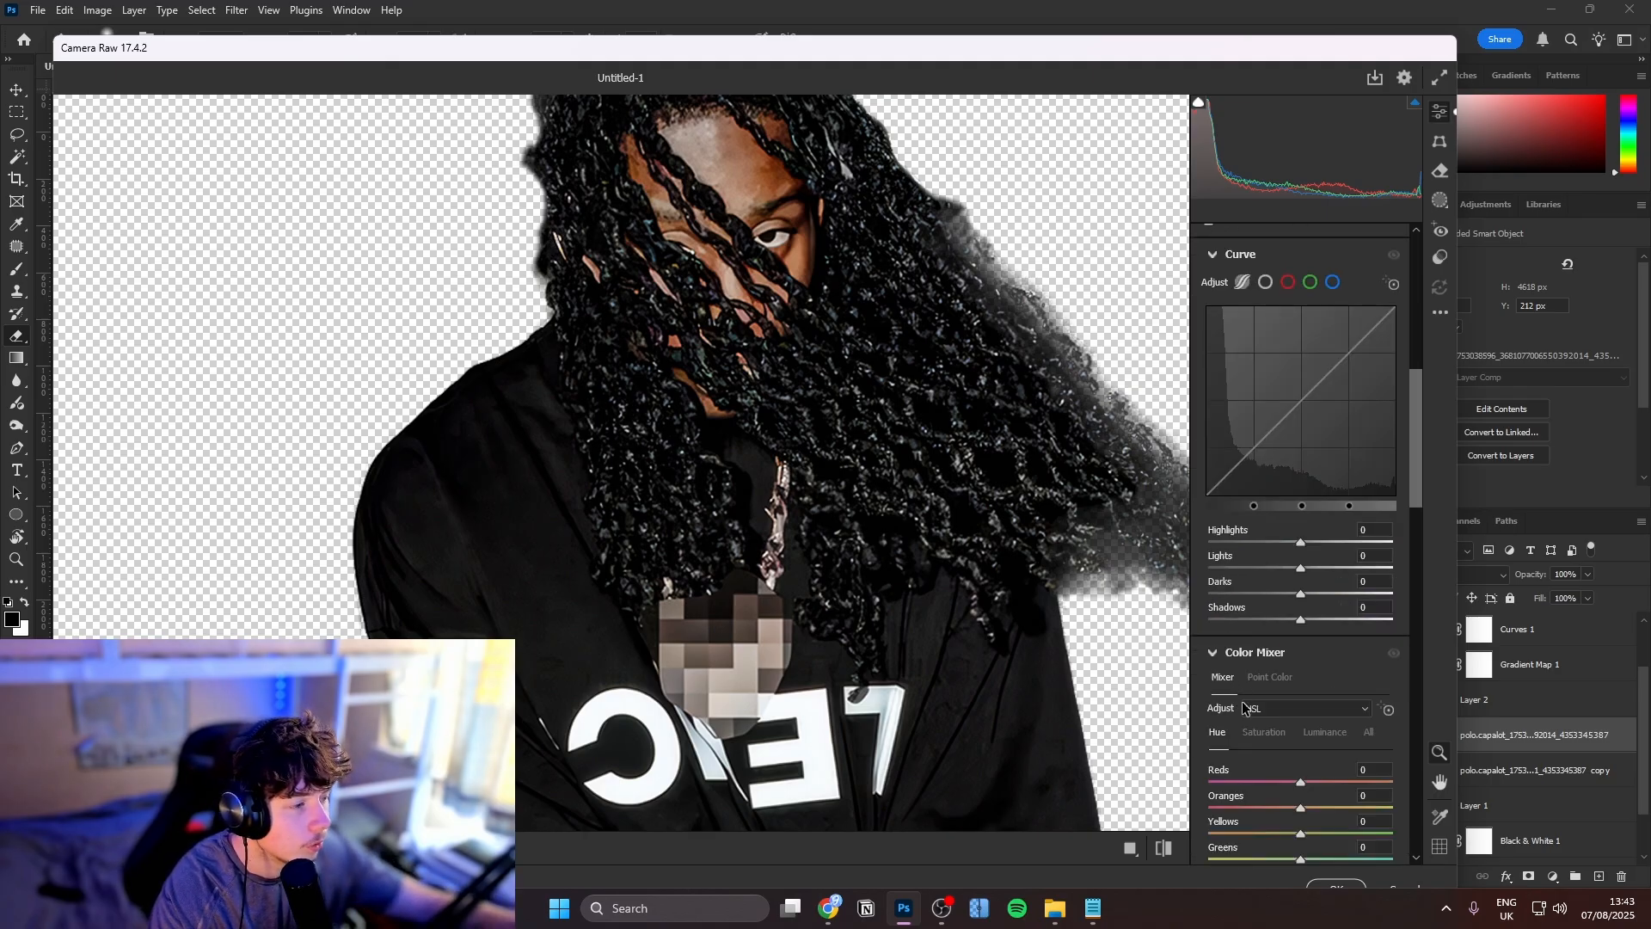
scroll(1247, 707, "down", 2)
left_click(1258, 629)
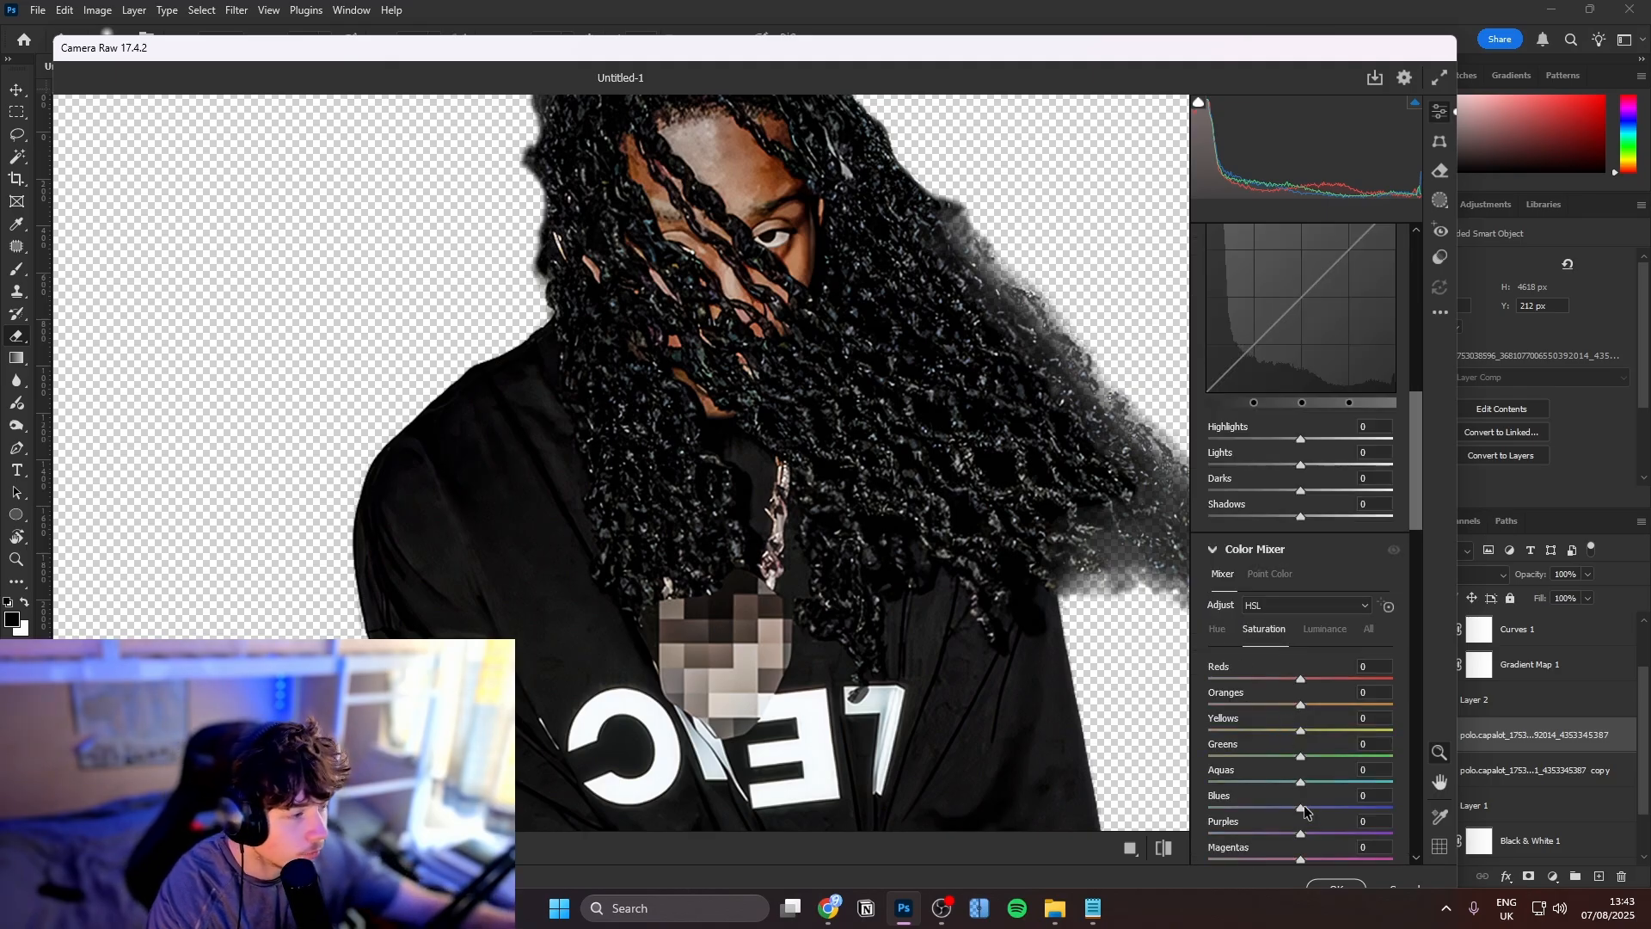
left_click_drag(1296, 808, 1045, 710)
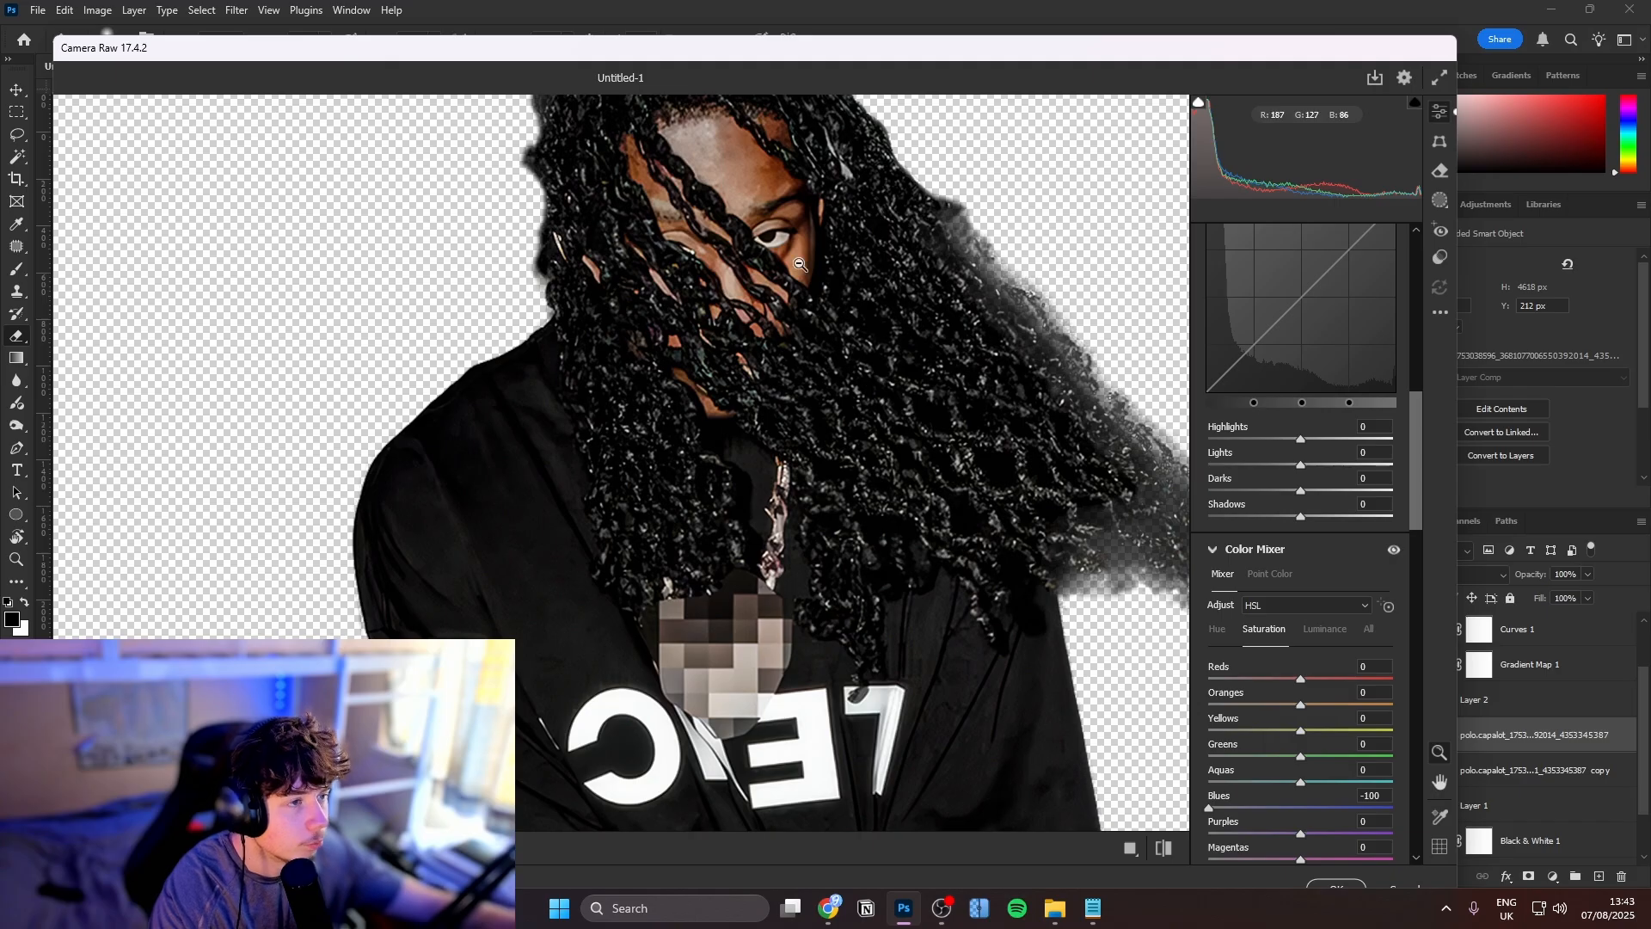
scroll(800, 264, "down", 3)
left_click_drag(800, 264, 783, 503)
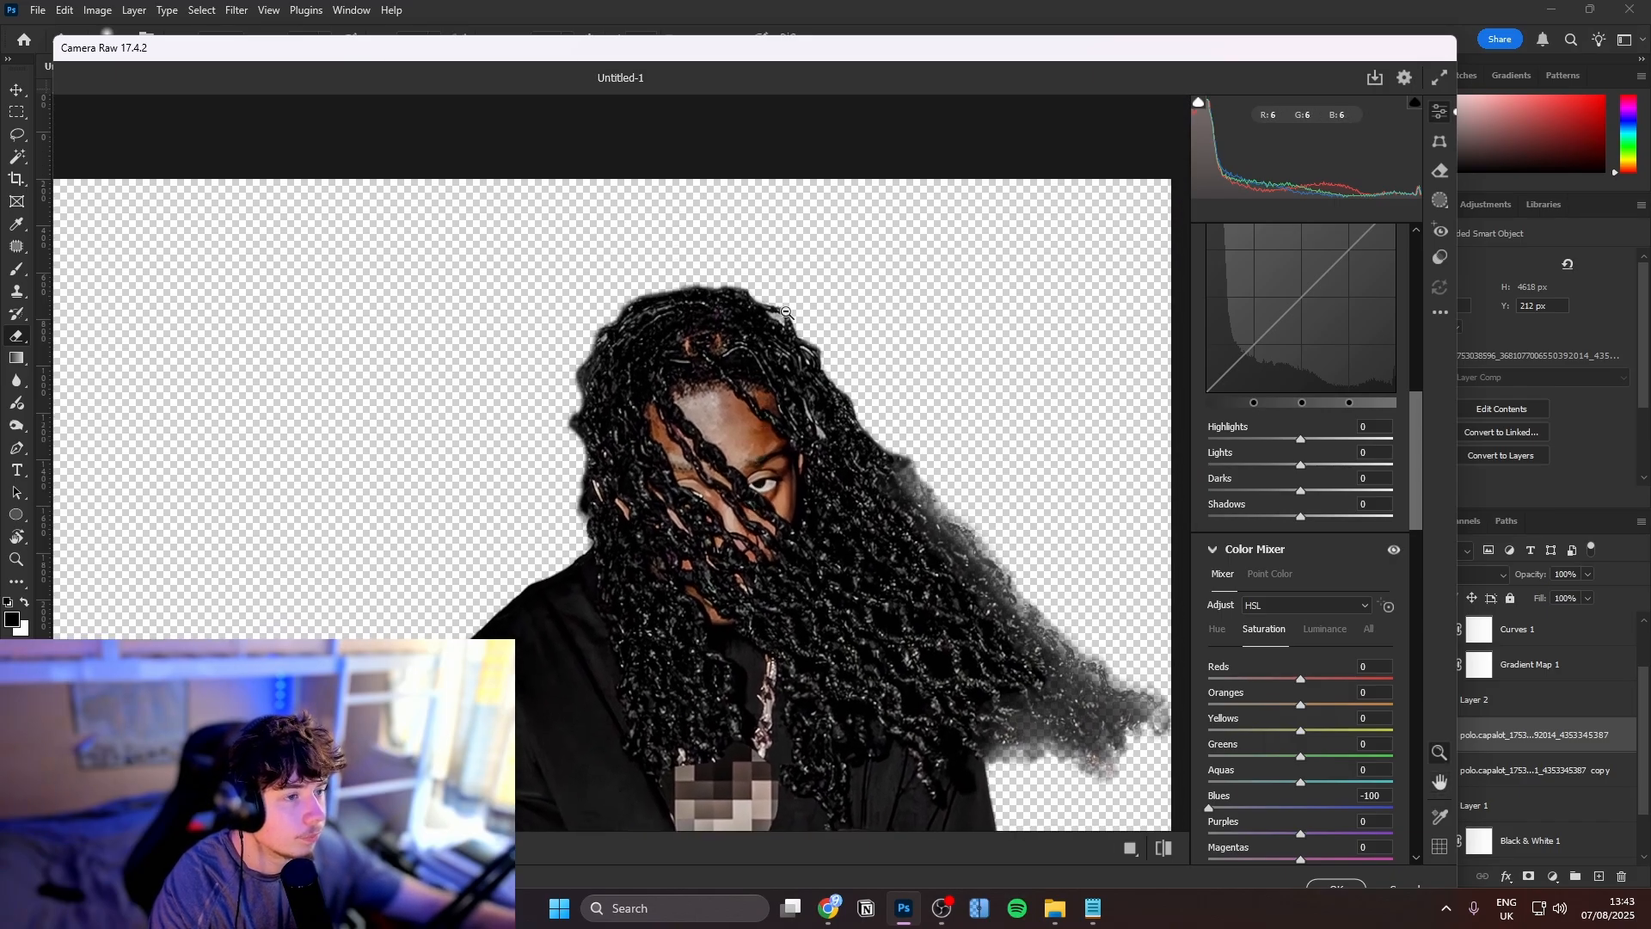
key("ctrl+z")
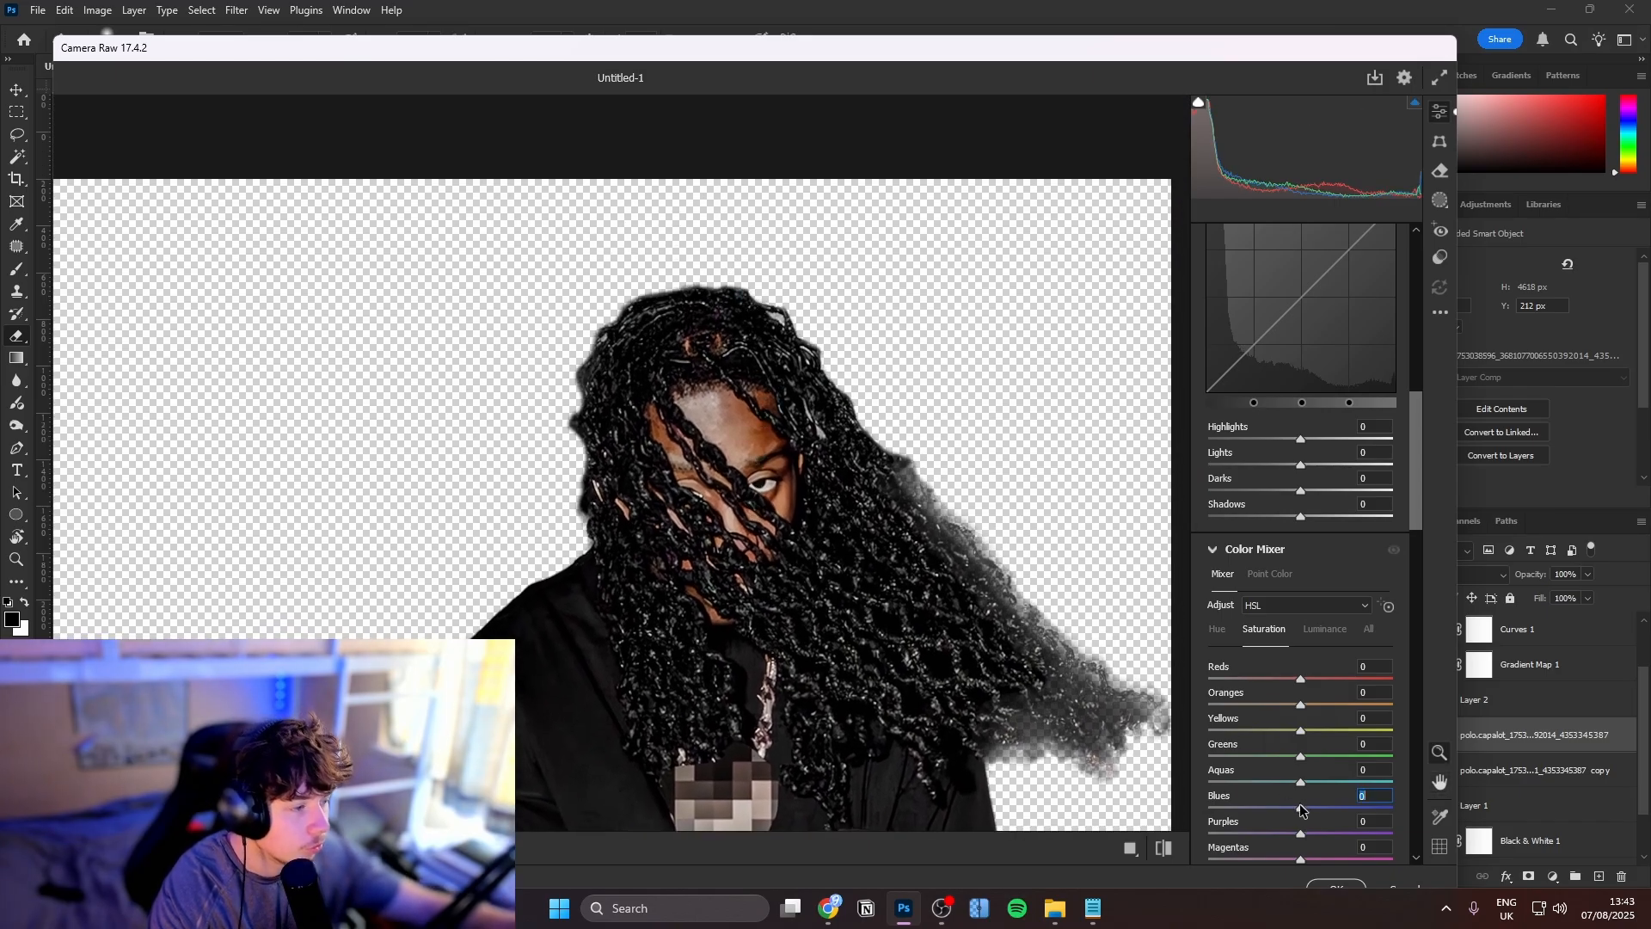
Apply the Camera Raw Filter and copy it onto the other man's cutout layer
left_click(1335, 887)
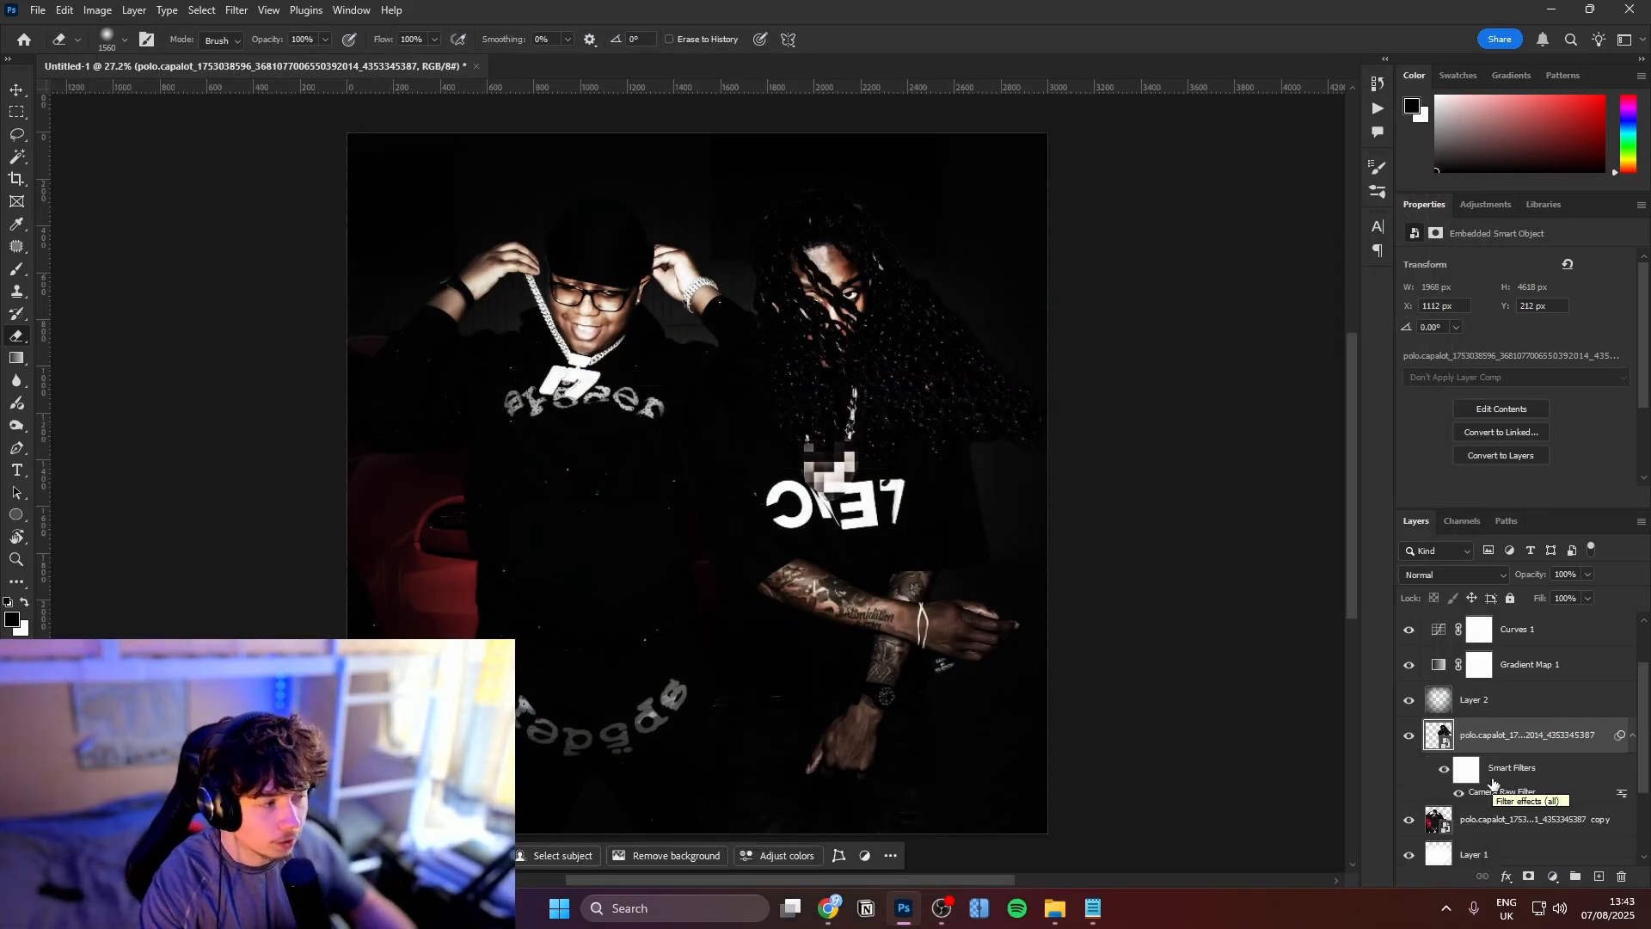
mouse_move(1497, 795)
left_mouse_down()
mouse_move(1471, 827)
mouse_move(1496, 817)
left_mouse_up()
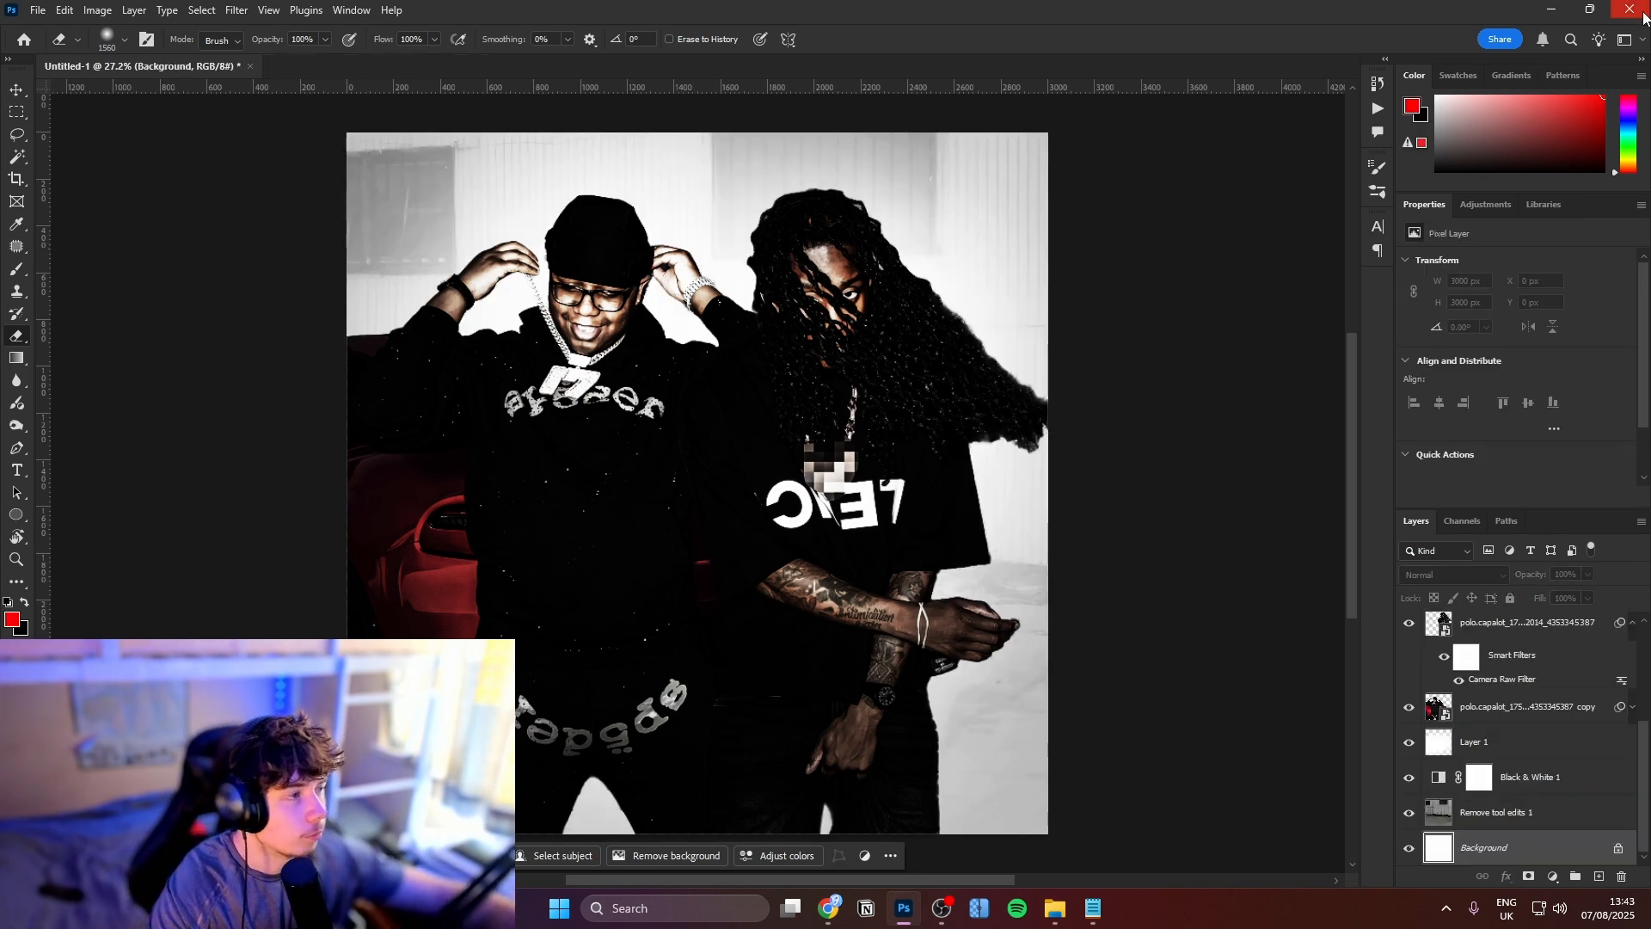
Fill the Background layer with red and clip the Black & White 1 adjustment to the Remove tool edits layer
key("alt+BackSpace")
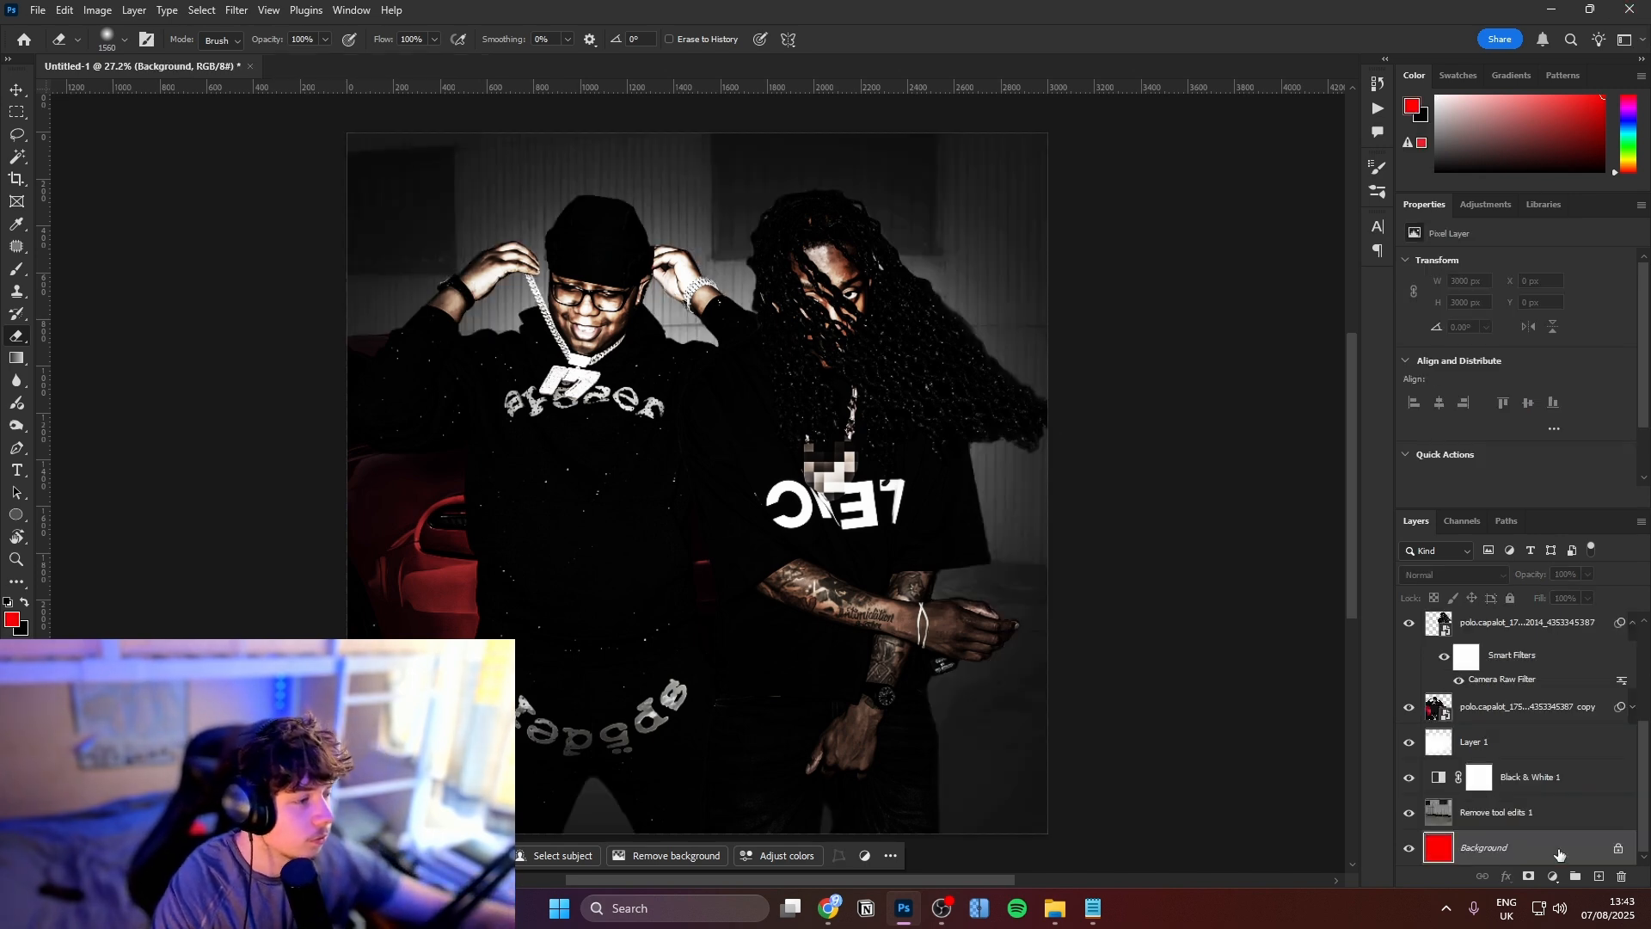
left_click(1520, 789, "alt")
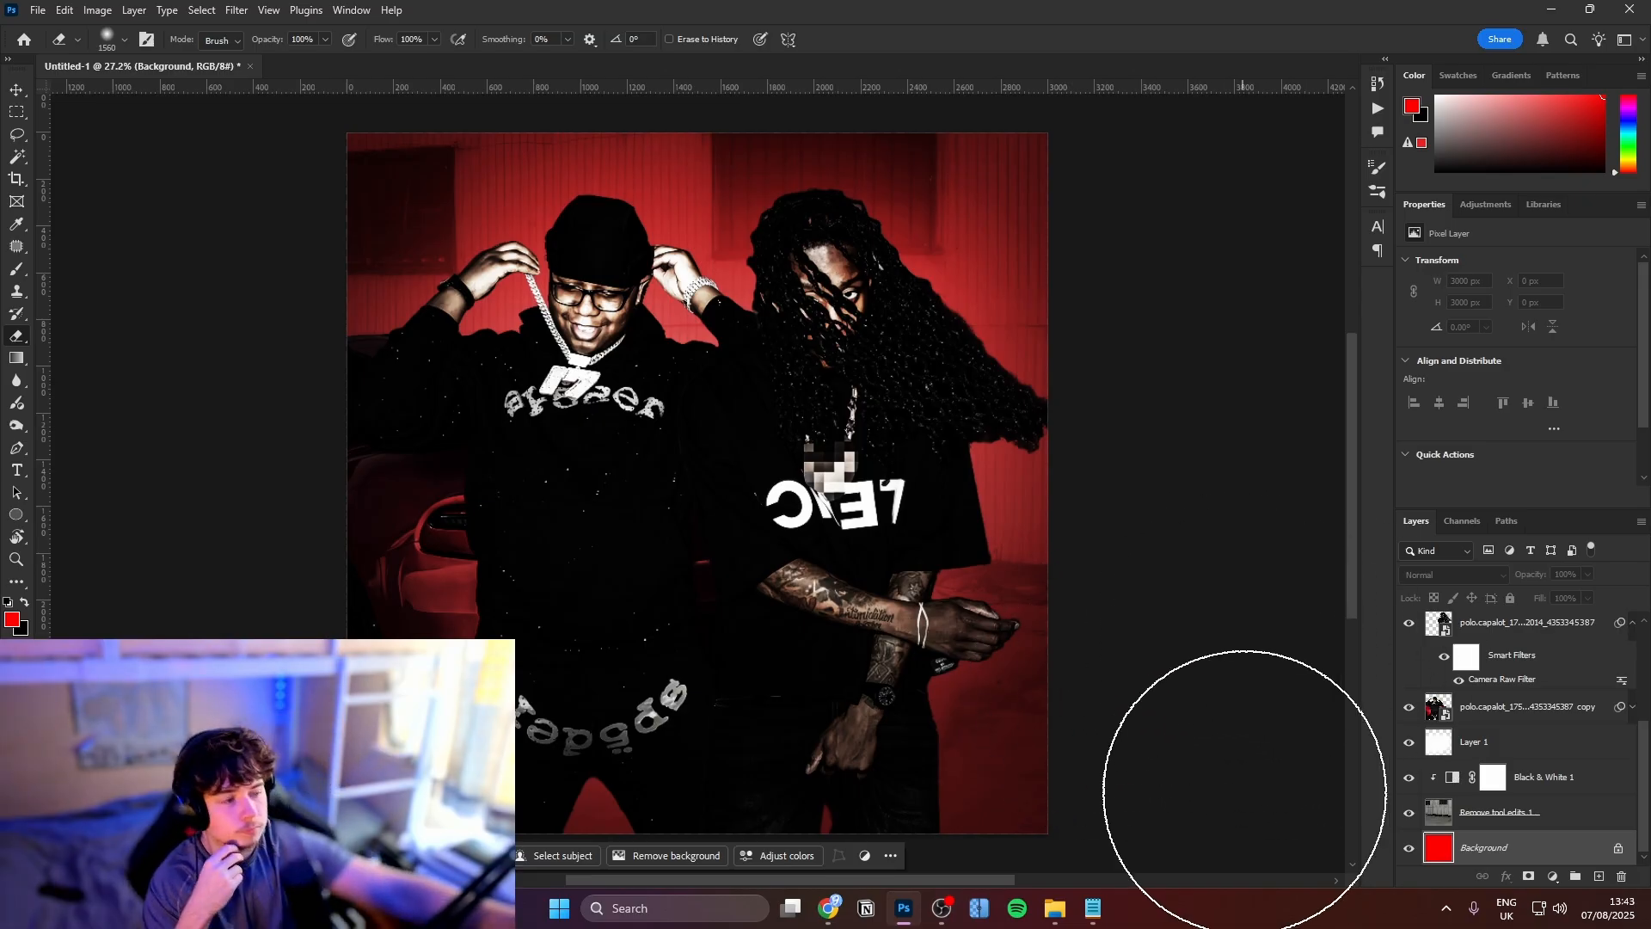
Edit the Gradient tool's gradient and set its starting color stop to ff0000
left_click(21, 359)
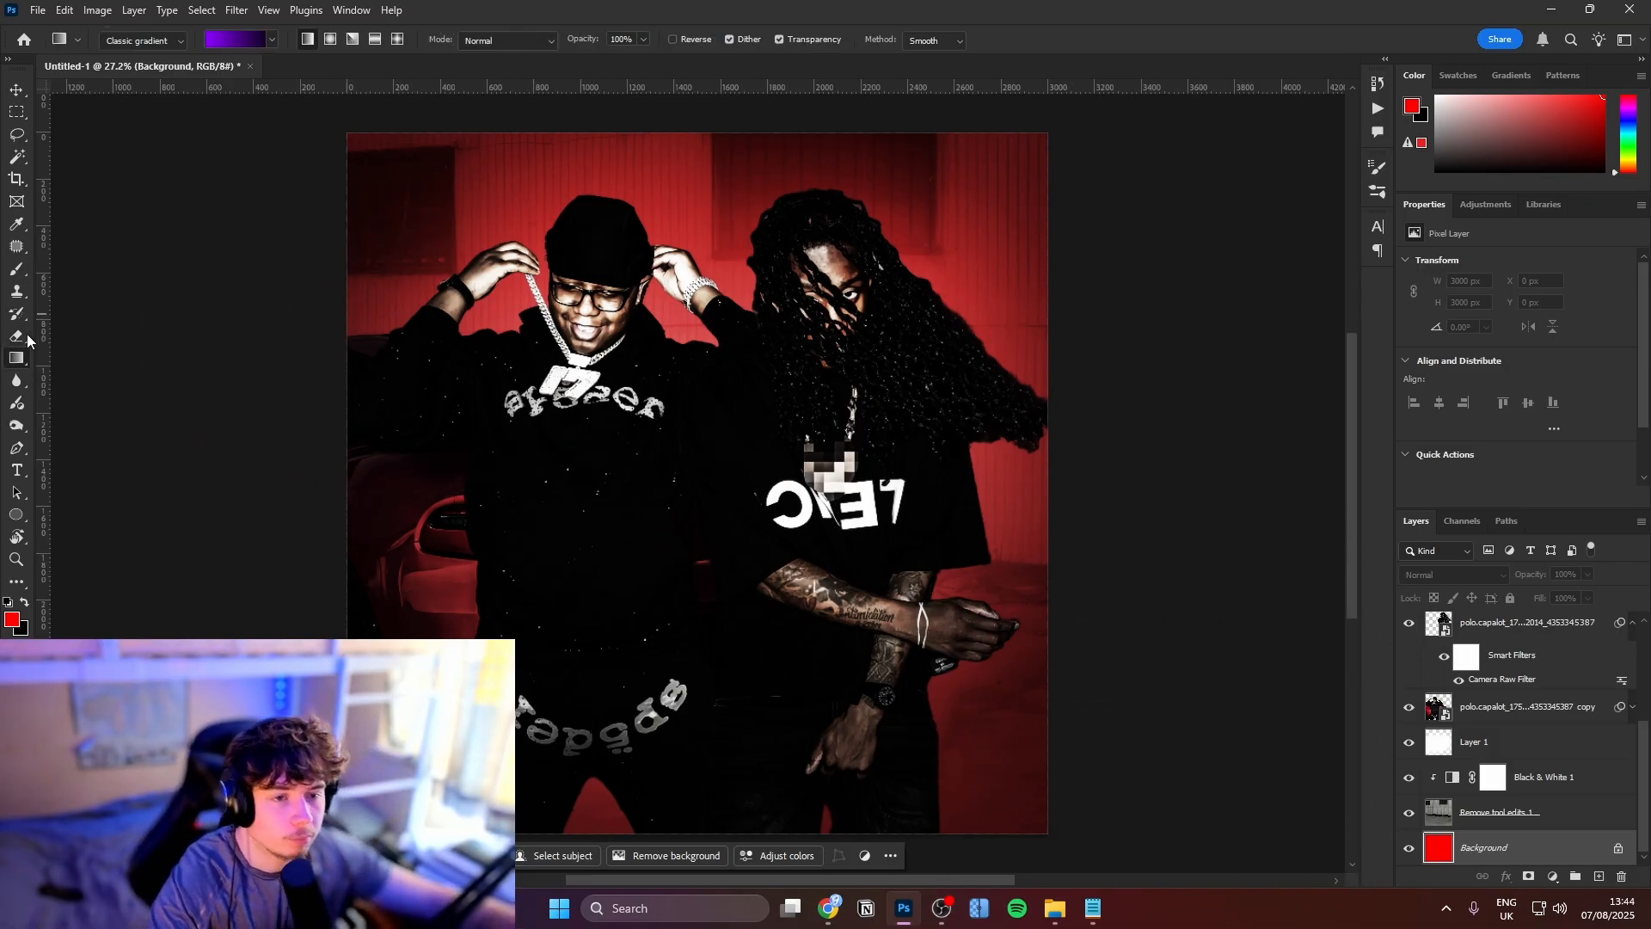
left_click(220, 41)
left_click(998, 550)
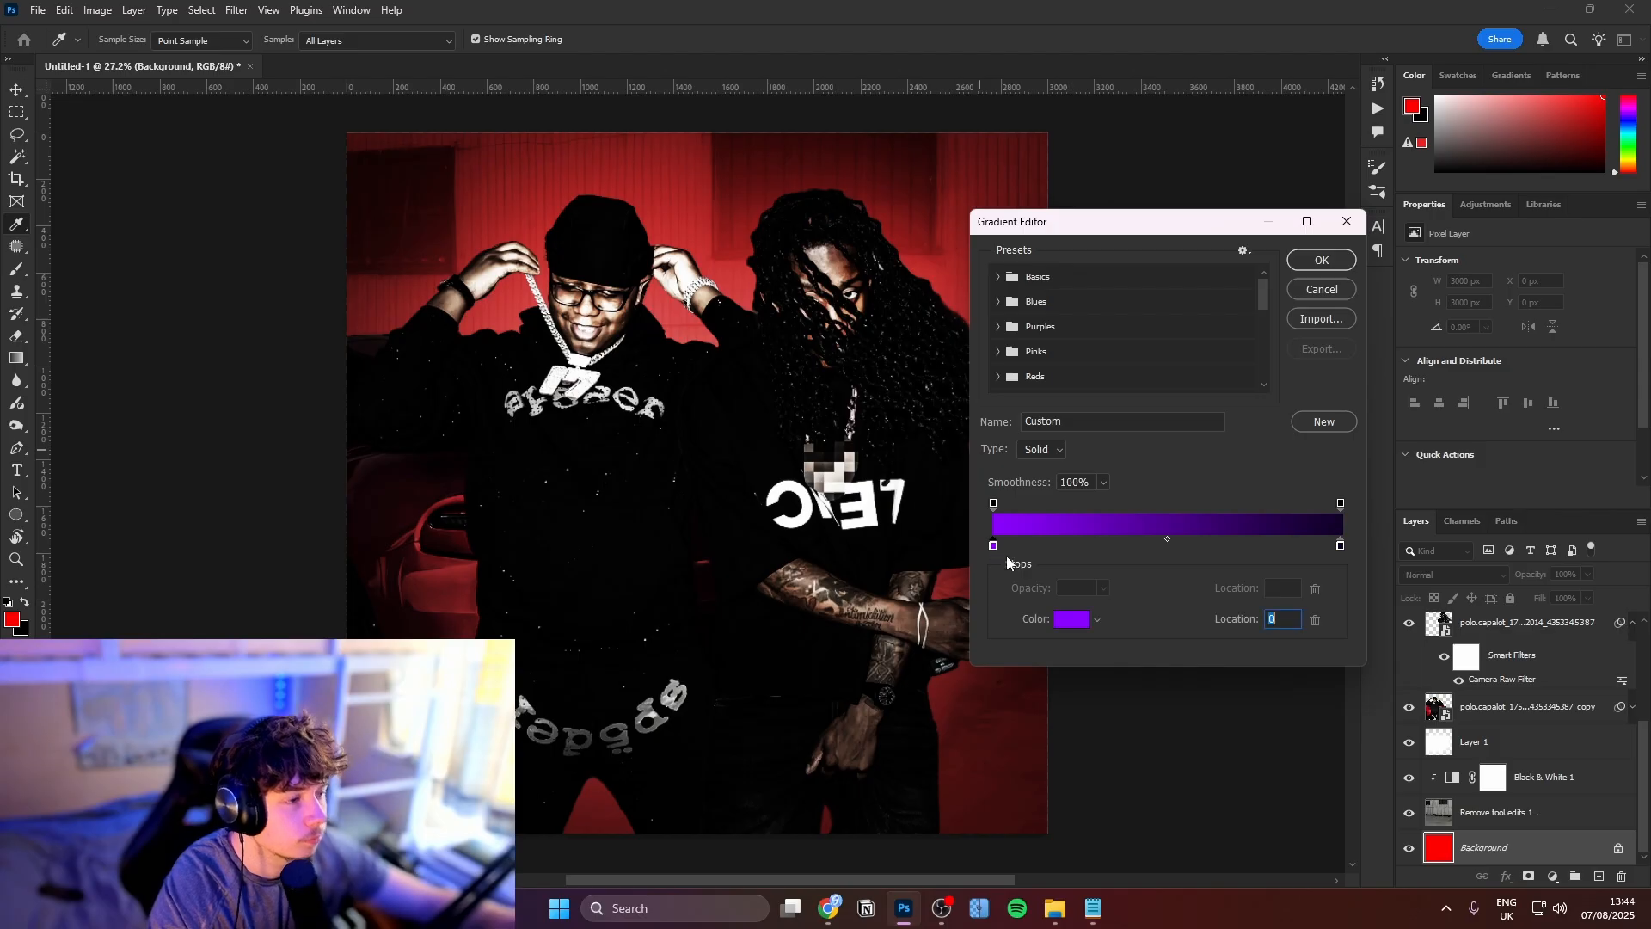
left_click(1066, 619)
type("ff0000")
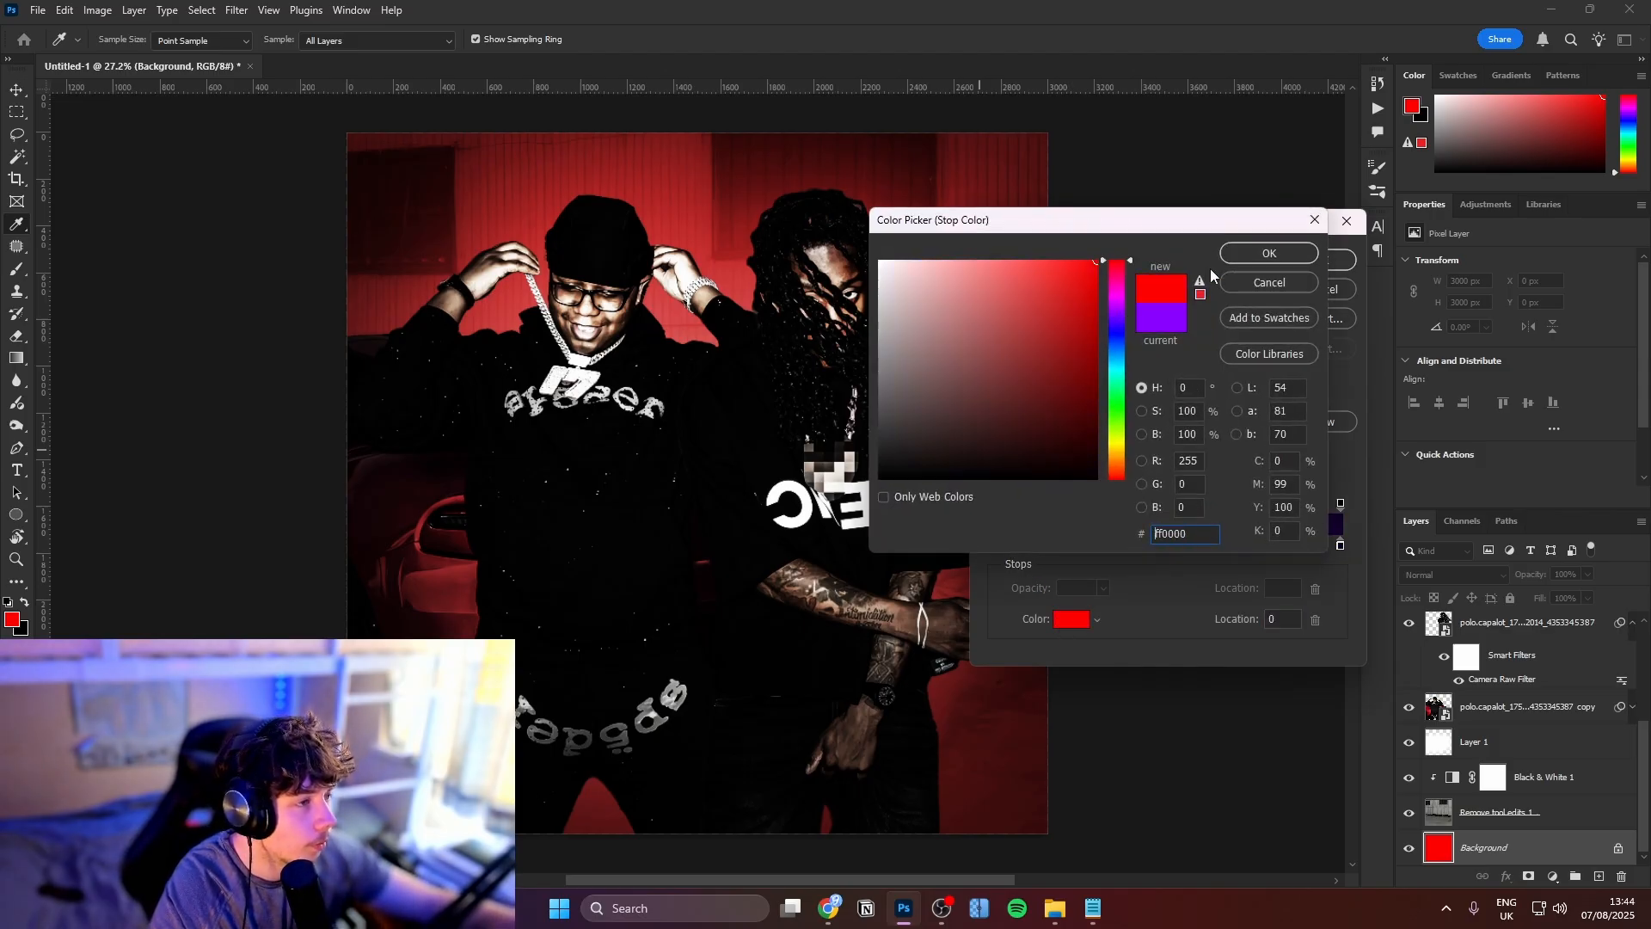
left_click(1230, 260)
Set the gradient's end color stop at location 100 to black, removing the stray red stop beside it
left_click(1337, 546)
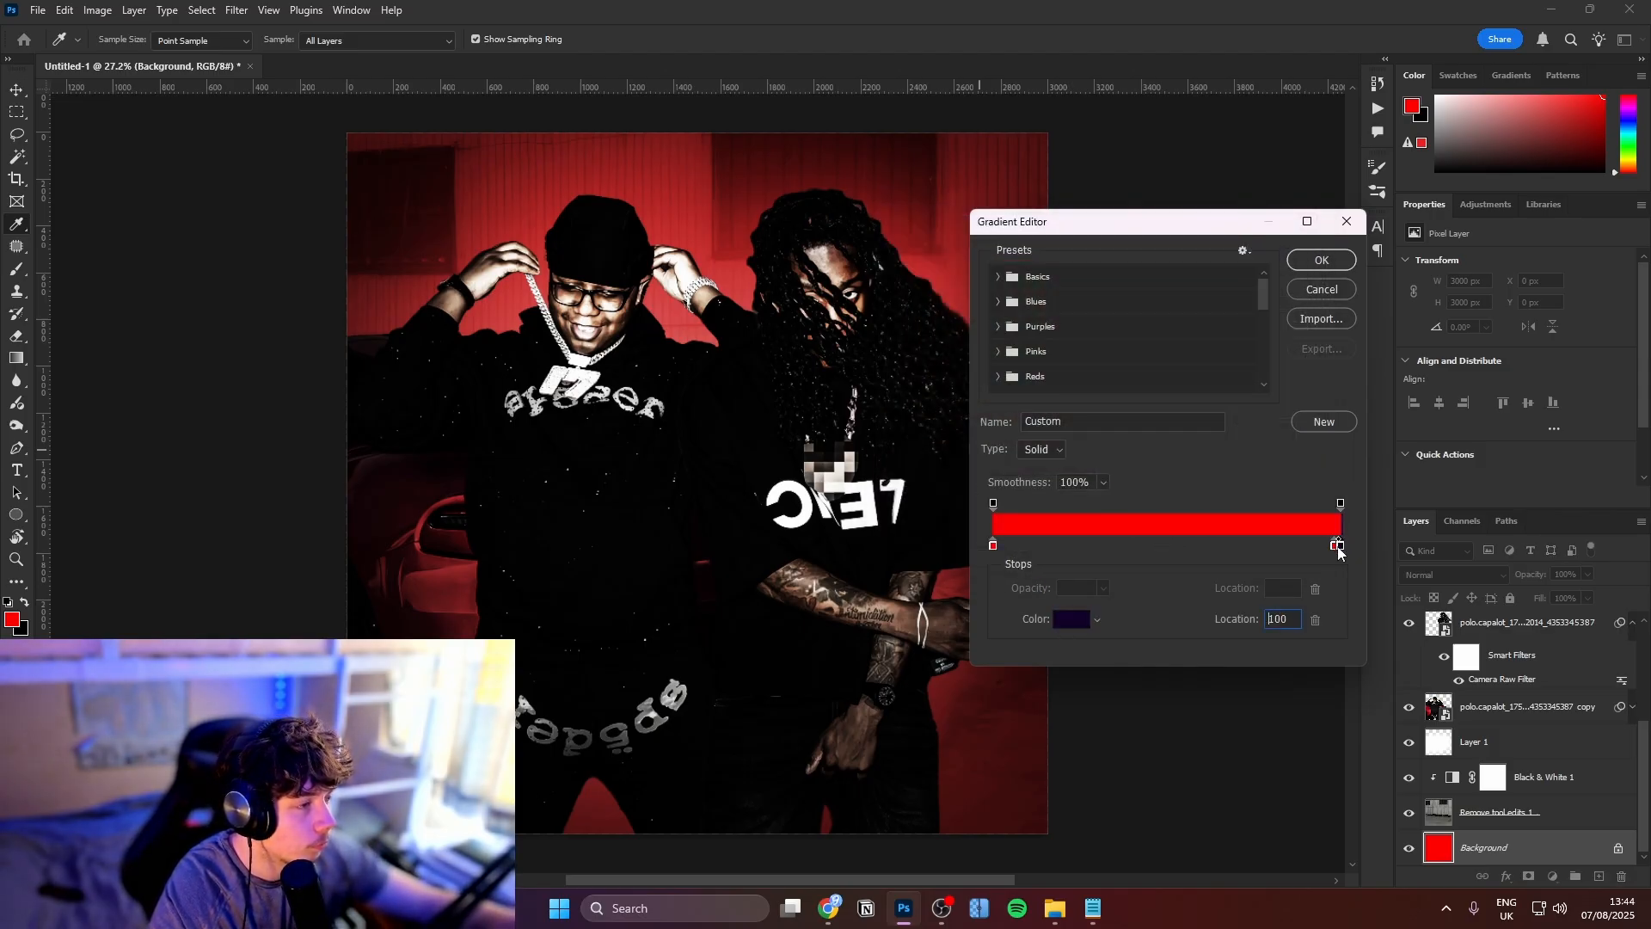
left_click_drag(1336, 548, 1336, 565)
left_click(1339, 547)
left_click(1072, 615)
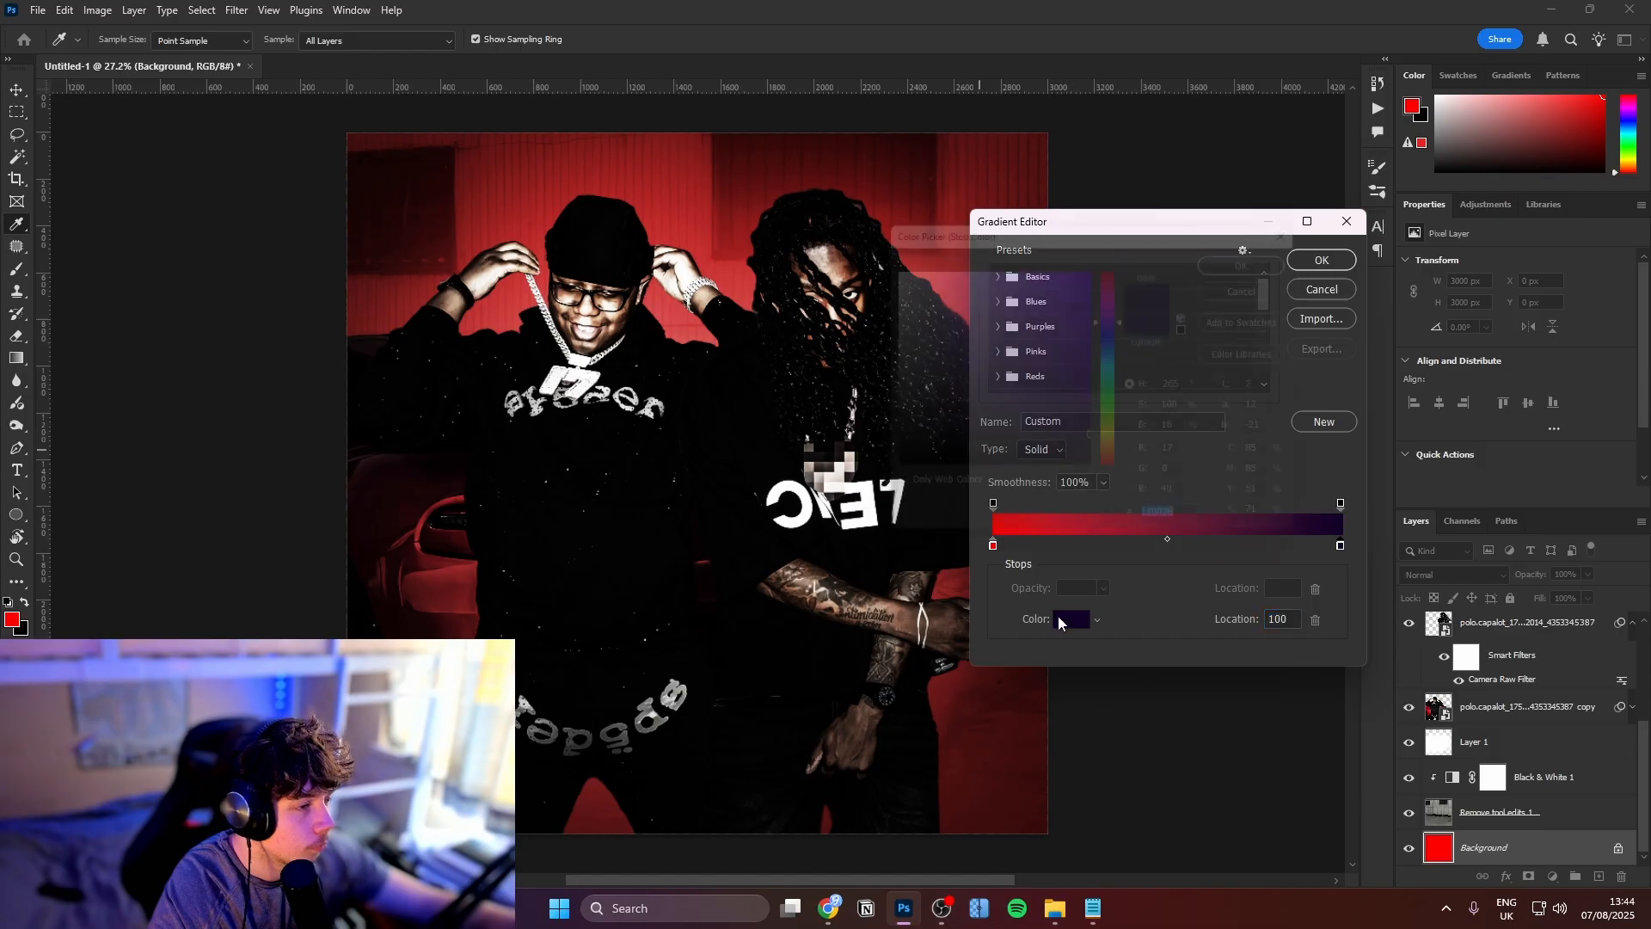
left_click_drag(925, 476, 839, 528)
left_click(1269, 254)
left_click(1333, 258)
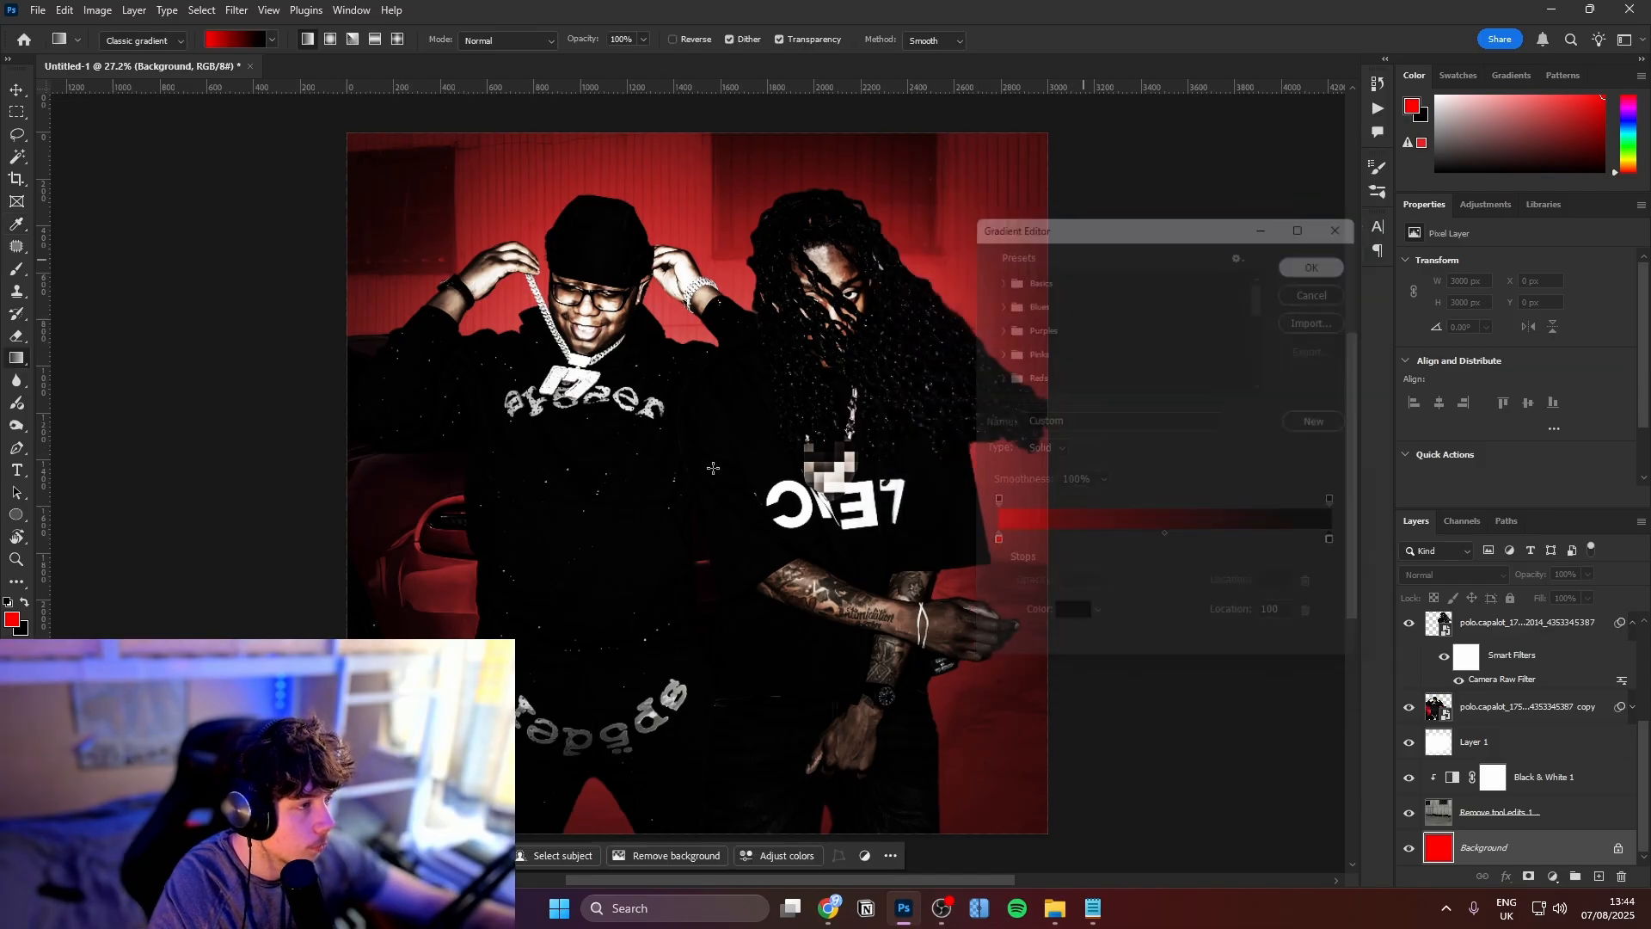
Redraw the linear red-to-black gradient on the Background layer until red at the base fades to black beyond the upper edge
left_click_drag(664, 644, 664, 423)
left_click_drag(704, 301, 727, 703)
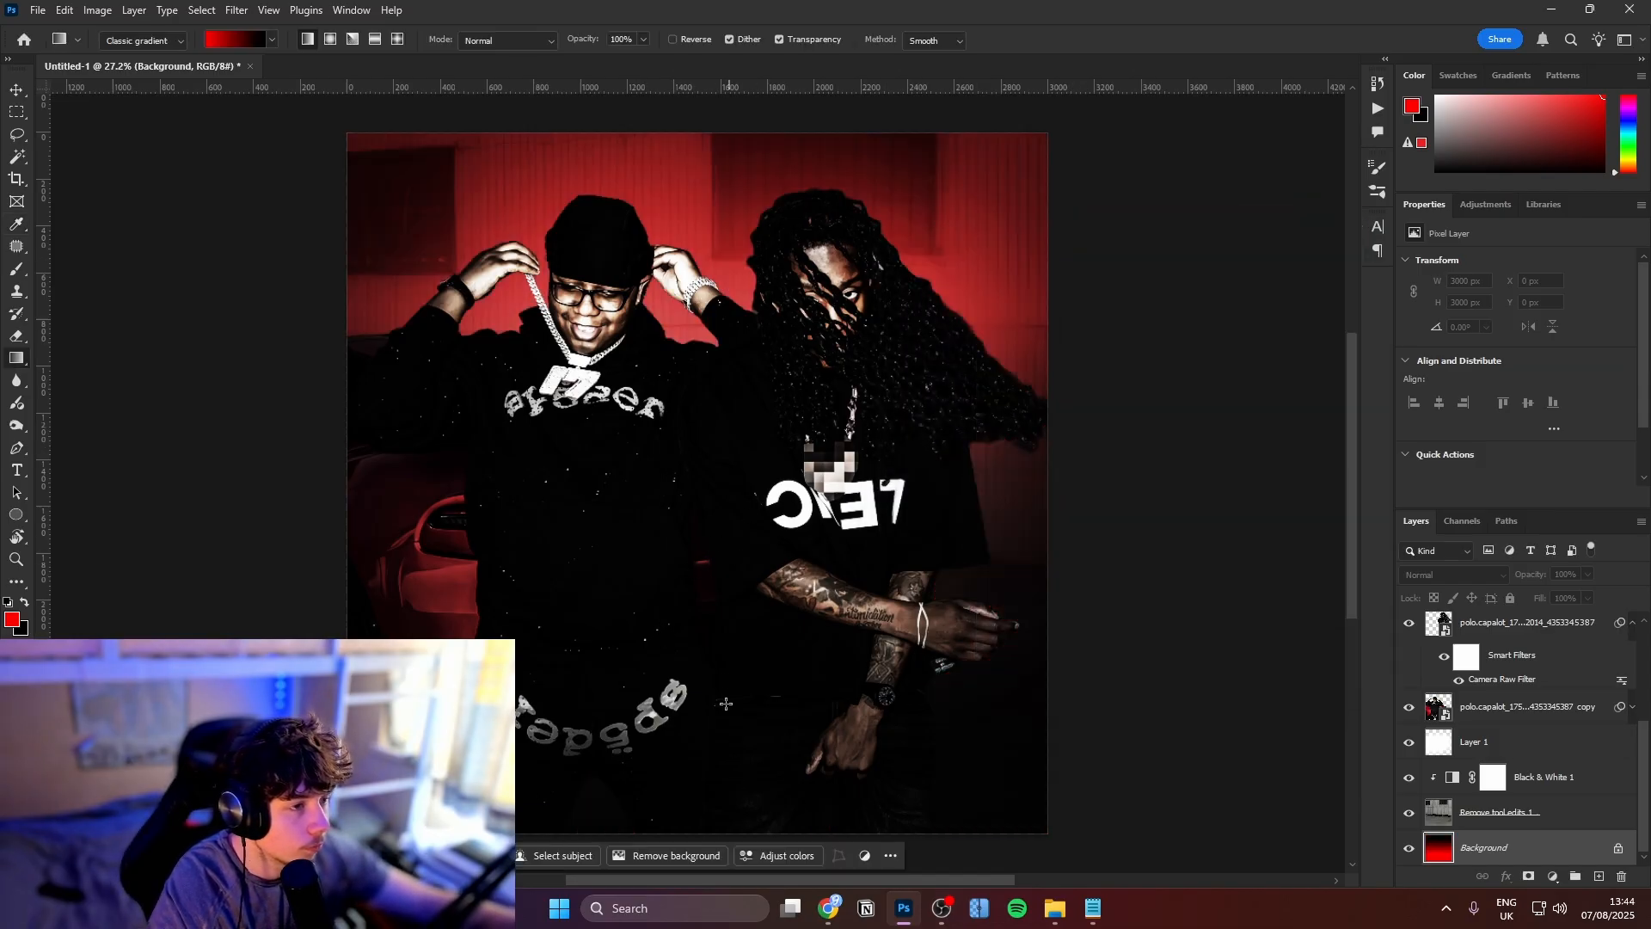
left_click_drag(667, 385, 731, 625)
left_click_drag(731, 273, 738, 662)
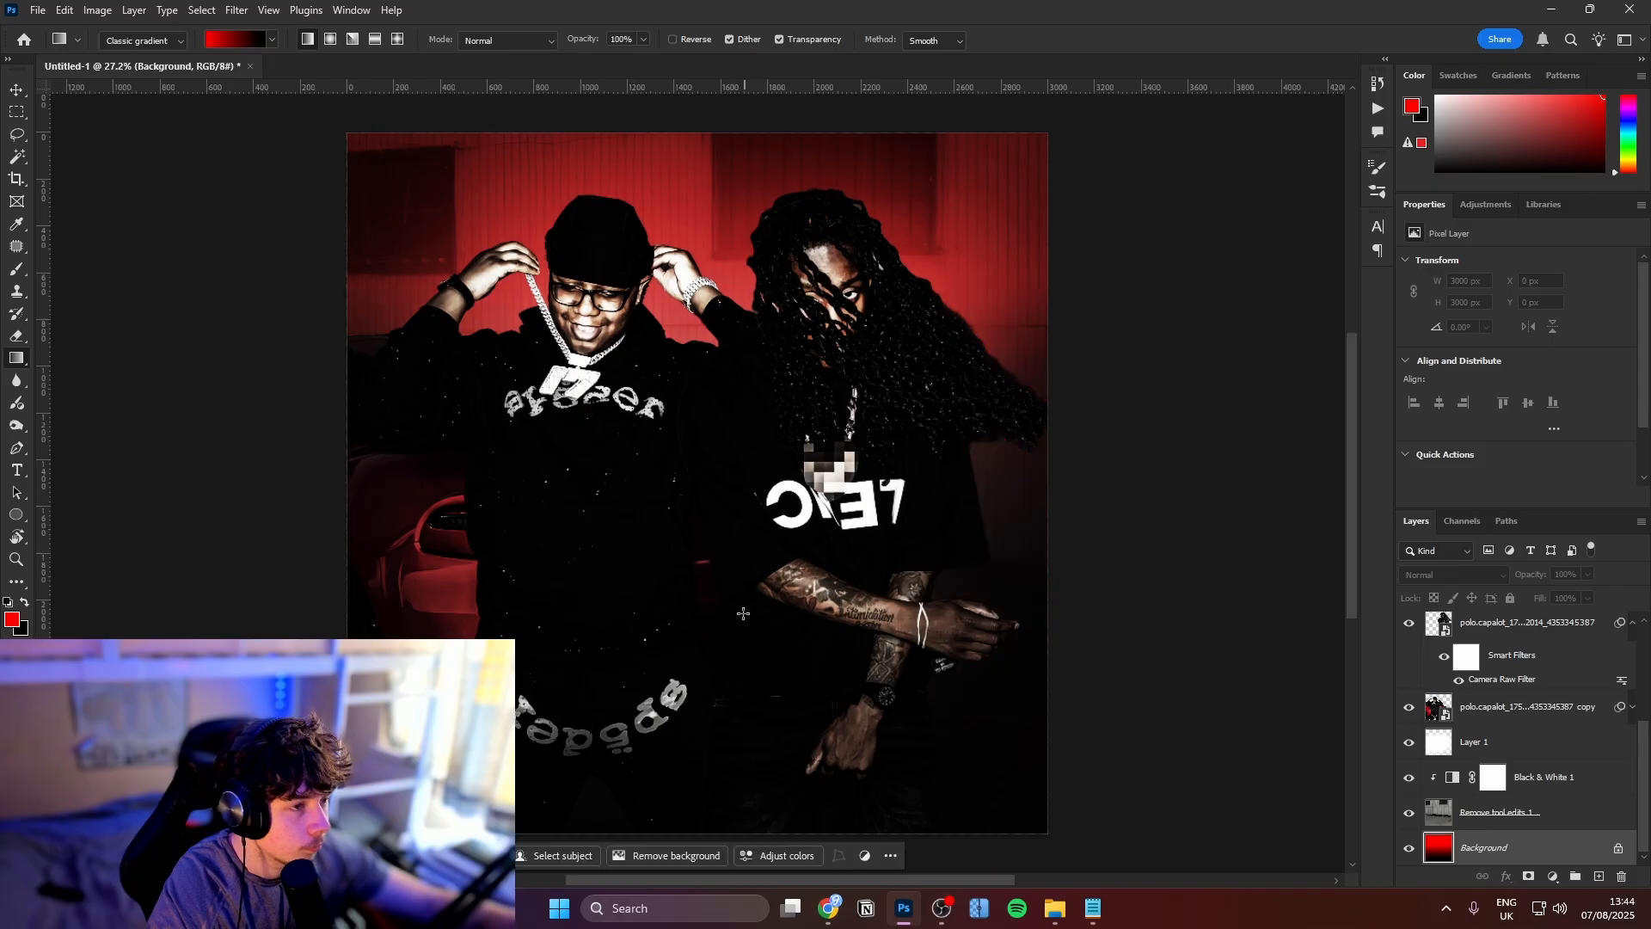
left_click_drag(663, 270, 718, 671)
left_click_drag(728, 614, 702, 75)
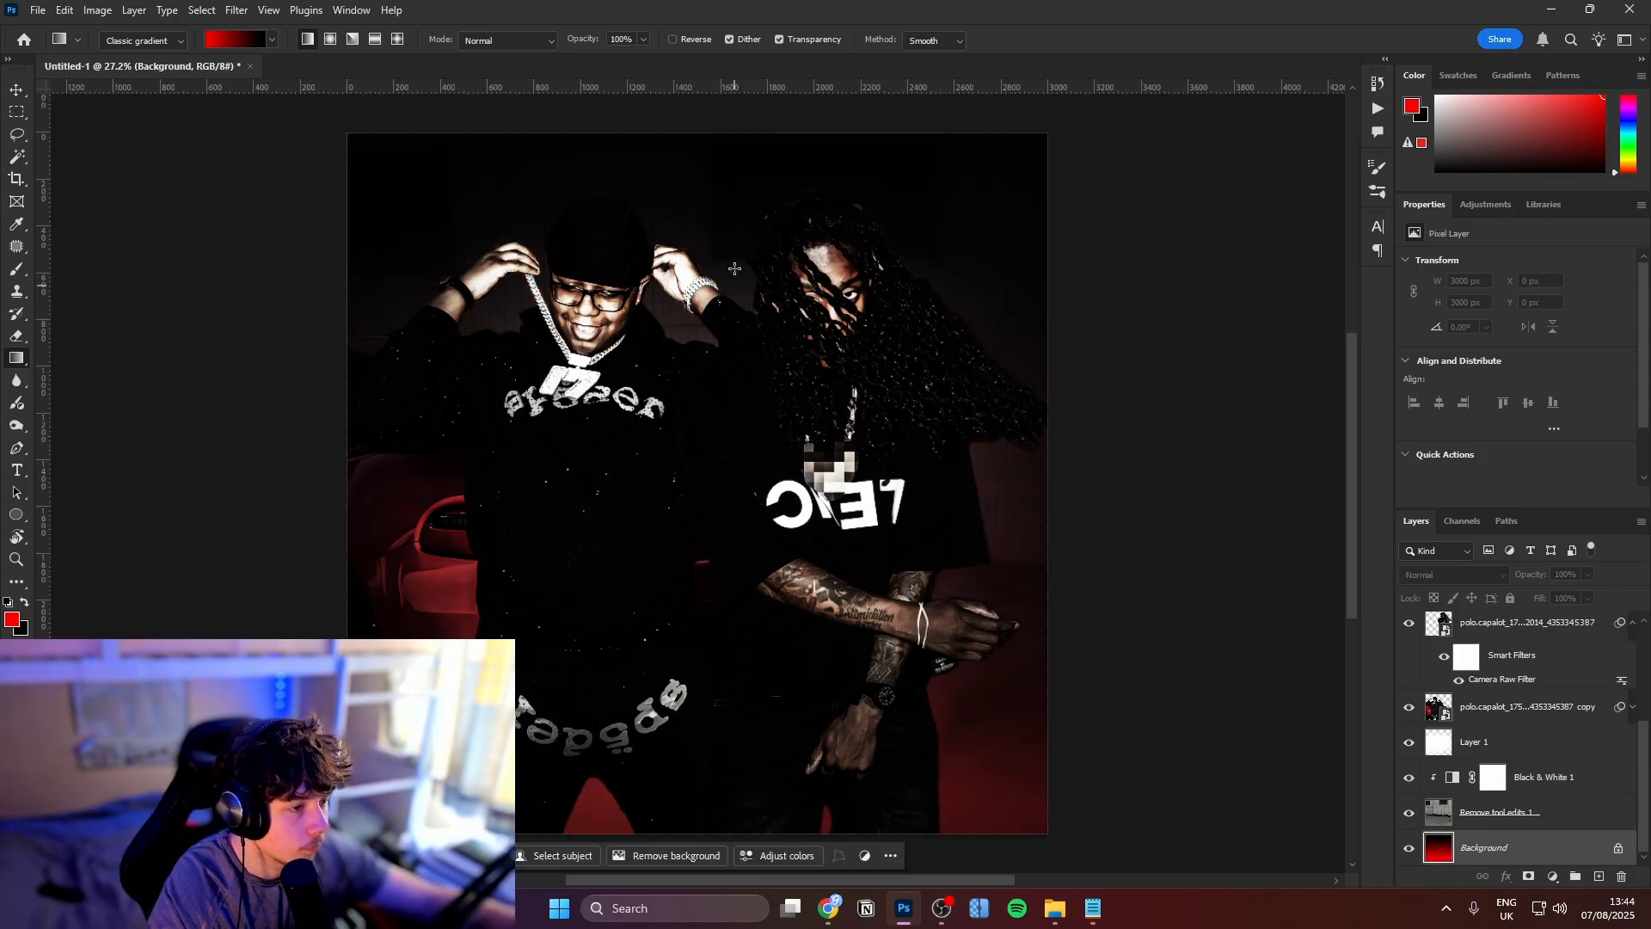
left_click_drag(728, 268, 739, 627)
left_click_drag(715, 737, 729, 47)
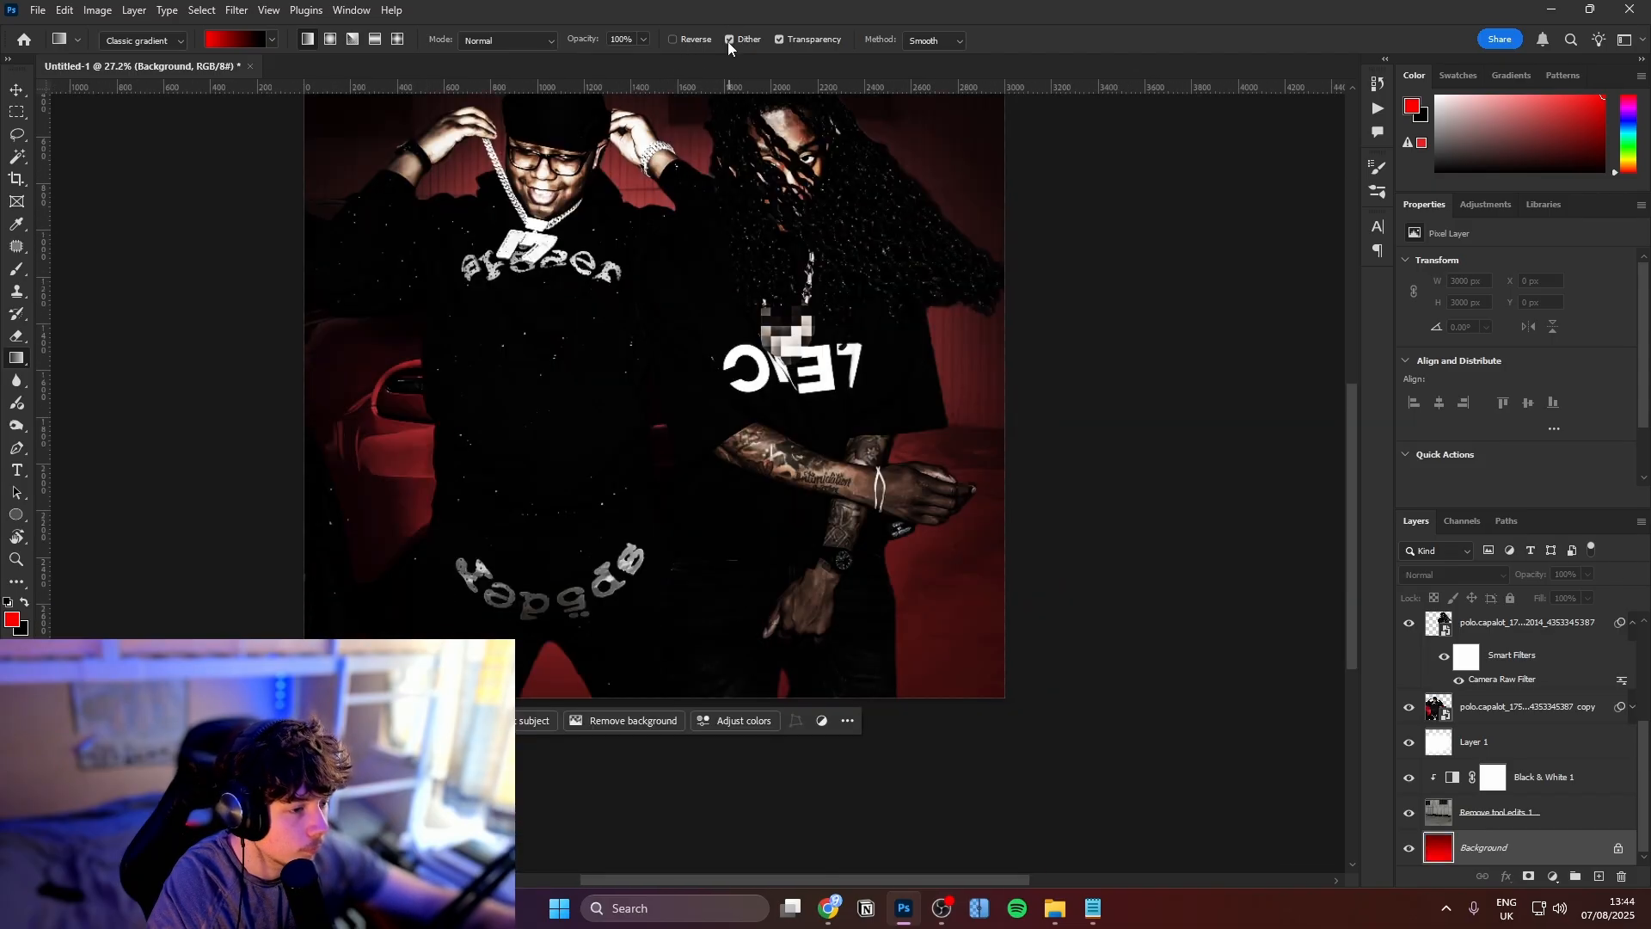
Redraw the linear red-to-black gradient on the Background layer with red at the base, and draw a reversed version with red at the top
left_click_drag(648, 453, 648, 182)
left_click_drag(666, 274, 736, 447)
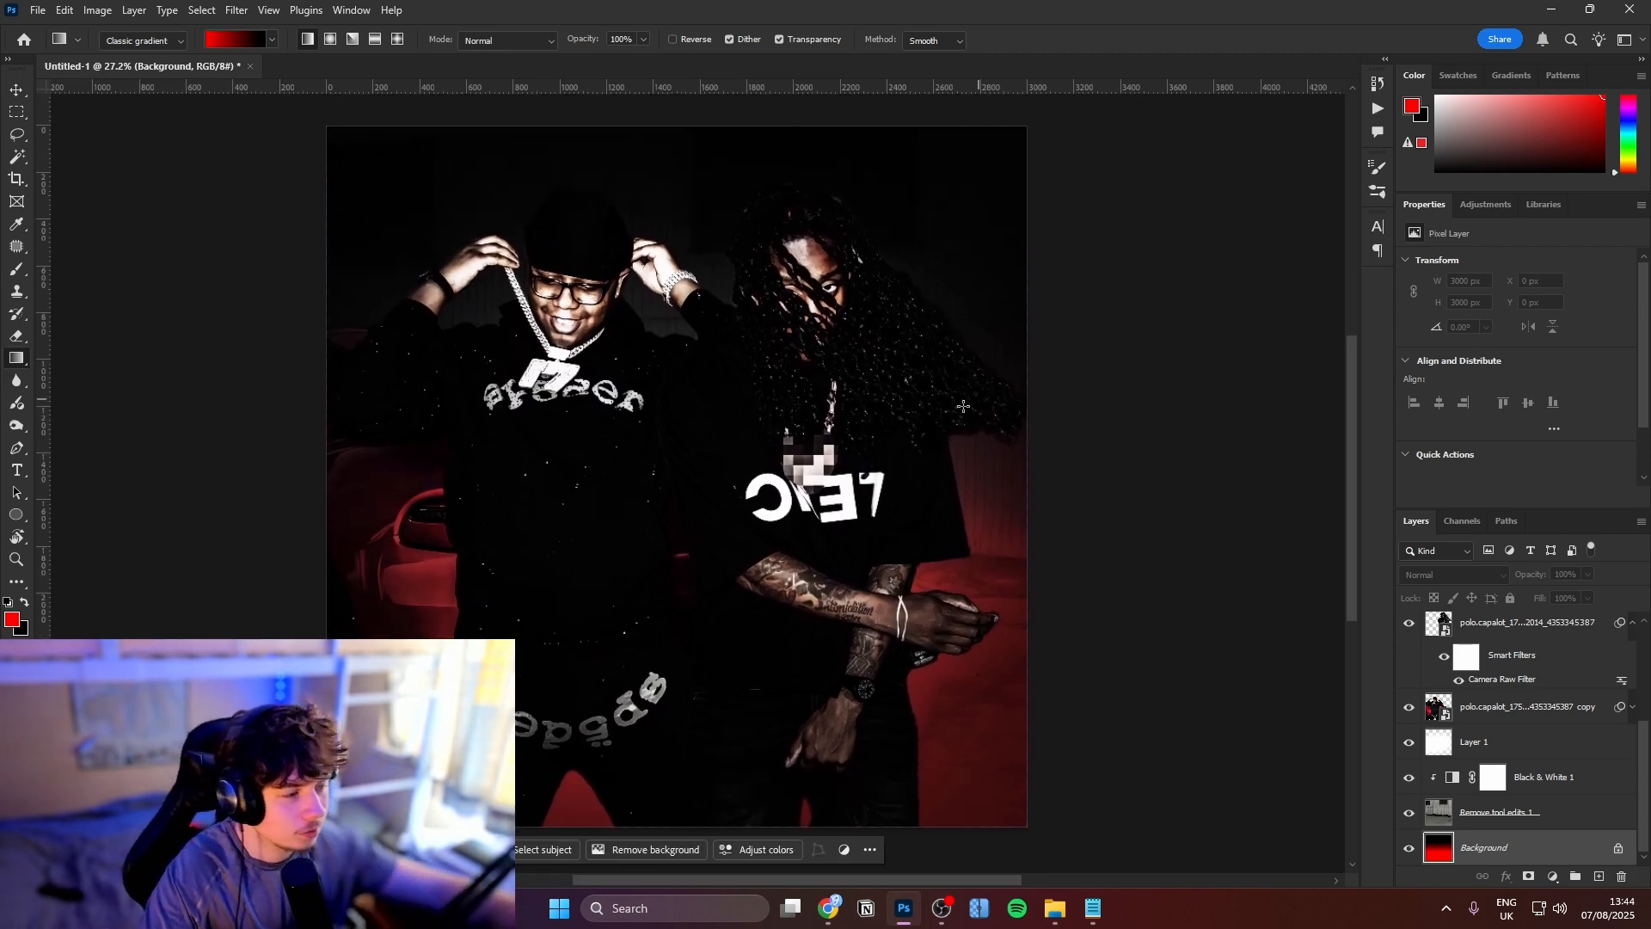
left_click_drag(682, 308, 668, 712)
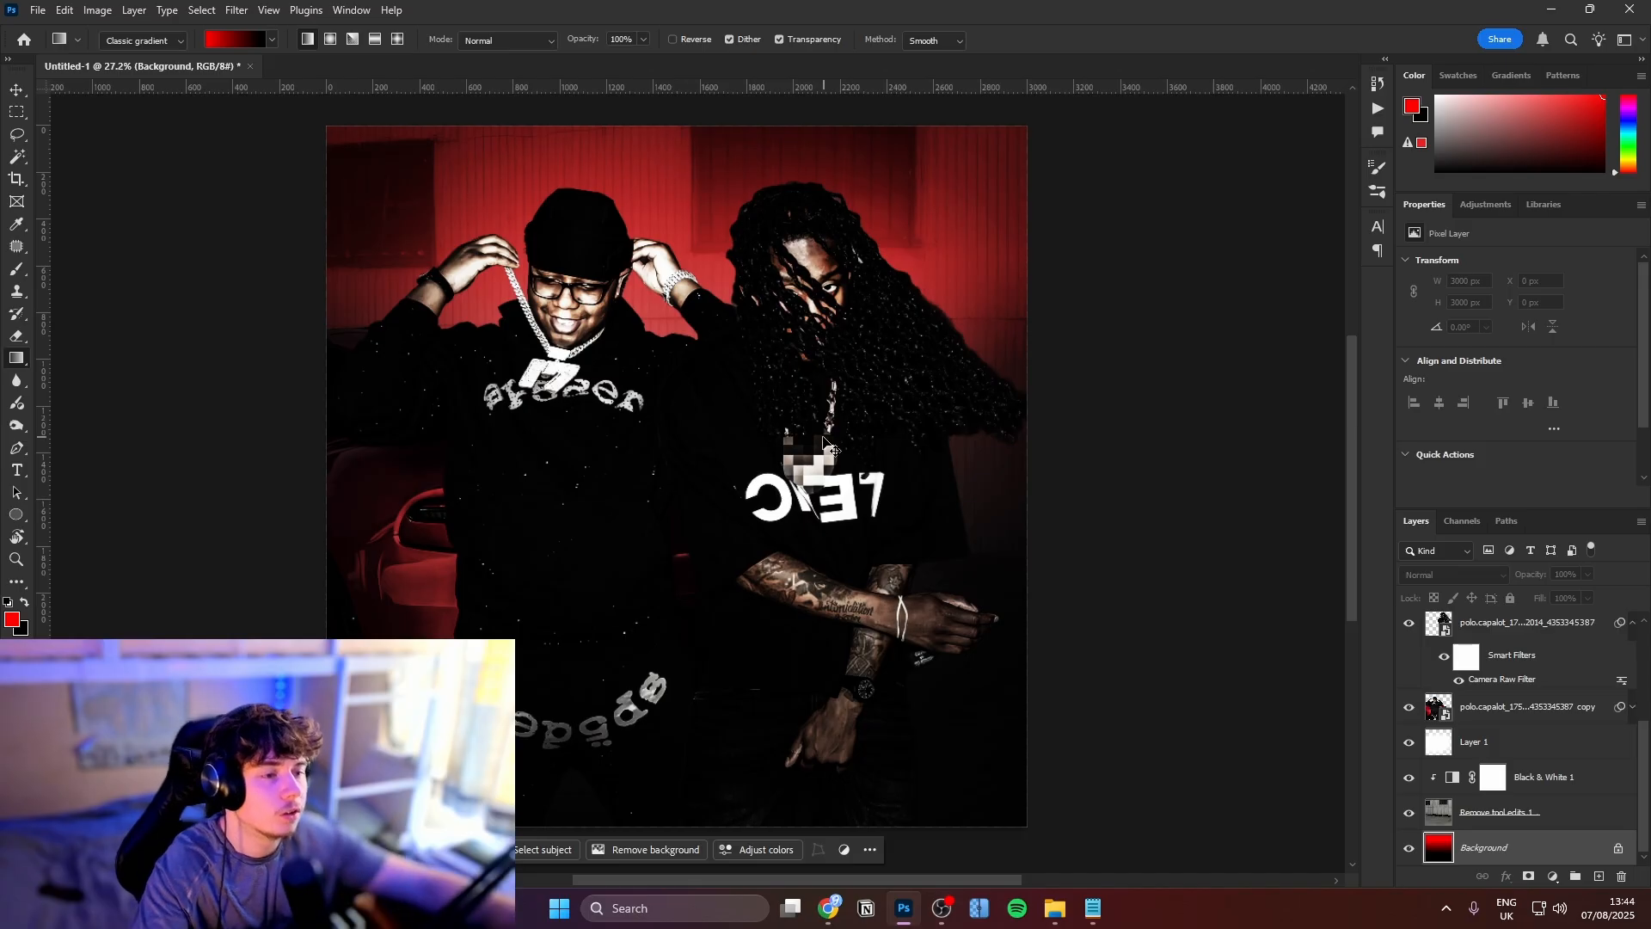
Compare both gradient directions, restore the red base, and unlock the Background layer, keeping the red-topped gradient as a hidden layer copy above it
key("ctrl+z")
key("ctrl+shift+z")
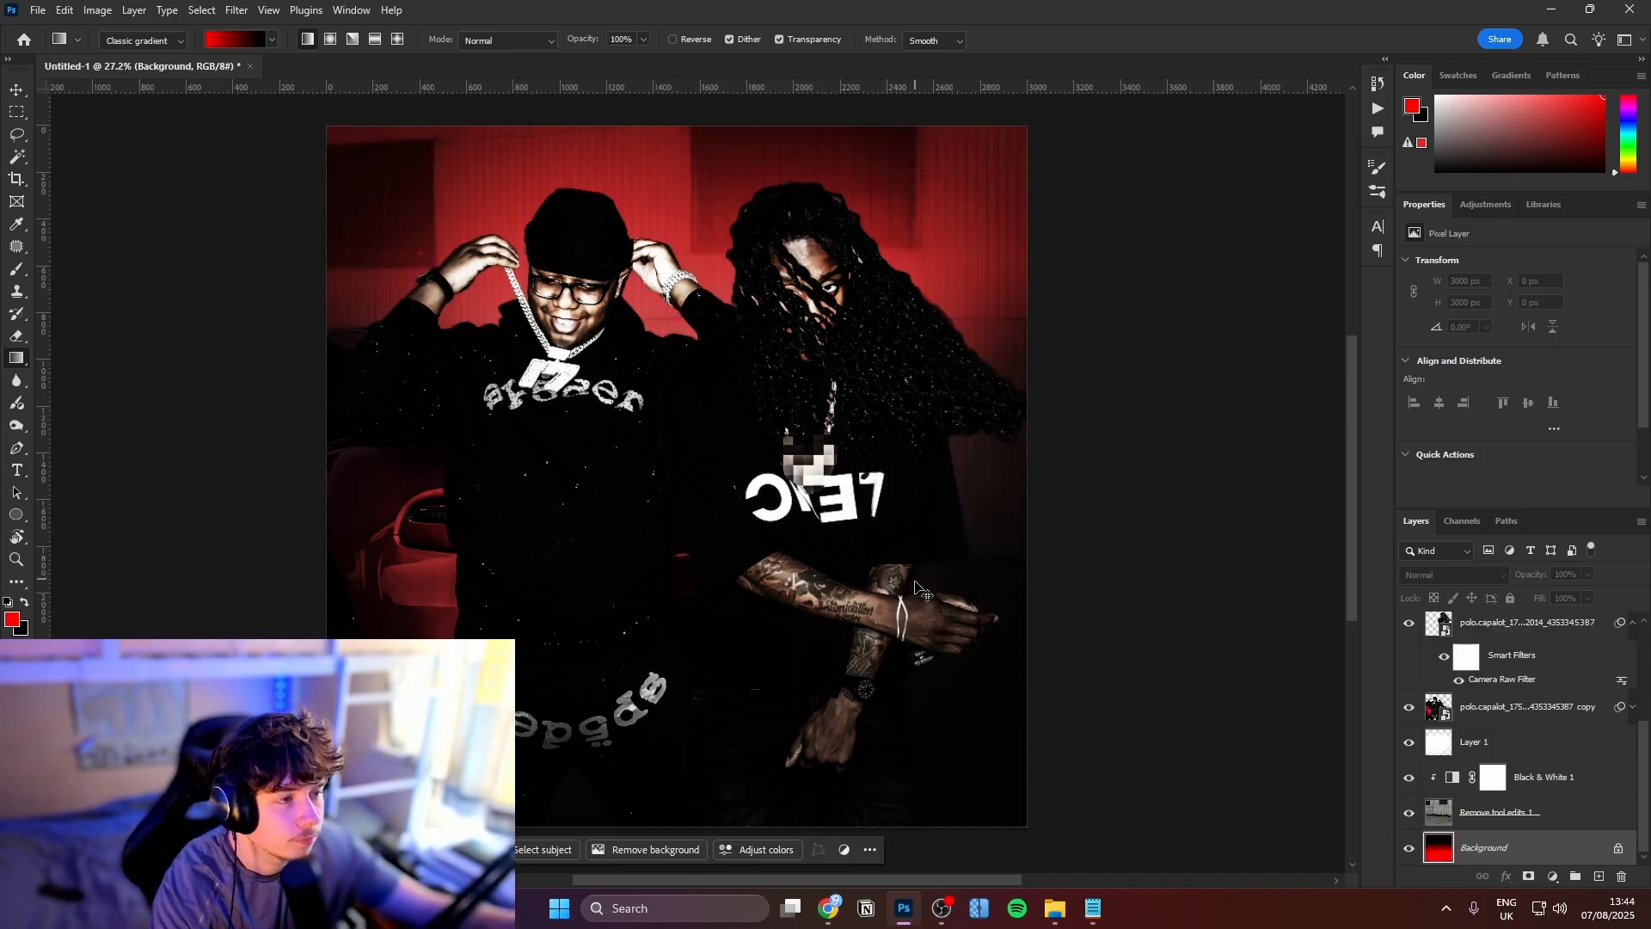
key("ctrl+z")
key("ctrl+shift+z")
key("ctrl+z")
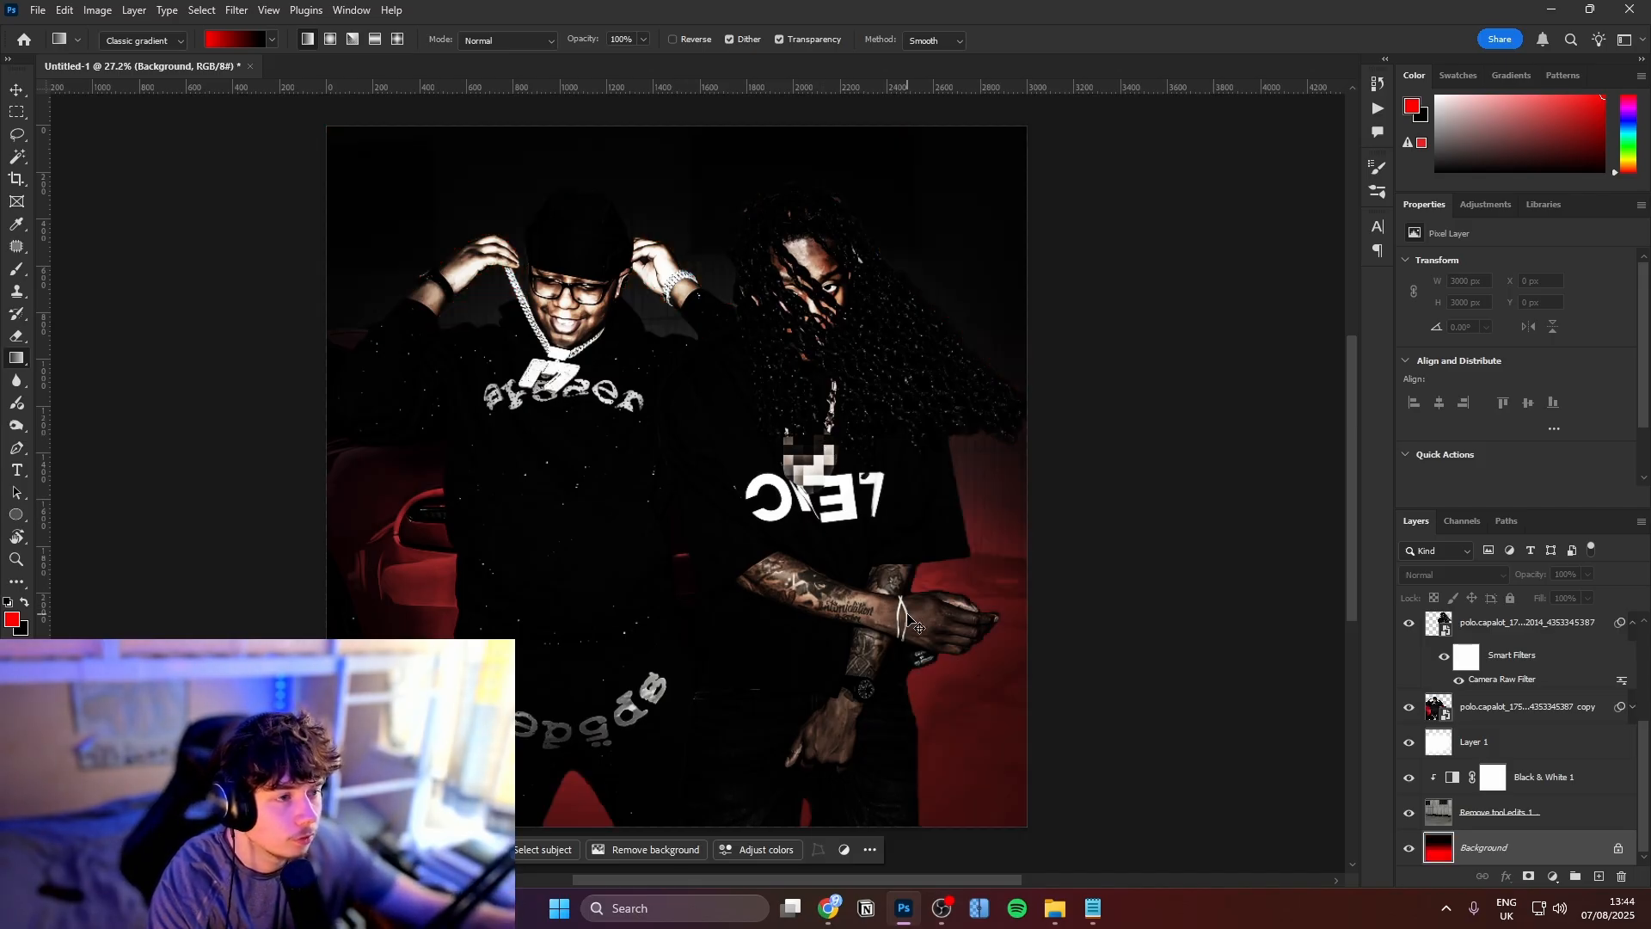
key("ctrl+shift+z")
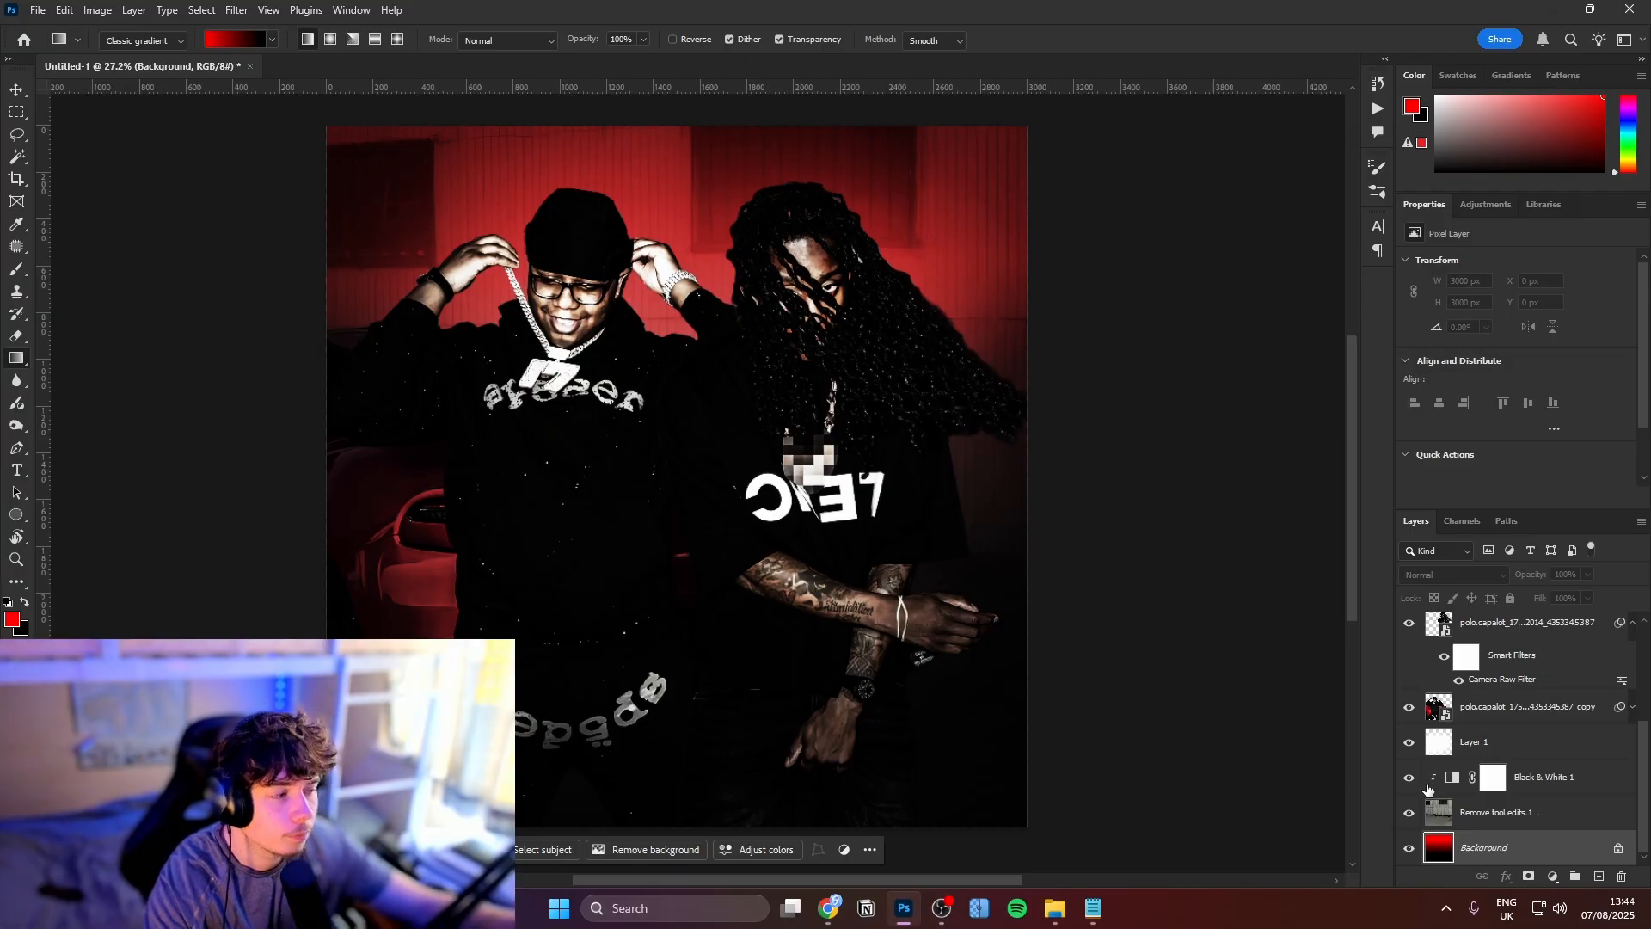
key("ctrl+z")
left_click(1615, 851)
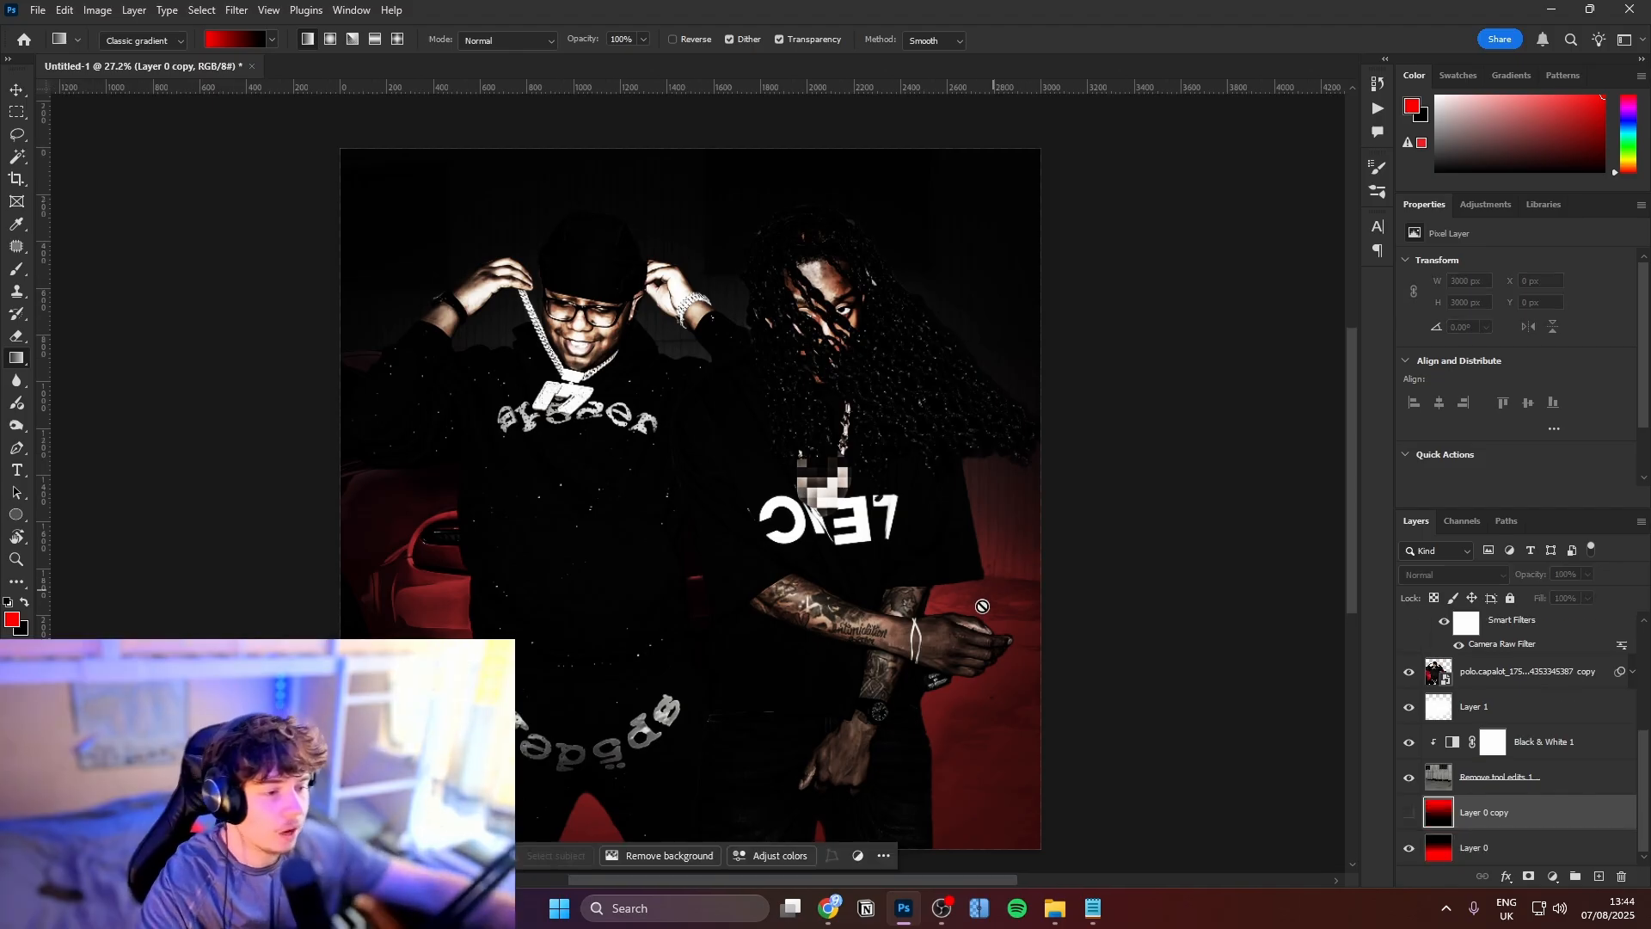
Add a new layer above the long-haired man's cutout, clipped to it, ready for painting with the Brush tool
key("b")
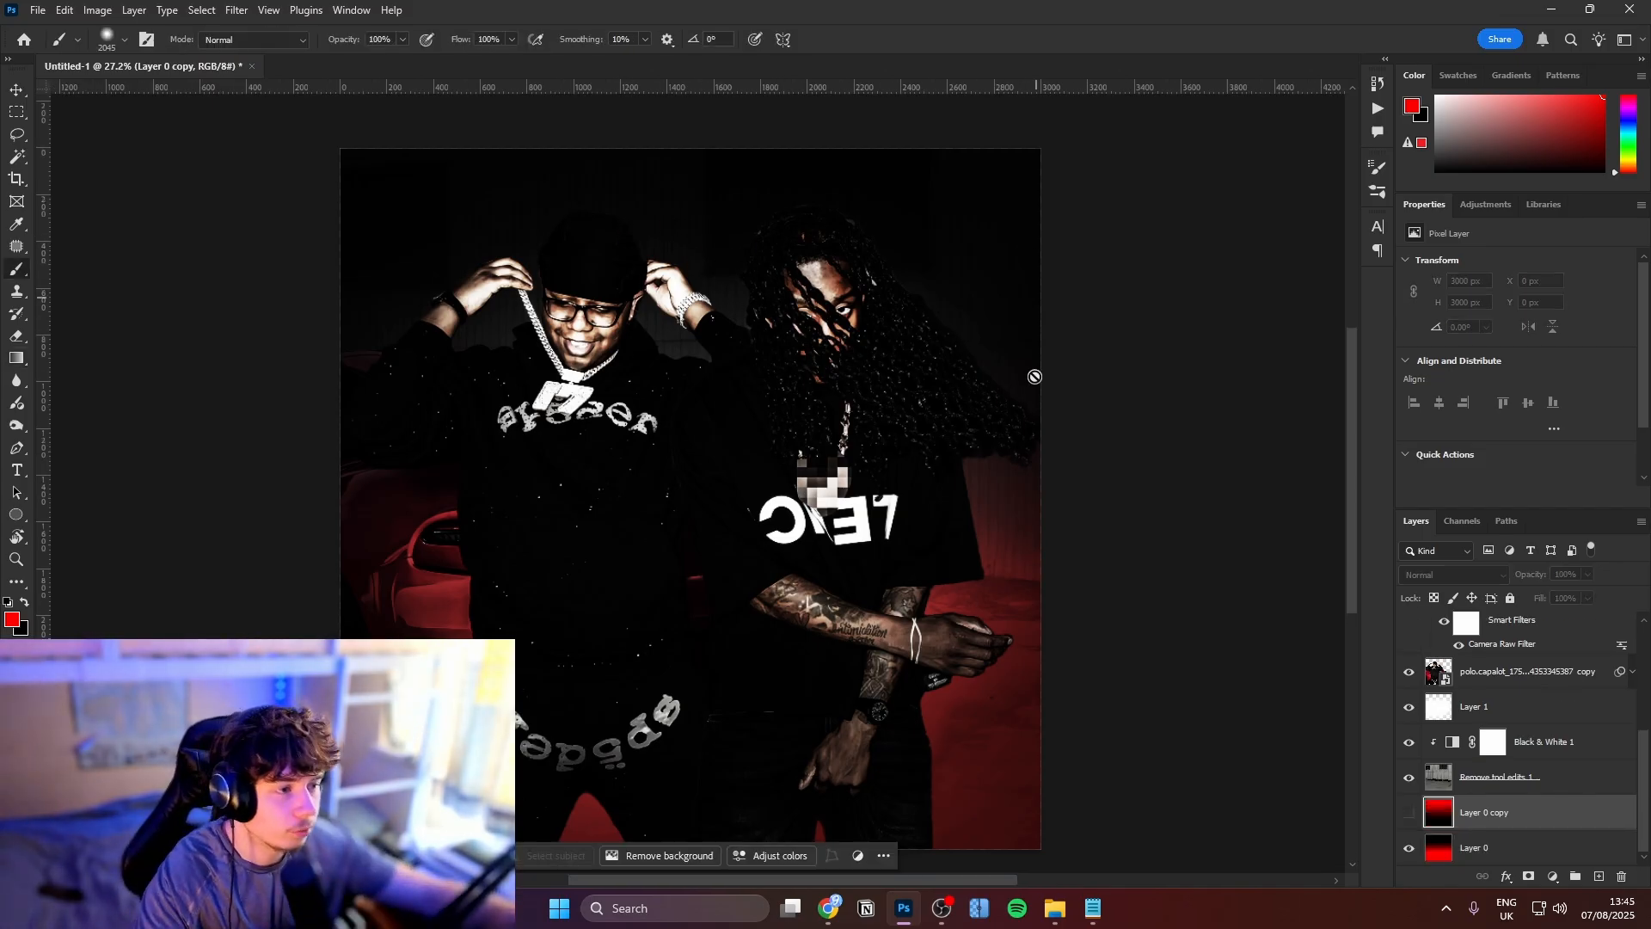
scroll(1518, 813, "up", 5)
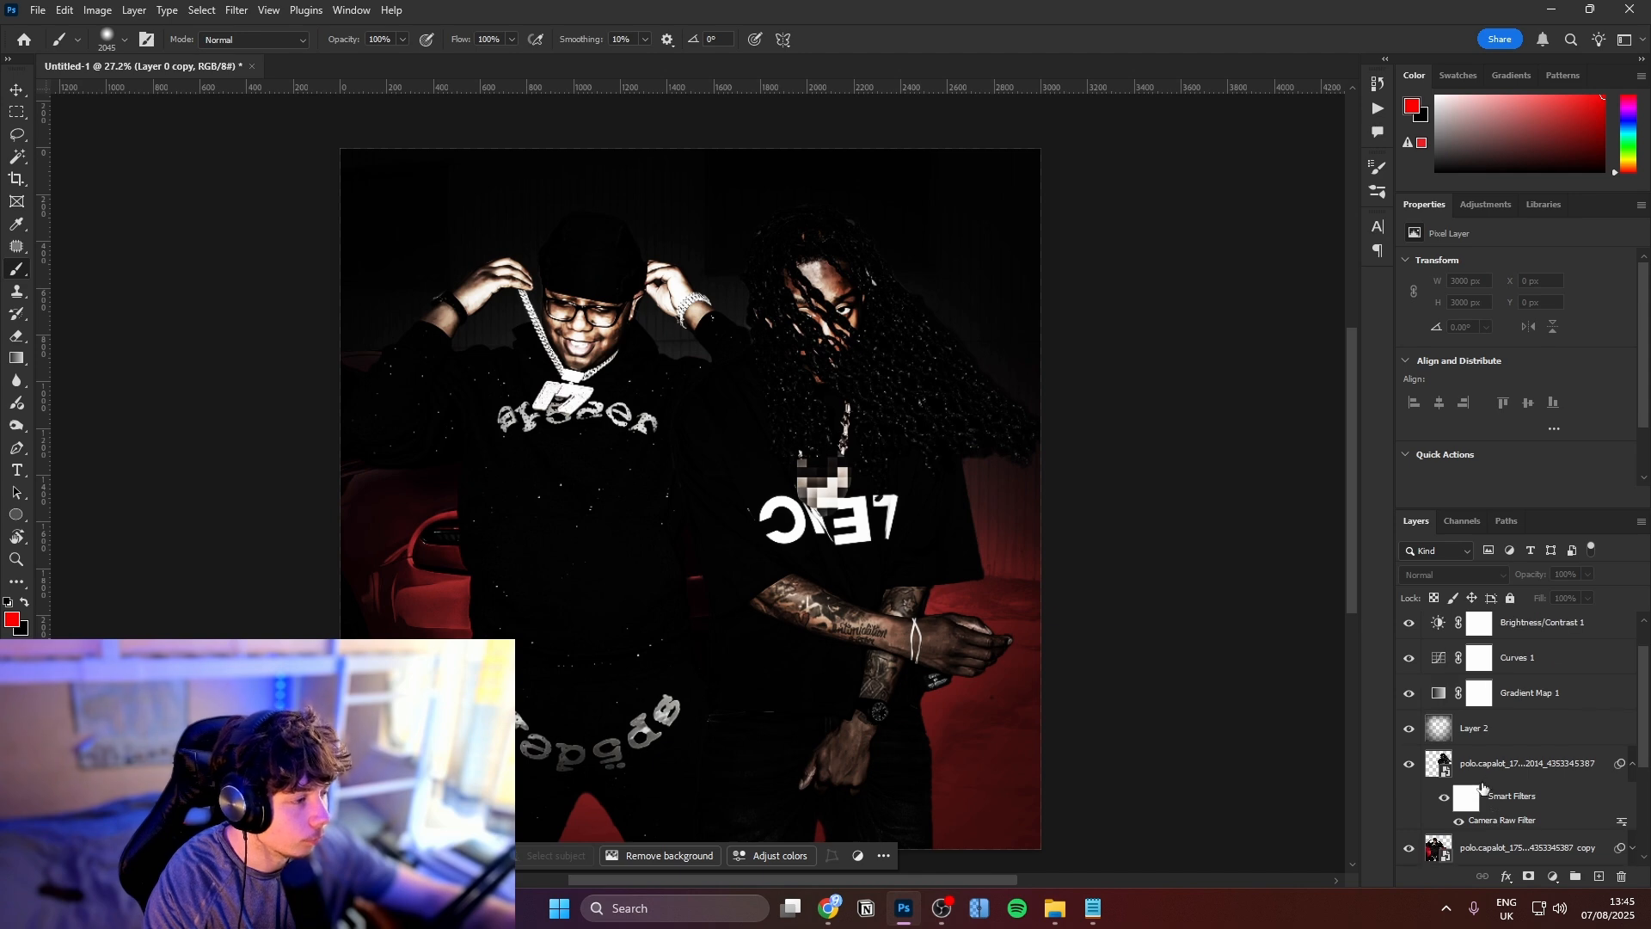
left_click(1480, 774)
left_click(1599, 878)
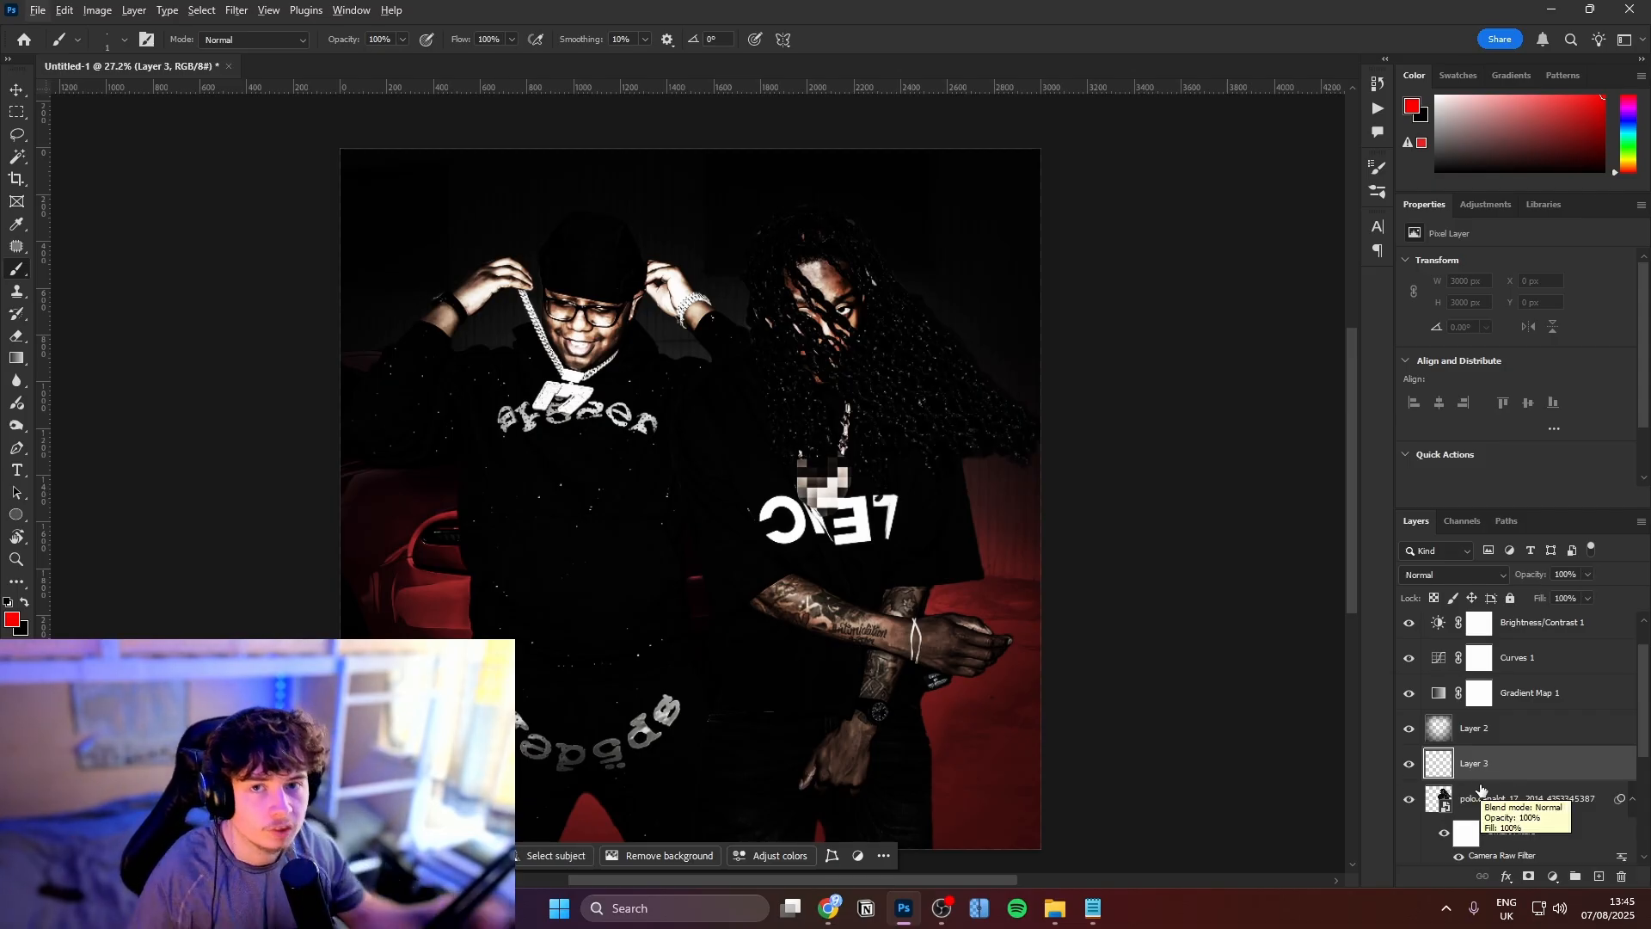
key("Delete")
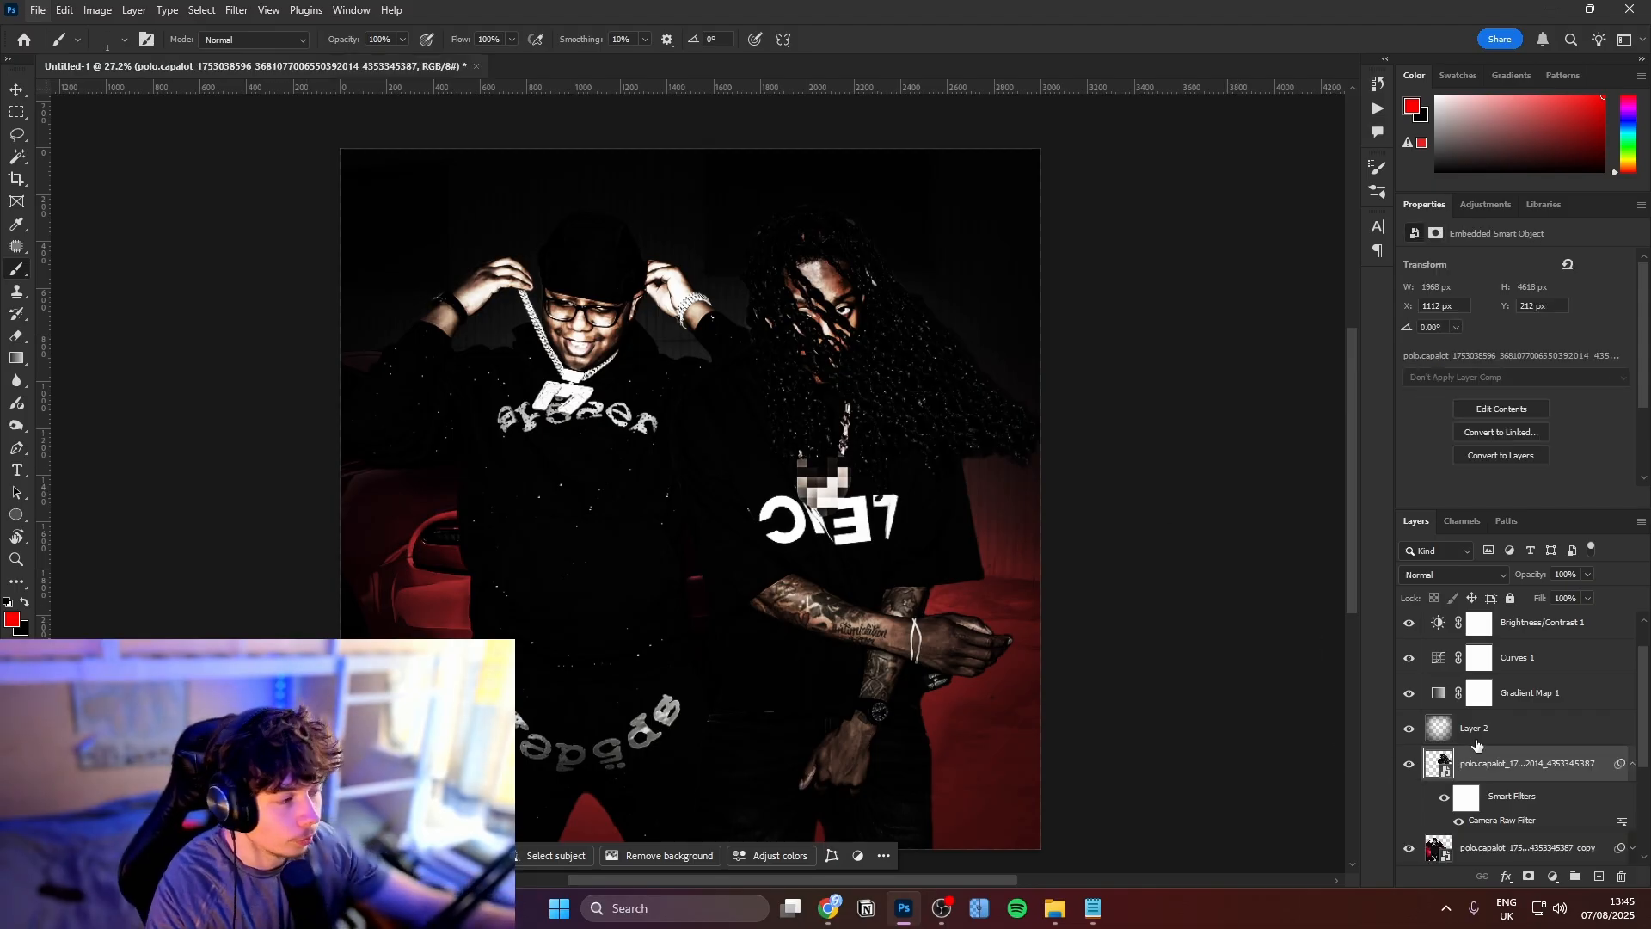
left_click(1599, 876)
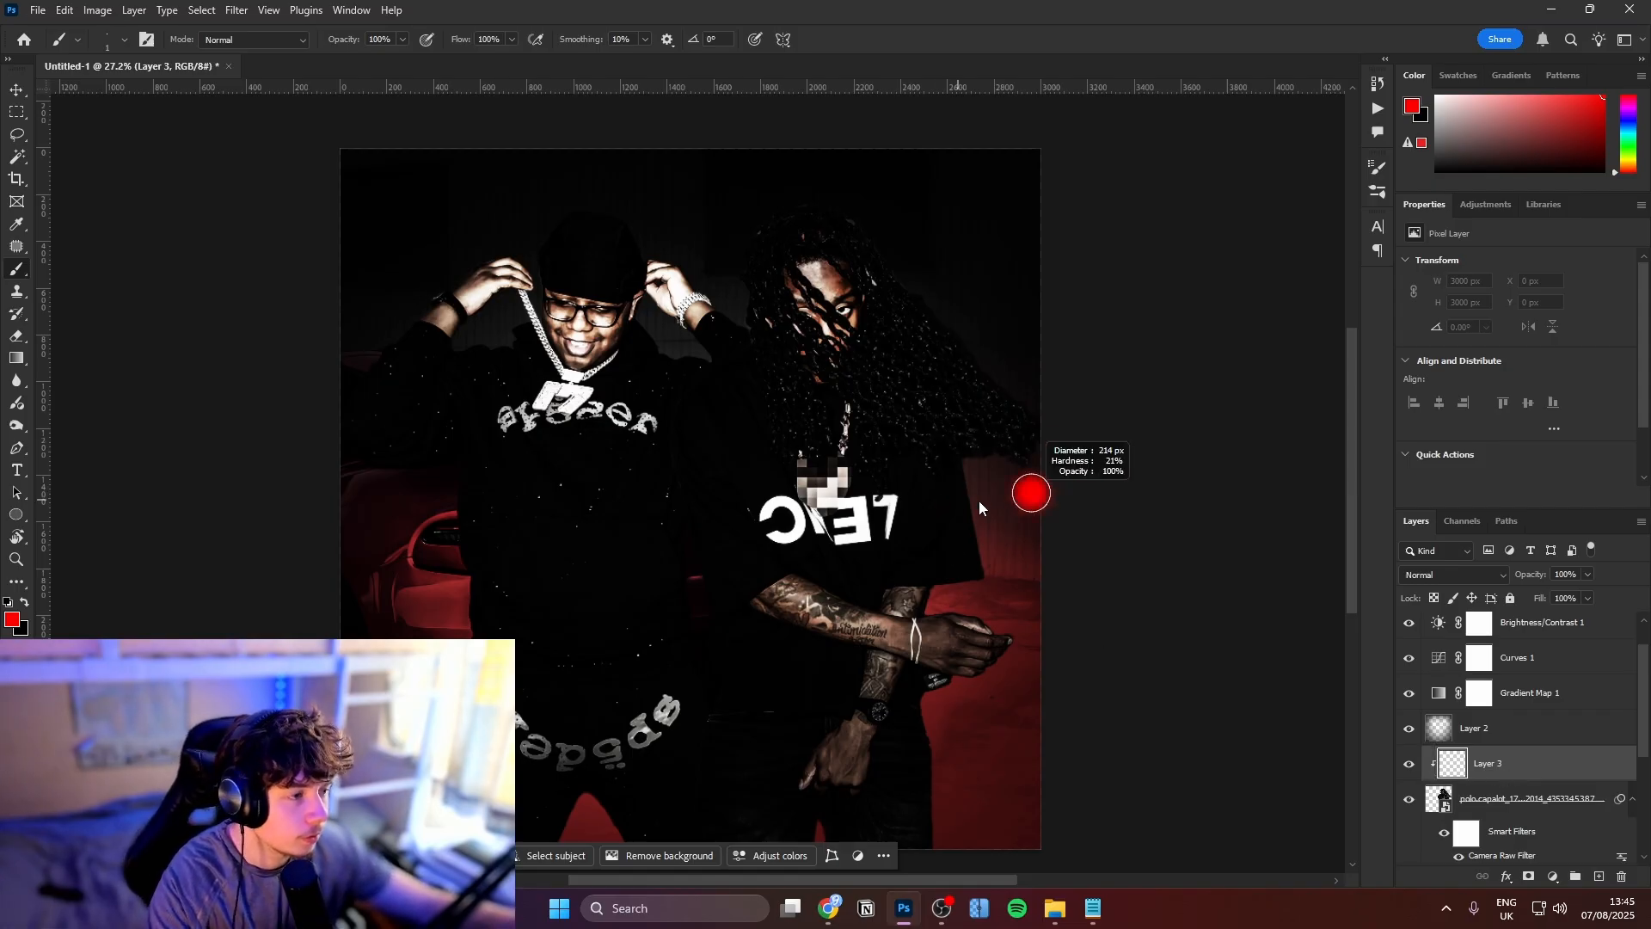
Paint a red edge glow down the long-haired man's trousers with a soft 250 px brush and set the layer's blend mode to Linear Dodge (Add)
left_click_drag(978, 500, 970, 499)
mouse_move(988, 596)
left_mouse_down()
mouse_move(1047, 601)
mouse_move(1091, 559)
left_mouse_up()
left_click_drag(1078, 513, 1067, 317)
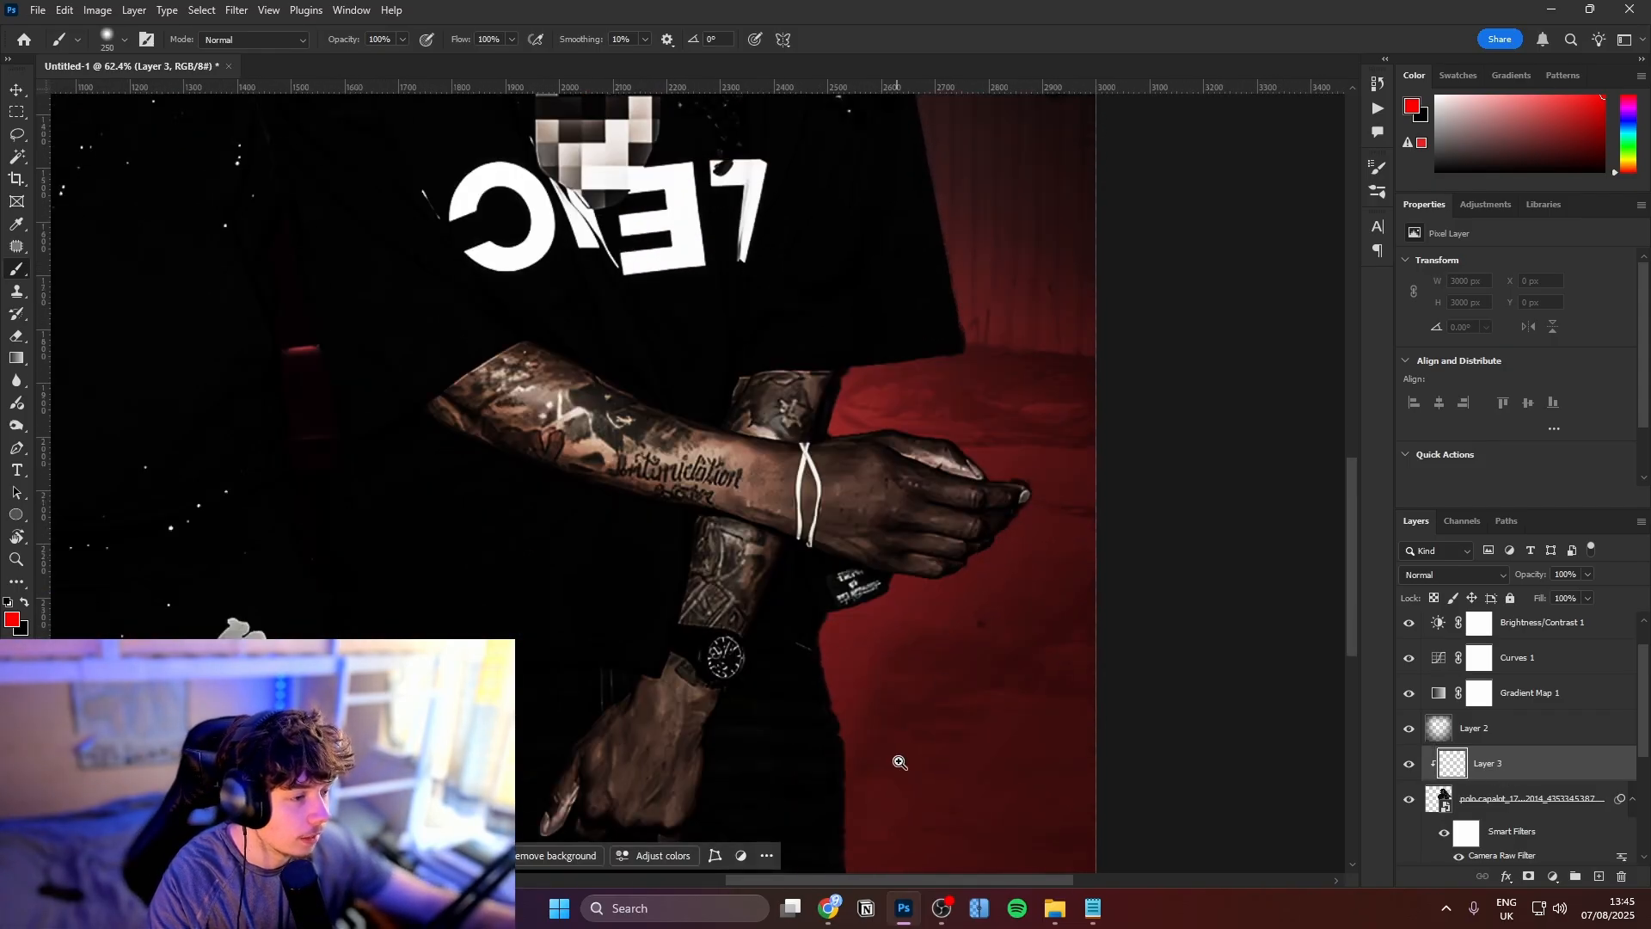
left_click_drag(944, 710, 964, 526)
left_click_drag(916, 672, 962, 679)
left_click_drag(966, 779, 963, 619)
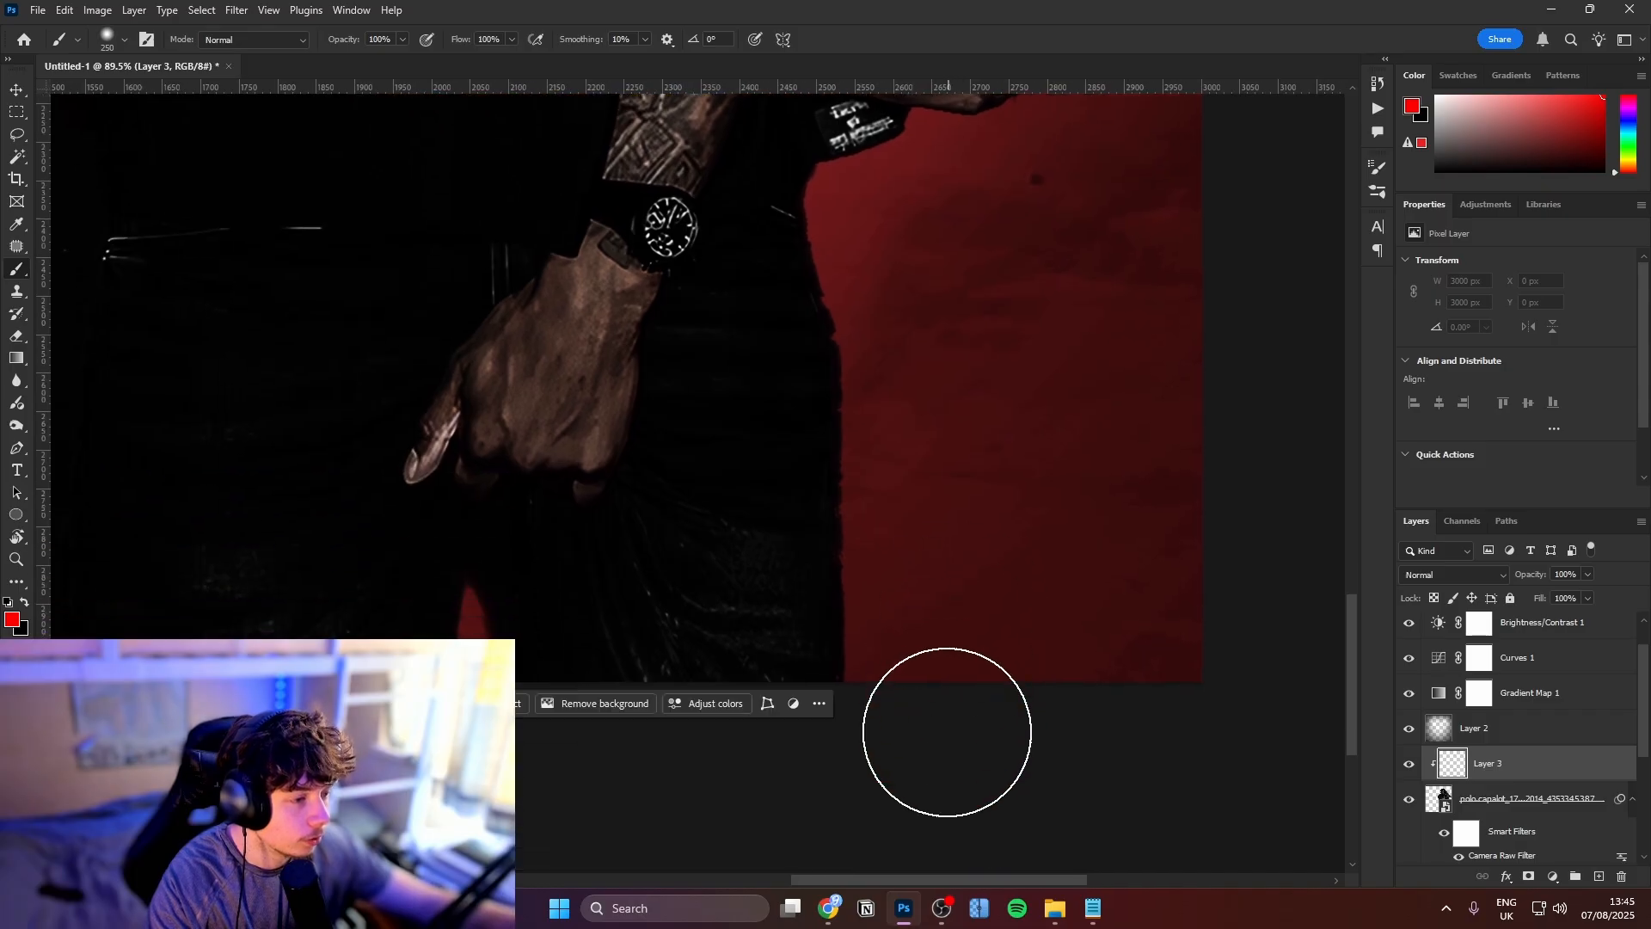
mouse_move(947, 732)
left_mouse_down()
mouse_move(925, 499)
mouse_move(931, 692)
mouse_move(931, 509)
mouse_move(938, 600)
mouse_move(915, 636)
mouse_move(941, 478)
mouse_move(946, 439)
left_mouse_up()
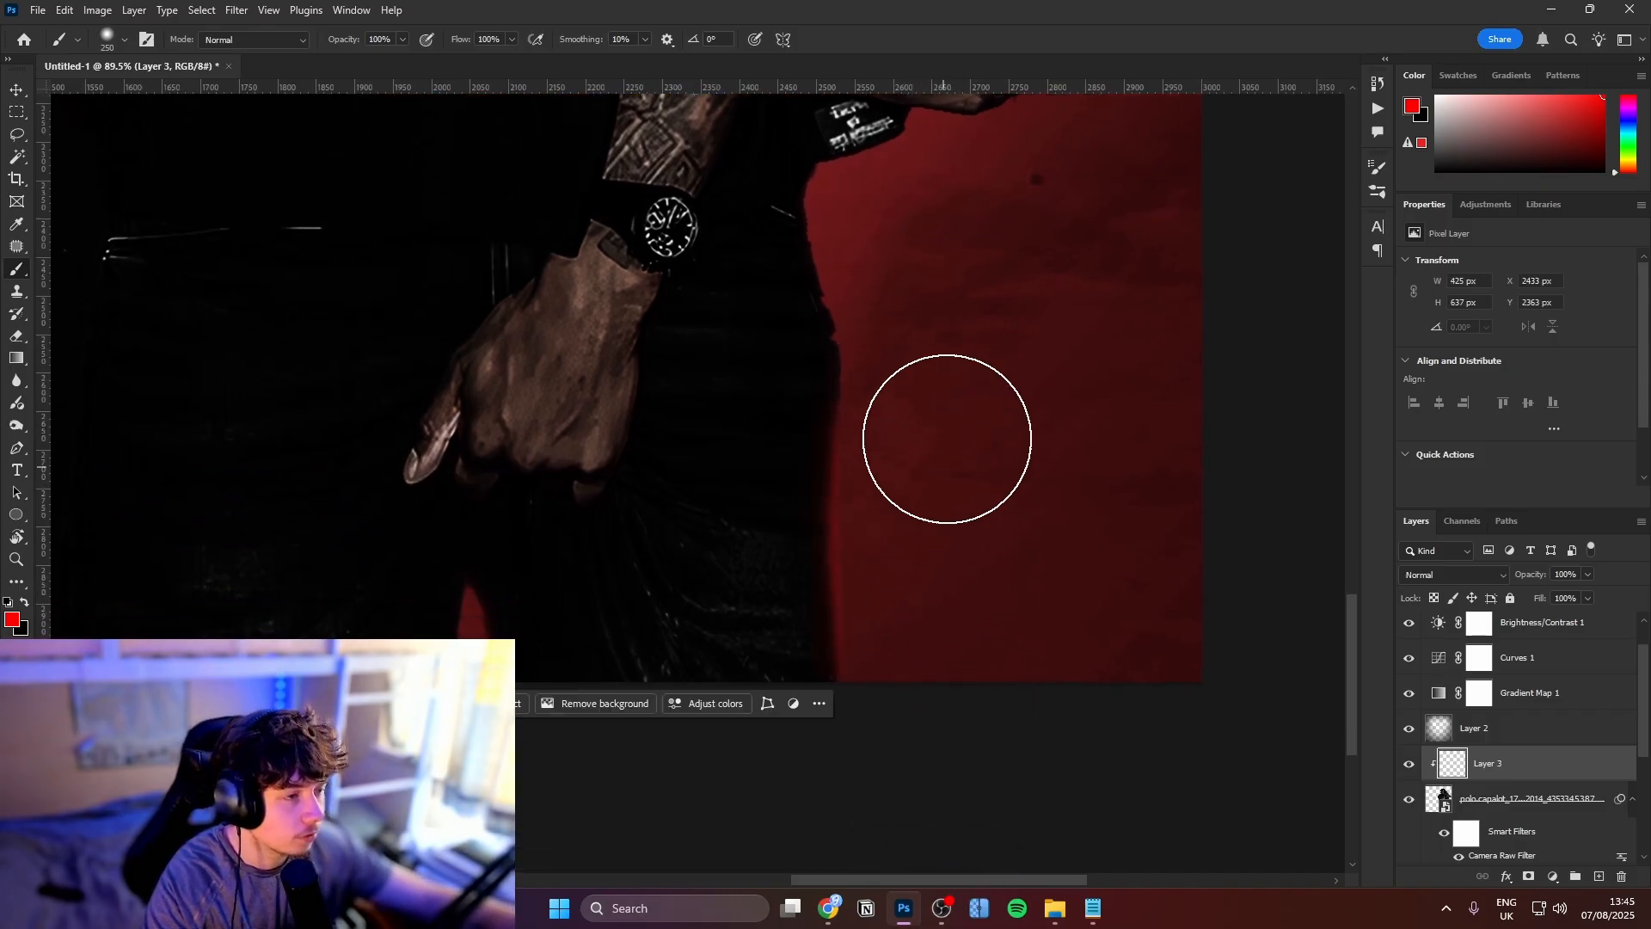
left_click(1434, 574)
left_click(1452, 595)
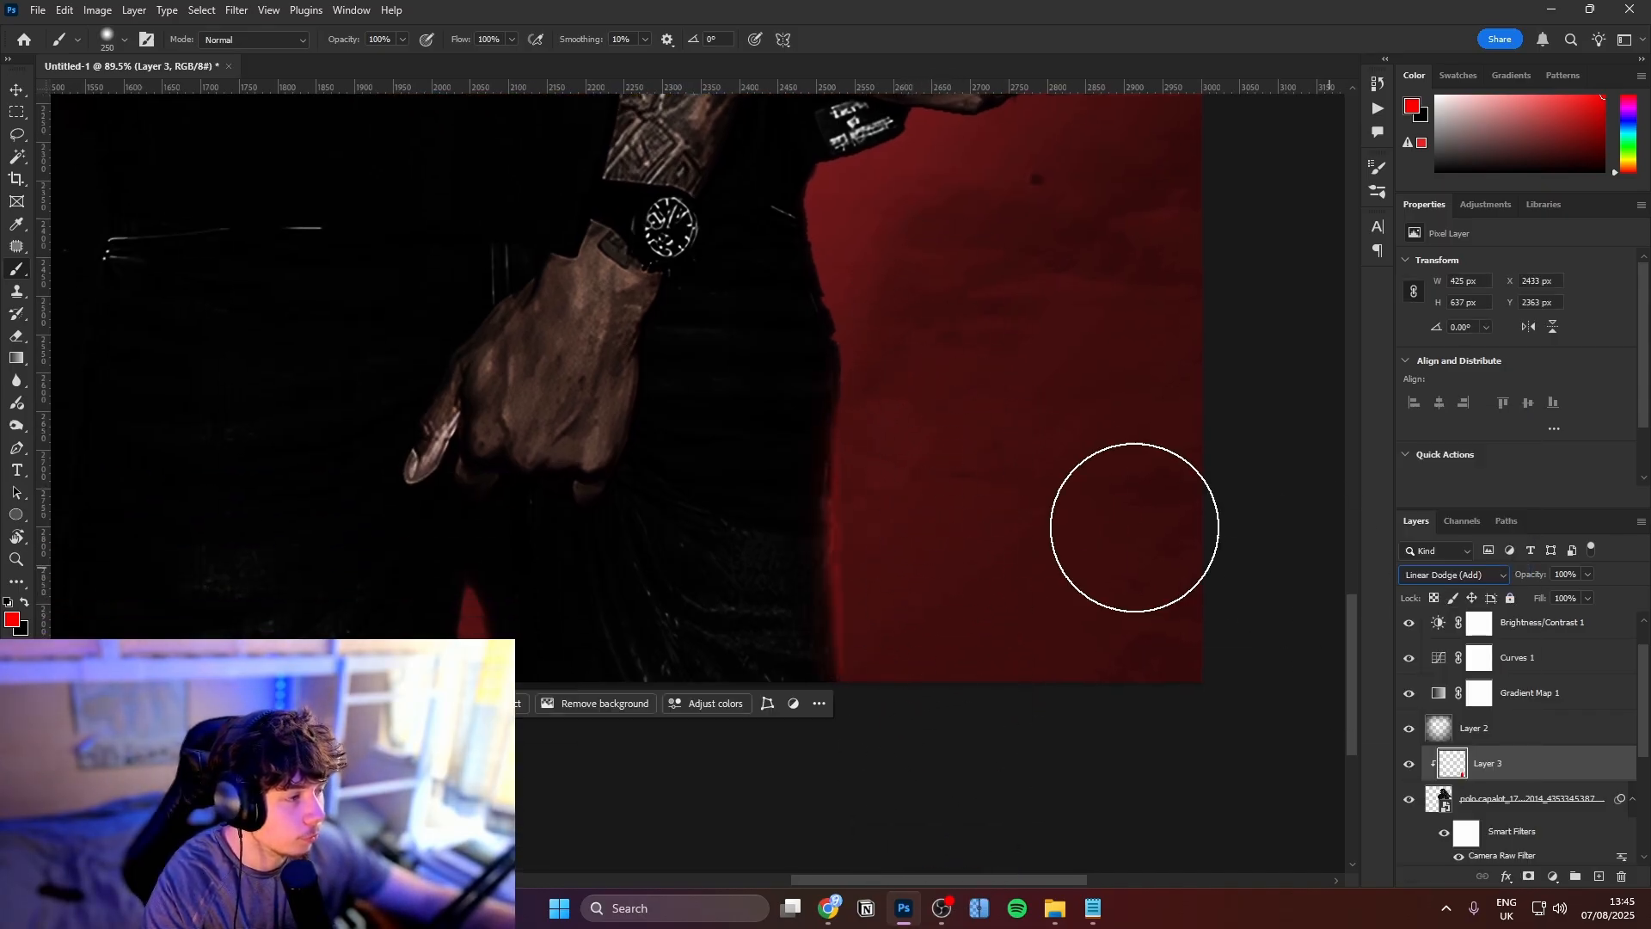
Paint a soft red rim light along the long-haired man's outstretched hand and fingers with the 250 px brush
mouse_move(1015, 568)
left_mouse_down()
mouse_move(965, 545)
mouse_move(929, 251)
mouse_move(869, 192)
mouse_move(937, 340)
mouse_move(966, 601)
mouse_move(980, 516)
mouse_move(1091, 498)
mouse_move(1216, 376)
mouse_move(1197, 375)
left_mouse_up()
left_click_drag(1194, 291, 1162, 507)
mouse_move(1098, 424)
left_mouse_down()
mouse_move(1095, 405)
mouse_move(992, 408)
left_mouse_up()
Reduce the brush to 67 px and paint red rim light along the shirt hem and the forearm edge above the wrist
right_click(1041, 410, "alt")
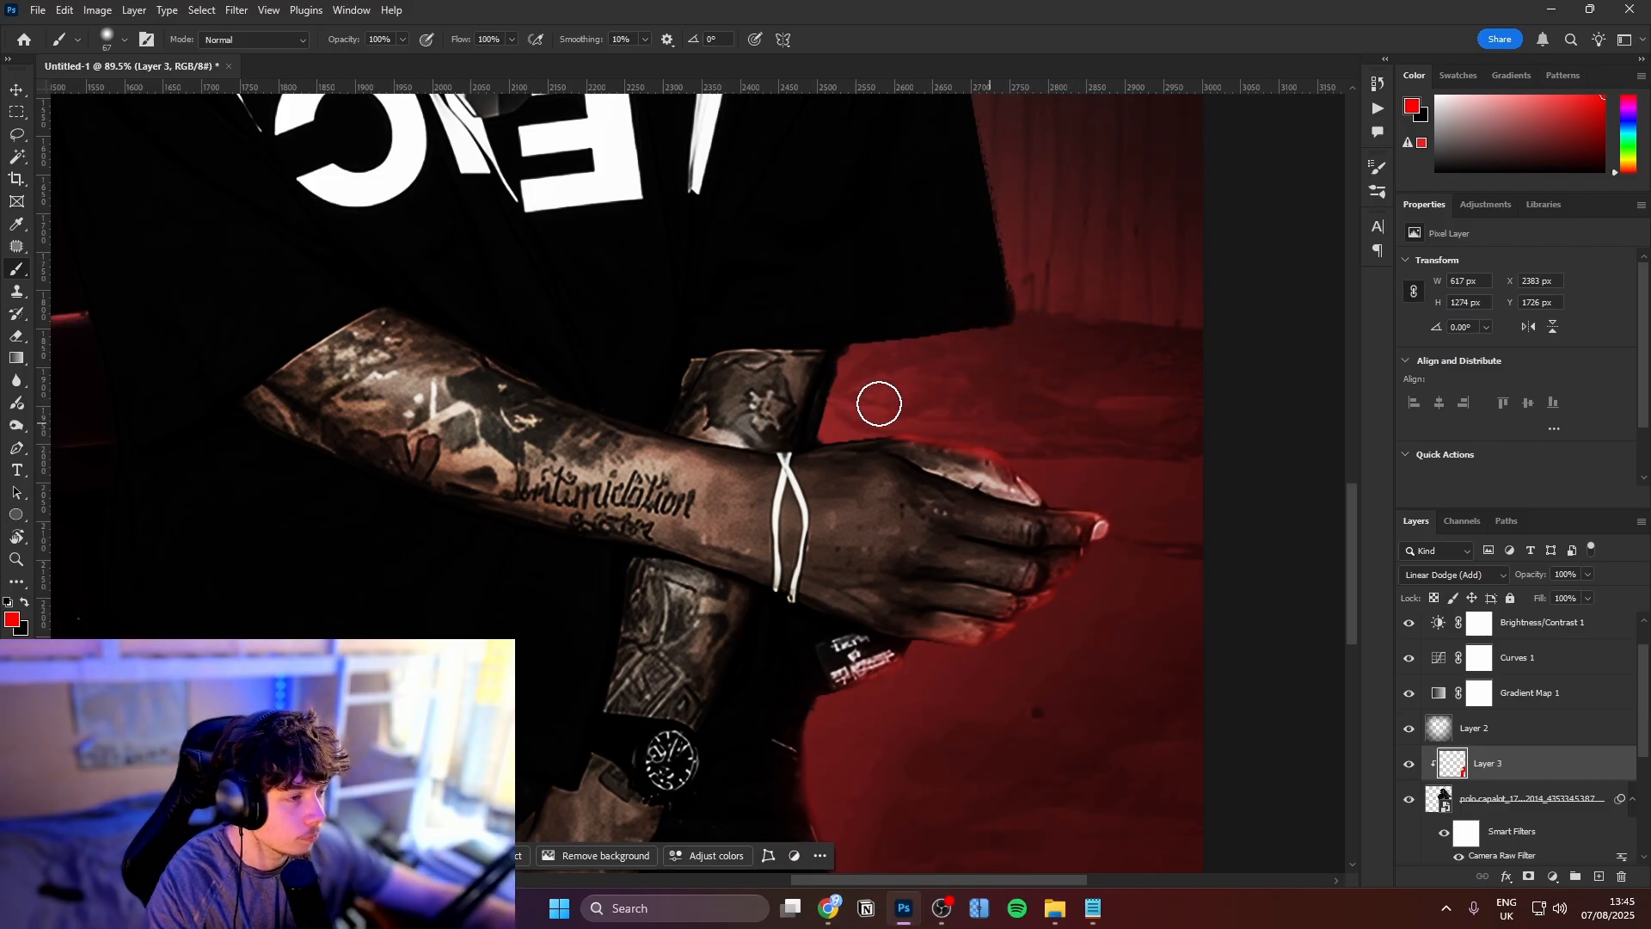
scroll(881, 401, "up", 5)
mouse_move(849, 417)
left_mouse_down()
mouse_move(712, 440)
mouse_move(724, 455)
mouse_move(761, 376)
mouse_move(713, 478)
mouse_move(818, 287)
left_mouse_up()
scroll(818, 287, "up", 3)
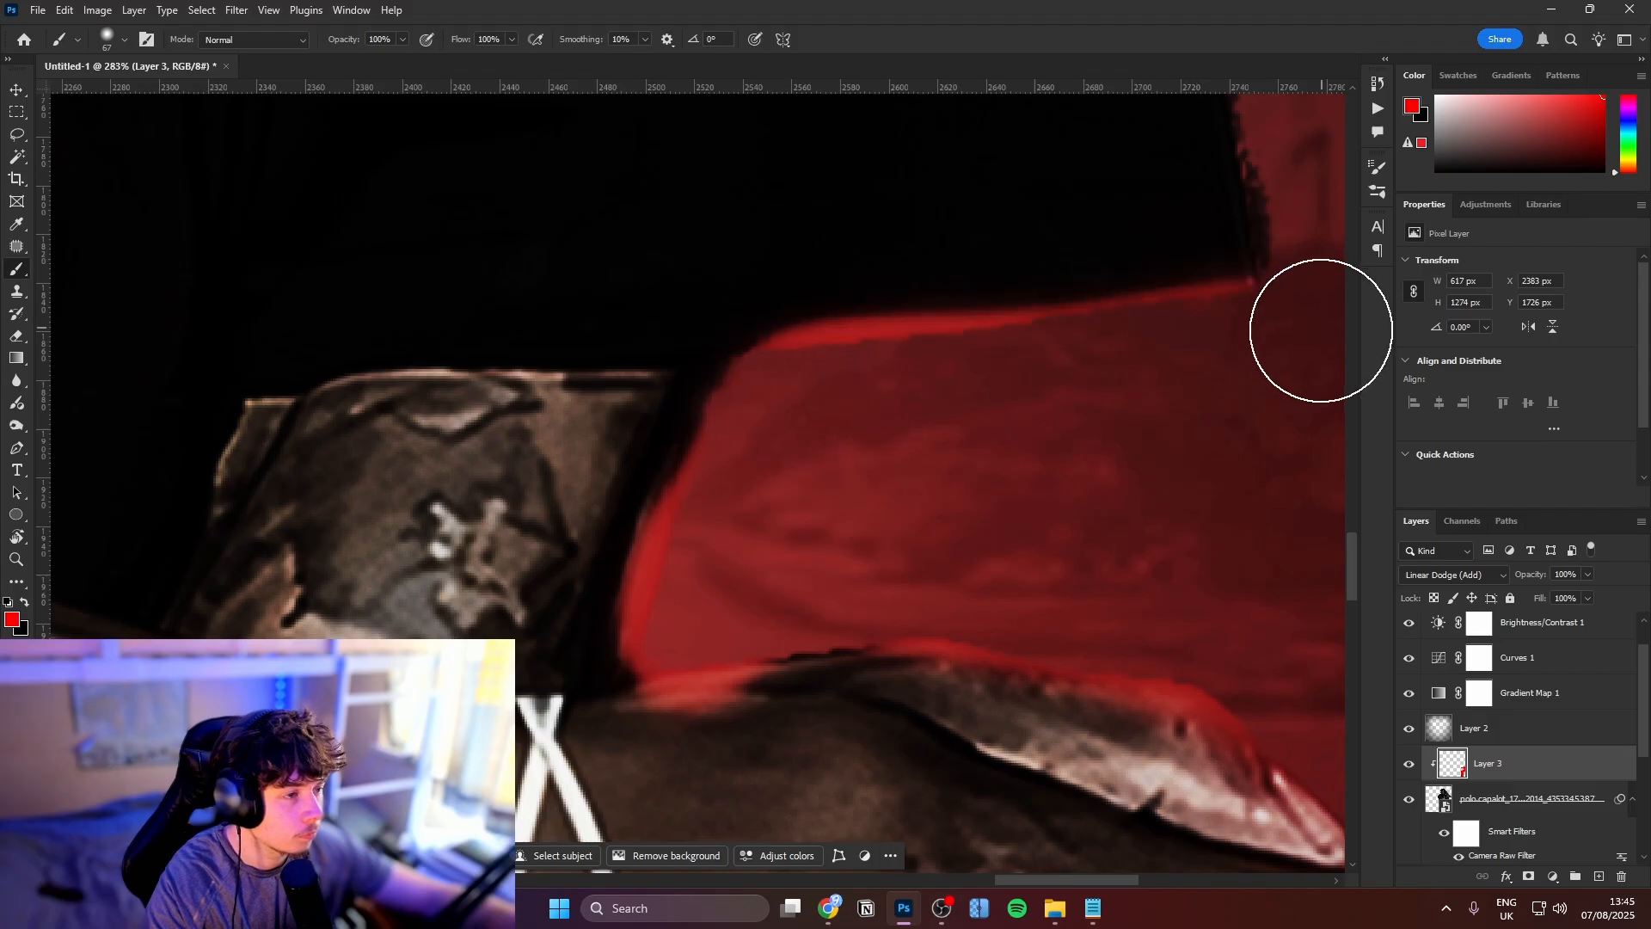
Paint red rim light up the shirt's outer side edge with a 107 px brush and lower the layer's fill to 65%
mouse_move(1307, 335)
left_mouse_down()
mouse_move(943, 461)
mouse_move(950, 391)
mouse_move(788, 611)
left_mouse_up()
scroll(1066, 246, "down", 2)
left_click_drag(860, 538, 897, 529)
mouse_move(823, 566)
left_mouse_down()
mouse_move(694, 650)
mouse_move(825, 576)
mouse_move(751, 90)
left_mouse_up()
mouse_move(821, 242)
left_mouse_down()
mouse_move(910, 653)
mouse_move(889, 646)
left_mouse_up()
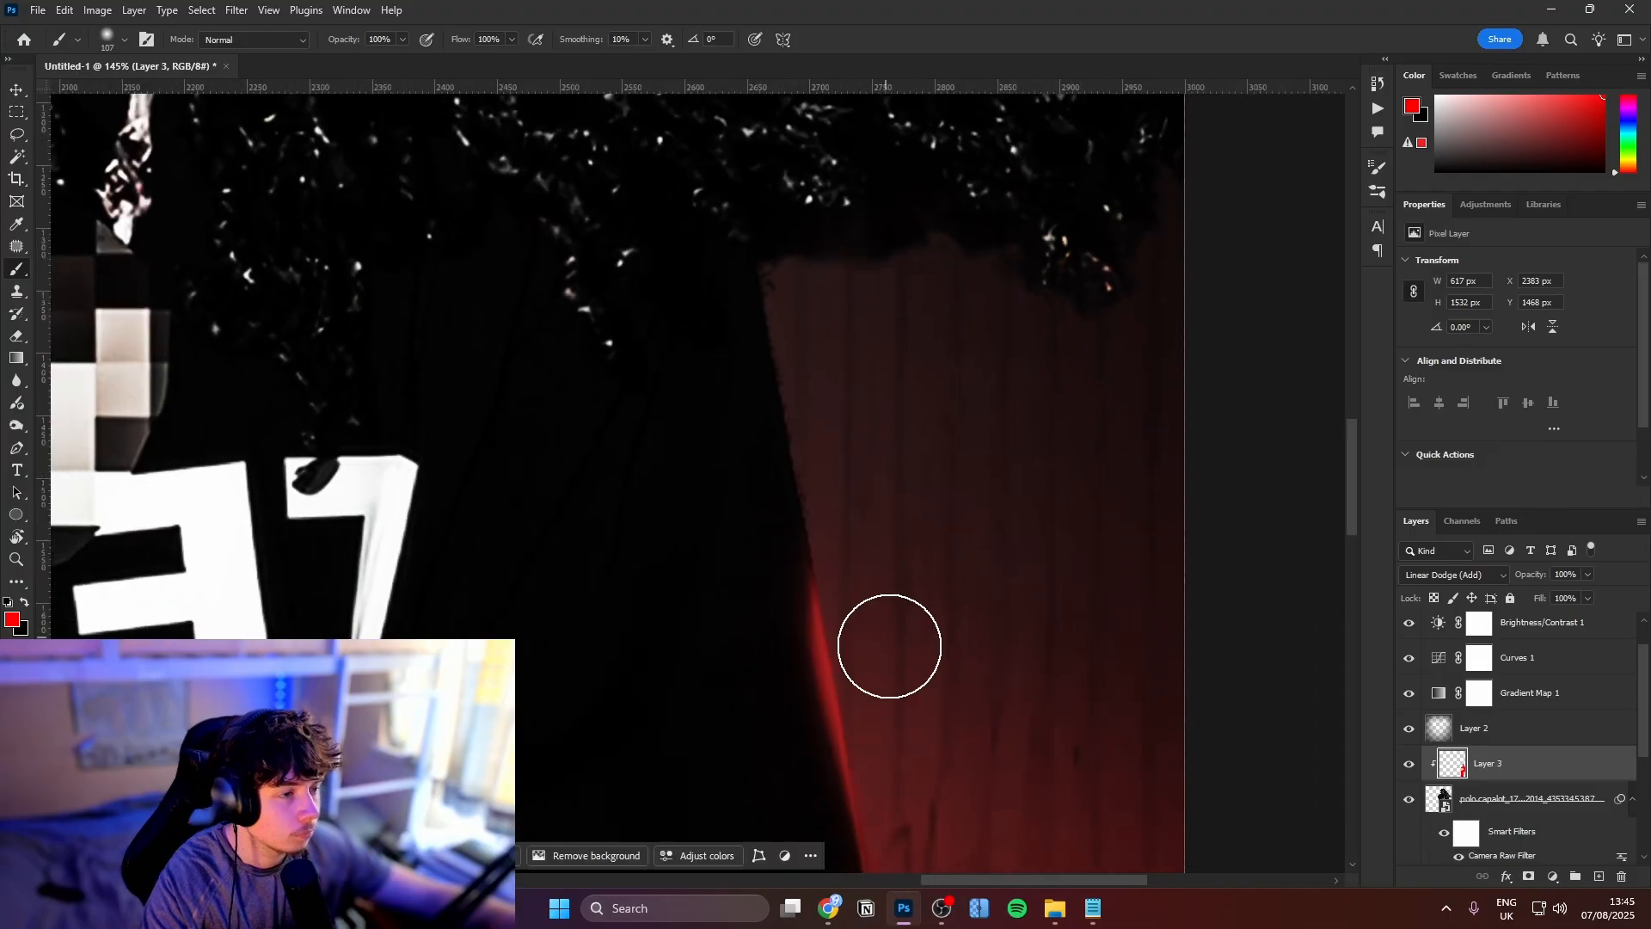
left_click_drag(843, 559, 788, 324)
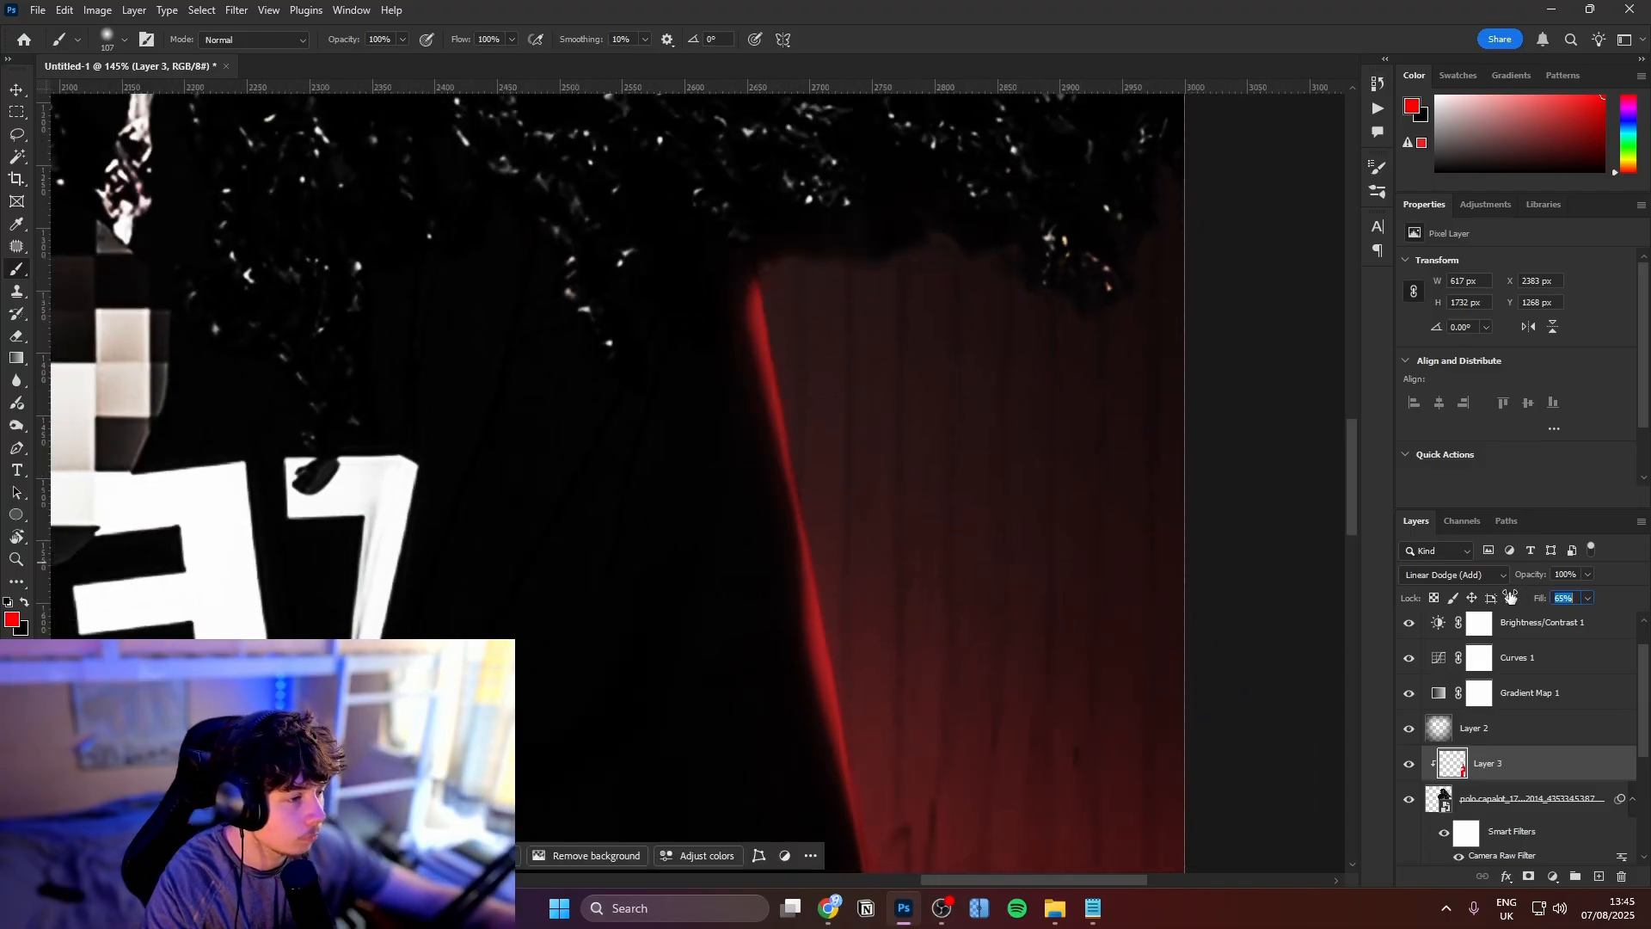
Try painting a red rim light along the outer edge of the long hair with a 316 px brush
left_click_drag(866, 524, 651, 669)
left_click_drag(779, 618, 859, 589)
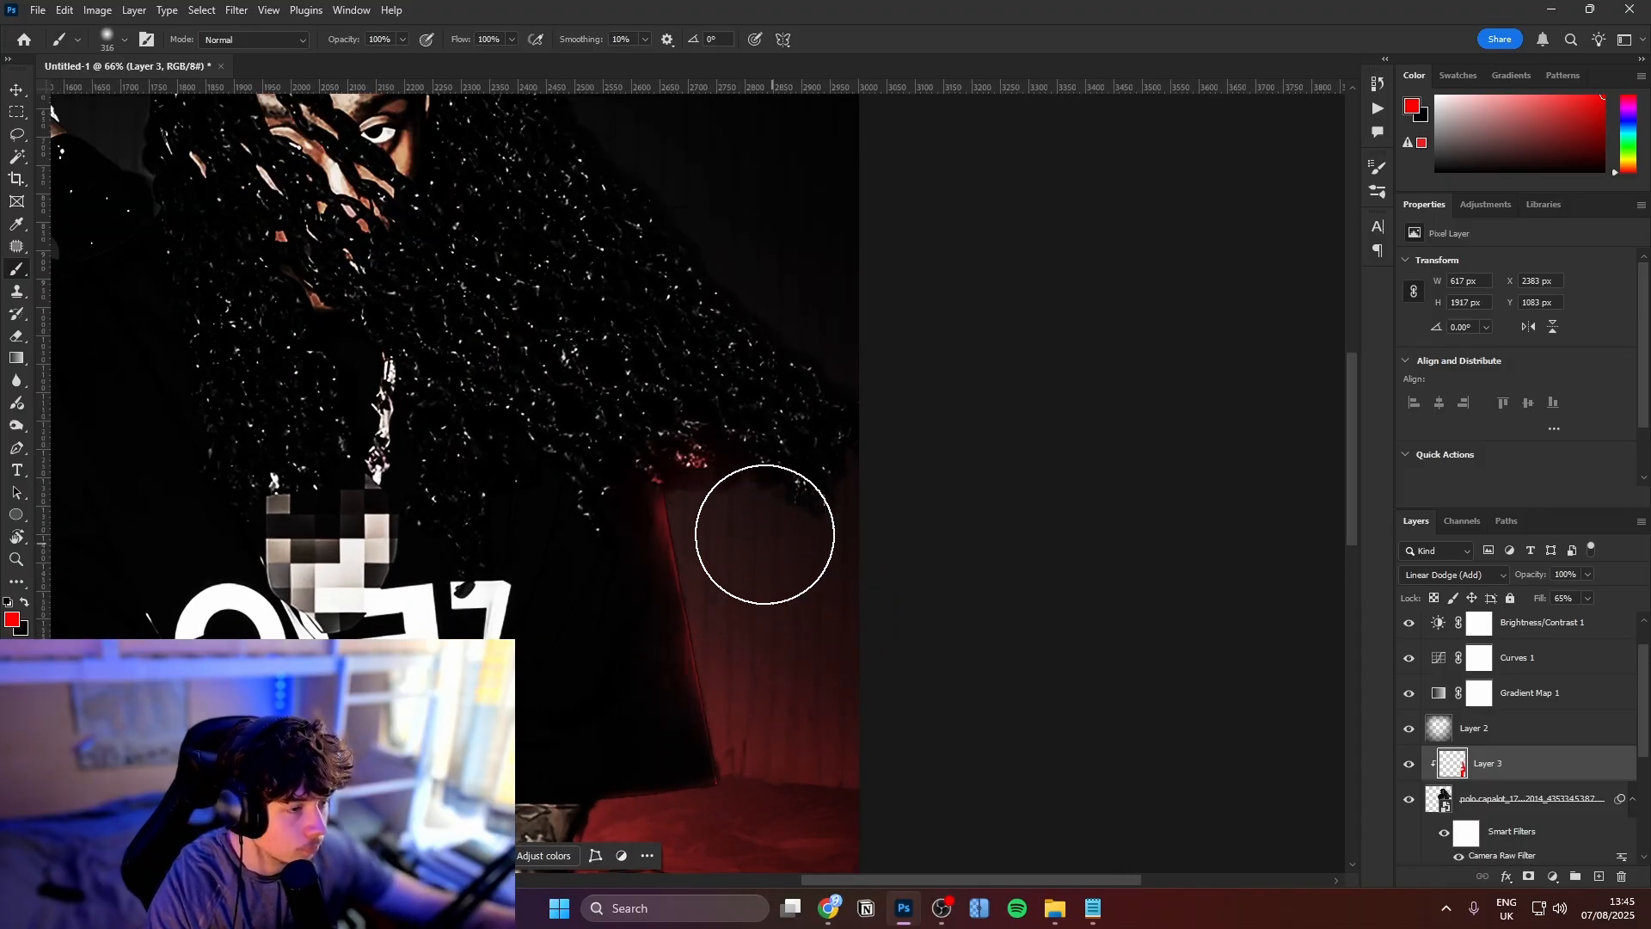
mouse_move(763, 534)
left_mouse_down()
mouse_move(872, 400)
mouse_move(771, 283)
mouse_move(626, 195)
mouse_move(831, 503)
mouse_move(978, 632)
mouse_move(590, 173)
left_mouse_up()
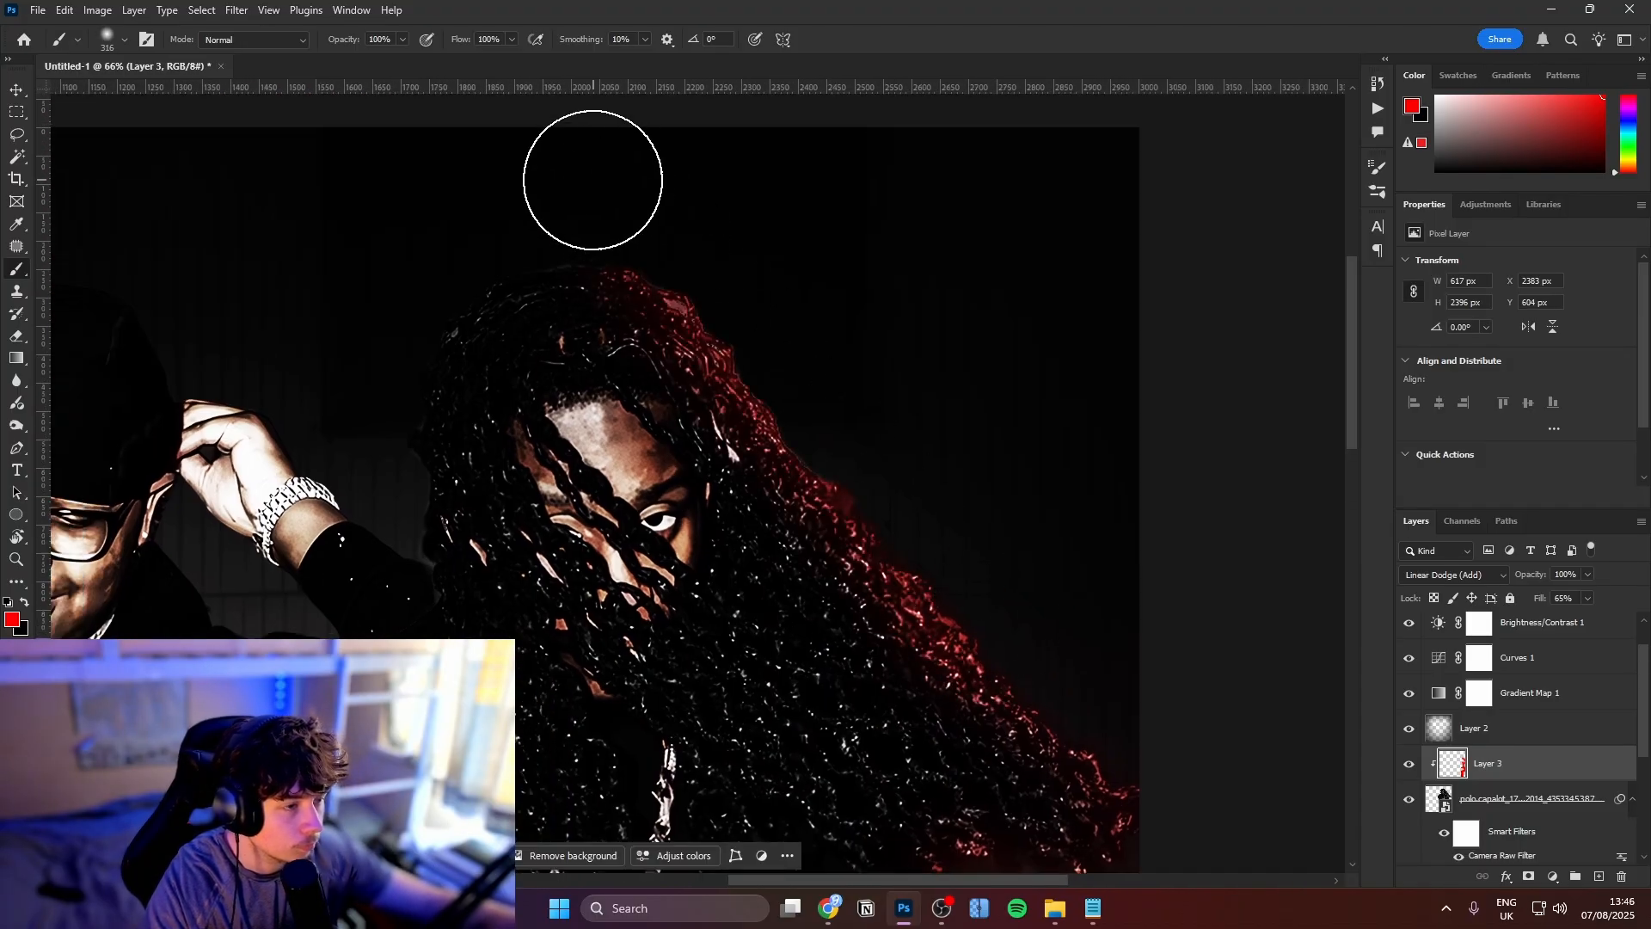
Brush a softer red glow over the shirt's lower edge and the area around the wrist with the 316 px brush
mouse_move(693, 698)
left_mouse_down()
mouse_move(730, 597)
mouse_move(693, 362)
left_mouse_up()
left_click_drag(850, 610, 638, 359)
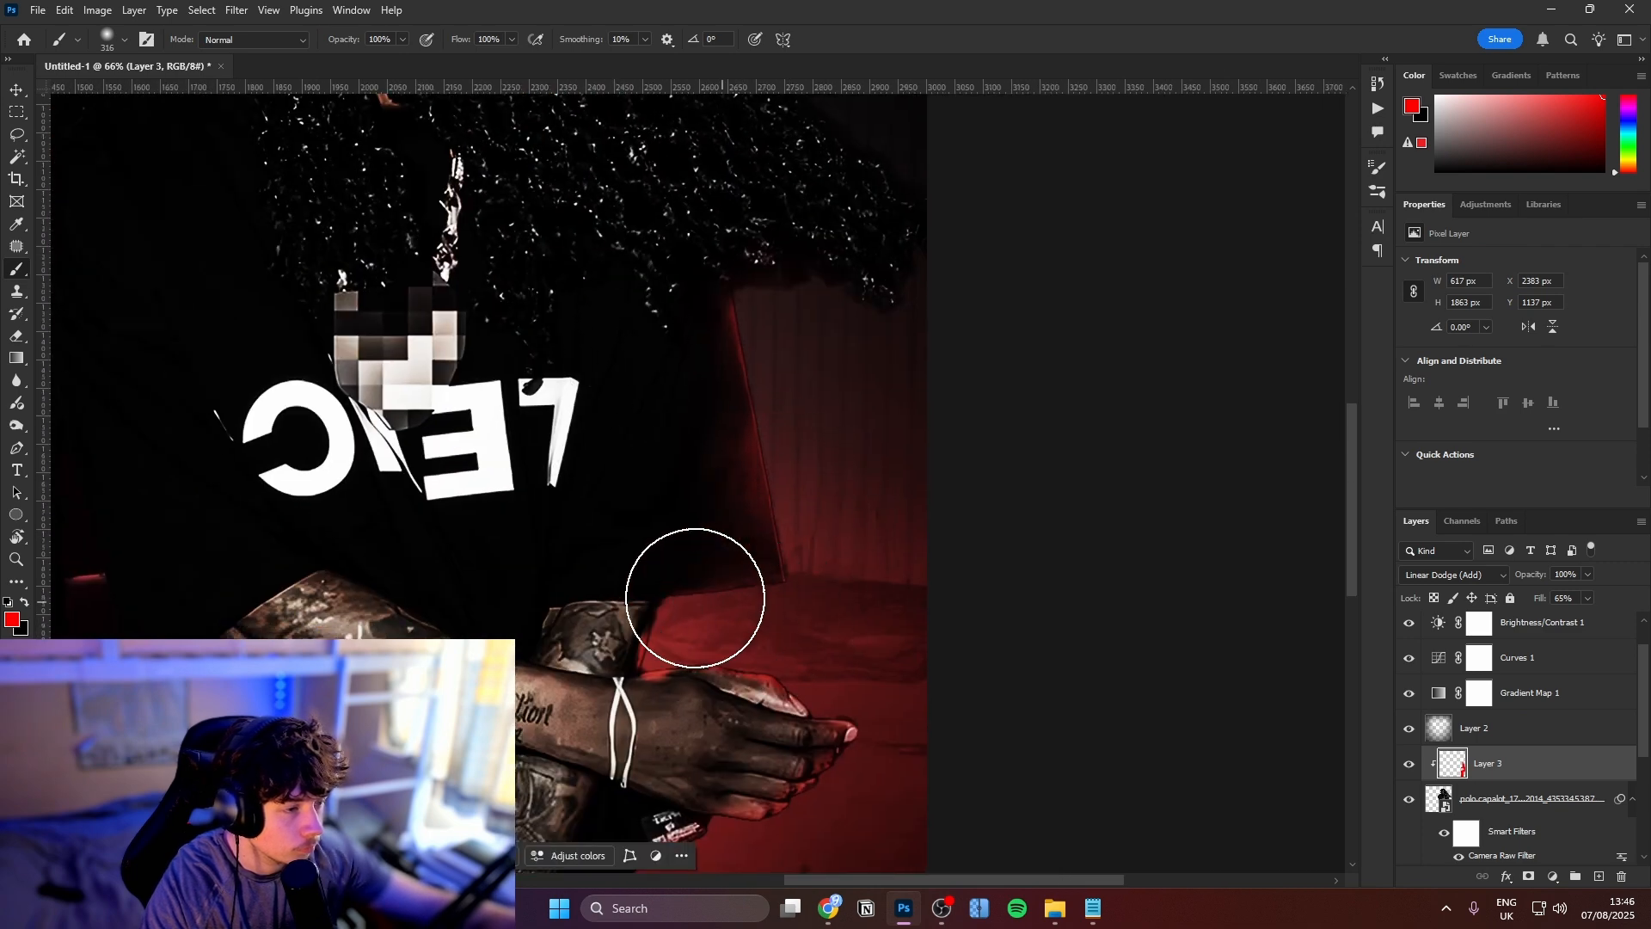
mouse_move(700, 597)
left_mouse_down()
mouse_move(728, 632)
mouse_move(688, 686)
left_mouse_up()
left_click_drag(865, 777, 911, 584)
left_click_drag(722, 683, 711, 750)
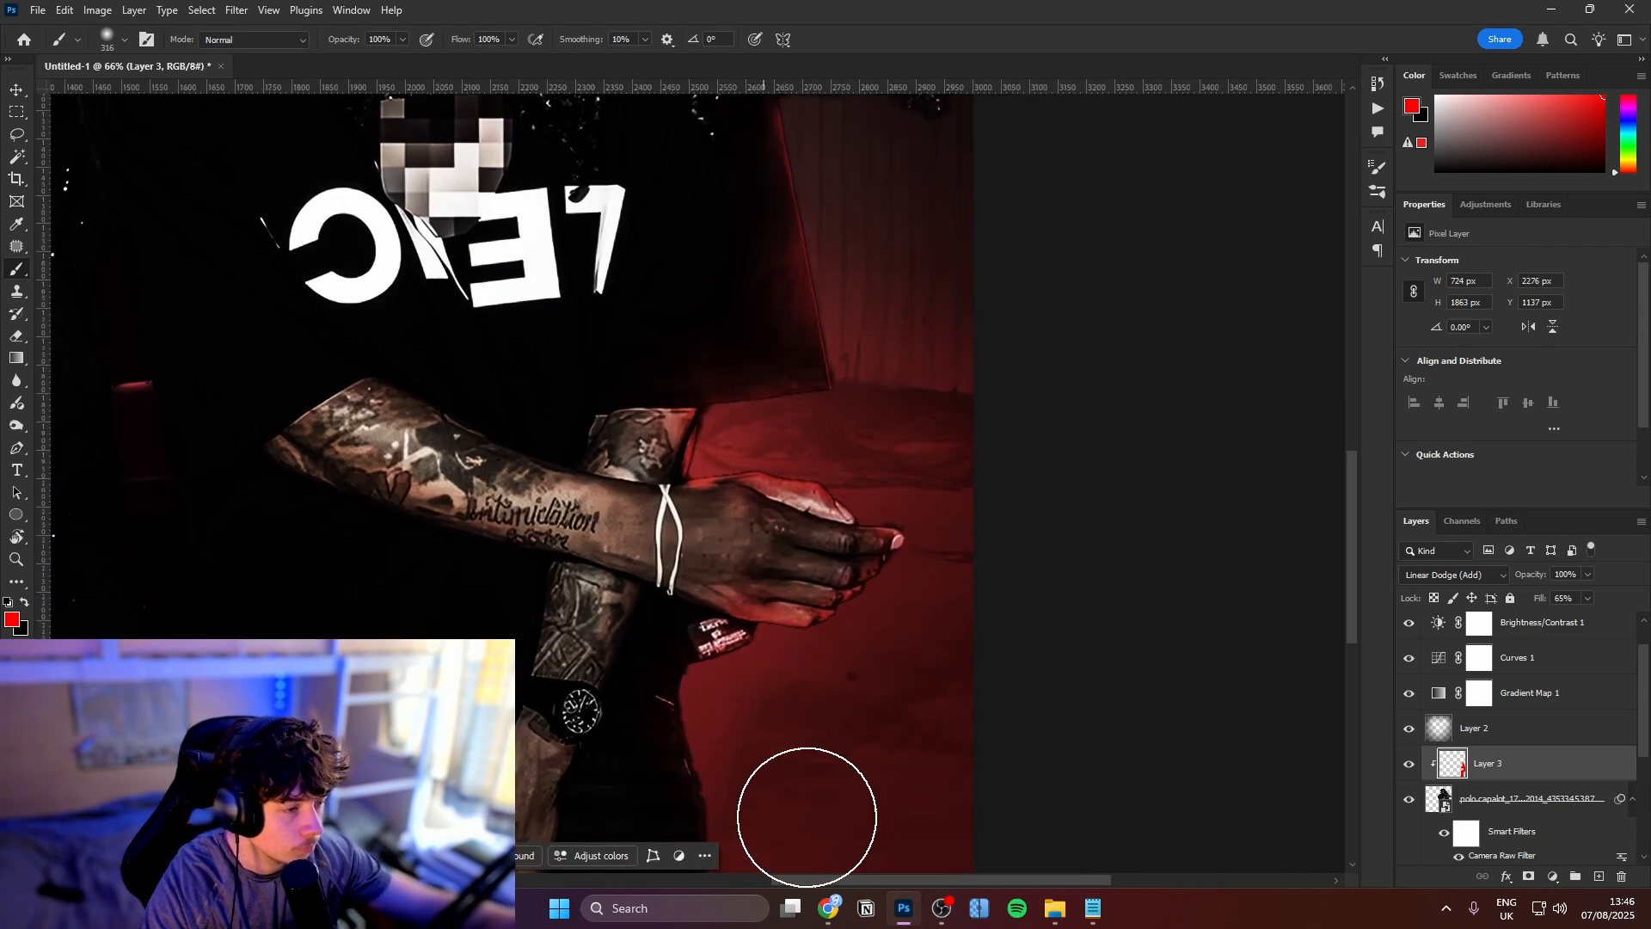
Brush soft red glow around the gap between the long-haired man's legs and up his side facing the other man
left_click_drag(839, 856, 878, 552)
left_click_drag(833, 640, 1020, 632)
left_click_drag(618, 733, 674, 687)
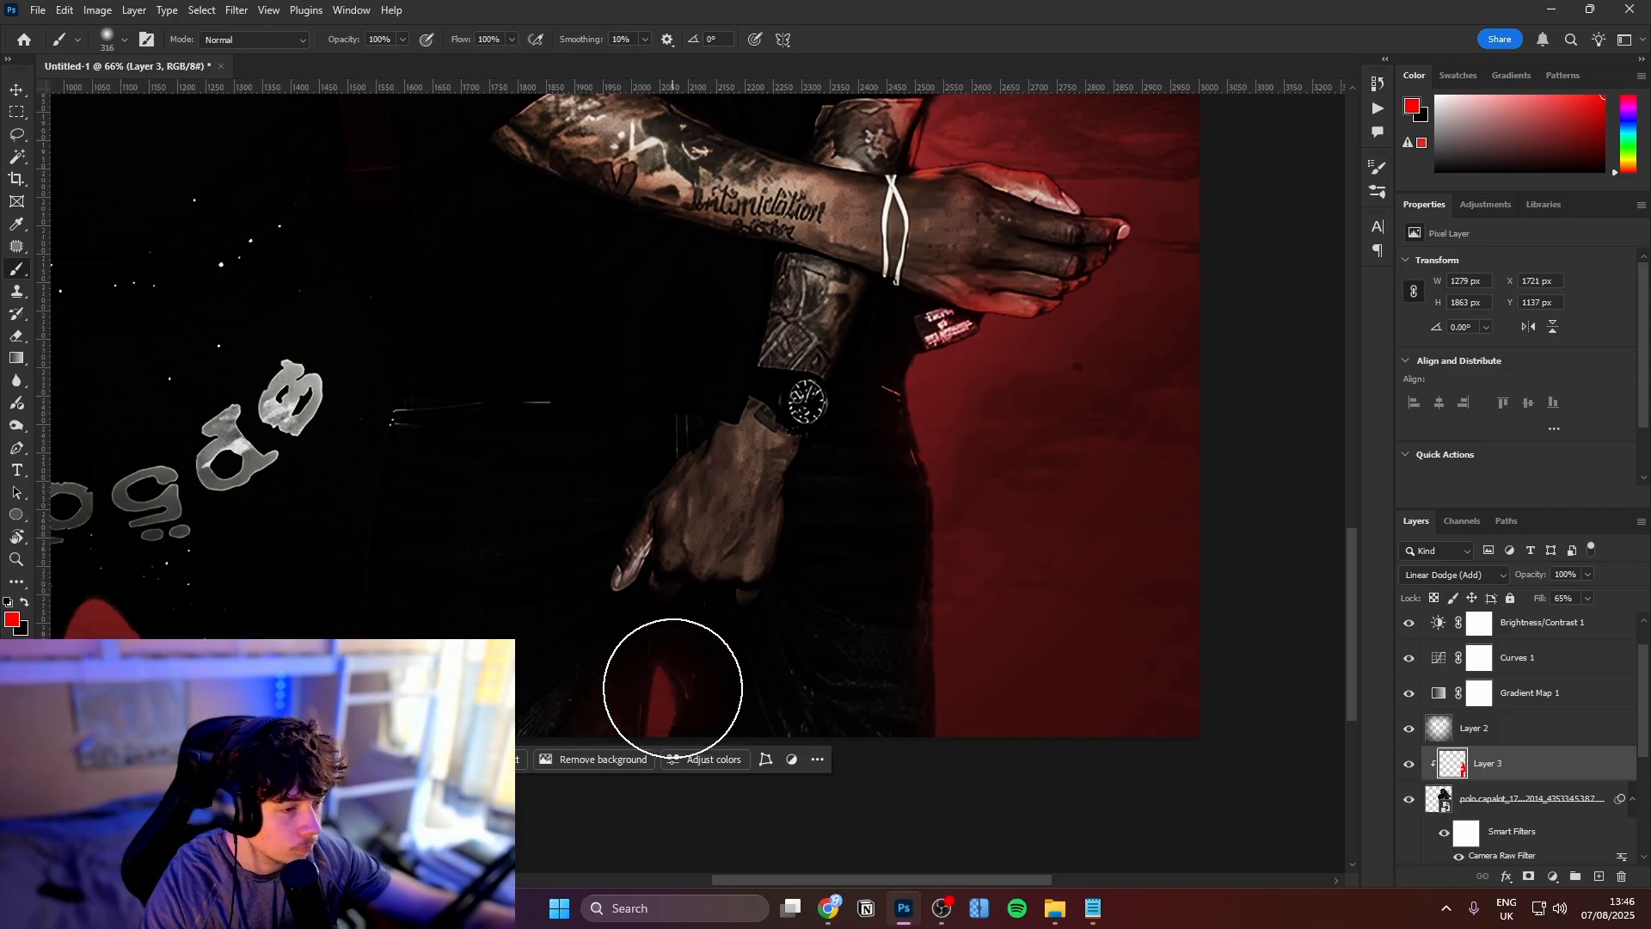
left_click_drag(564, 636, 768, 674)
mouse_move(527, 418)
left_mouse_down()
mouse_move(523, 318)
mouse_move(566, 595)
left_mouse_up()
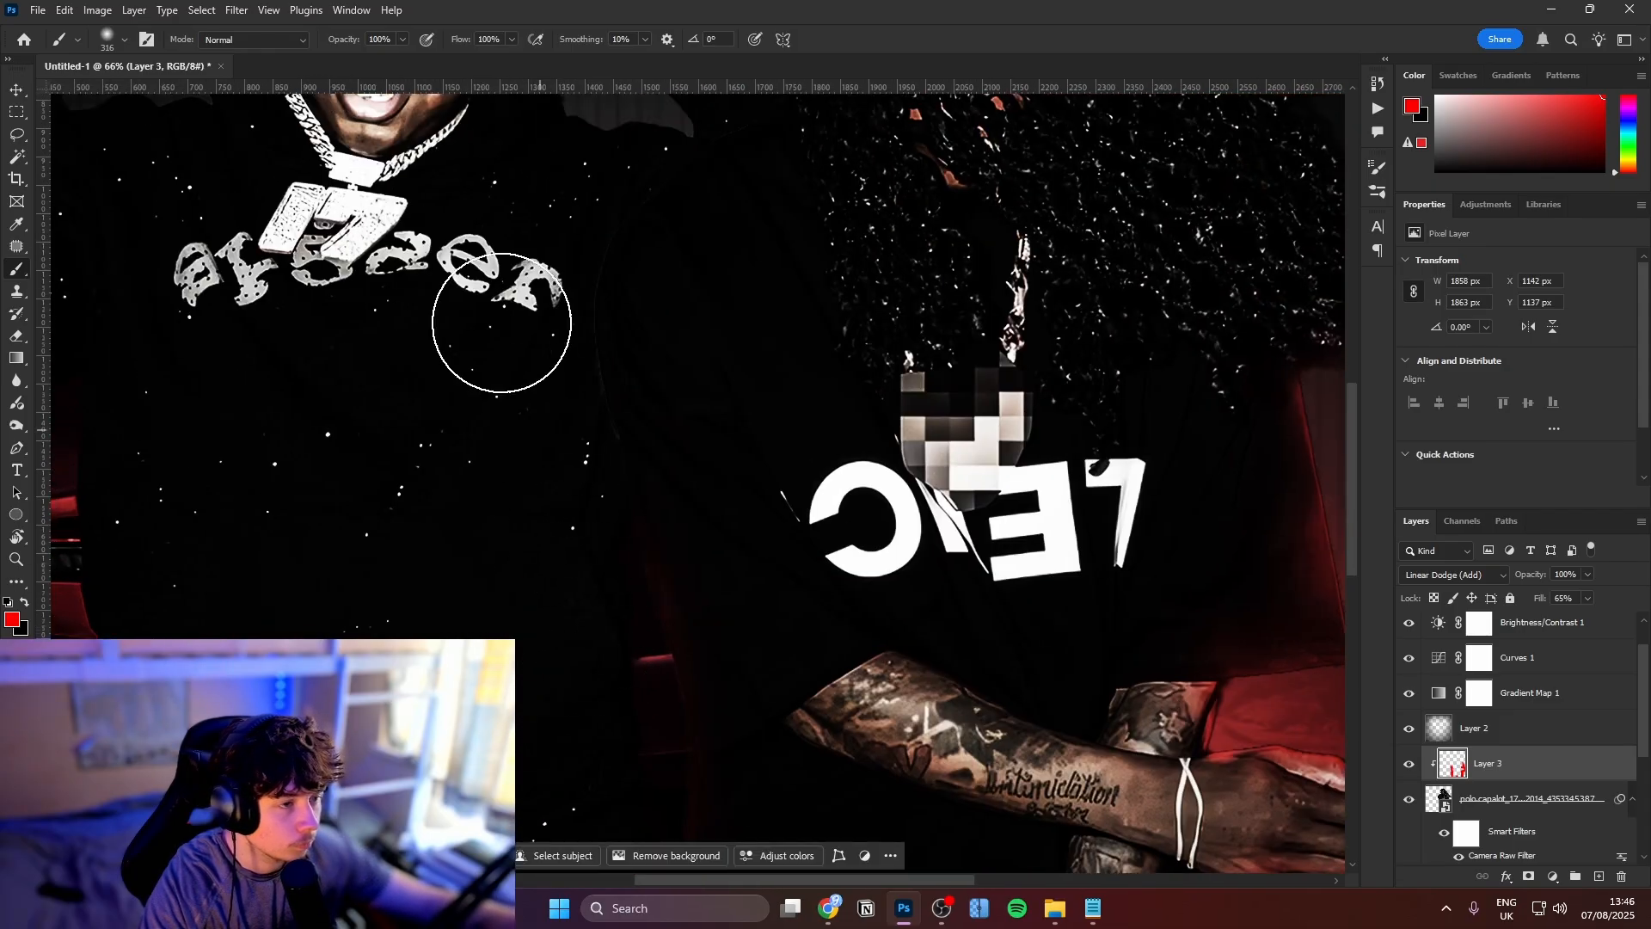
mouse_move(502, 334)
left_mouse_down()
mouse_move(531, 540)
mouse_move(525, 707)
left_mouse_up()
scroll(523, 636, "down", 4)
left_click_drag(462, 550, 405, 419)
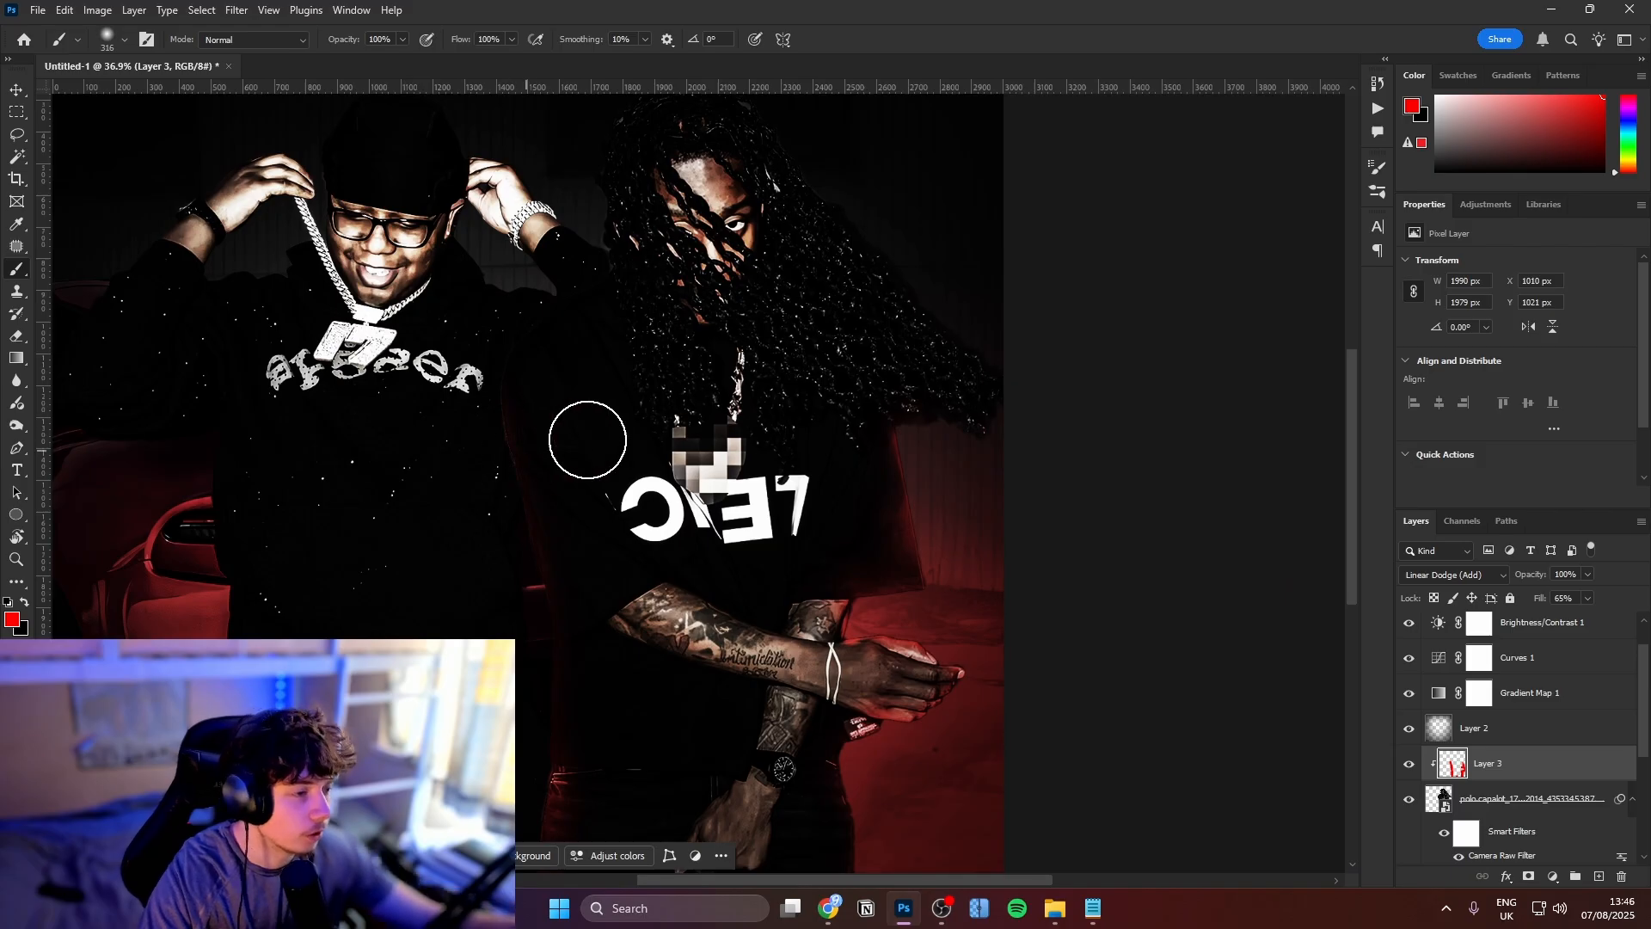
Dab large red spots around the hand, hair ends and legs on a new unclipped layer with a 1044 px brush, and set it to Linear Dodge (Add)
left_click(1597, 877)
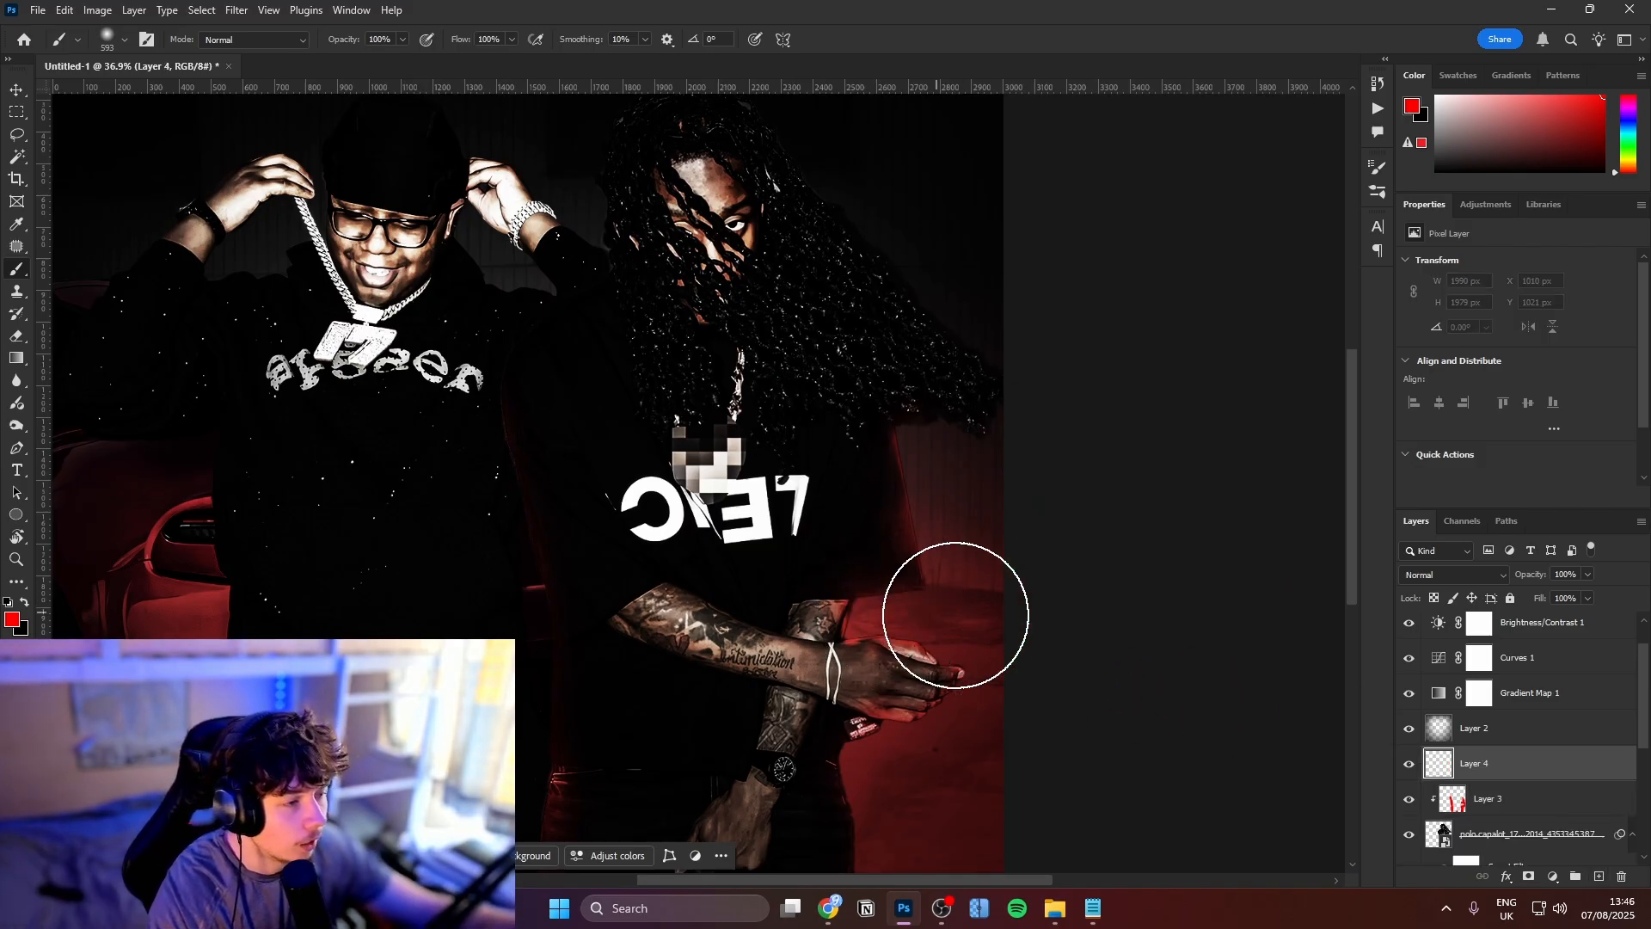
left_click(862, 604)
right_click(911, 553, "alt")
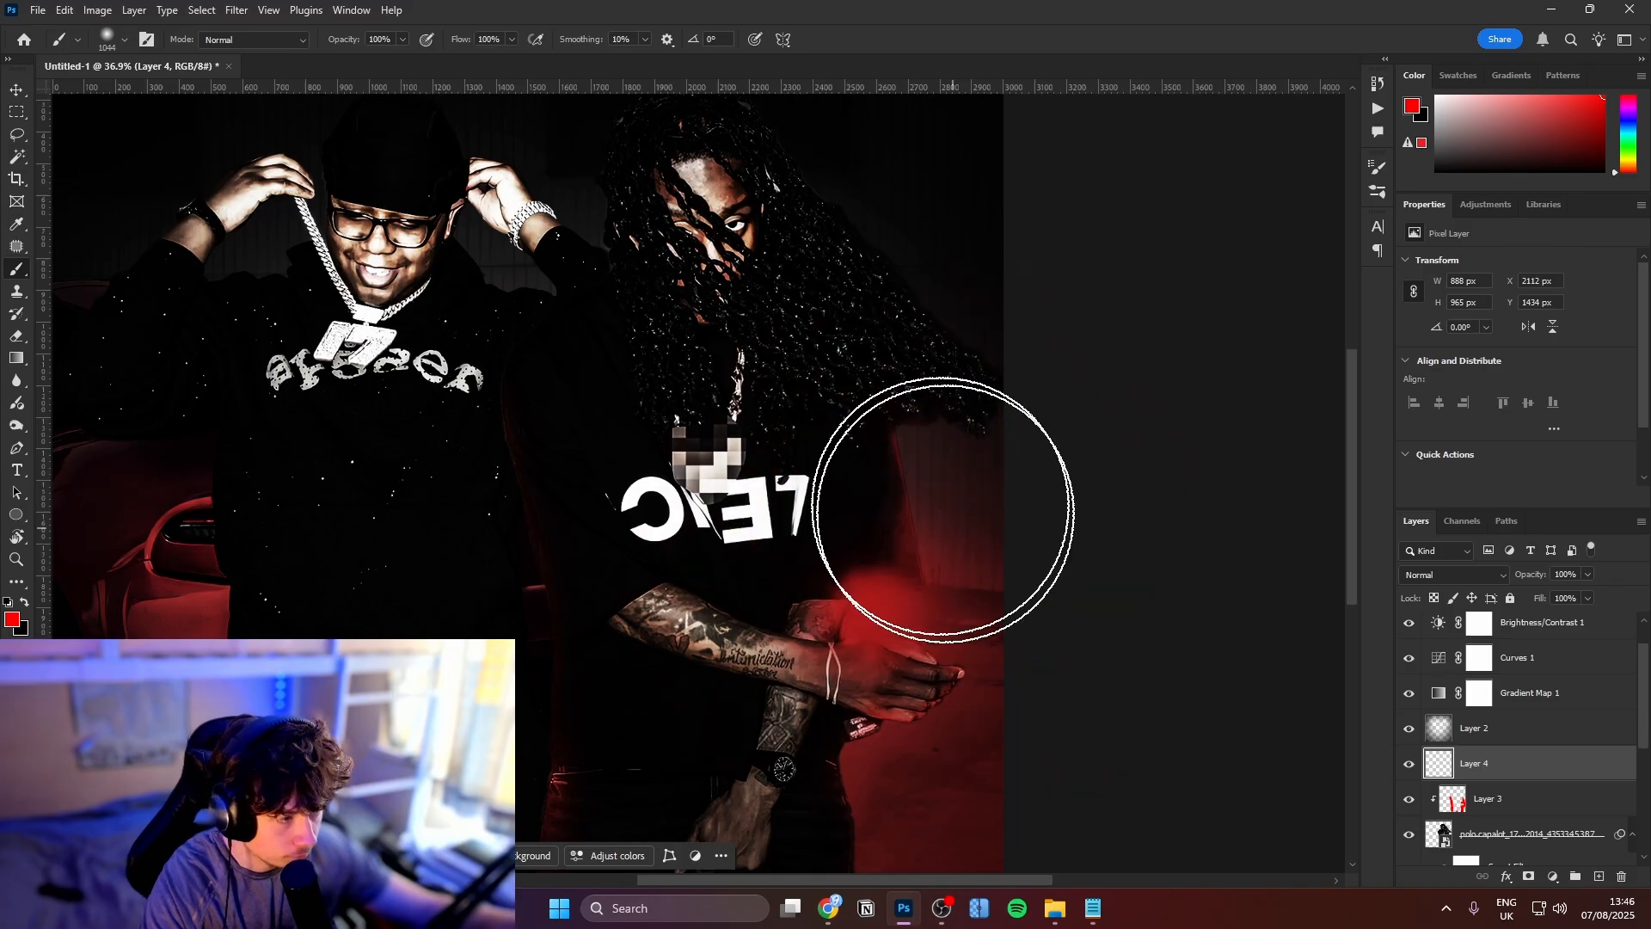
left_click(926, 470)
left_click_drag(913, 798, 945, 678)
left_click(903, 651)
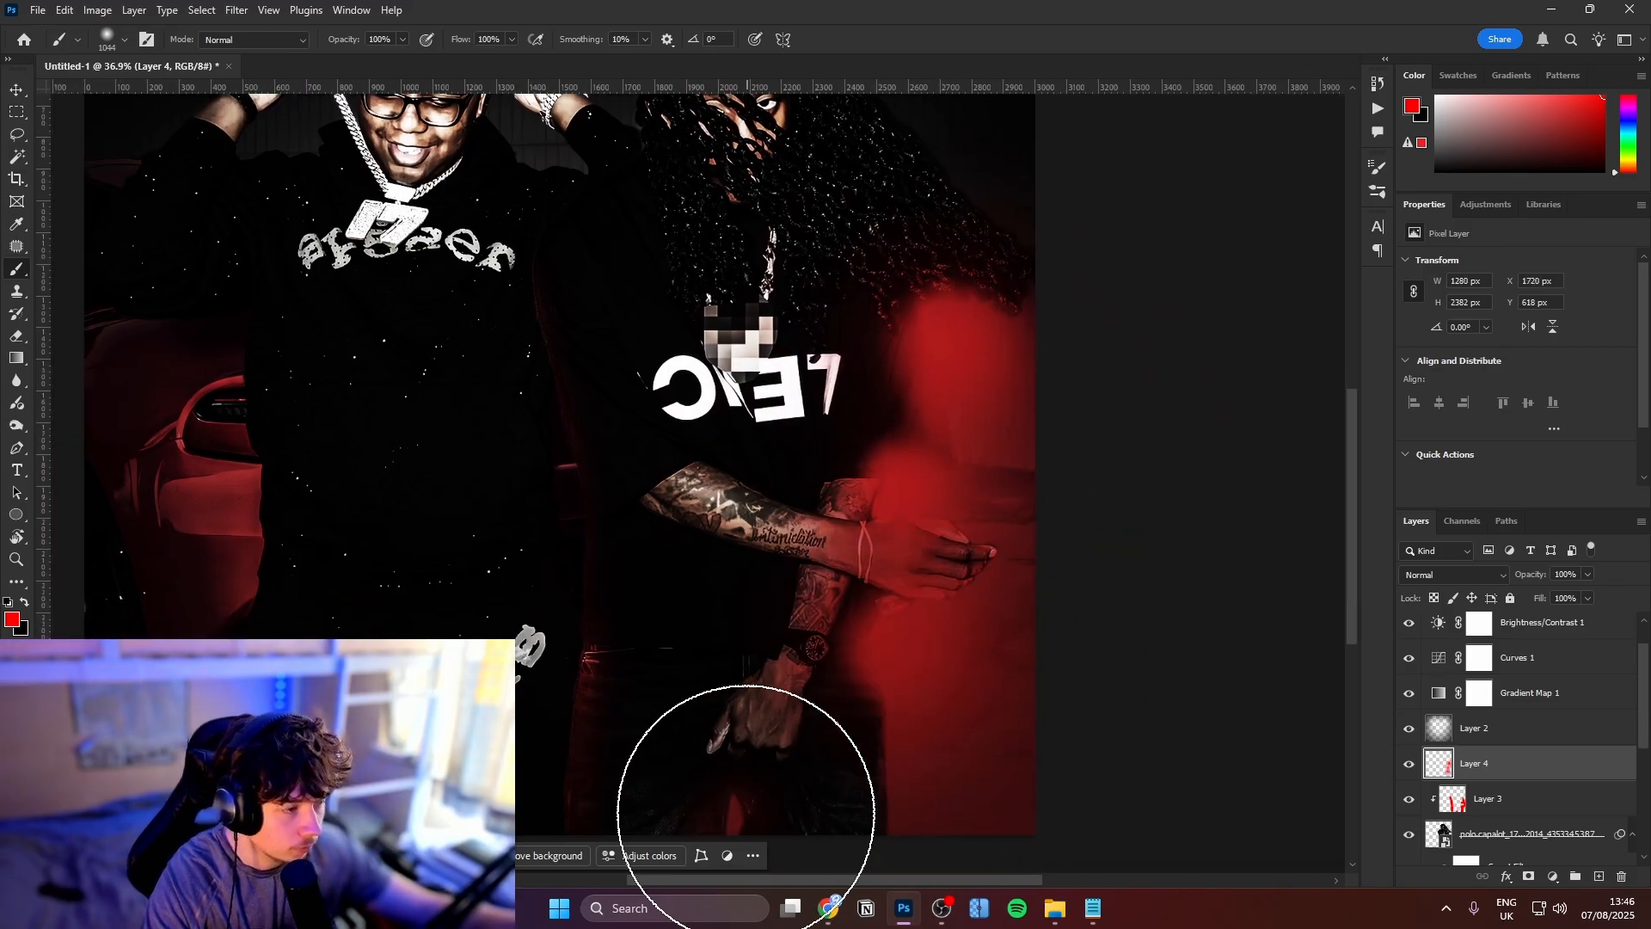
left_click(745, 812)
left_click(552, 714)
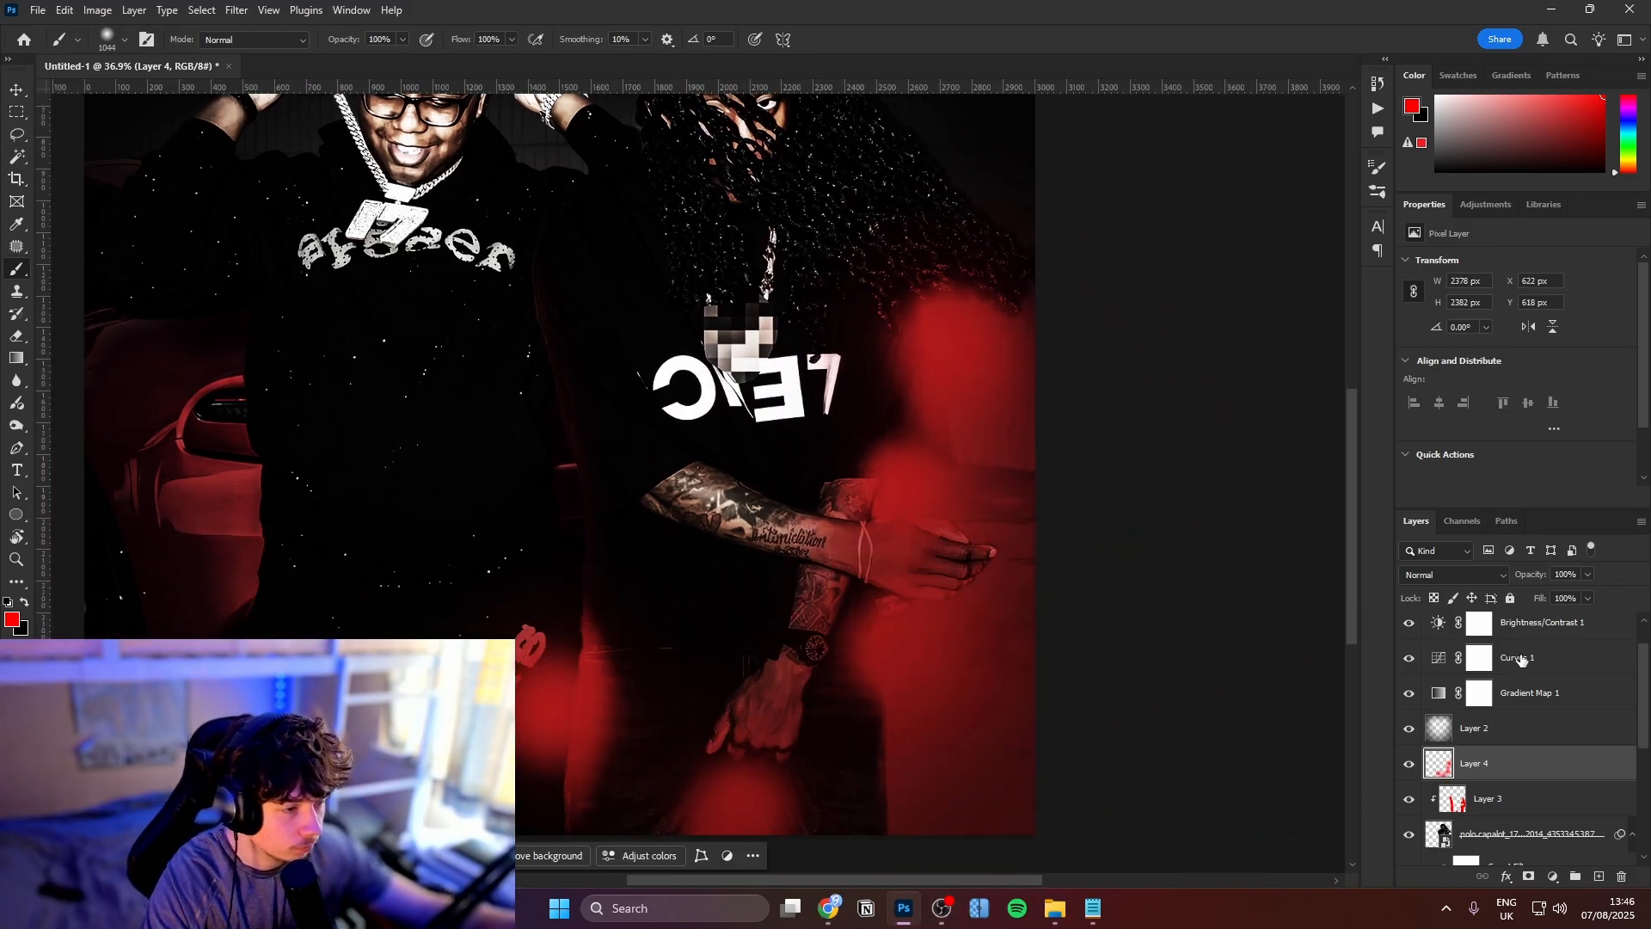
left_click(1453, 574)
left_click(1447, 589)
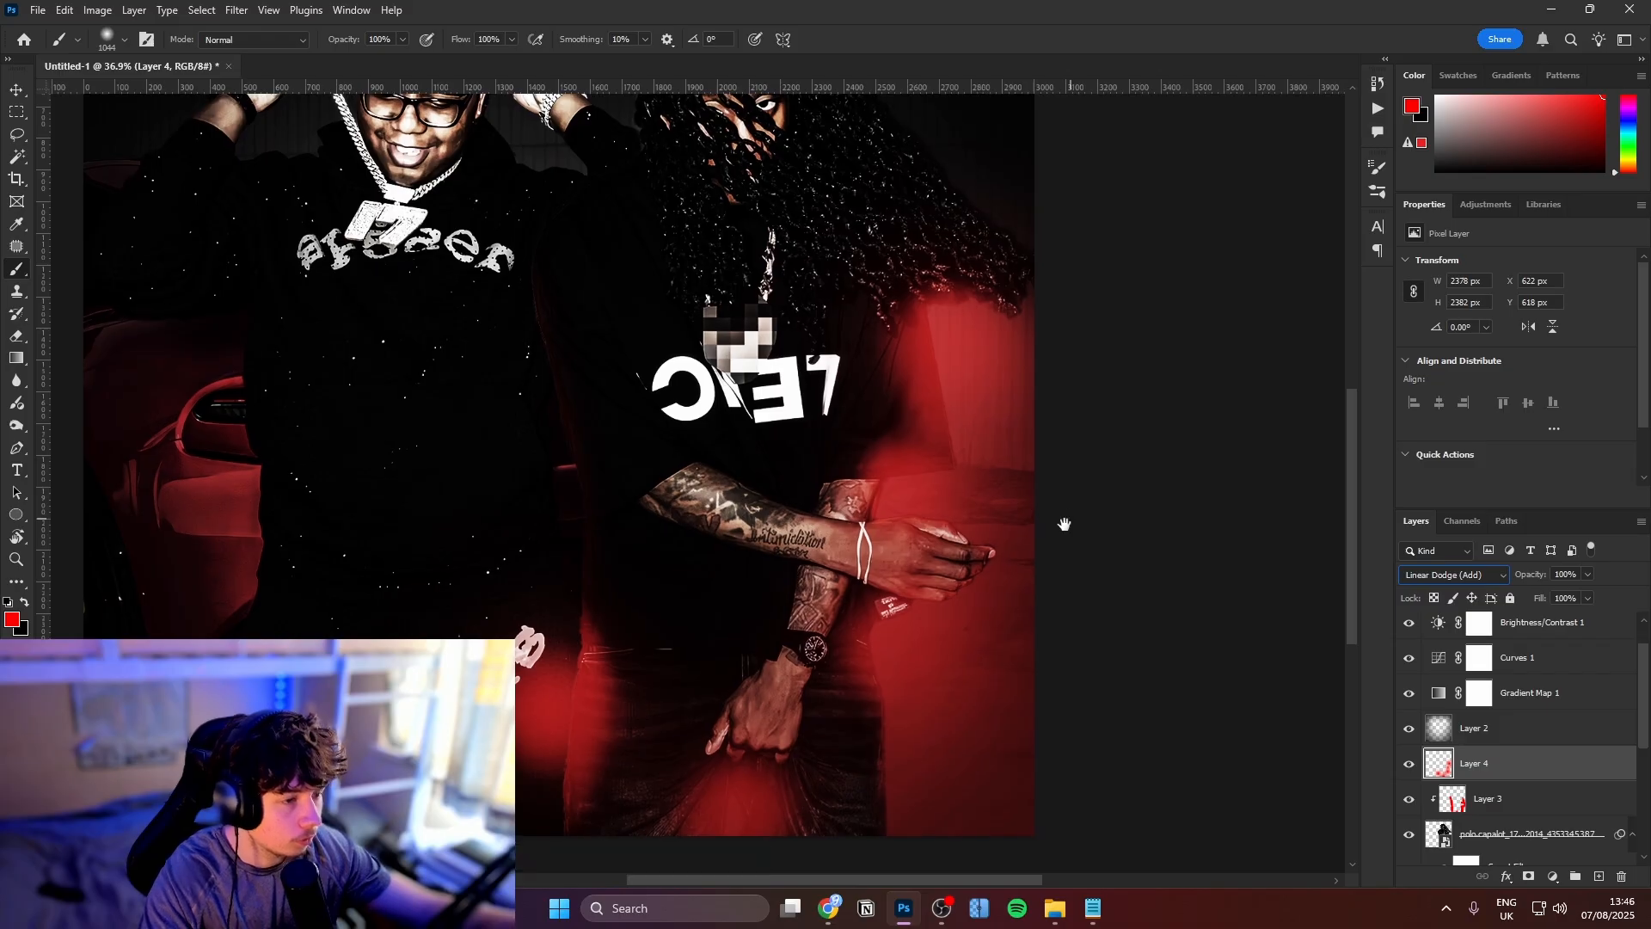
Add more large red glows over the car and lower legs with soft brushes up to 1684 px, and lower the layer's fill to 86%
scroll(1064, 524, "down", 2)
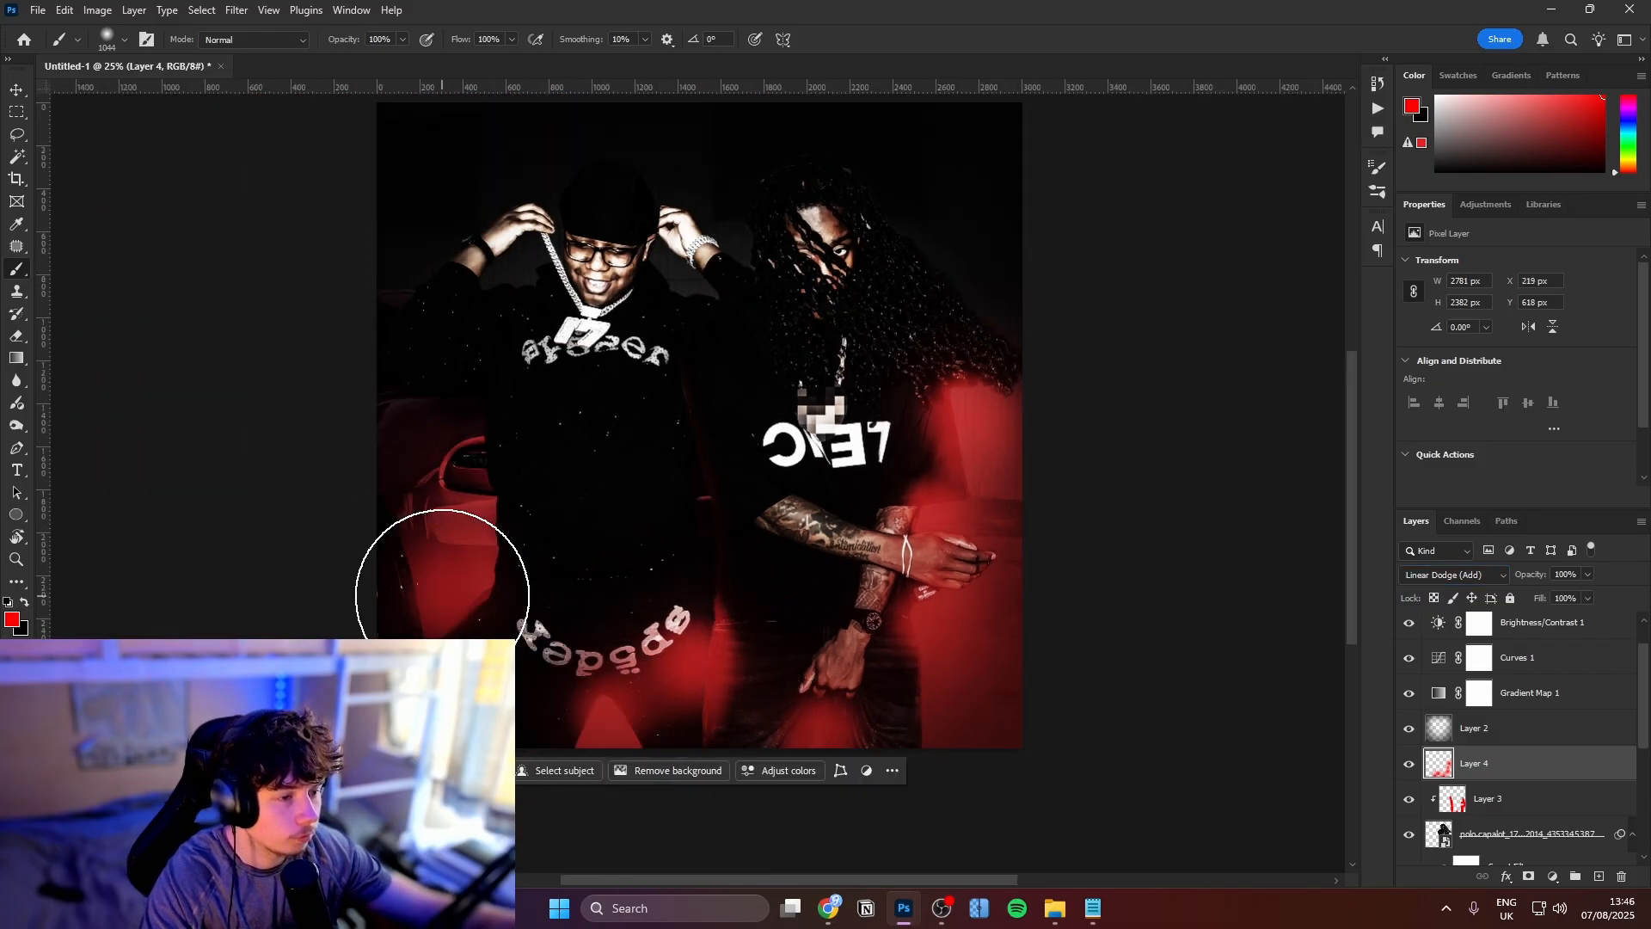
left_click(470, 403)
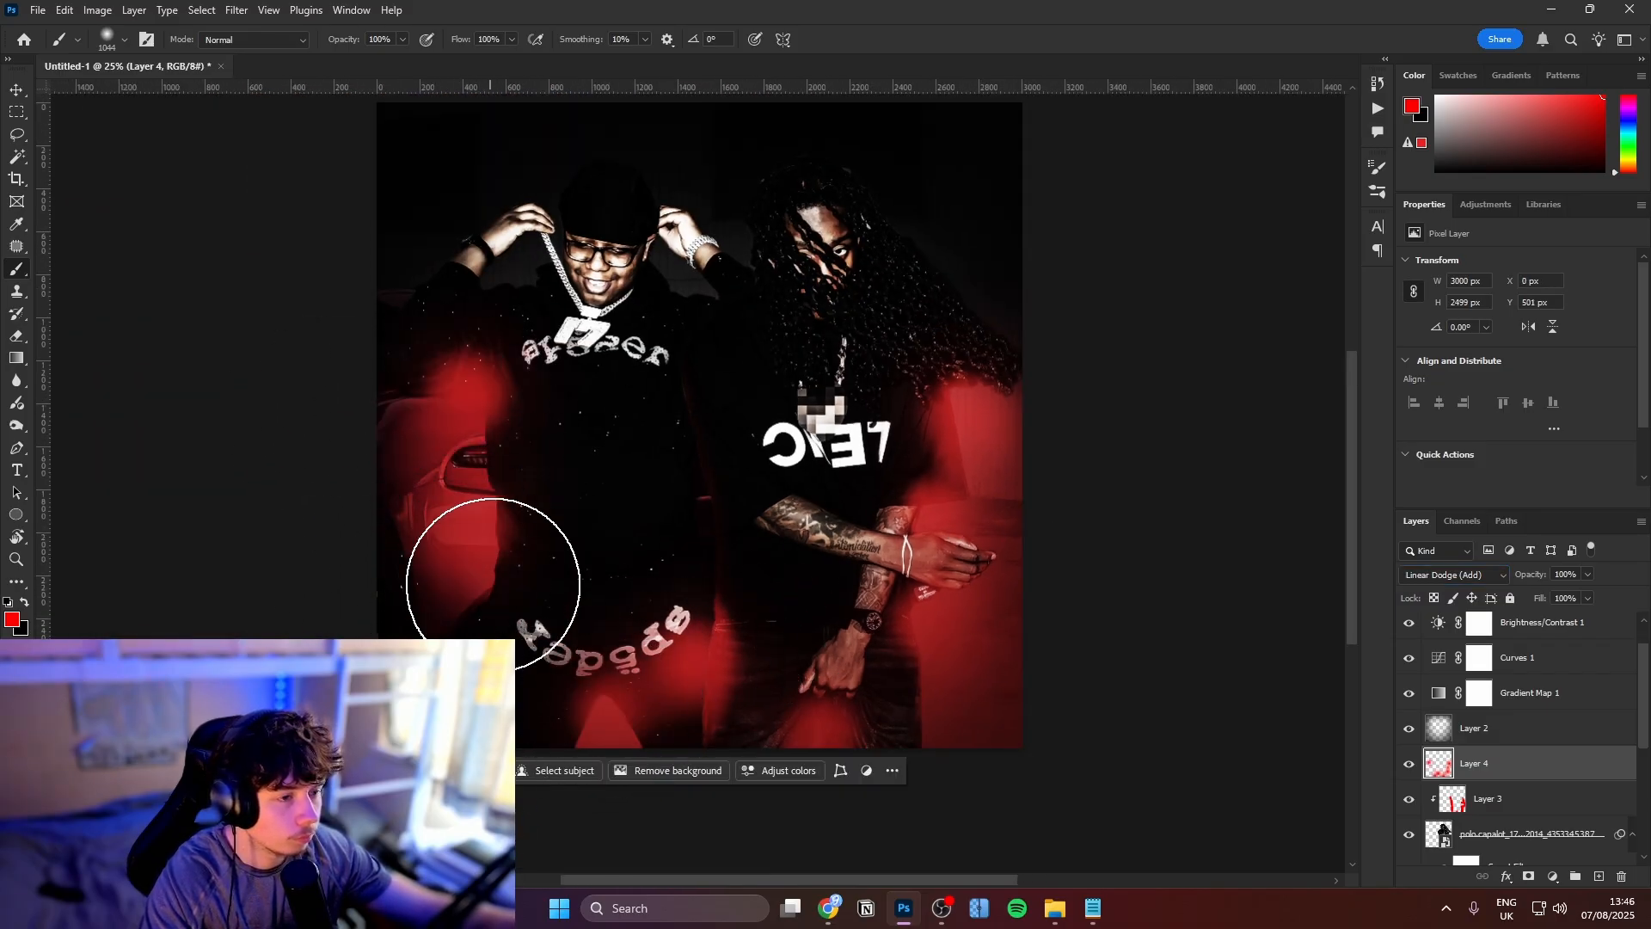
left_click_drag(544, 545, 610, 546)
mouse_move(378, 481)
left_mouse_down()
mouse_move(372, 617)
mouse_move(387, 616)
left_mouse_up()
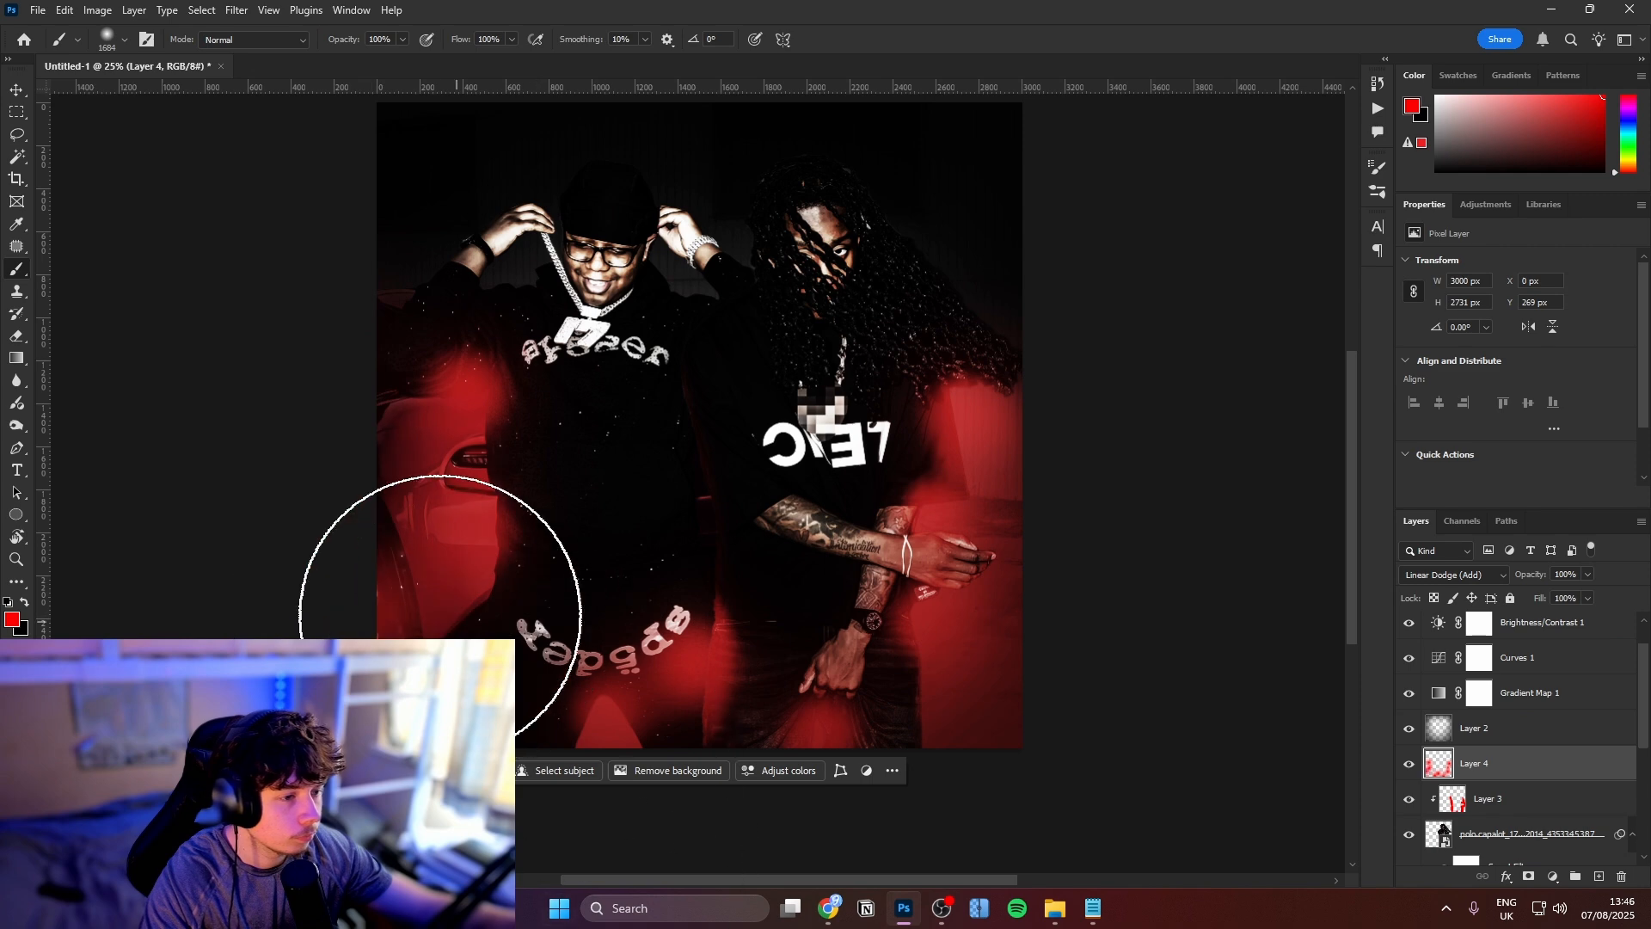
left_click_drag(1529, 605, 1531, 605)
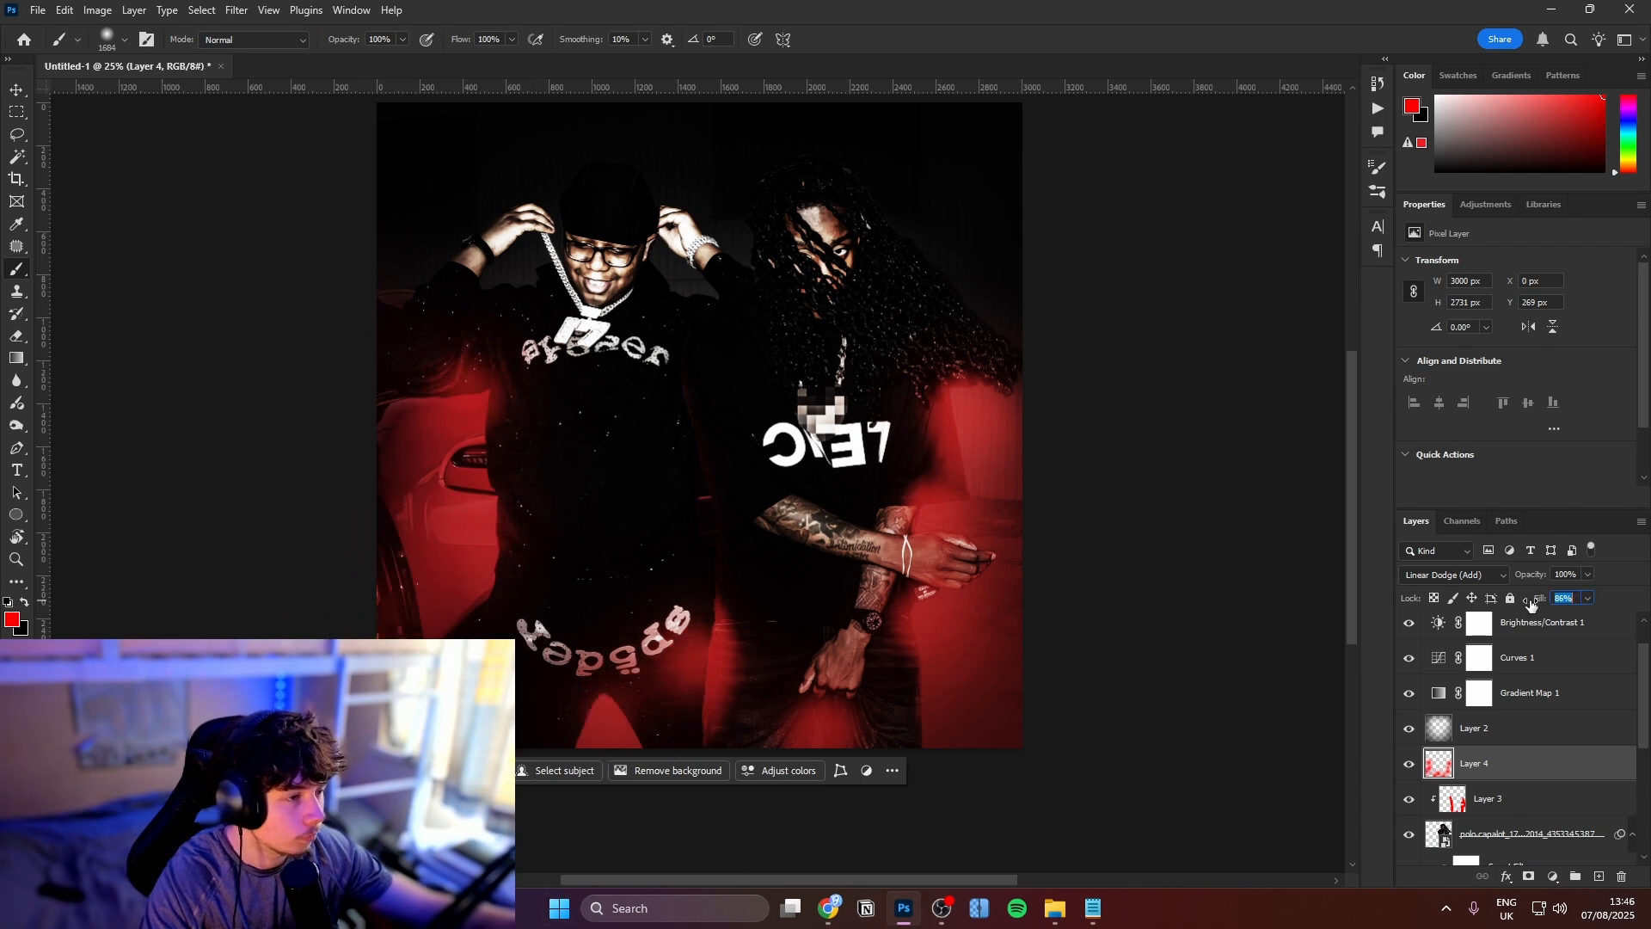
Lower the Black & White 2 adjustment layer's fill to 9% and hide that layer
left_click_drag(1003, 472, 953, 548)
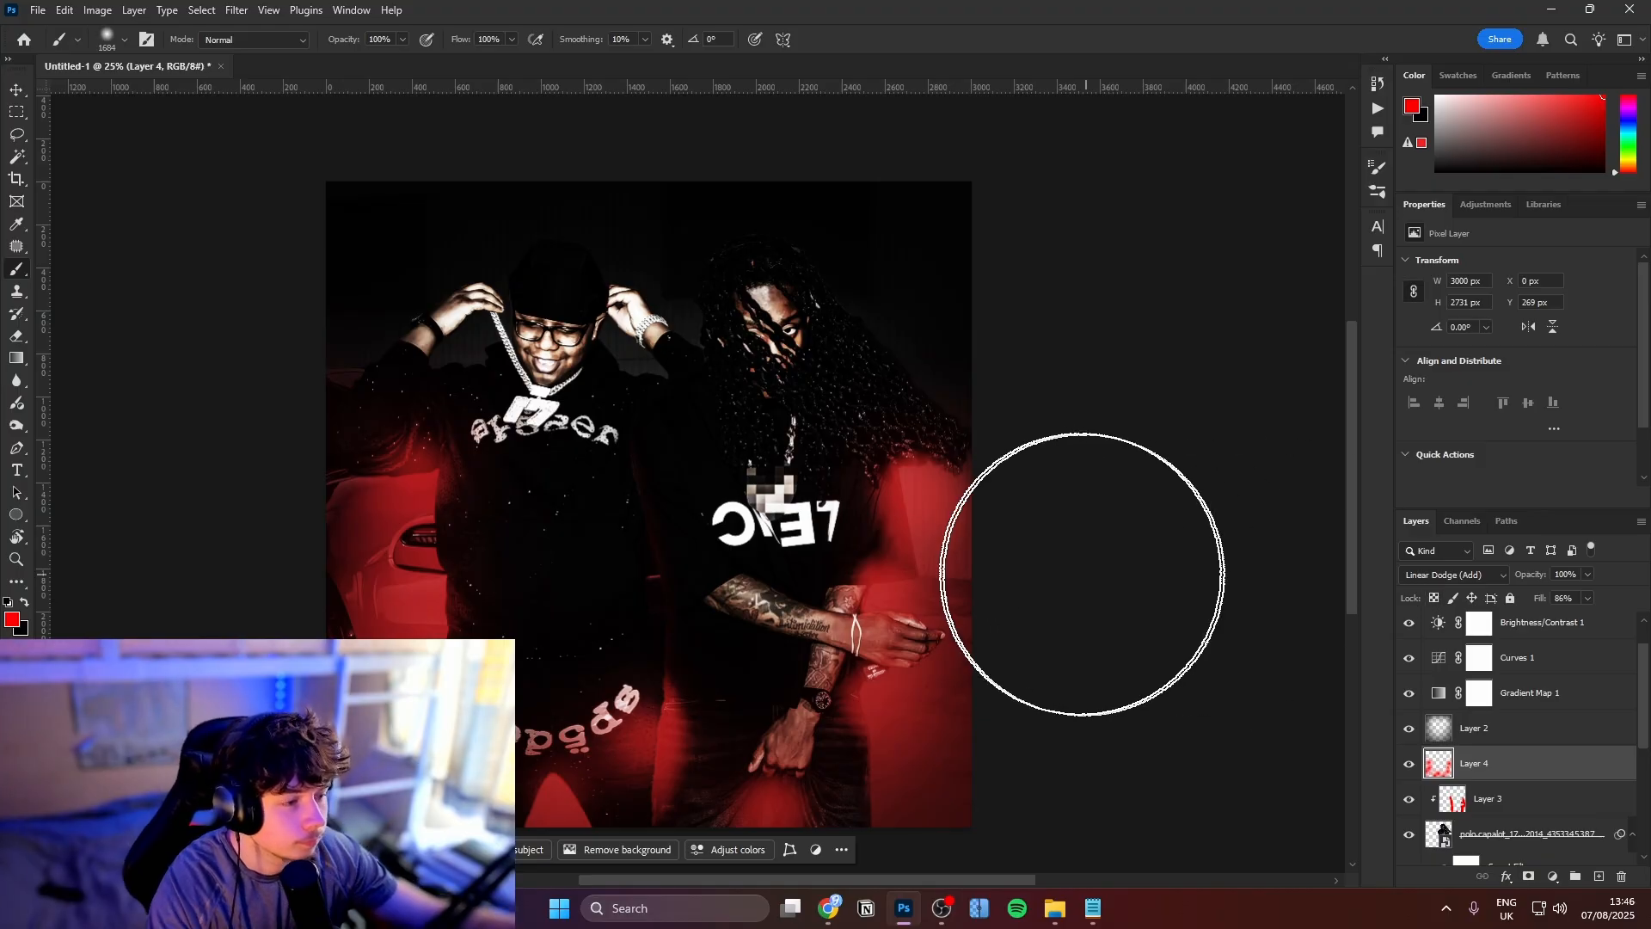
left_click_drag(774, 609, 828, 610)
scroll(828, 609, "down", 6)
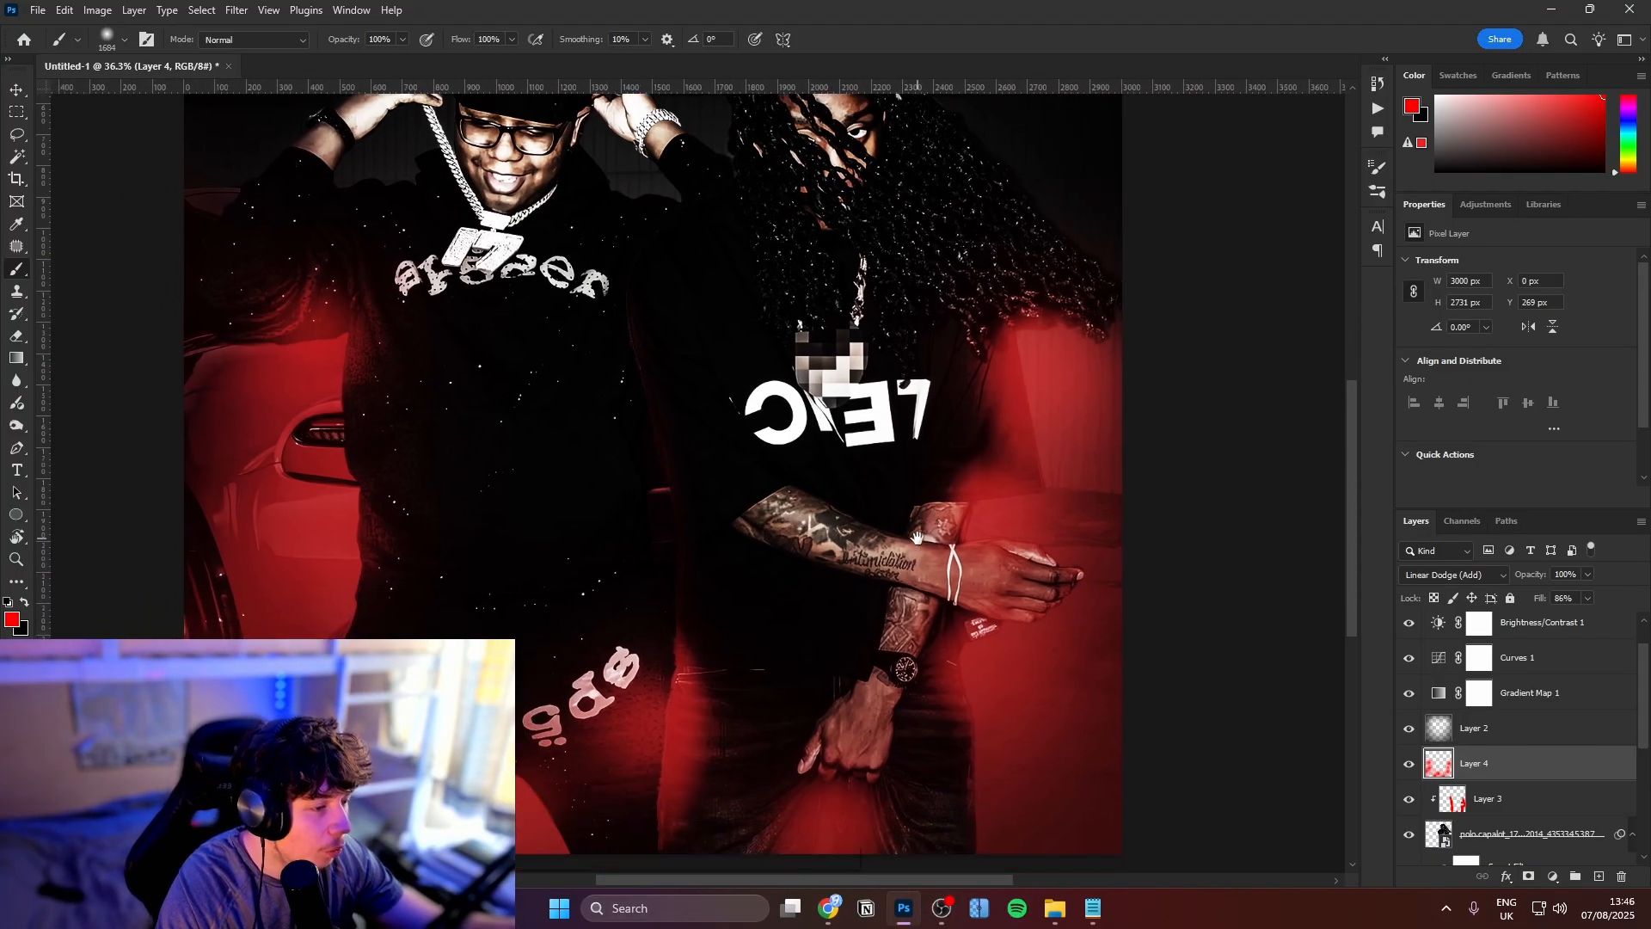
scroll(1000, 647, "down", 2)
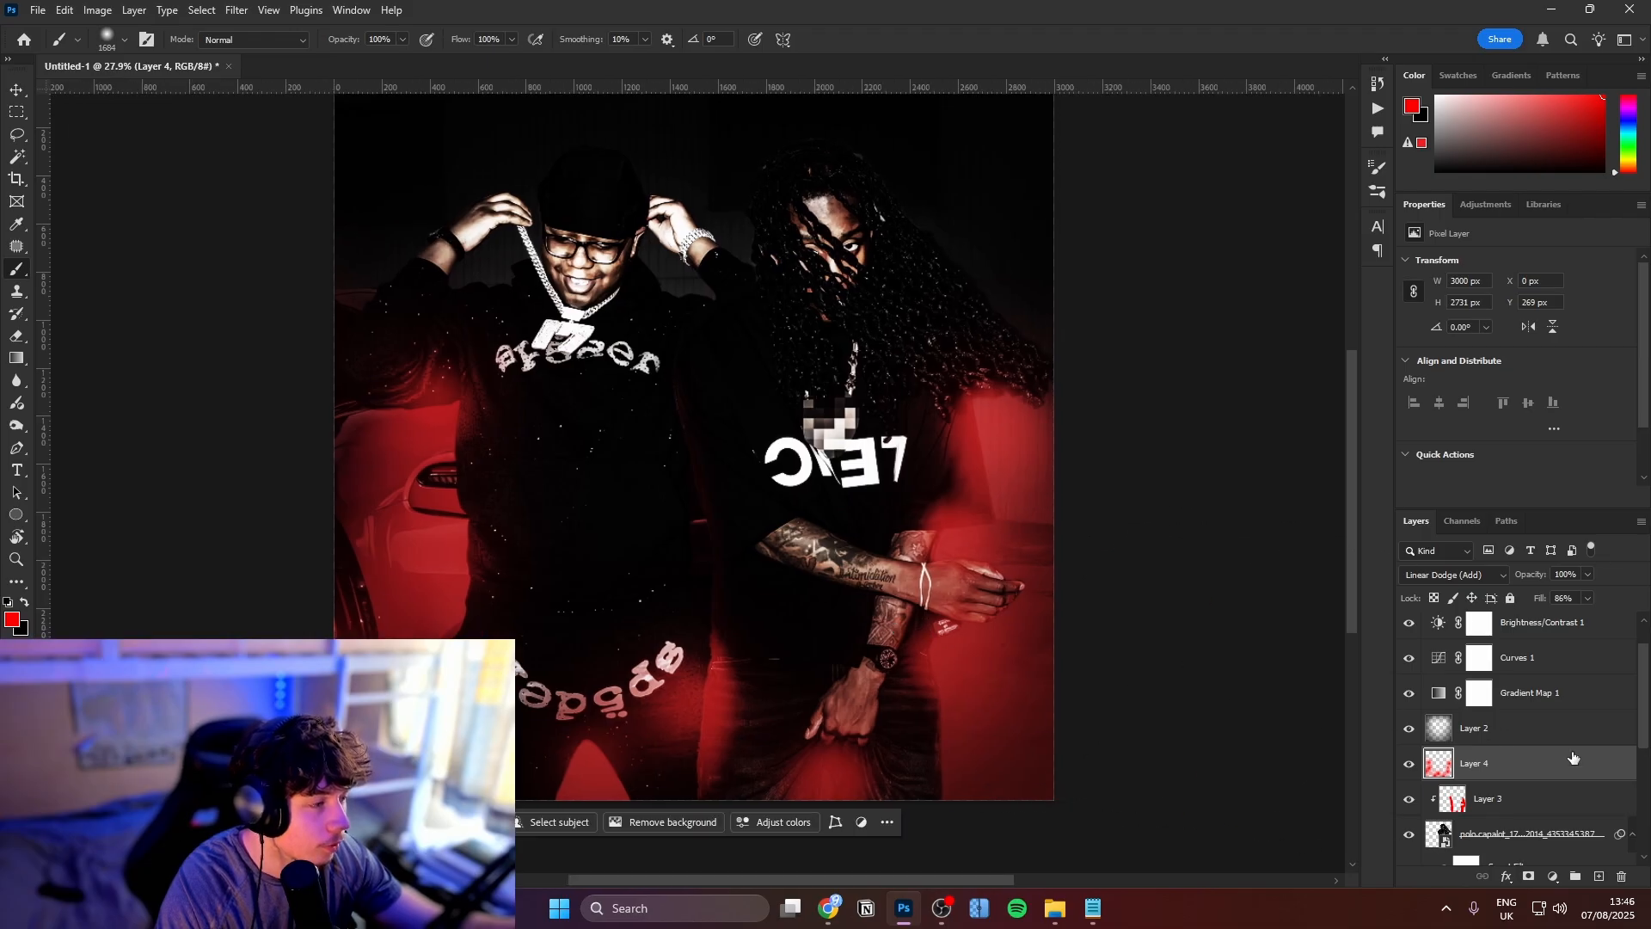
scroll(1598, 811, "up", 2)
left_click(1411, 635)
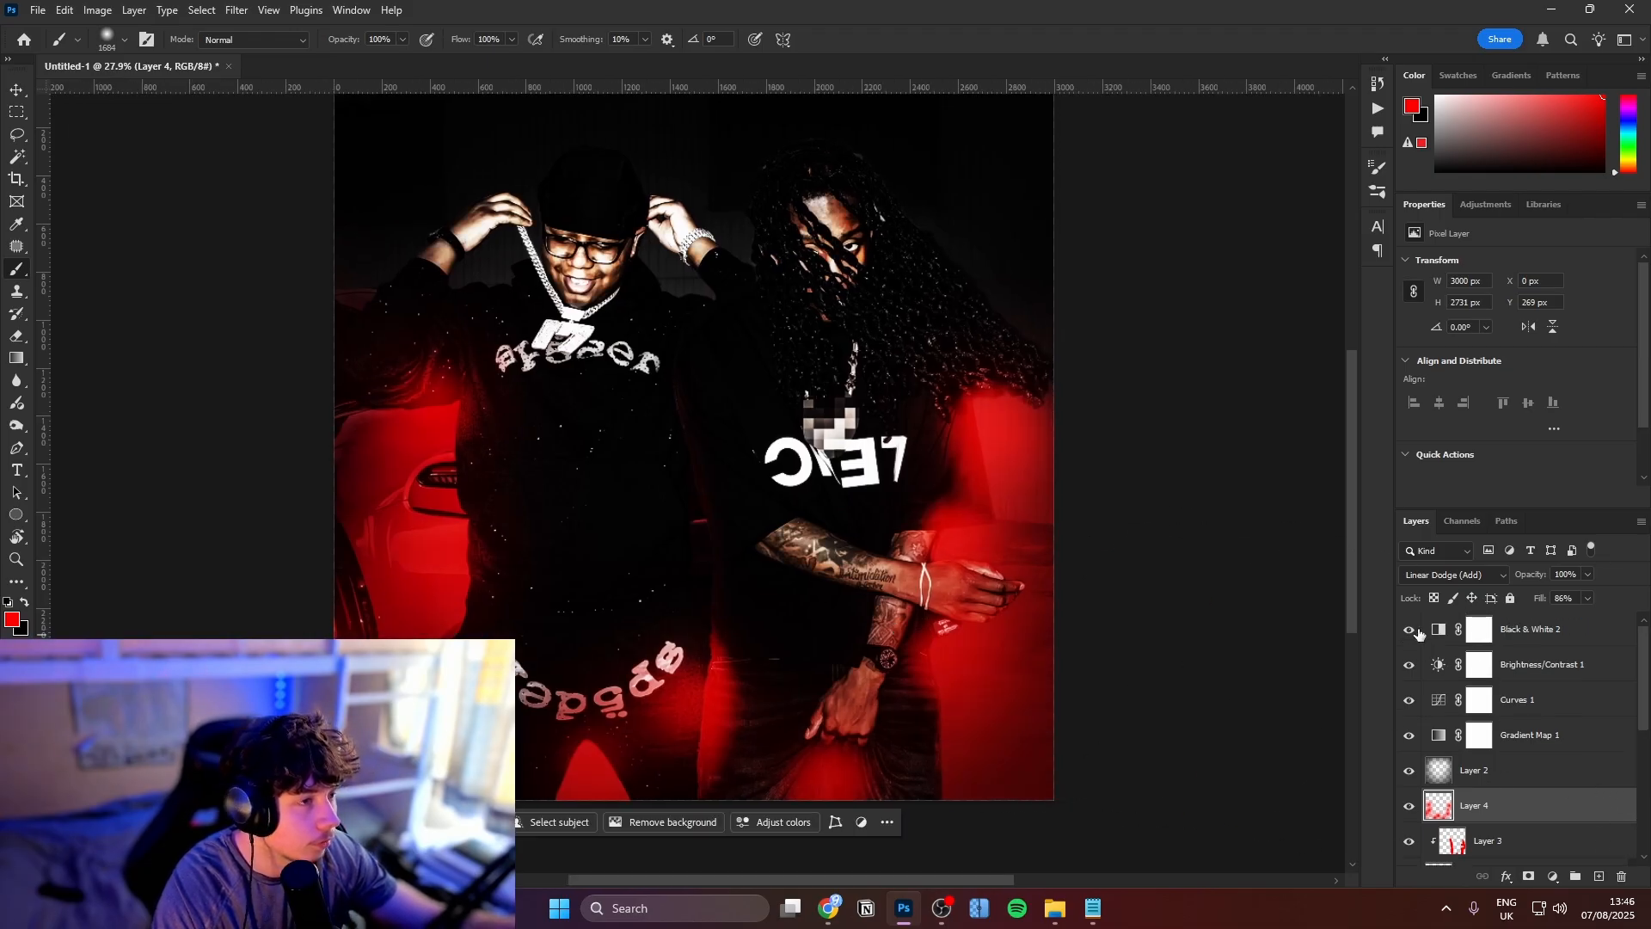
left_click(1417, 633)
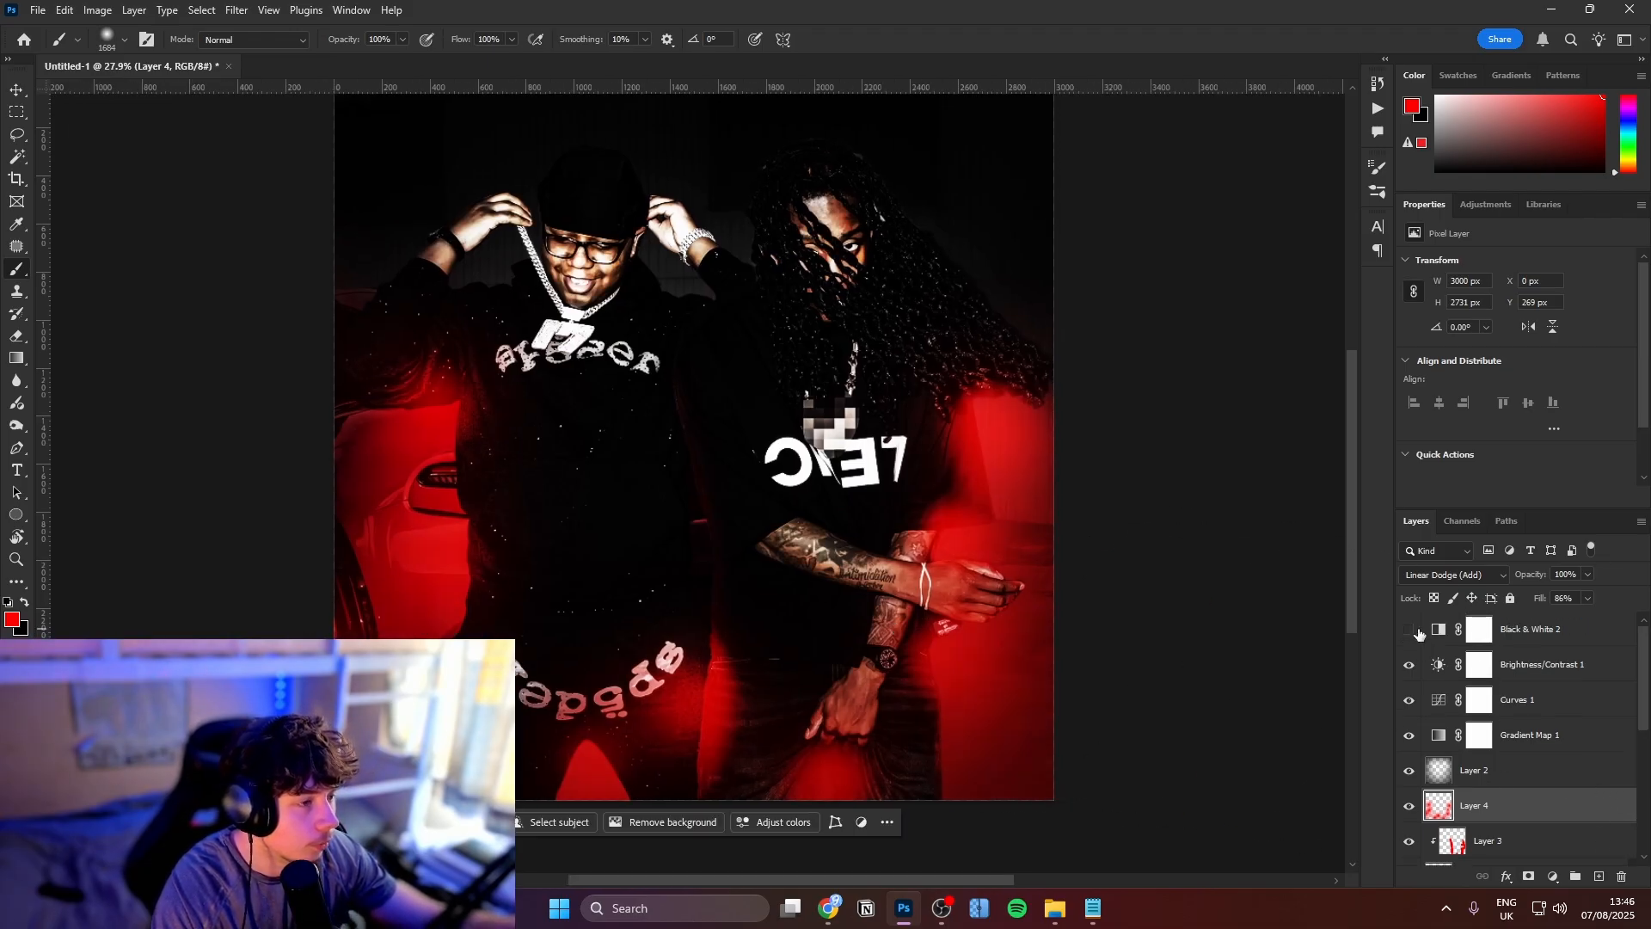
left_click(1419, 634)
left_click(1552, 643)
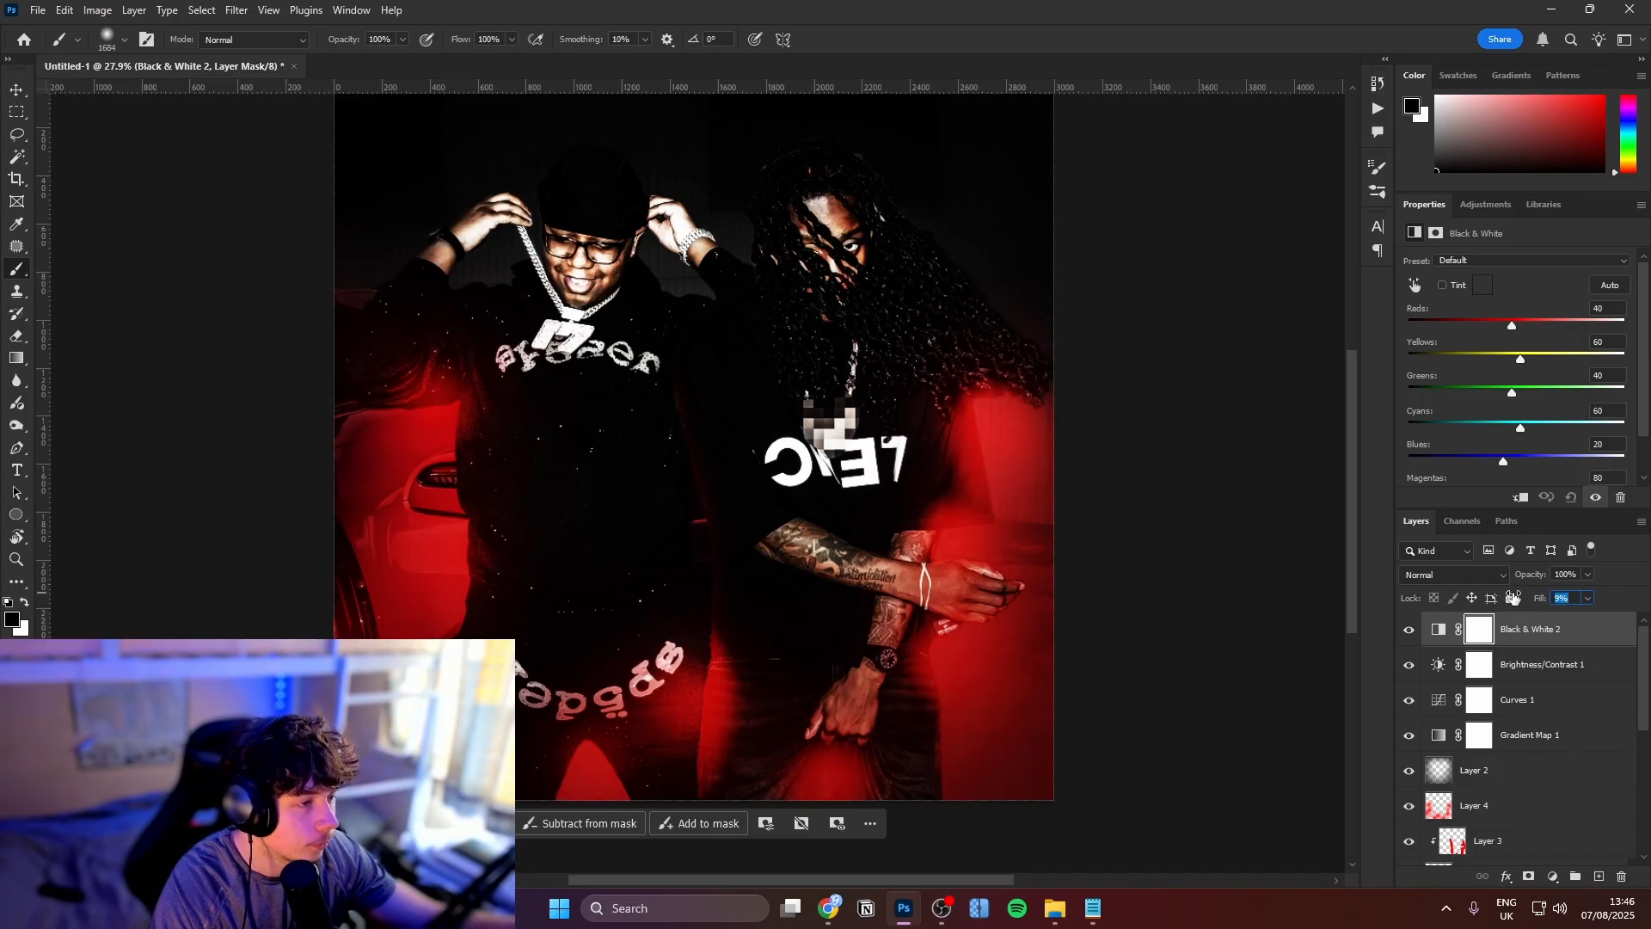
Hide Layer 2 and lower Layer 4's fill to 37%
left_click(1493, 771)
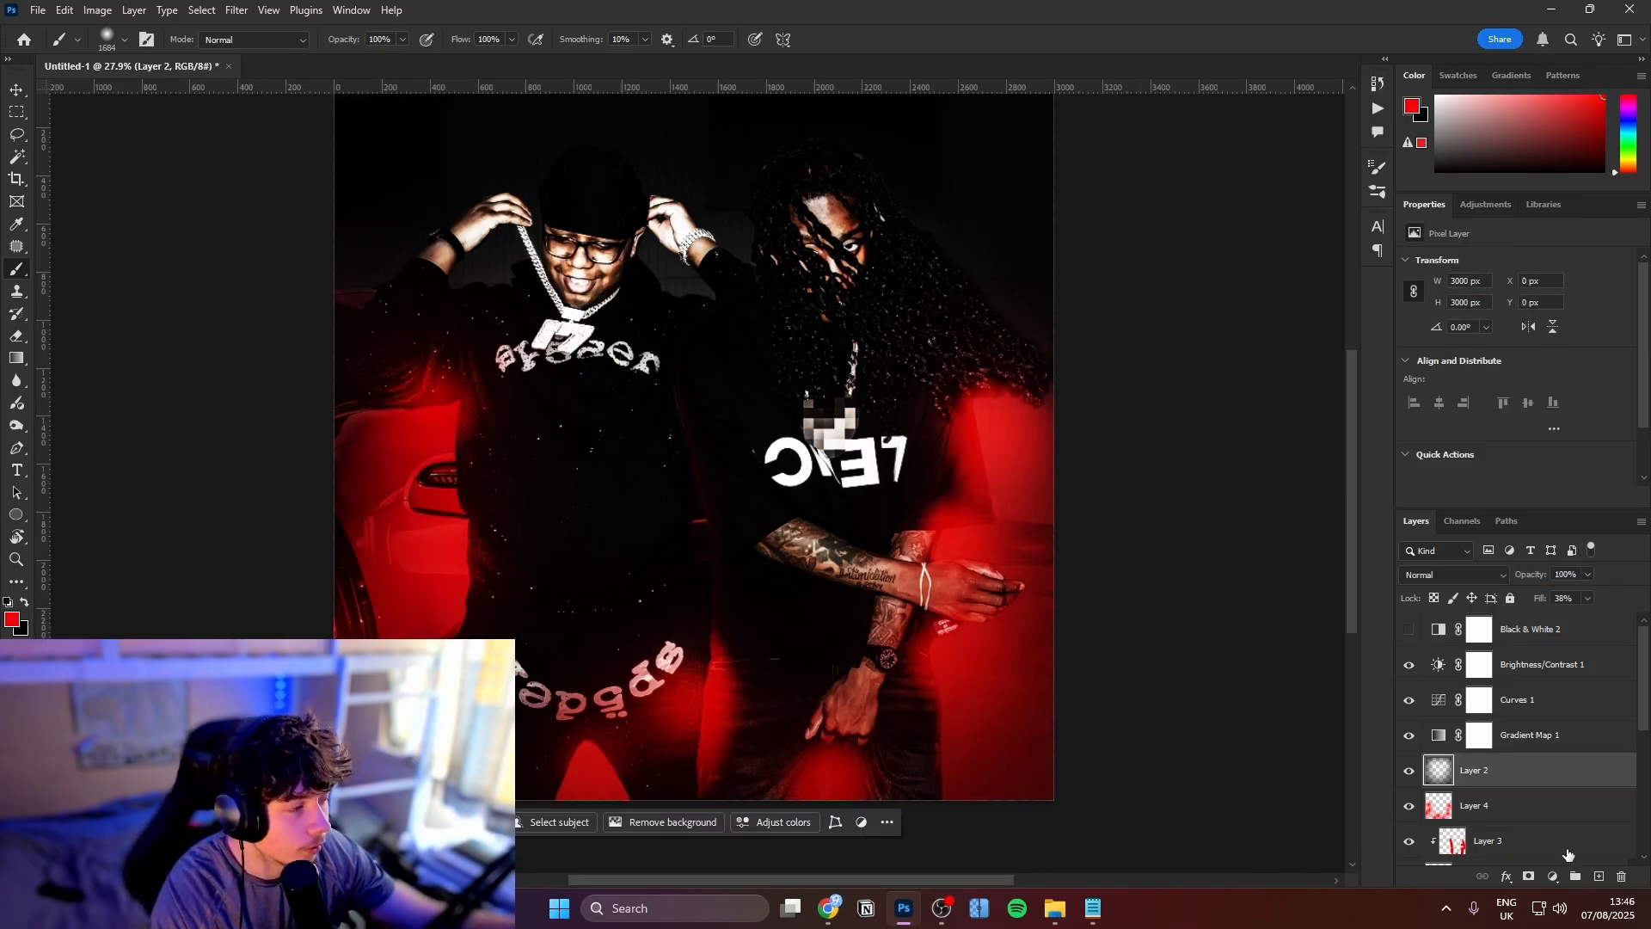
left_click(1408, 771)
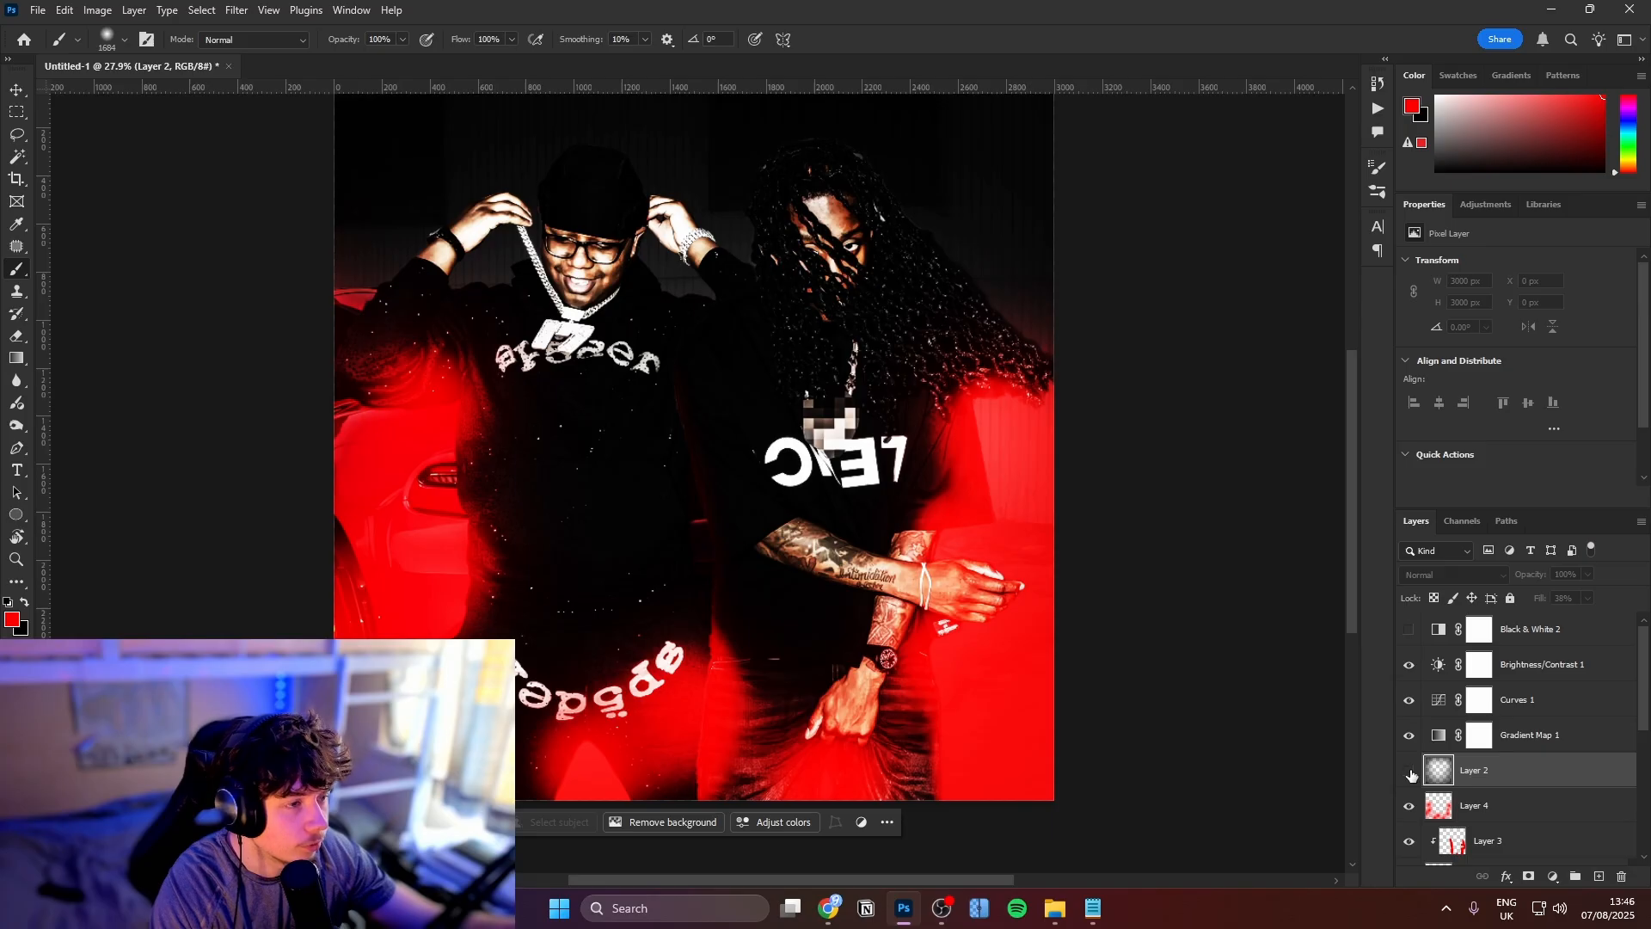
left_click(1551, 811)
left_click_drag(1527, 601, 1498, 601)
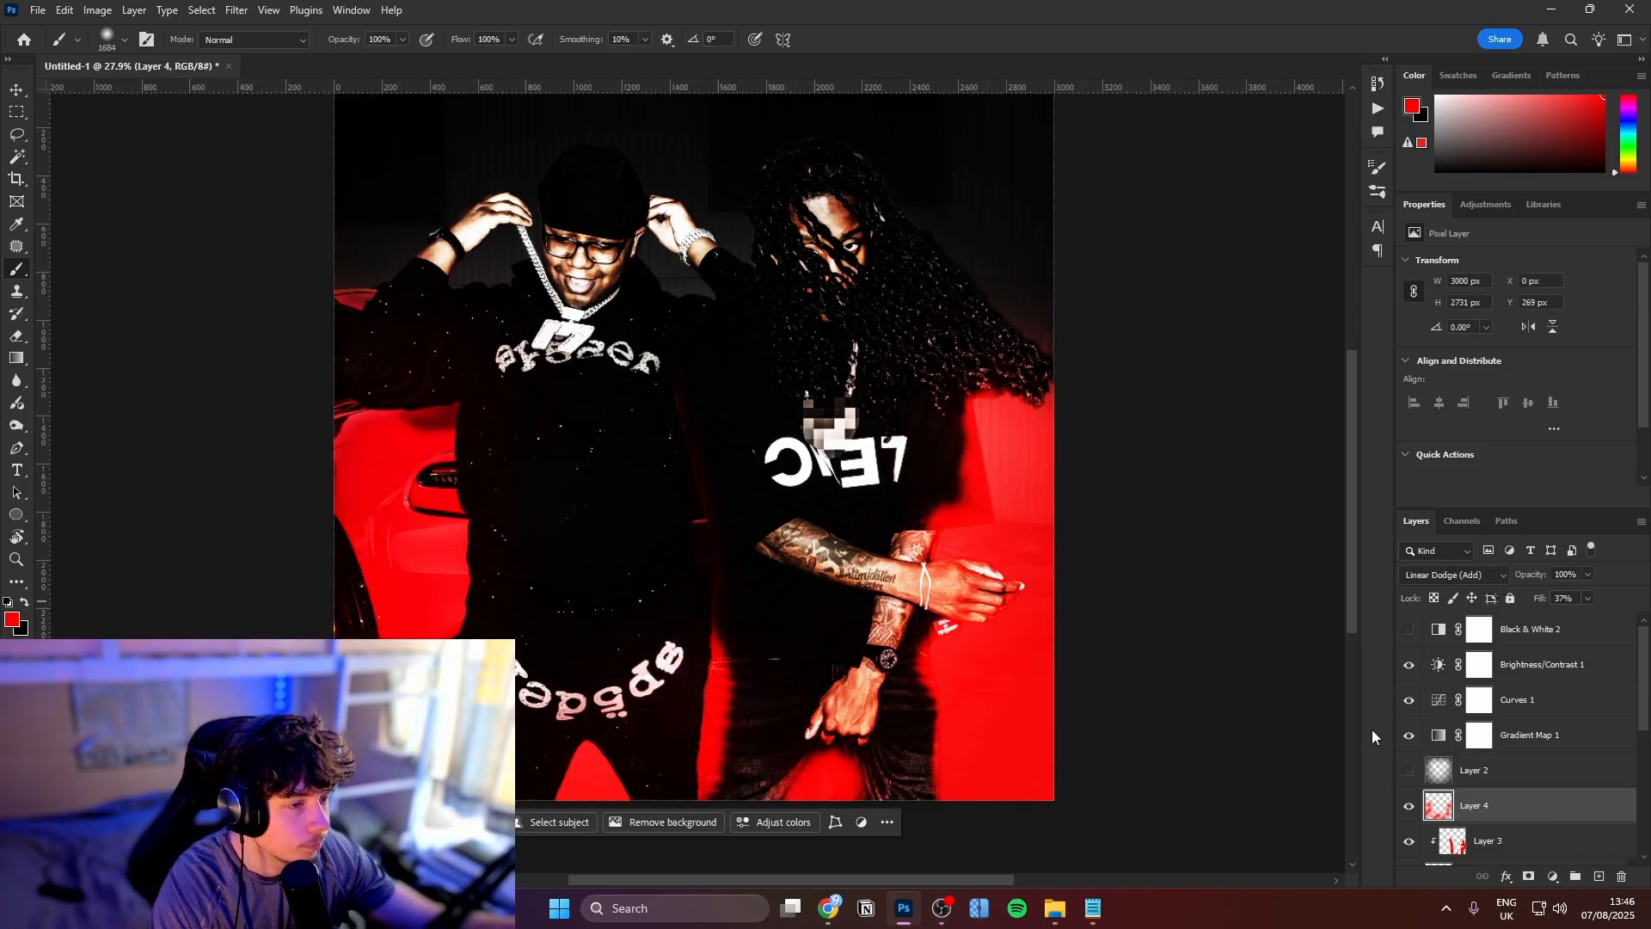
Toggle the visibility of Layer 4 and Layer 3 to compare the red glow with and without them
left_click(1408, 804)
left_click(1409, 841)
left_click(1409, 841)
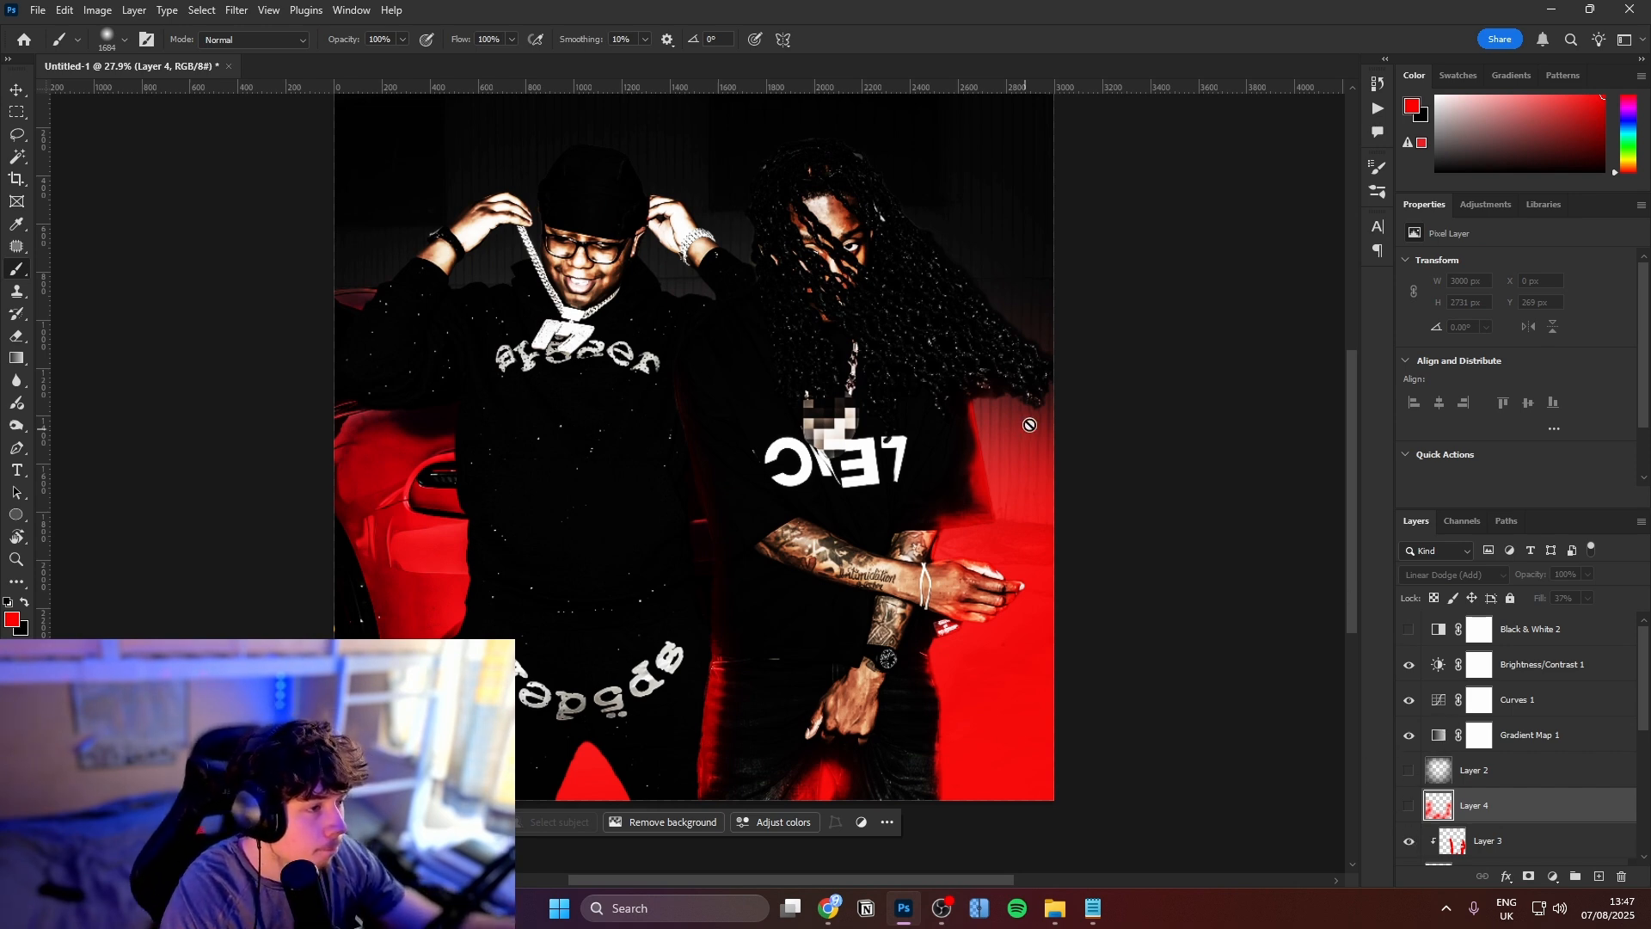
left_click(1409, 808)
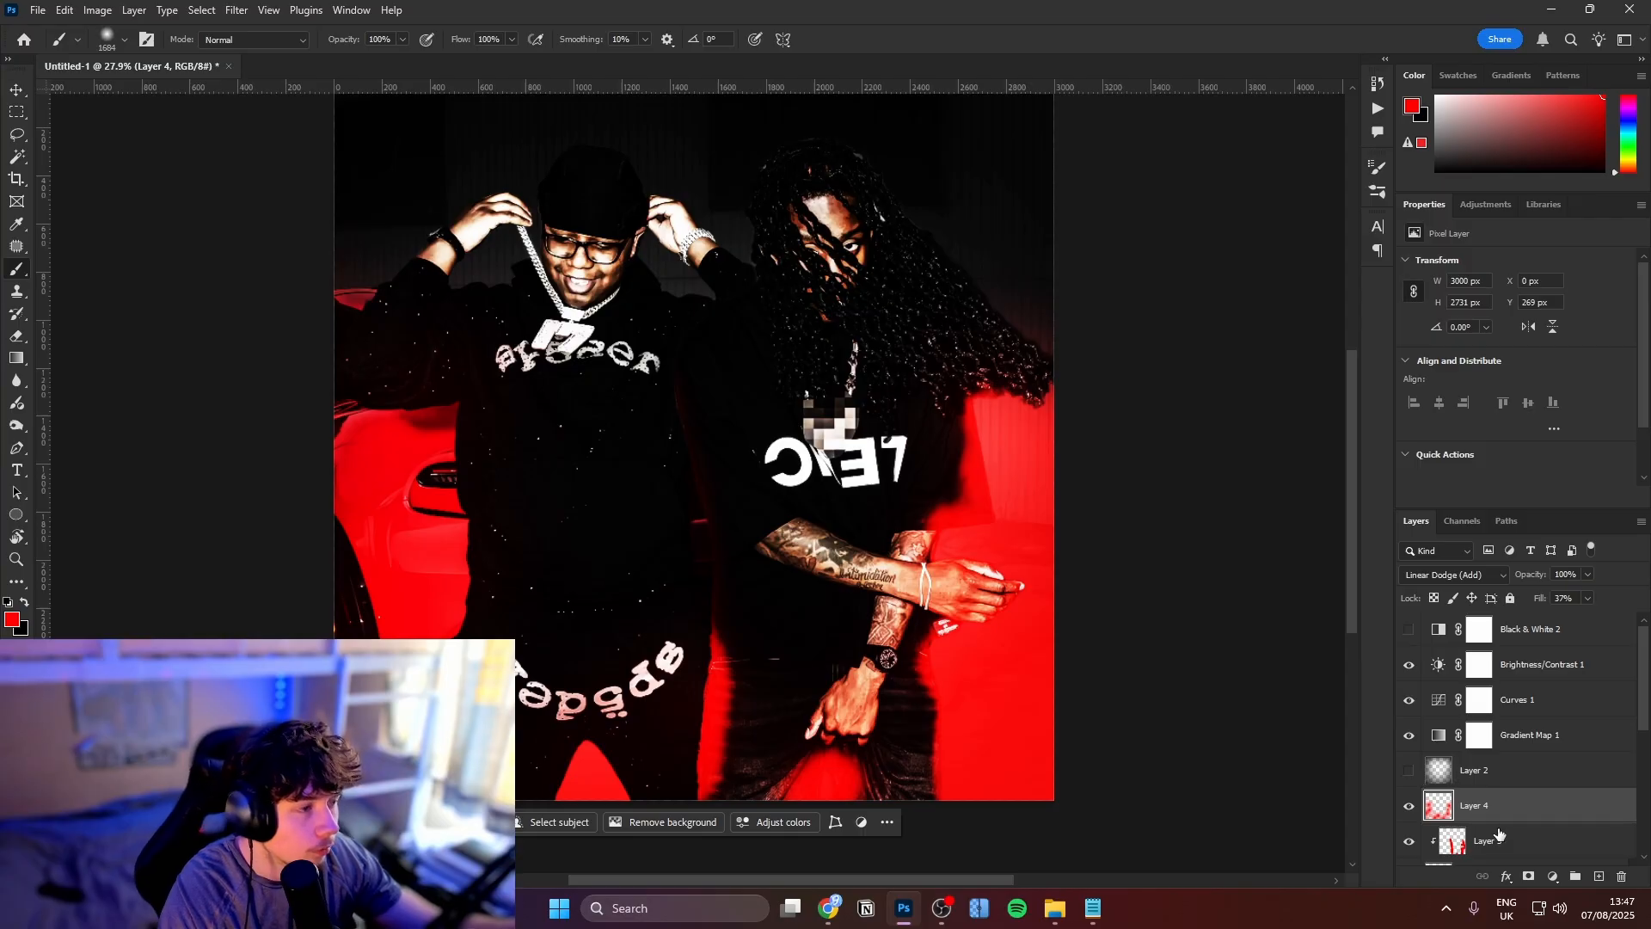
key("e")
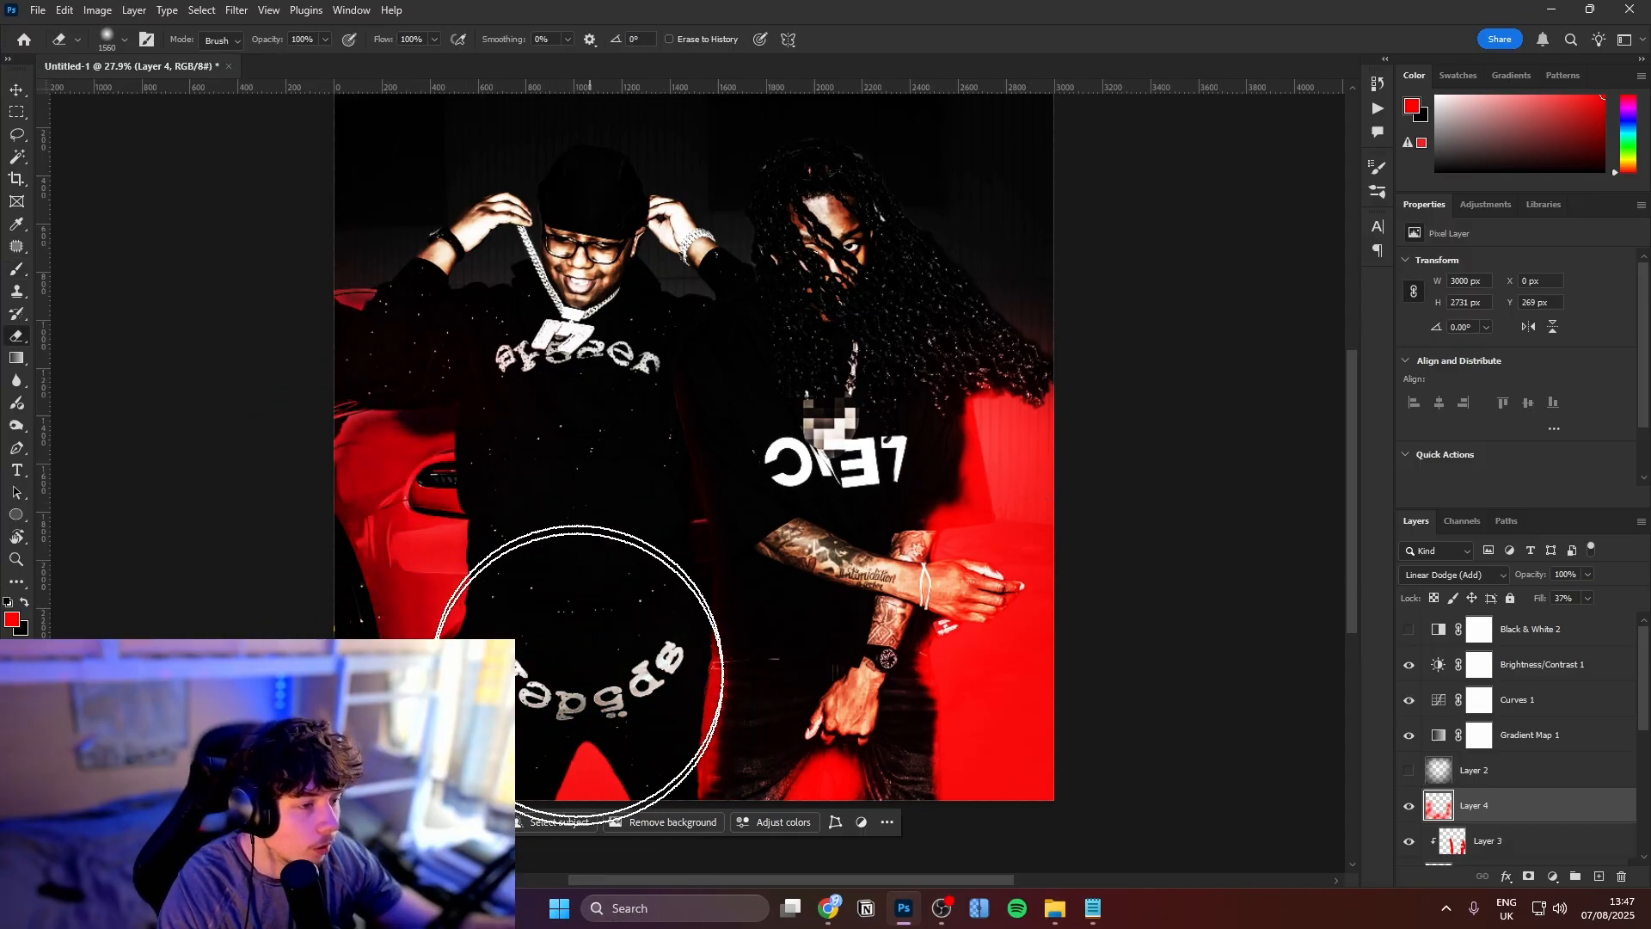
Add a new layer above the smiling man's copy layer and clip it to that layer
scroll(1461, 760, "down", 2)
left_click(1501, 668)
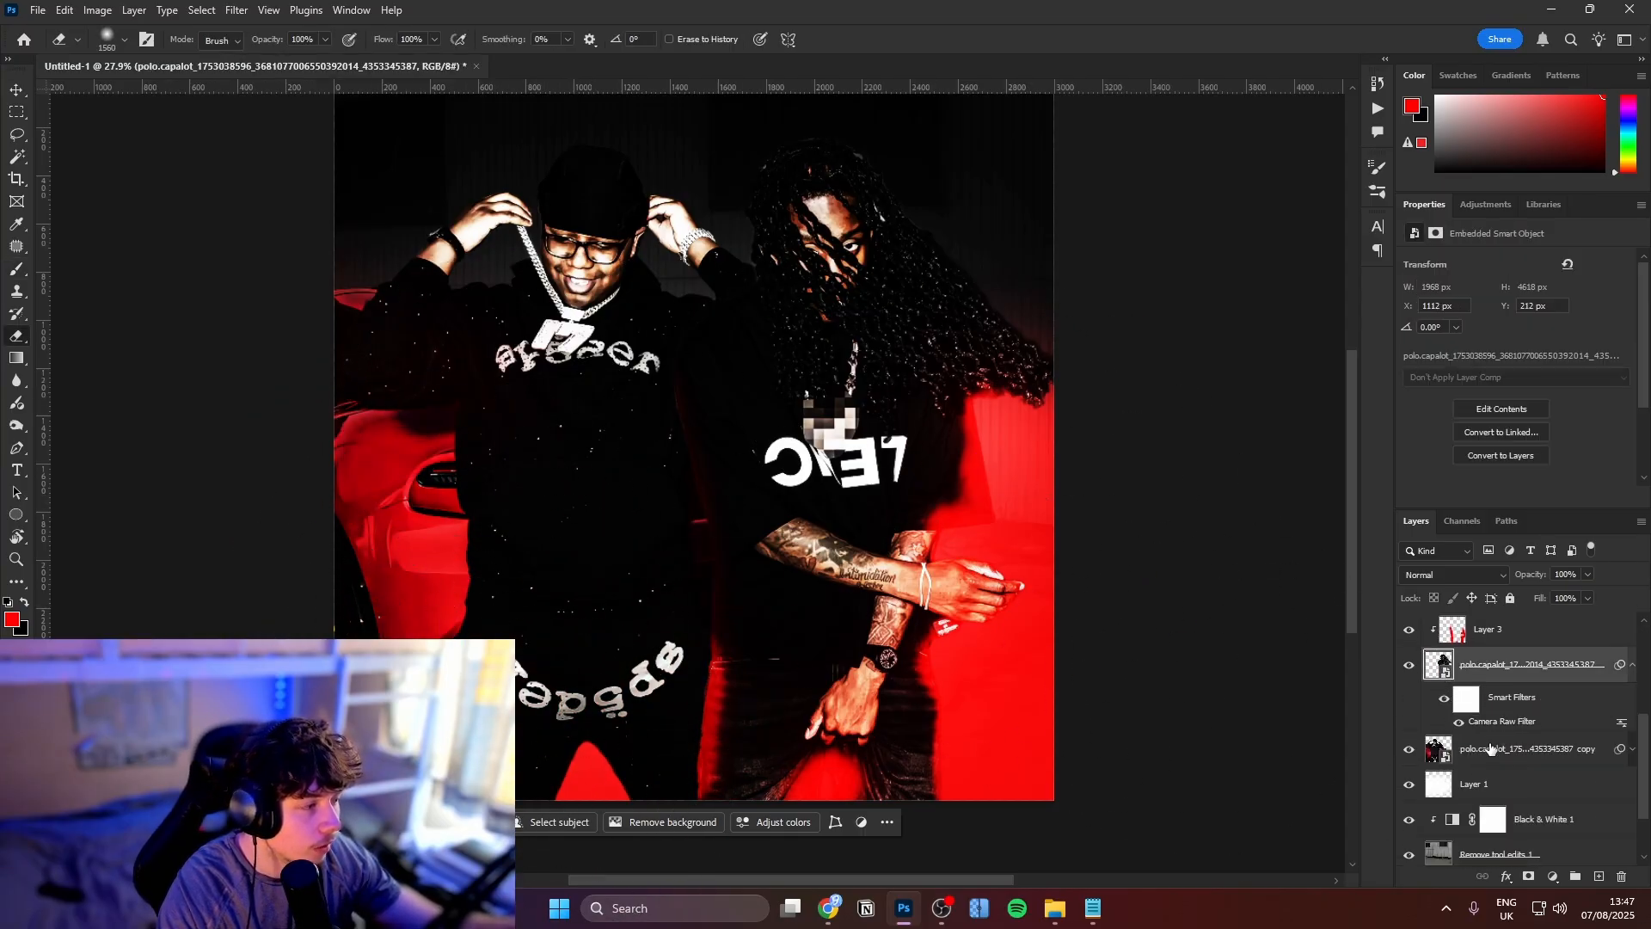
left_click(1490, 748)
left_click(1599, 875)
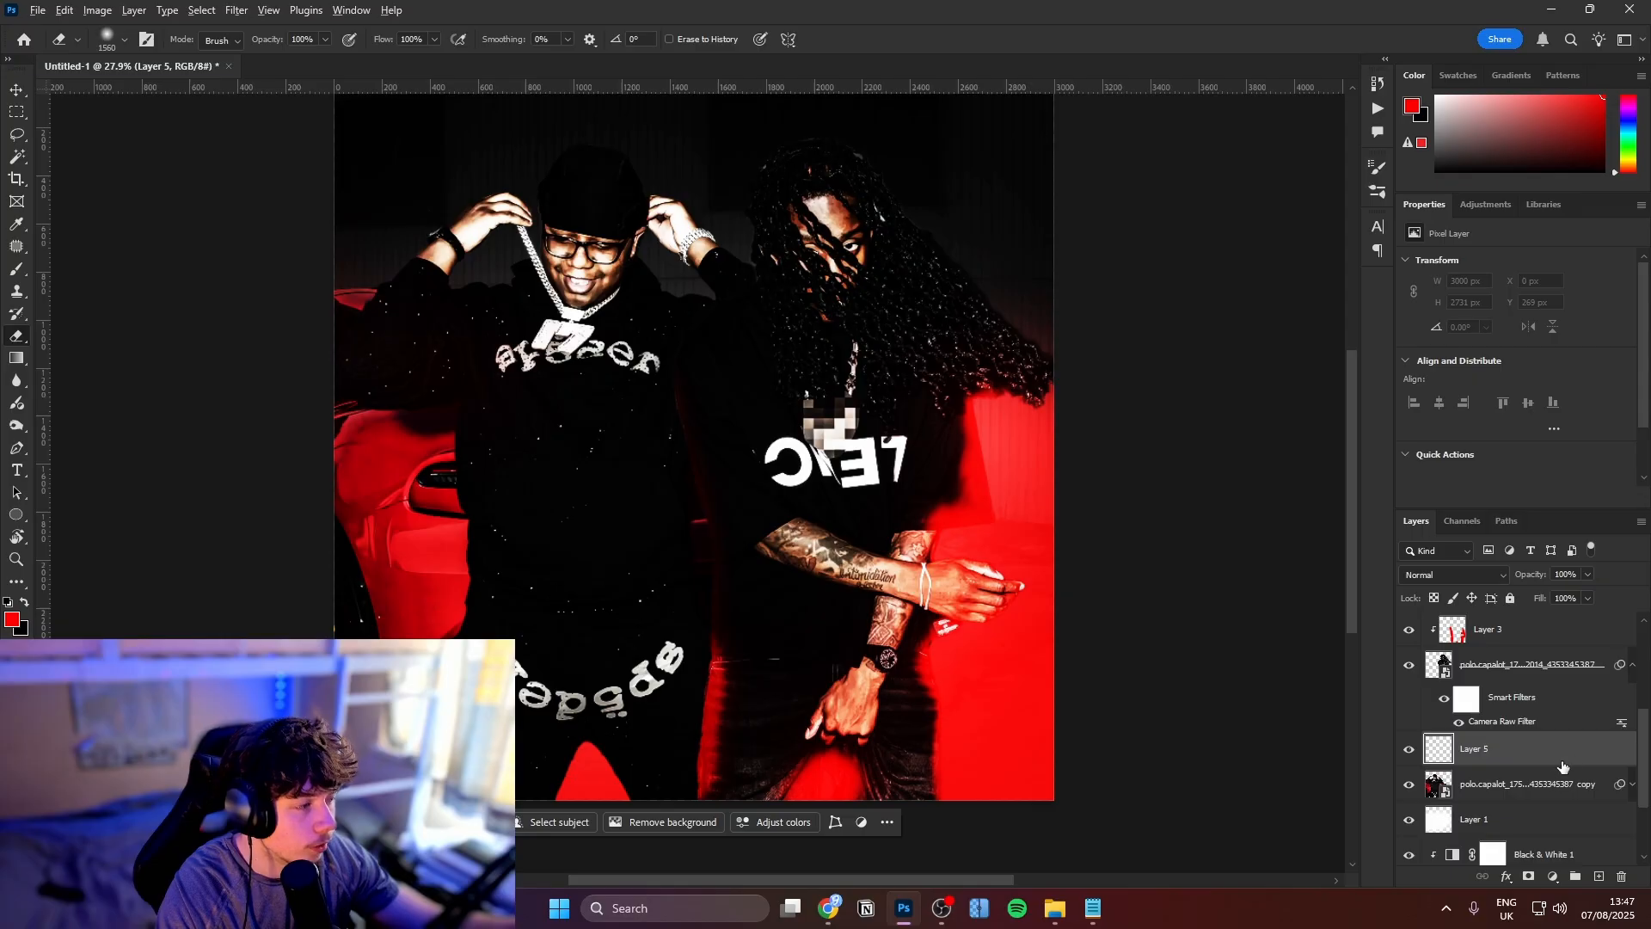
left_click(1562, 766, "alt")
Try brushing soft red over the car's lower edge and the smiling man's leg on the clipped layer with a 458 px brush
mouse_move(521, 478)
left_mouse_down()
mouse_move(405, 481)
mouse_move(435, 466)
mouse_move(565, 658)
mouse_move(545, 107)
left_mouse_up()
left_click_drag(447, 580, 505, 404)
key("b")
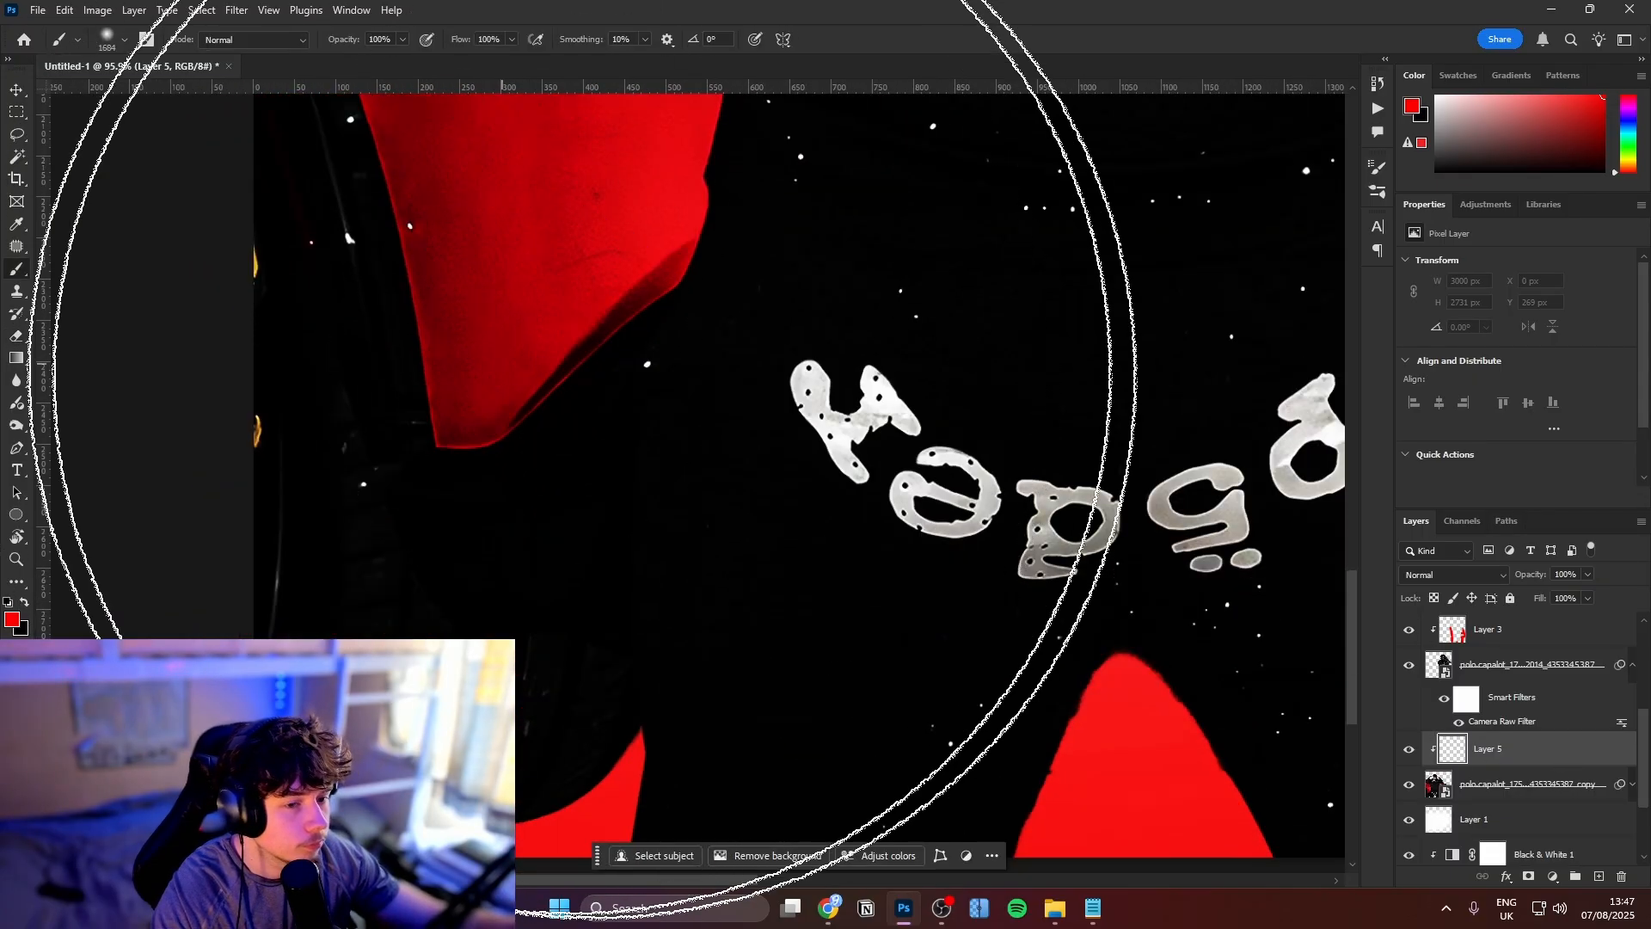
mouse_move(765, 368)
left_mouse_down()
mouse_move(496, 353)
mouse_move(476, 320)
mouse_move(538, 688)
left_mouse_up()
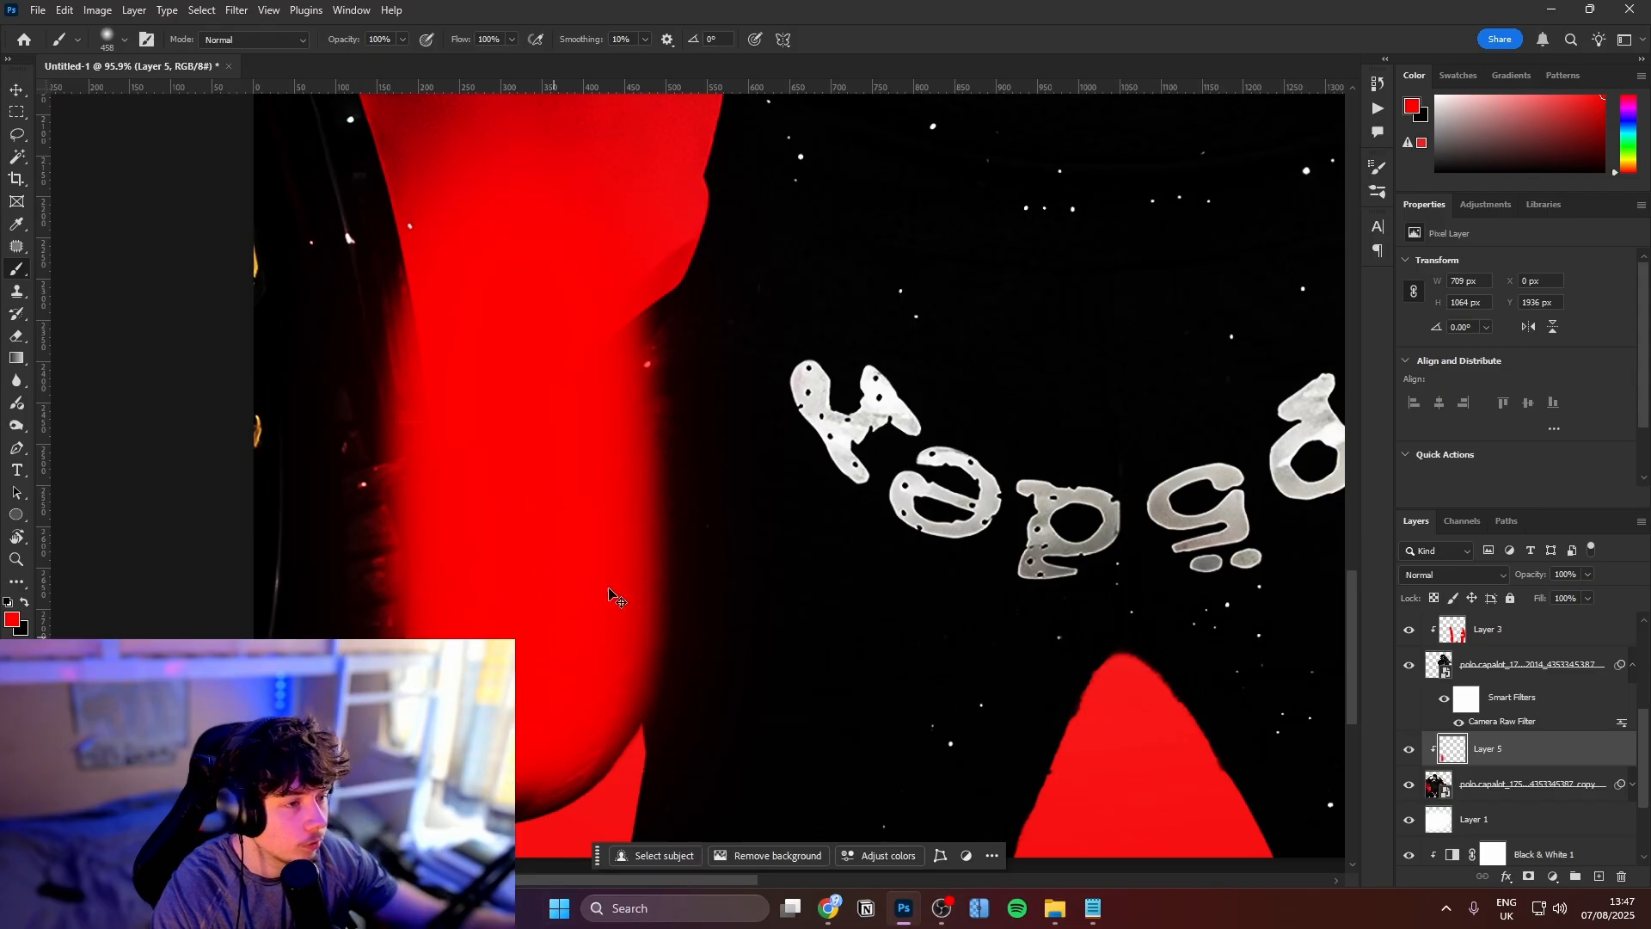
key("ctrl+z")
mouse_move(682, 368)
left_mouse_down()
mouse_move(564, 549)
mouse_move(559, 653)
left_mouse_up()
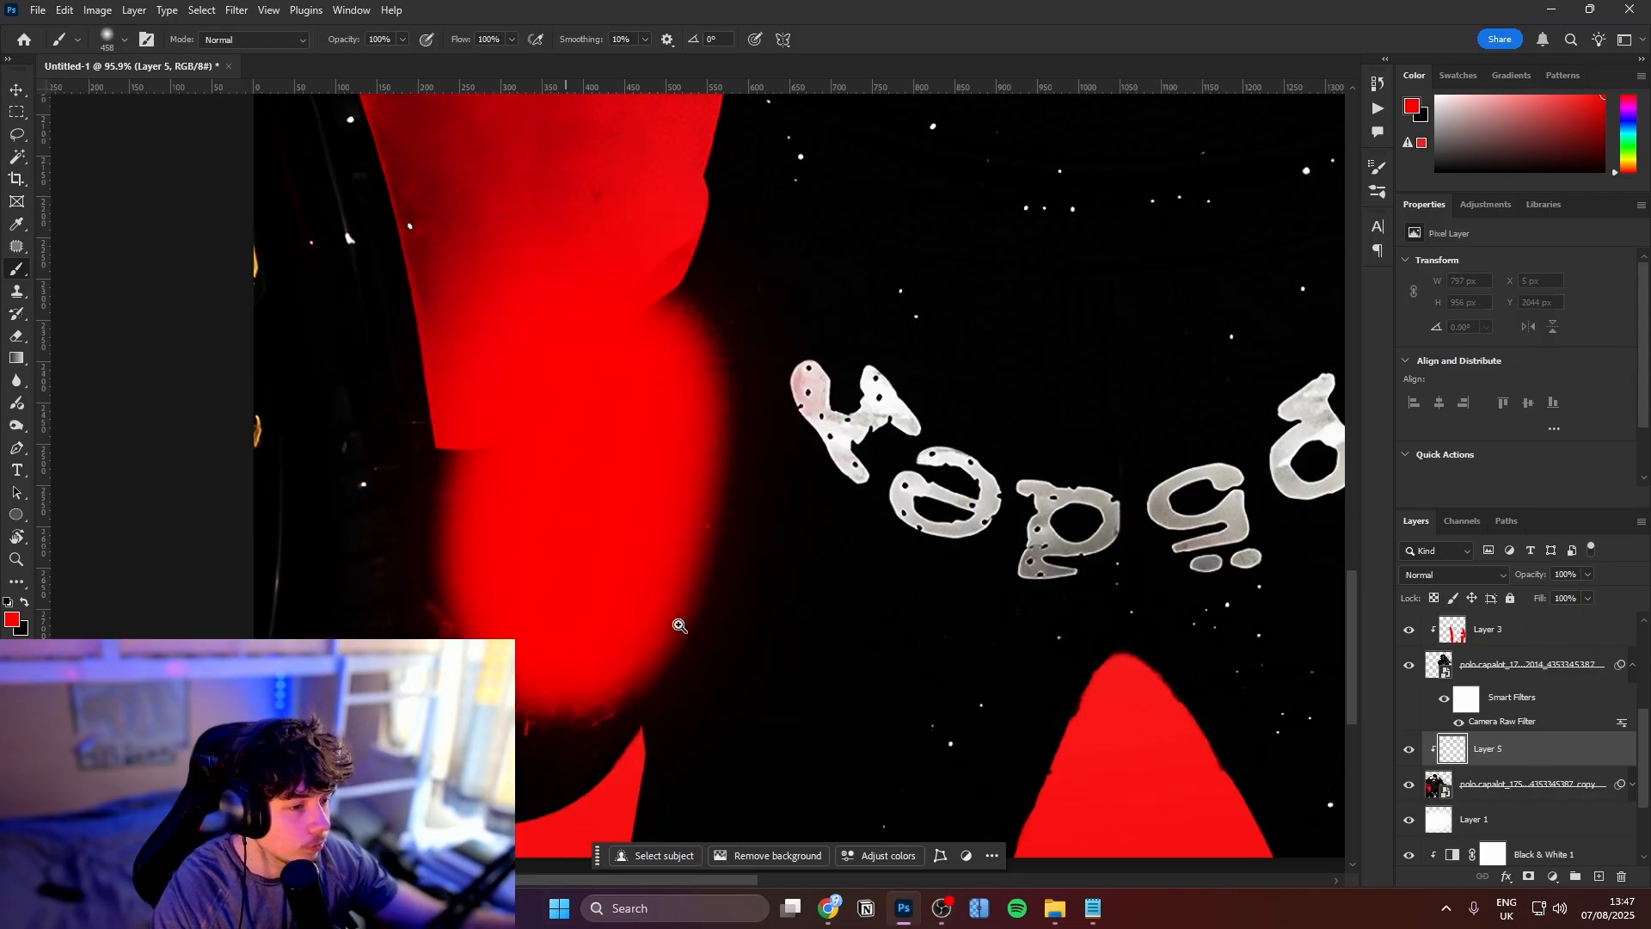
left_click_drag(680, 625, 398, 707)
left_click_drag(513, 659, 581, 898)
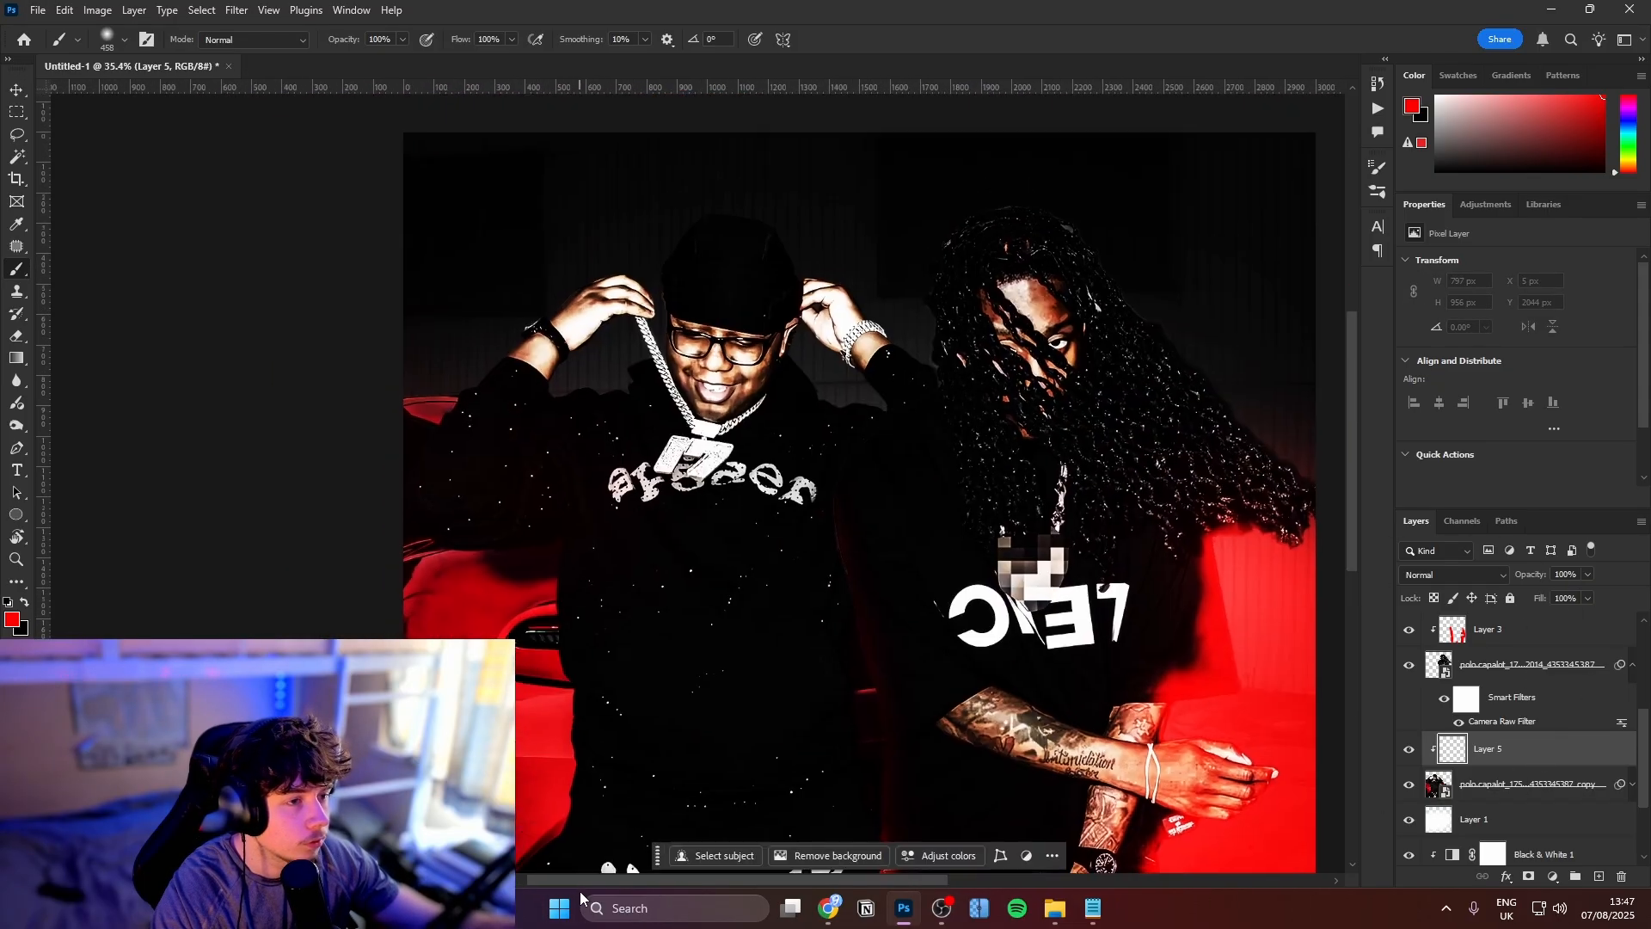
left_click_drag(593, 695, 629, 559)
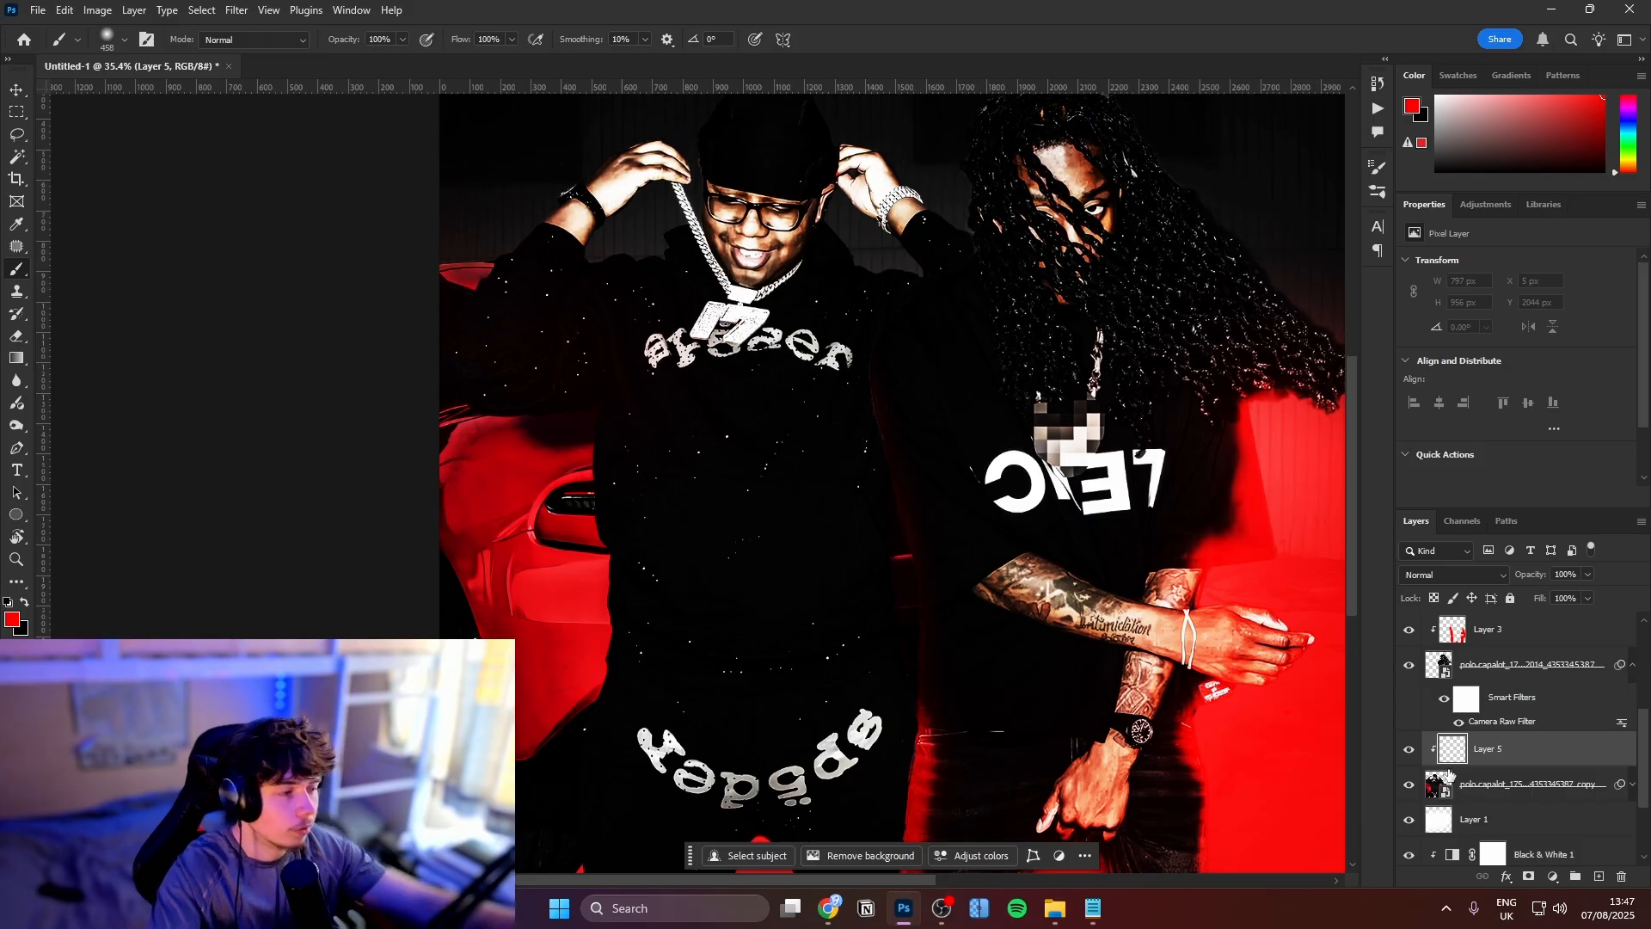
Hide Layer 5, load the smiling man's copy layer as a selection, and subtract the car around his arm with the Quick Selection tool
left_click(1448, 783)
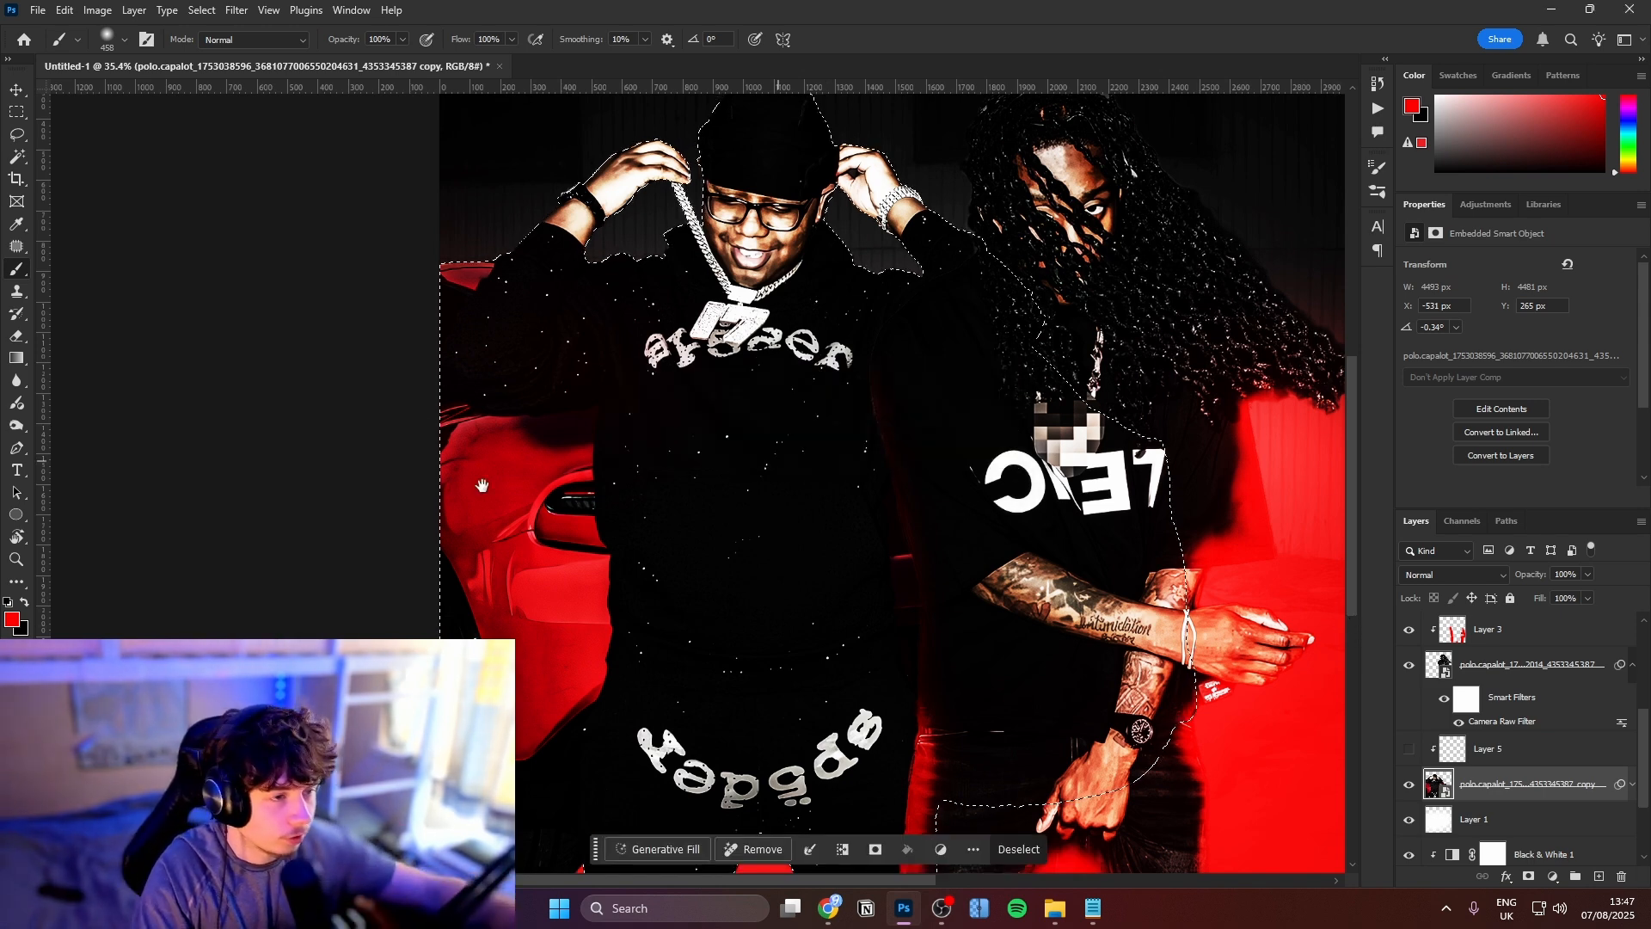
left_click_drag(481, 486, 502, 515)
key("w")
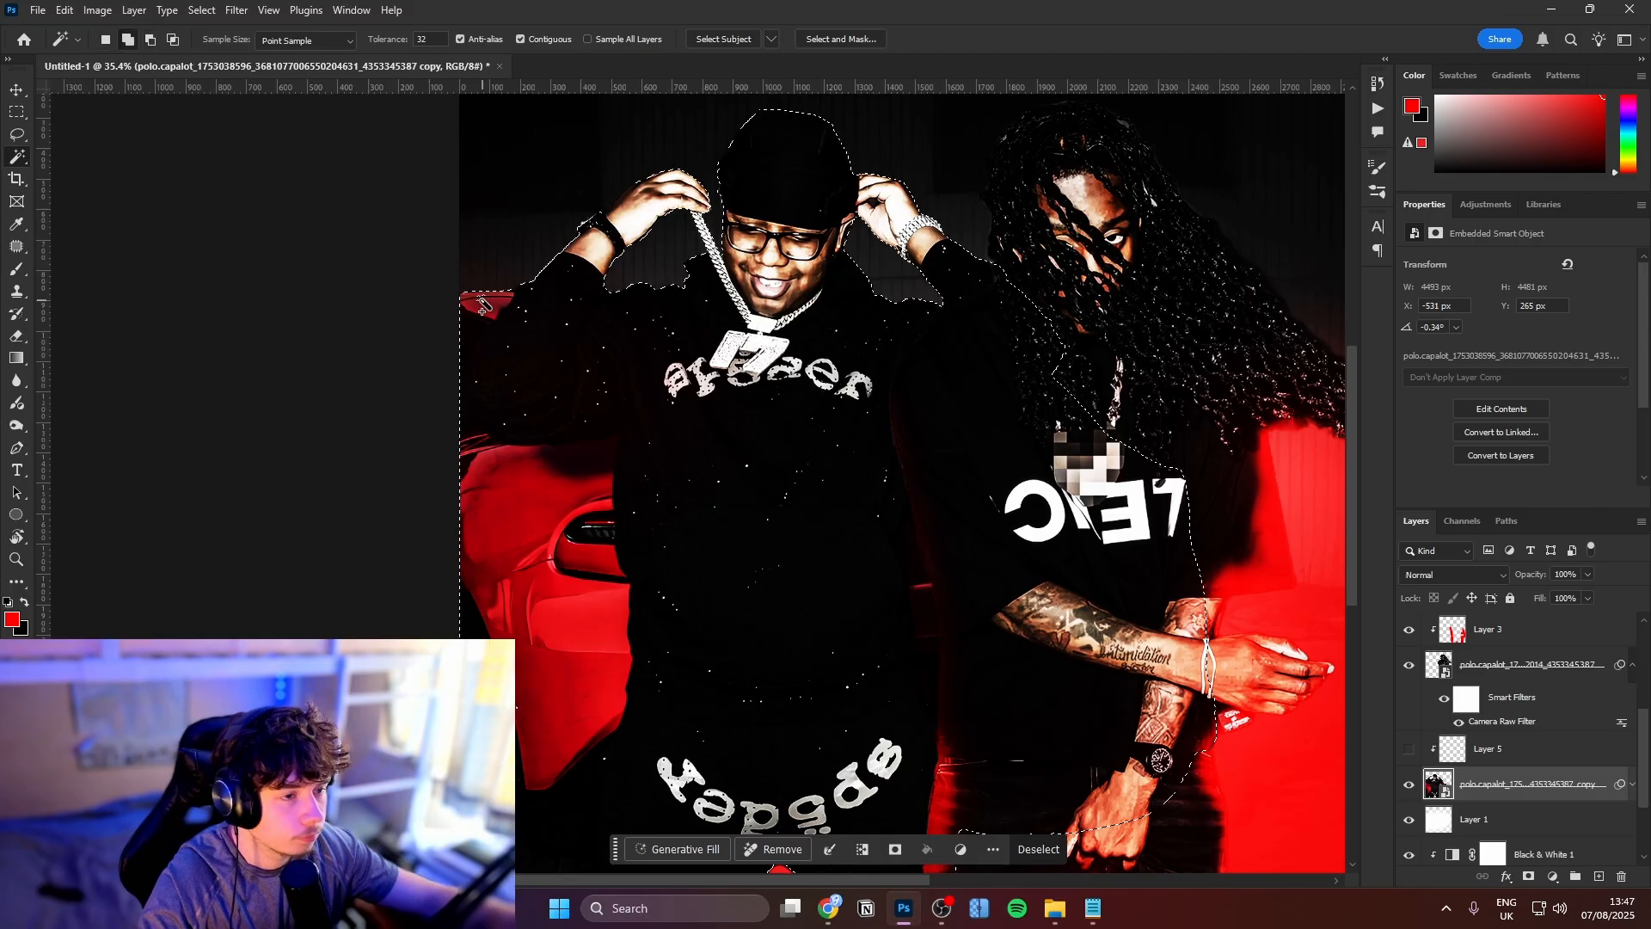
key("shift+w")
key("shift+w")
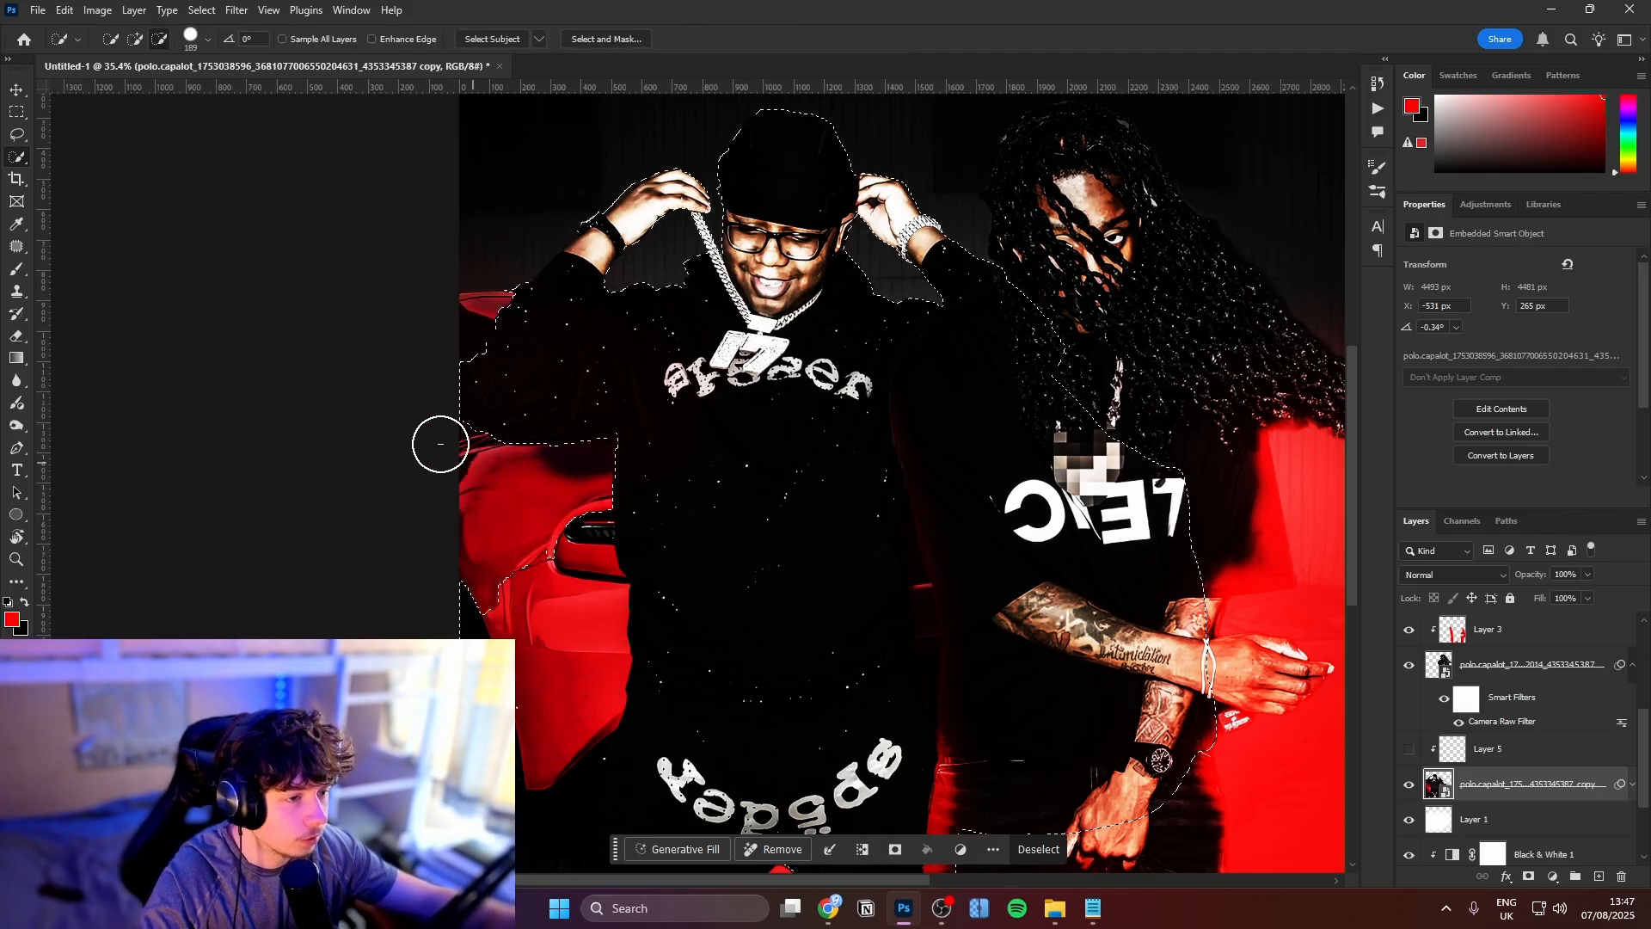
right_click(12, 157)
left_click(19, 161)
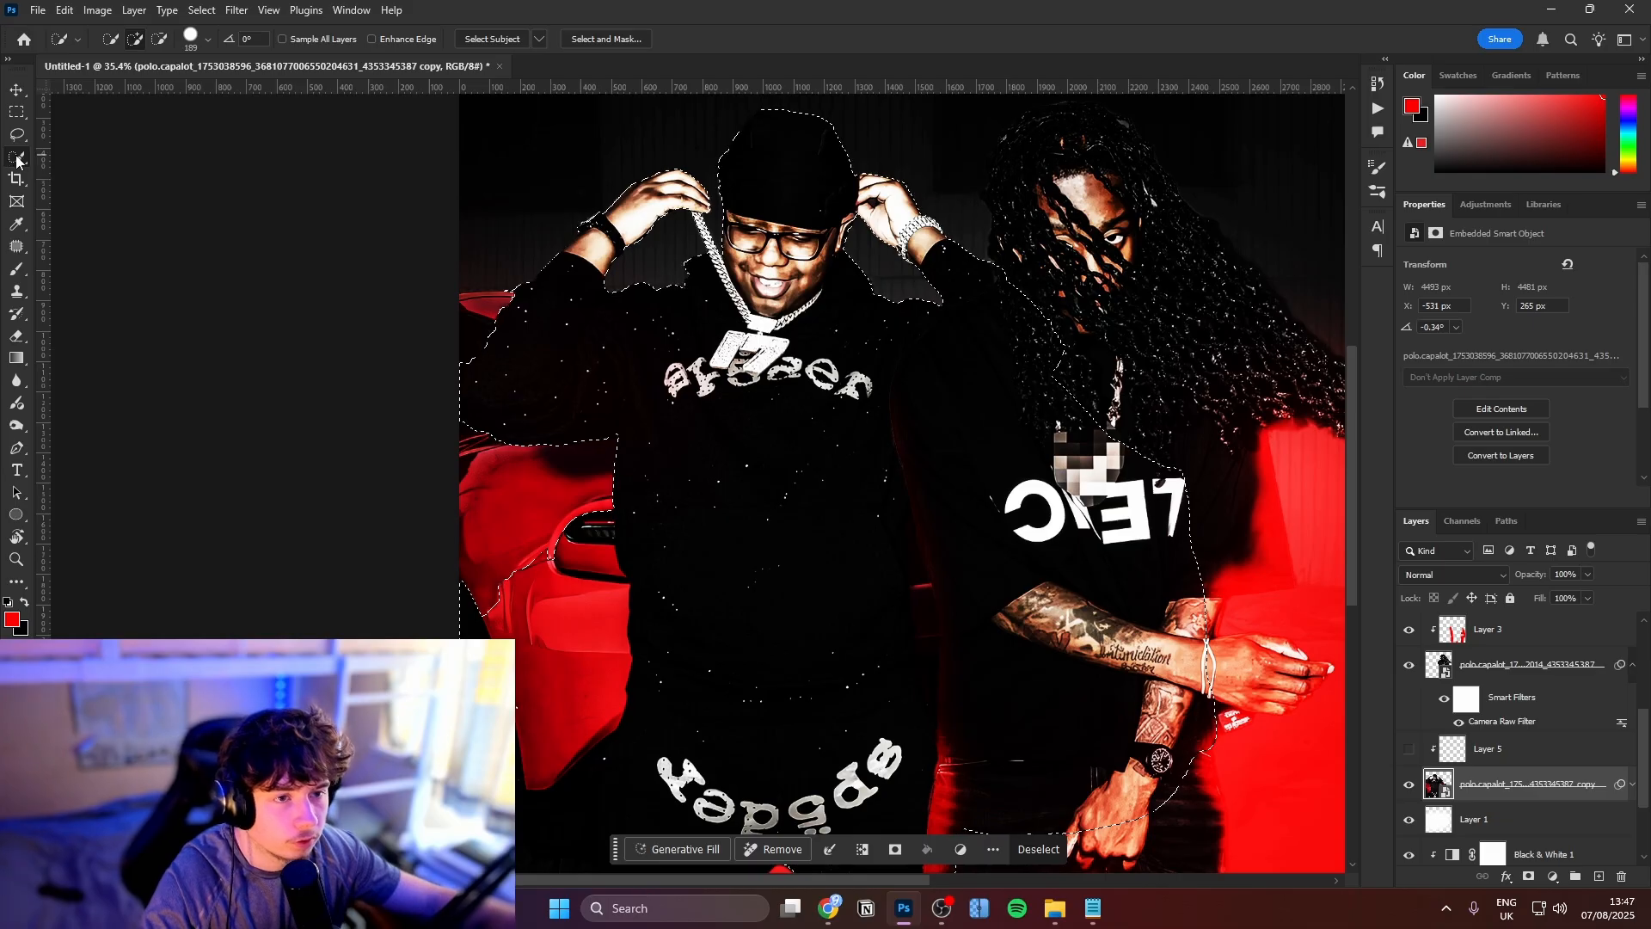
Subtract the lower car beside the smiling man's leg from the selection and add the missing leg area back
scroll(559, 687, "down", 5)
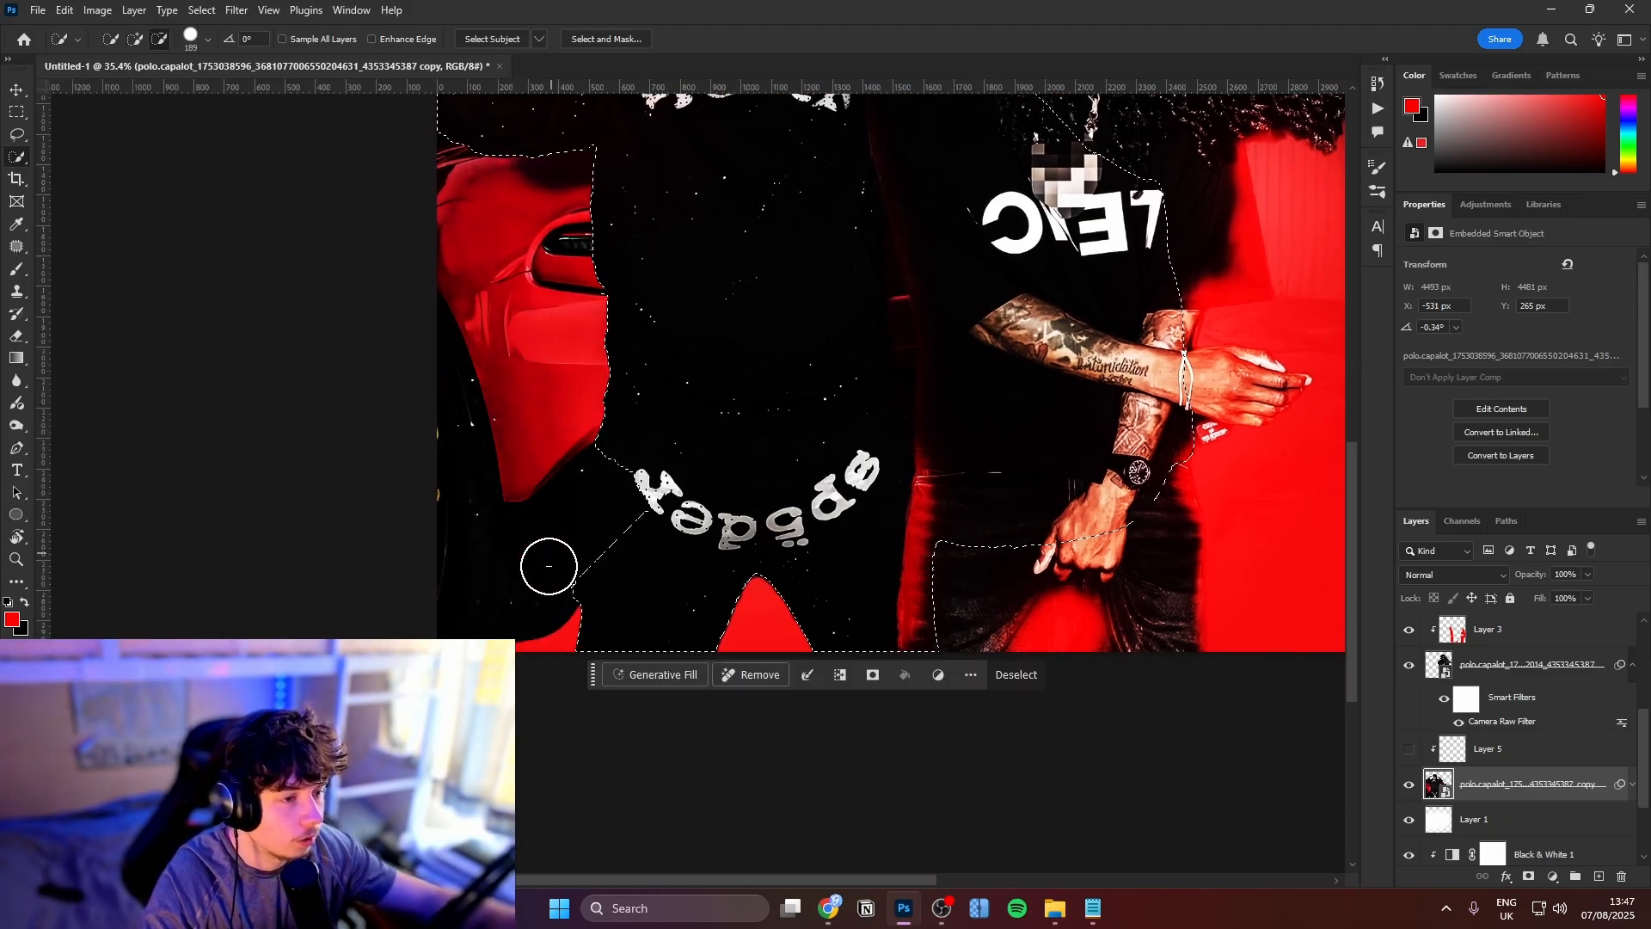
left_click_drag(637, 472, 642, 595)
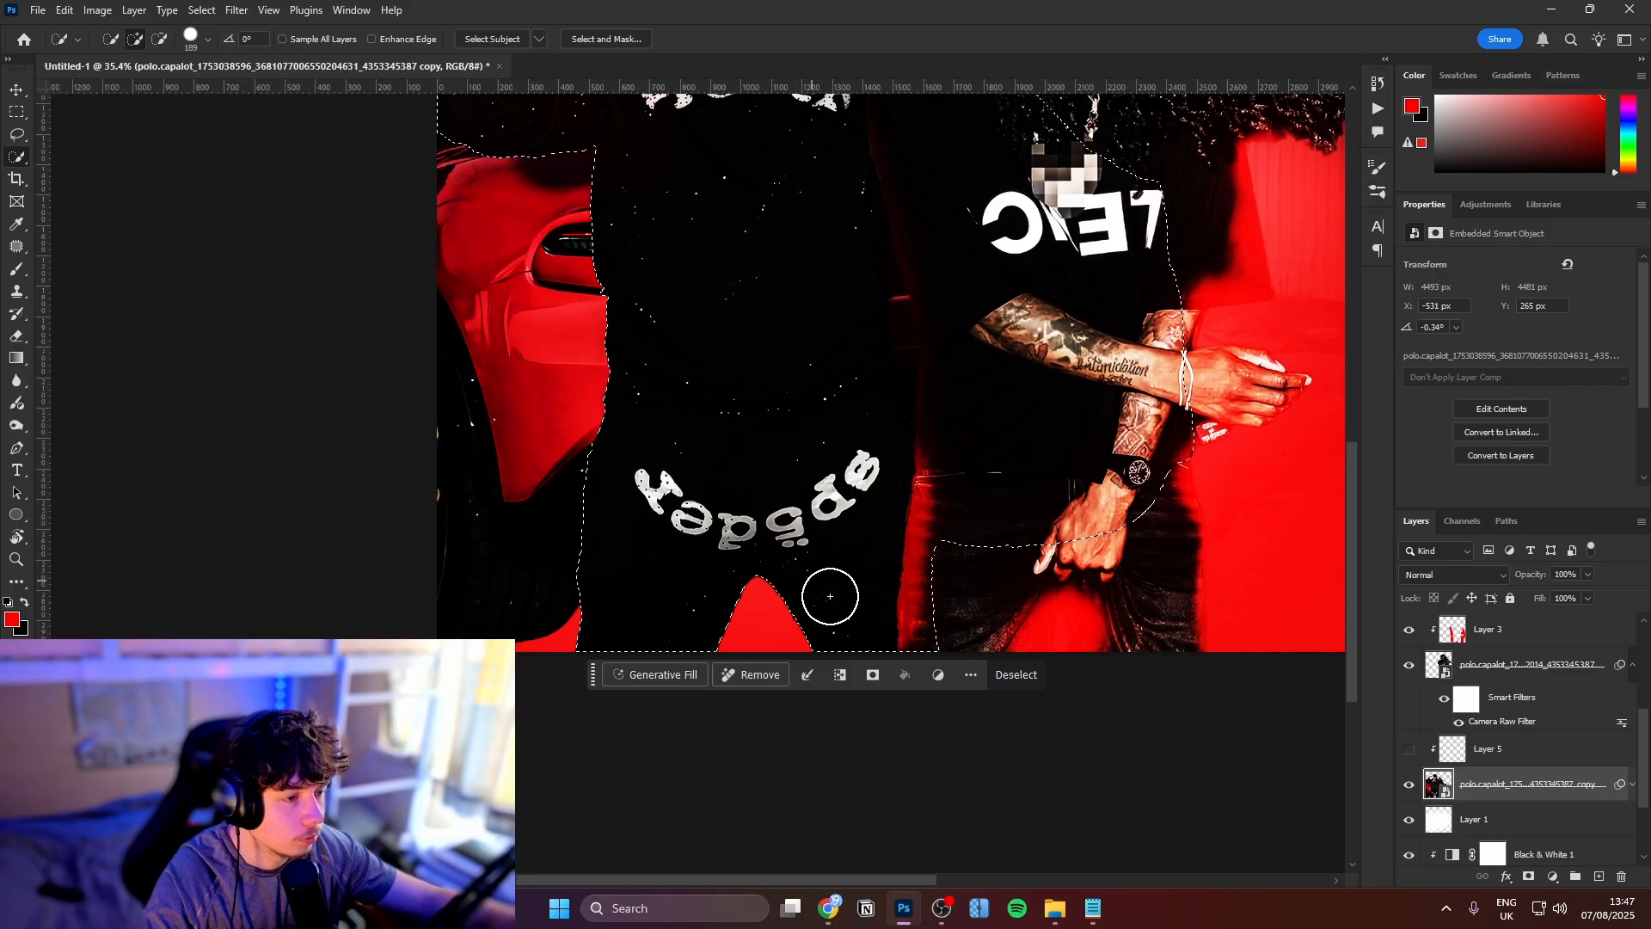
left_click_drag(963, 601, 798, 827)
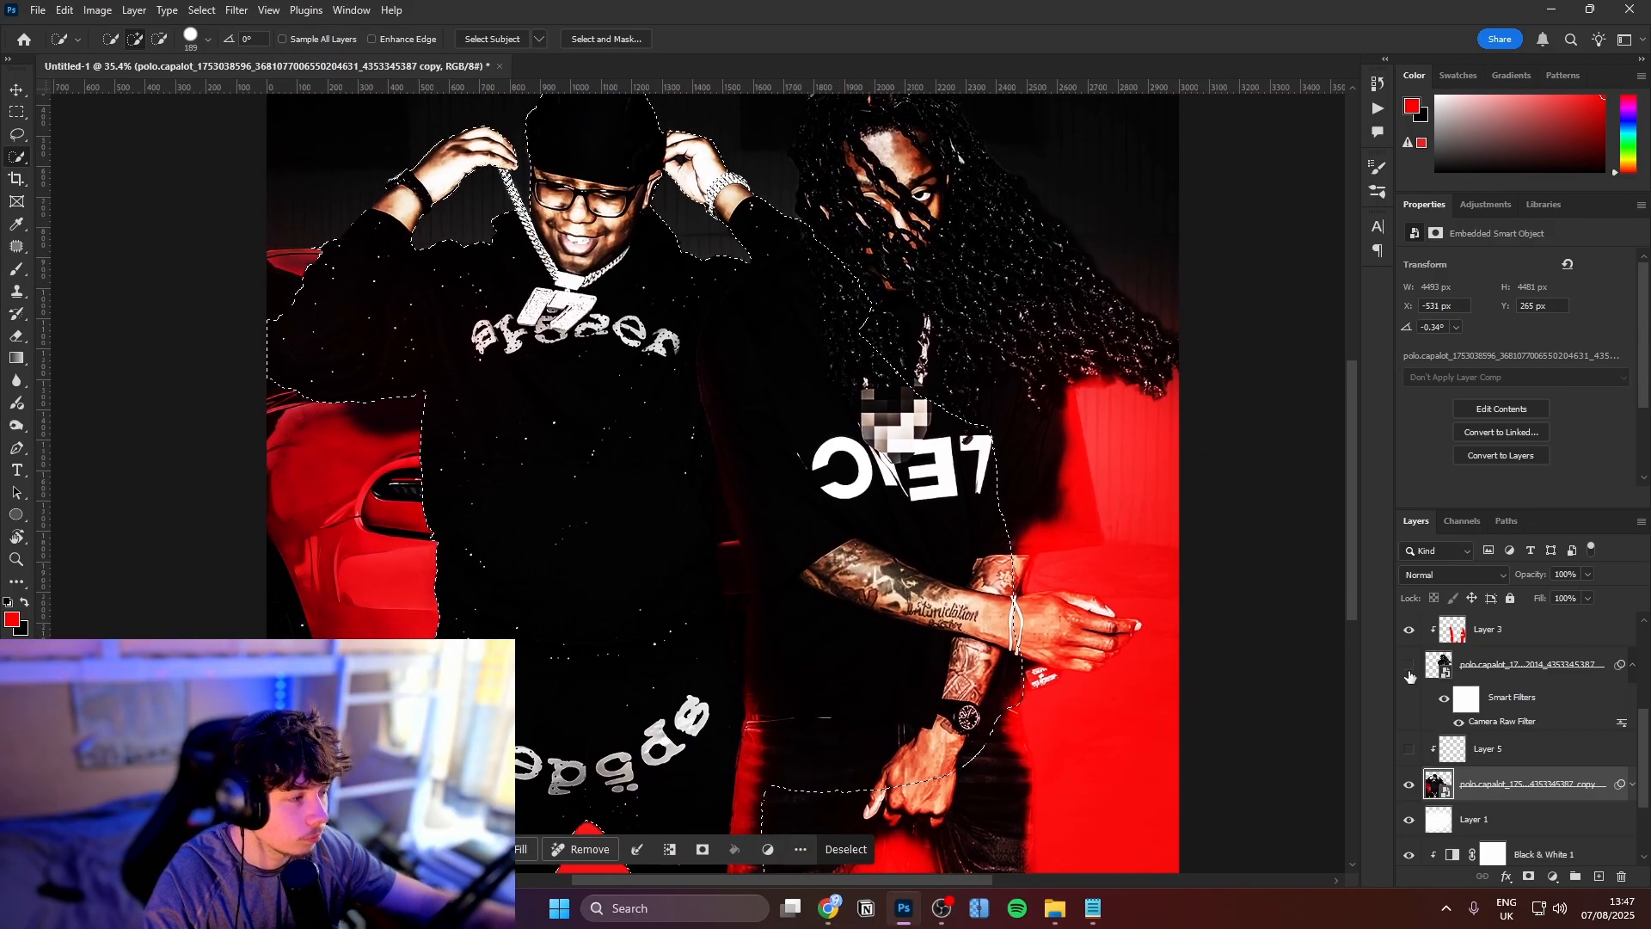
Hide the long-haired man's cutout layer and subtract the rear of the car from the smiling man's selection
left_click(1408, 667)
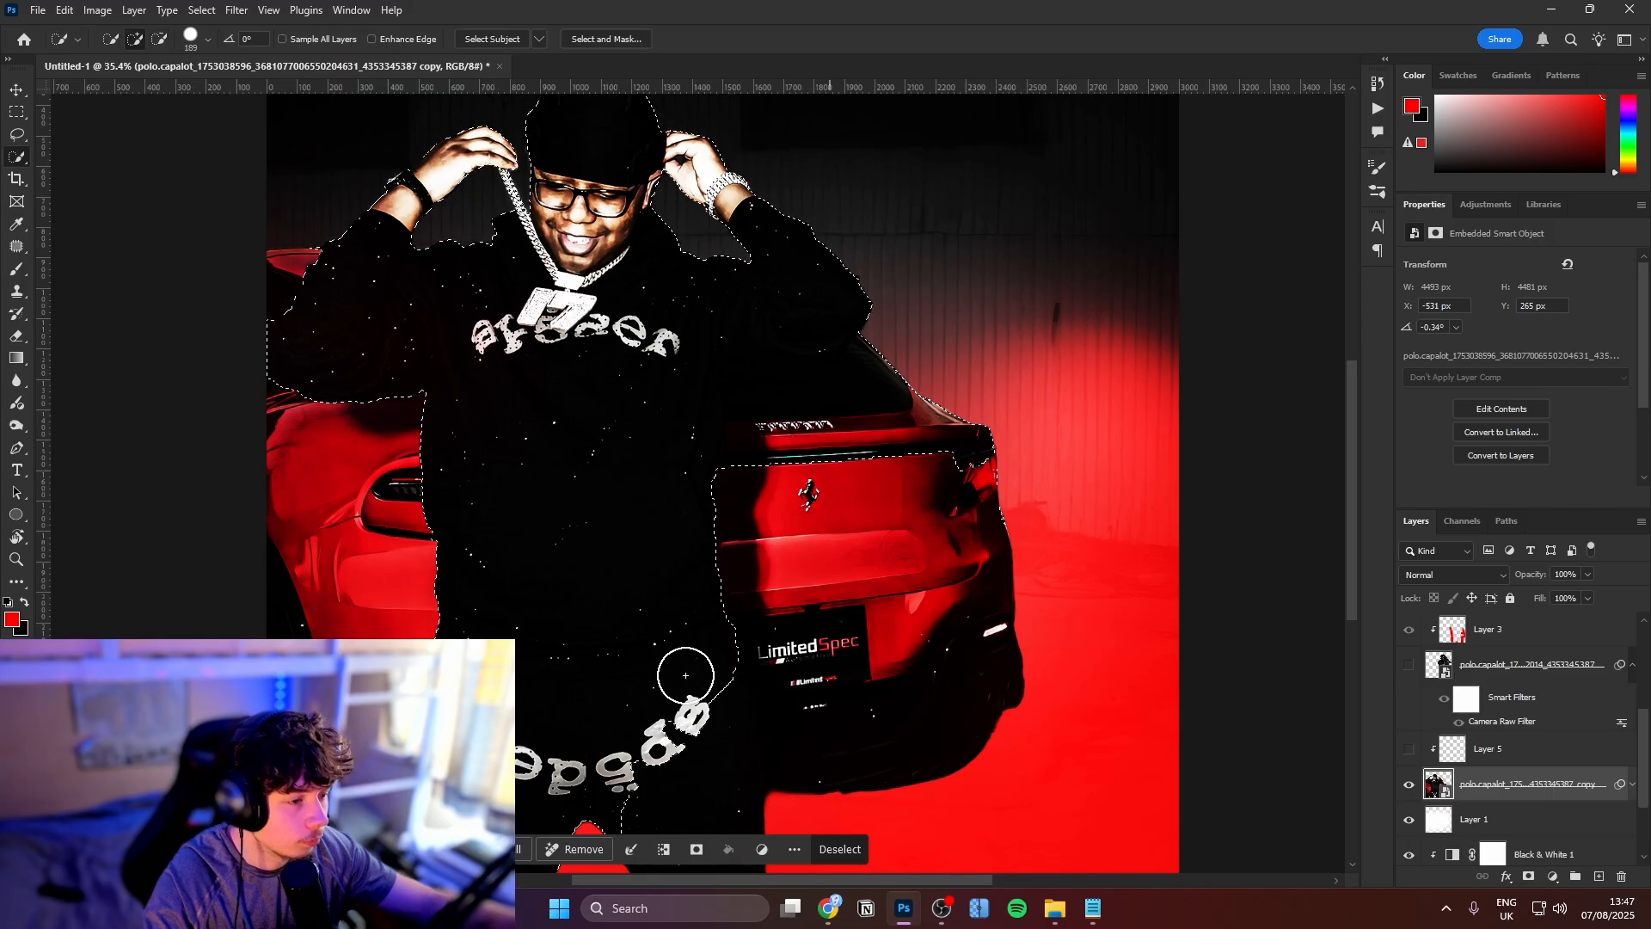
left_click_drag(728, 759, 715, 659)
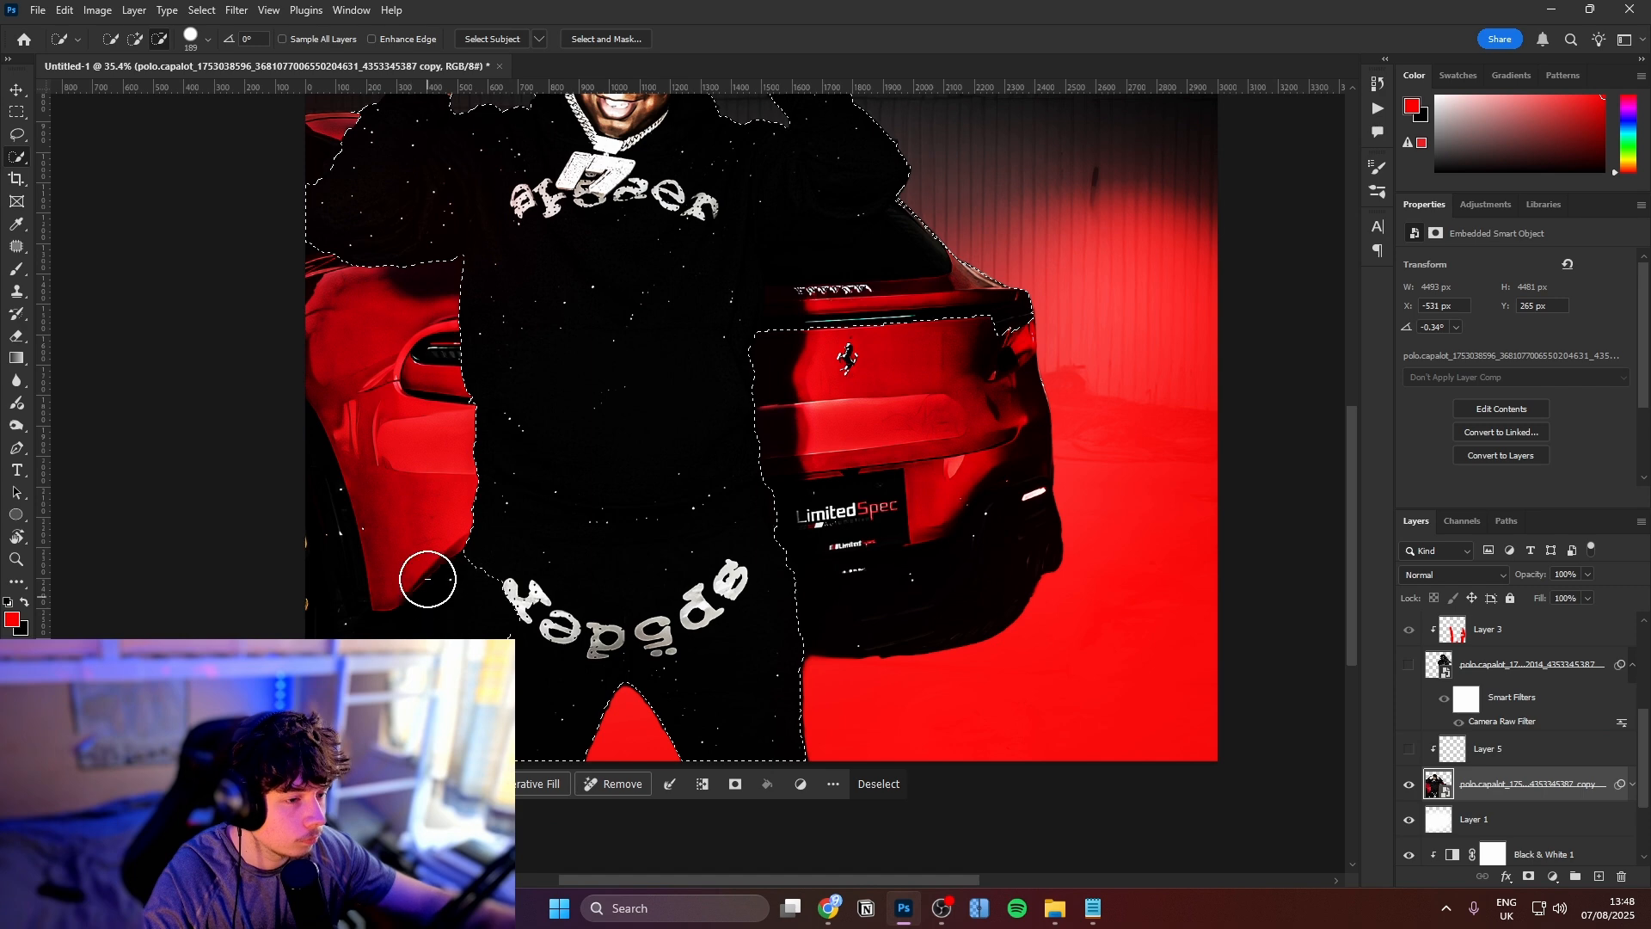
scroll(493, 578, "up", 3)
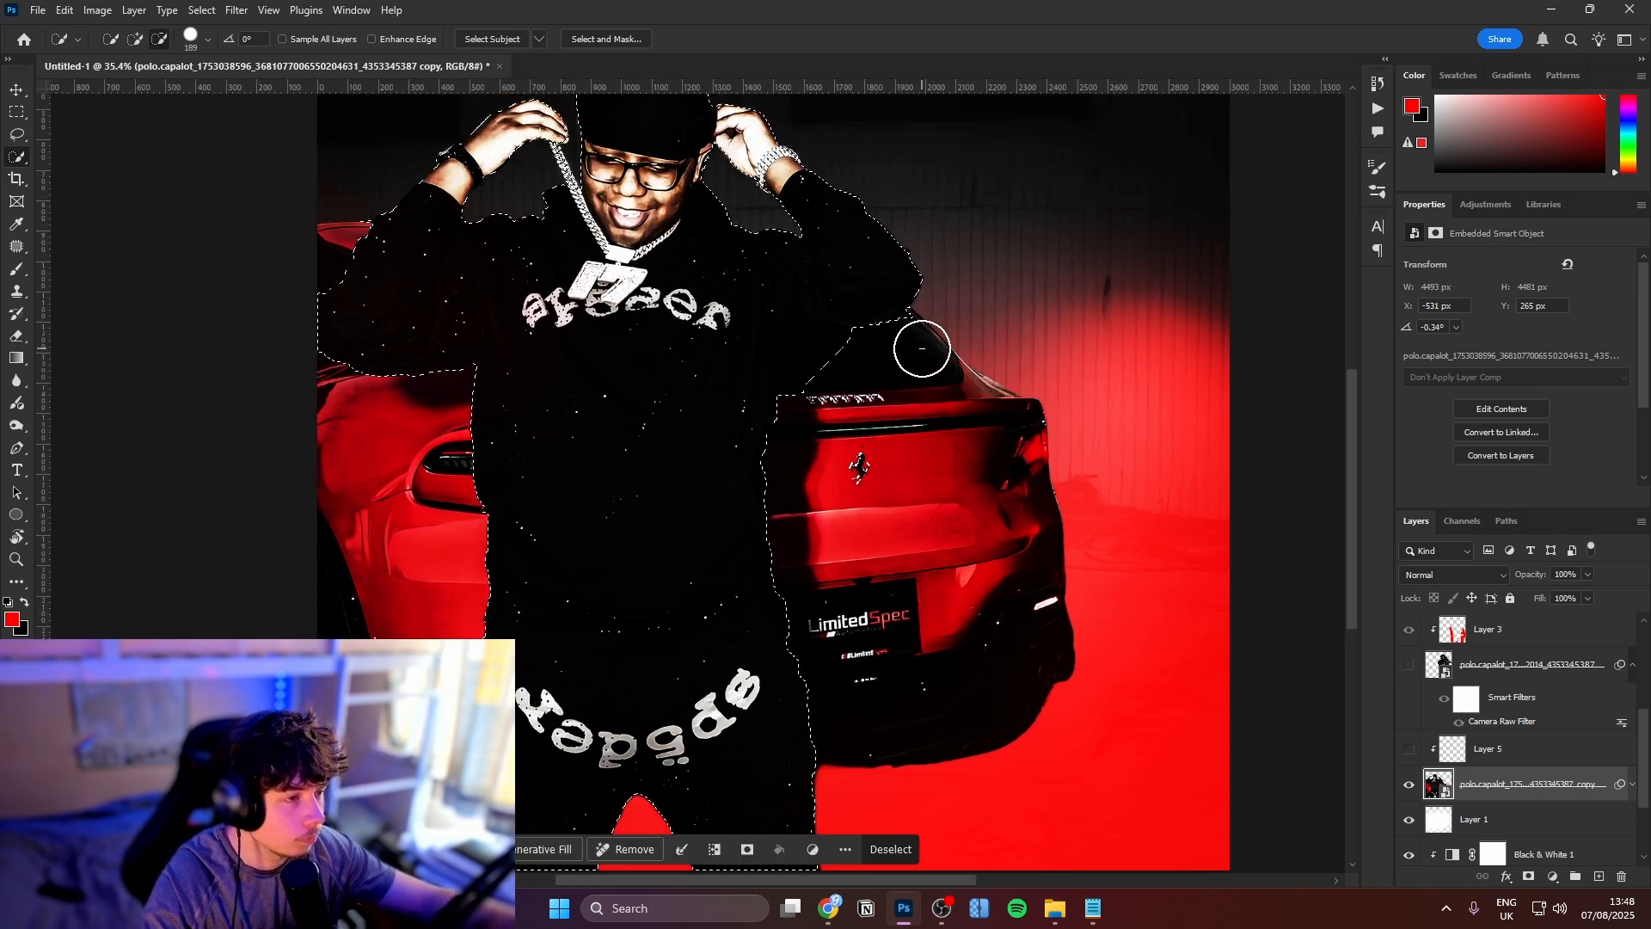
mouse_move(926, 336)
left_mouse_down()
mouse_move(939, 358)
mouse_move(790, 301)
mouse_move(685, 221)
mouse_move(711, 372)
mouse_move(876, 274)
mouse_move(875, 336)
left_mouse_up()
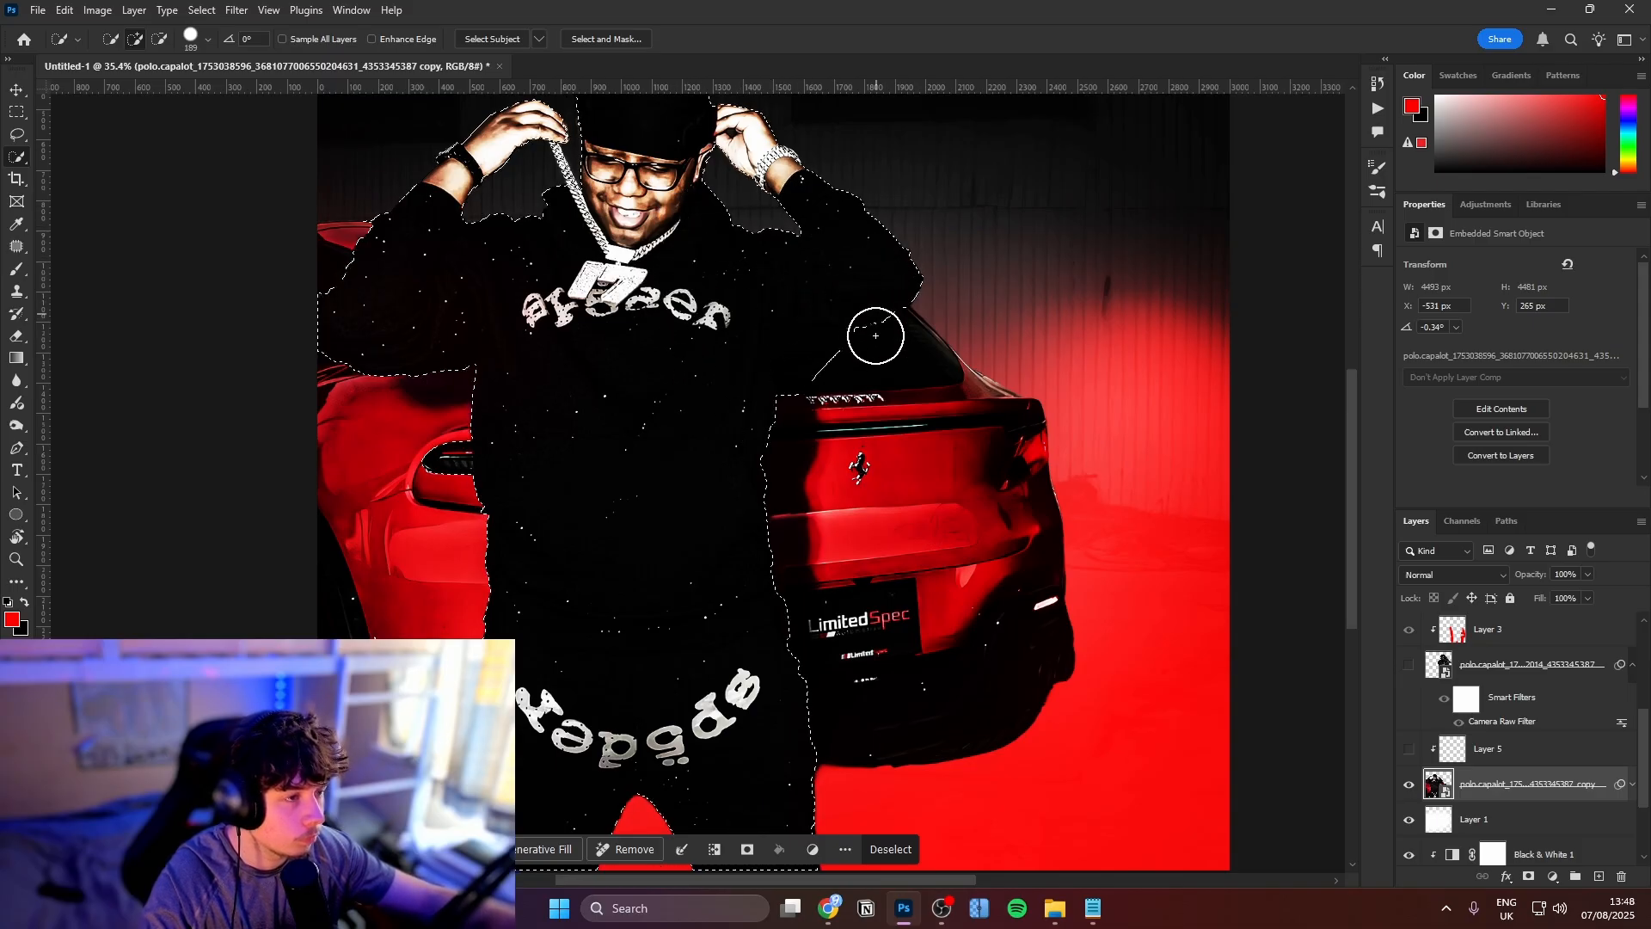
Trim the car's dark rear window from the selection below the smiling man's elbow, reducing the selection brush to 116 px
scroll(922, 317, "up", 3)
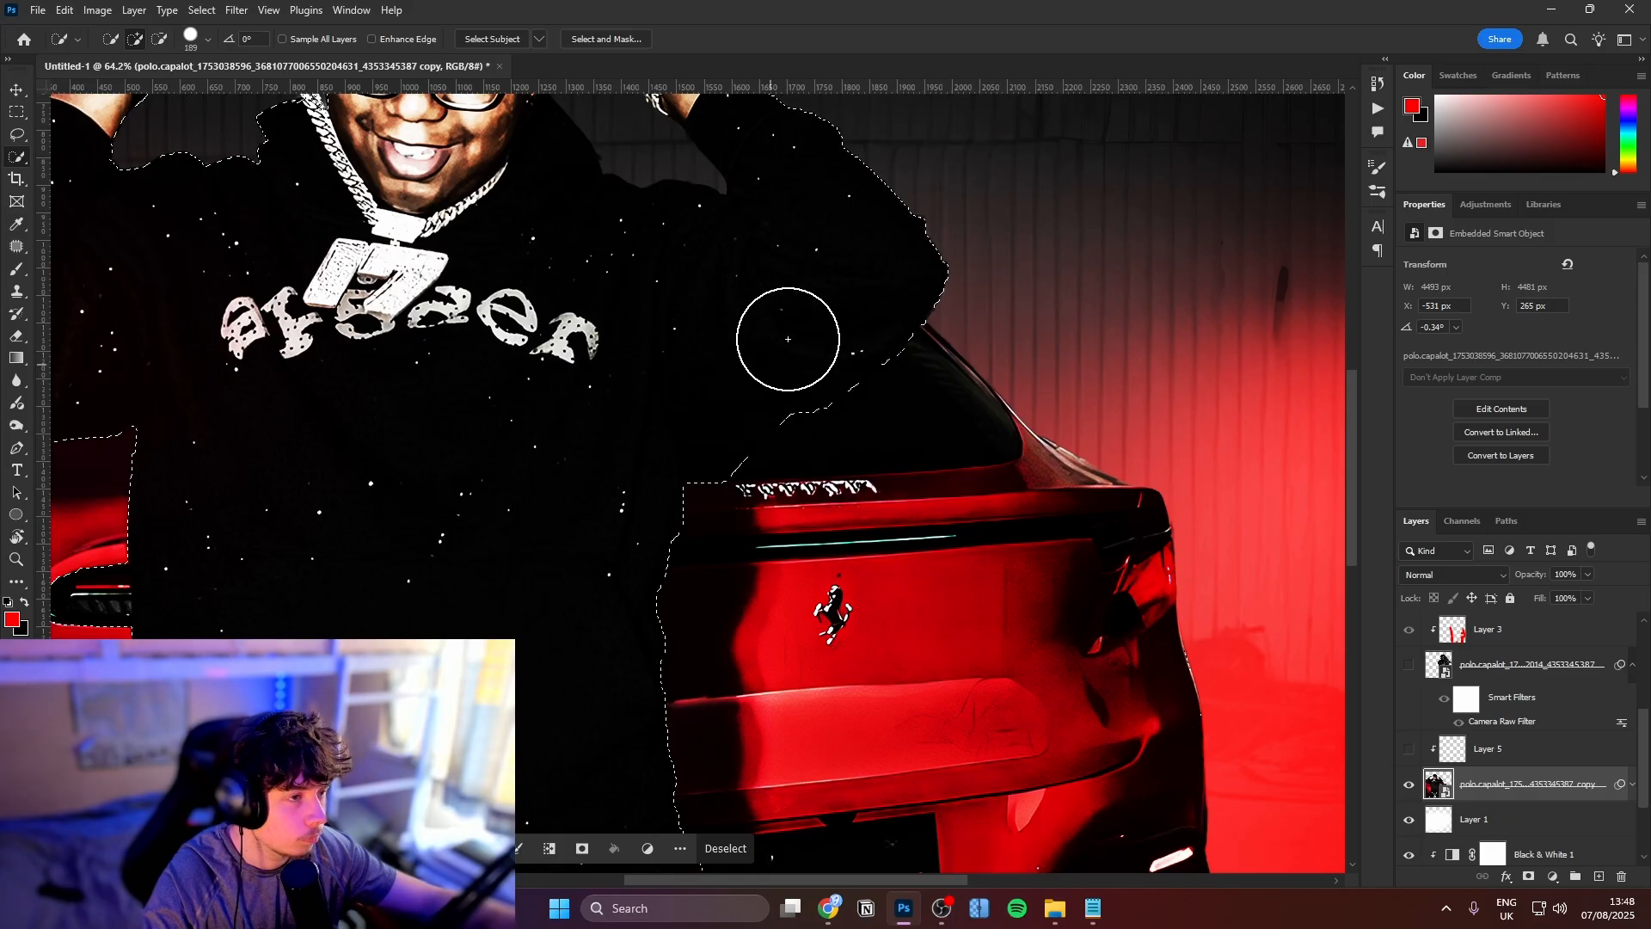
scroll(789, 427, "down", 5)
scroll(789, 428, "up", 6)
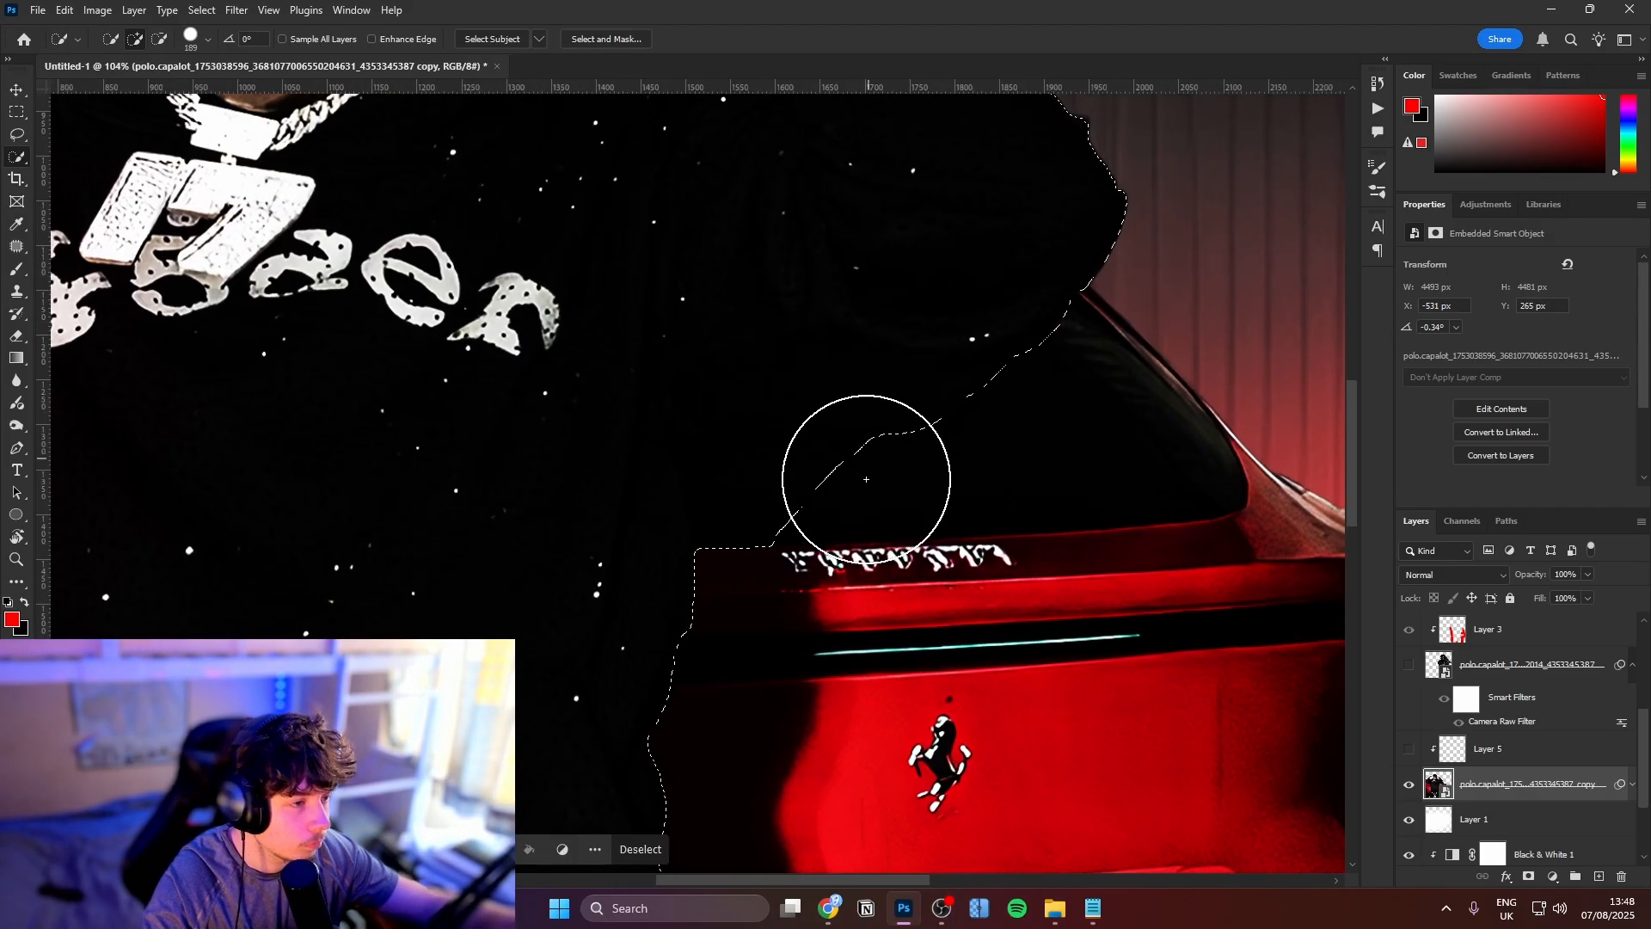
mouse_move(865, 474)
left_mouse_down()
mouse_move(824, 500)
mouse_move(762, 482)
mouse_move(766, 516)
left_mouse_up()
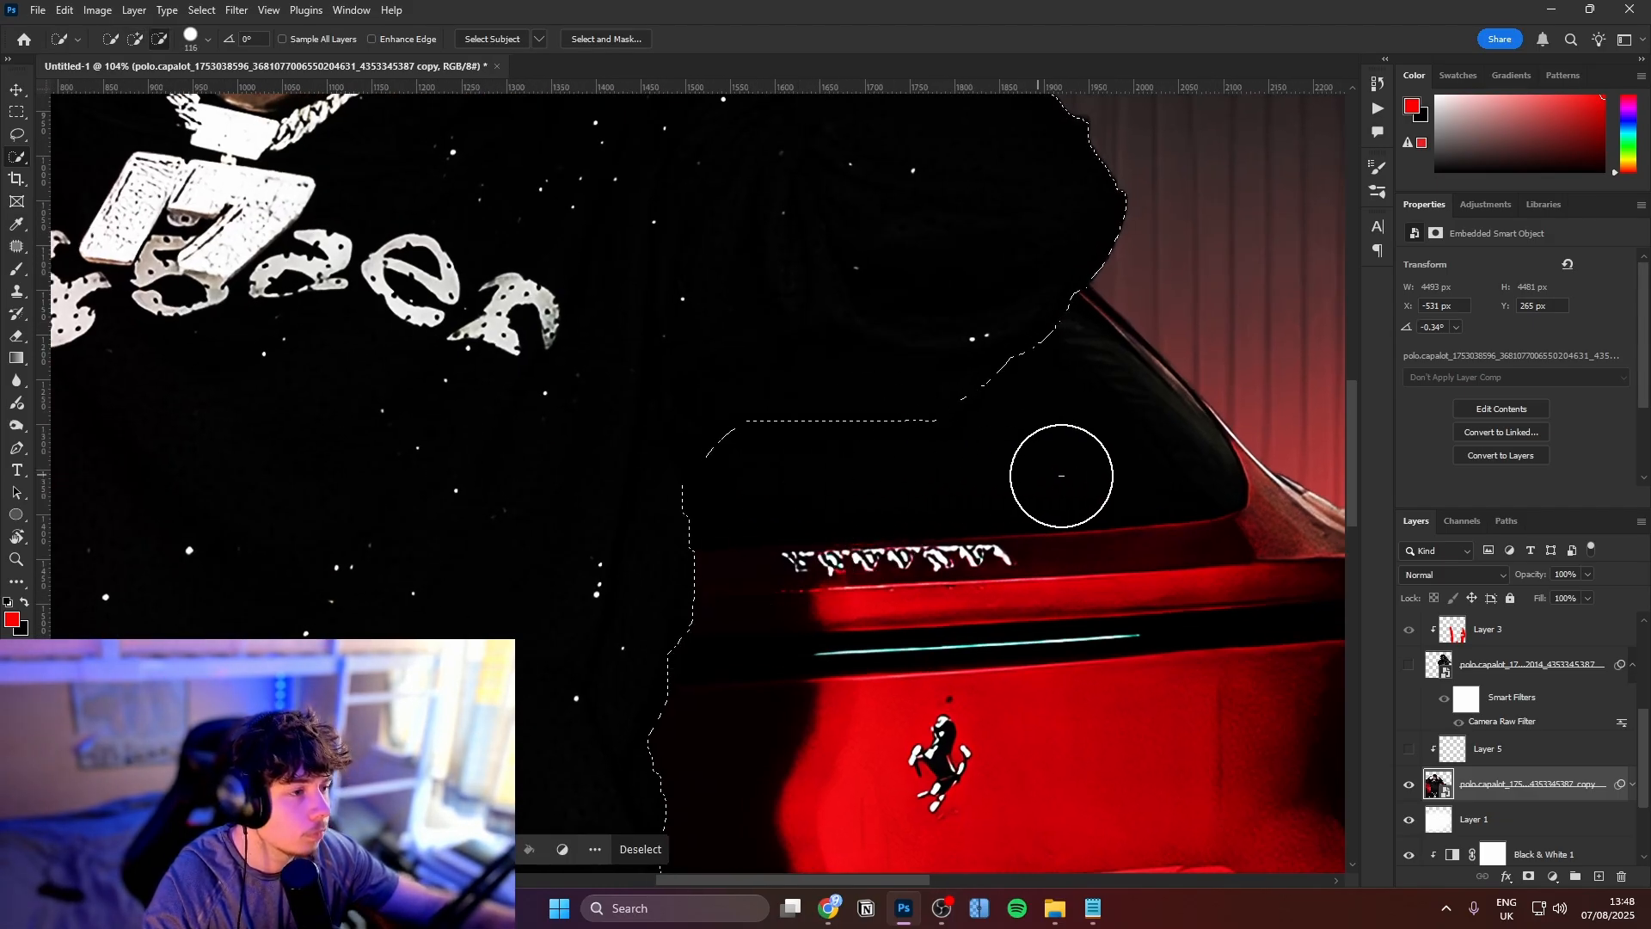
Subtract the car around the smiling man's elbow at the canvas edge from the selection and copy the selected man to a new layer
scroll(926, 587, "down", 8)
left_click_drag(926, 587, 873, 496)
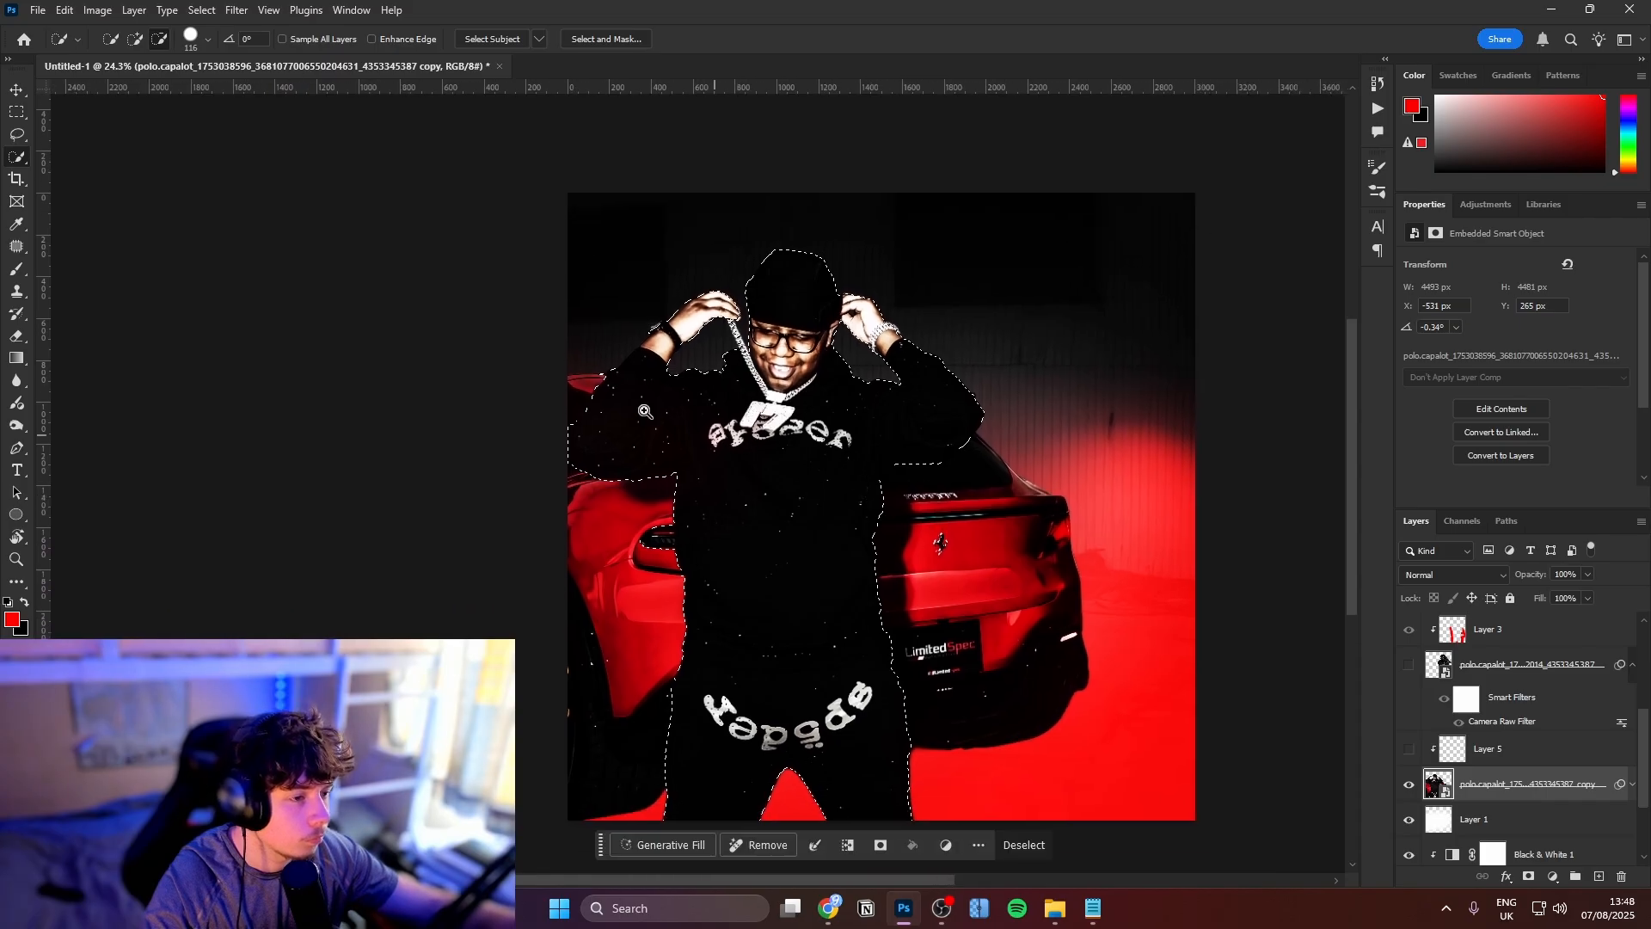
left_click_drag(630, 400, 726, 398)
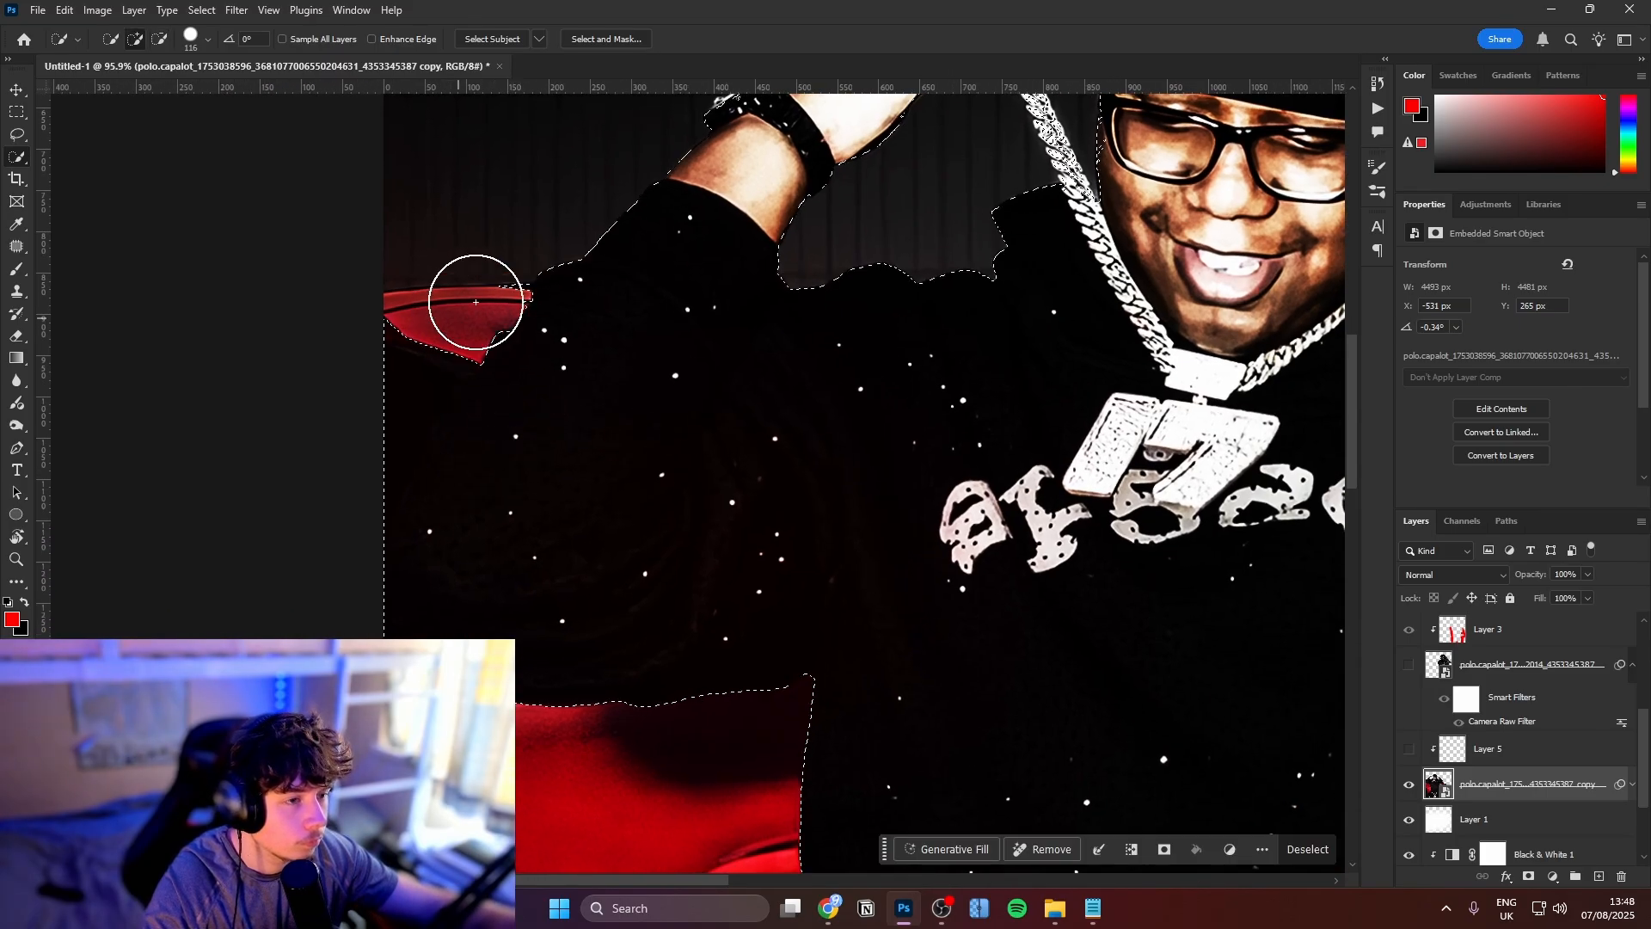
mouse_move(475, 302)
left_mouse_down()
mouse_move(514, 266)
mouse_move(497, 266)
mouse_move(579, 233)
mouse_move(591, 161)
mouse_move(514, 215)
mouse_move(423, 366)
mouse_move(488, 286)
left_mouse_up()
mouse_move(421, 341)
left_mouse_down()
mouse_move(314, 545)
mouse_move(352, 474)
mouse_move(336, 533)
mouse_move(379, 685)
left_mouse_up()
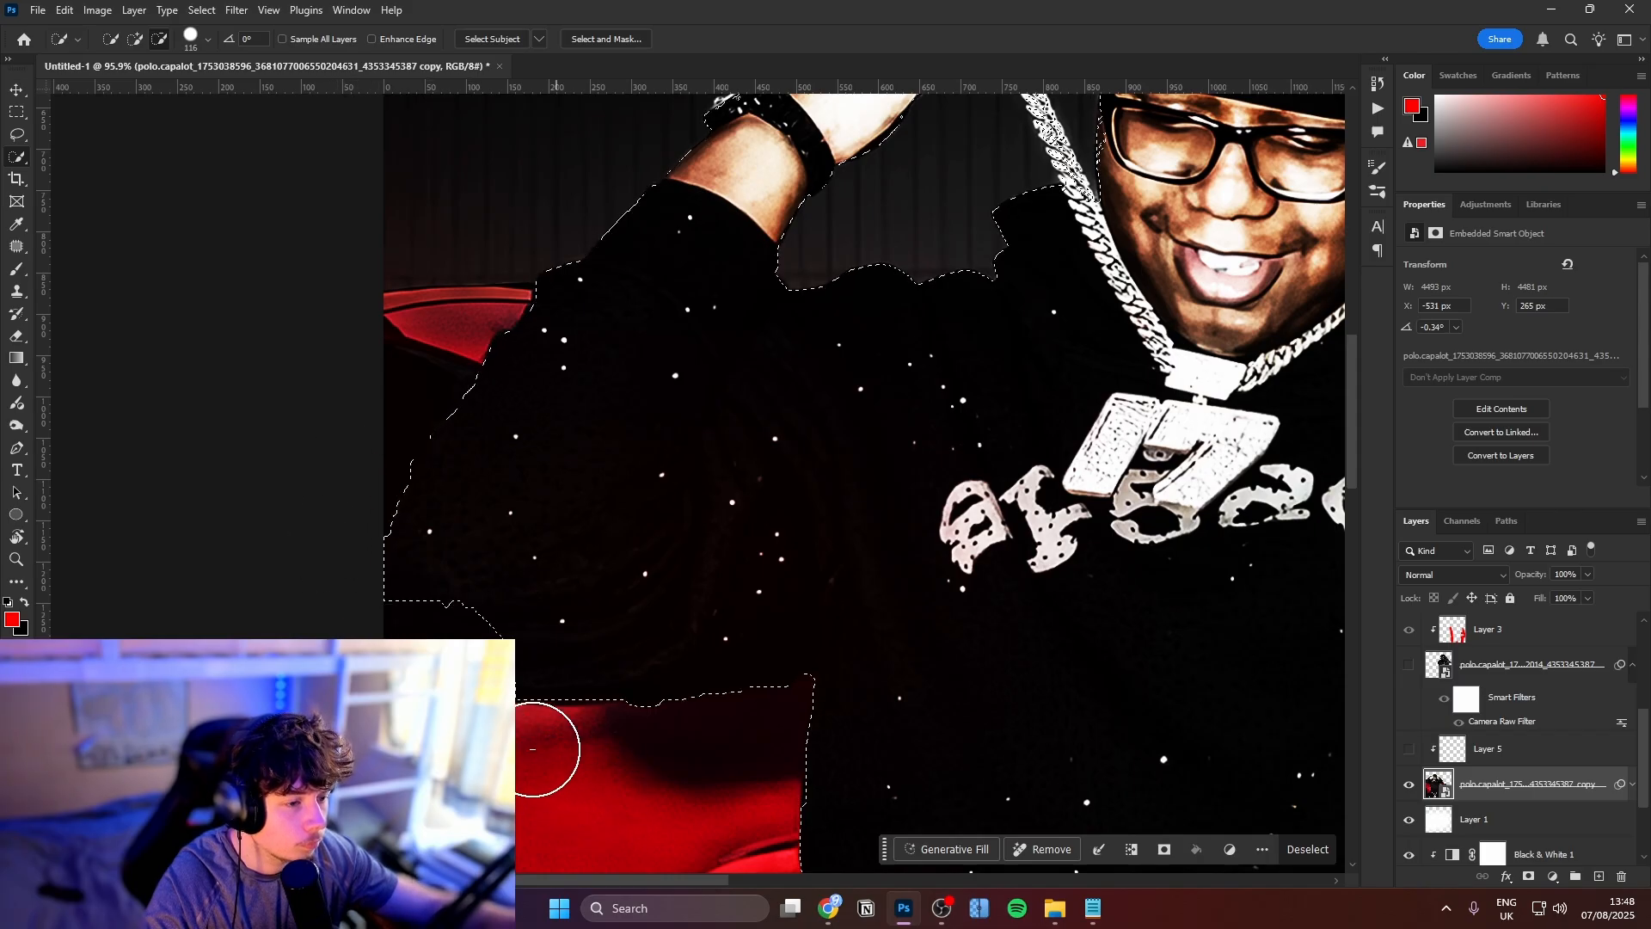
mouse_move(518, 639)
left_mouse_down()
mouse_move(447, 587)
mouse_move(582, 649)
left_mouse_up()
scroll(823, 661, "down", 8)
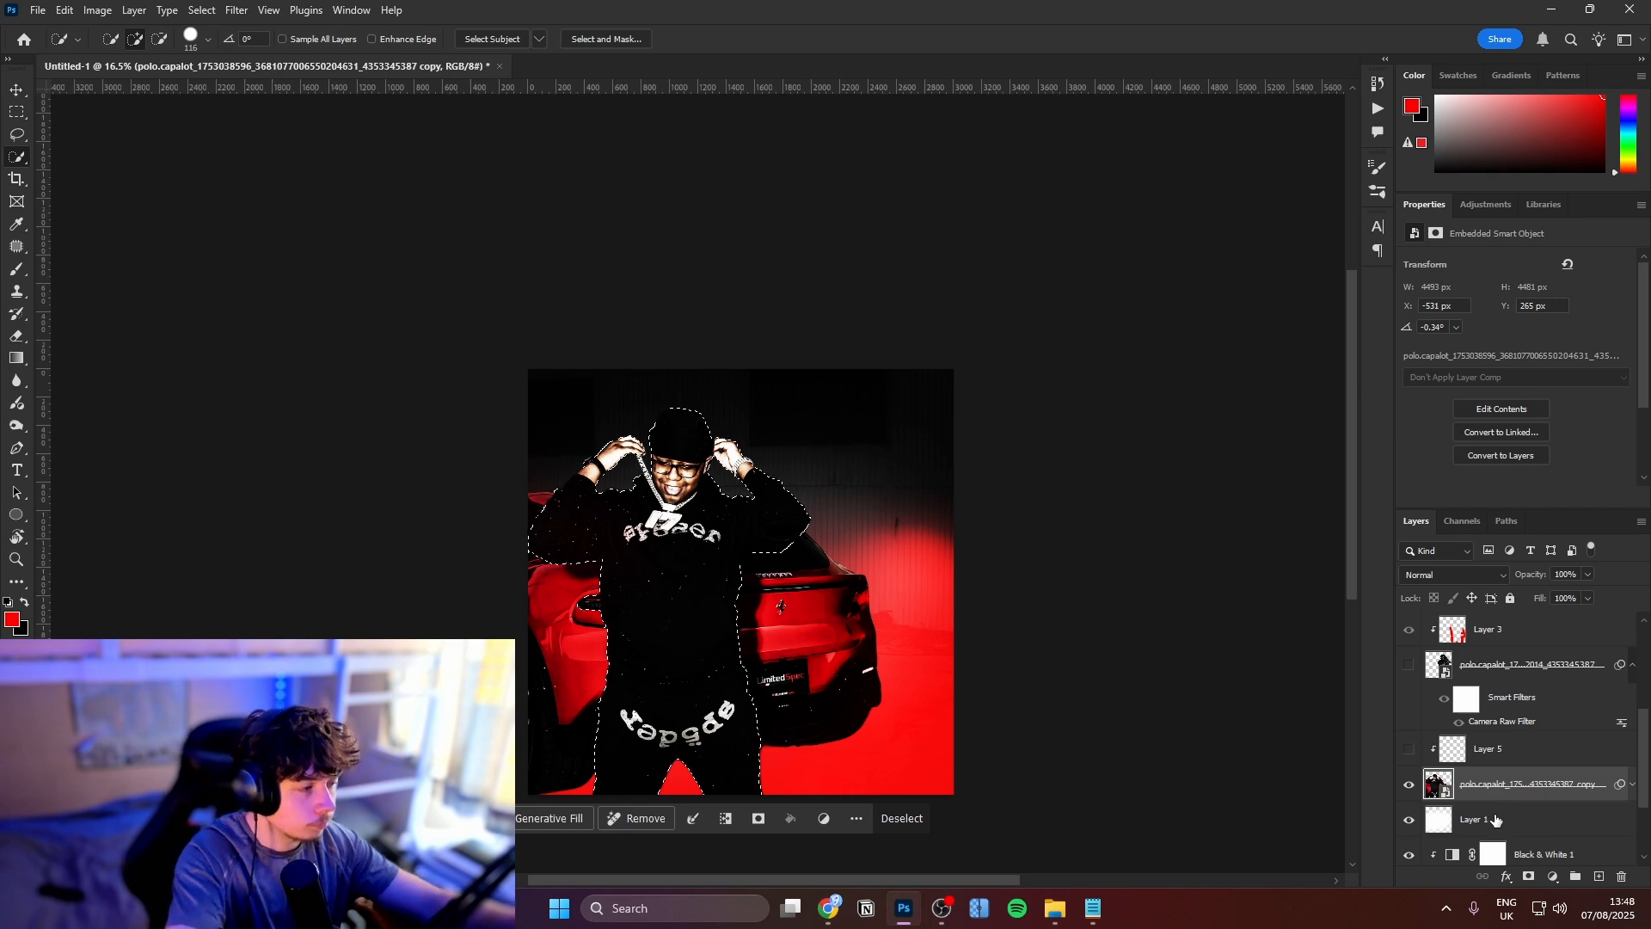
key("ctrl+j")
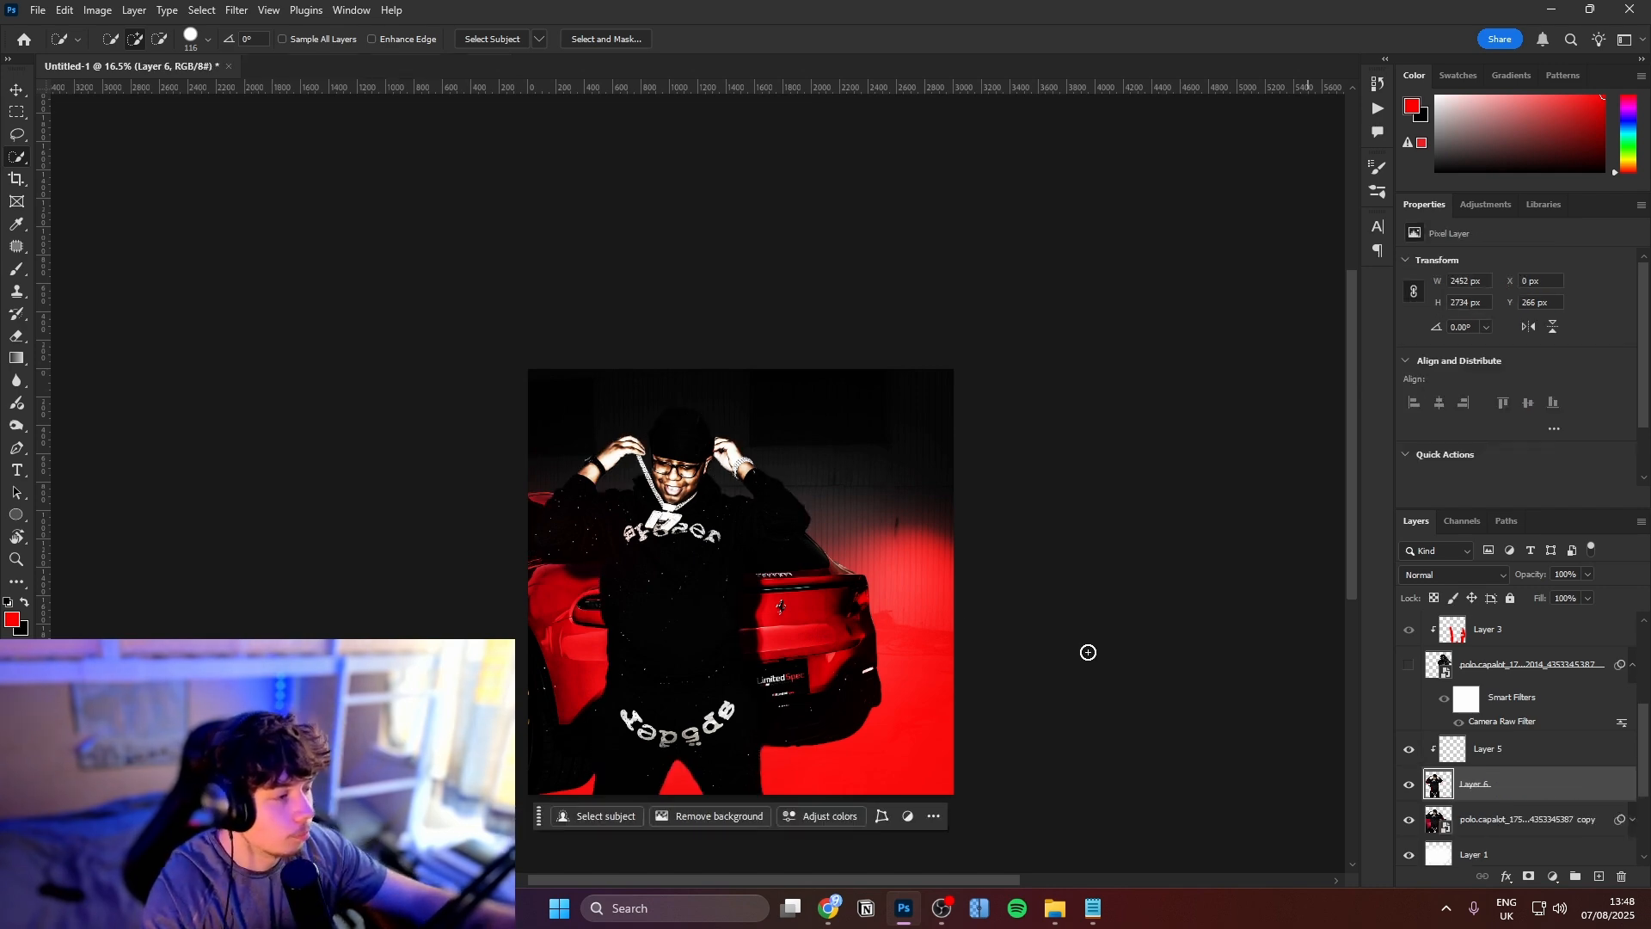
Paint soft red rim light on Layer 5 along the smiling man's body and arm on the tail-light side
key("b")
scroll(596, 727, "up", 6)
left_click_drag(594, 734, 586, 465)
mouse_move(519, 608)
left_mouse_down()
mouse_move(516, 399)
mouse_move(542, 395)
mouse_move(578, 206)
left_mouse_up()
key("ctrl+z")
left_click(1488, 748)
key("space")
left_click_drag(549, 299, 595, 609)
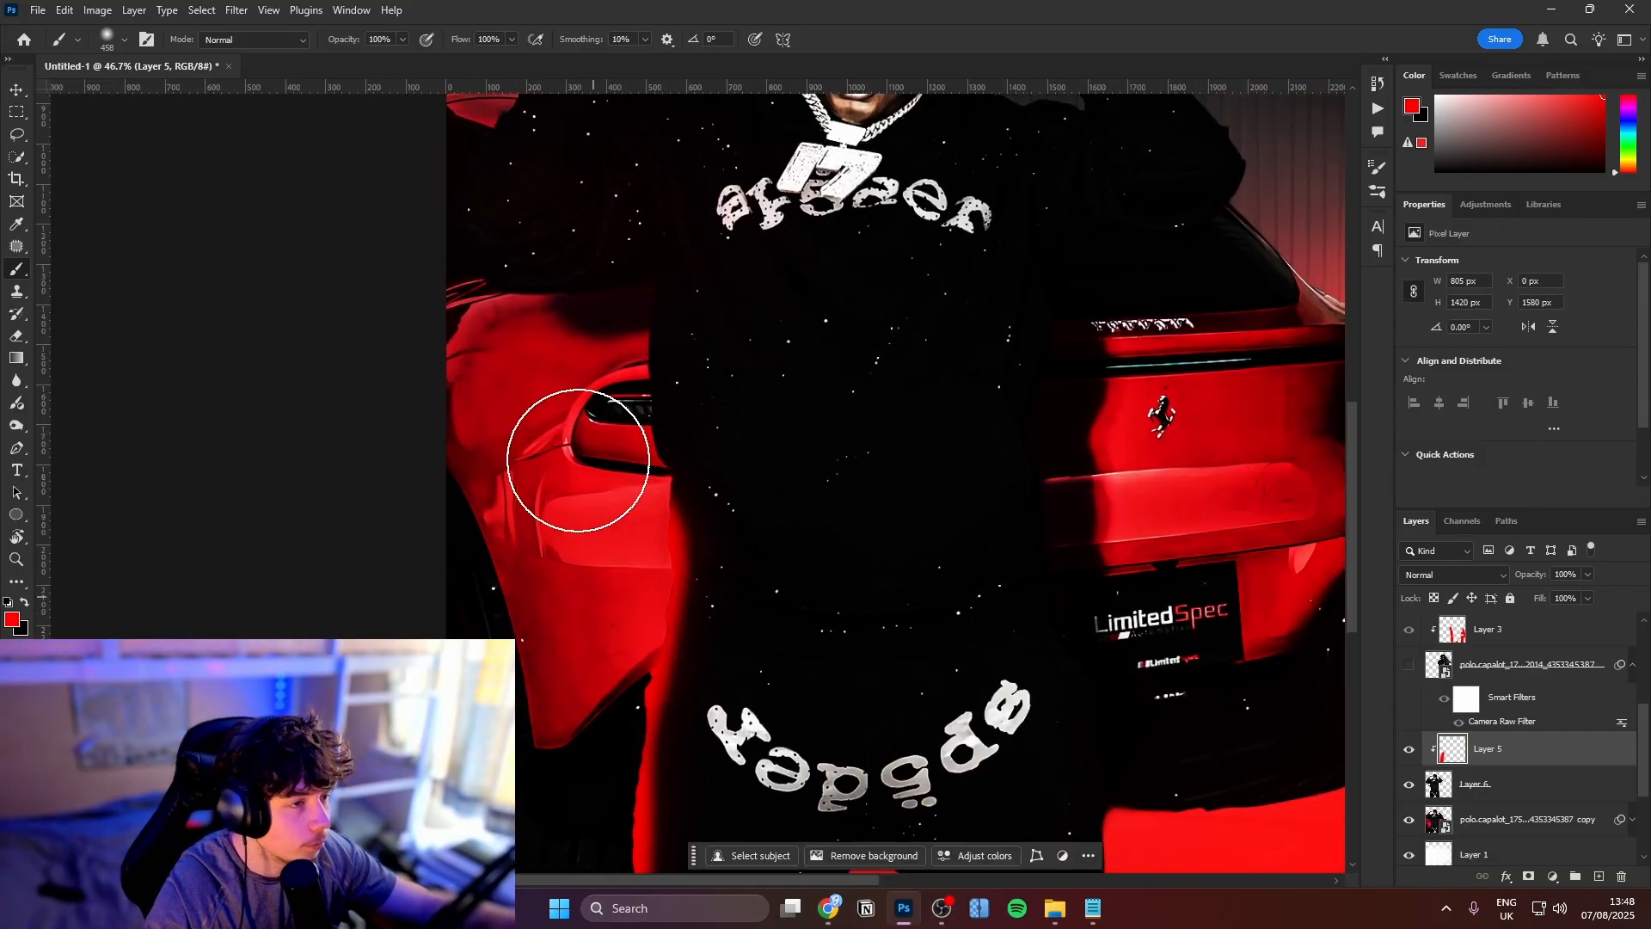
mouse_move(578, 460)
left_mouse_down()
mouse_move(595, 317)
mouse_move(584, 444)
mouse_move(570, 362)
mouse_move(533, 368)
mouse_move(322, 248)
left_mouse_up()
key("space")
left_click_drag(392, 429, 464, 683)
mouse_move(441, 378)
left_mouse_down()
mouse_move(533, 295)
mouse_move(450, 428)
left_mouse_up()
Paint matching red rim light on Layer 5 along his other side, leg and elbow next to the car's rear
key("space")
mouse_move(578, 446)
left_mouse_down()
mouse_move(575, 418)
mouse_move(321, 185)
left_mouse_up()
left_click_drag(901, 387, 991, 682)
left_click_drag(925, 527, 1027, 732)
key("space")
mouse_move(996, 598)
left_mouse_down()
mouse_move(933, 544)
mouse_move(915, 336)
mouse_move(1006, 303)
mouse_move(1124, 137)
left_mouse_up()
scroll(958, 571, "up", 3)
key("space")
left_click_drag(1098, 206, 1093, 371)
key("space")
left_click_drag(1194, 448, 1194, 379)
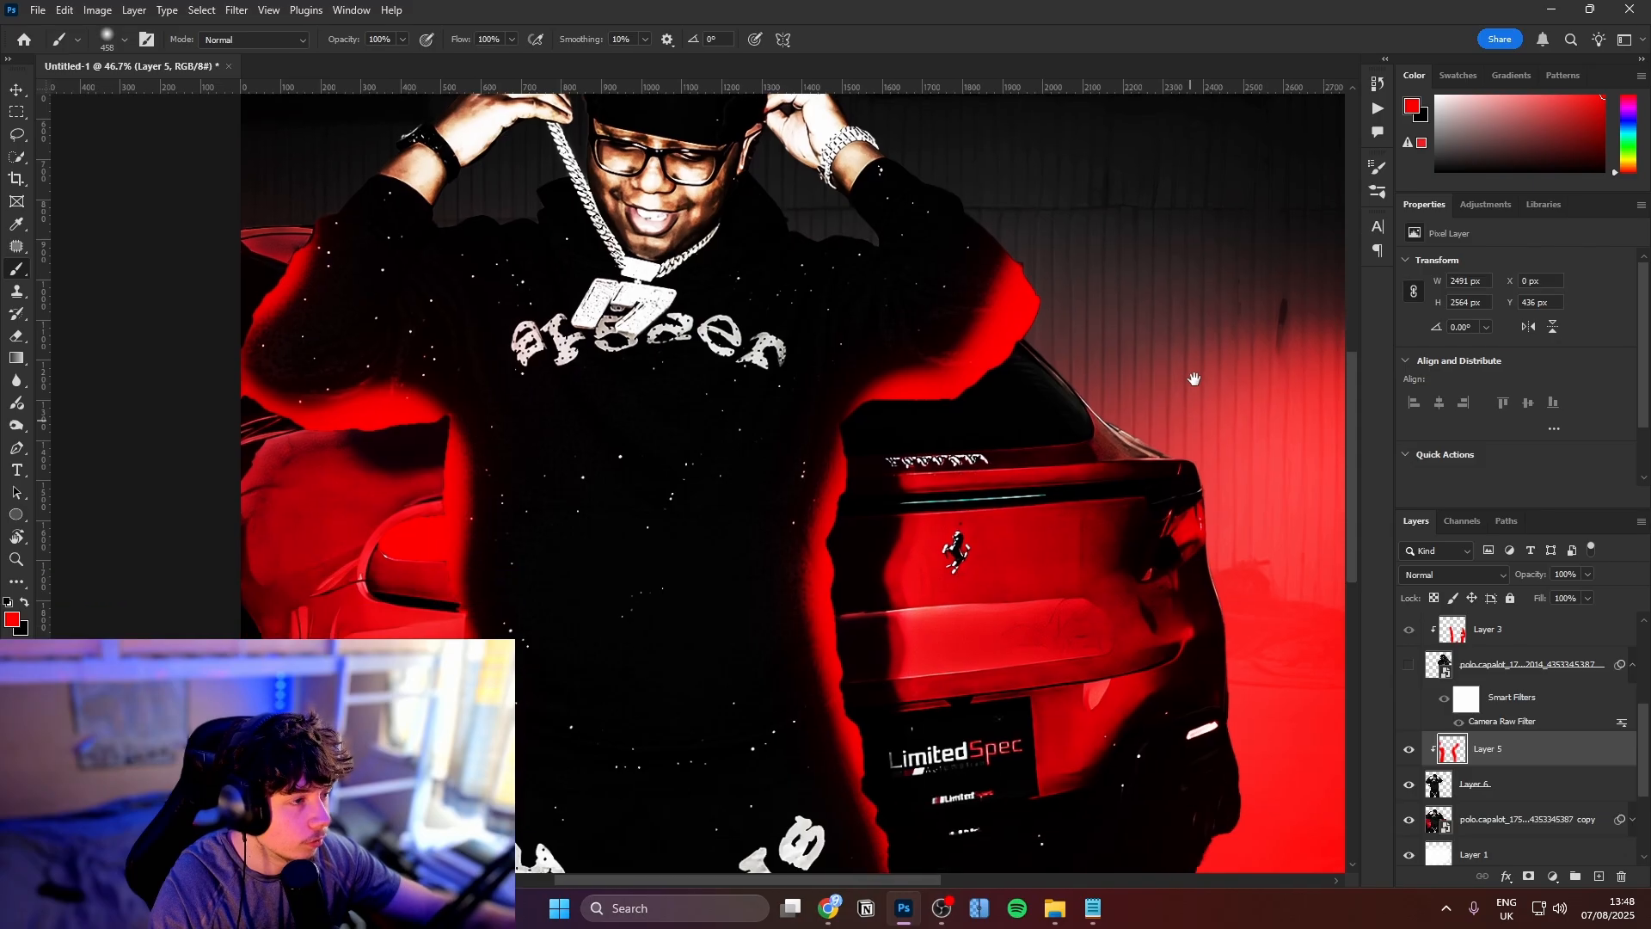
Set Layer 5's blend mode to Linear Dodge (Add) and its fill to 54%
scroll(1194, 379, "down", 3)
left_click(1453, 574)
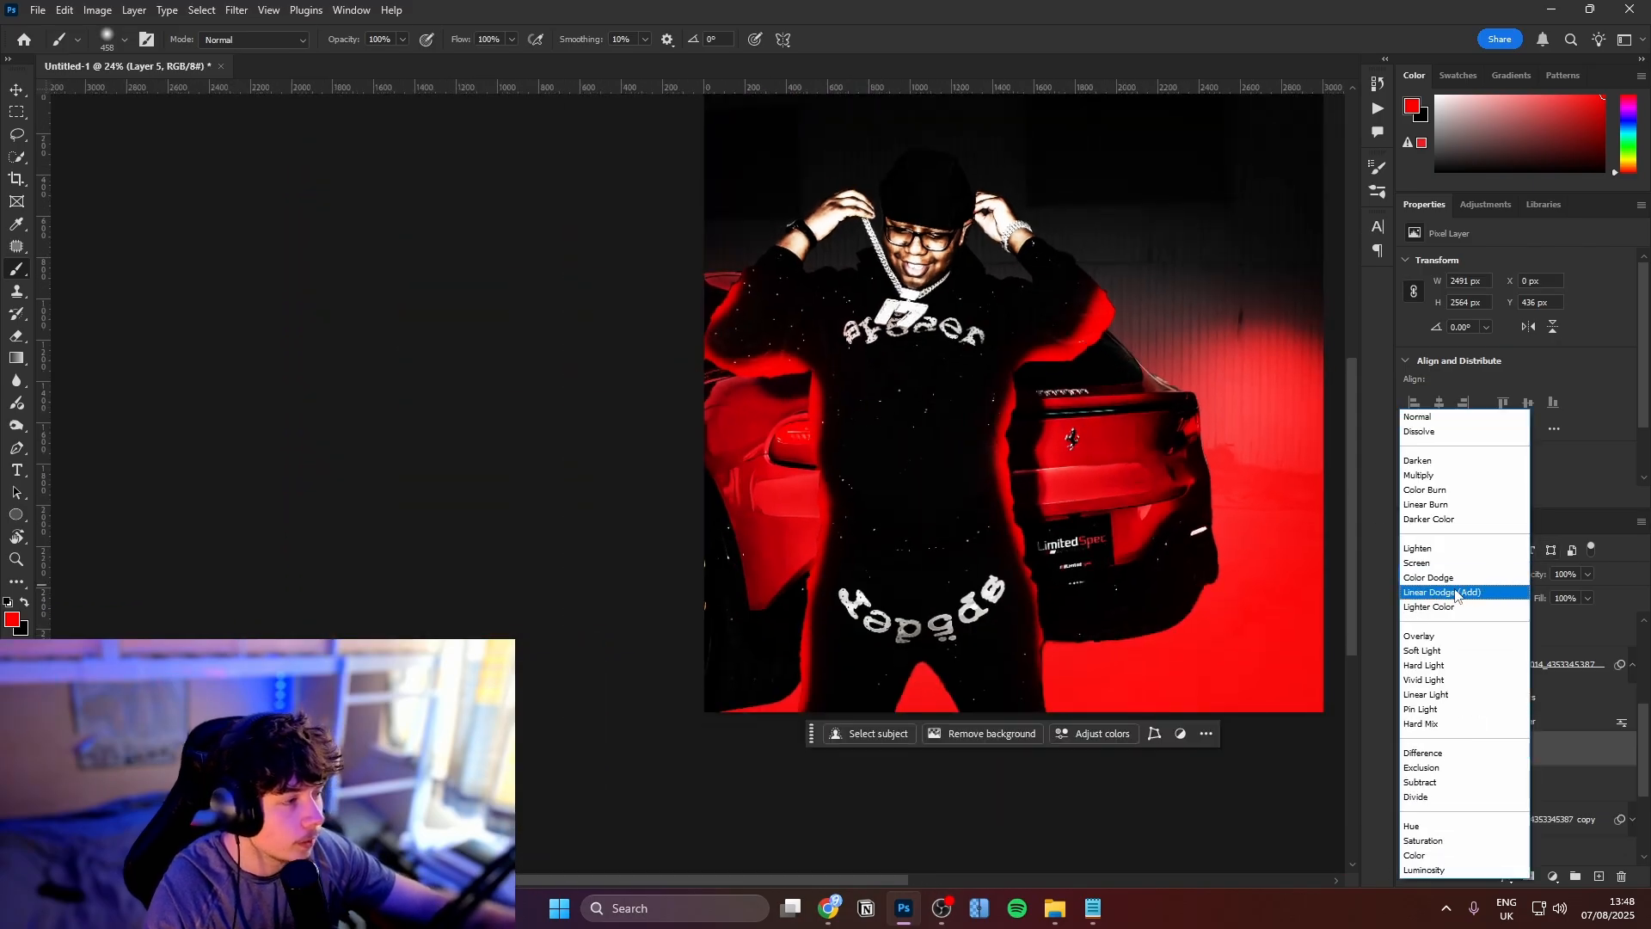
left_click(1456, 592)
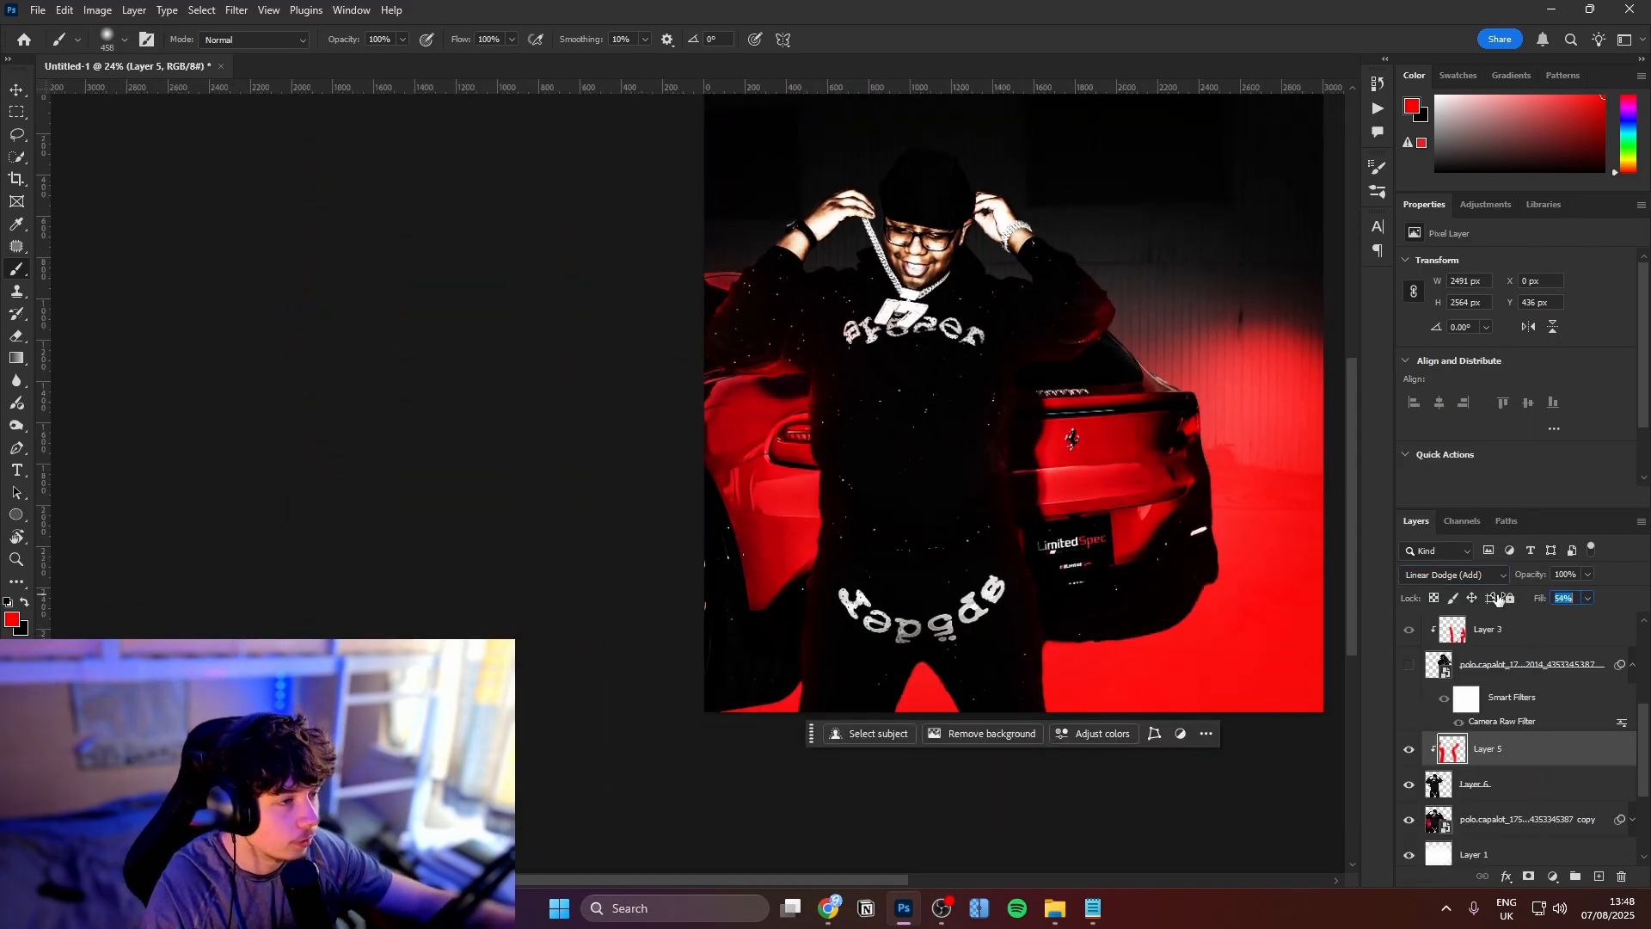
scroll(976, 435, "up", 1)
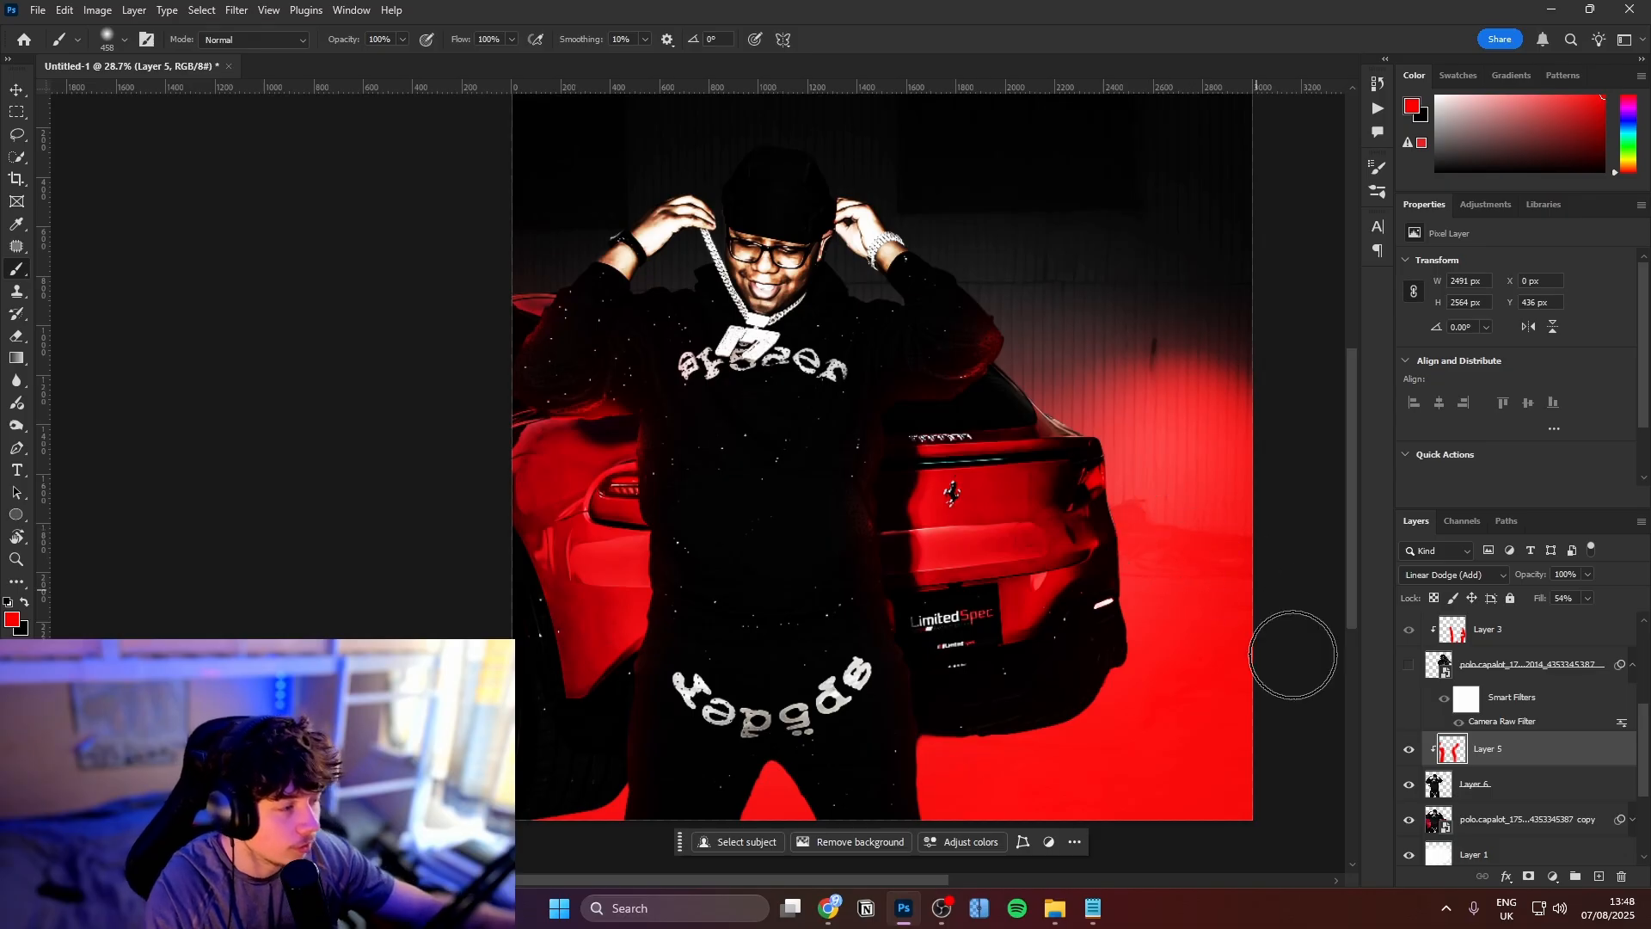
Add a new layer above the smiling man's copy layer and paint one soft red dab behind him with a 2387 px brush
left_click(1507, 820)
left_click(1597, 877)
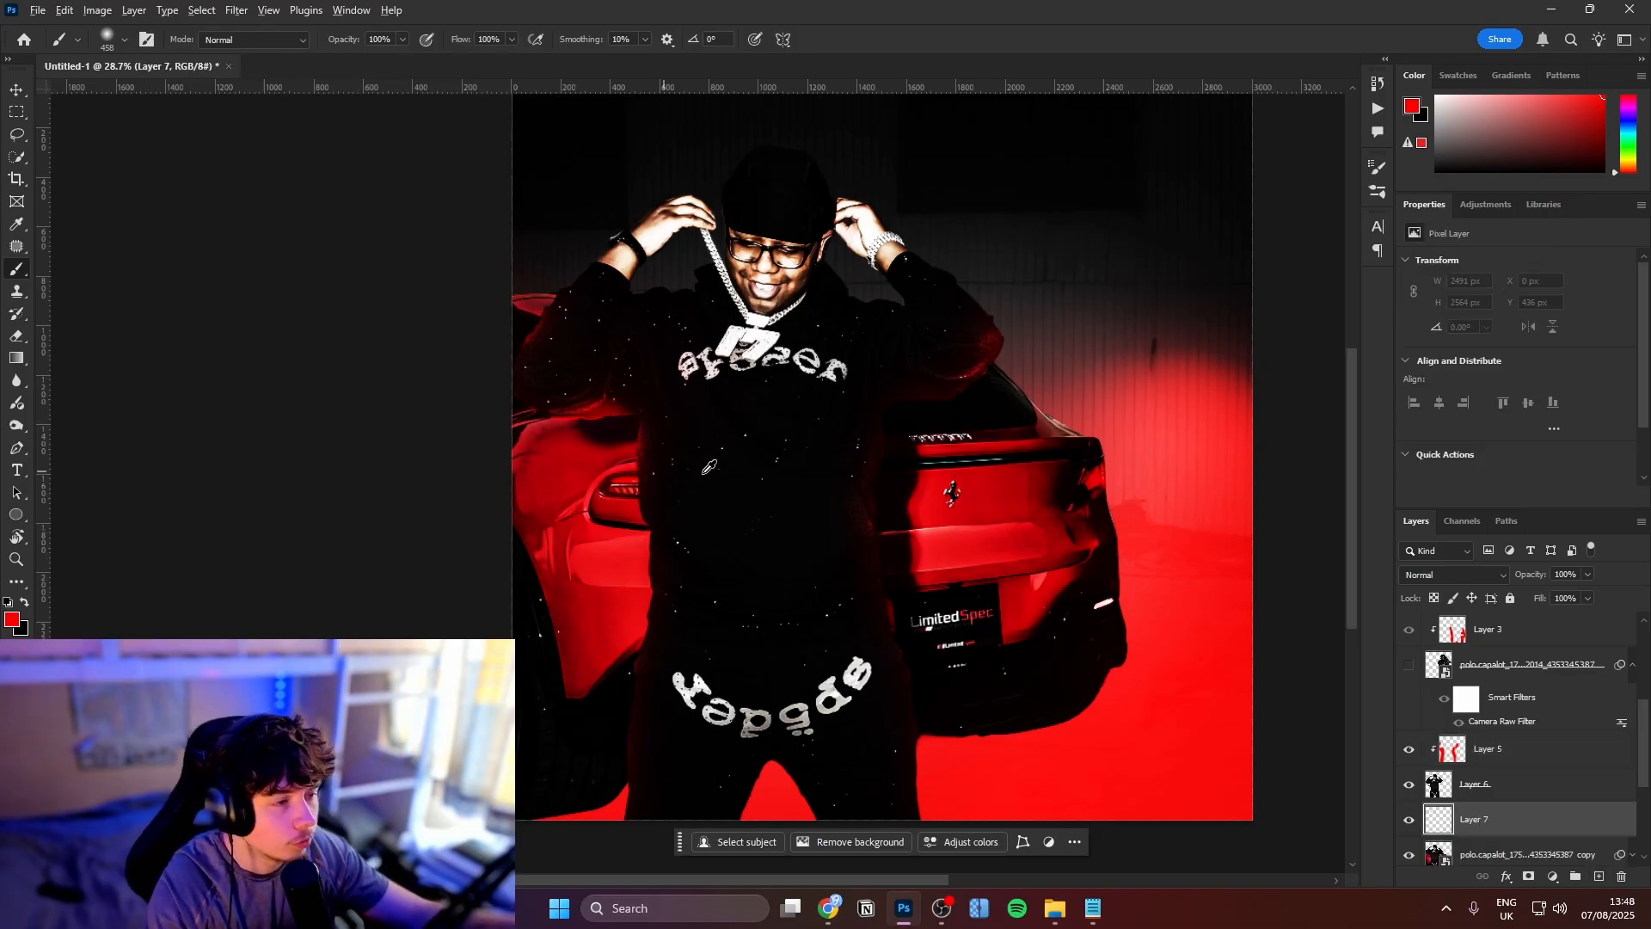
left_click(752, 440)
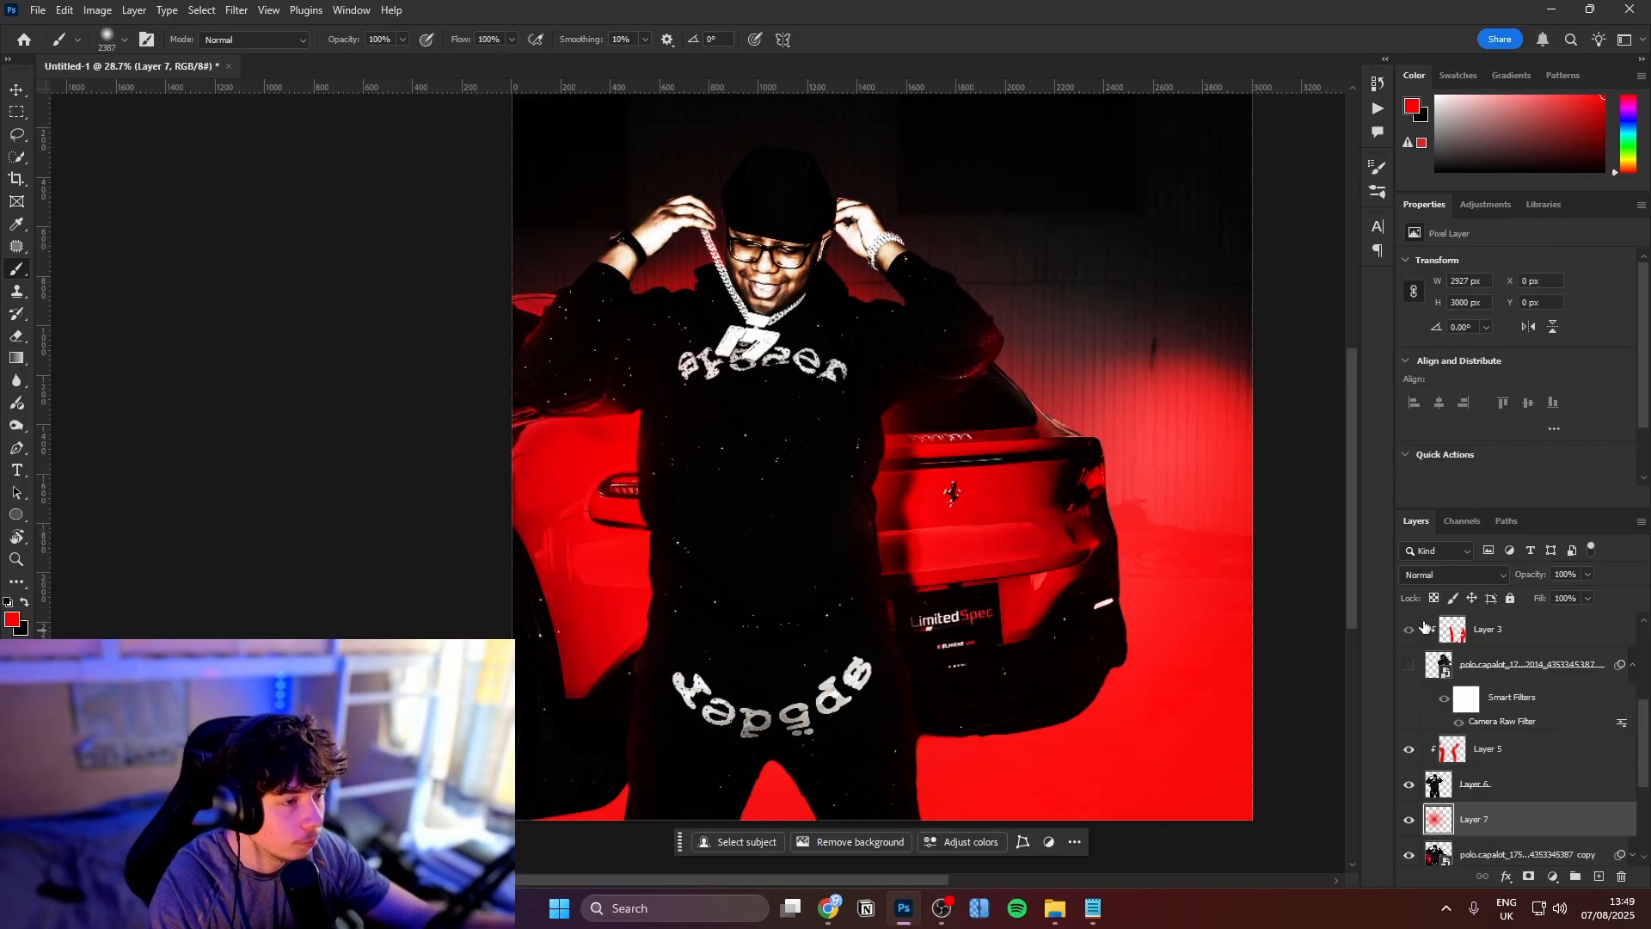
Turn the red glow on Layer 7 white by setting its Hue/Saturation lightness to +100
key("ctrl+u")
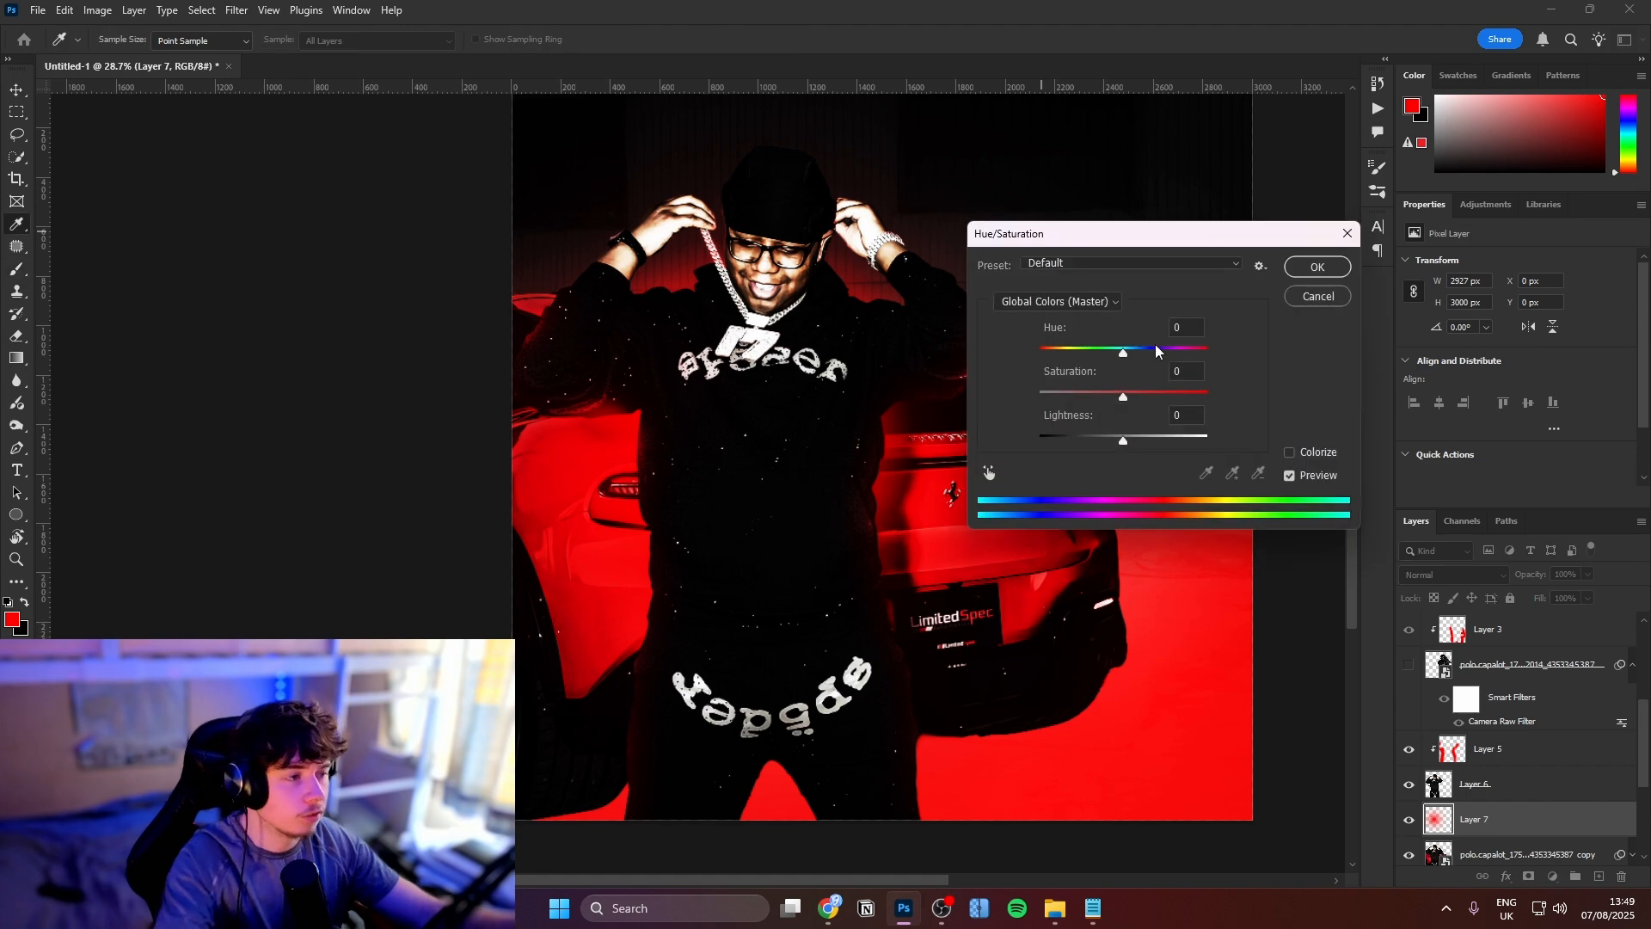
left_click_drag(1124, 442, 1313, 358)
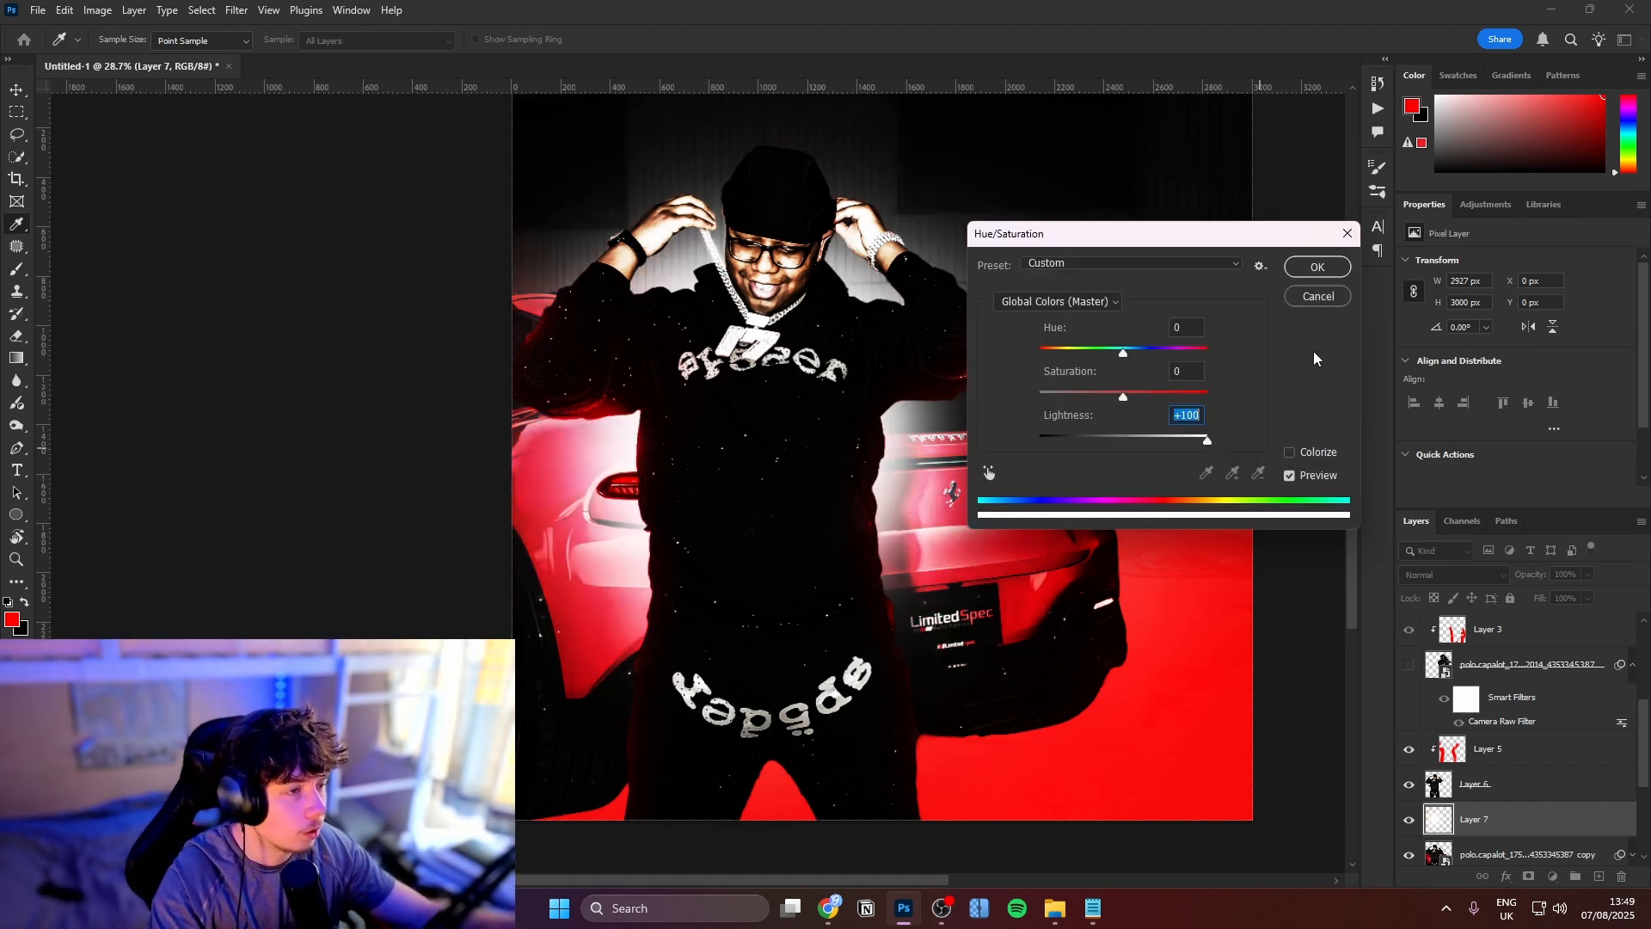
left_click(1317, 269)
Set Layer 7's blend mode to Screen and its fill to 44%
left_click(1453, 575)
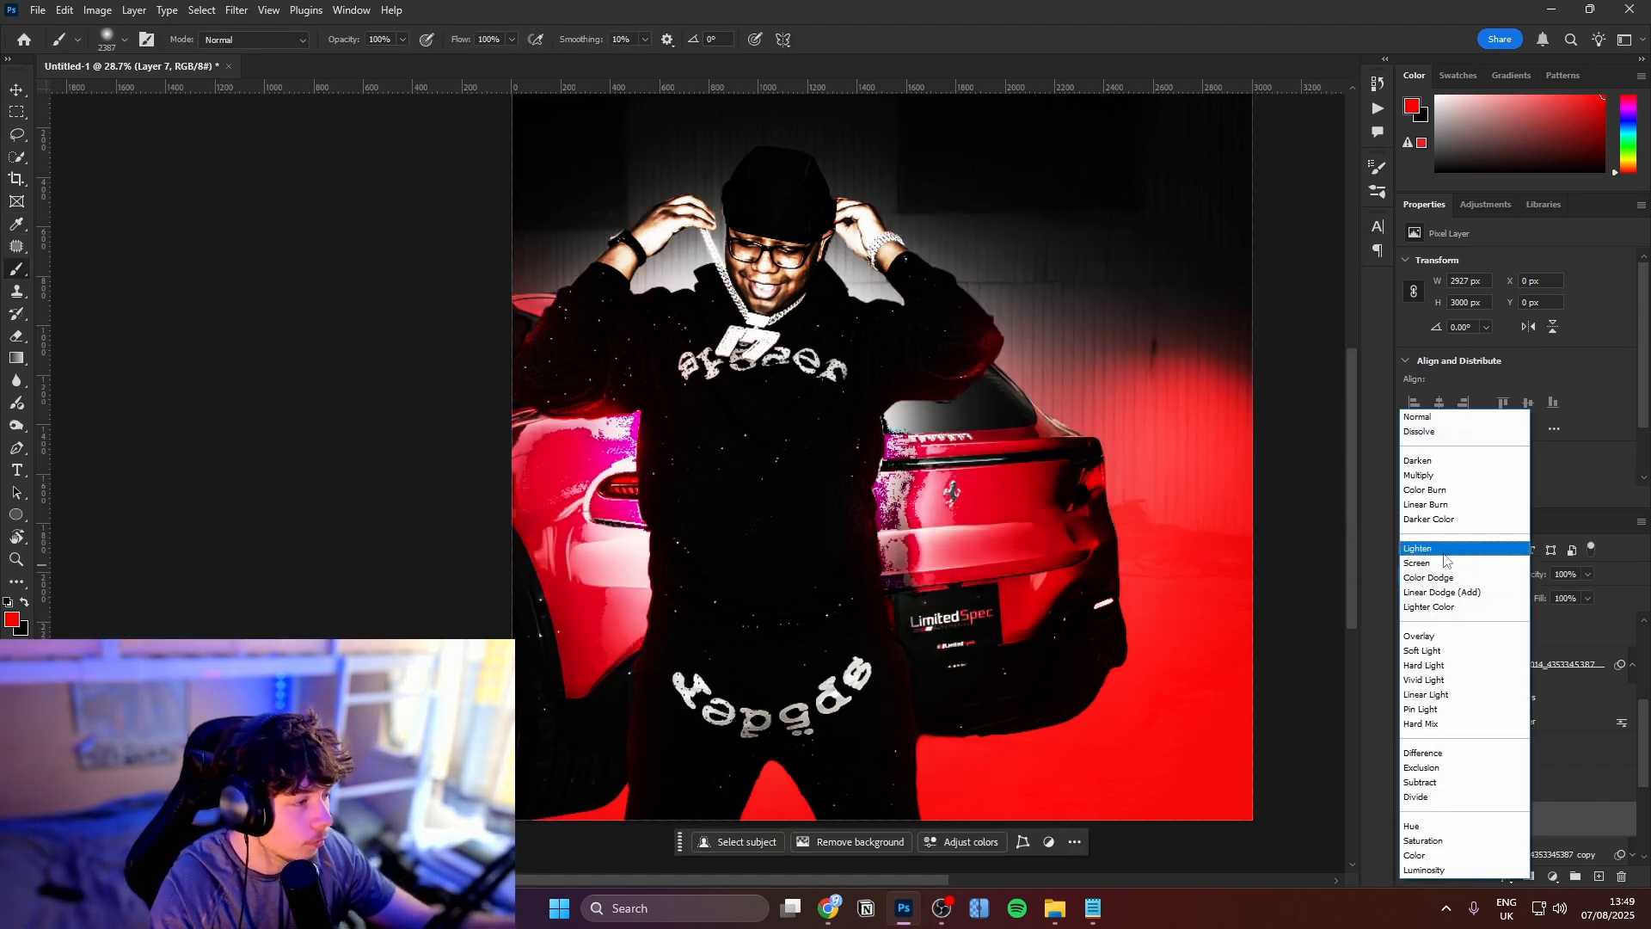
left_click(1453, 555)
left_click_drag(1539, 597, 1491, 591)
Show the long-haired man's cutout layer again
scroll(1470, 787, "down", 2)
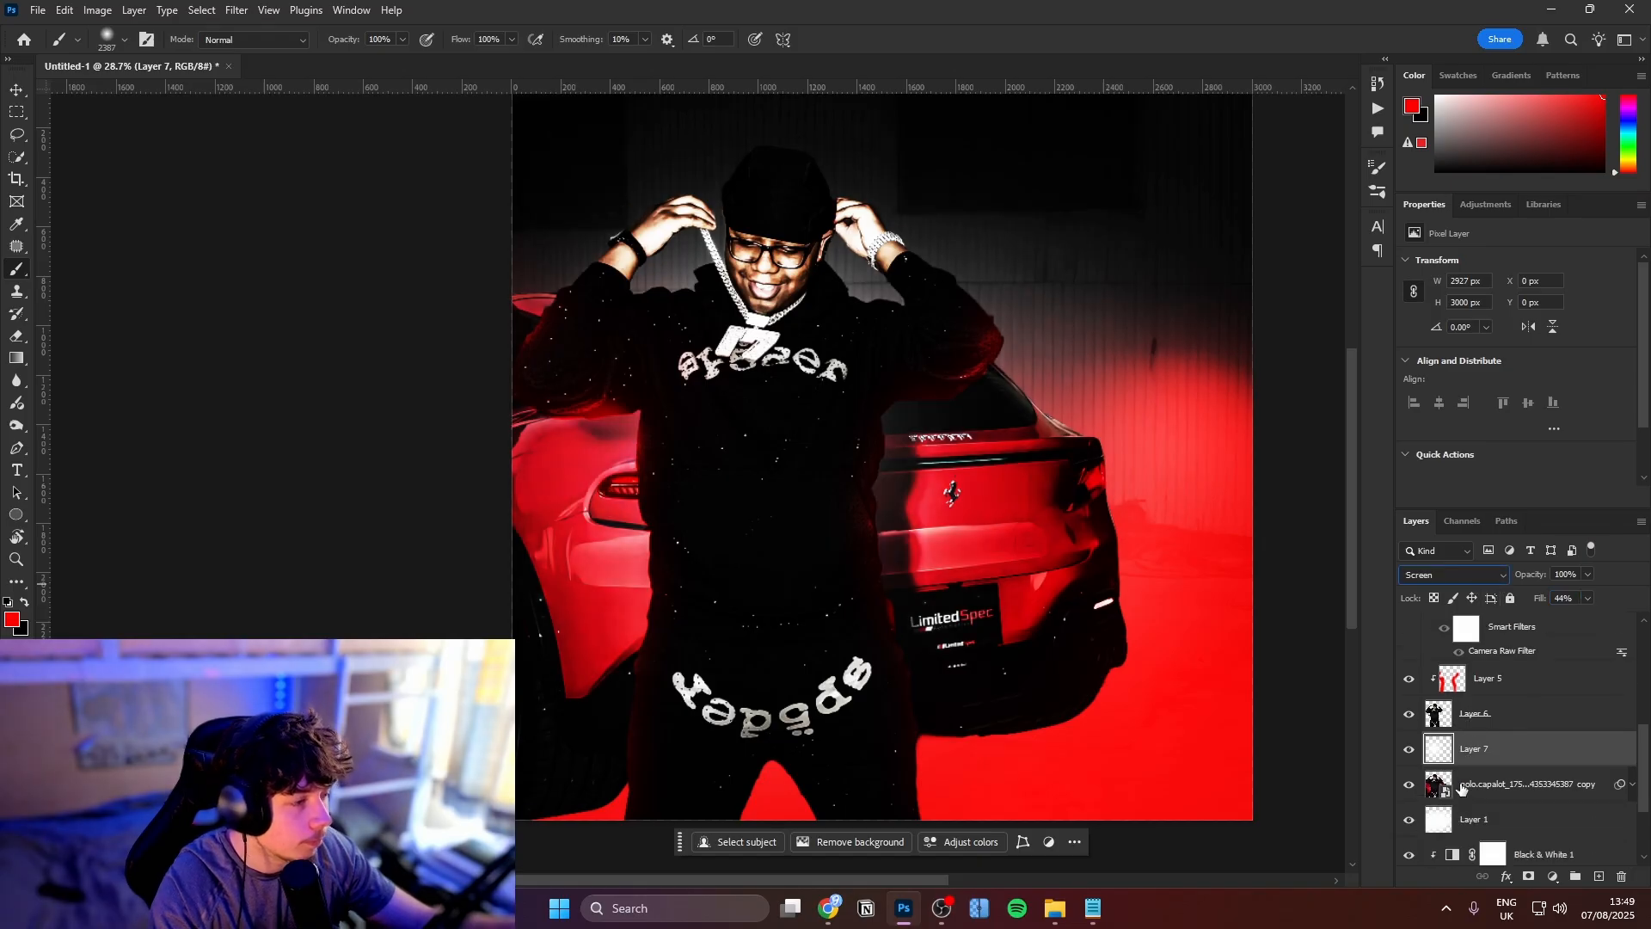
scroll(1436, 797, "up", 2)
left_click(1409, 665)
left_click_drag(1080, 462, 960, 472)
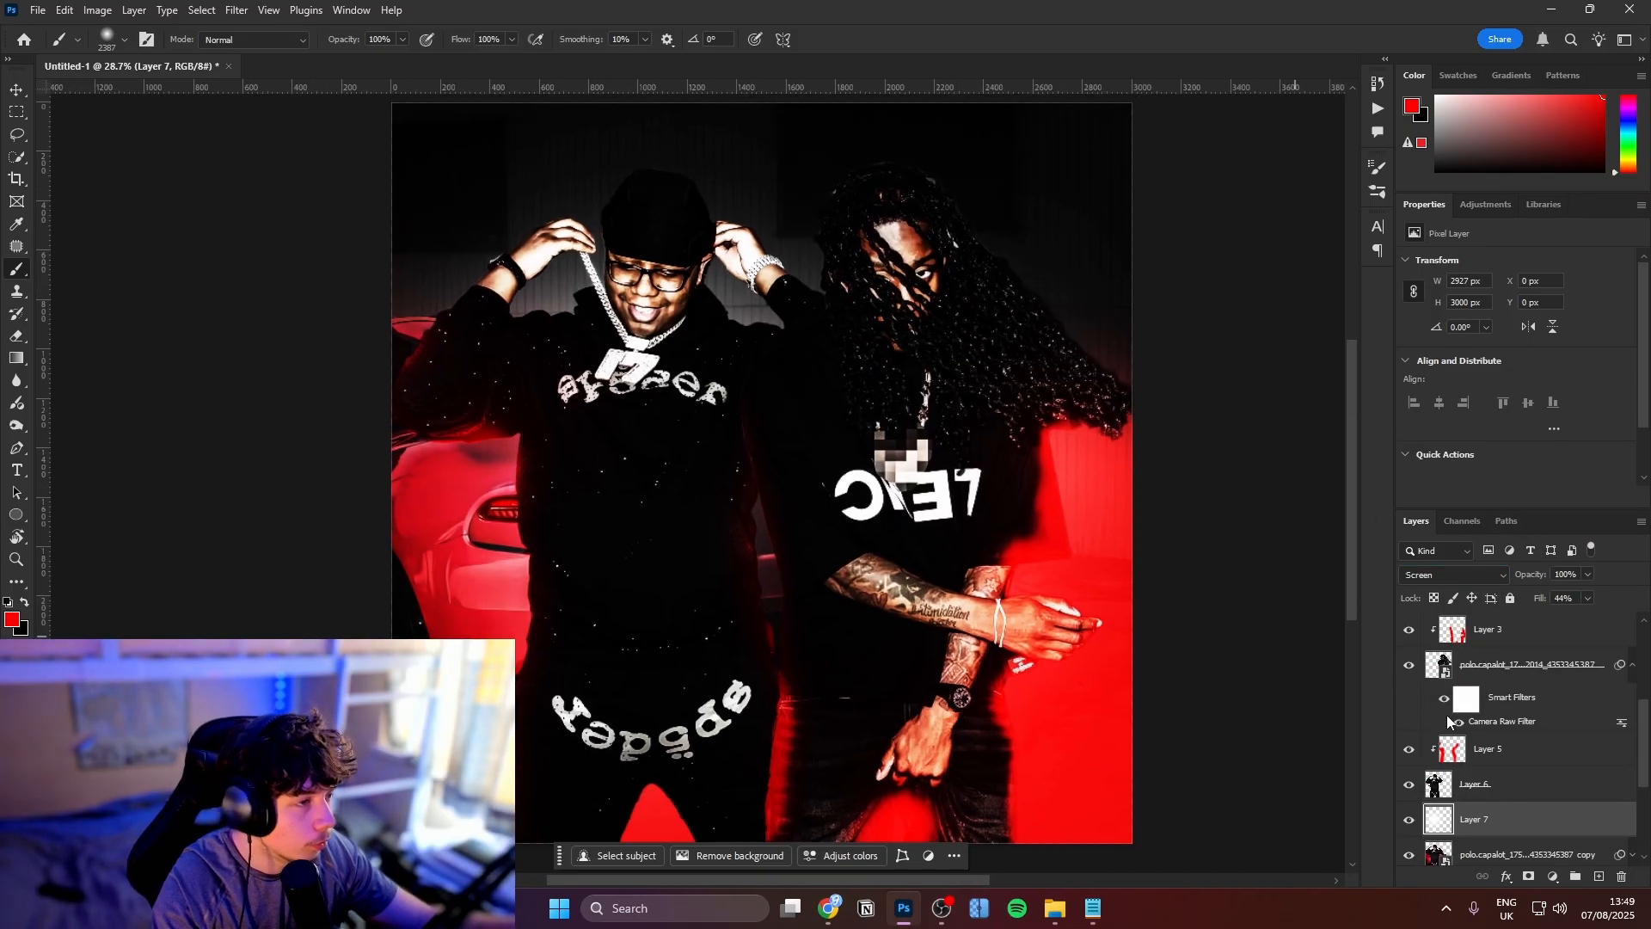
Add a new layer above Layer 5 and paint a large soft white glow behind the long-haired man with a 2387 px brush
left_click(1498, 750)
left_click(1596, 882)
key("x")
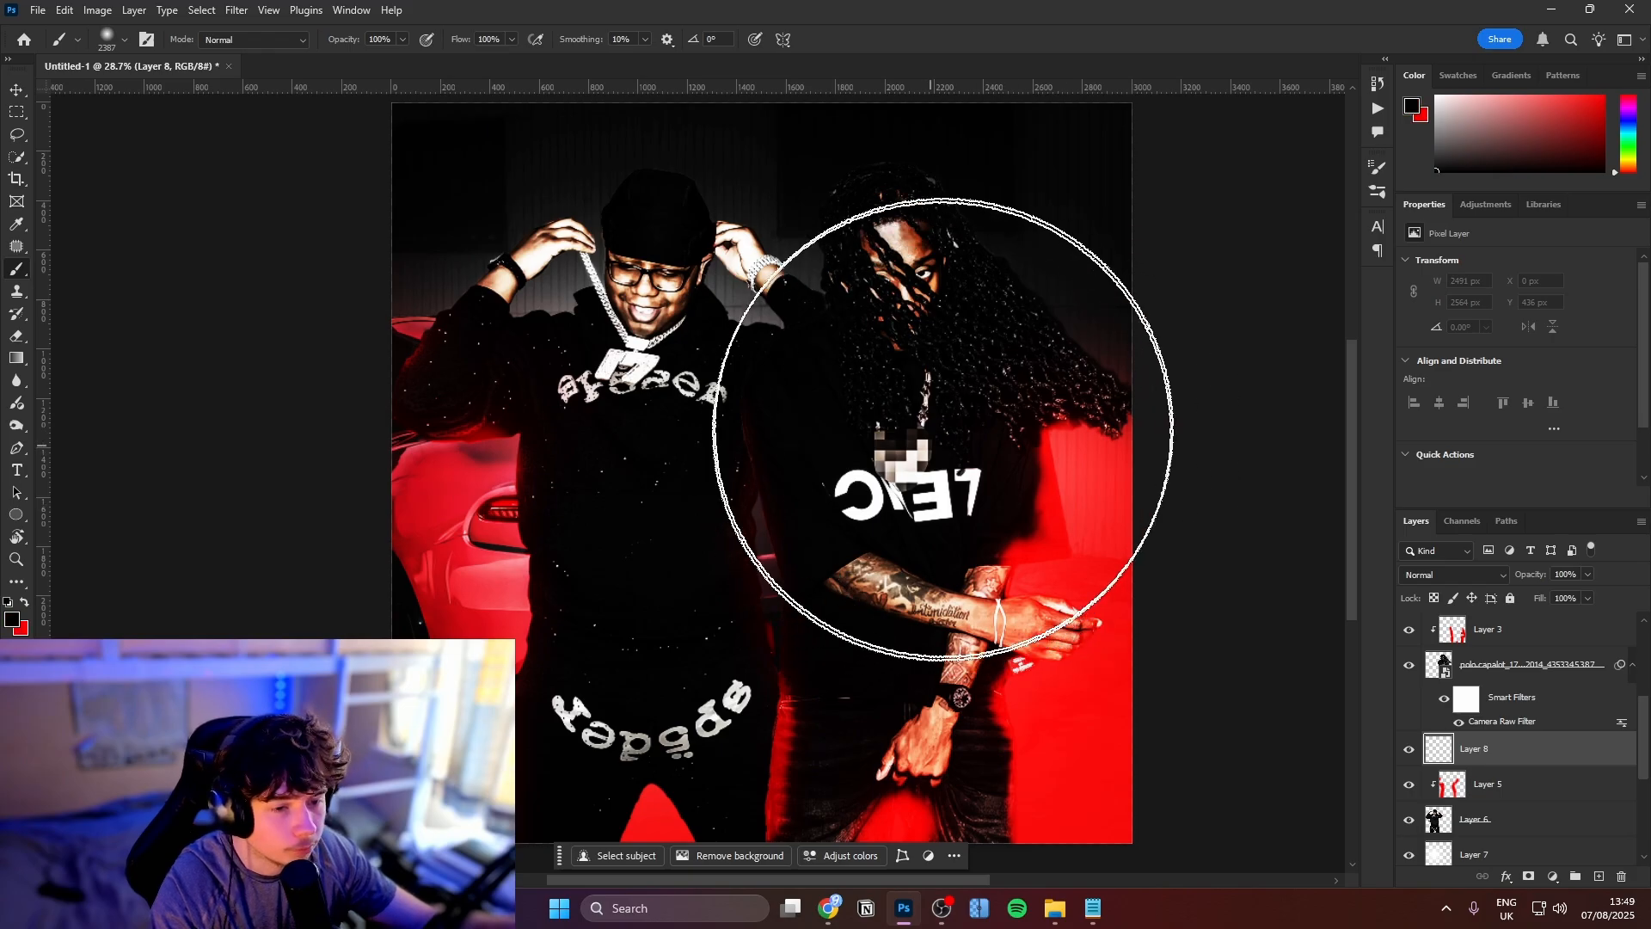
left_click(884, 437)
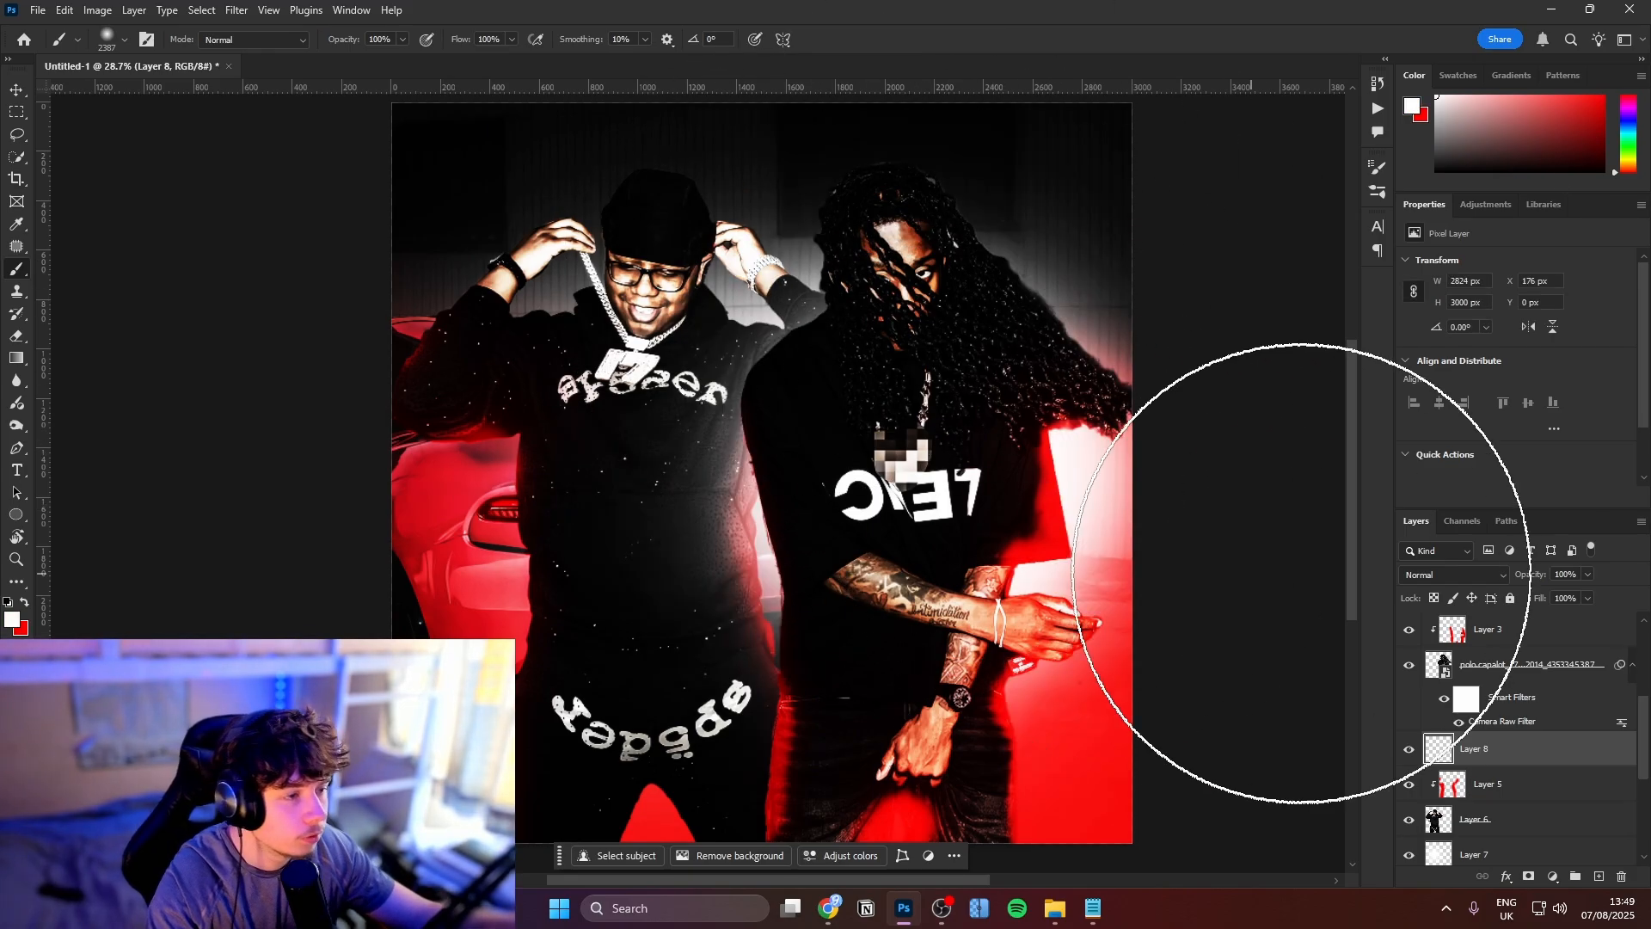
Set Layer 8's blend mode to Screen and its fill to 26%
left_click(1418, 575)
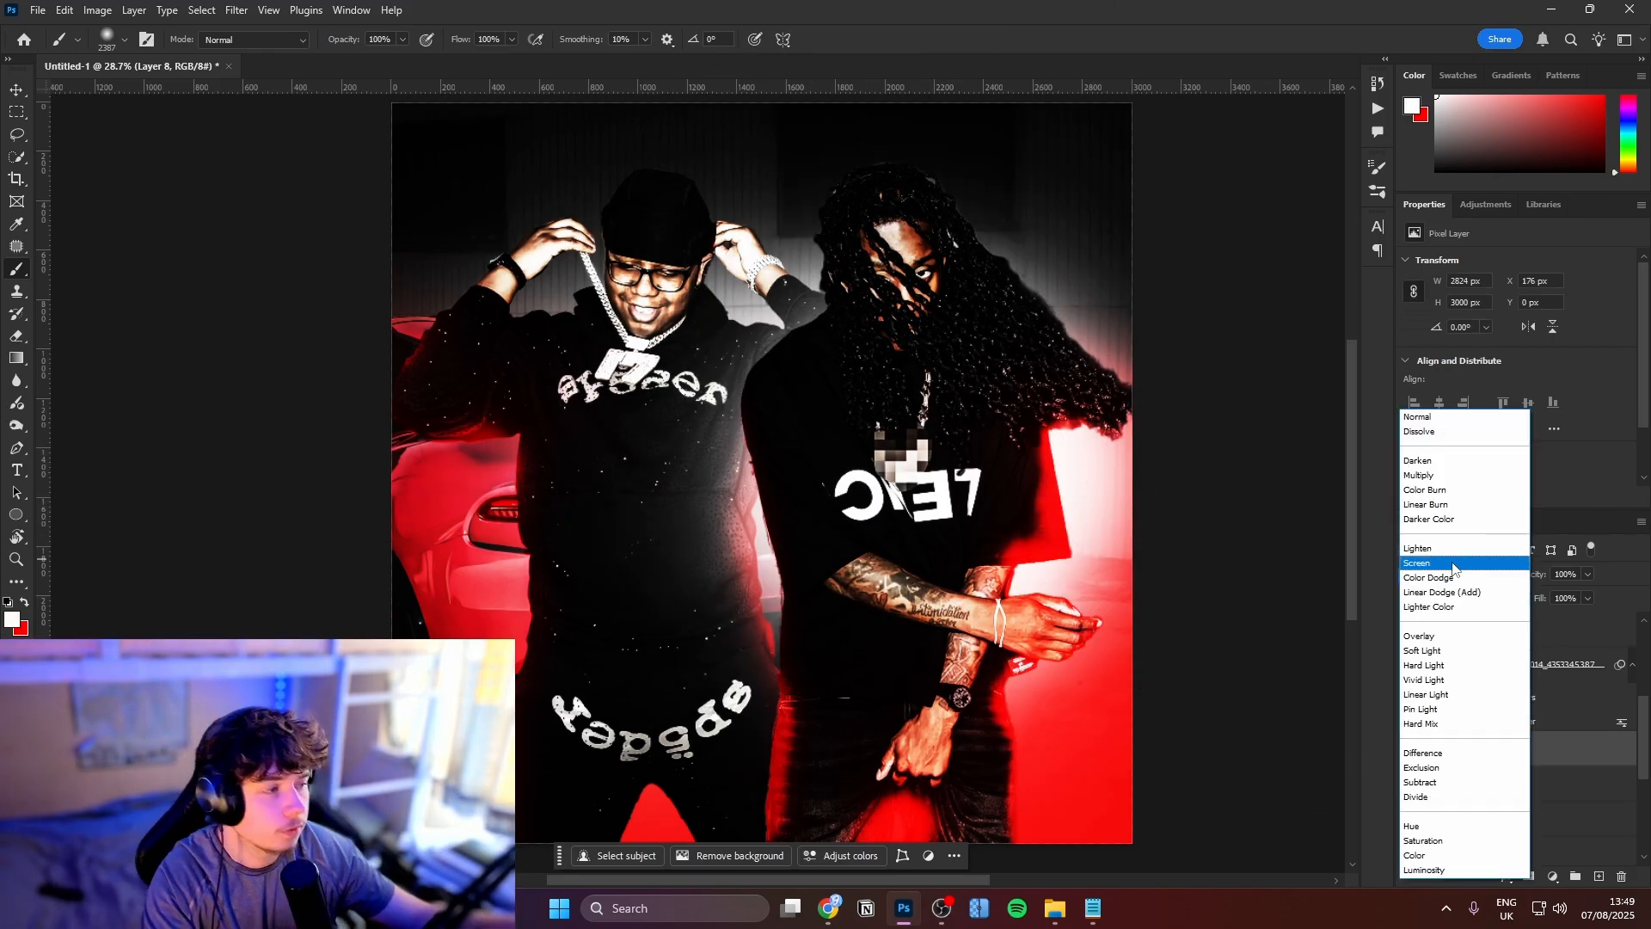
left_click(1445, 589)
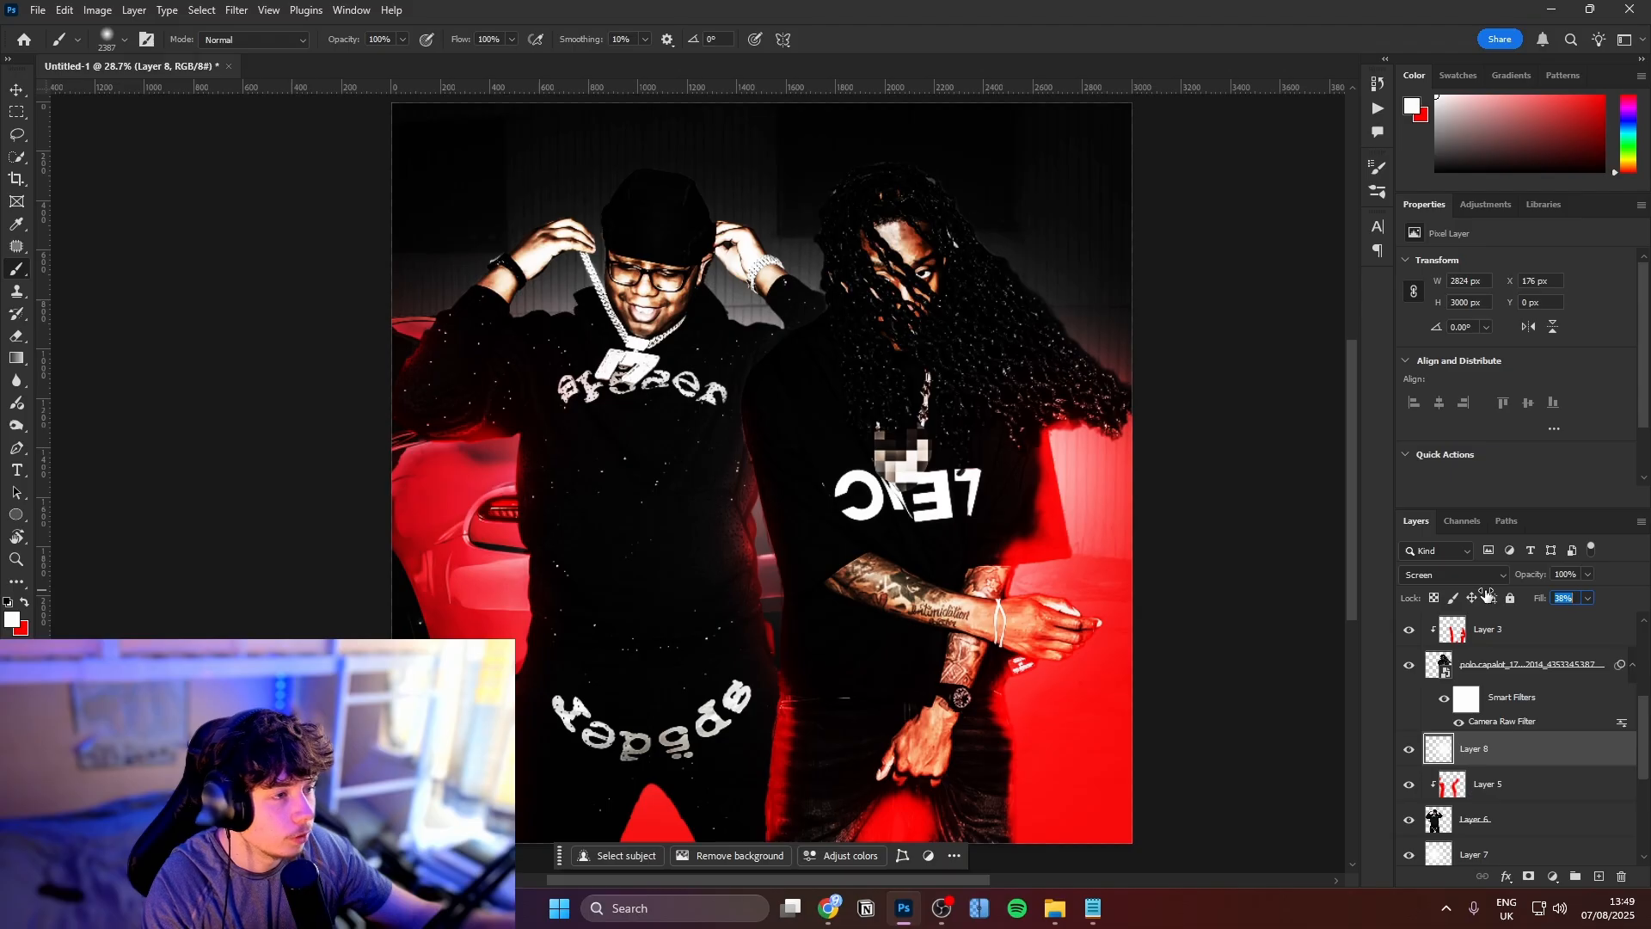
left_click_drag(1487, 593, 1476, 593)
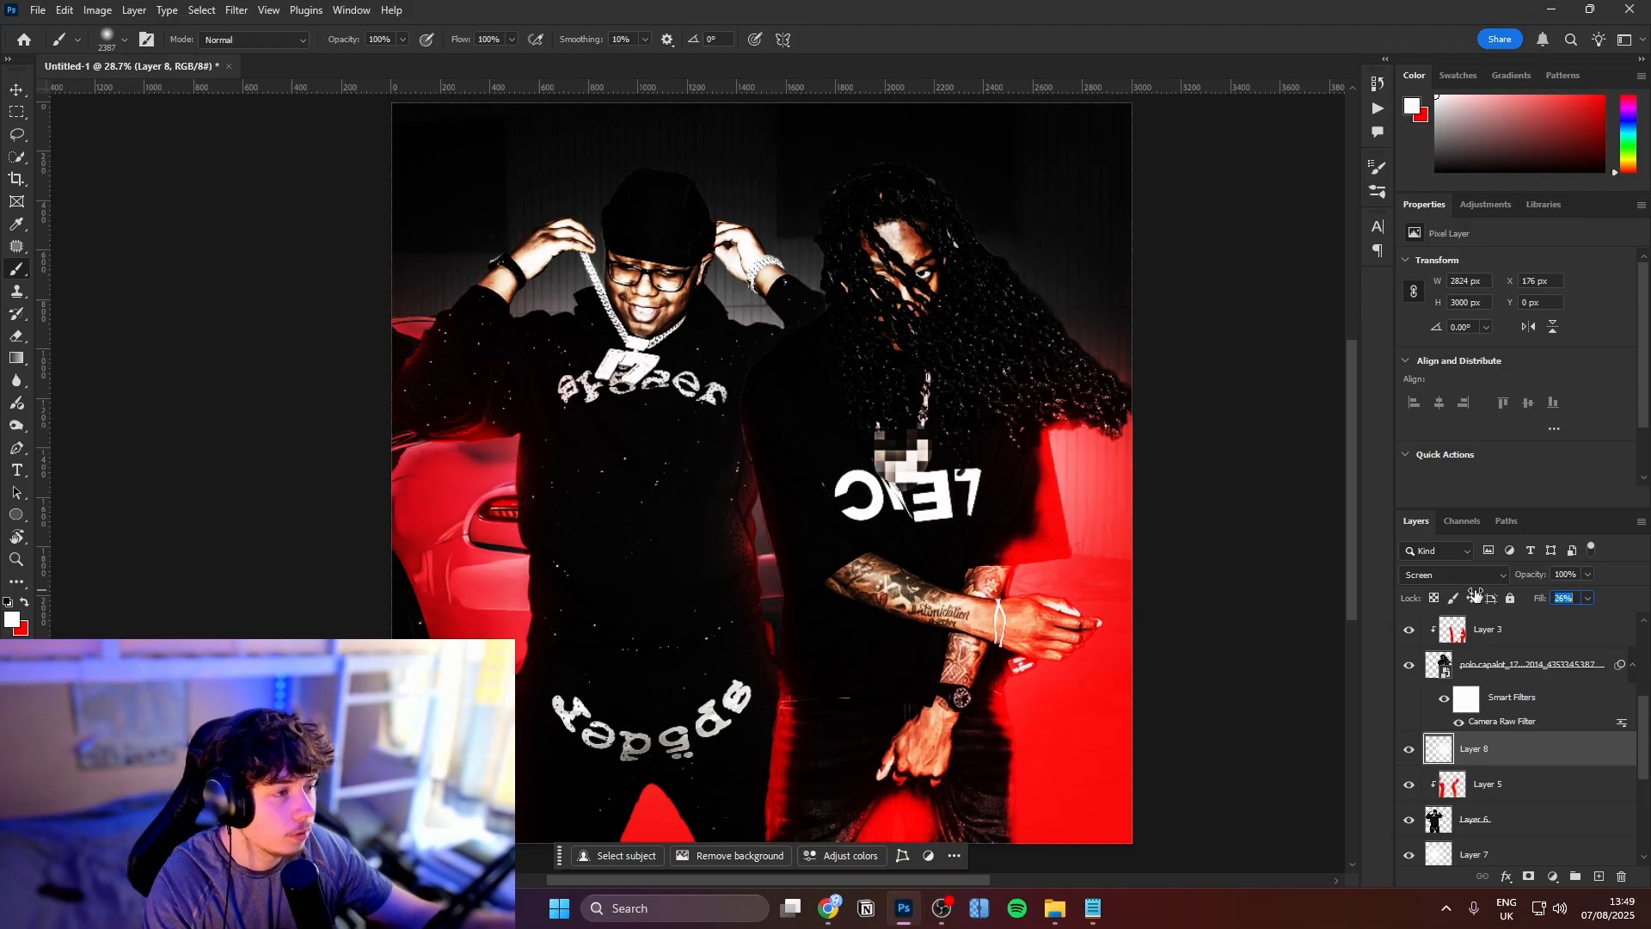
Erase the red paint on Layer 3 from the long-haired man's outer sleeve with a soft 593 px eraser
left_click(1501, 643)
scroll(1070, 516, "up", 8)
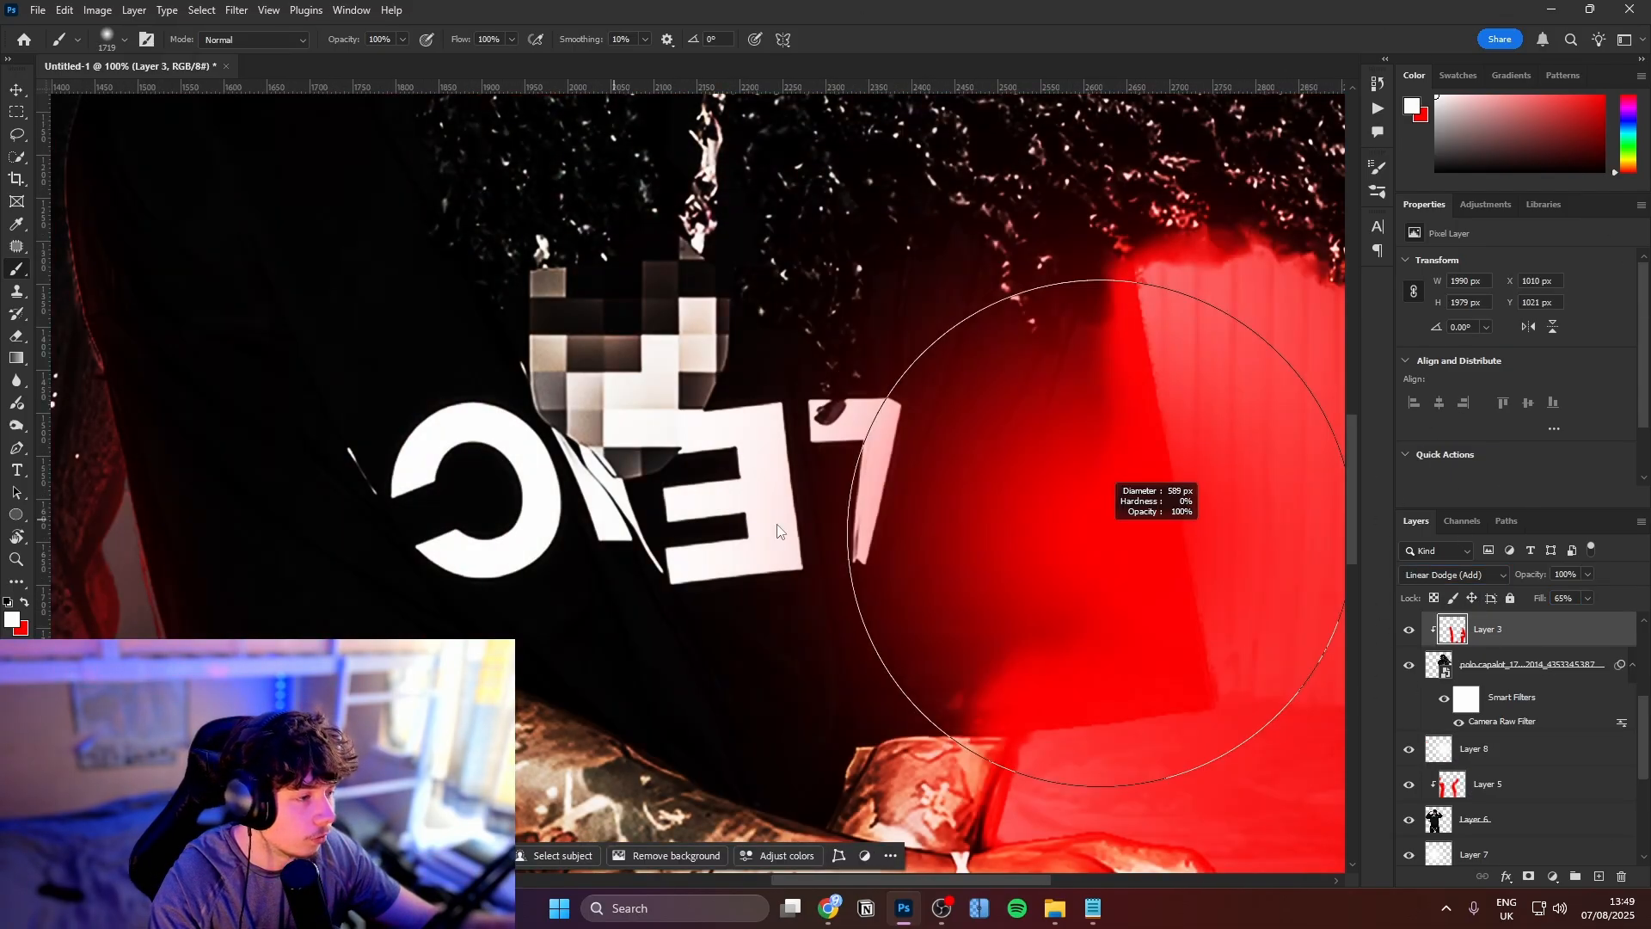
left_click_drag(1065, 542, 821, 545)
left_click(1059, 542)
key("ctrl+z")
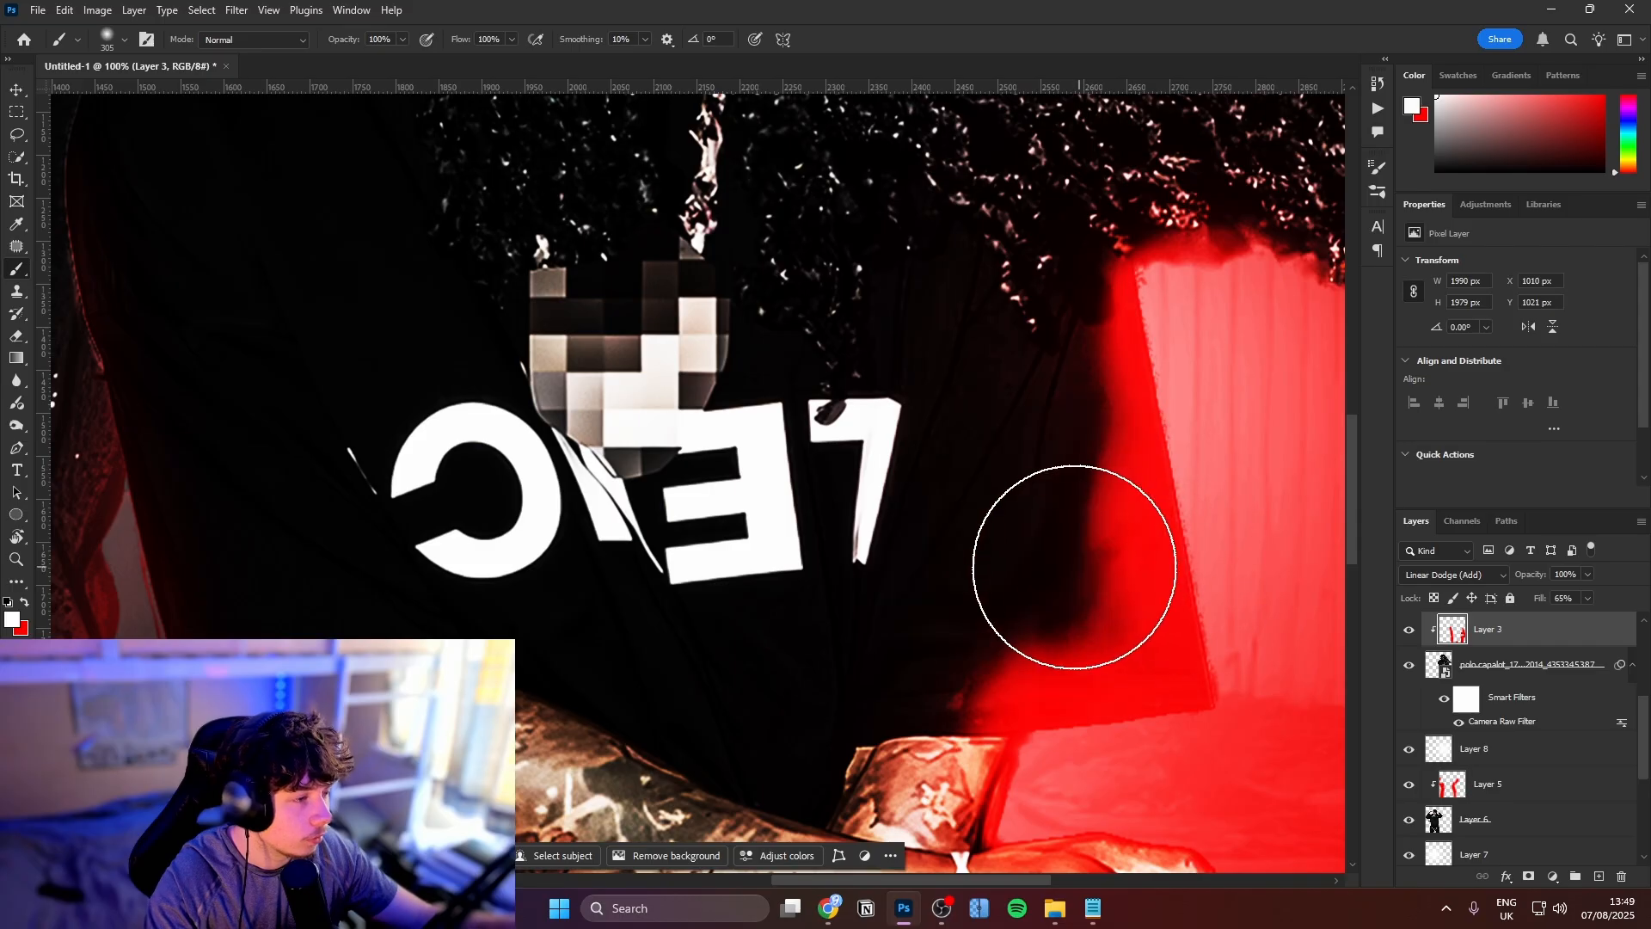
key("e")
scroll(978, 373, "down", 5)
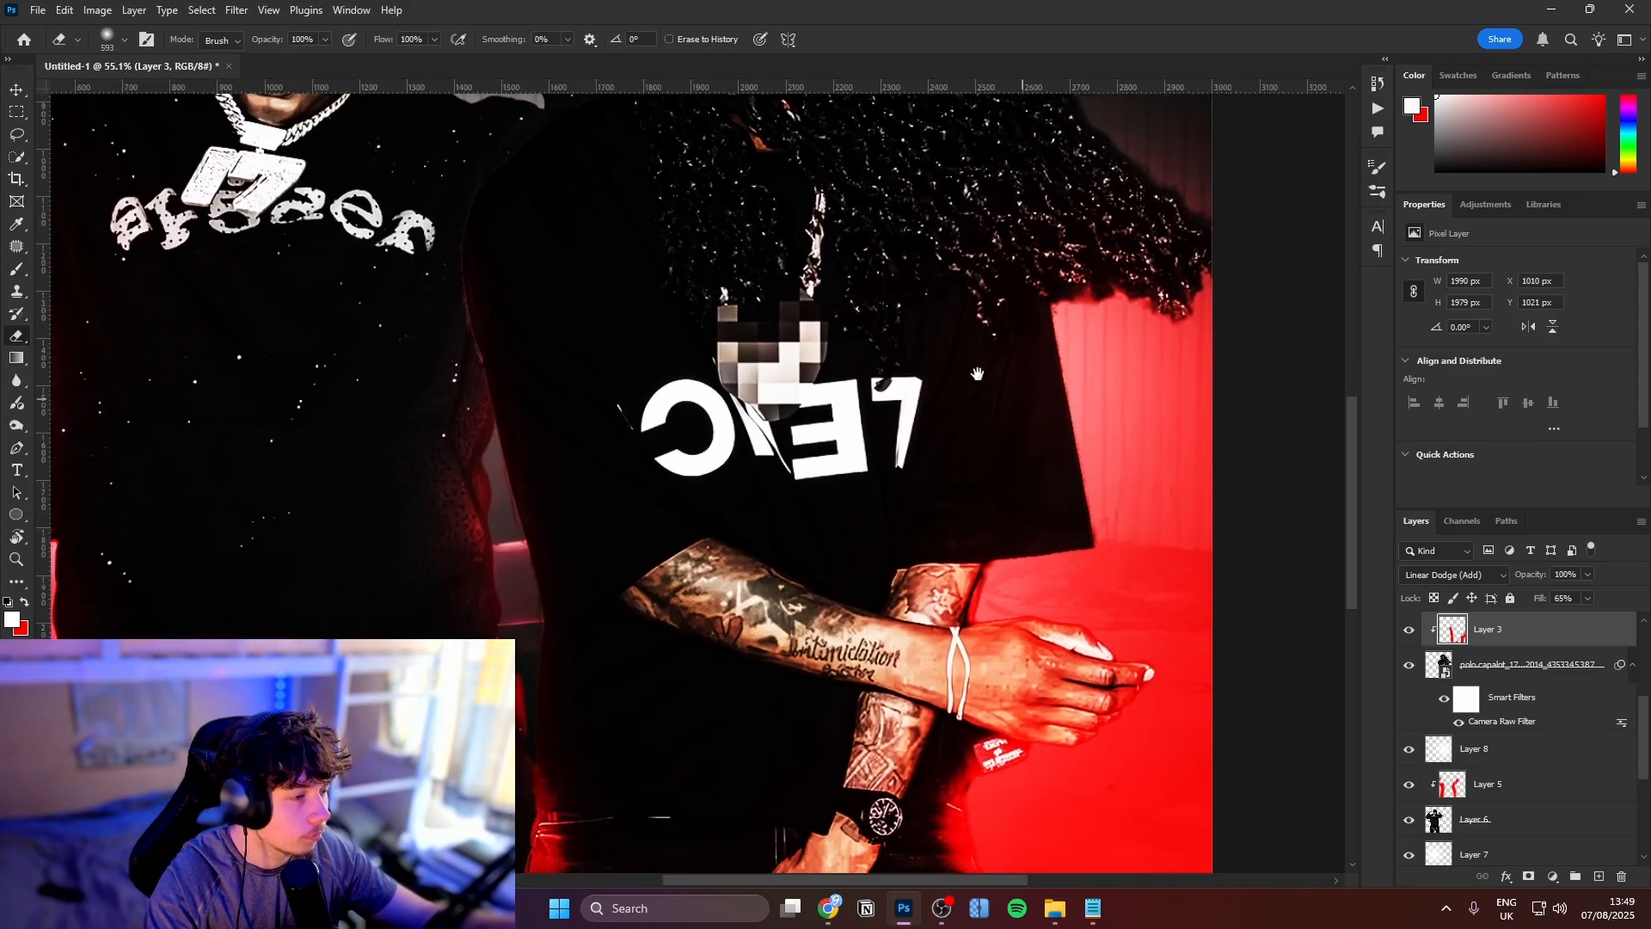
left_click_drag(977, 373, 928, 348)
Add a new layer above Layer 3 and paint a soft red glow where the hair meets the sleeve with a 772 px brush
key("b")
scroll(1034, 430, "down", 6)
scroll(969, 435, "up", 4)
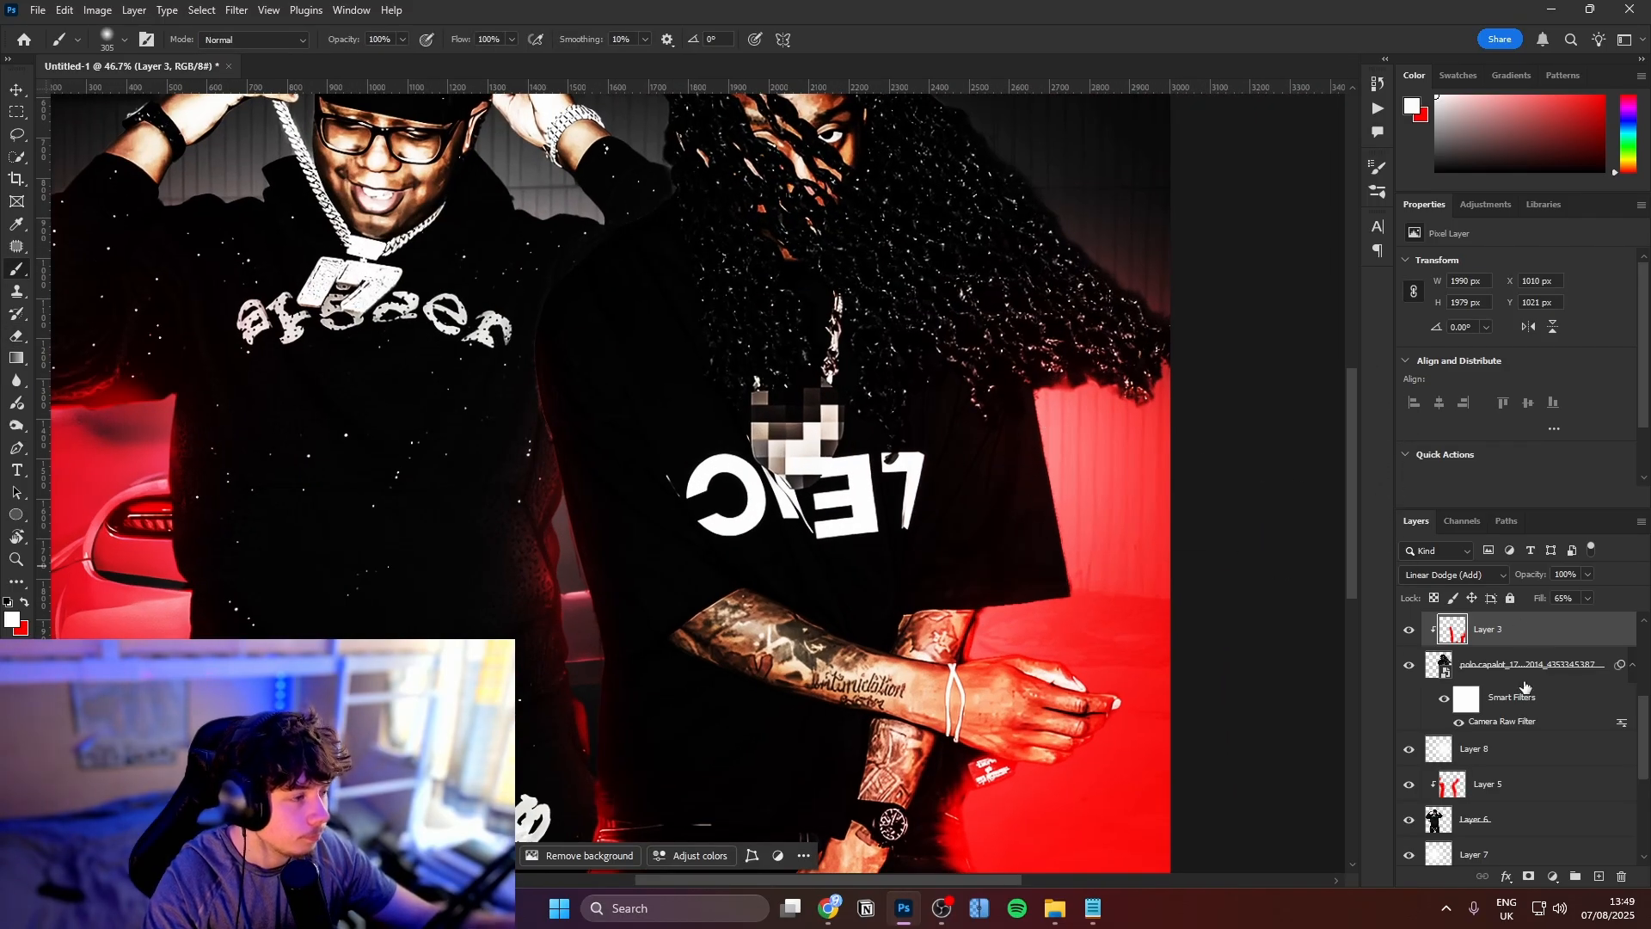
scroll(1521, 690, "up", 2)
left_click(1599, 874)
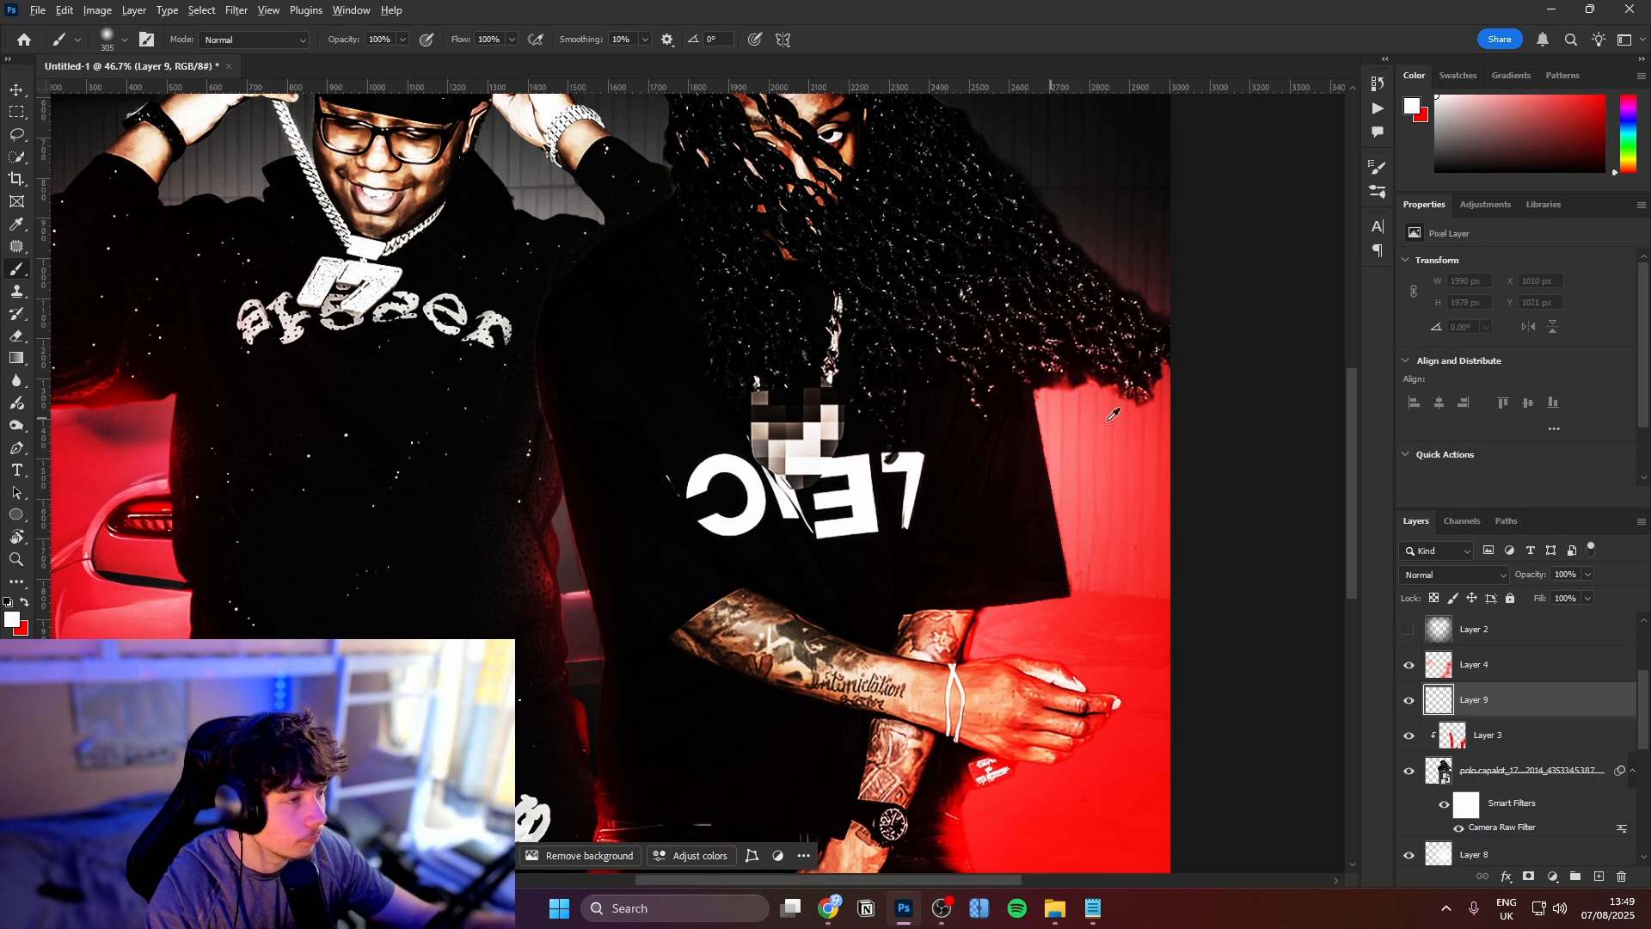
mouse_move(1108, 420)
left_mouse_down()
mouse_move(1146, 416)
mouse_move(1076, 3)
left_mouse_up()
key("x")
left_click(1063, 408)
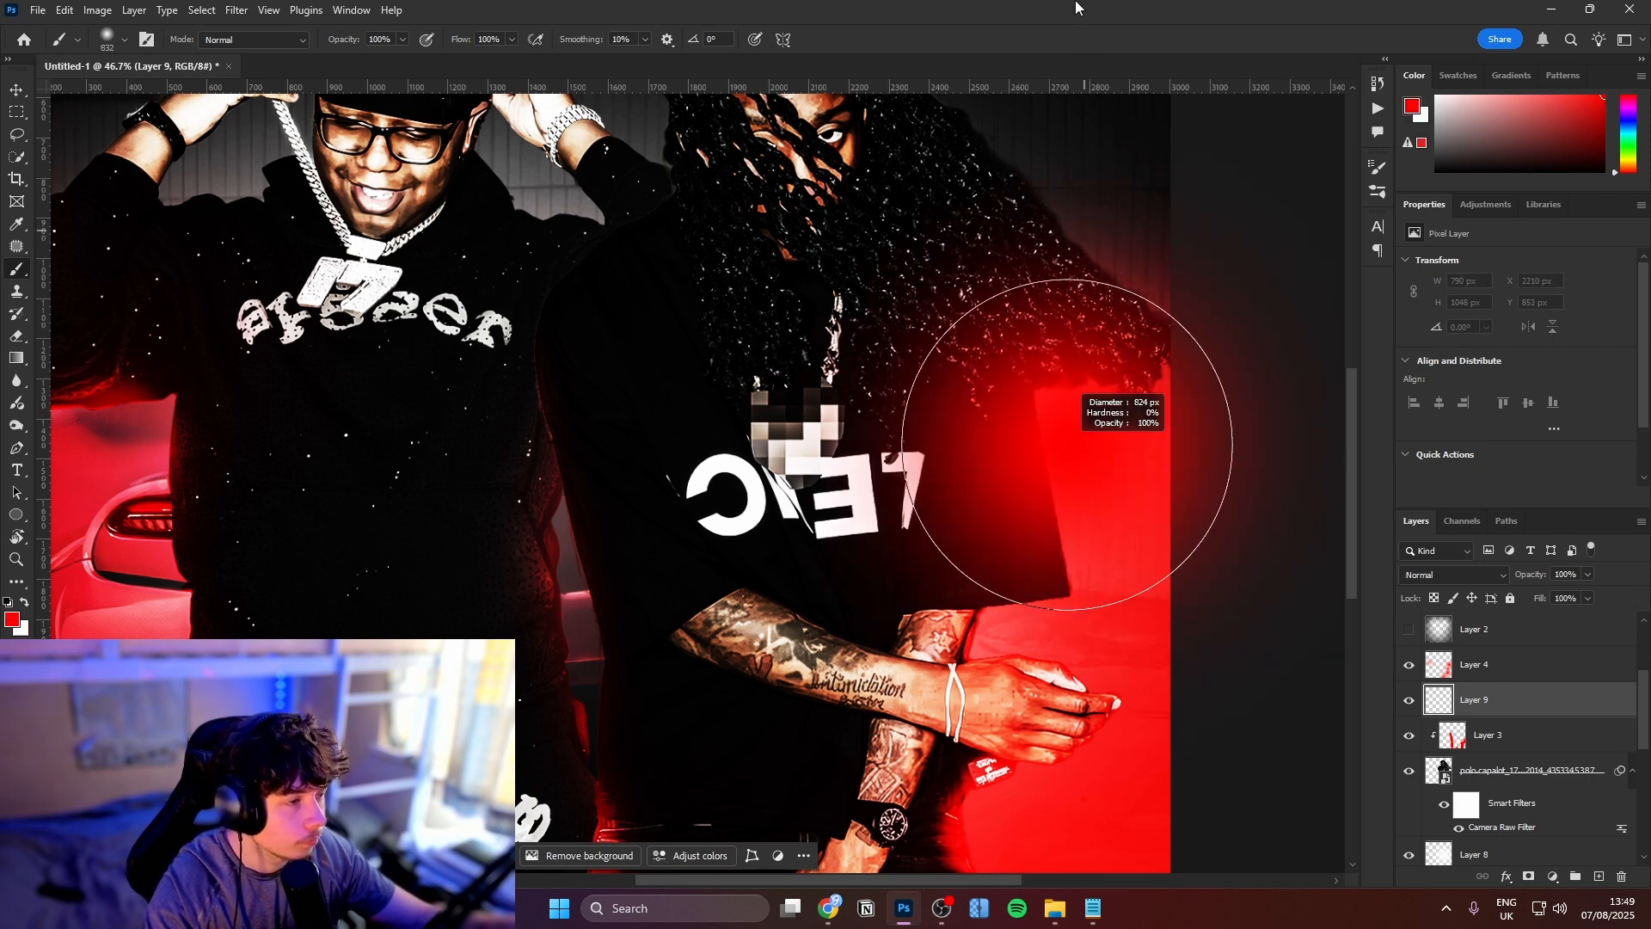
left_click(1065, 385)
Set Layer 9's blend mode to Linear Dodge (Add) and its fill to 28%
left_click(1438, 576)
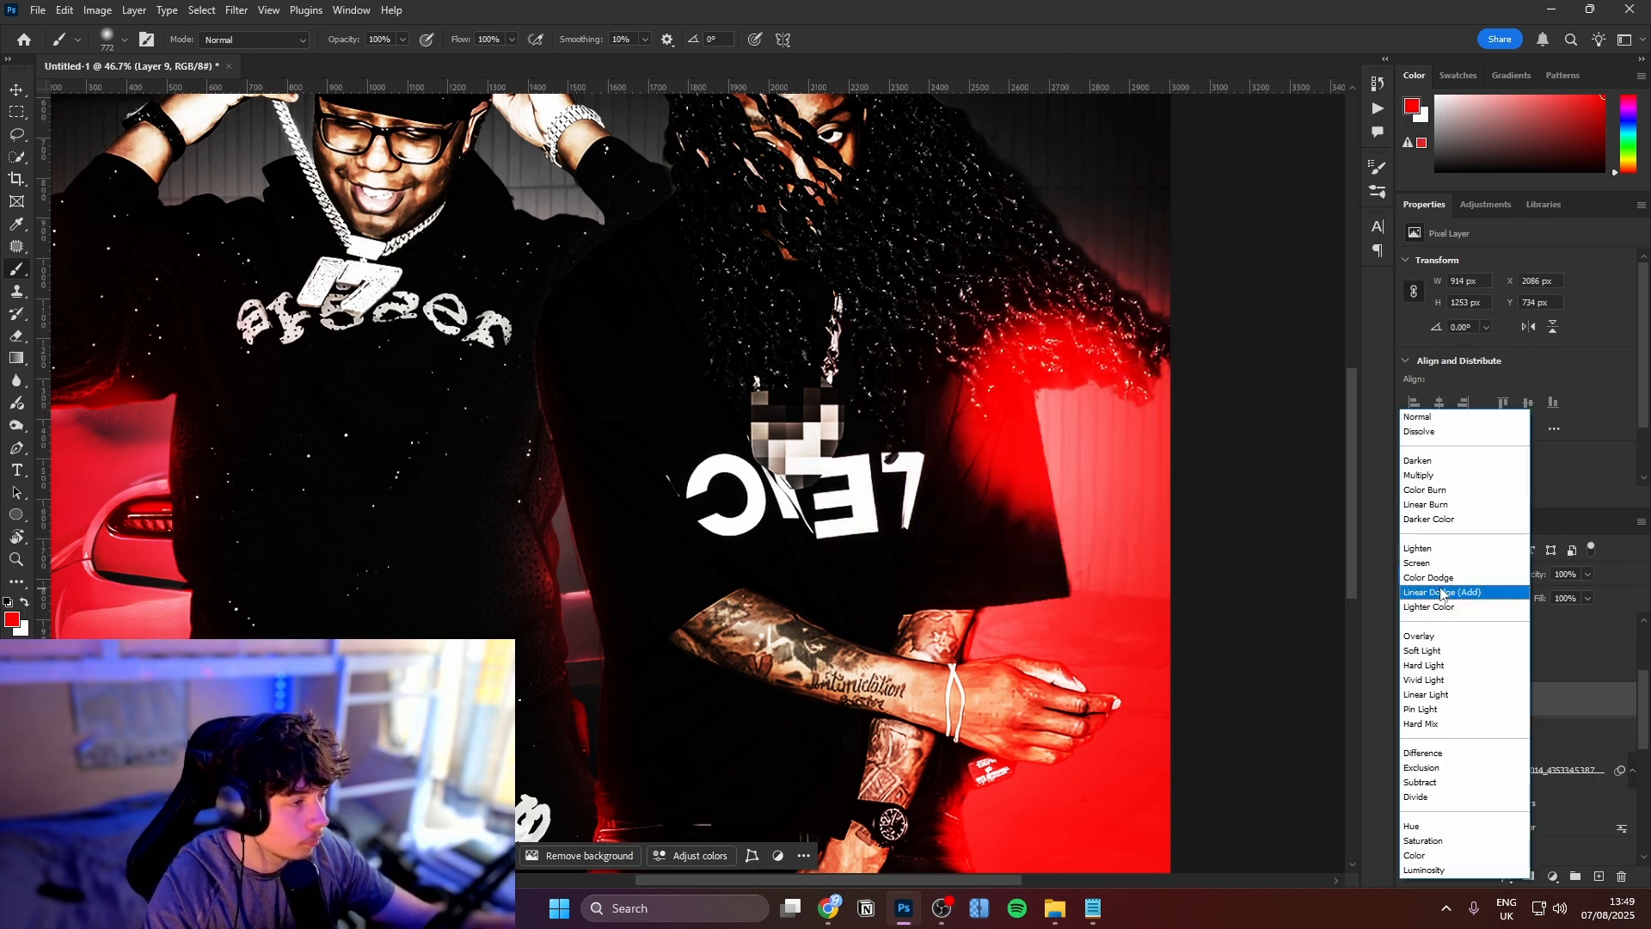
left_click(1453, 585)
left_click_drag(1537, 599, 1486, 585)
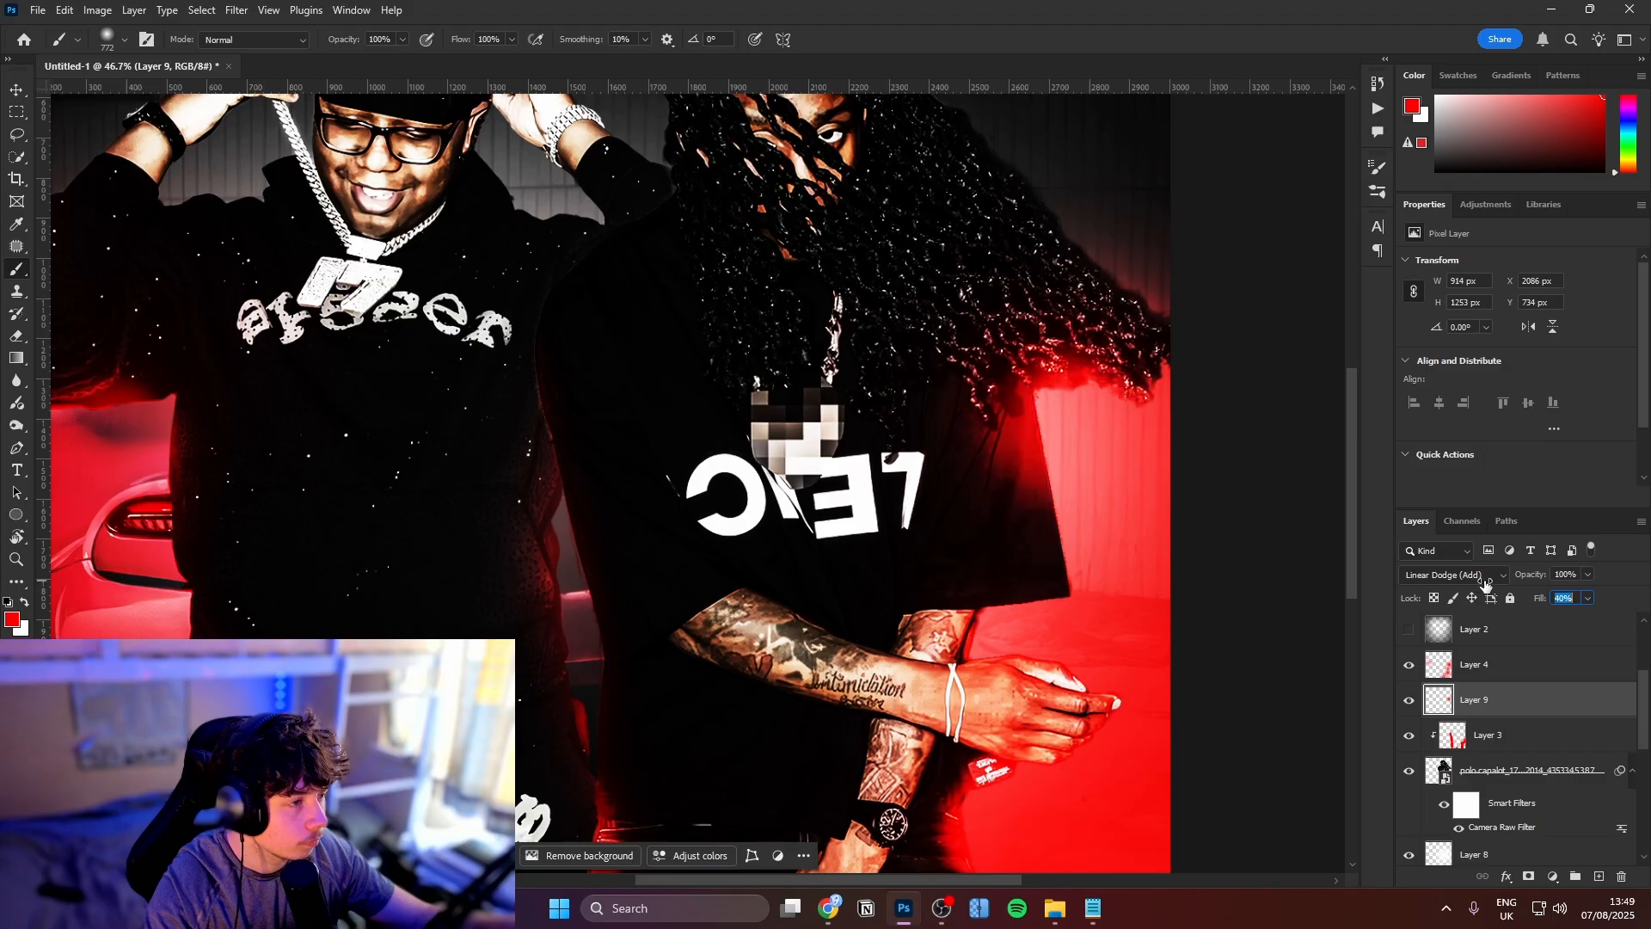
scroll(1161, 560, "down", 8)
scroll(946, 428, "up", 2)
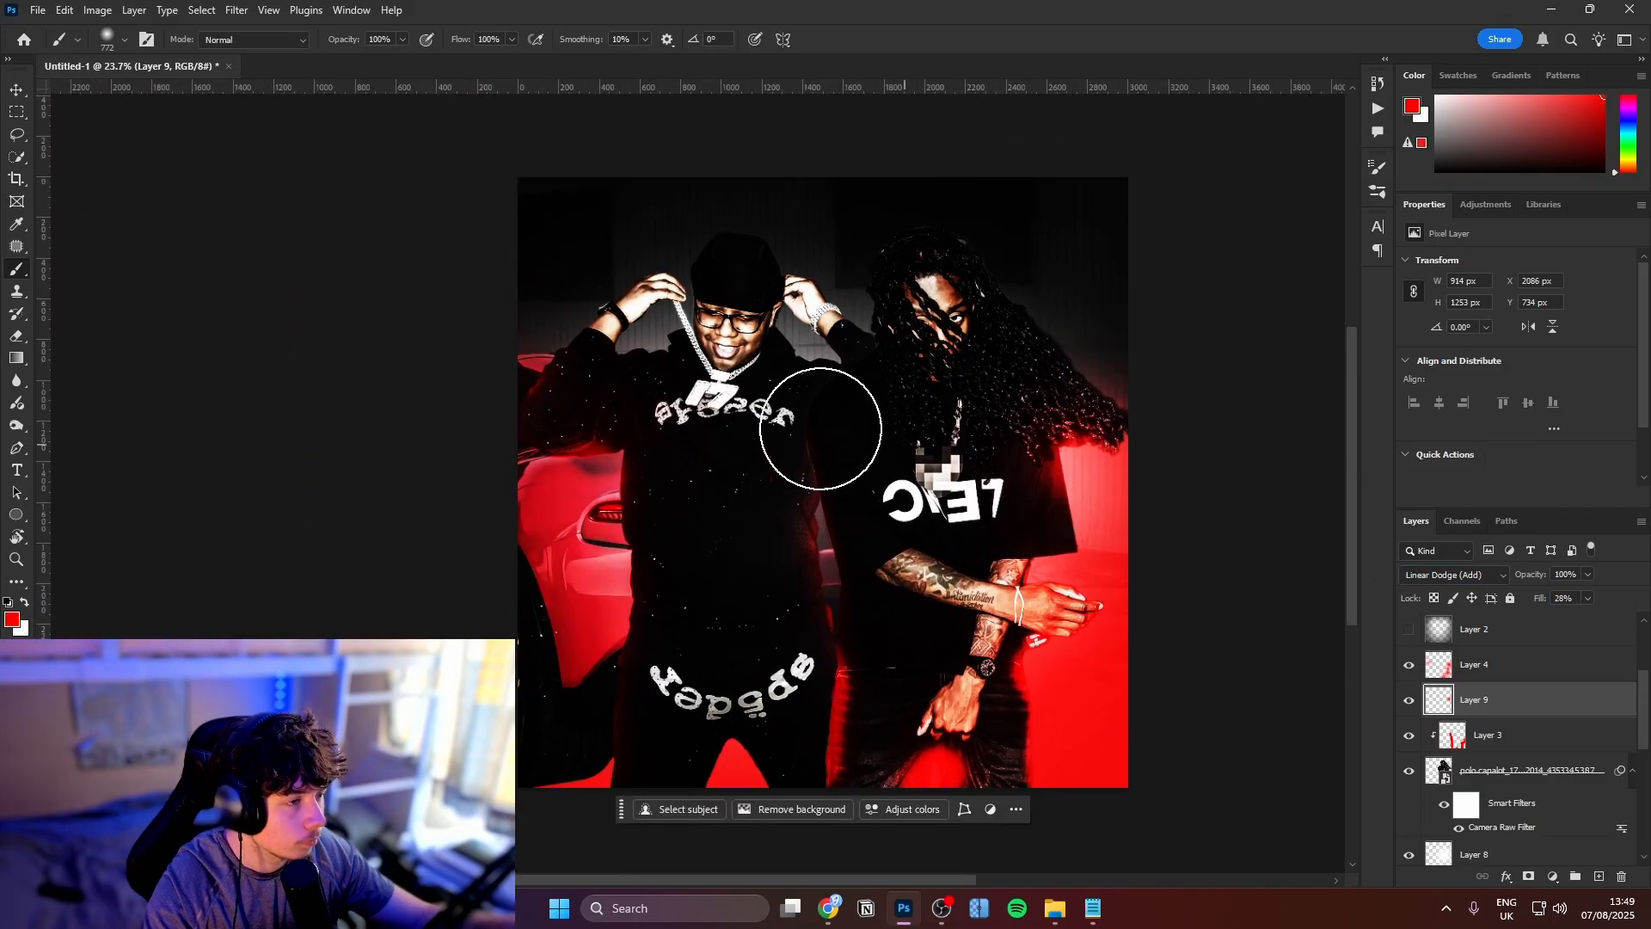
left_click(878, 338)
scroll(1043, 484, "down", 1)
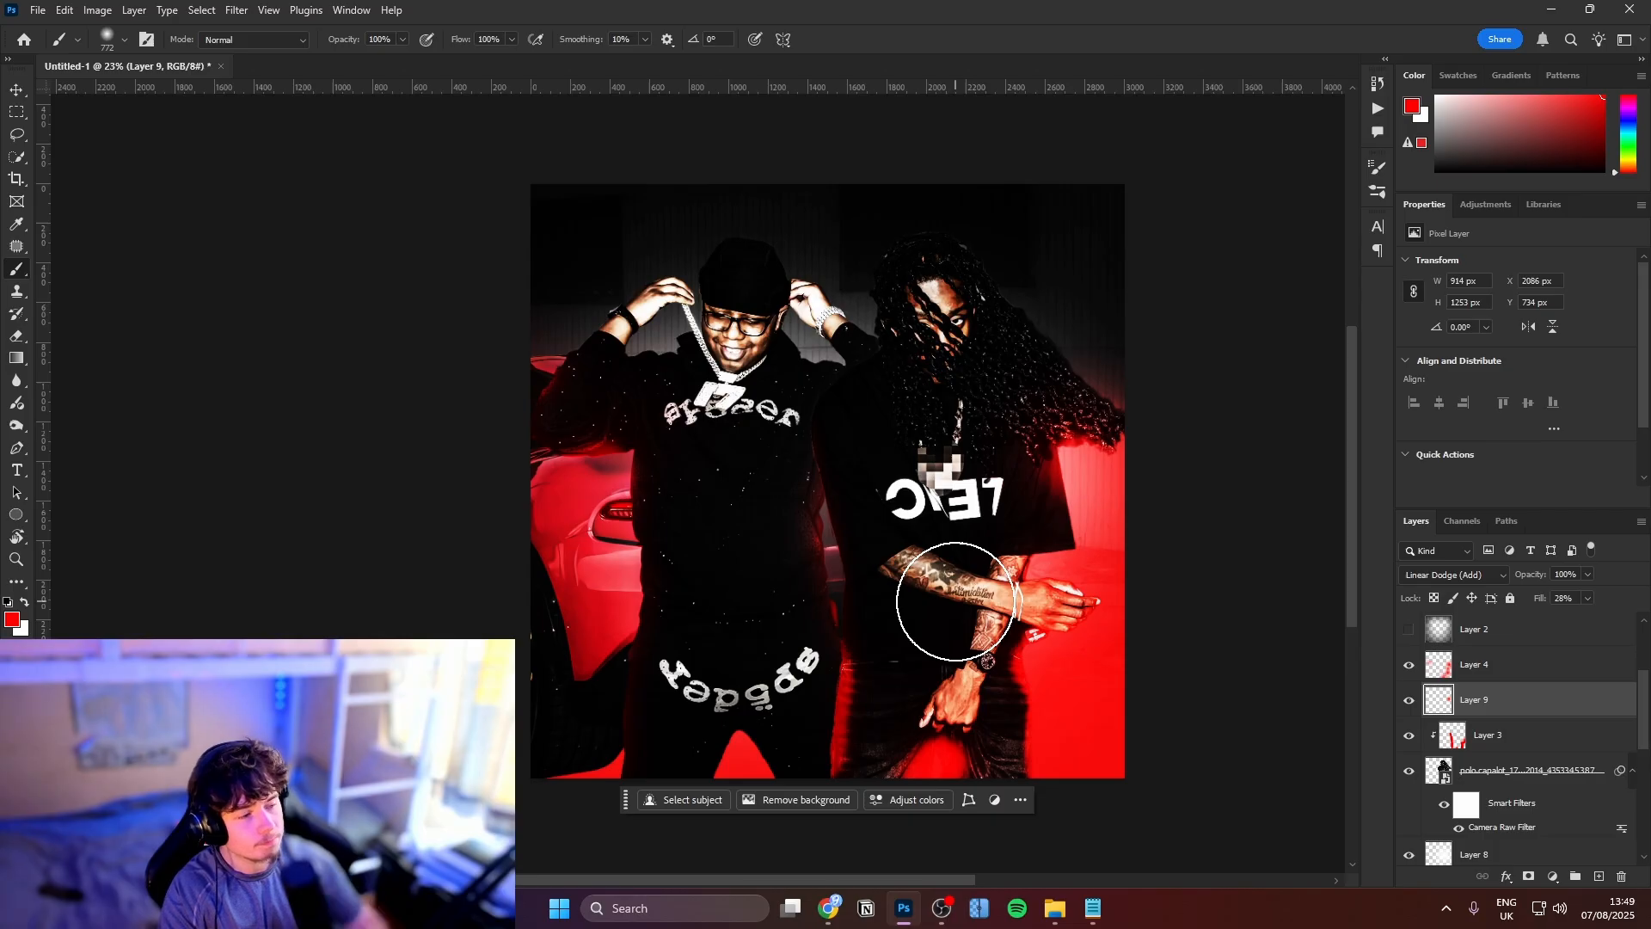
Try showing Layer 0 copy, and hide both red gradient layers and the Remove tool edits layer
scroll(1462, 740, "down", 5)
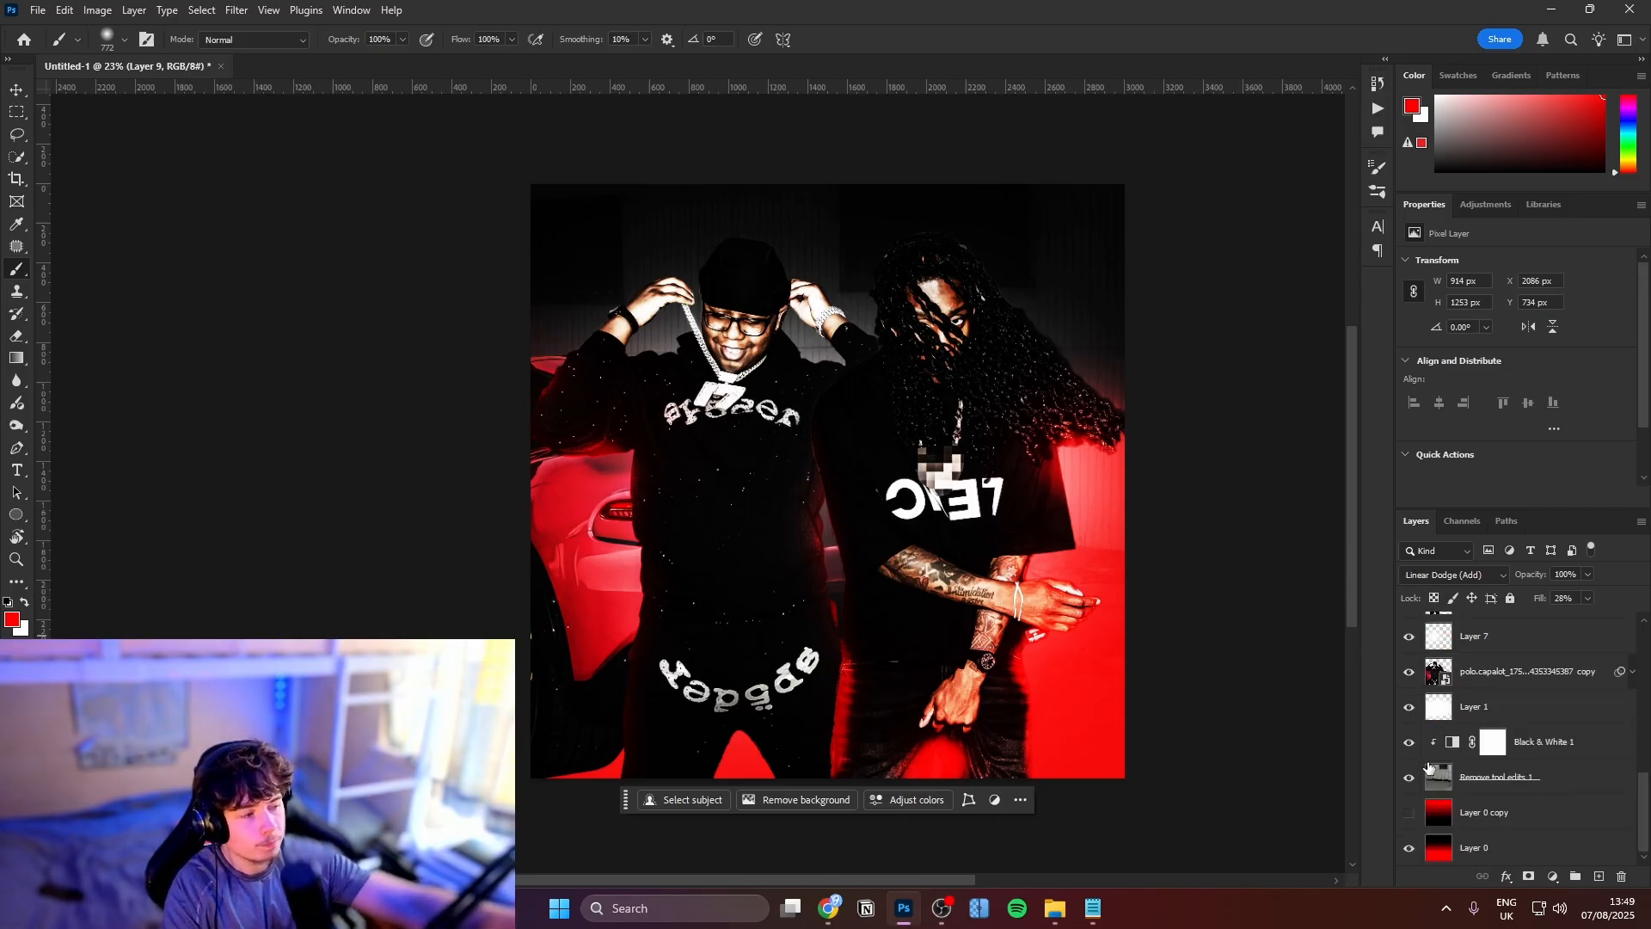
left_click(1409, 823)
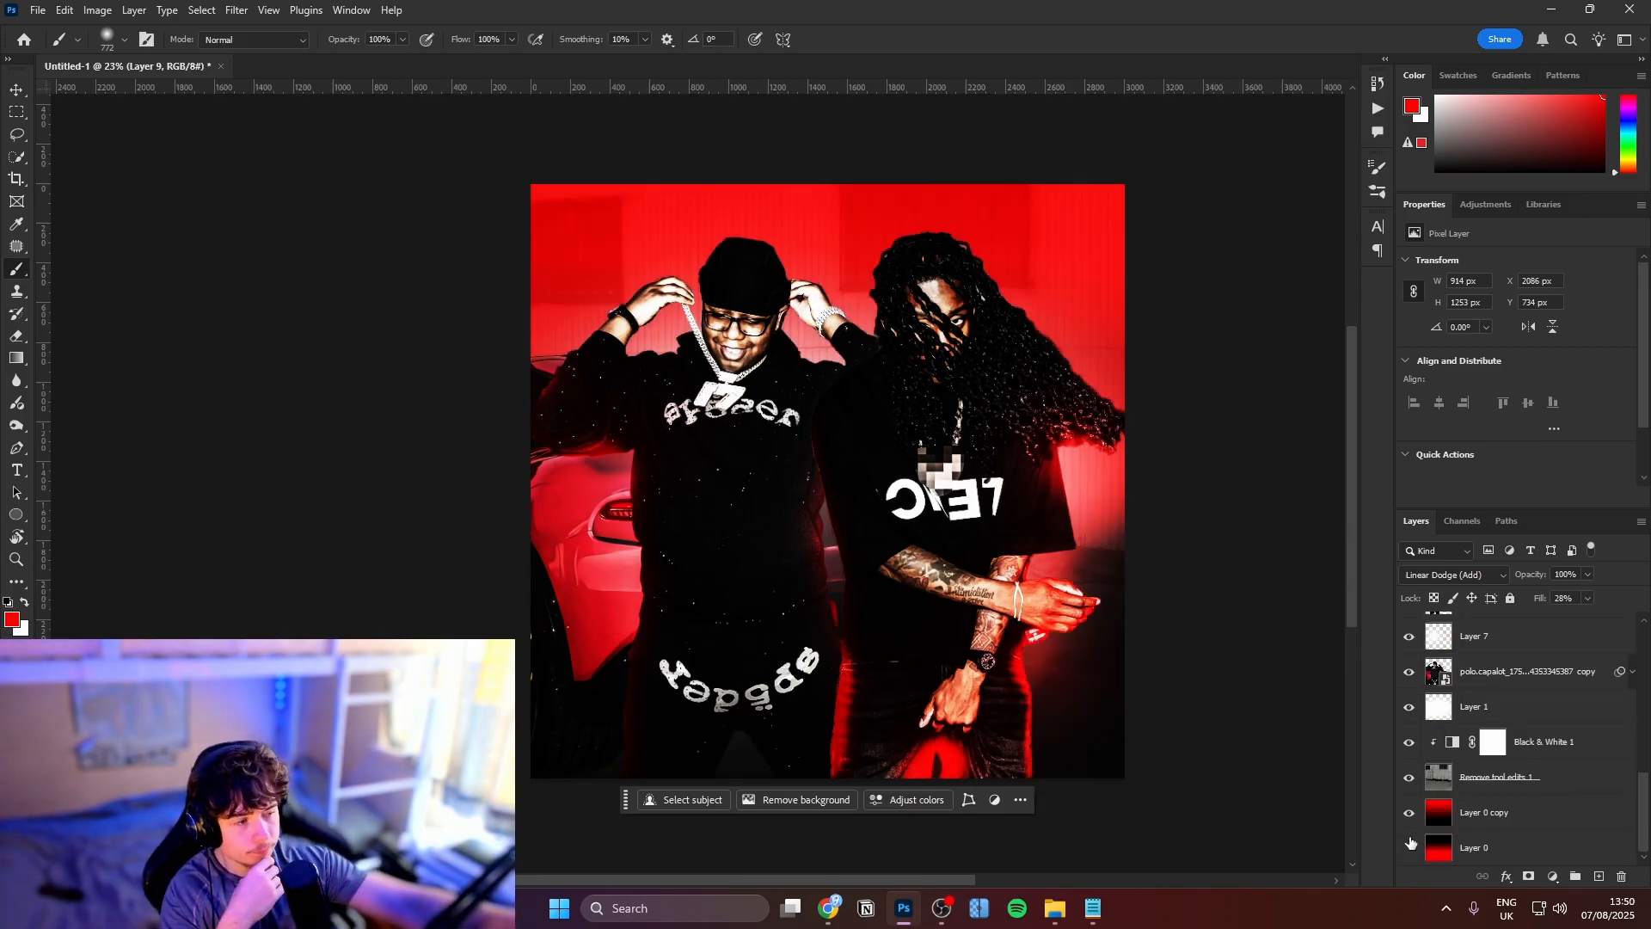
left_click_drag(1410, 845, 1410, 824)
left_click(1409, 779)
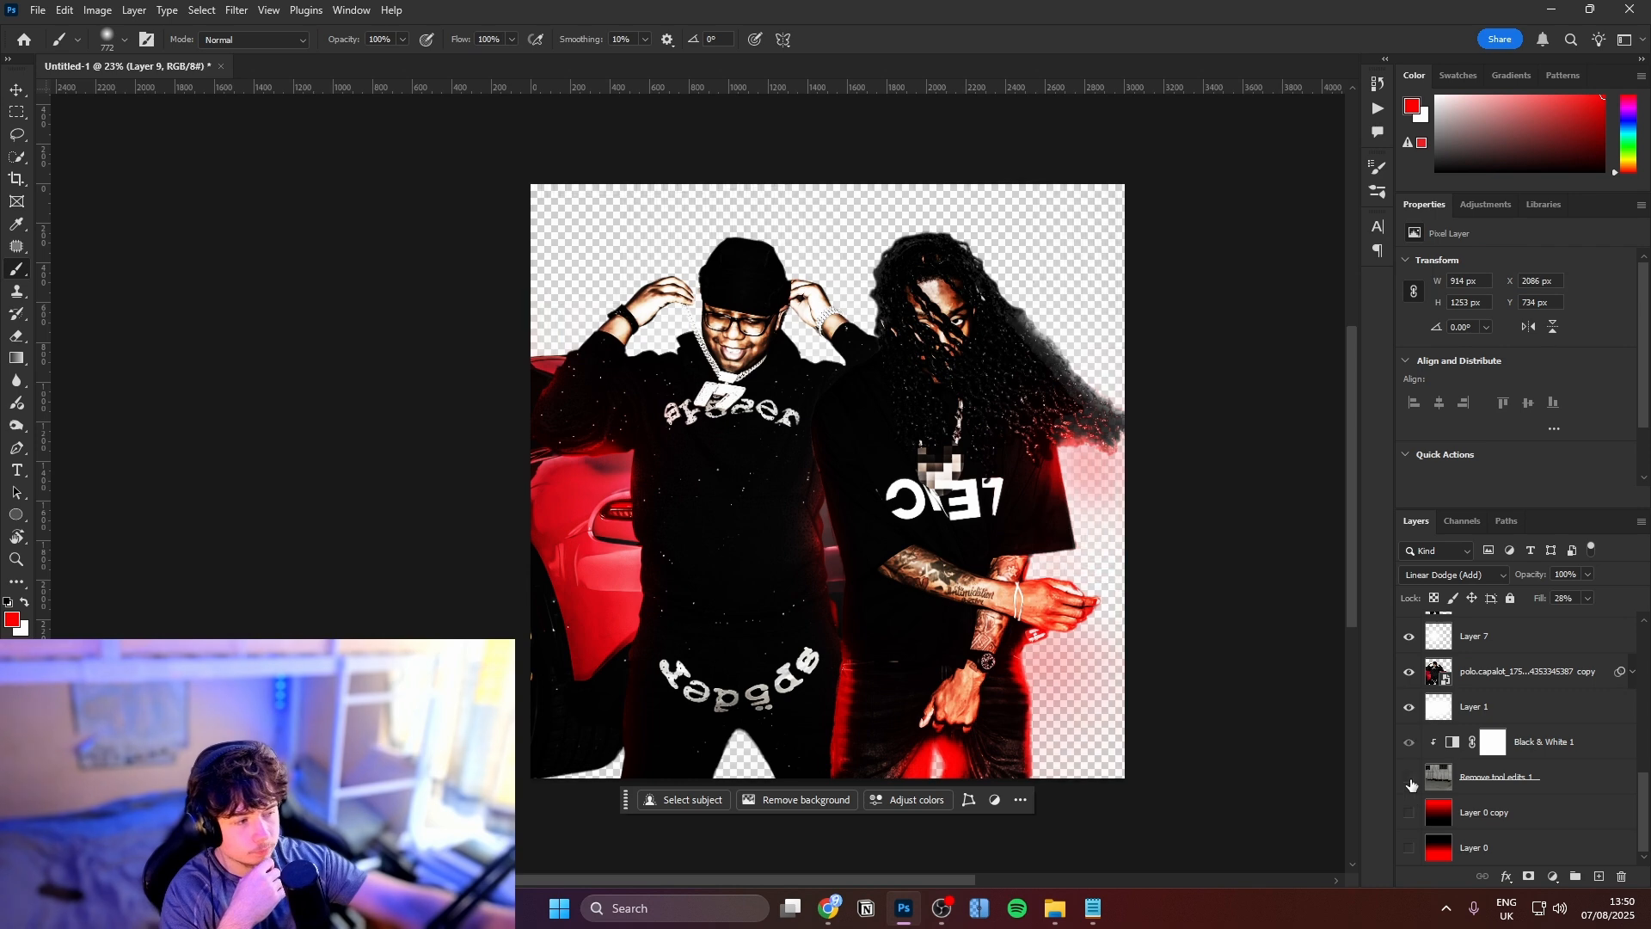
Show the Remove tool edits layer and Layer 0 copy, and set the Remove tool edits layer's blend mode to Darken
left_click(1410, 779)
left_click(1410, 814)
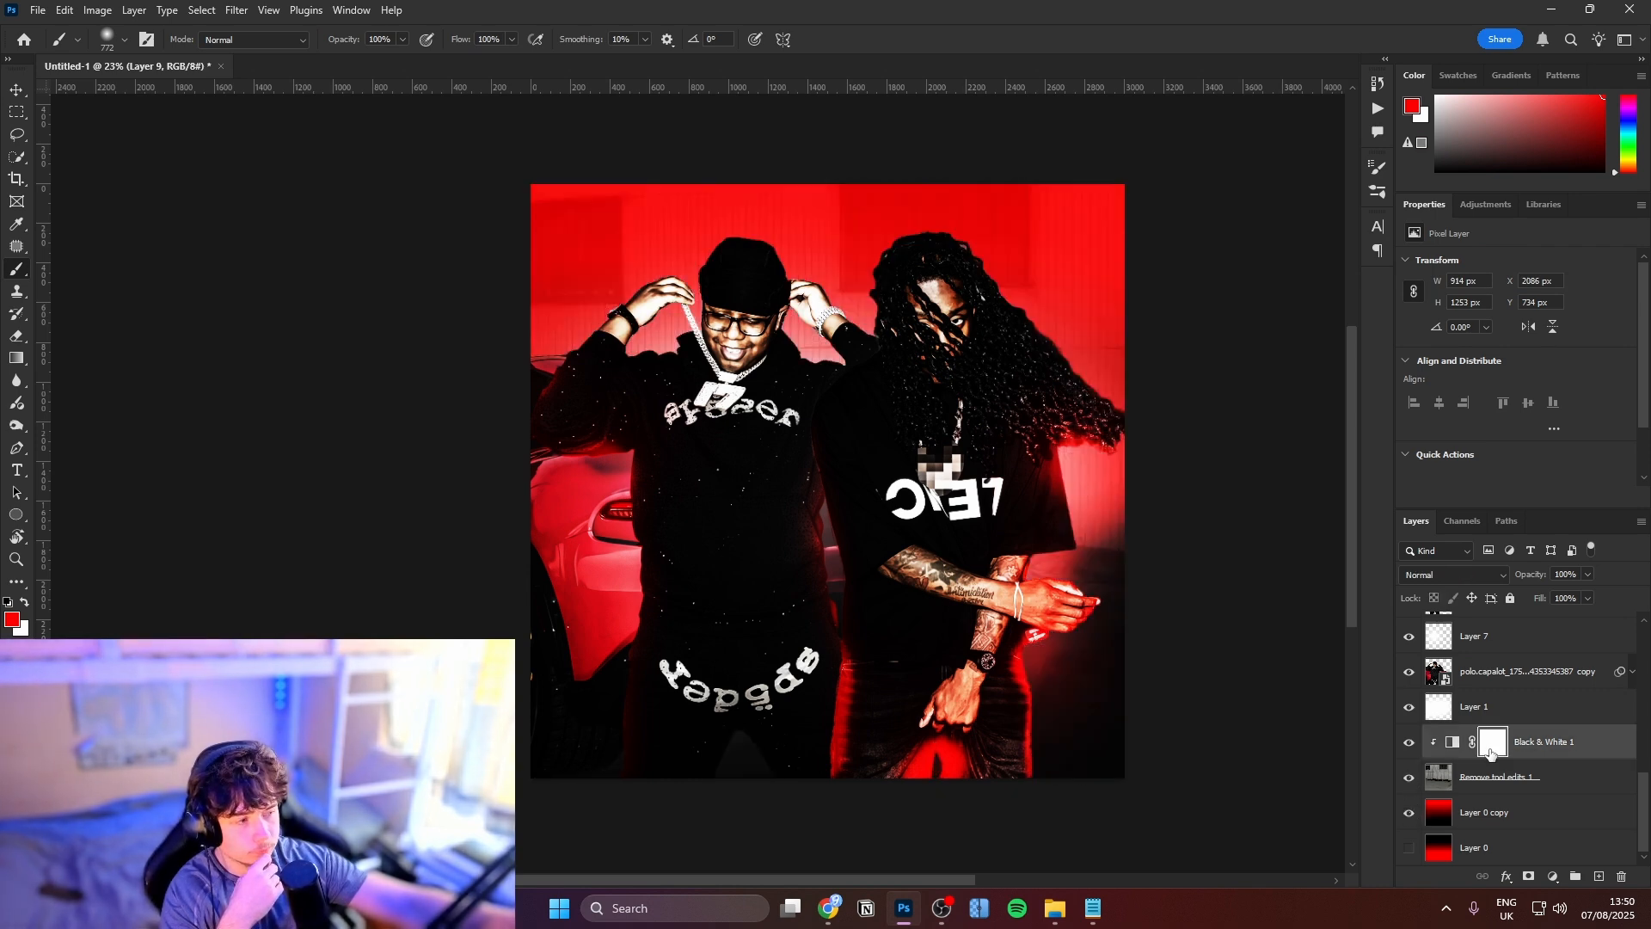
left_click(1501, 776)
left_click_drag(1538, 604, 1604, 604)
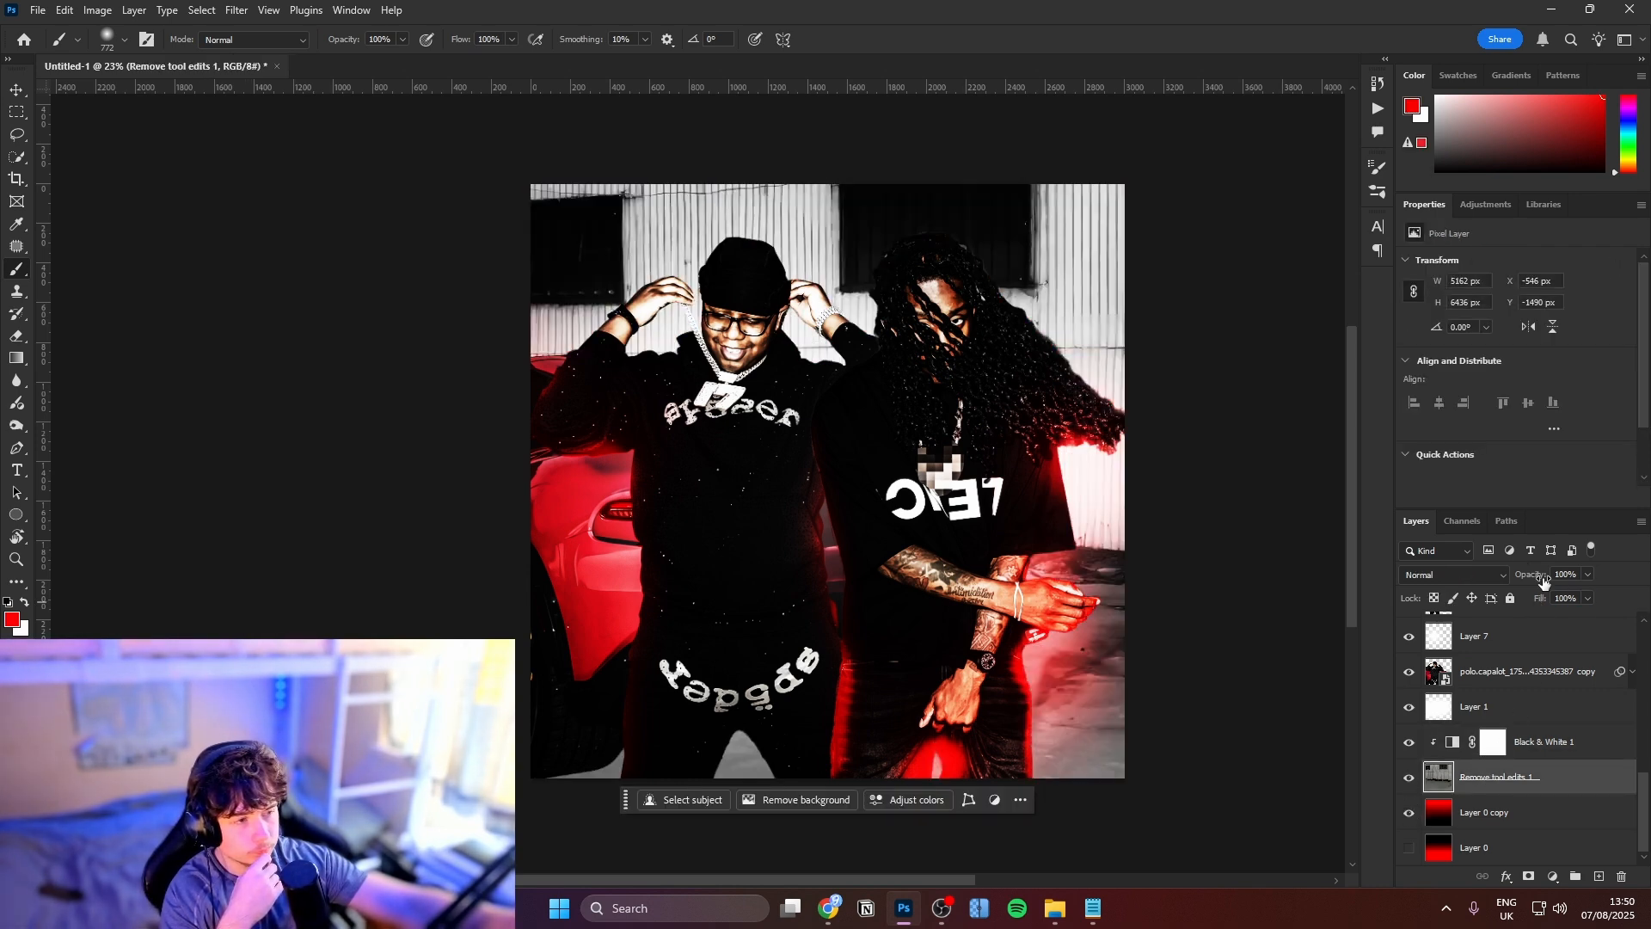
left_click(1488, 575)
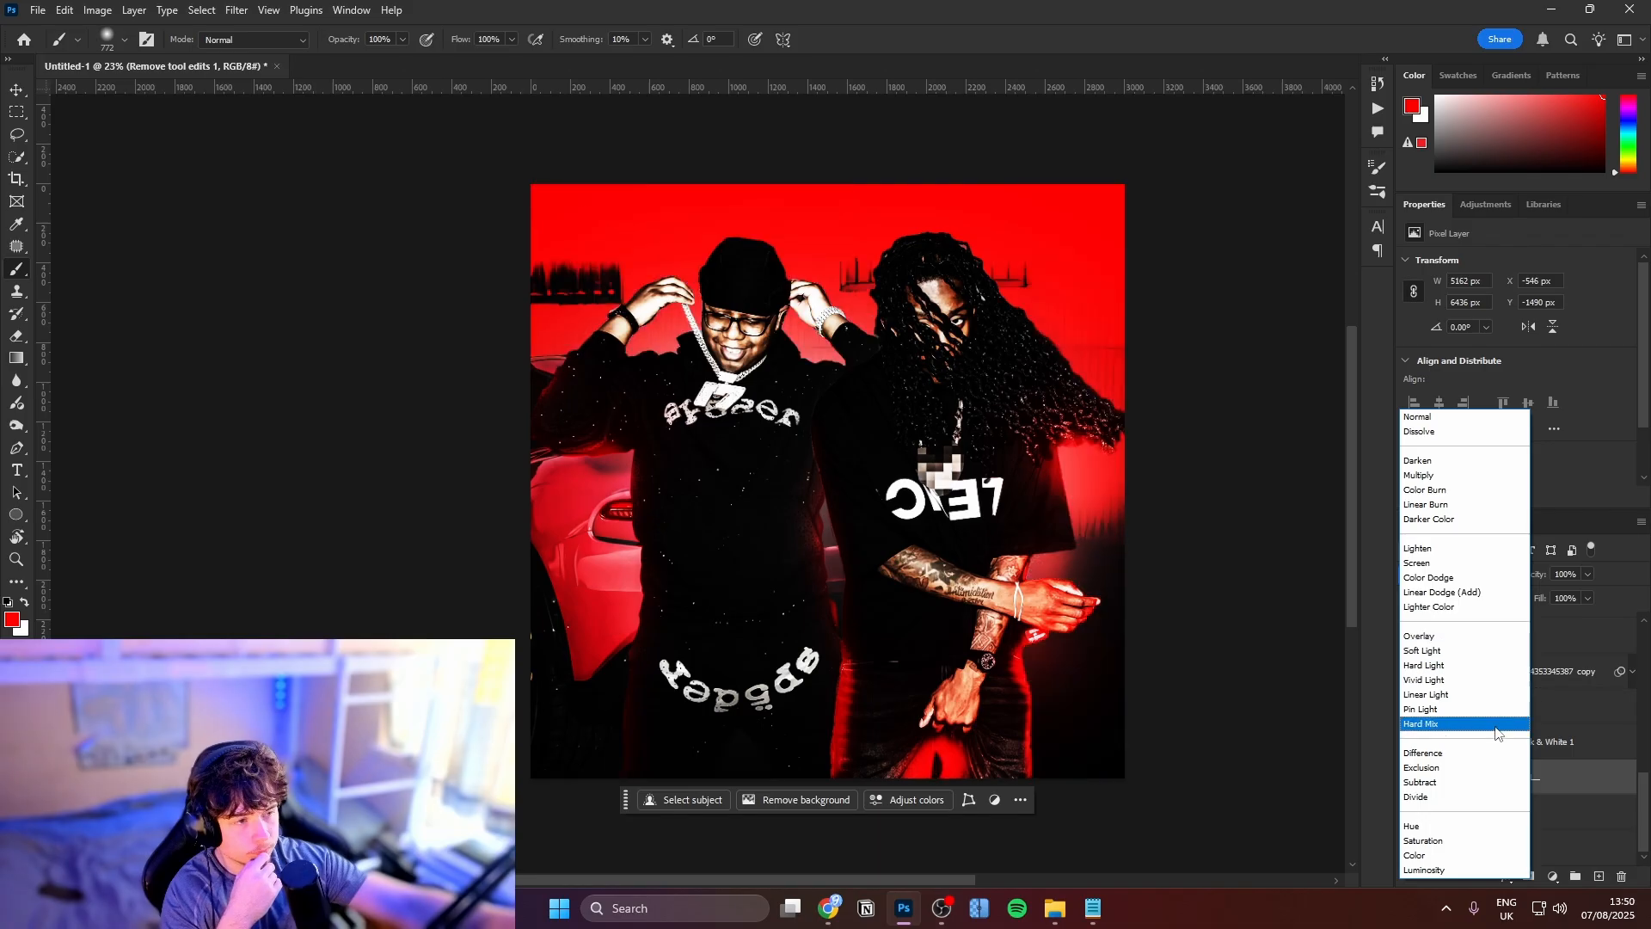
left_click(1483, 465)
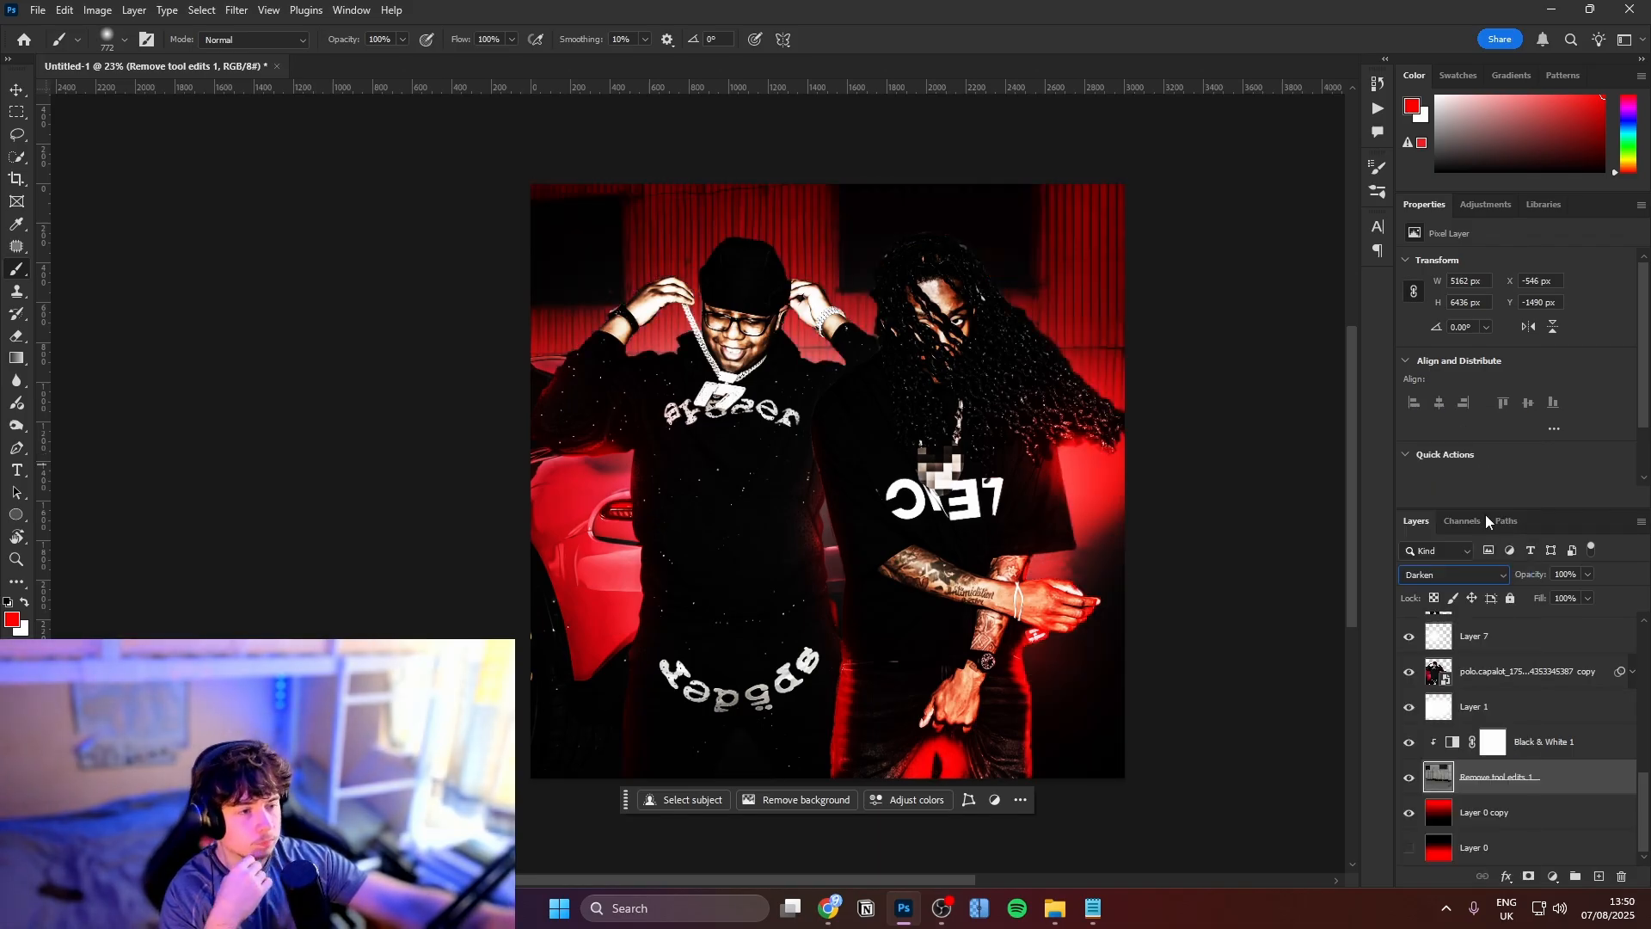
scroll(1494, 782, "up", 3)
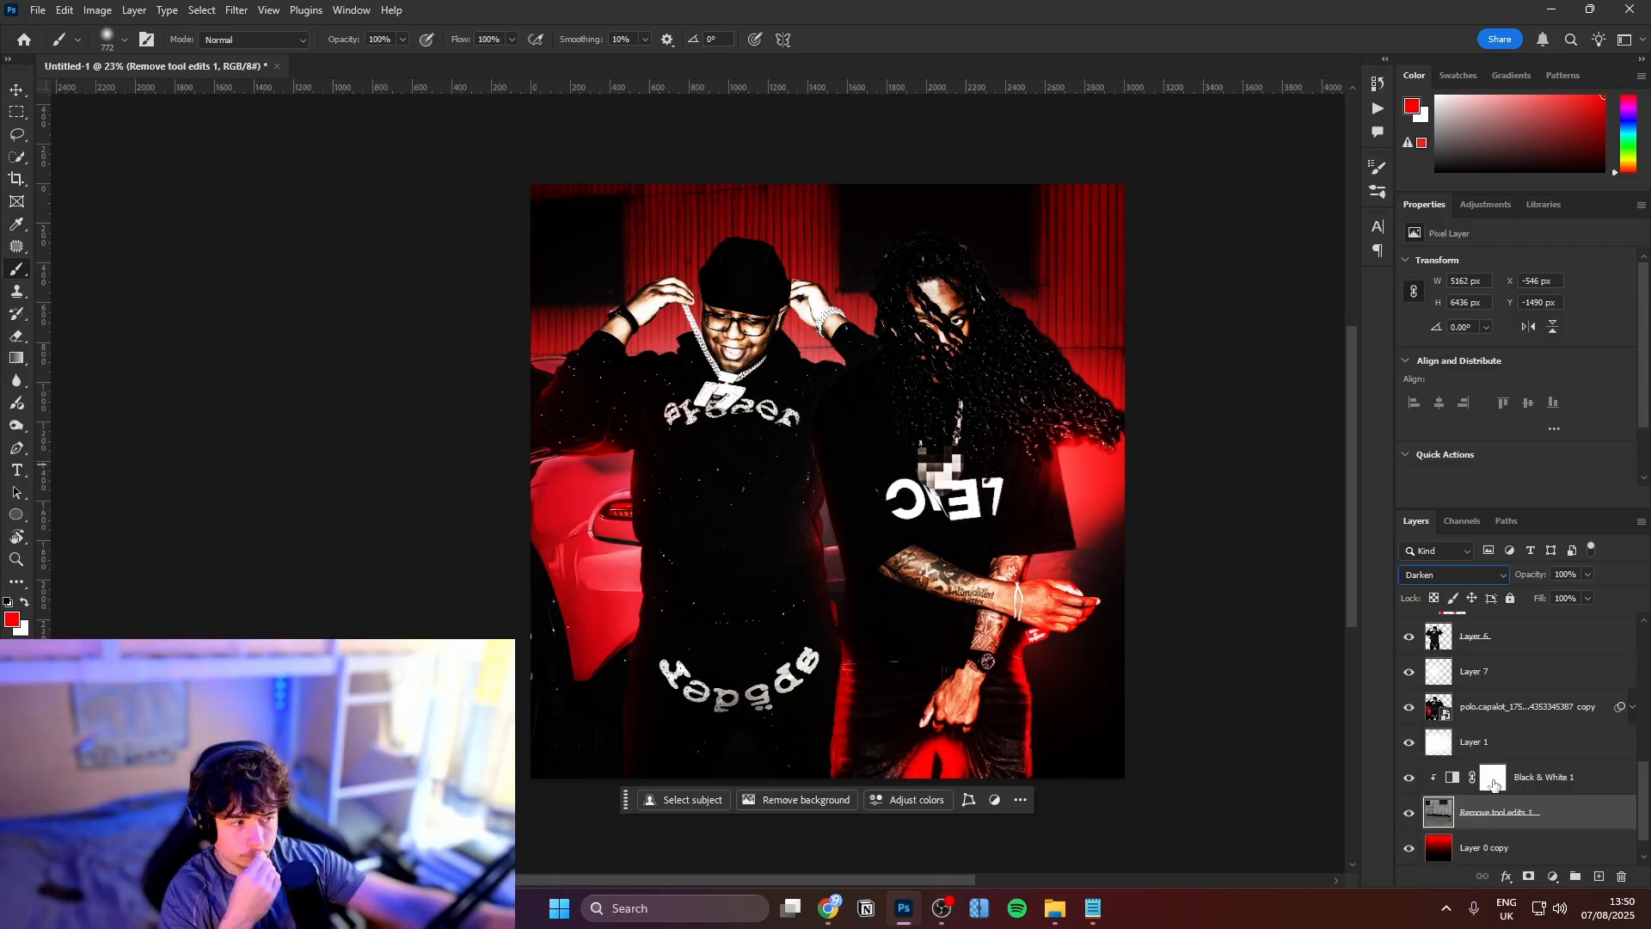
left_click(1485, 778)
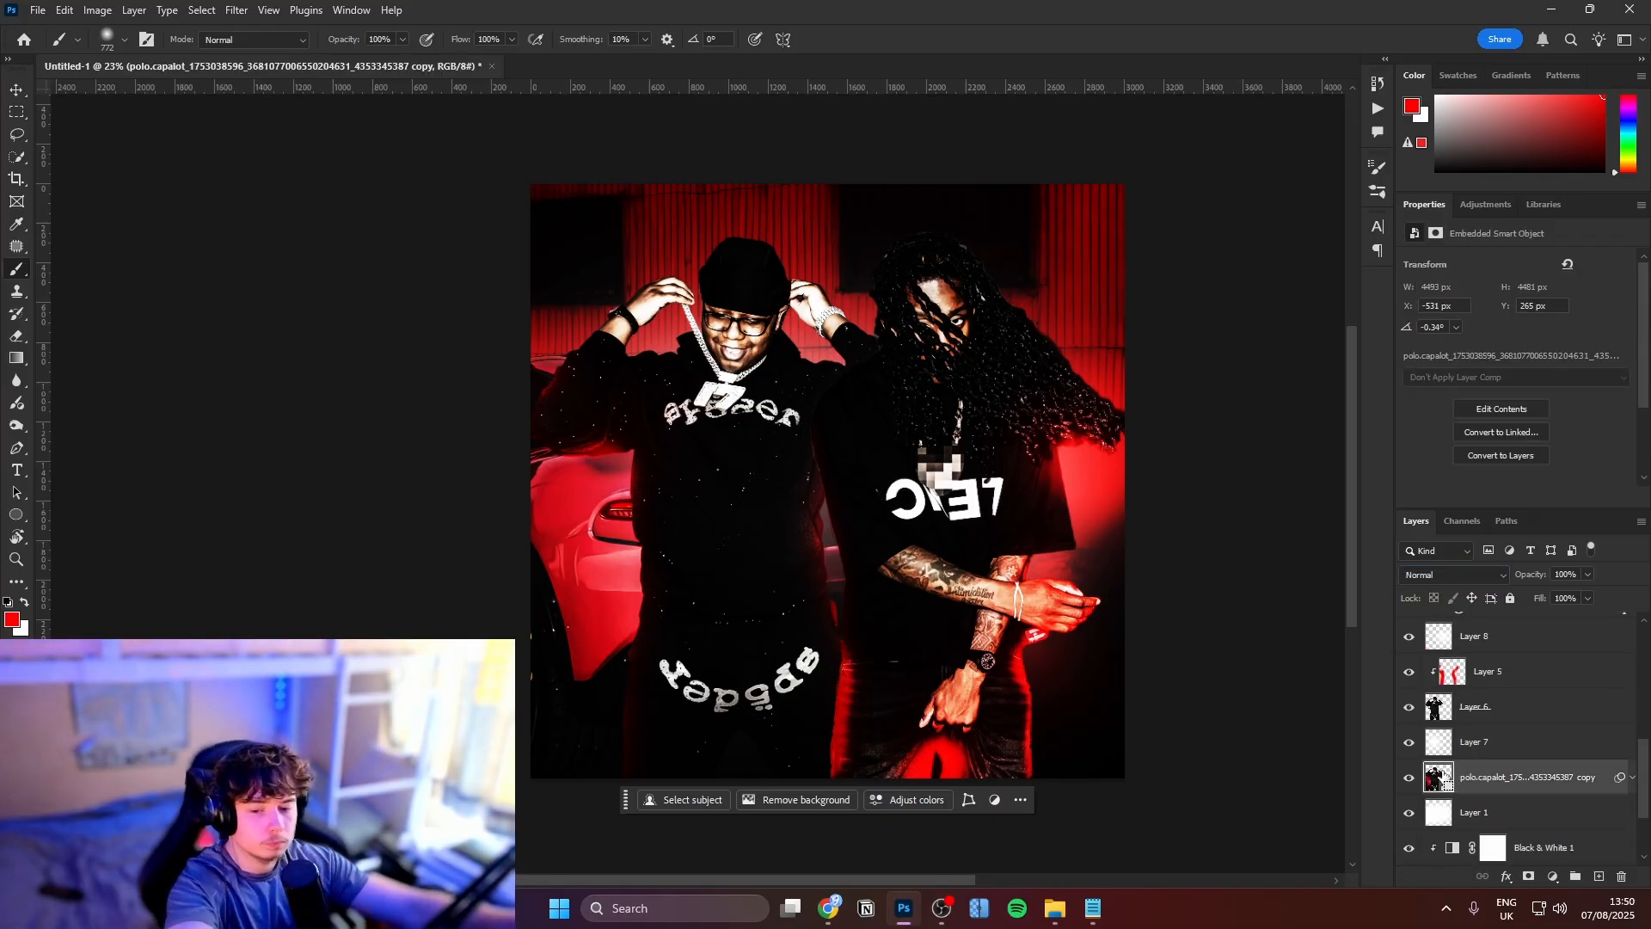
key("ctrl+u")
left_click_drag(778, 340, 685, 342)
left_click_drag(753, 179, 1093, 427)
left_click(1316, 485)
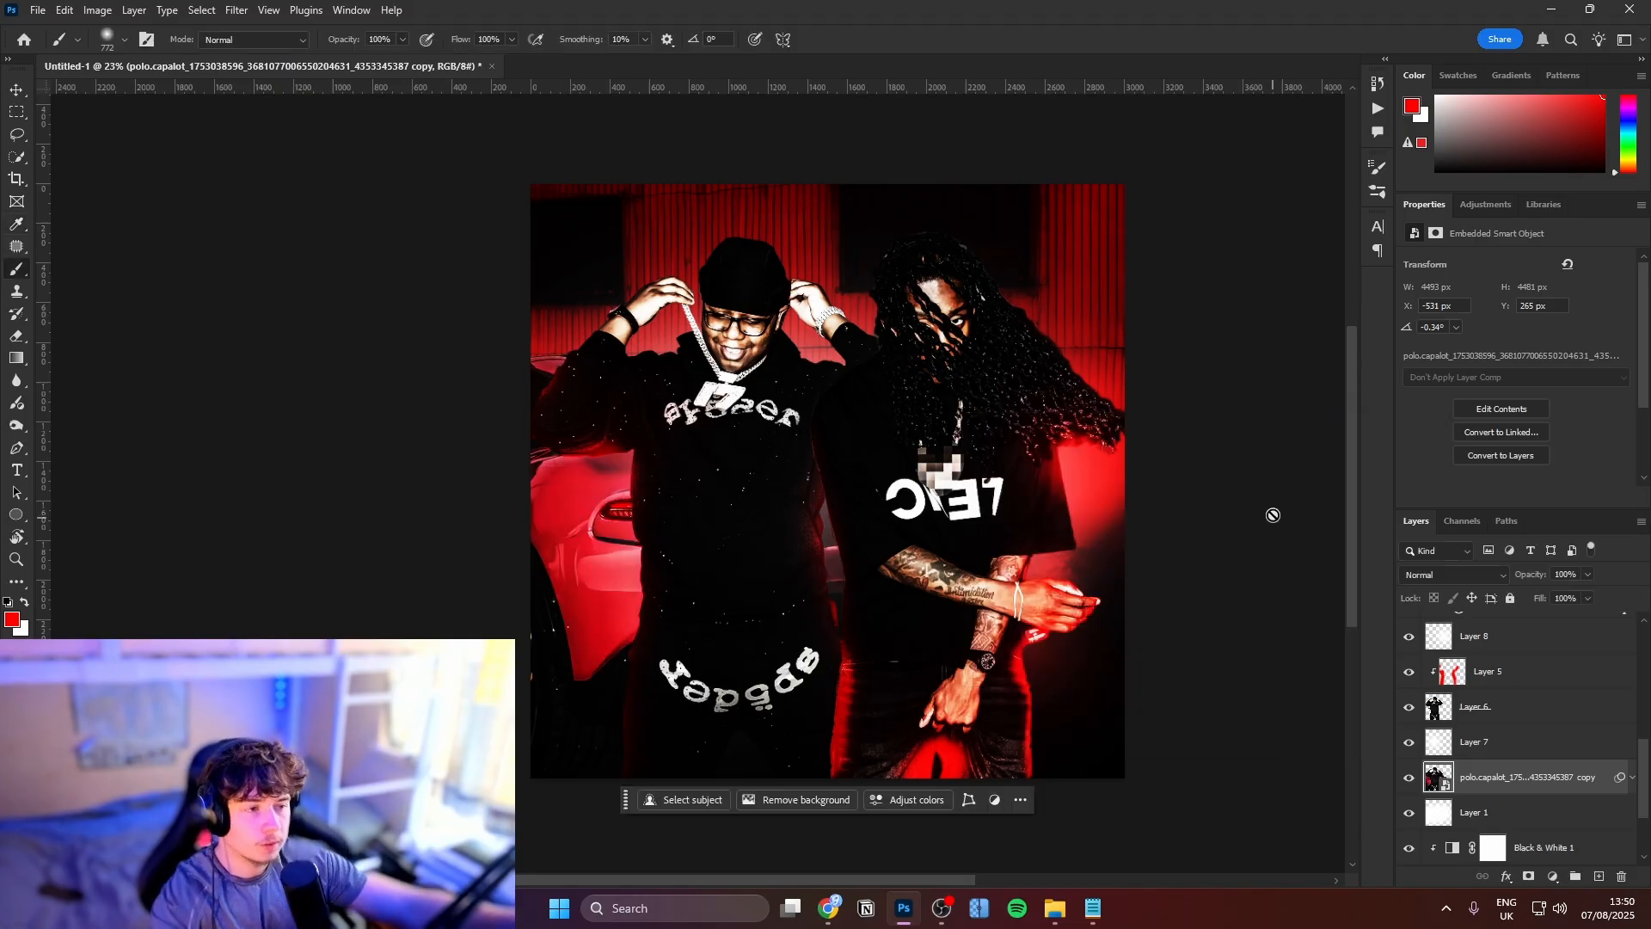
Desaturate Layer 6, the man with the cap, using Hue/Saturation with a saturation of -100
left_click(1501, 712)
key("ctrl+u")
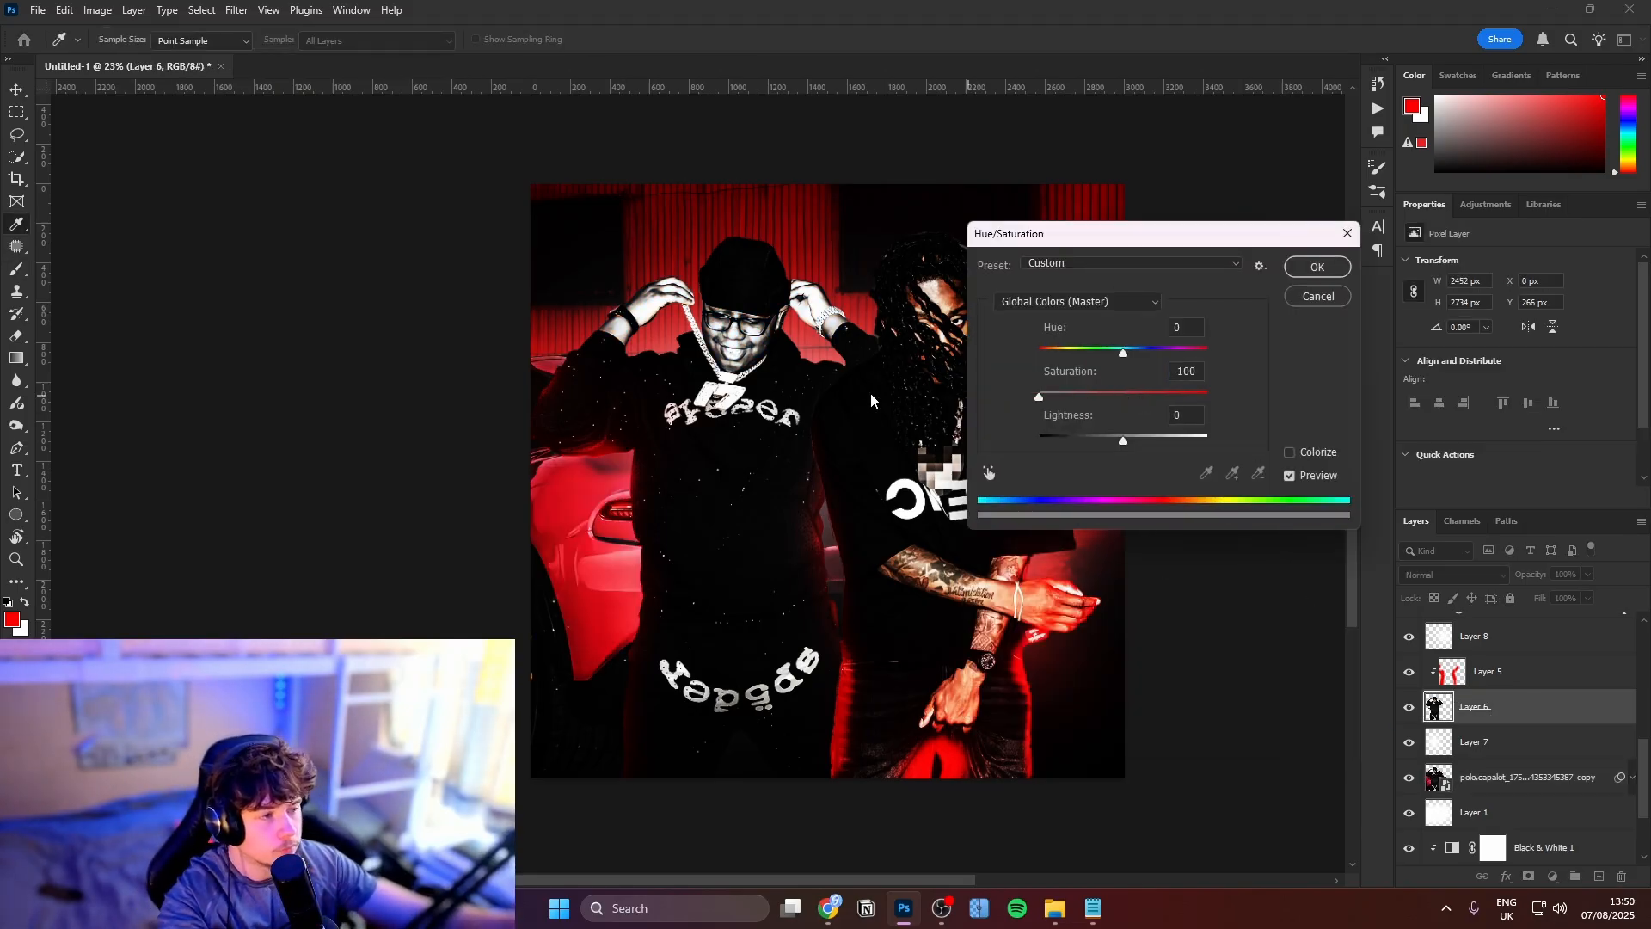
Apply the -100 saturation to Layer 6, and desaturate the long-haired man's smart object to -100 as well
left_click(1317, 267)
scroll(1527, 722, "up", 2)
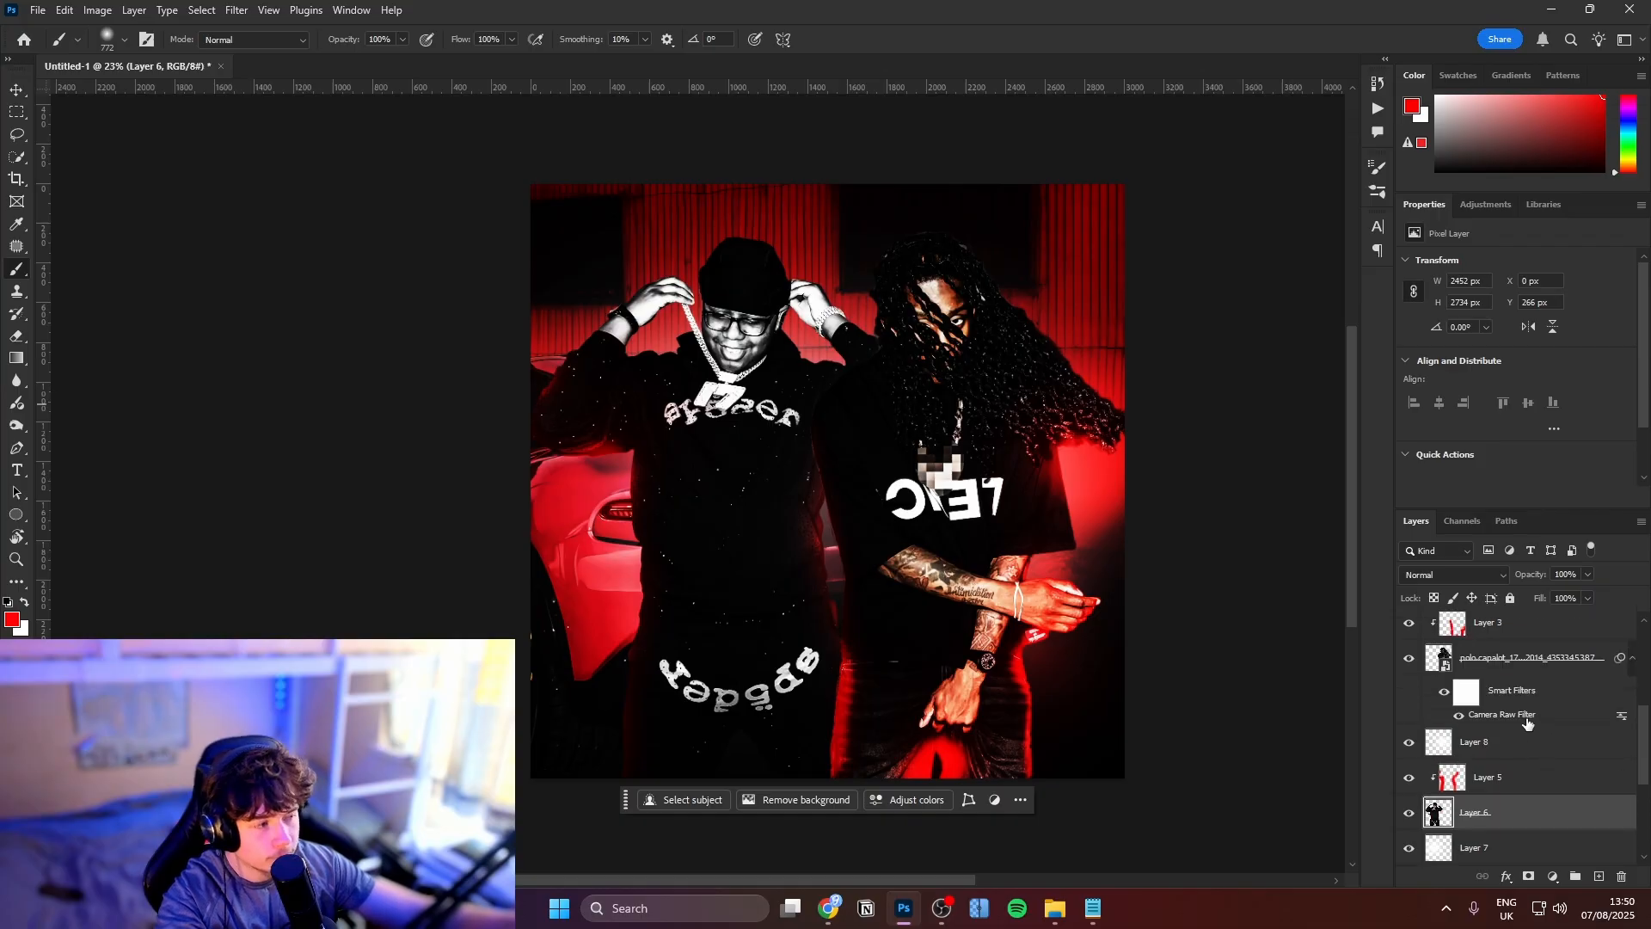
left_click(1500, 660)
key("ctrl+u")
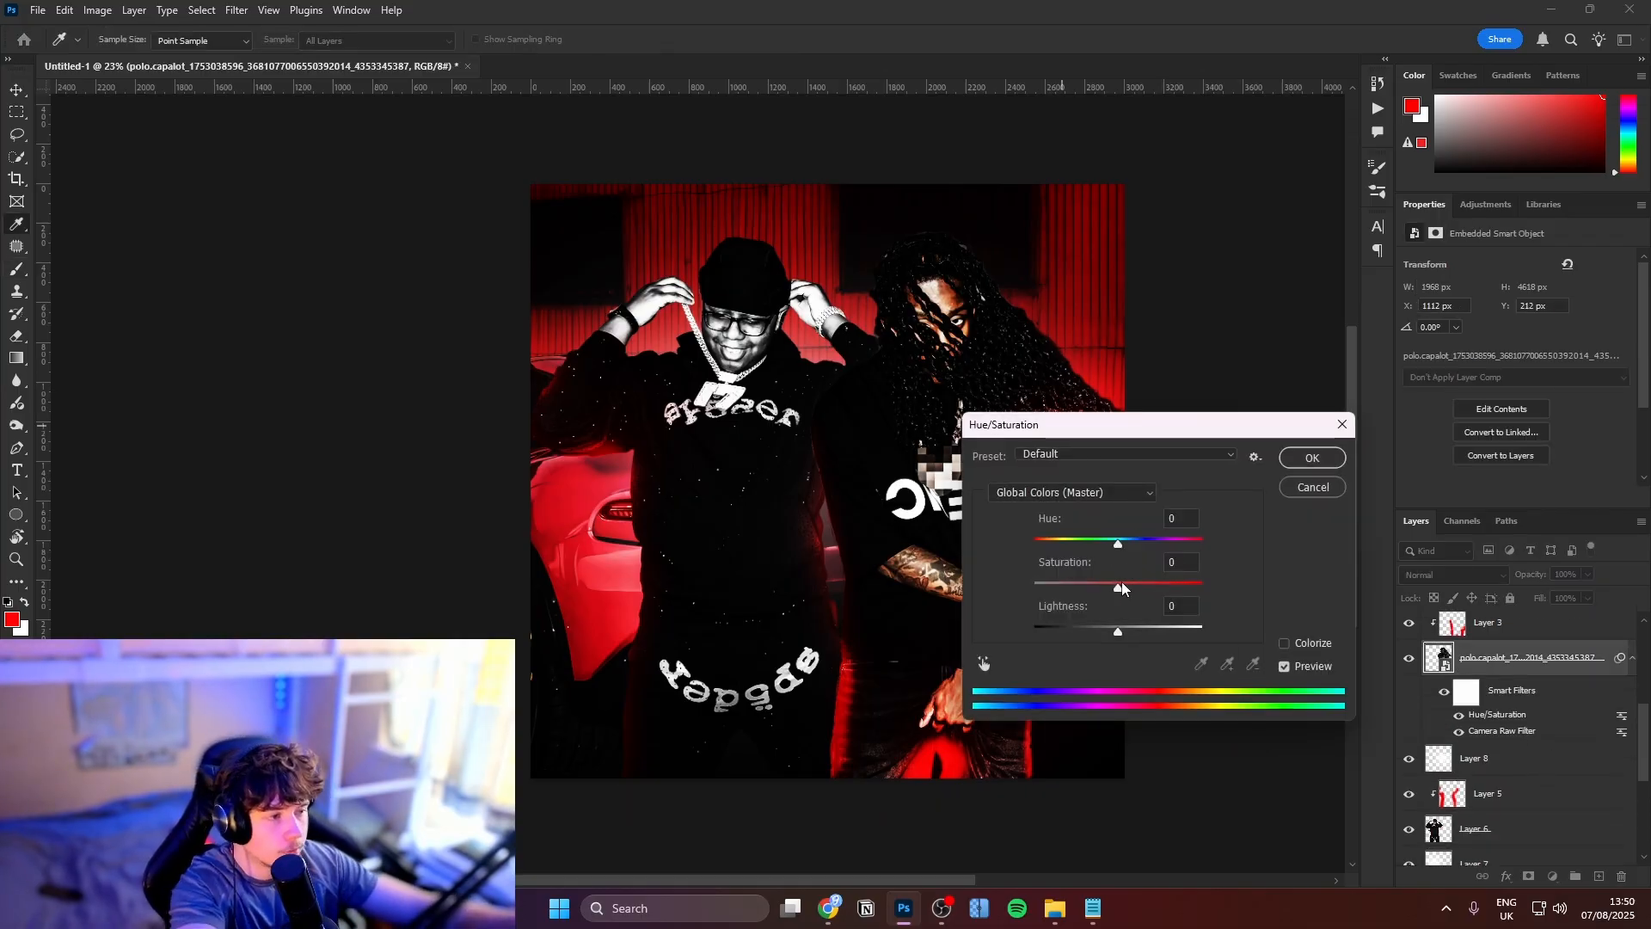
left_click_drag(1119, 588, 1027, 589)
left_click(1312, 458)
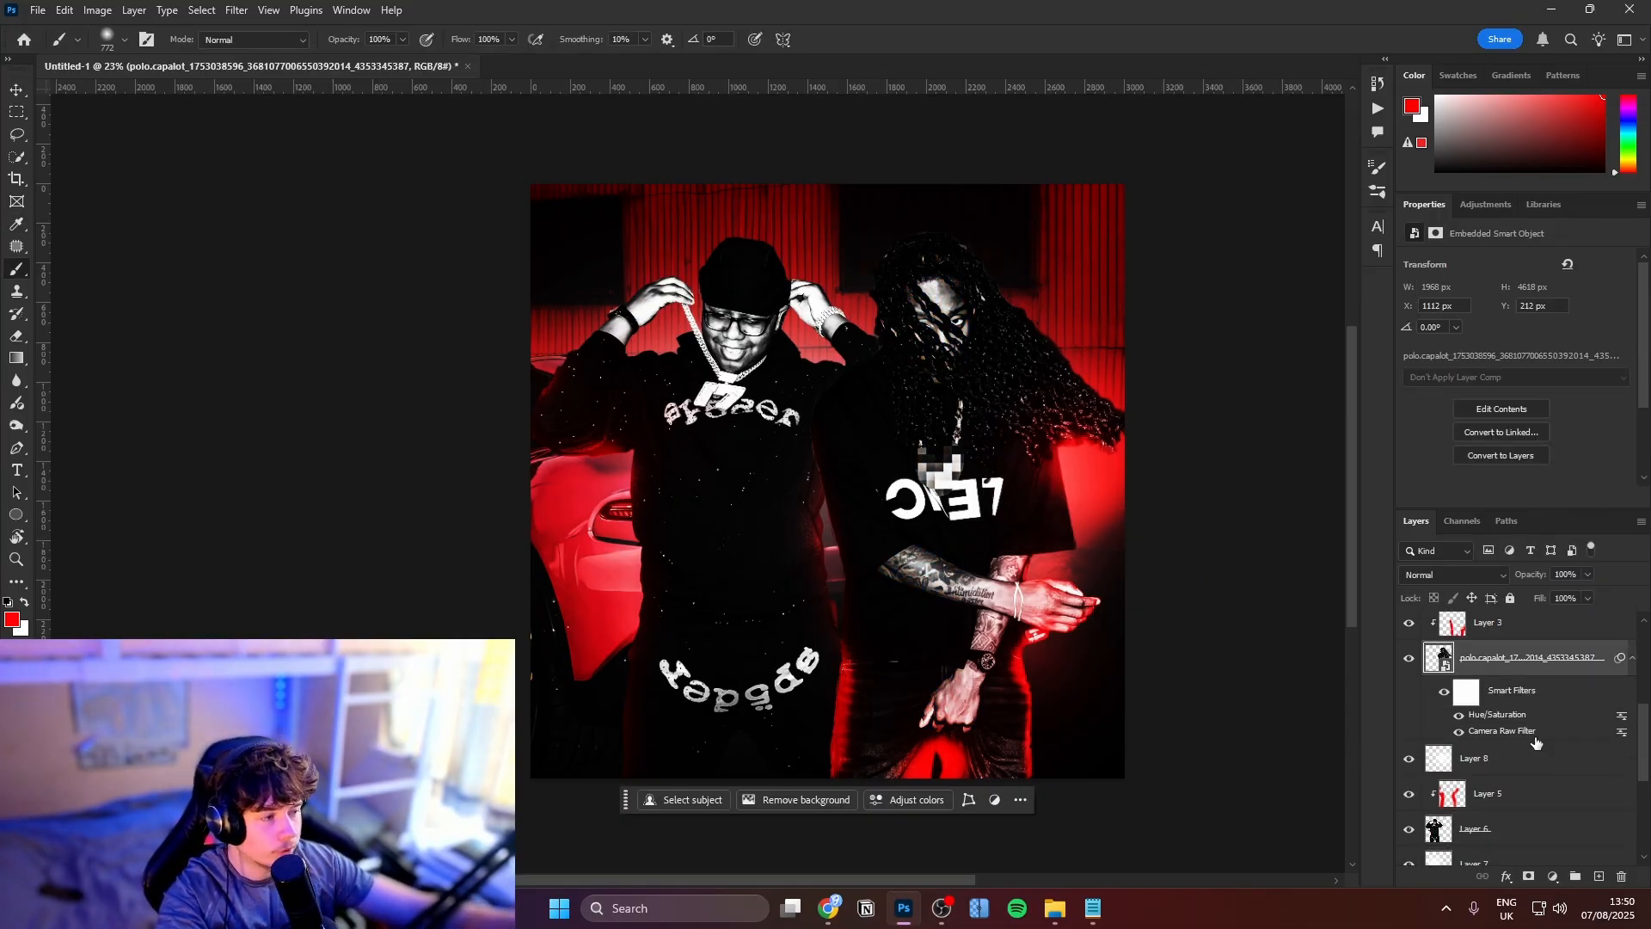
Hide the red glow layers Layer 3, Layer 9 and Layer 4
scroll(1536, 741, "up", 4)
left_click(1407, 763)
left_click(1408, 729)
left_click(1408, 693)
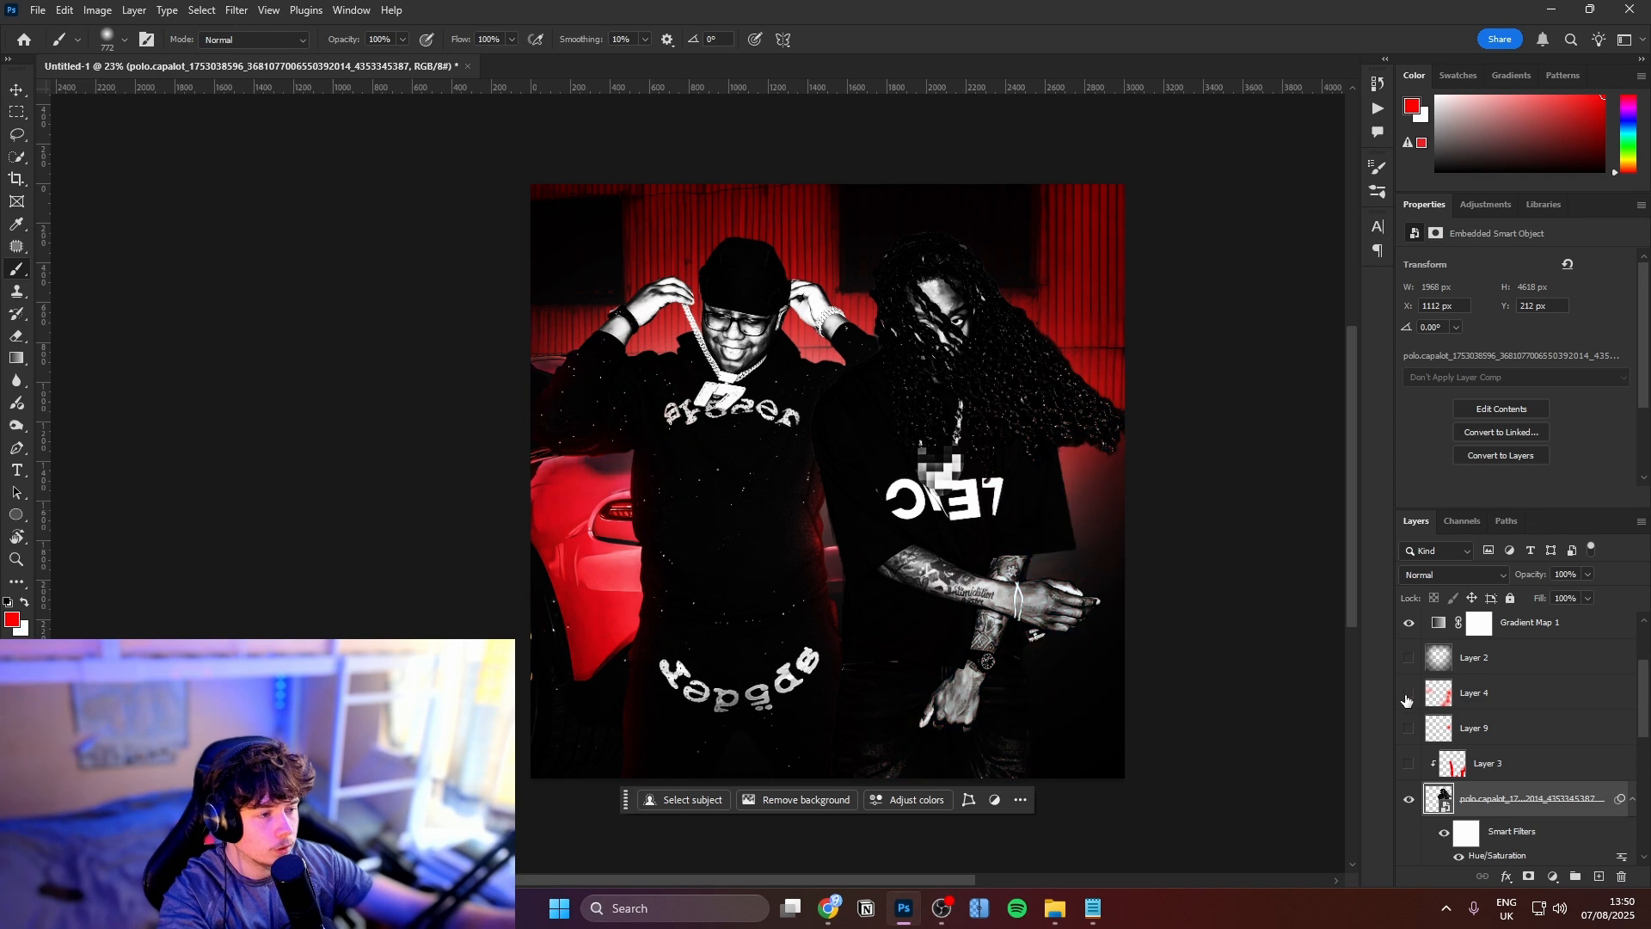
Compare the image with Layer 4 and Layer 9 shown and hidden
left_click(1408, 694)
left_click(1408, 695)
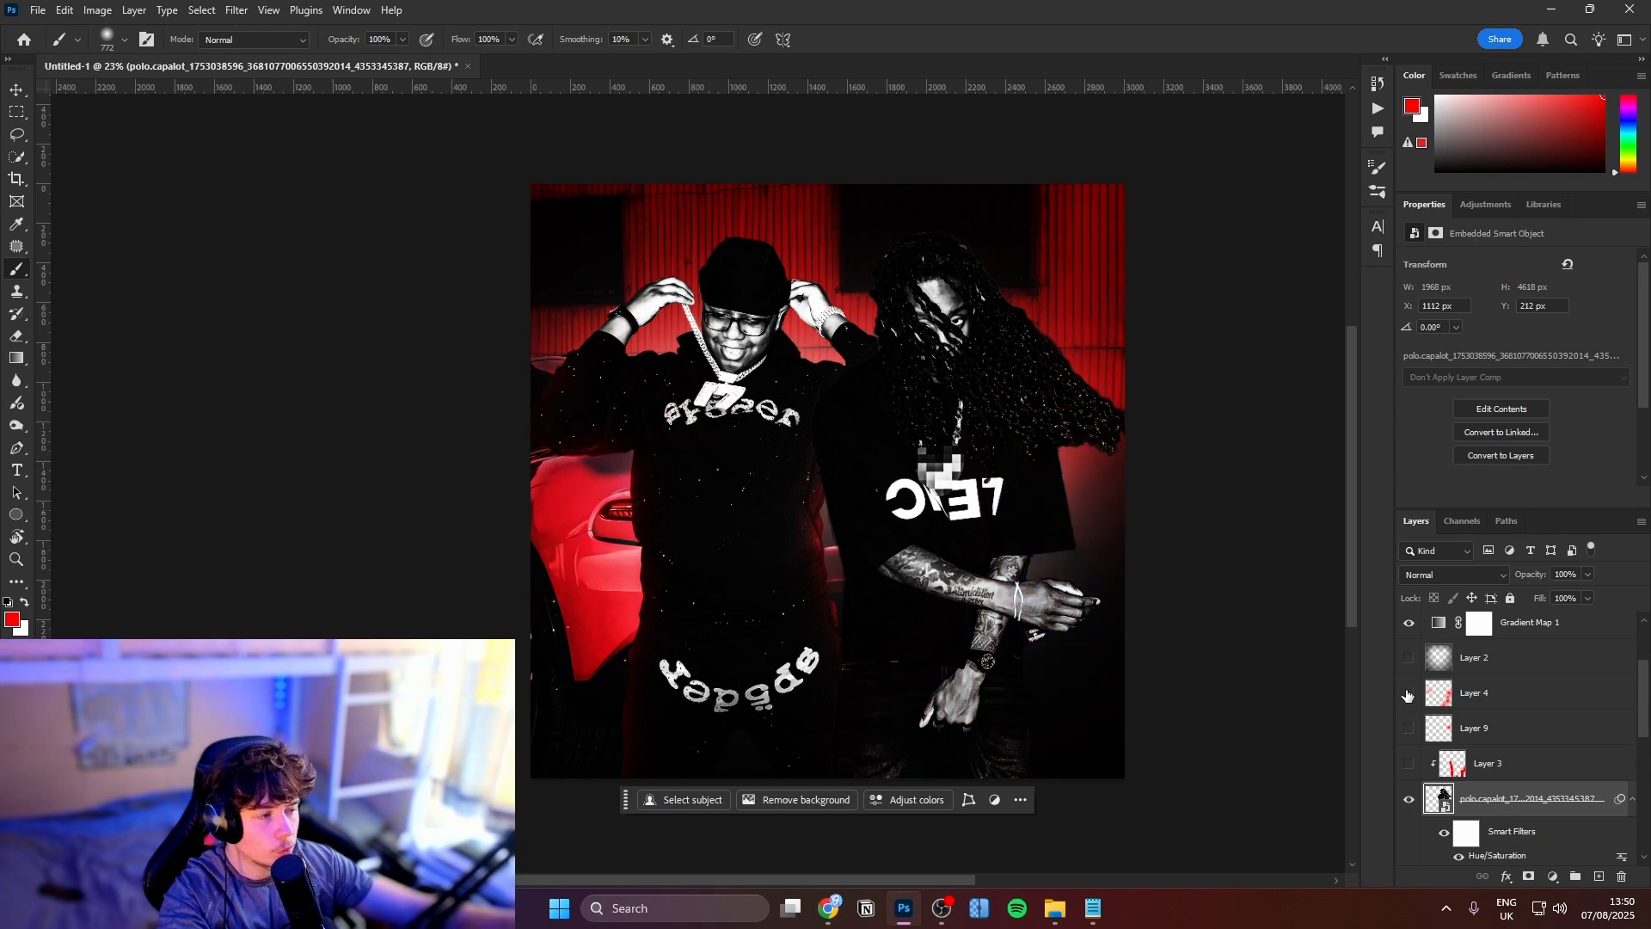
left_click(1409, 695)
left_click(1408, 694)
left_click(1410, 730)
left_click(1410, 729)
left_click(1410, 729)
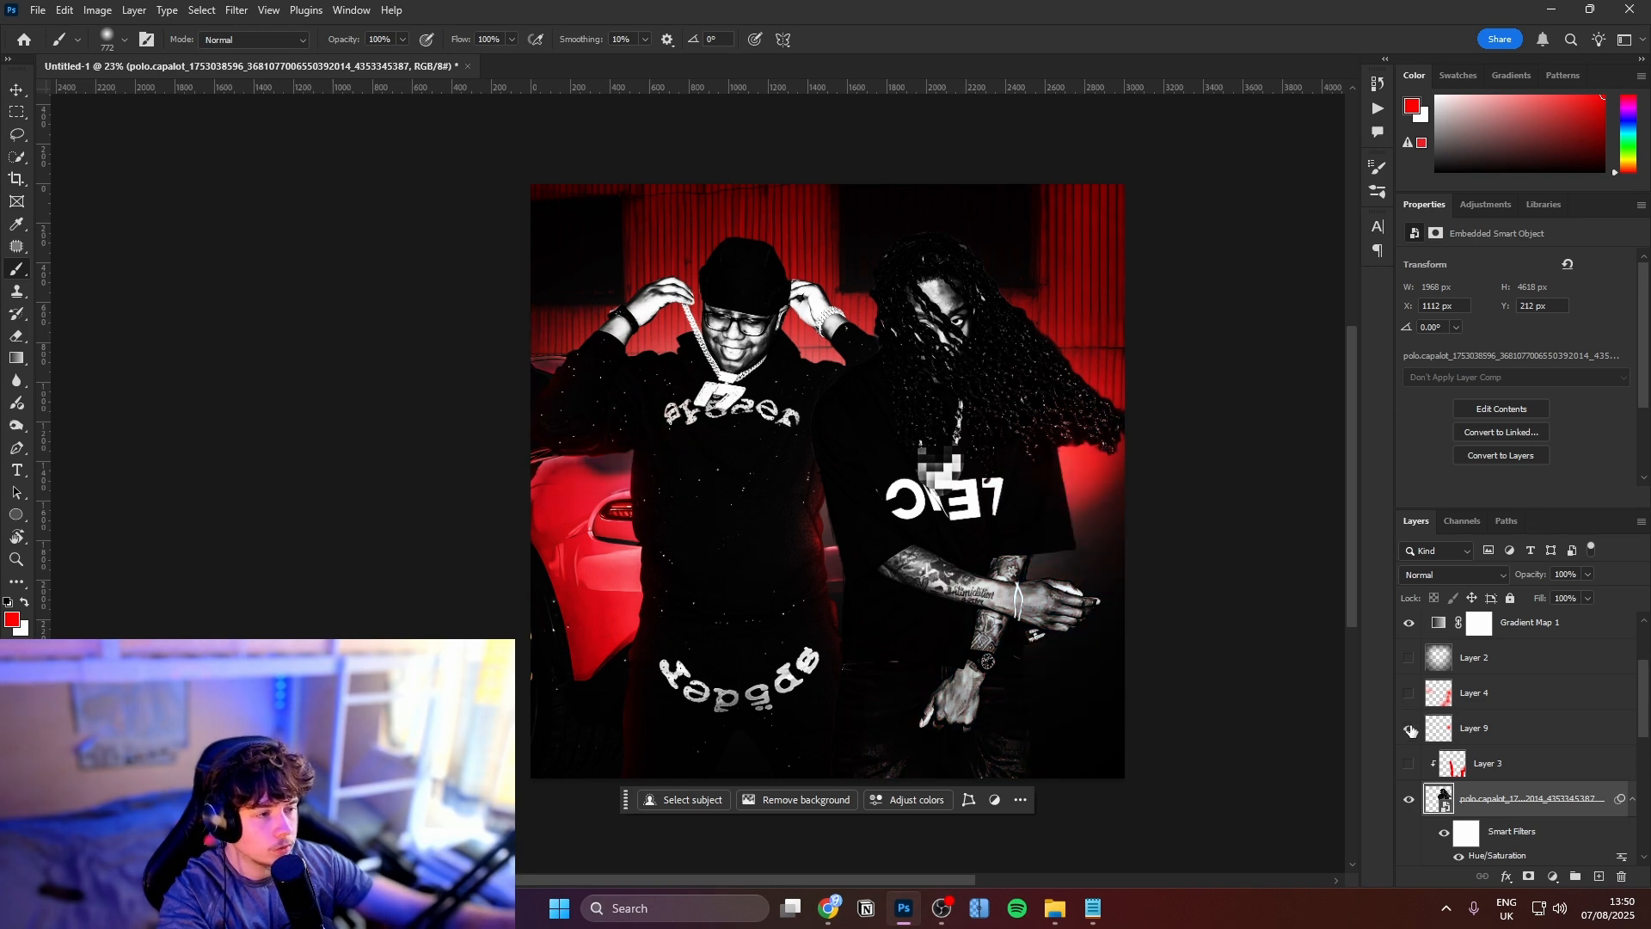
left_click(1410, 729)
left_click(1410, 695)
left_click(1410, 695)
left_click(1411, 695)
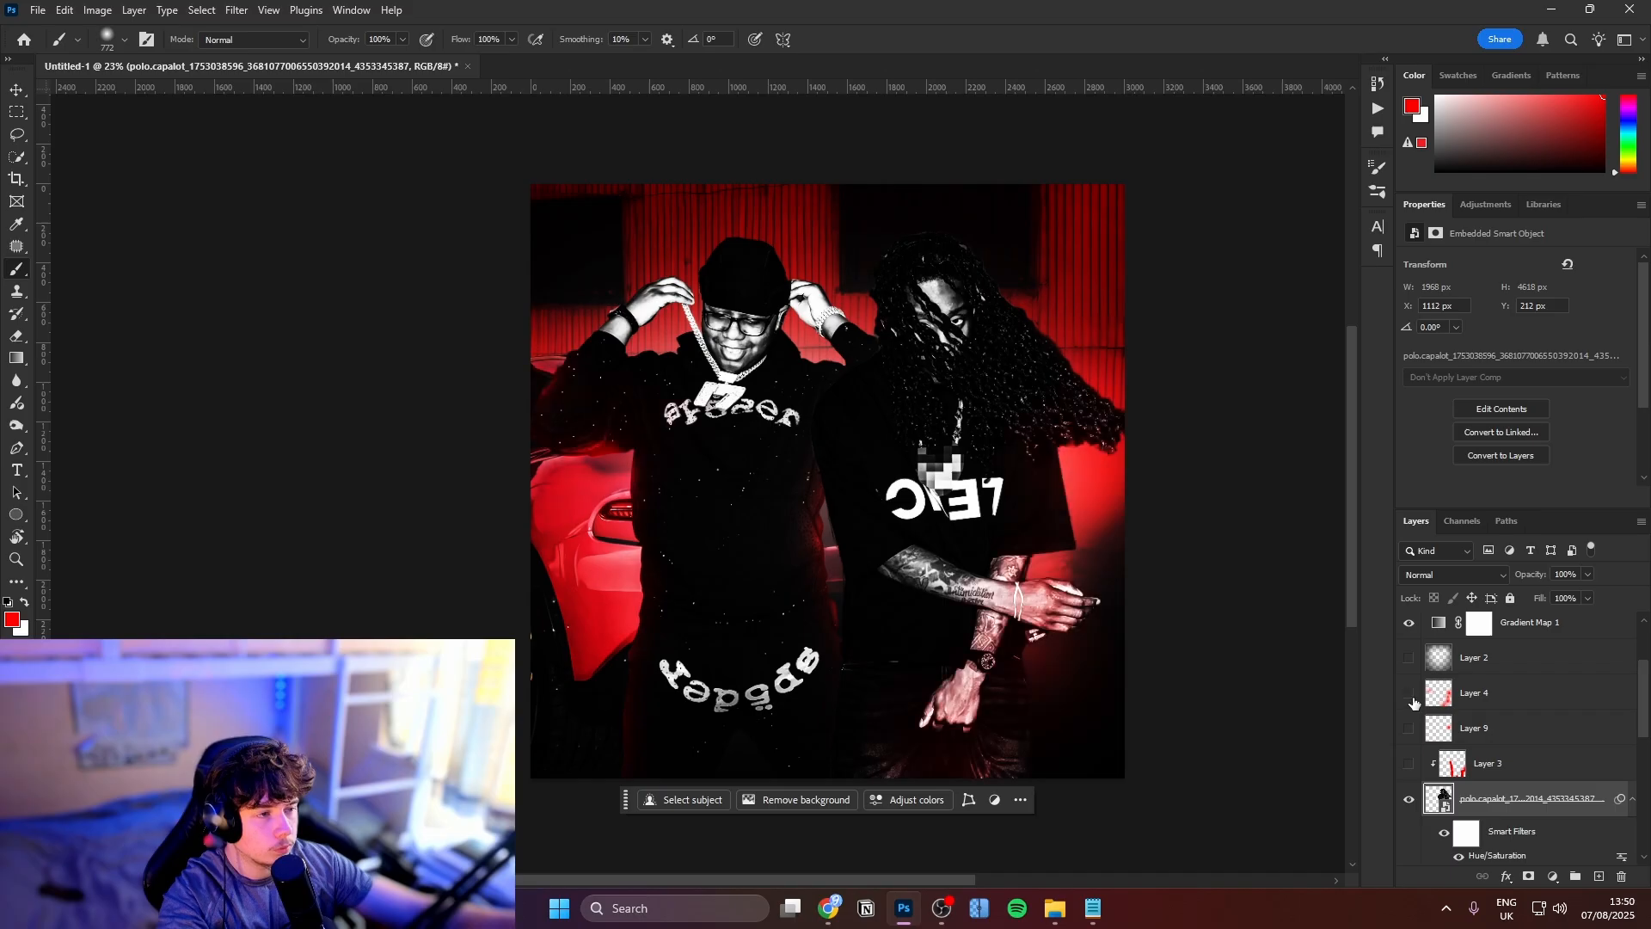
left_click(1410, 694)
Hide the clipped red paint layer Layer 5
scroll(1431, 730, "down", 5)
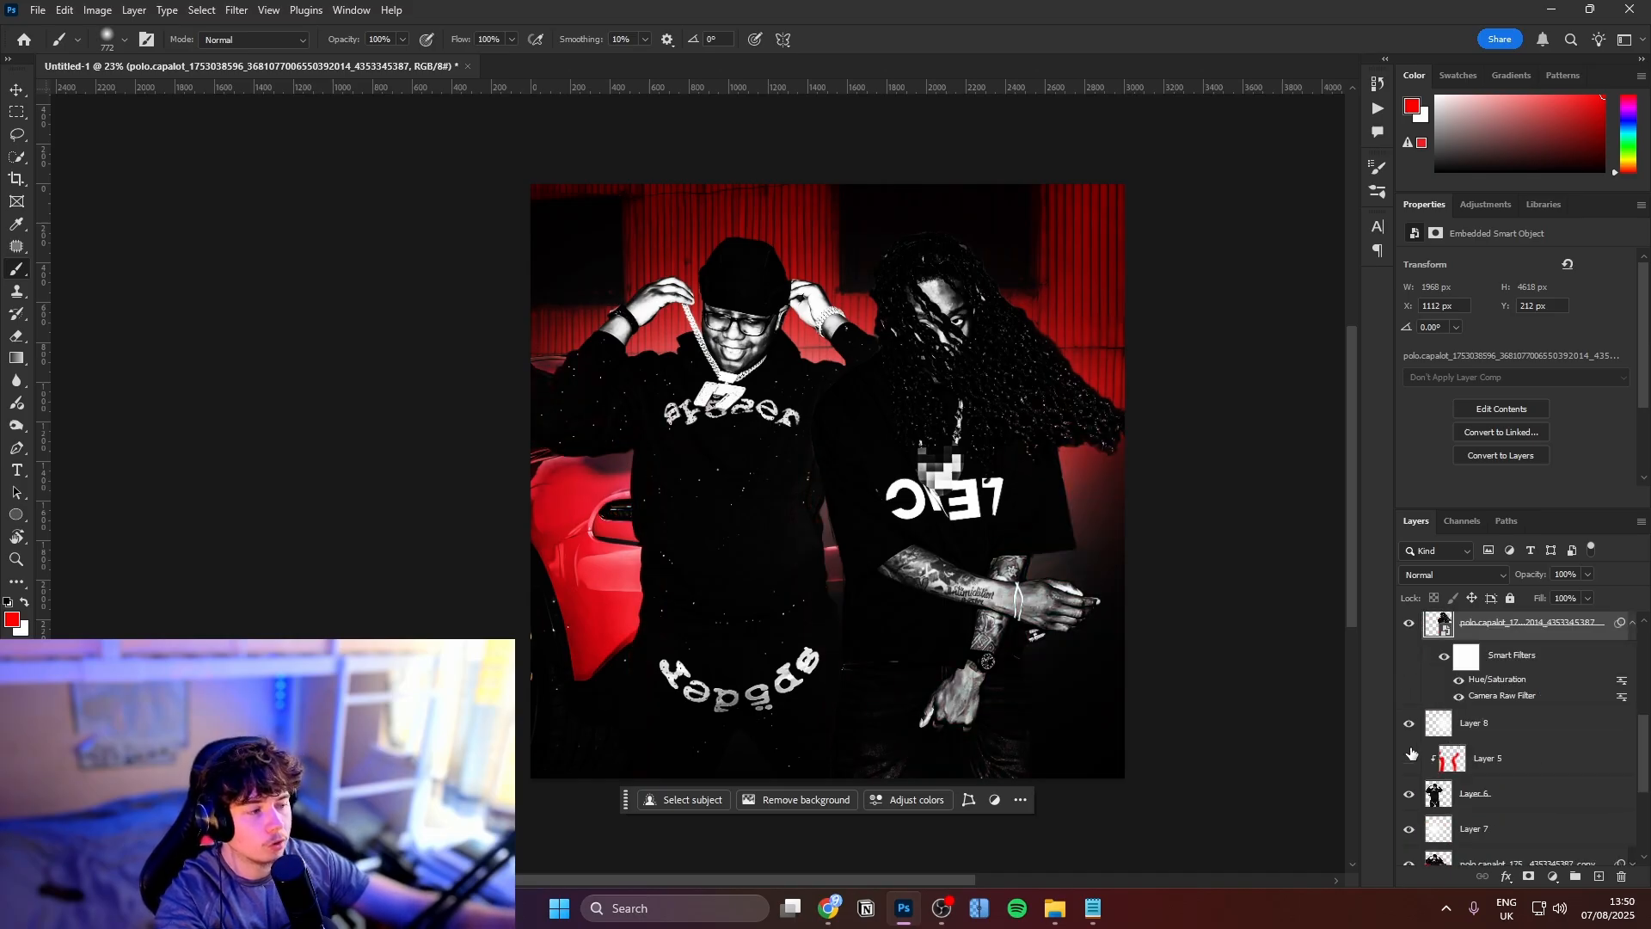
scroll(1411, 754, "down", 3)
left_click(1464, 757)
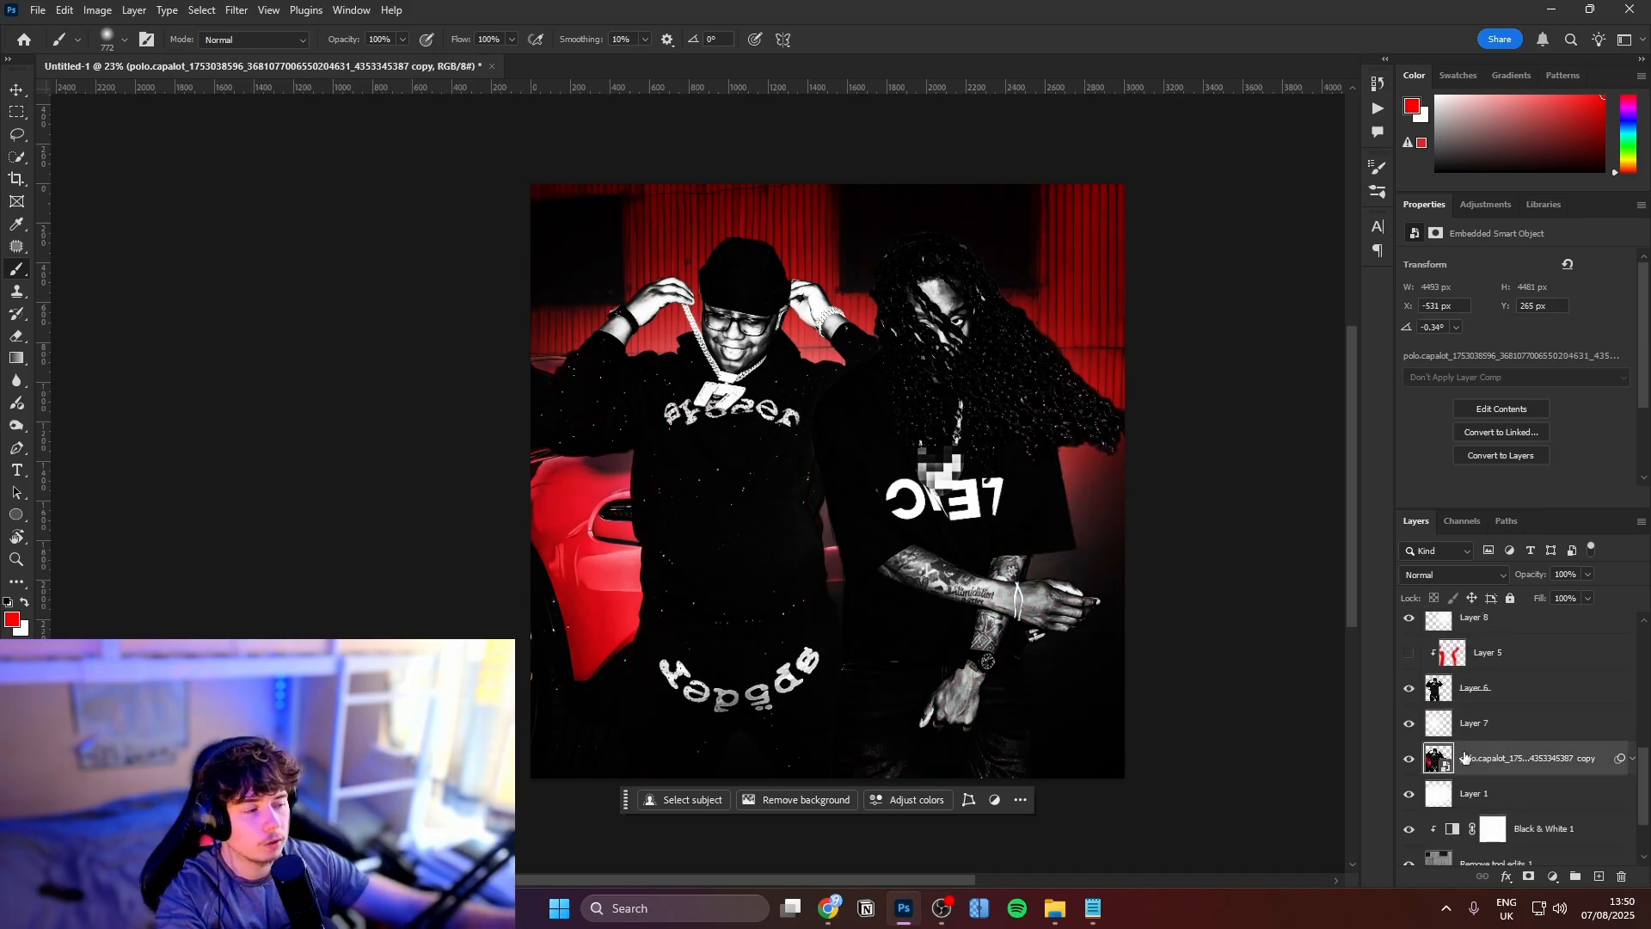
key("ctrl+u")
left_click_drag(1118, 586, 988, 574)
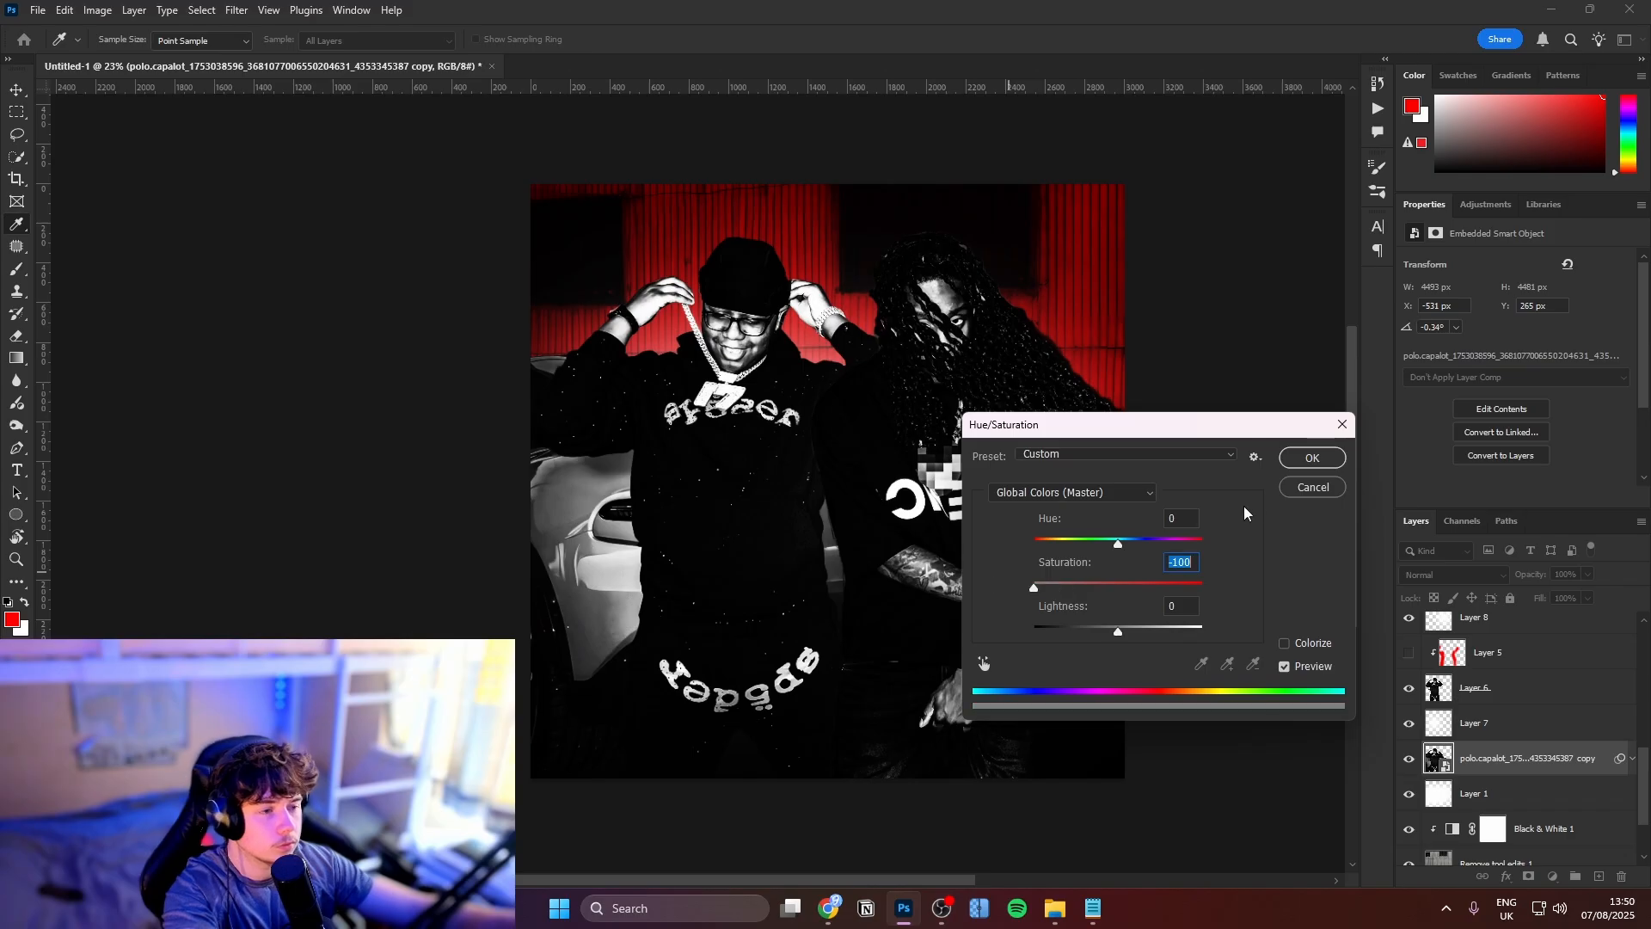
left_click(1307, 486)
Compare the image with the background photo copy layer, which holds the red car, shown and hidden
left_click(1410, 746)
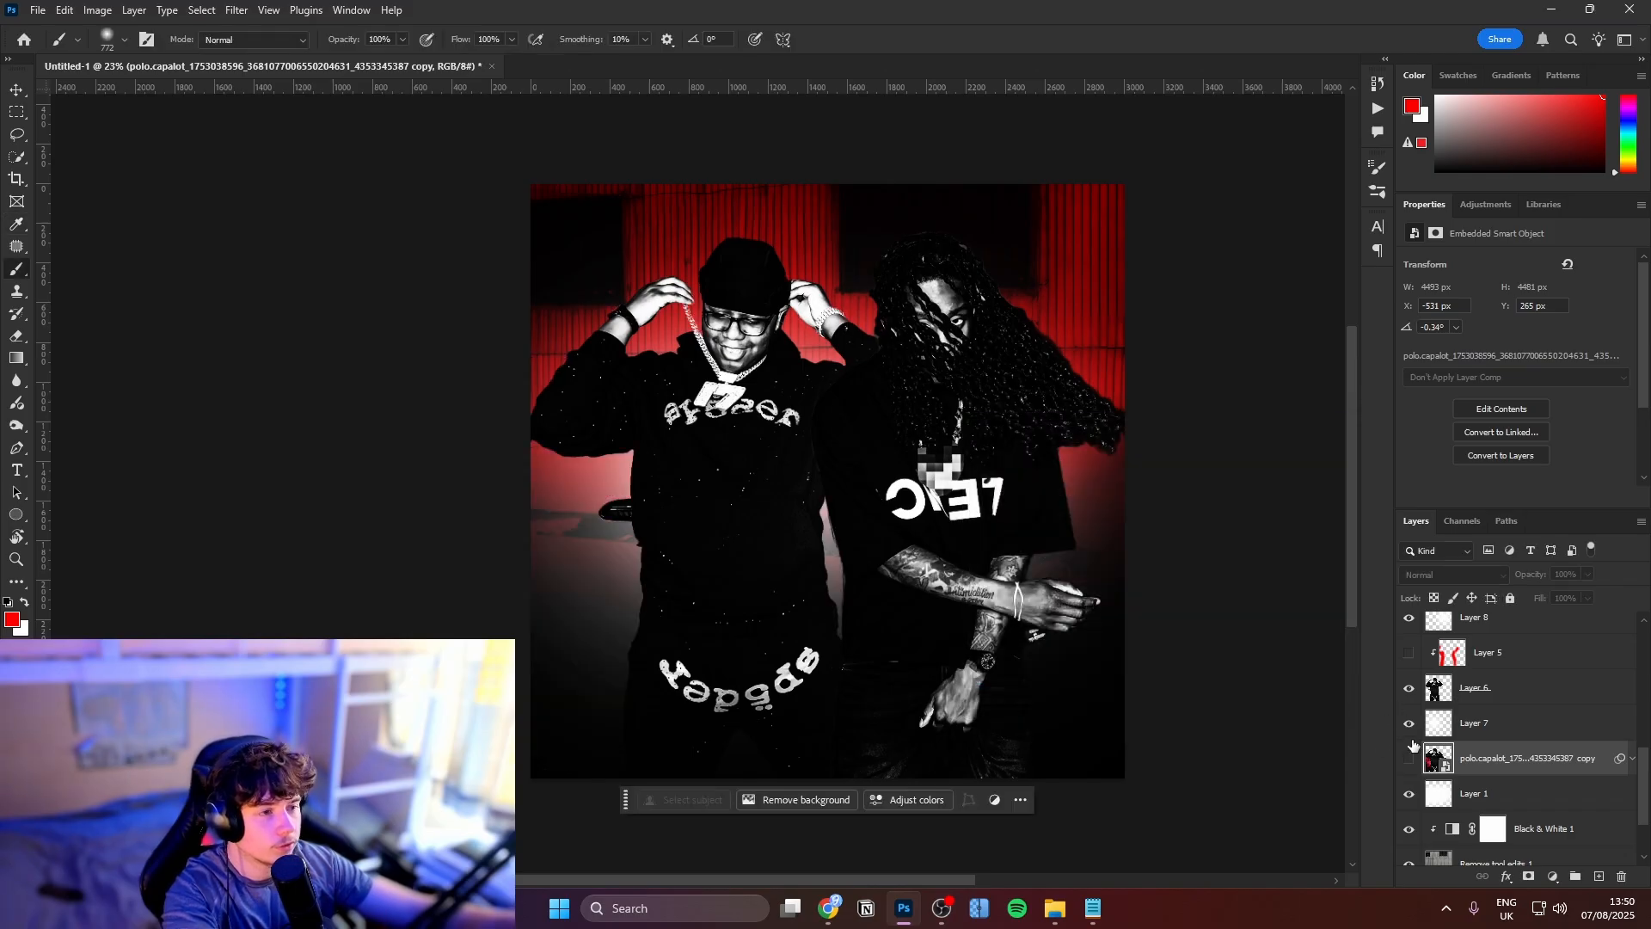
left_click(1410, 757)
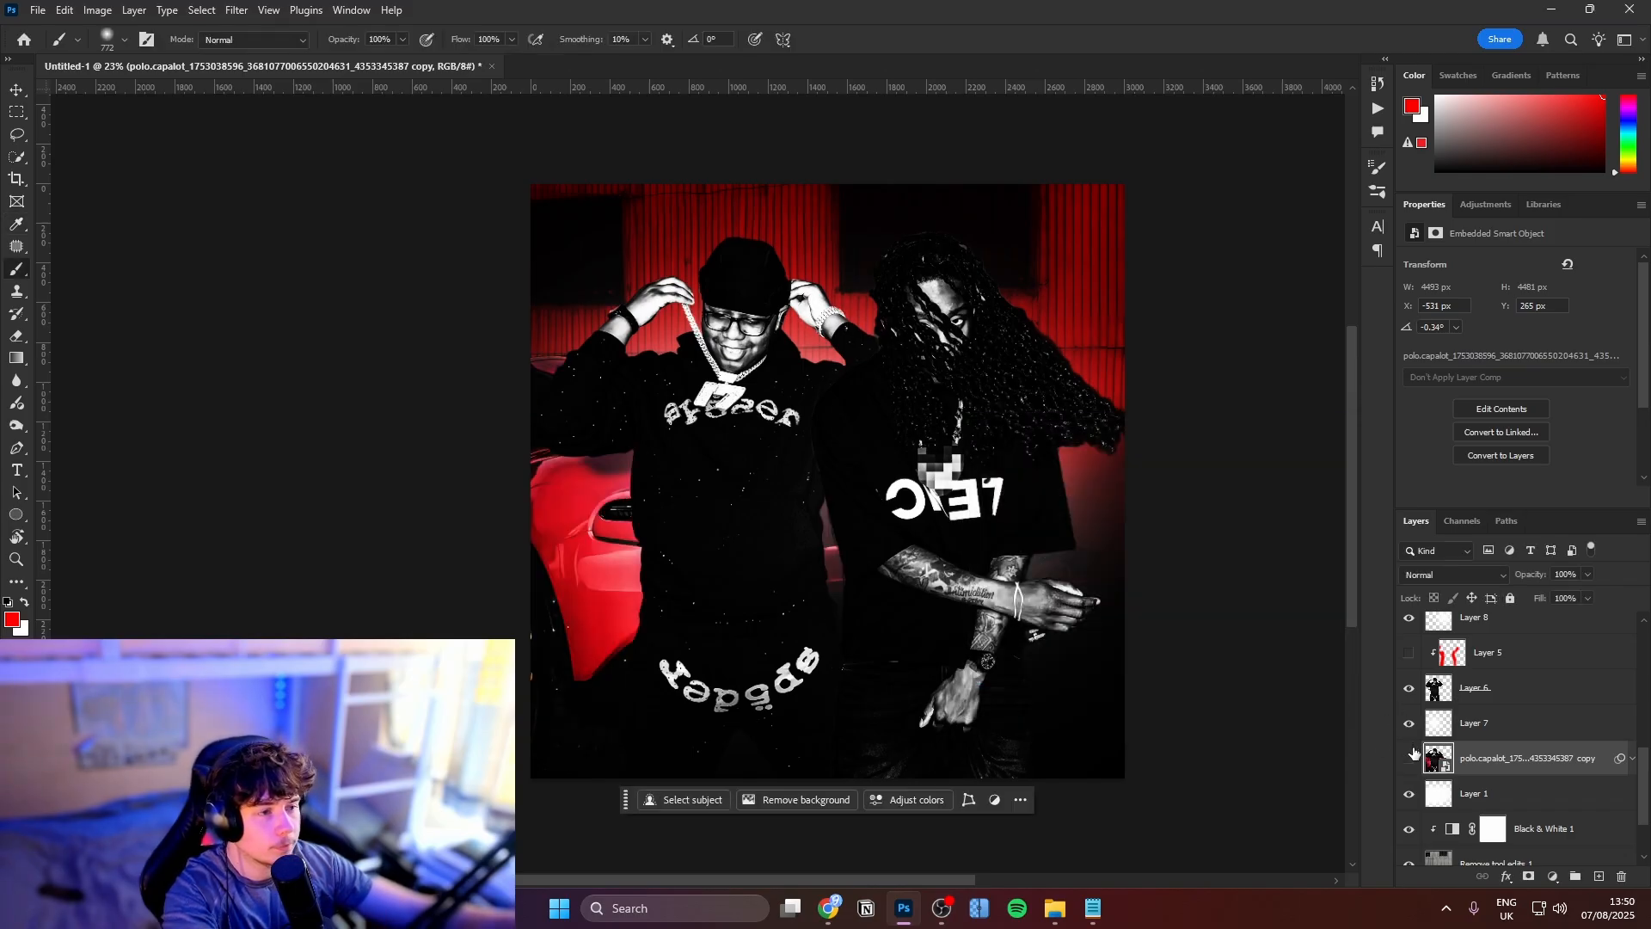
left_click(1410, 756)
left_click(1410, 757)
left_click(1410, 756)
left_click(1410, 757)
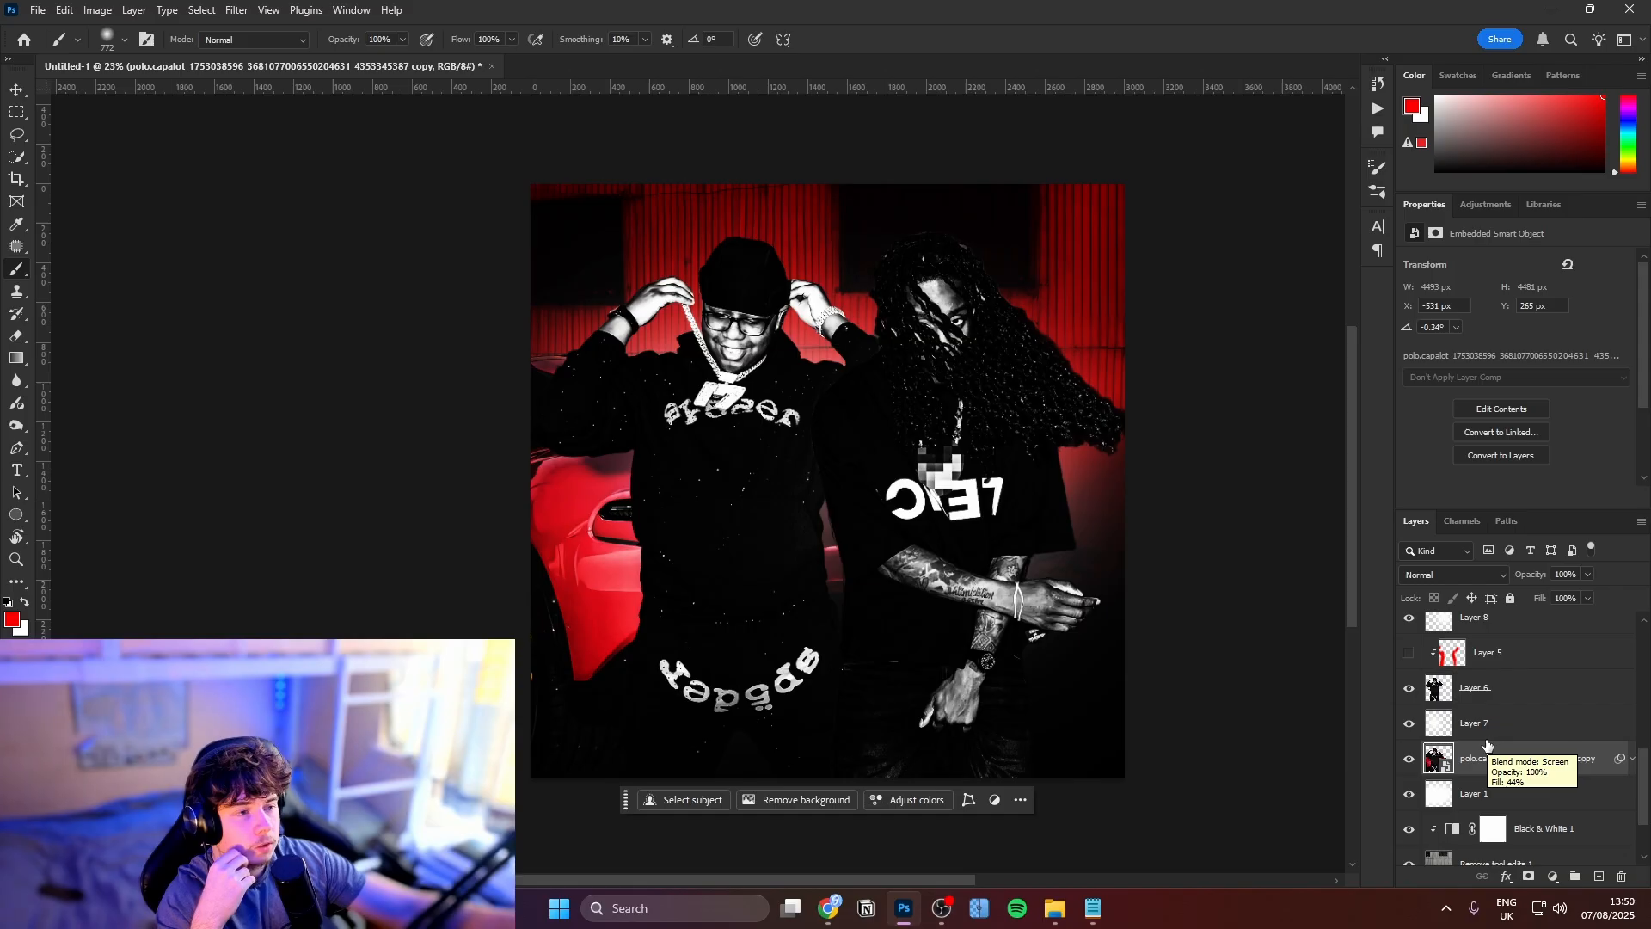
Duplicate the red-to-black gradient Layer 0 copy to just above Layer 4 and set its blend mode to Soft Light
scroll(1494, 748, "down", 2)
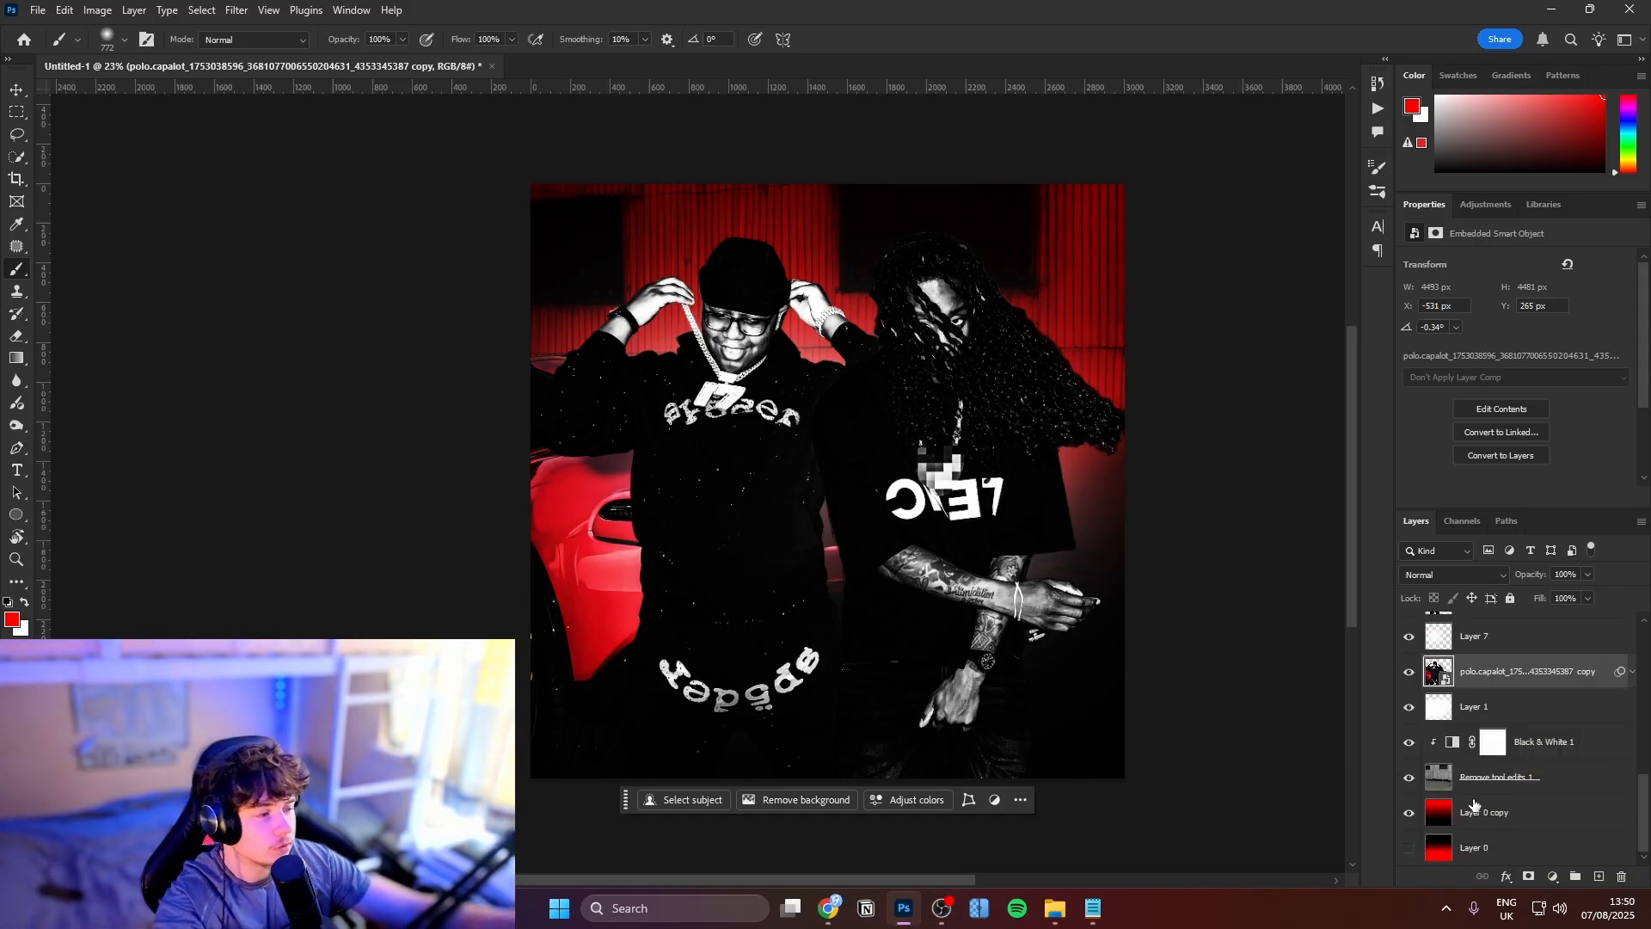
mouse_move(1473, 805)
left_mouse_down()
mouse_move(1459, 533)
mouse_move(1499, 708)
mouse_move(1506, 677)
left_mouse_up()
left_click(1461, 577)
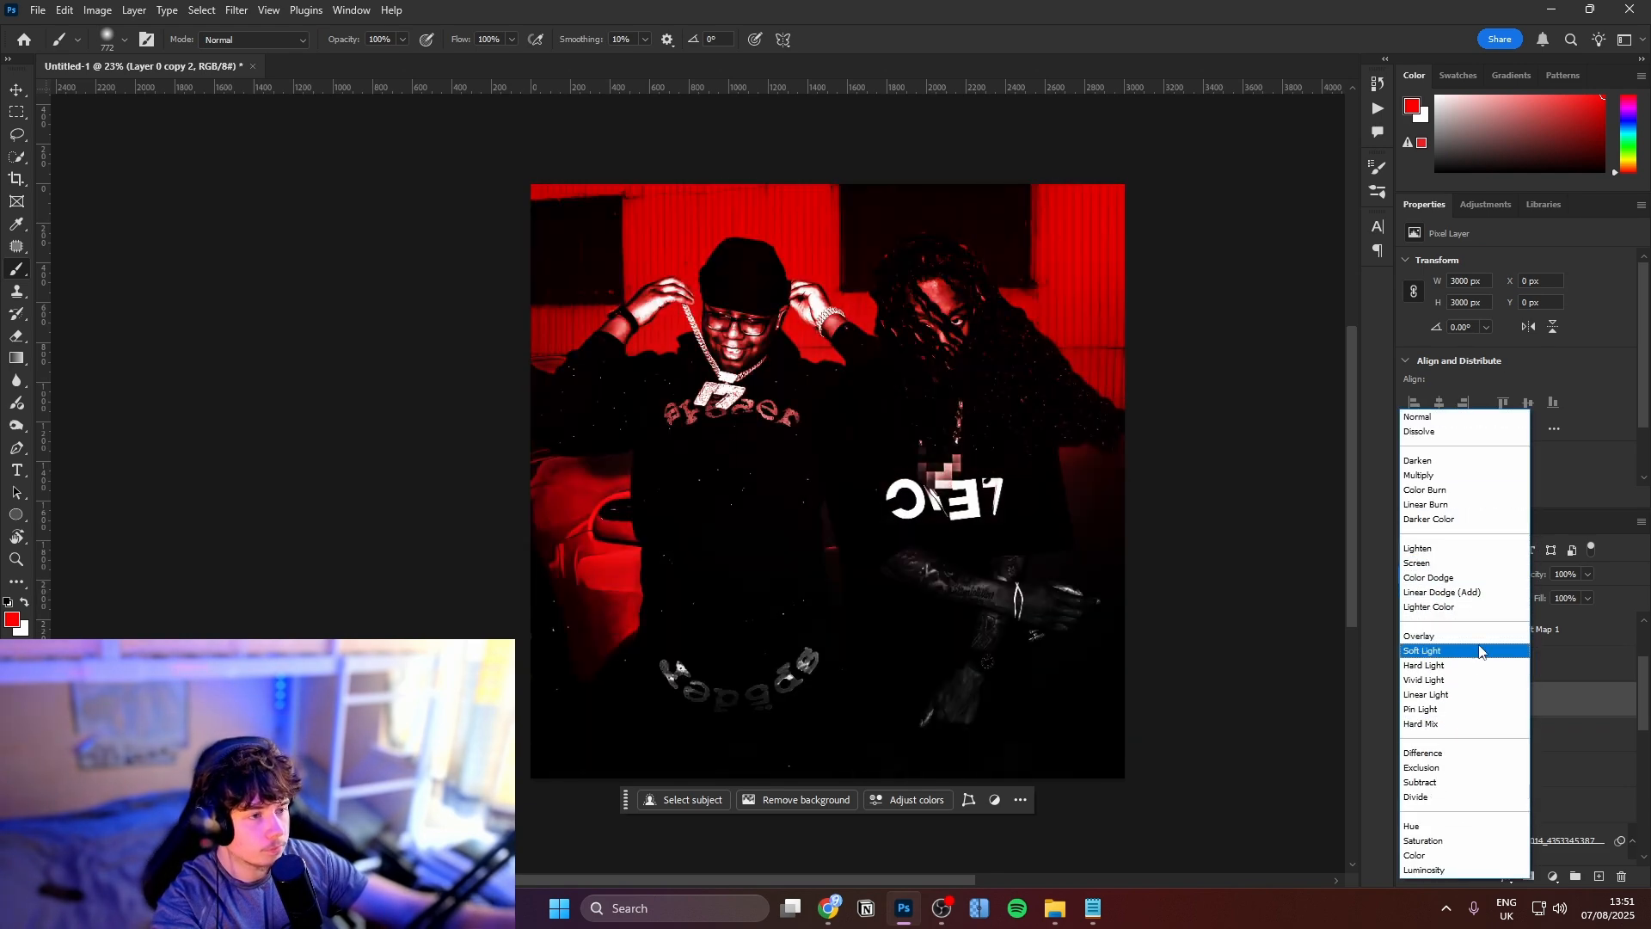
left_click(1481, 651)
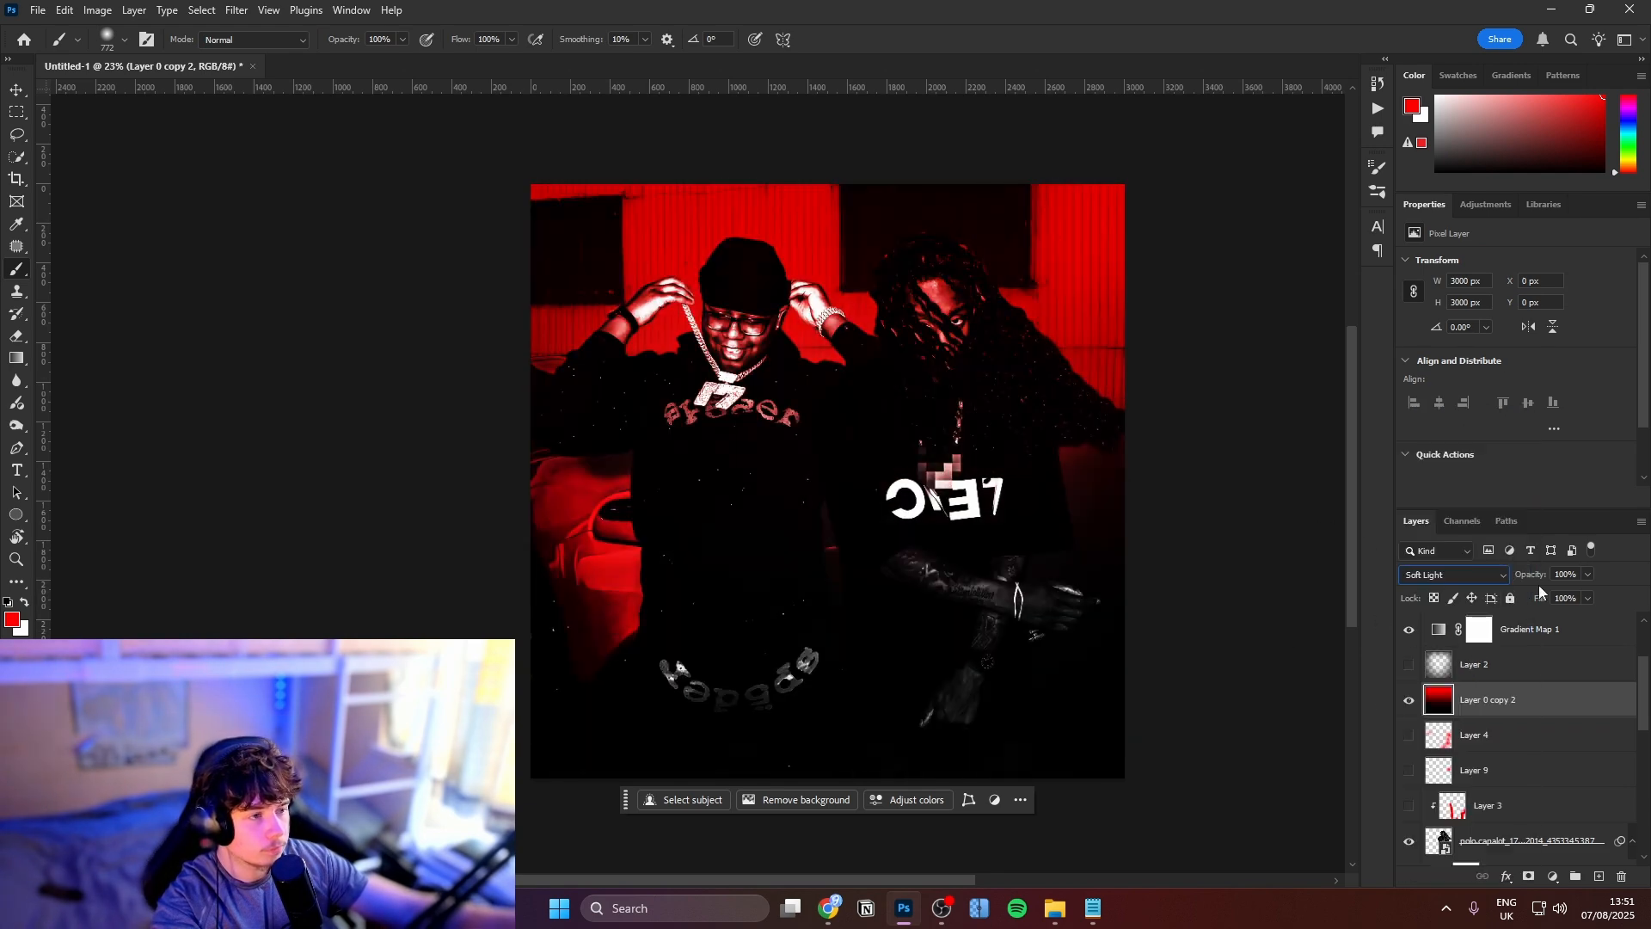
Add a layer mask to Layer 0 copy 2, paint black over the figures with a large soft brush, and paint it back to white
left_click(1529, 877)
left_click_drag(804, 346, 891, 345)
left_click(807, 347)
mouse_move(778, 516)
left_mouse_down()
mouse_move(975, 572)
mouse_move(756, 681)
mouse_move(1094, 594)
mouse_move(940, 490)
mouse_move(907, 540)
mouse_move(984, 368)
mouse_move(699, 339)
mouse_move(774, 428)
mouse_move(781, 653)
left_mouse_up()
key("x")
mouse_move(988, 590)
left_mouse_down()
mouse_move(949, 596)
mouse_move(651, 593)
mouse_move(994, 615)
mouse_move(1113, 601)
mouse_move(1297, 667)
left_mouse_up()
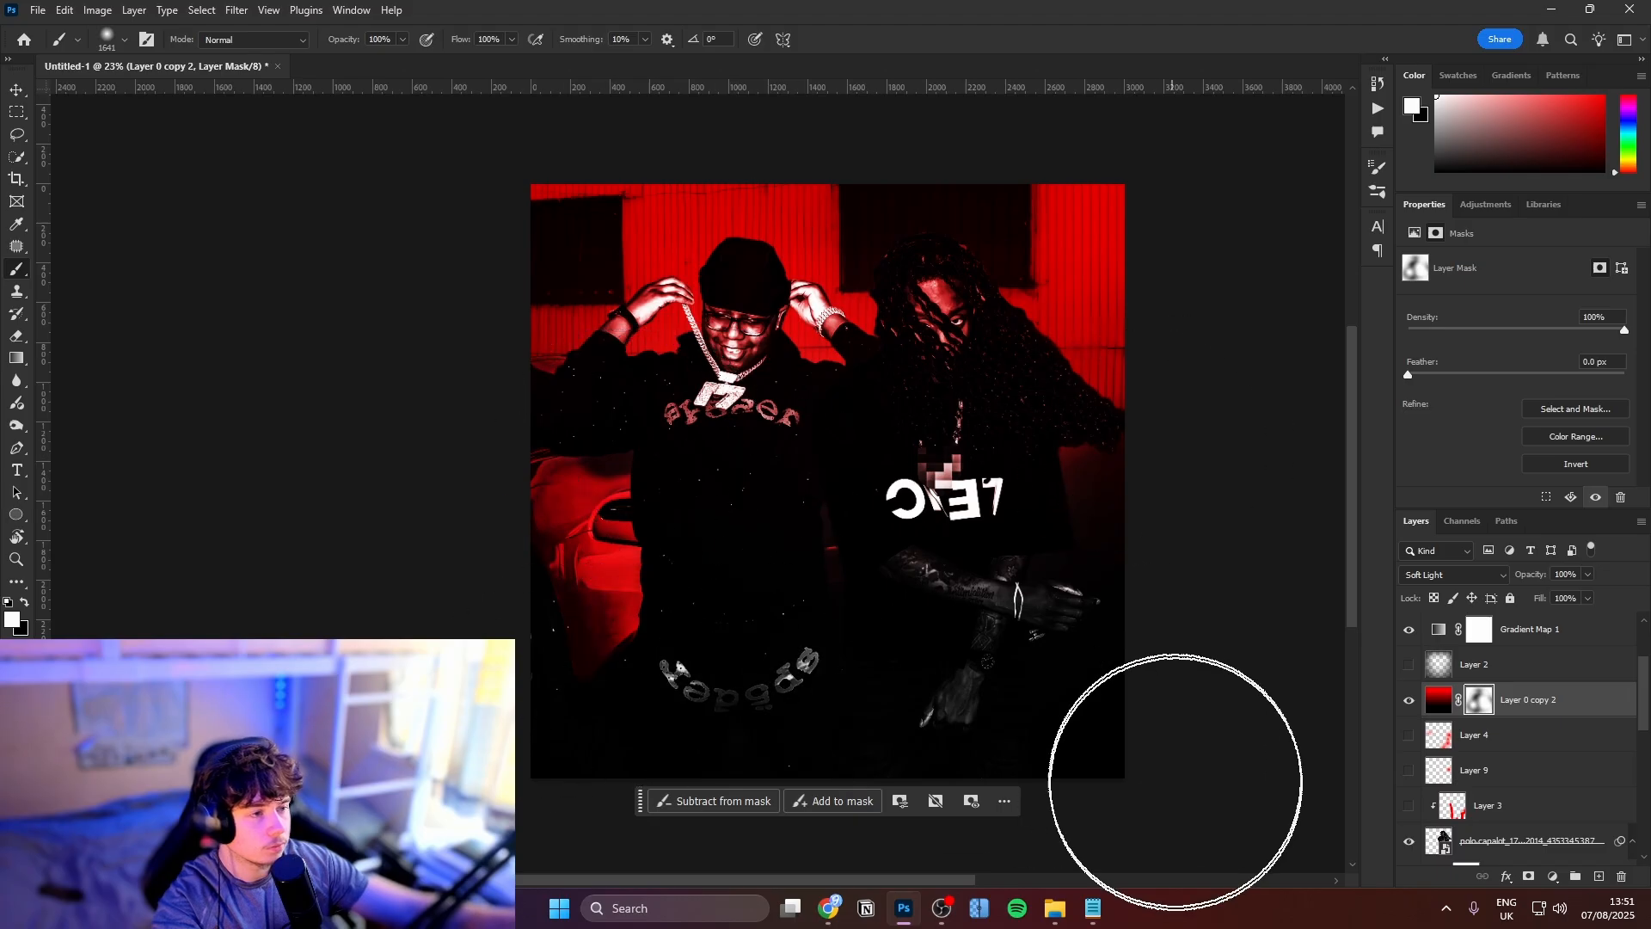
mouse_move(1174, 781)
left_mouse_down()
mouse_move(1231, 670)
mouse_move(1135, 623)
mouse_move(1206, 644)
left_mouse_up()
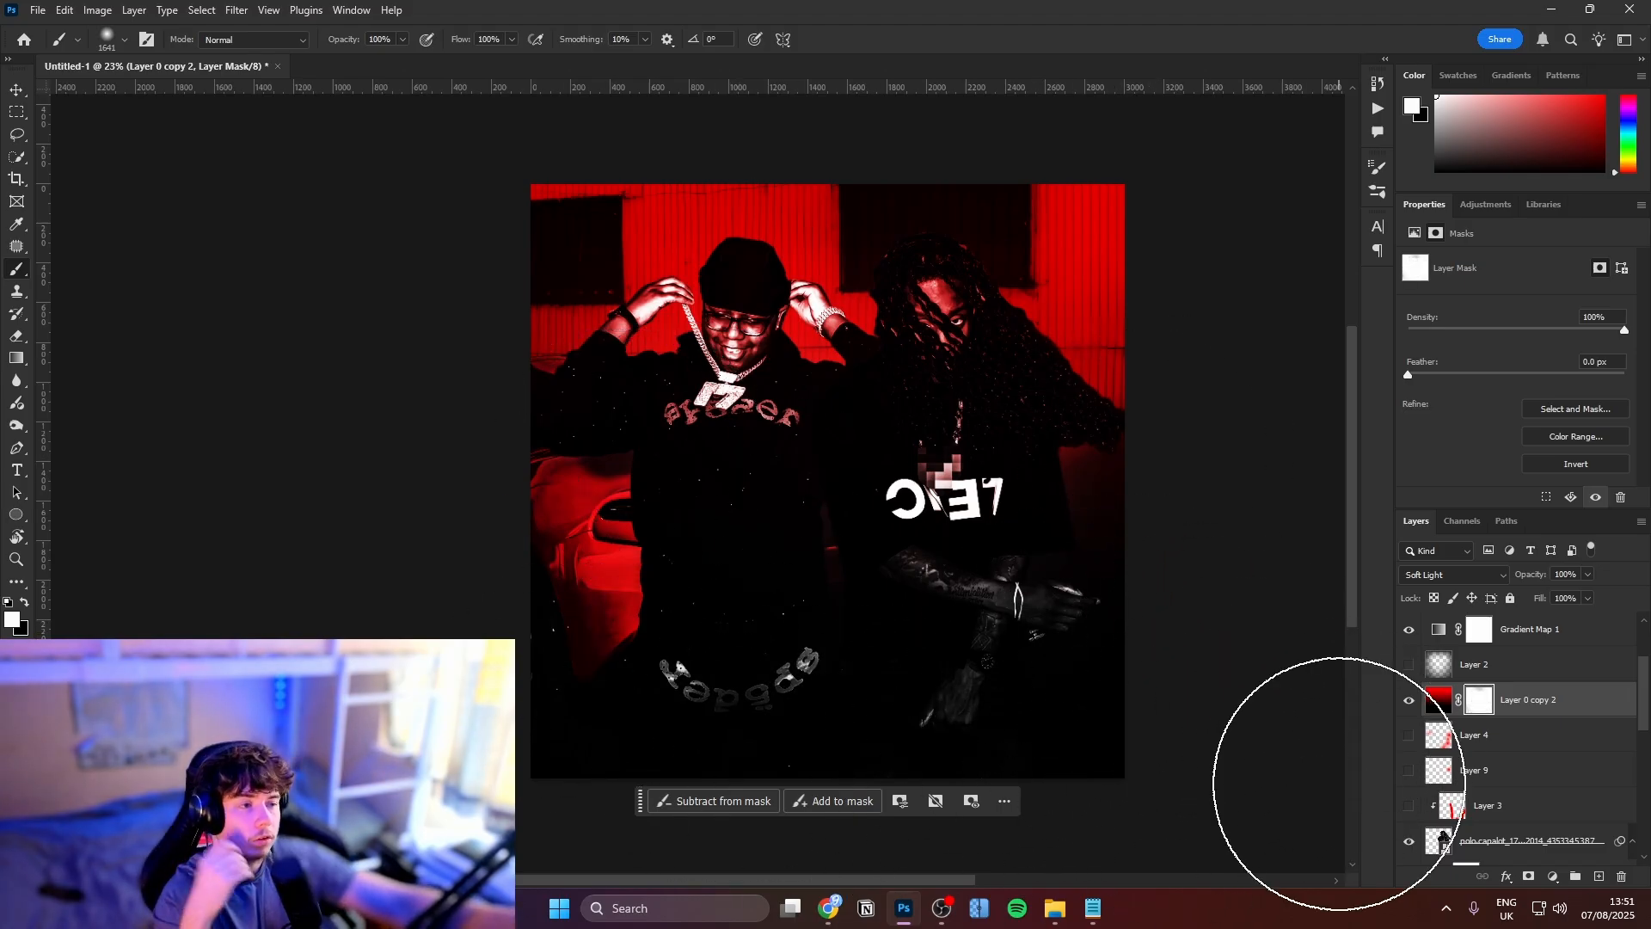
Merge a copy of the layers down to Layer 0 into one layer and stamp the result onto another new layer
scroll(1486, 682, "down", 5)
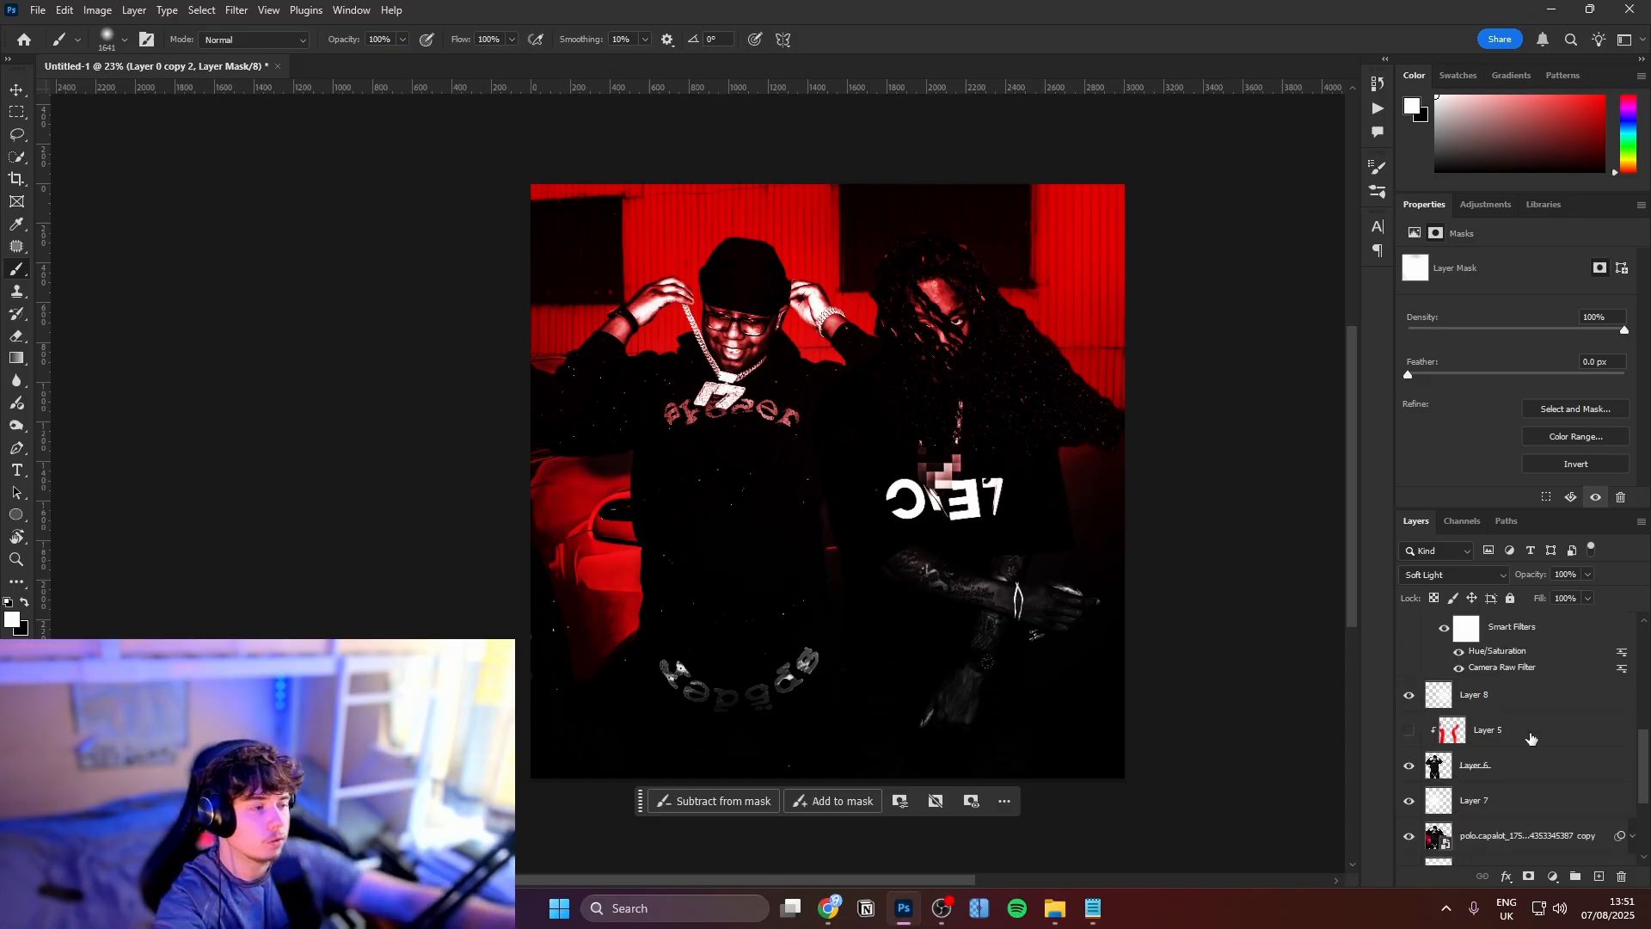
left_click(1542, 816, "shift")
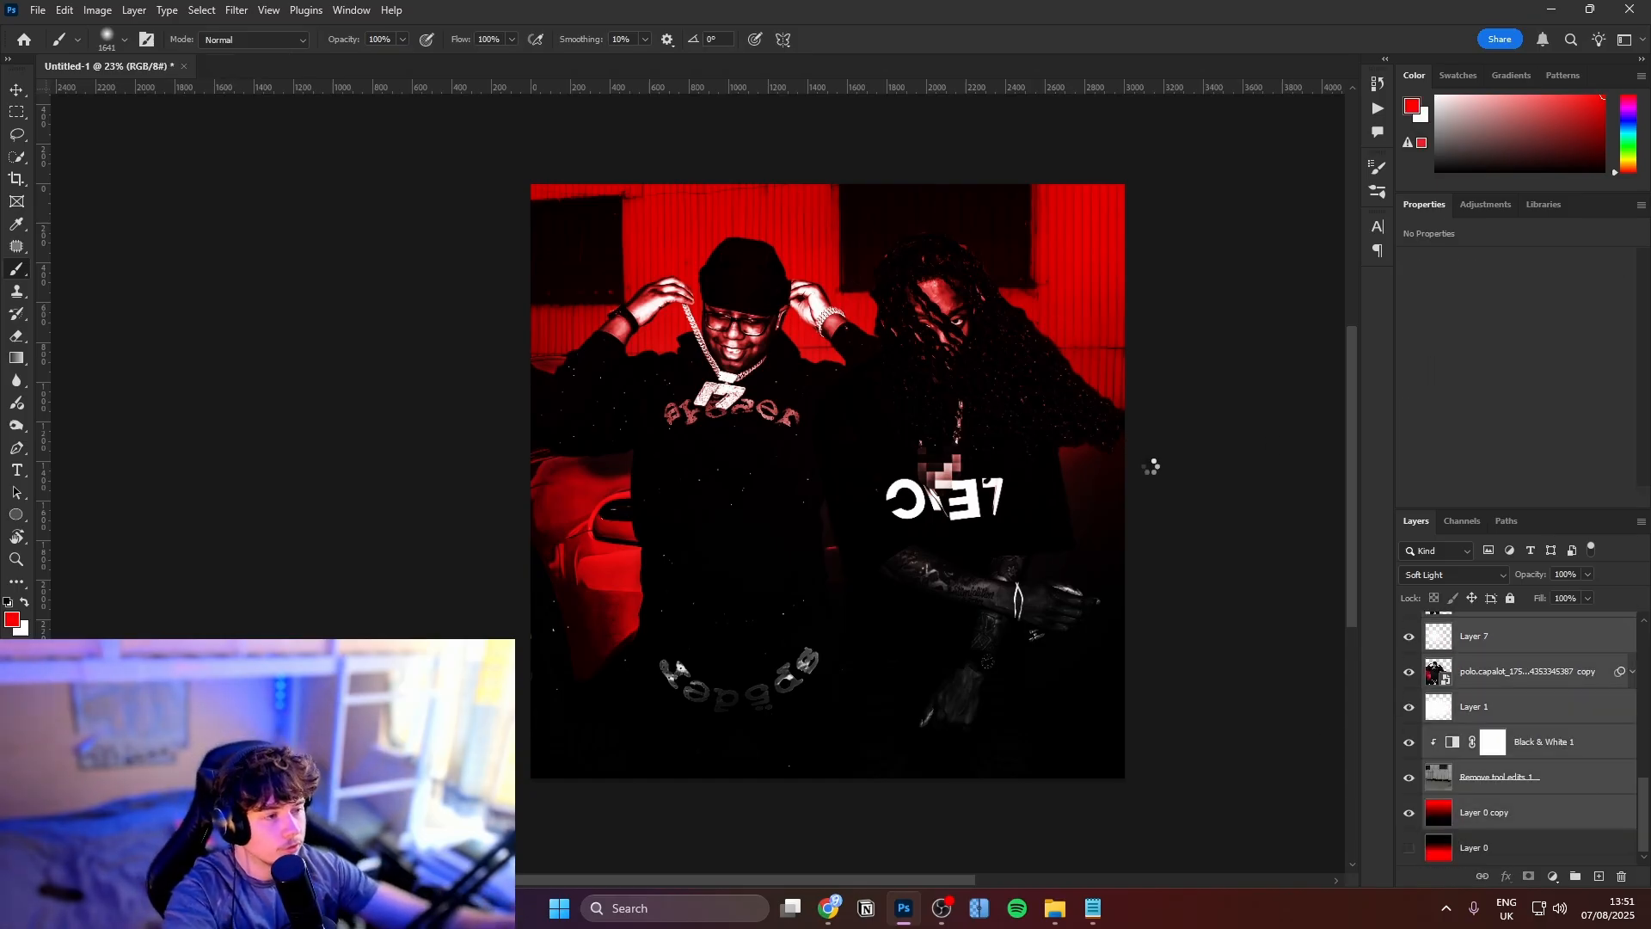
key("ctrl+e")
key("ctrl+shift+alt+e")
Scale Layer 10 up to 125.77%, centred horizontally with its top edge kept at the top of the canvas
key("ctrl+t")
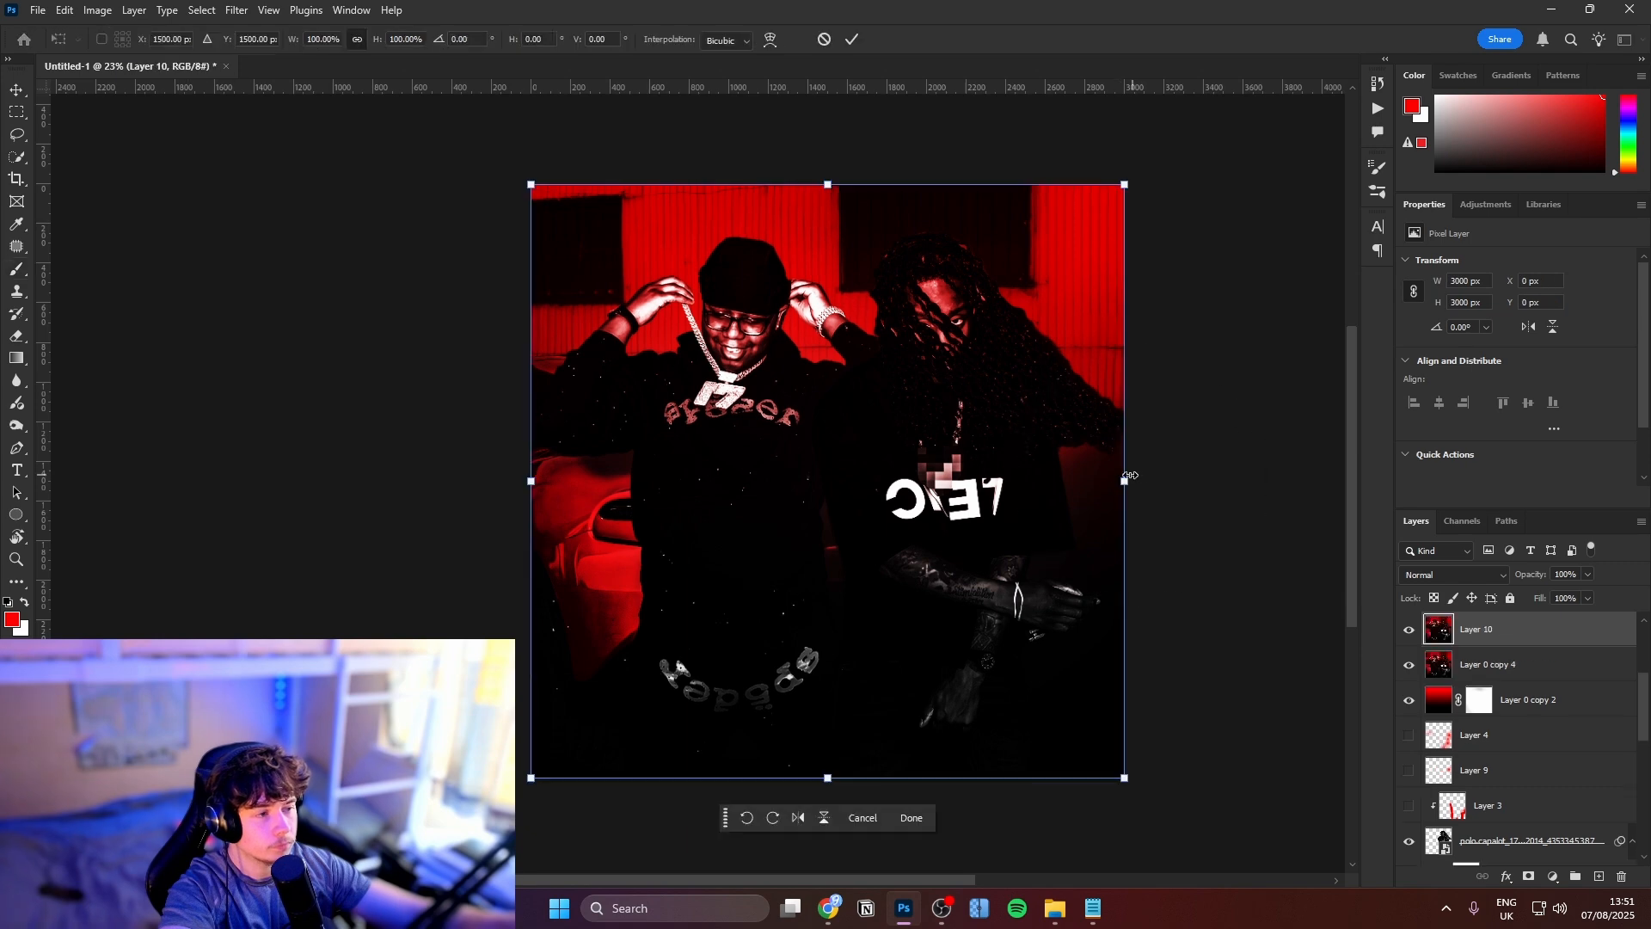
left_click_drag(1126, 480, 1201, 481)
left_click_drag(1105, 544, 1104, 541)
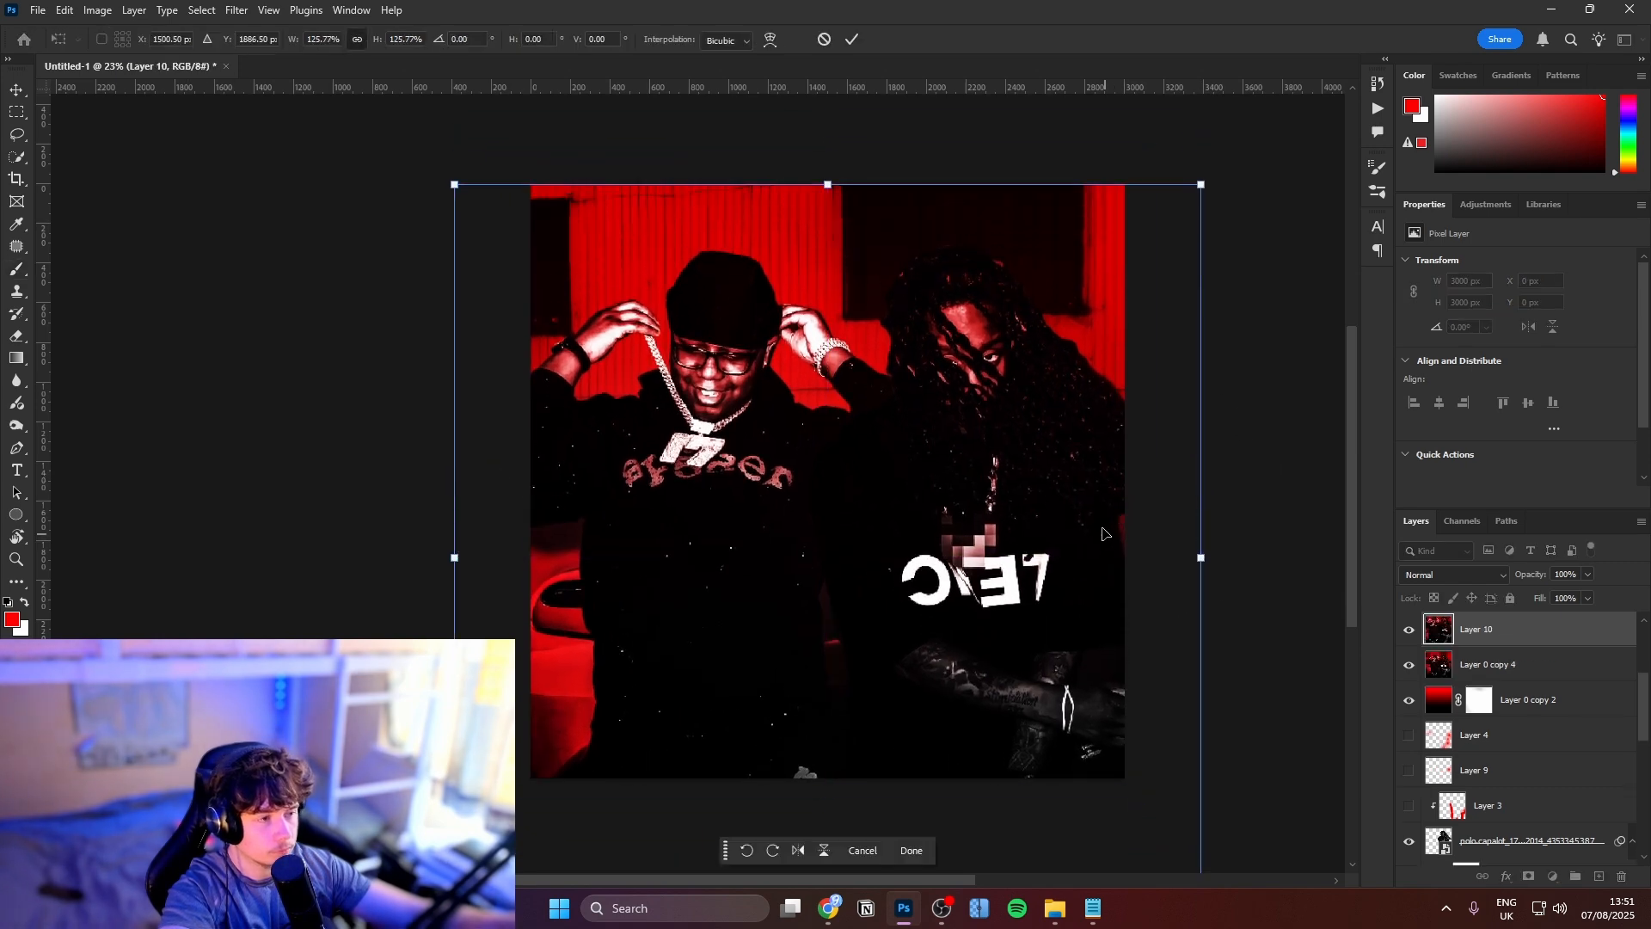
left_click(850, 39)
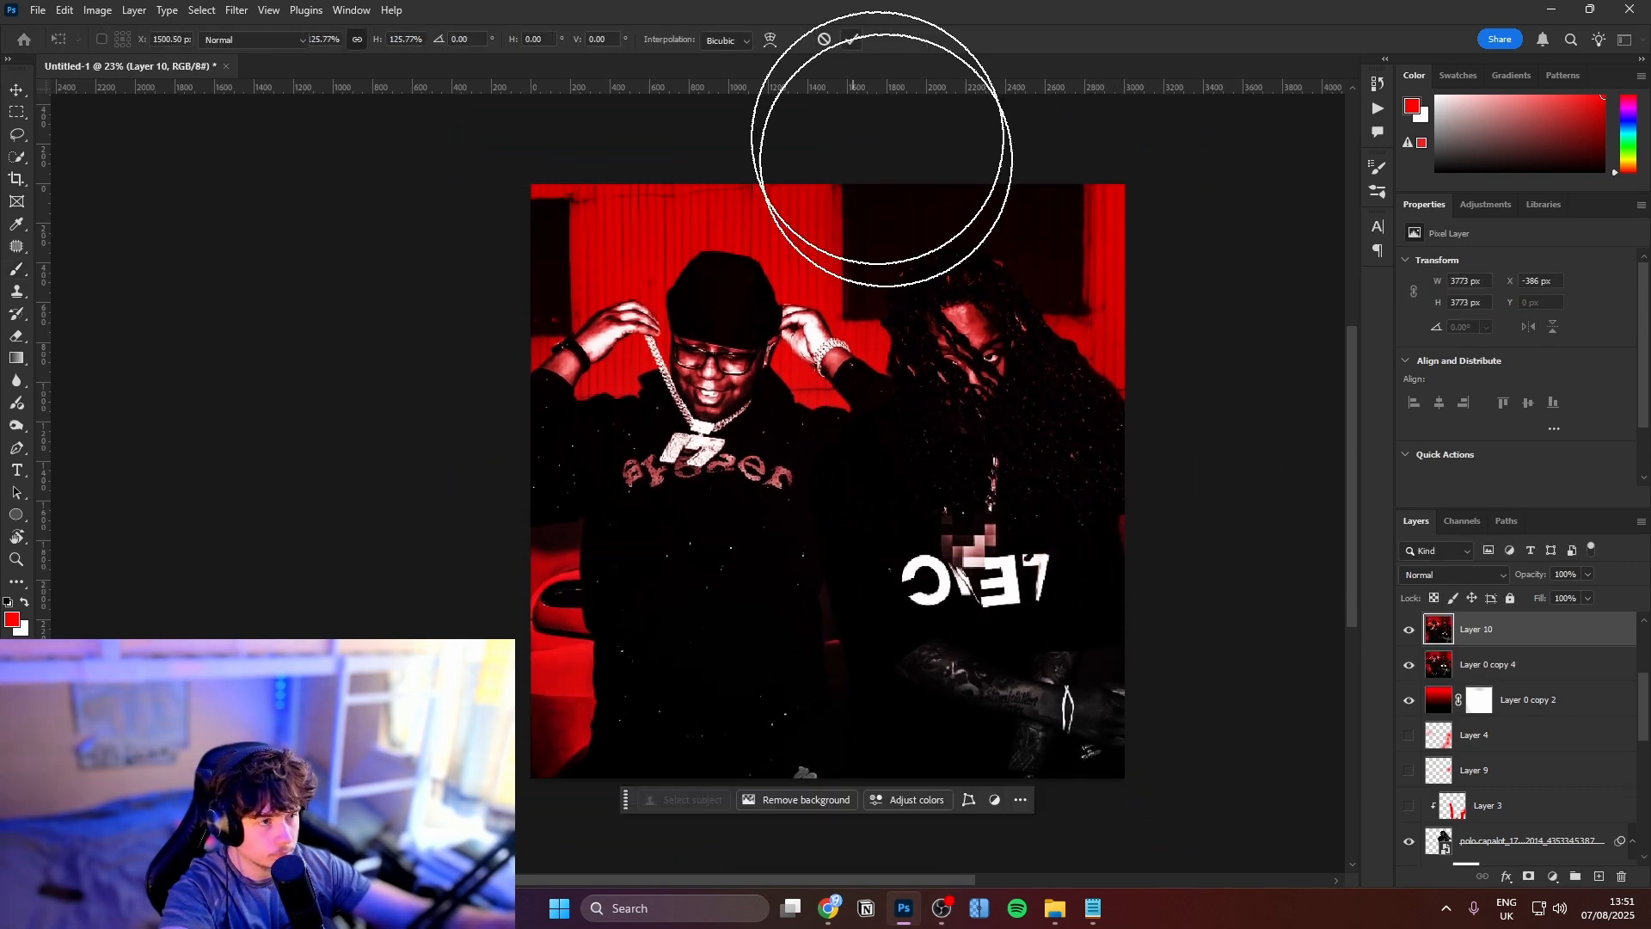
Show the Black & White 2 adjustment layer and set its fill to 43%
scroll(886, 312, "up", 2)
scroll(1423, 632, "up", 3)
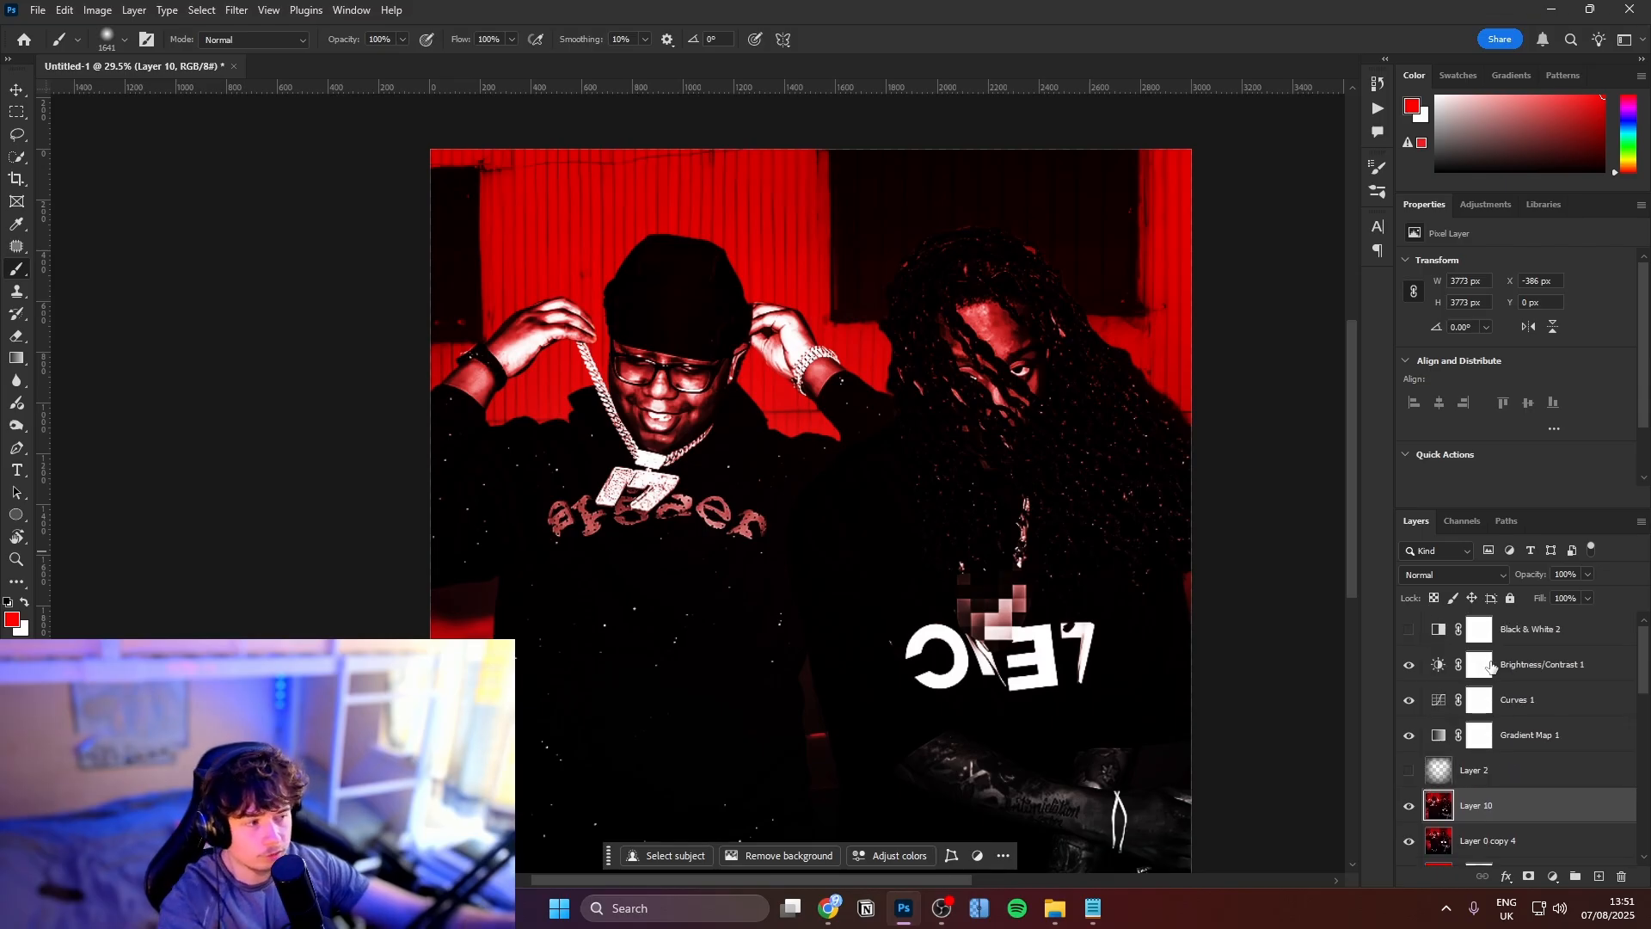
left_click(1478, 629)
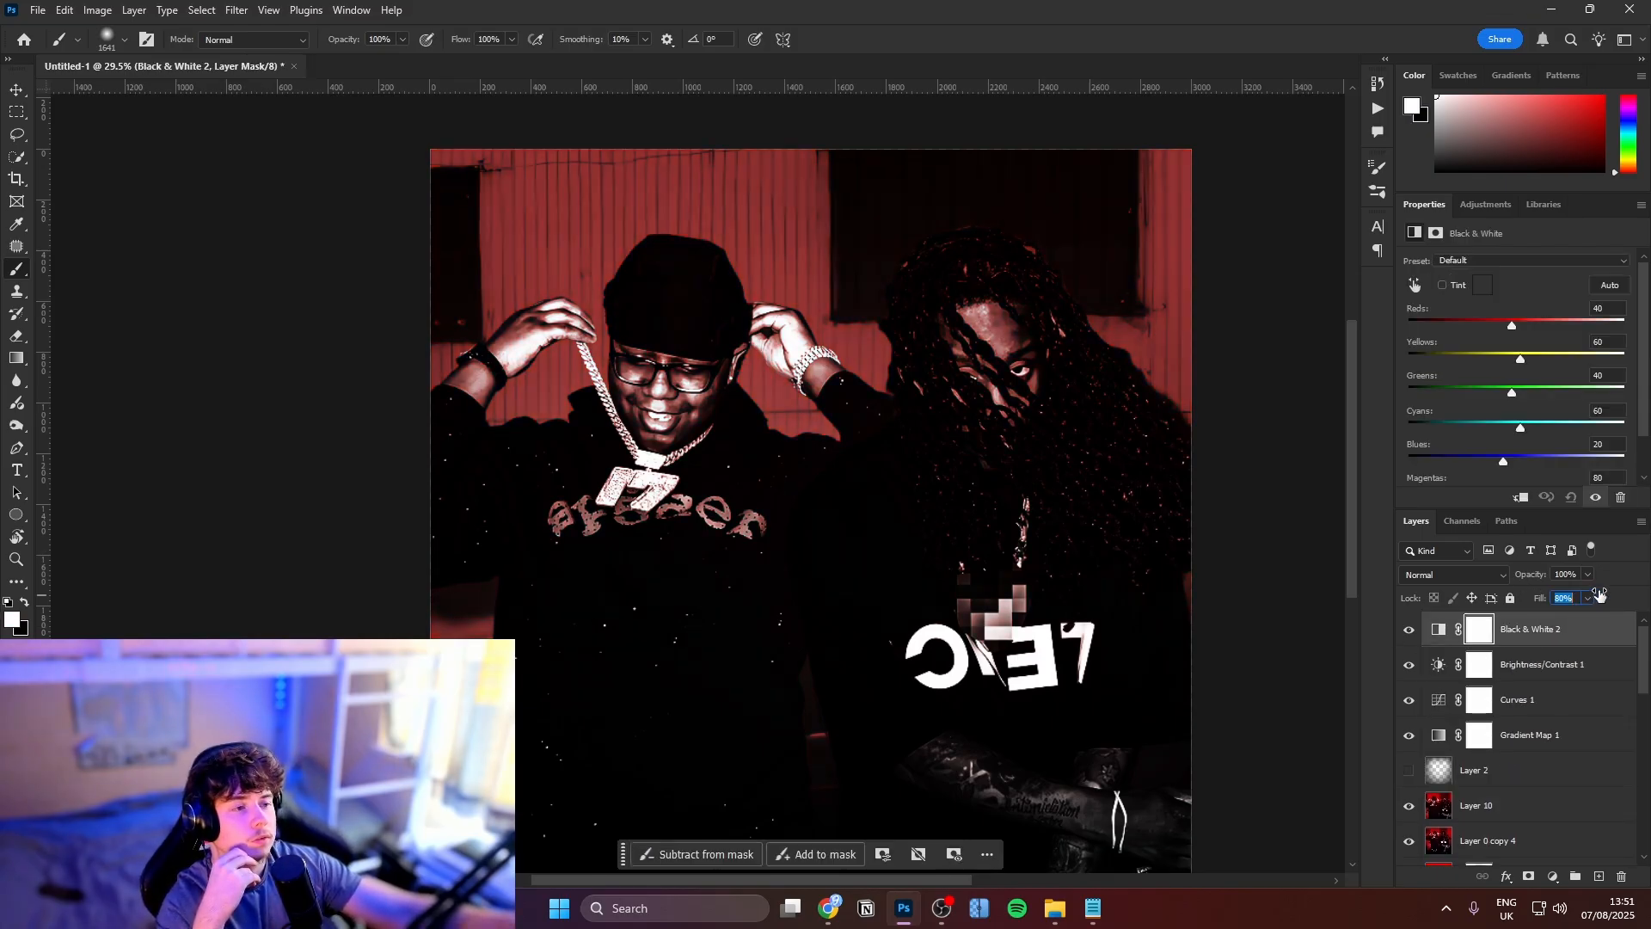
left_click_drag(1599, 593, 1591, 595)
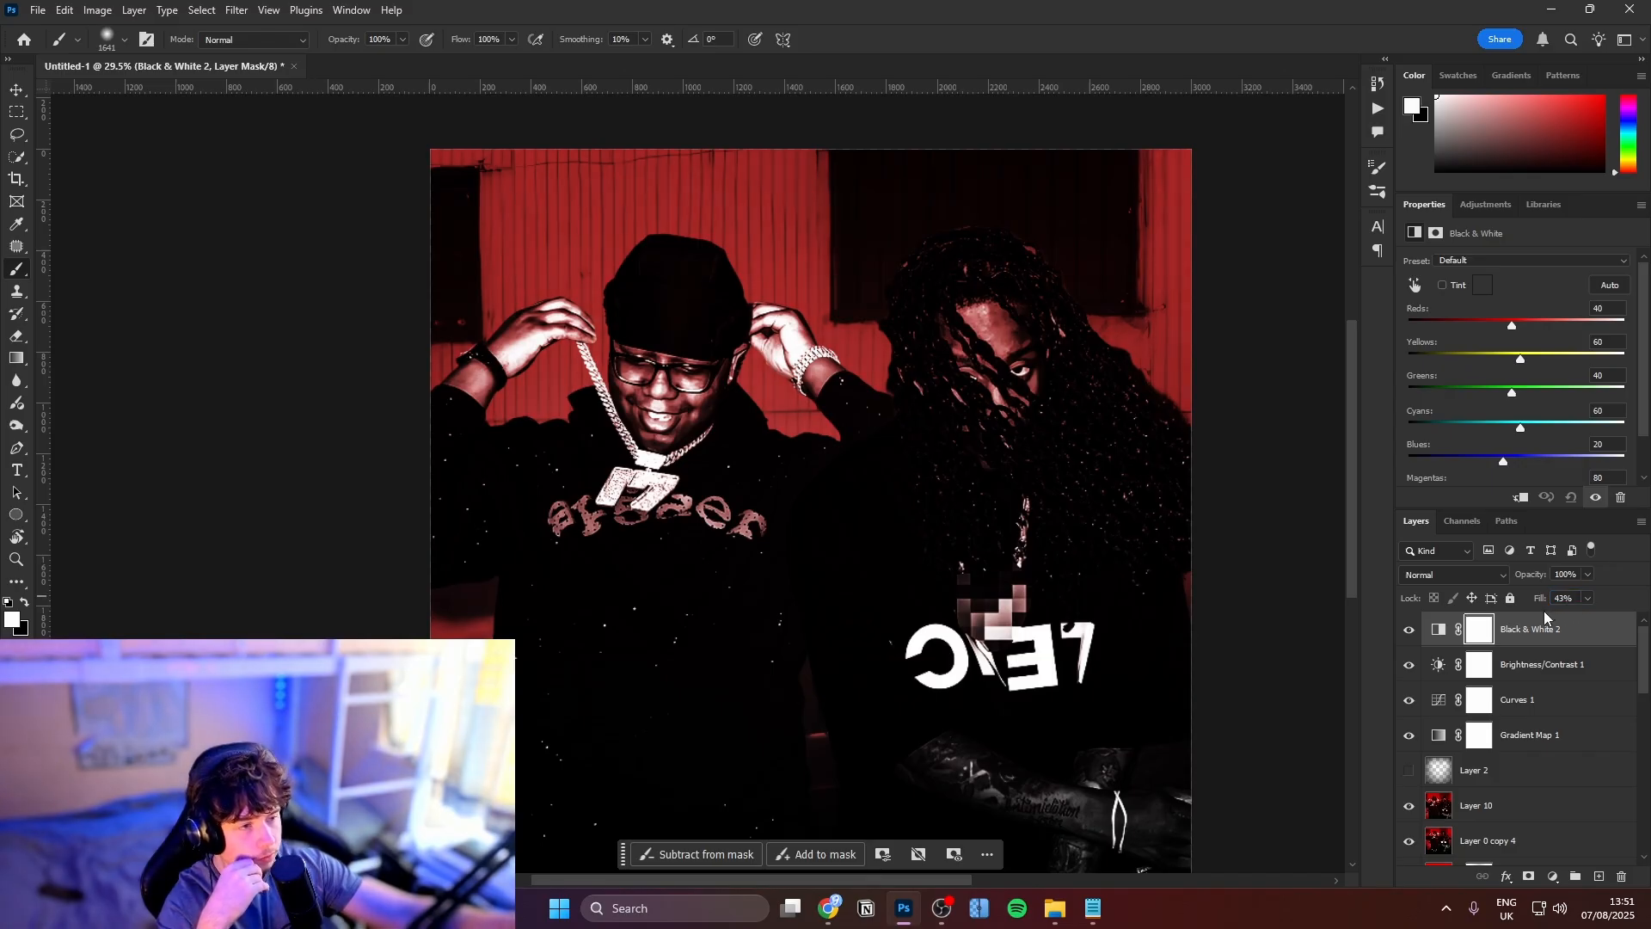
Select the whole canvas on Layer 10 and copy that area to a new layer
scroll(1537, 751, "down", 2)
left_click(1524, 740)
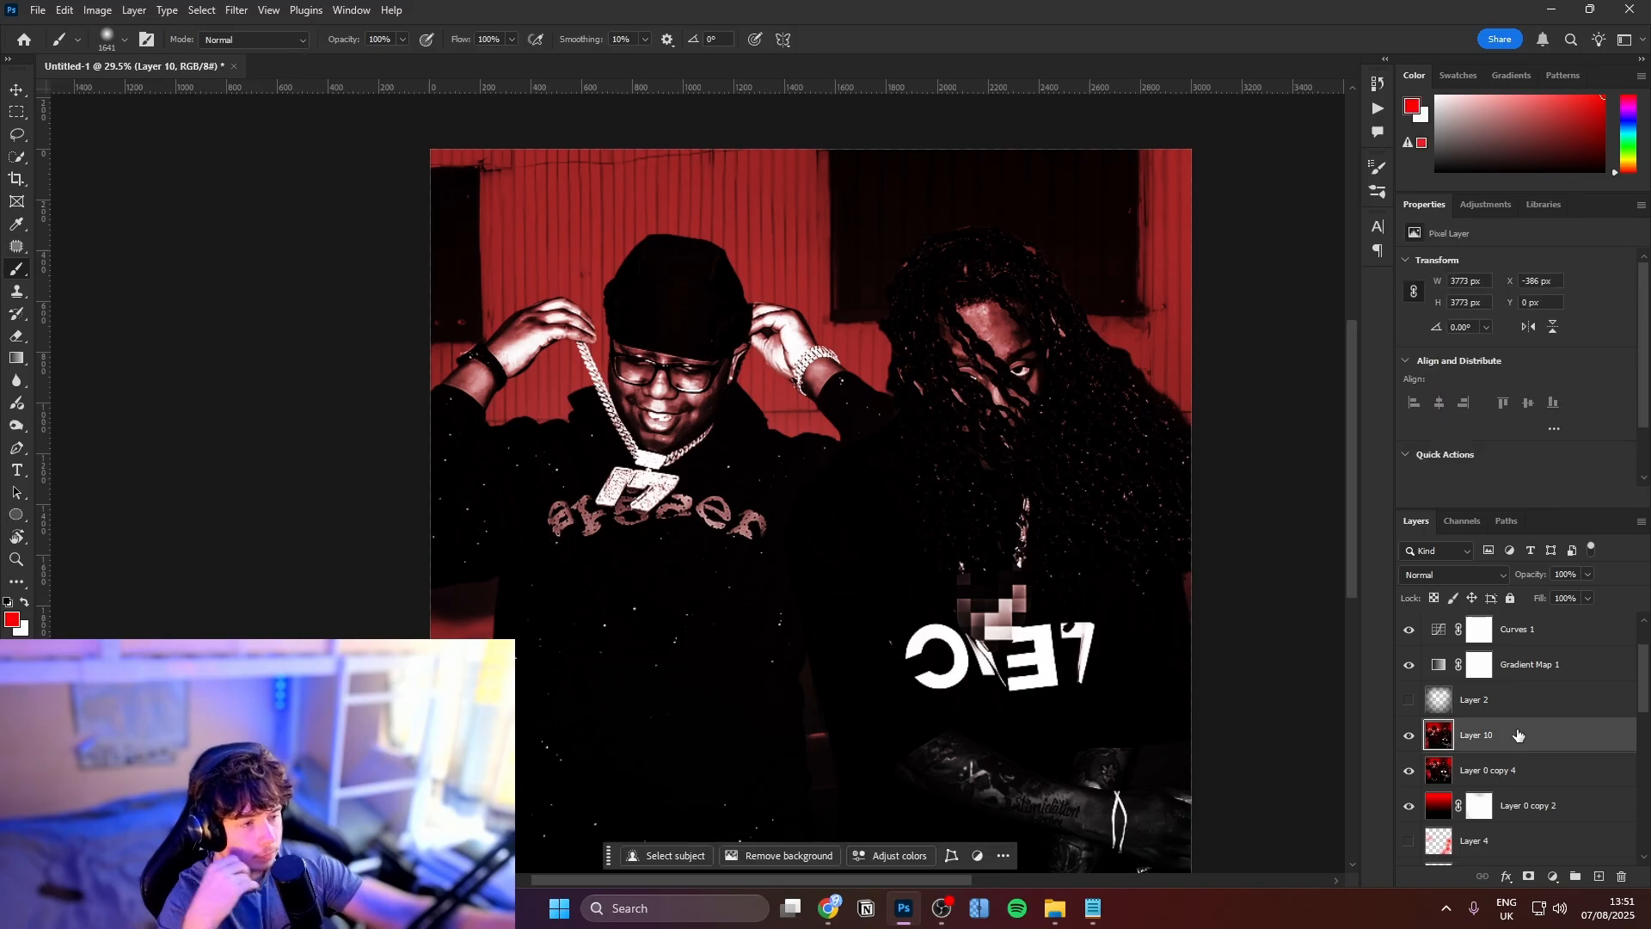
mouse_move(1141, 412)
left_mouse_down()
mouse_move(1149, 357)
mouse_move(1134, 386)
left_mouse_up()
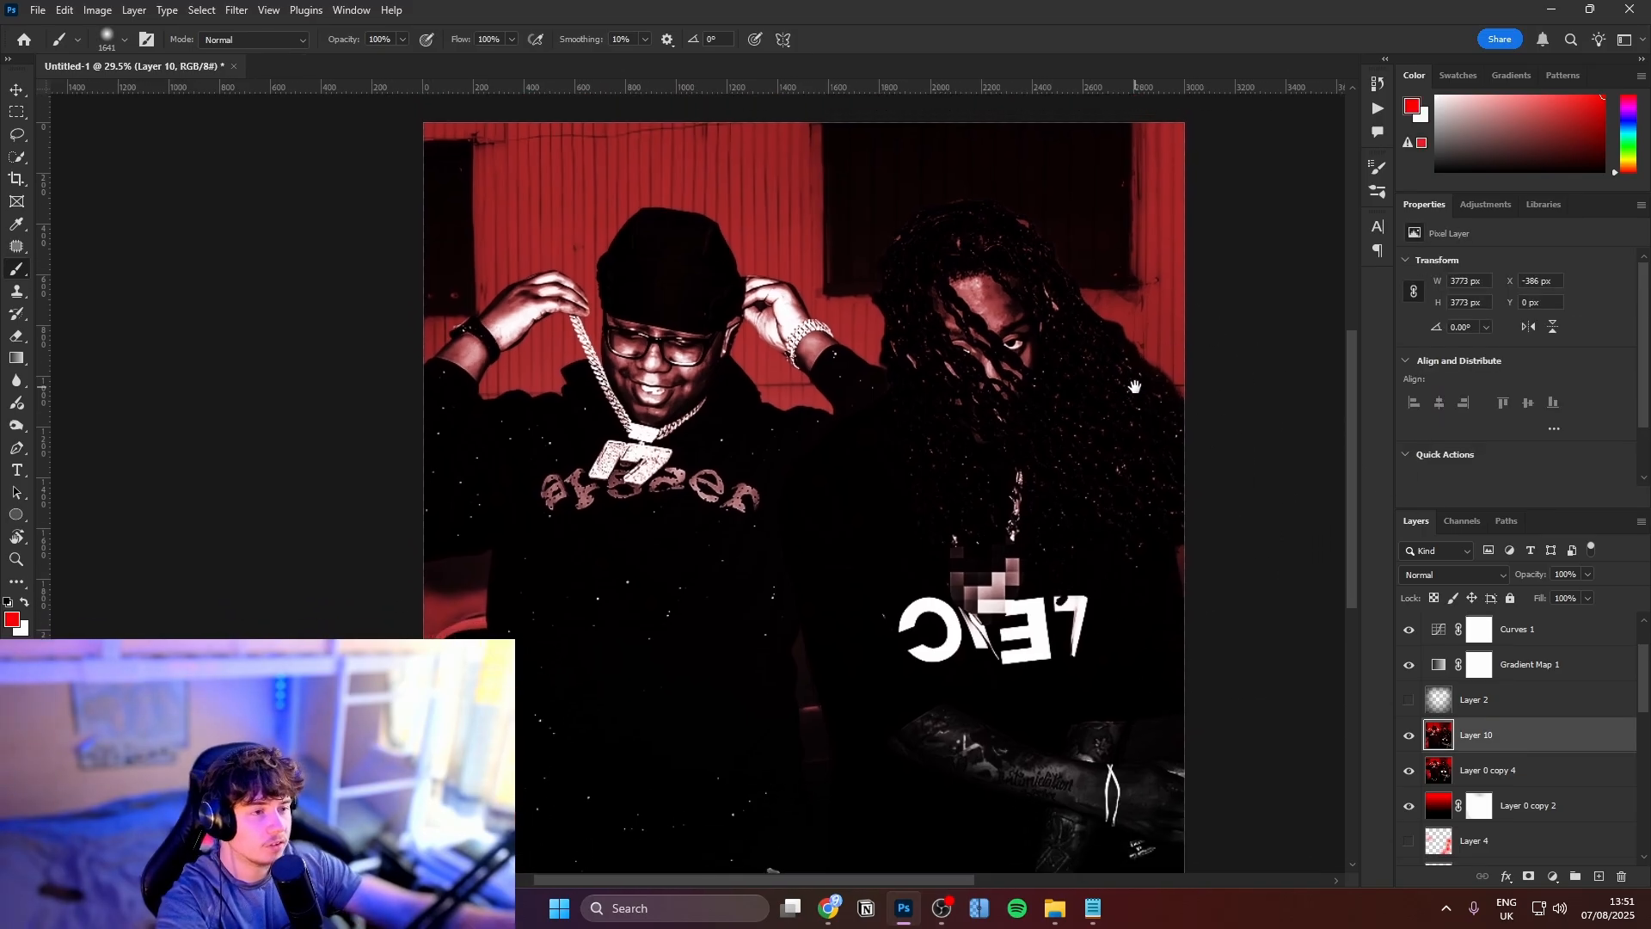
key("ctrl+a")
key("ctrl+j")
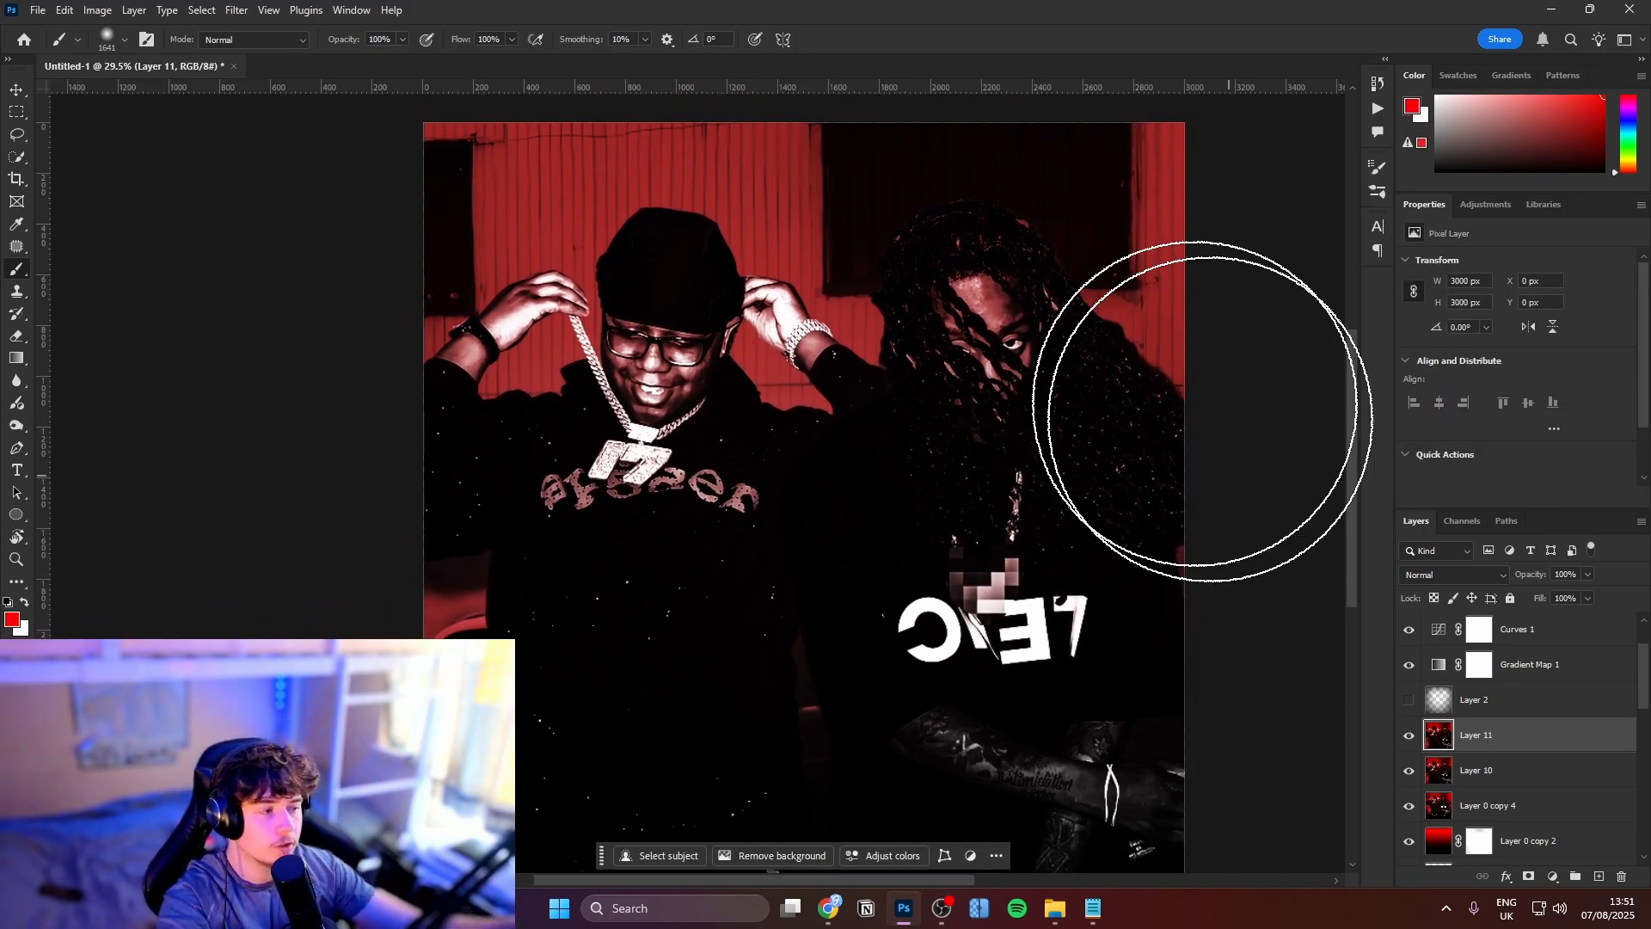
Apply a Motion Blur to Layer 11 with an angle of -50° and a distance of 295 pixels
left_click(236, 10)
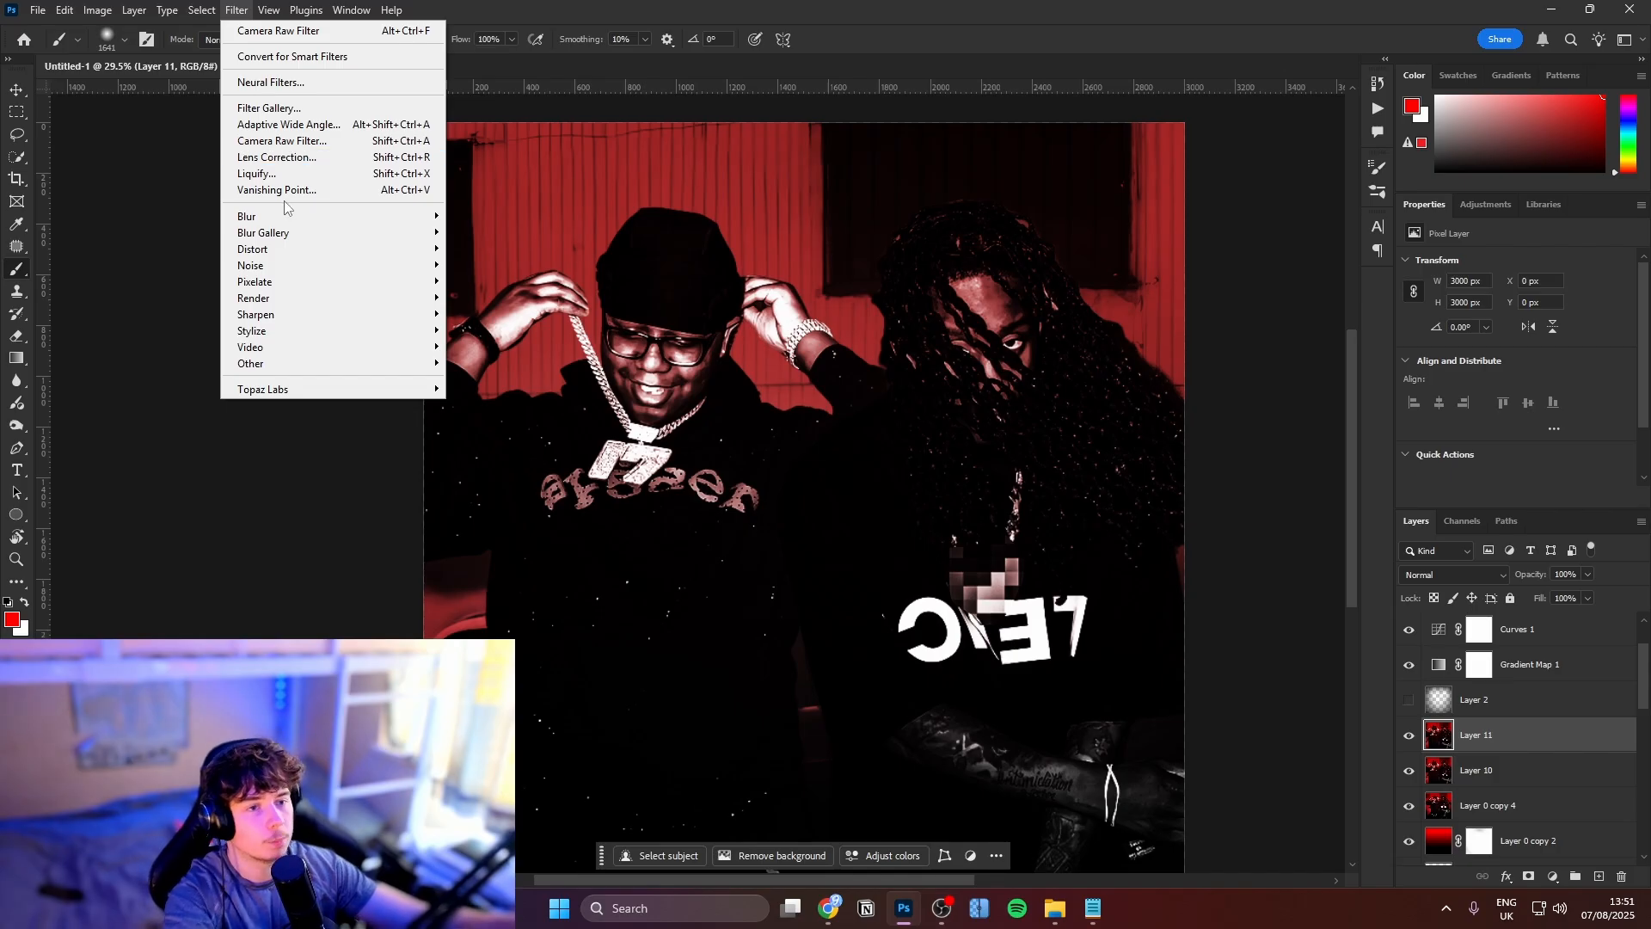
mouse_move(288, 222)
left_click(488, 313)
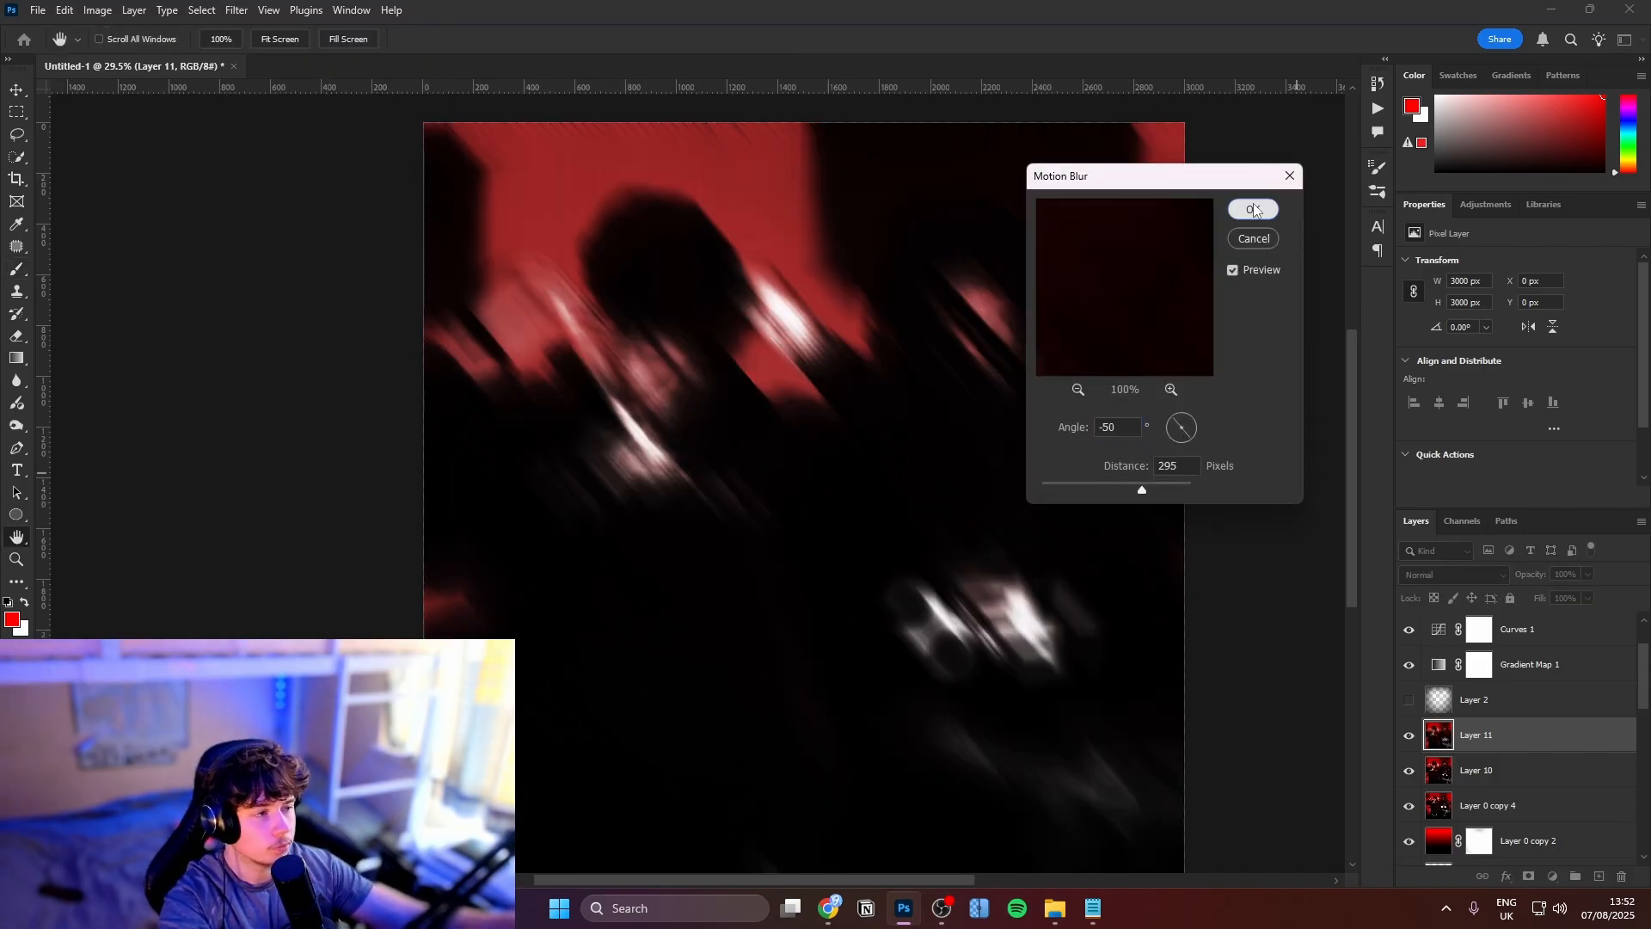
left_click(1254, 209)
key("b")
Set Layer 11's blend mode to Lighter Color and add a layer mask to it
left_click(1455, 574)
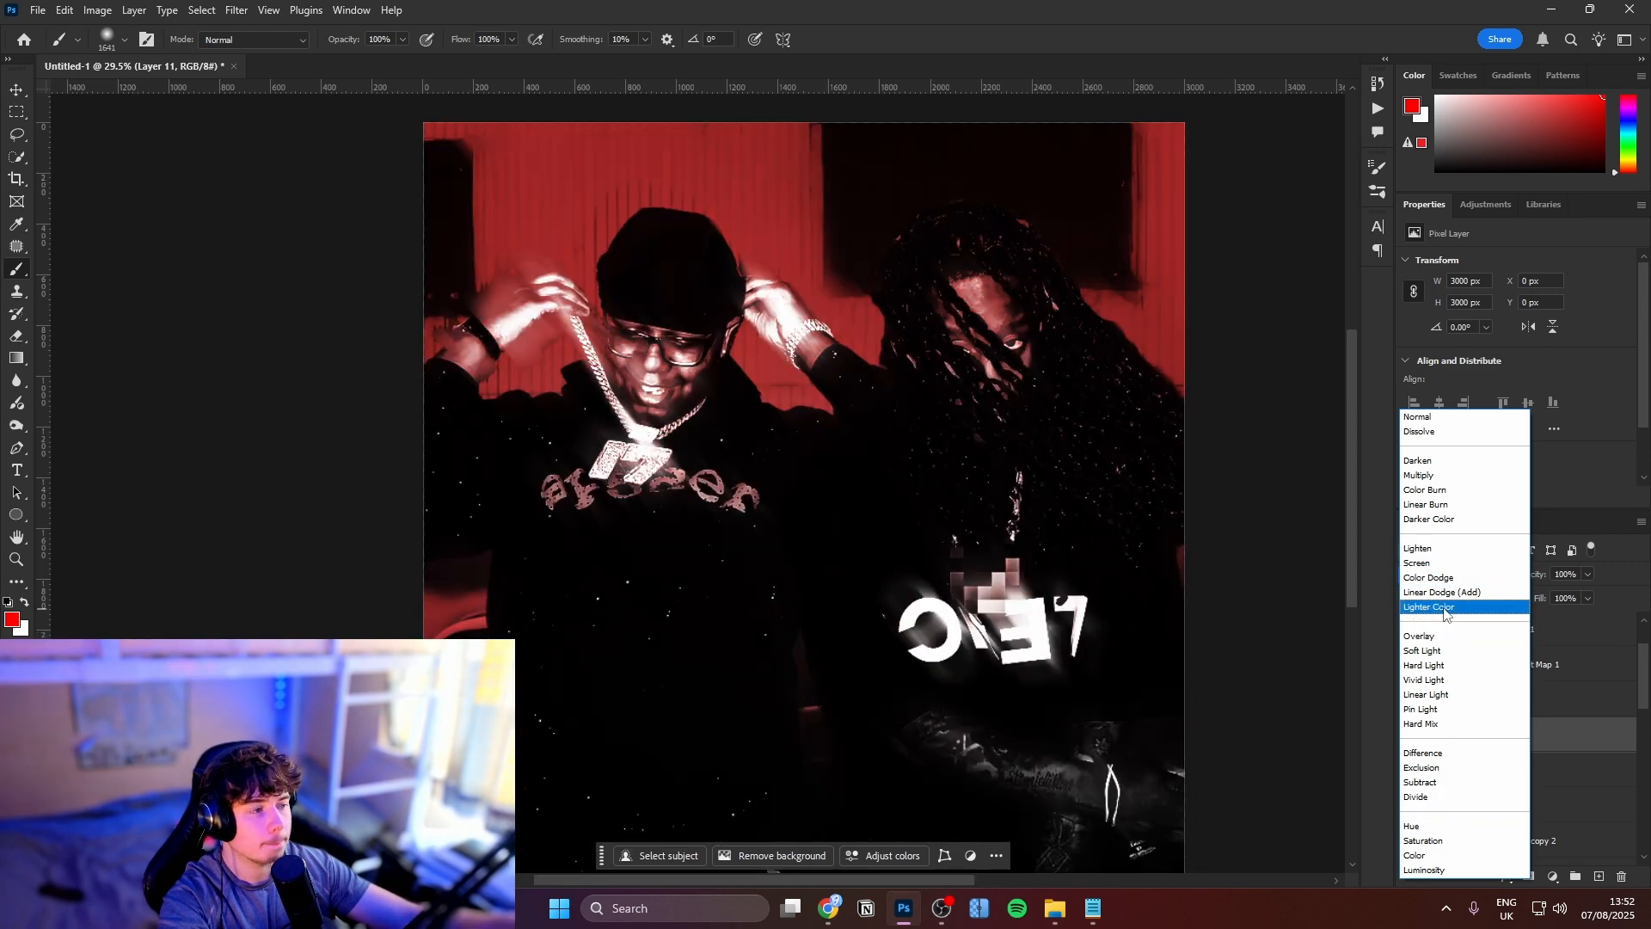
left_click(1453, 606)
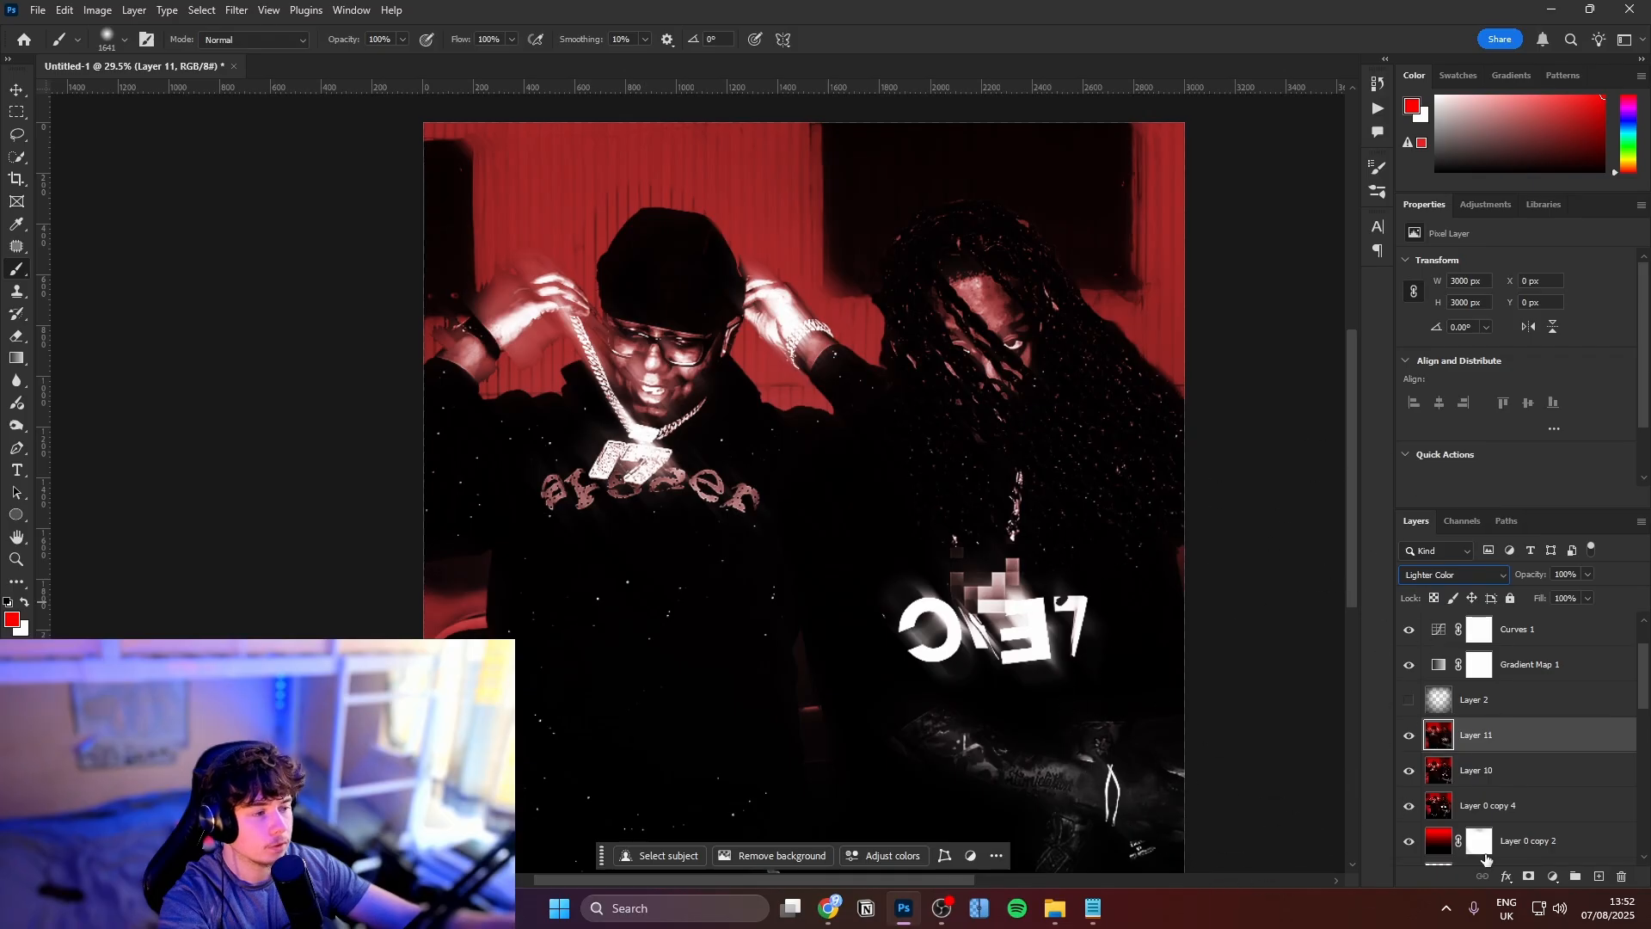
left_click(1528, 876)
Paint black on Layer 11's mask with a 564 px soft brush to remove the blur from both men's faces and the pendant
left_click_drag(939, 389, 809, 390)
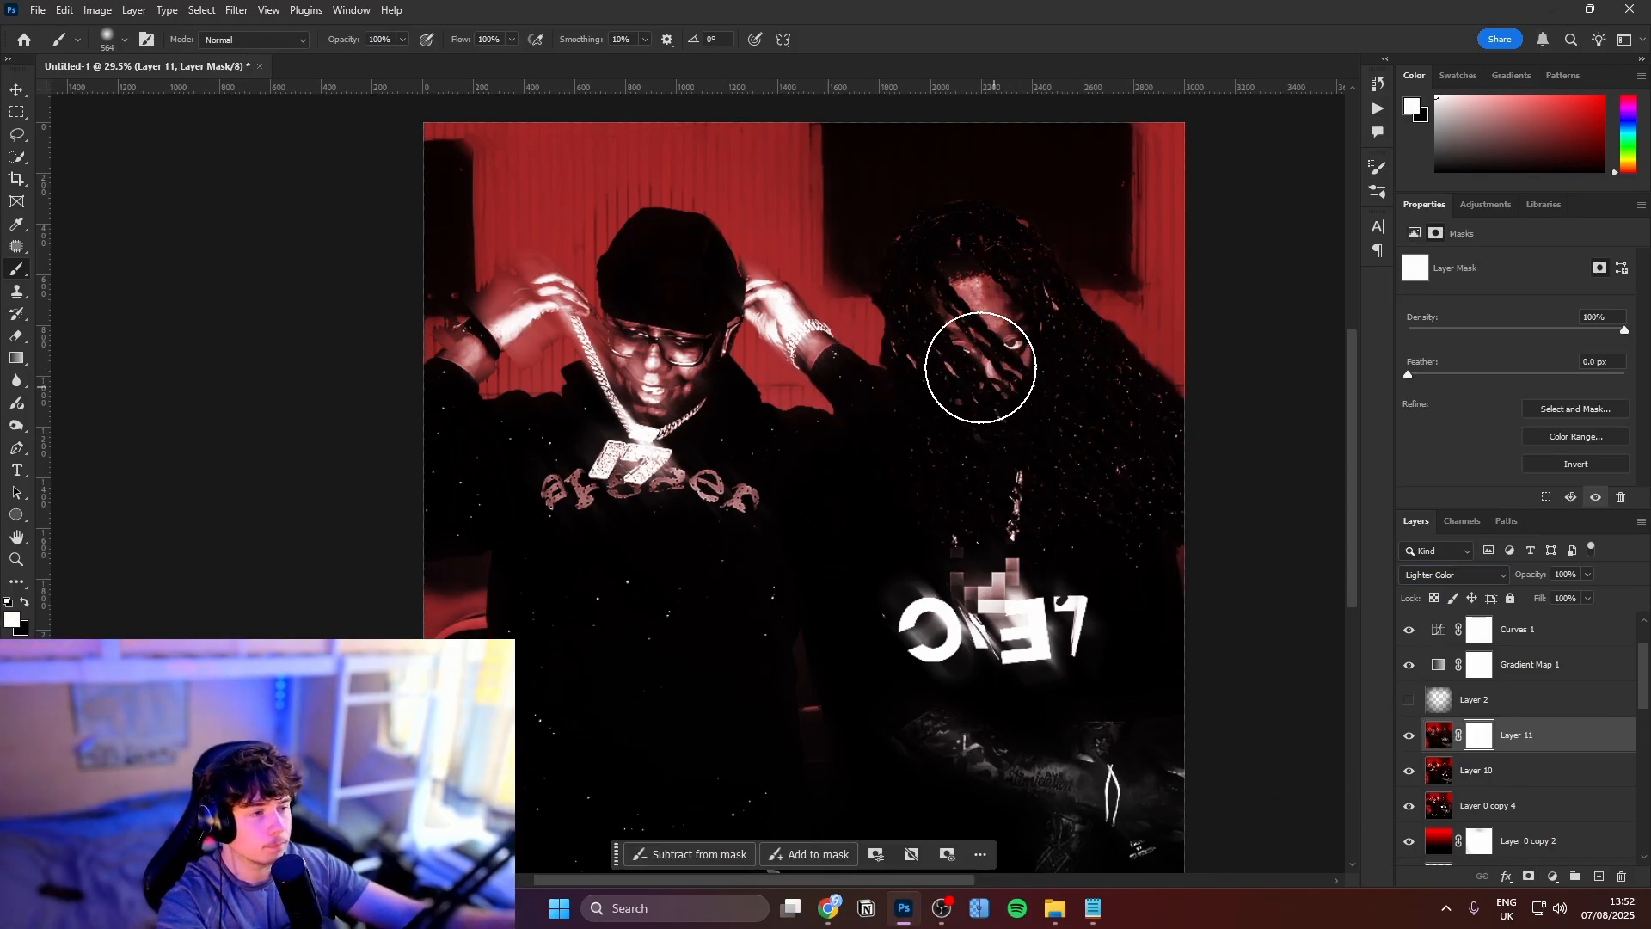
key("x")
left_click(983, 360)
left_click_drag(985, 361, 1013, 461)
mouse_move(674, 442)
left_mouse_down()
mouse_move(633, 379)
mouse_move(668, 391)
mouse_move(652, 357)
left_mouse_up()
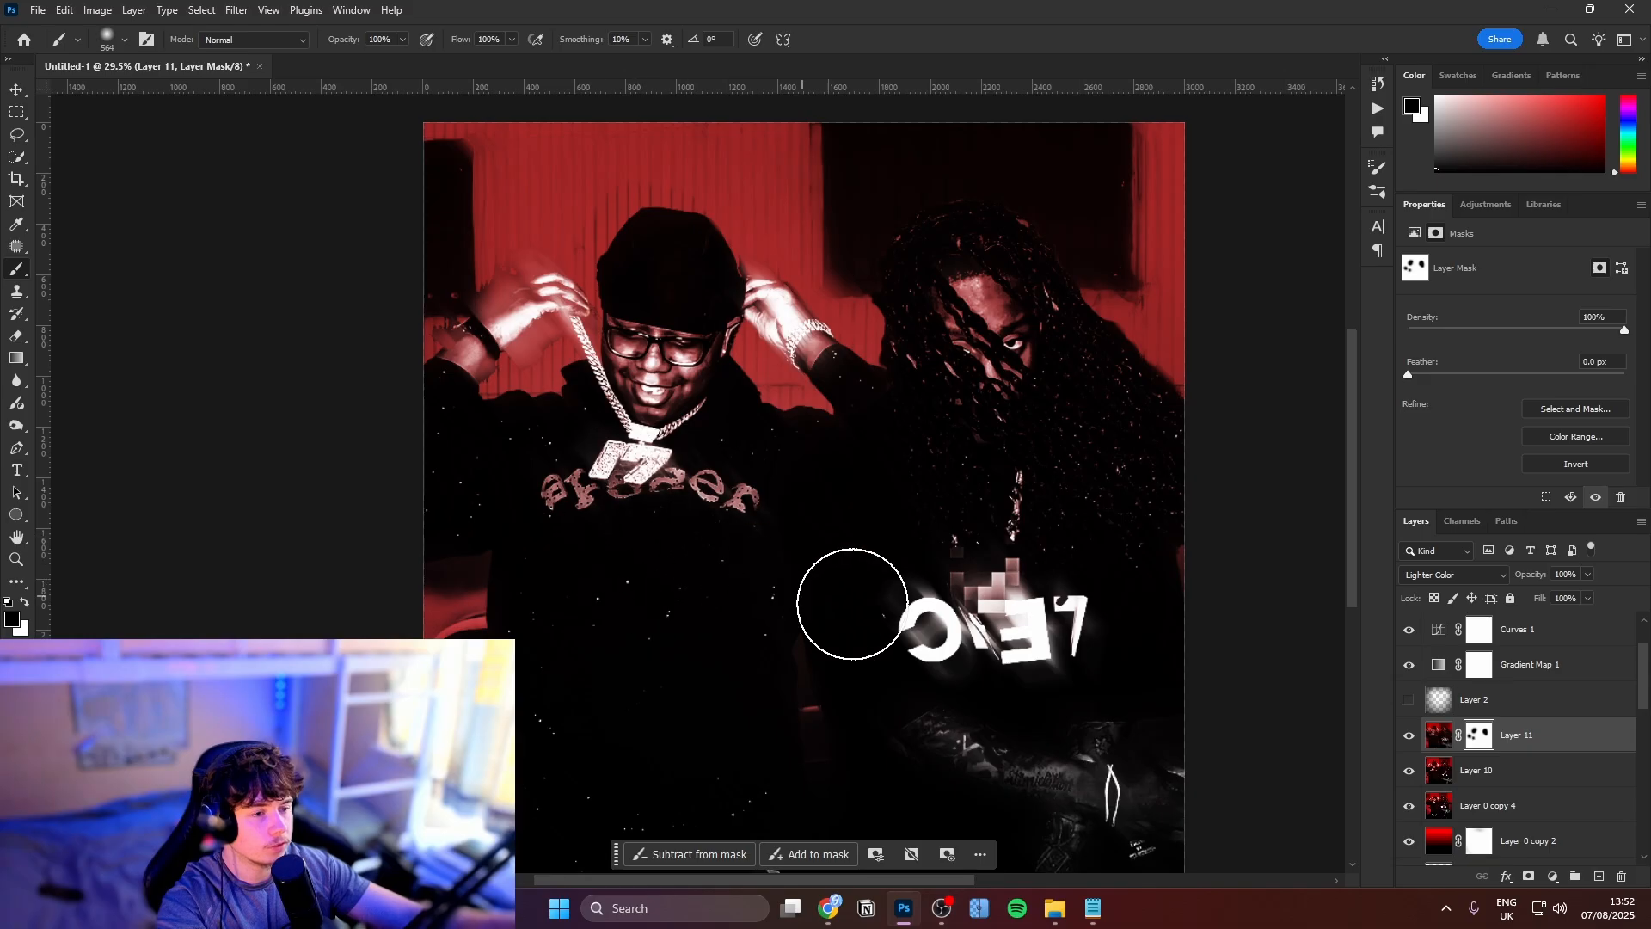
Paint black on Layer 11's mask over the shirt lettering of the man with long hair to remove the blur there
left_click_drag(979, 611, 913, 624)
left_click(940, 604)
left_click_drag(957, 461, 980, 497)
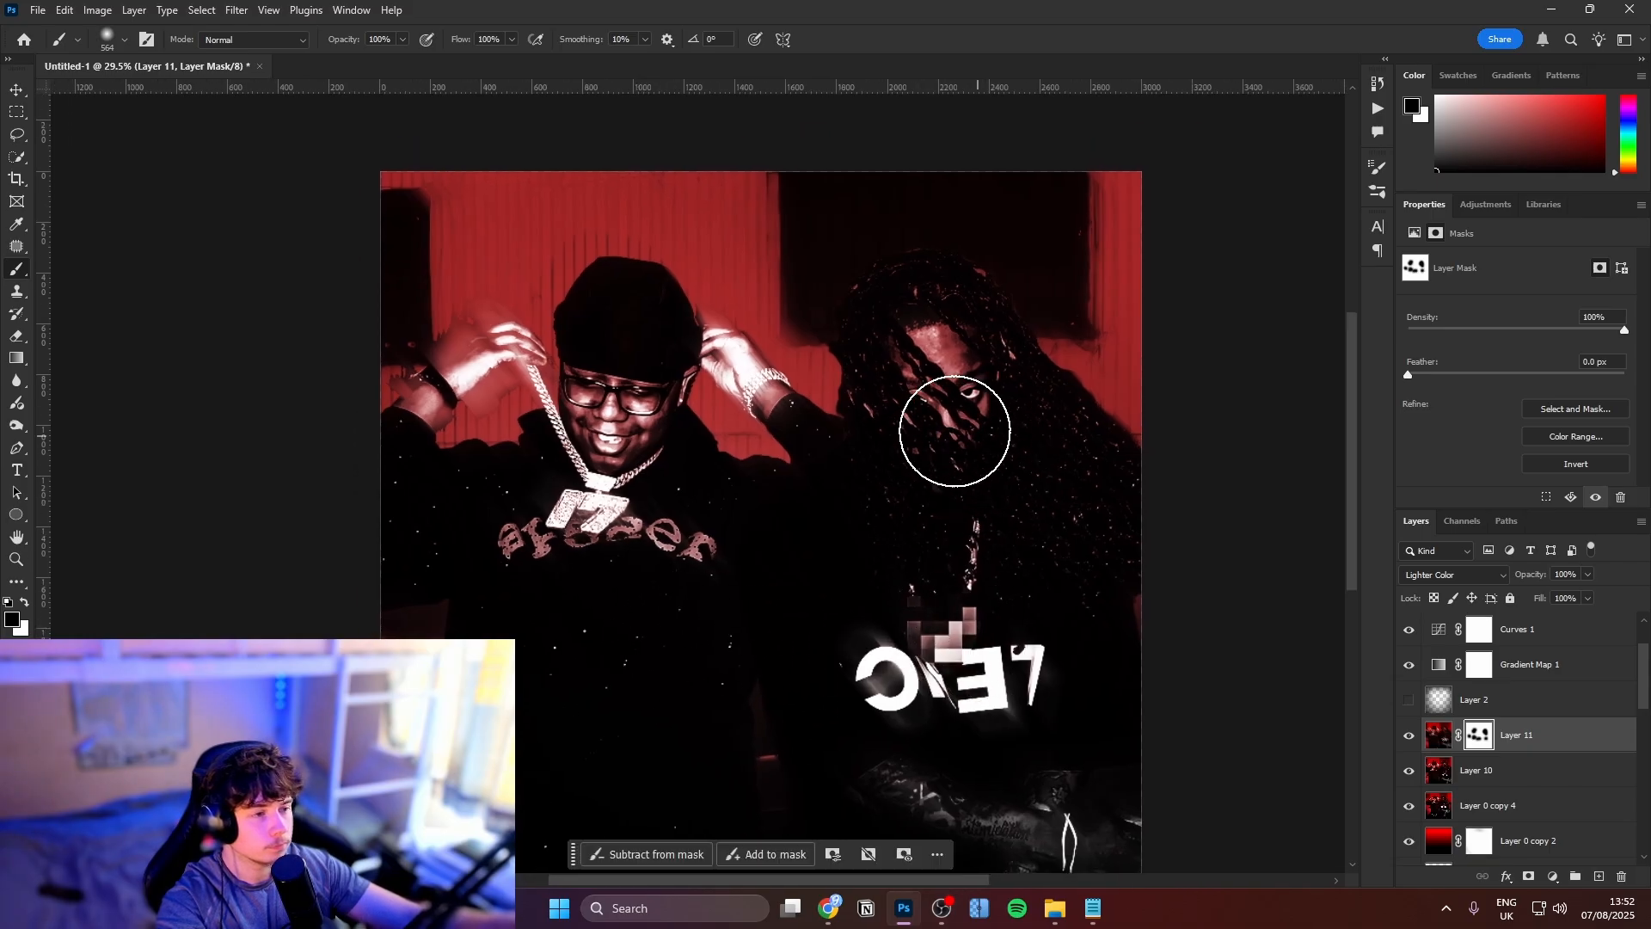
left_click_drag(1075, 478, 1105, 387)
Duplicate and merge Layers 10 and 11, and copy the canvas area of the merged result to a new layer
left_click(1493, 781, "shift")
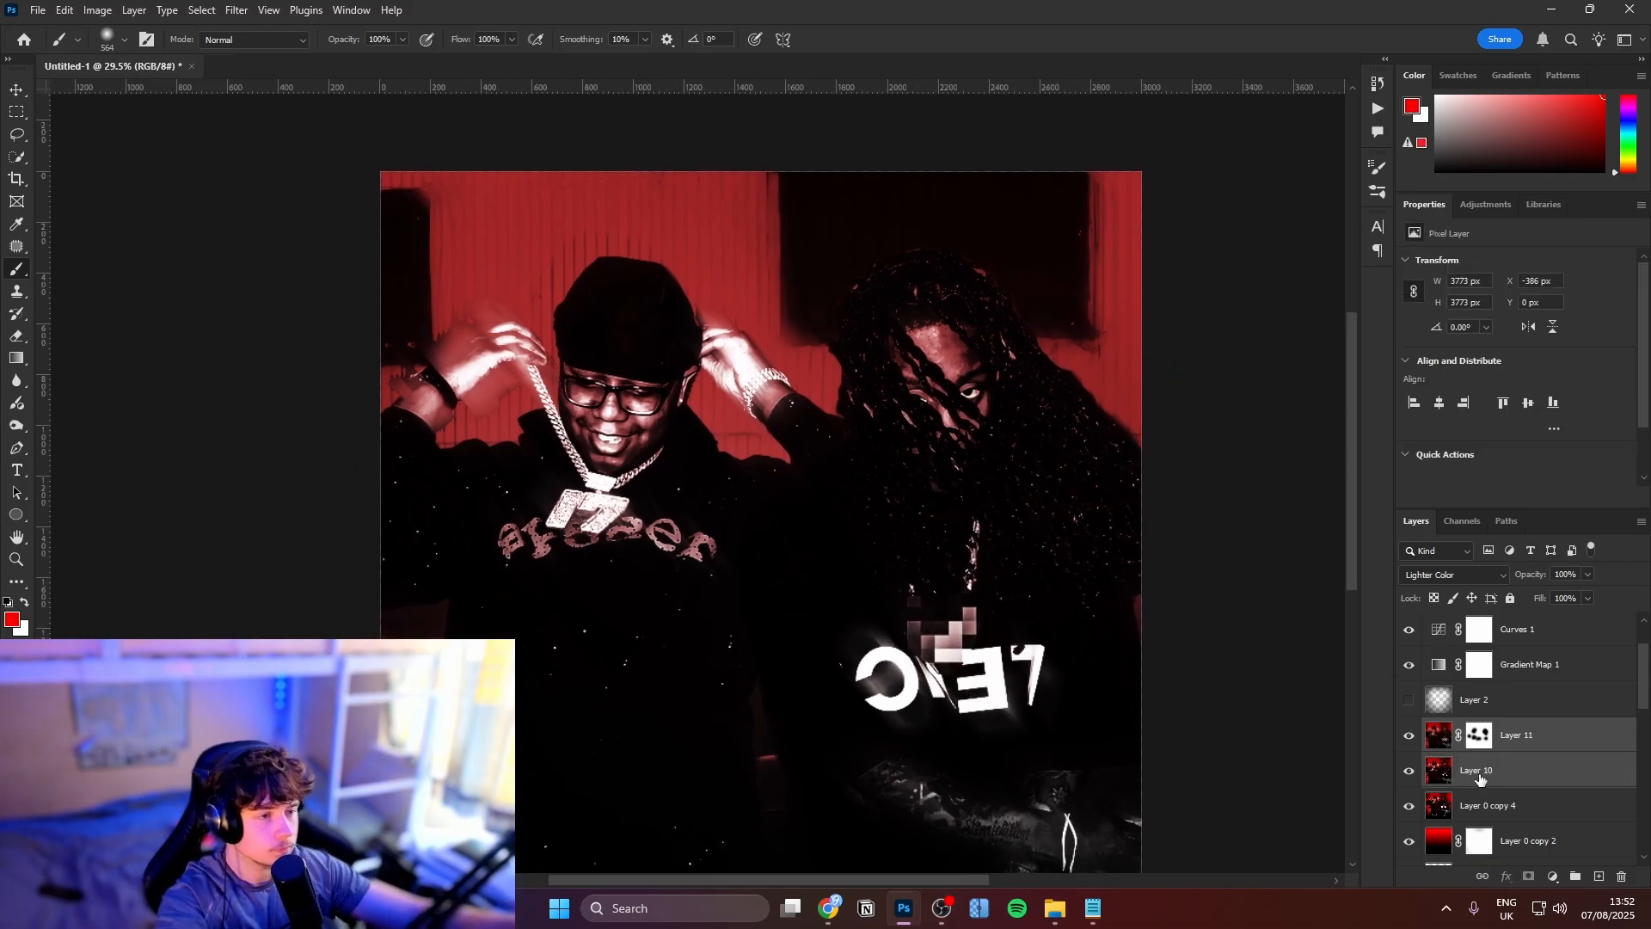
key("ctrl+j")
key("ctrl+e")
key("ctrl+a")
key("ctrl+c")
key("ctrl+v")
Flip Layer 12 horizontally, enlarge it to about 146% and tilt it by about 5°
key("ctrl+t")
right_click(923, 516)
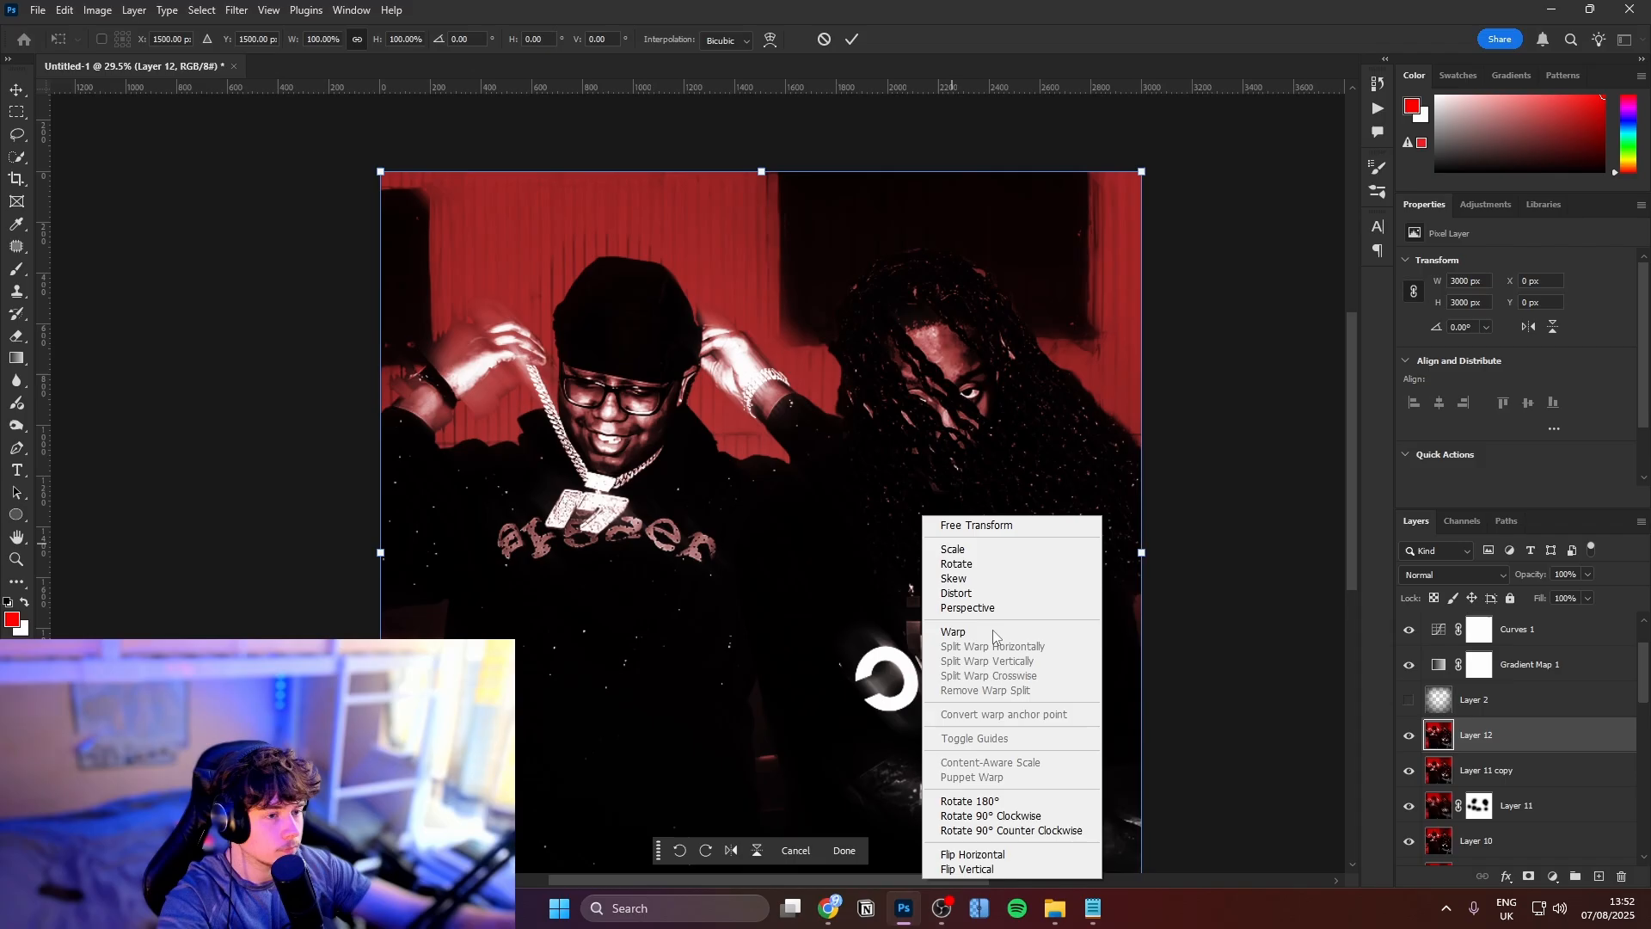
left_click(1049, 855)
mouse_move(1143, 554)
left_mouse_down()
mouse_move(1341, 544)
mouse_move(1210, 540)
mouse_move(1315, 519)
left_mouse_up()
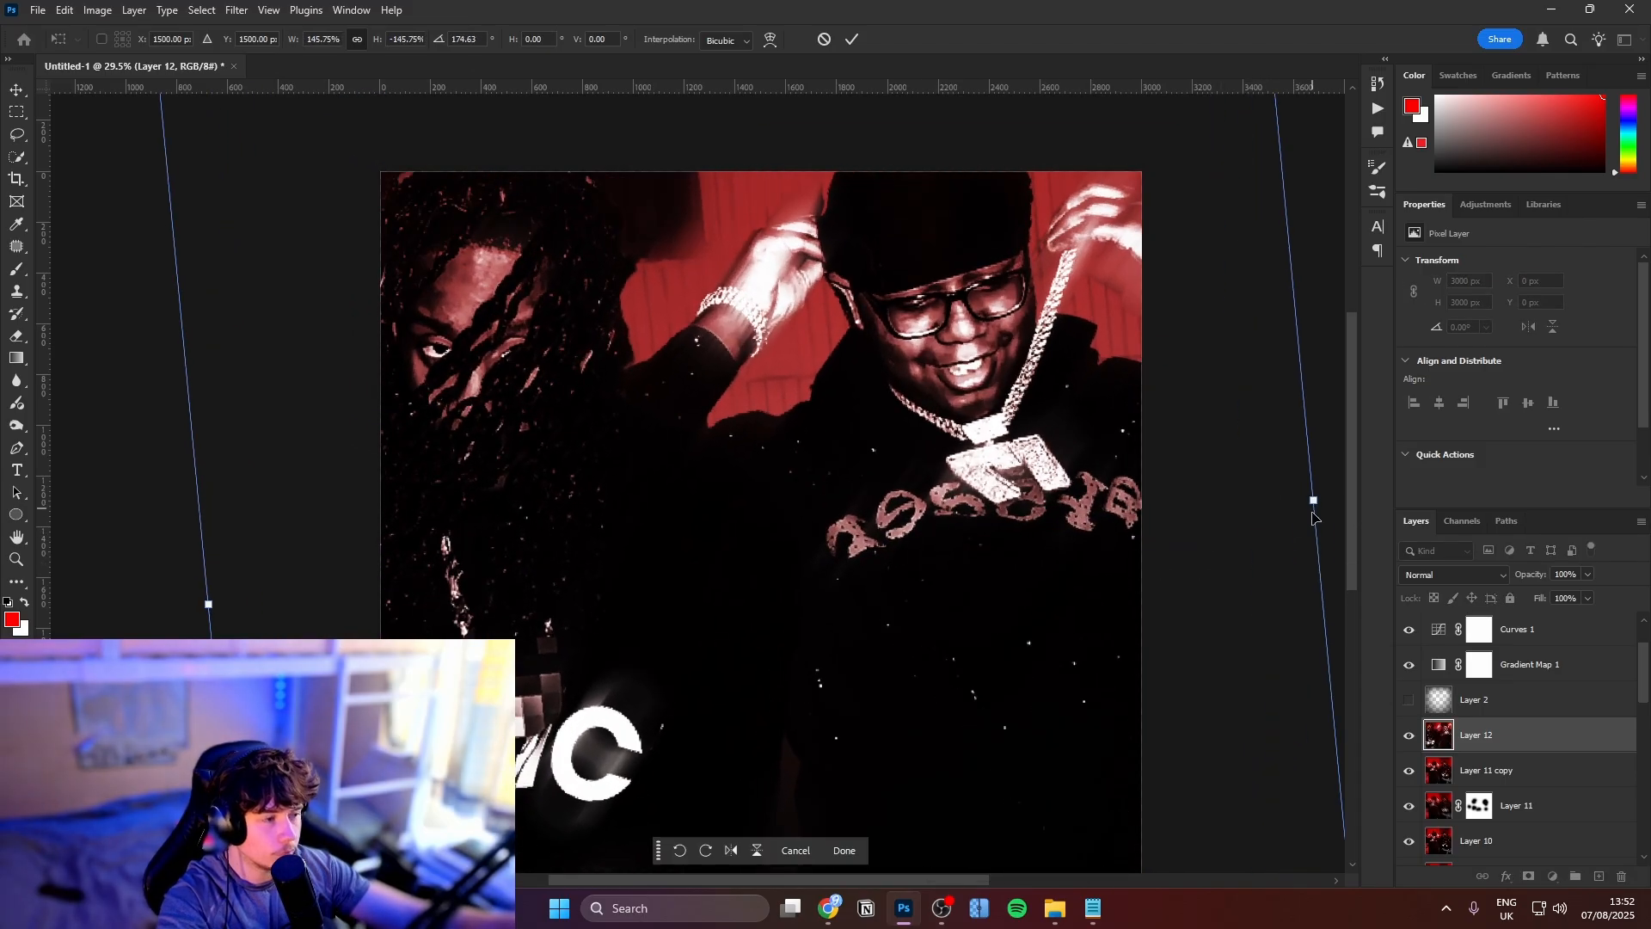
key("Return")
Set Layer 12's blend mode to Lighten and add a layer mask to it
left_click(1453, 574)
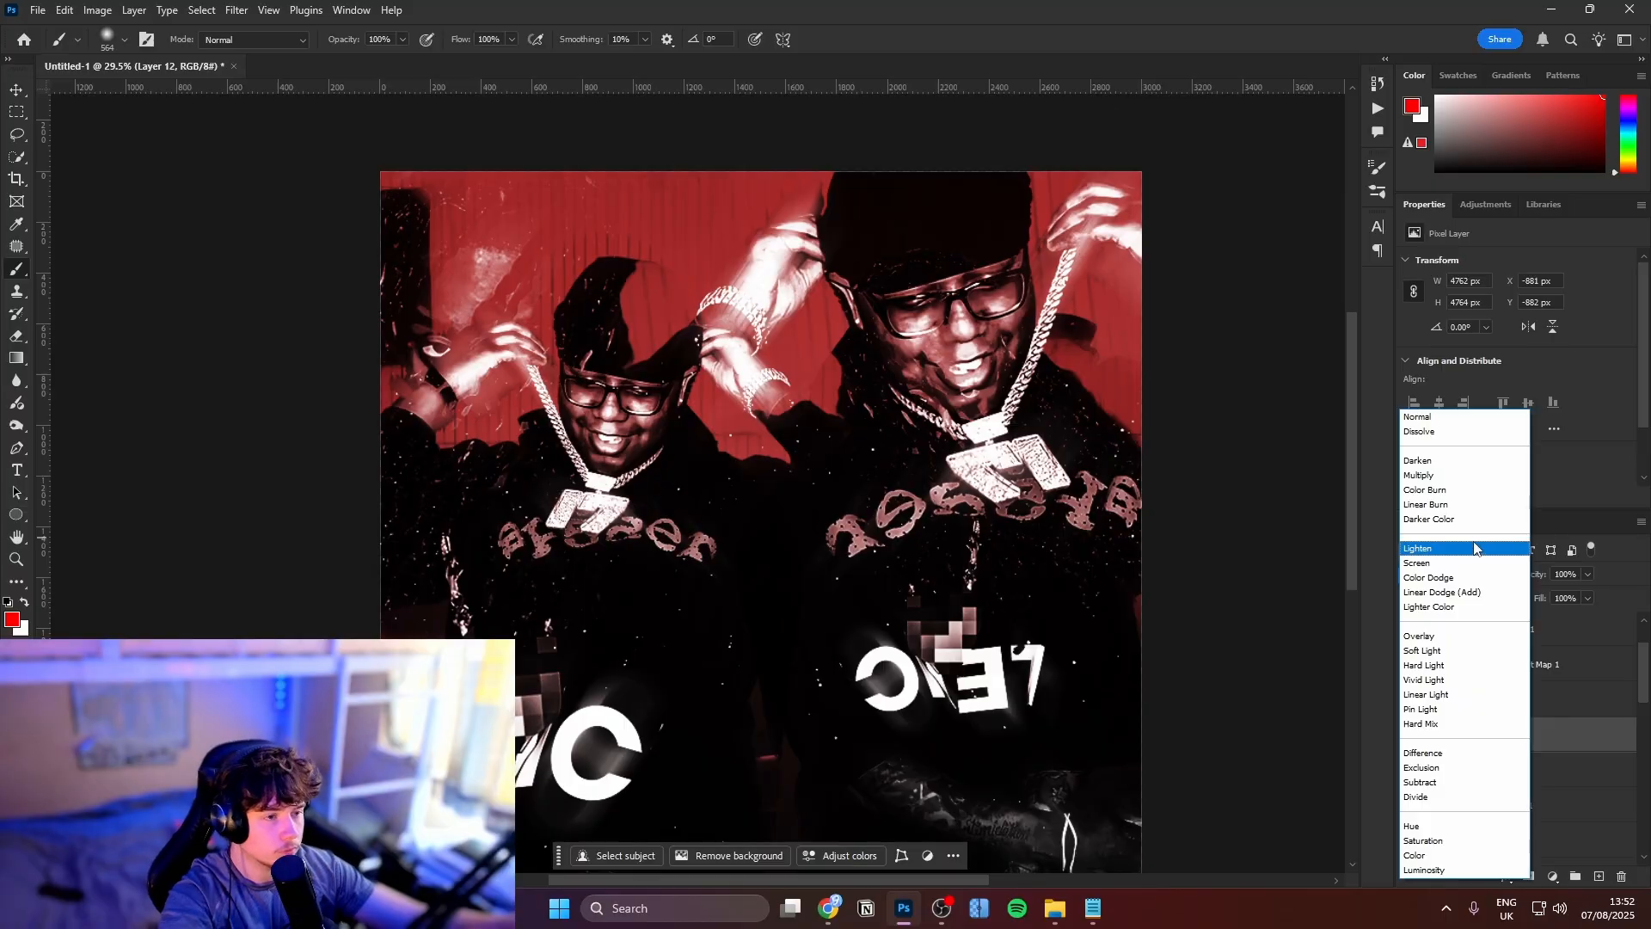
left_click(1476, 550)
left_click(1525, 877)
Paint Layer 12's mask with a 1371 px soft brush to hide the enlarged duplicate over both men, keeping faint traces near the edges
key("d")
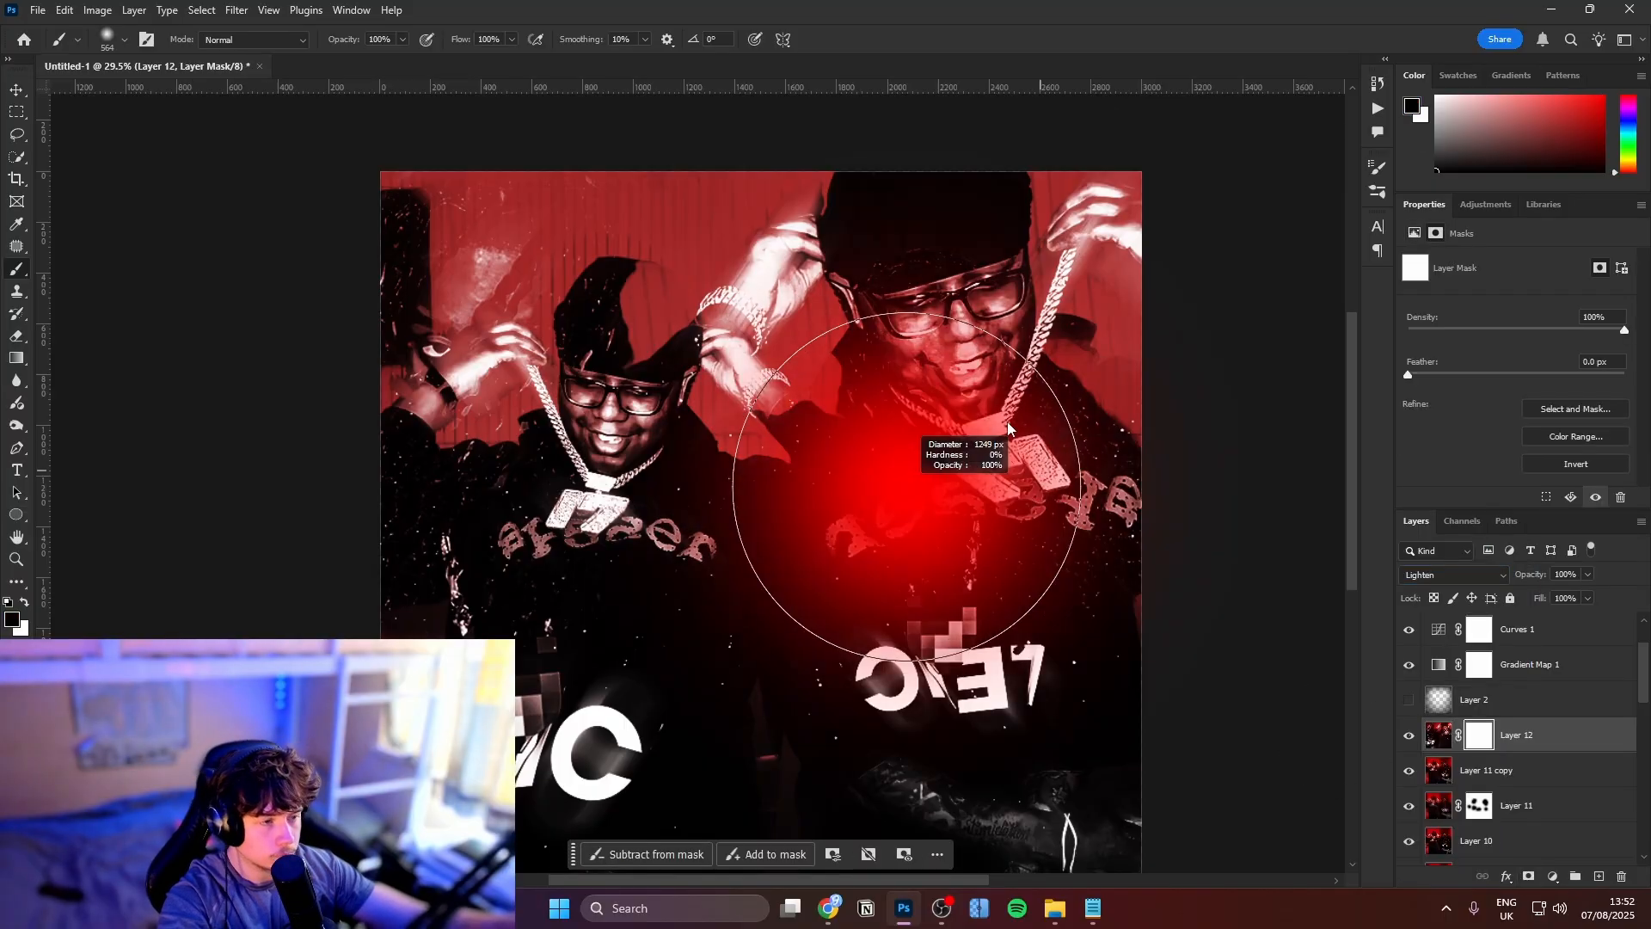
mouse_move(855, 468)
left_mouse_down()
mouse_move(903, 313)
mouse_move(995, 320)
mouse_move(795, 359)
mouse_move(468, 374)
left_mouse_up()
left_click_drag(742, 613, 768, 486)
mouse_move(577, 551)
left_mouse_down()
mouse_move(528, 671)
mouse_move(592, 638)
mouse_move(1156, 605)
mouse_move(1077, 678)
mouse_move(849, 406)
left_mouse_up()
key("x")
left_click_drag(484, 206, 437, 181)
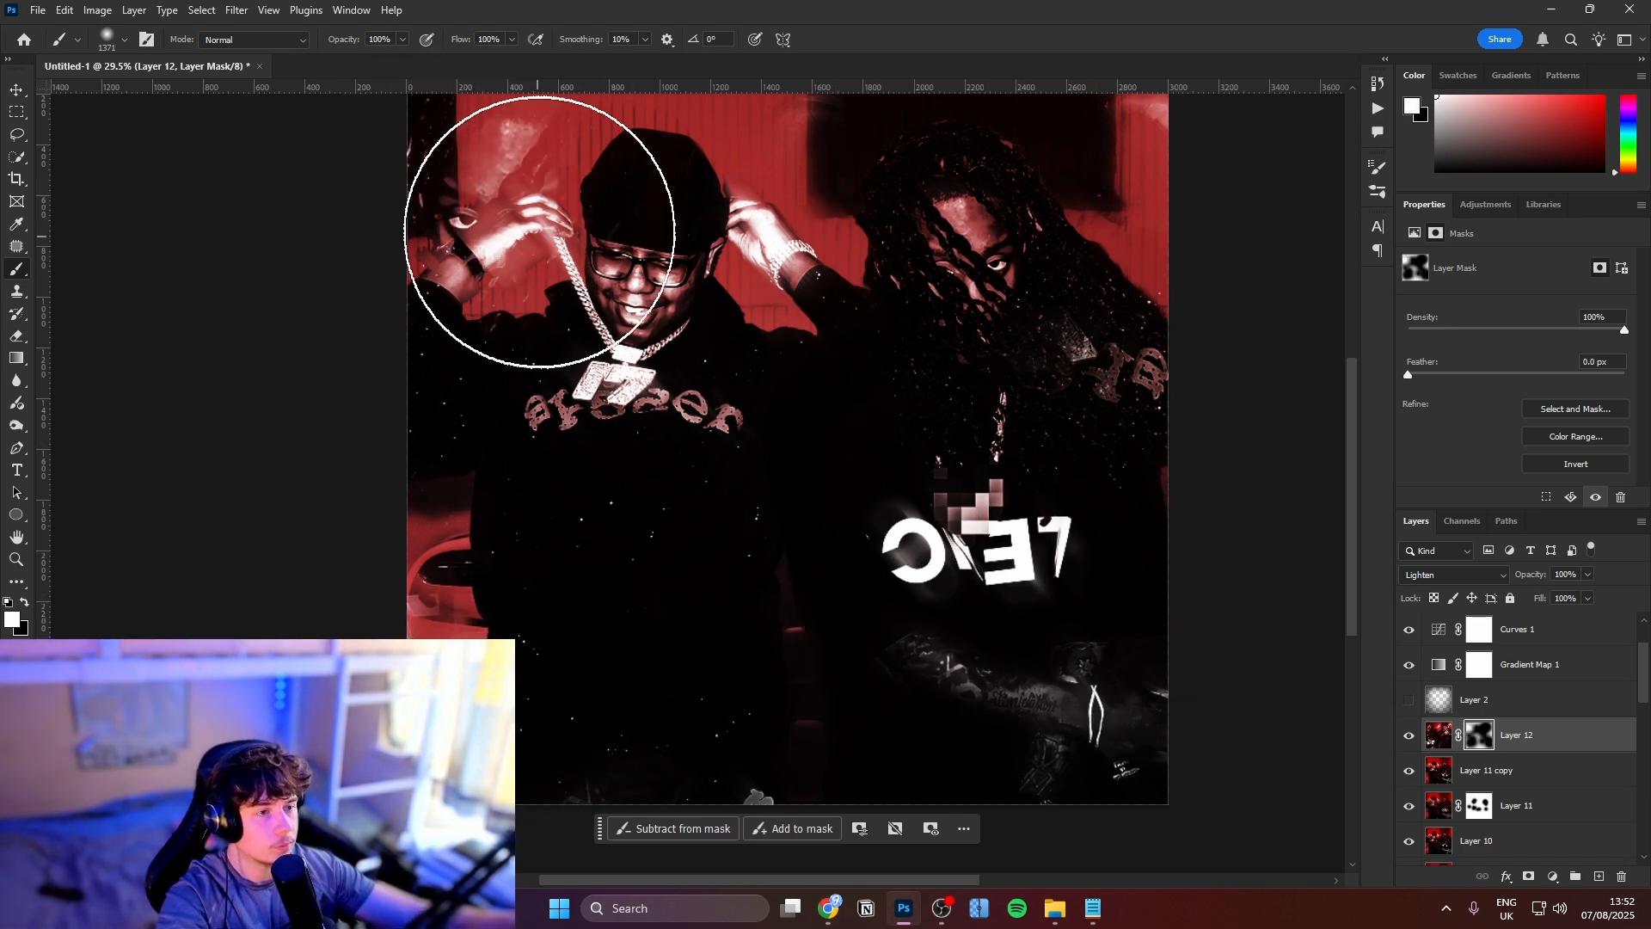
left_click_drag(541, 210, 530, 339)
key("x")
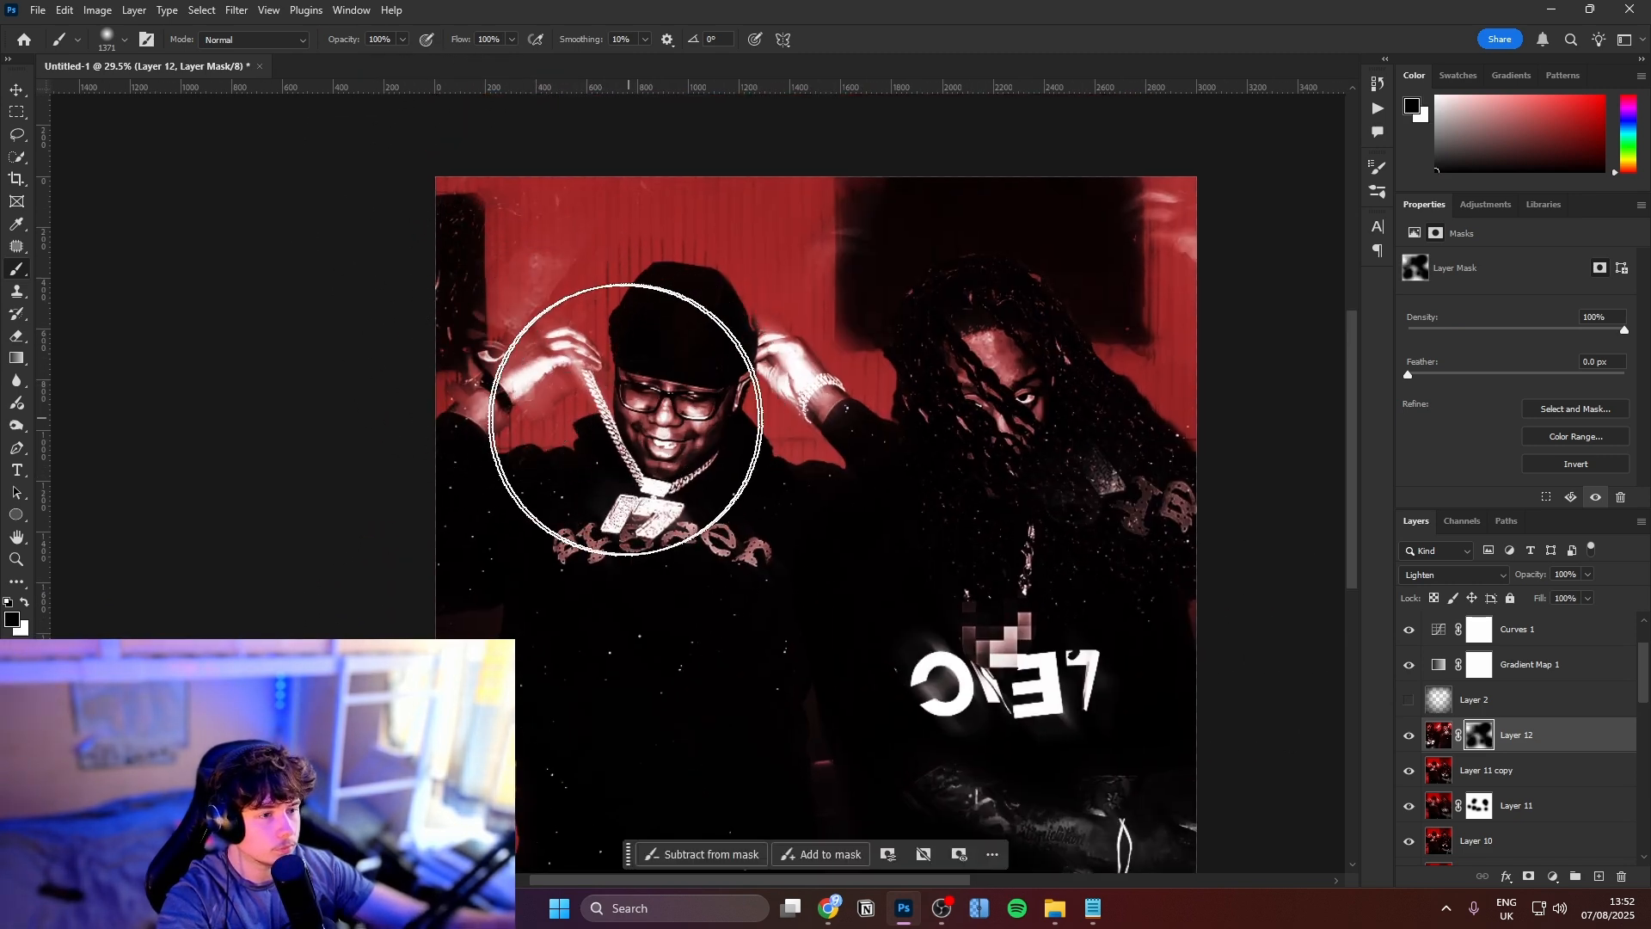
left_click_drag(1054, 442, 1124, 484)
key("ctrl+z")
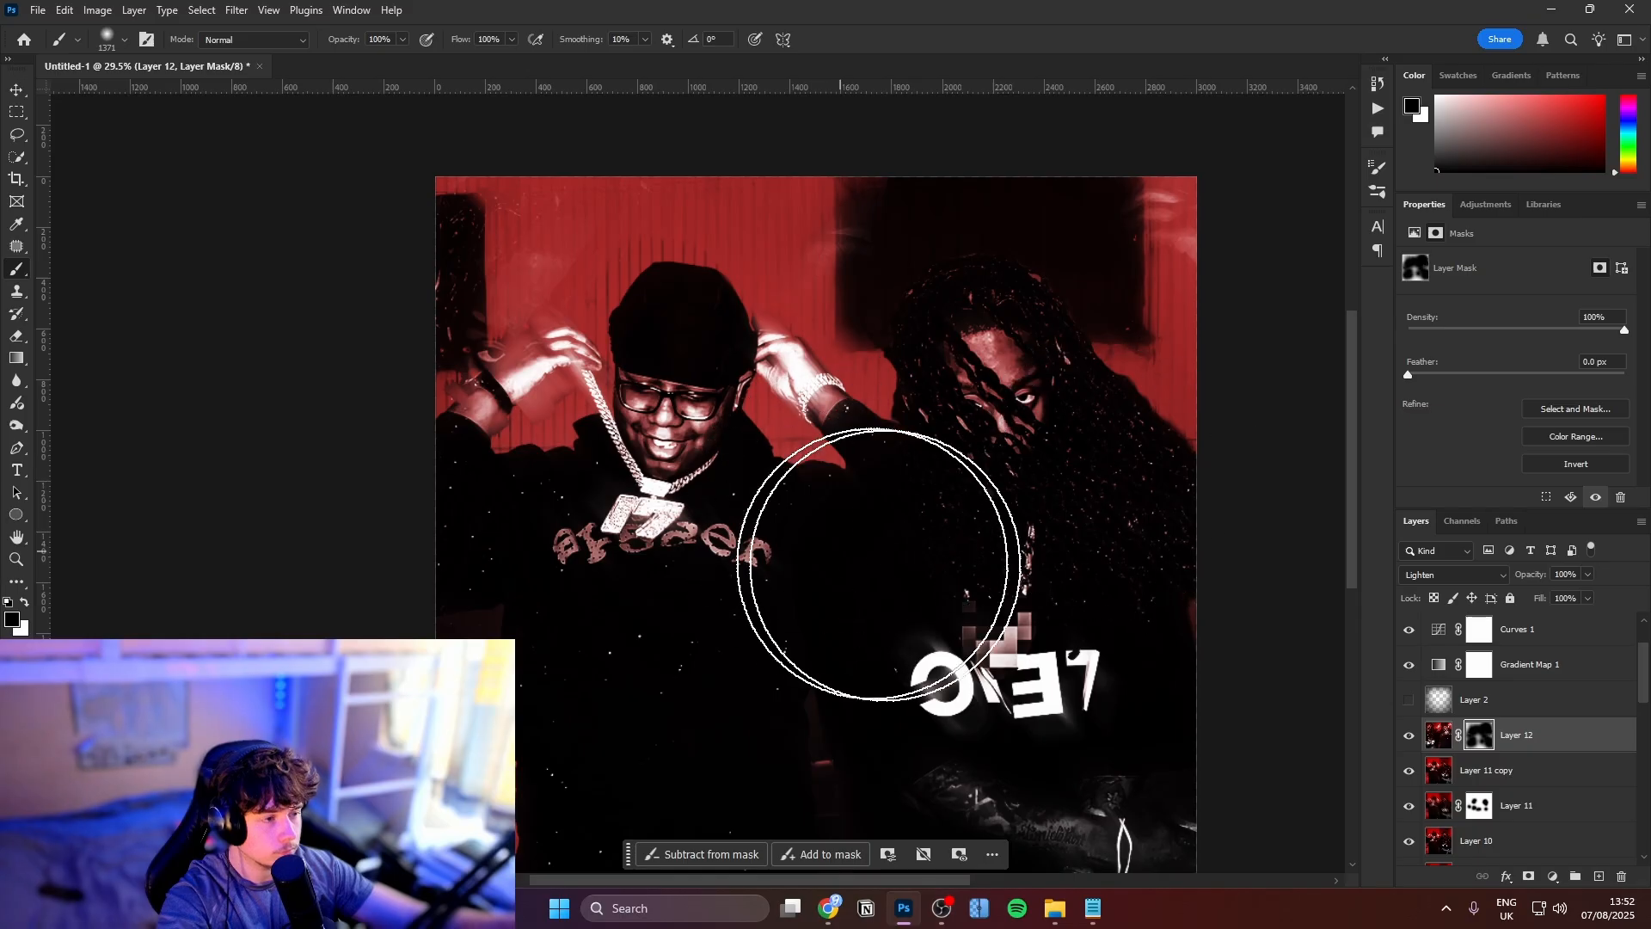
Duplicate and merge Layer 12 with Layer 11 copy, and copy the canvas area of the result to a new layer
left_click(1519, 784)
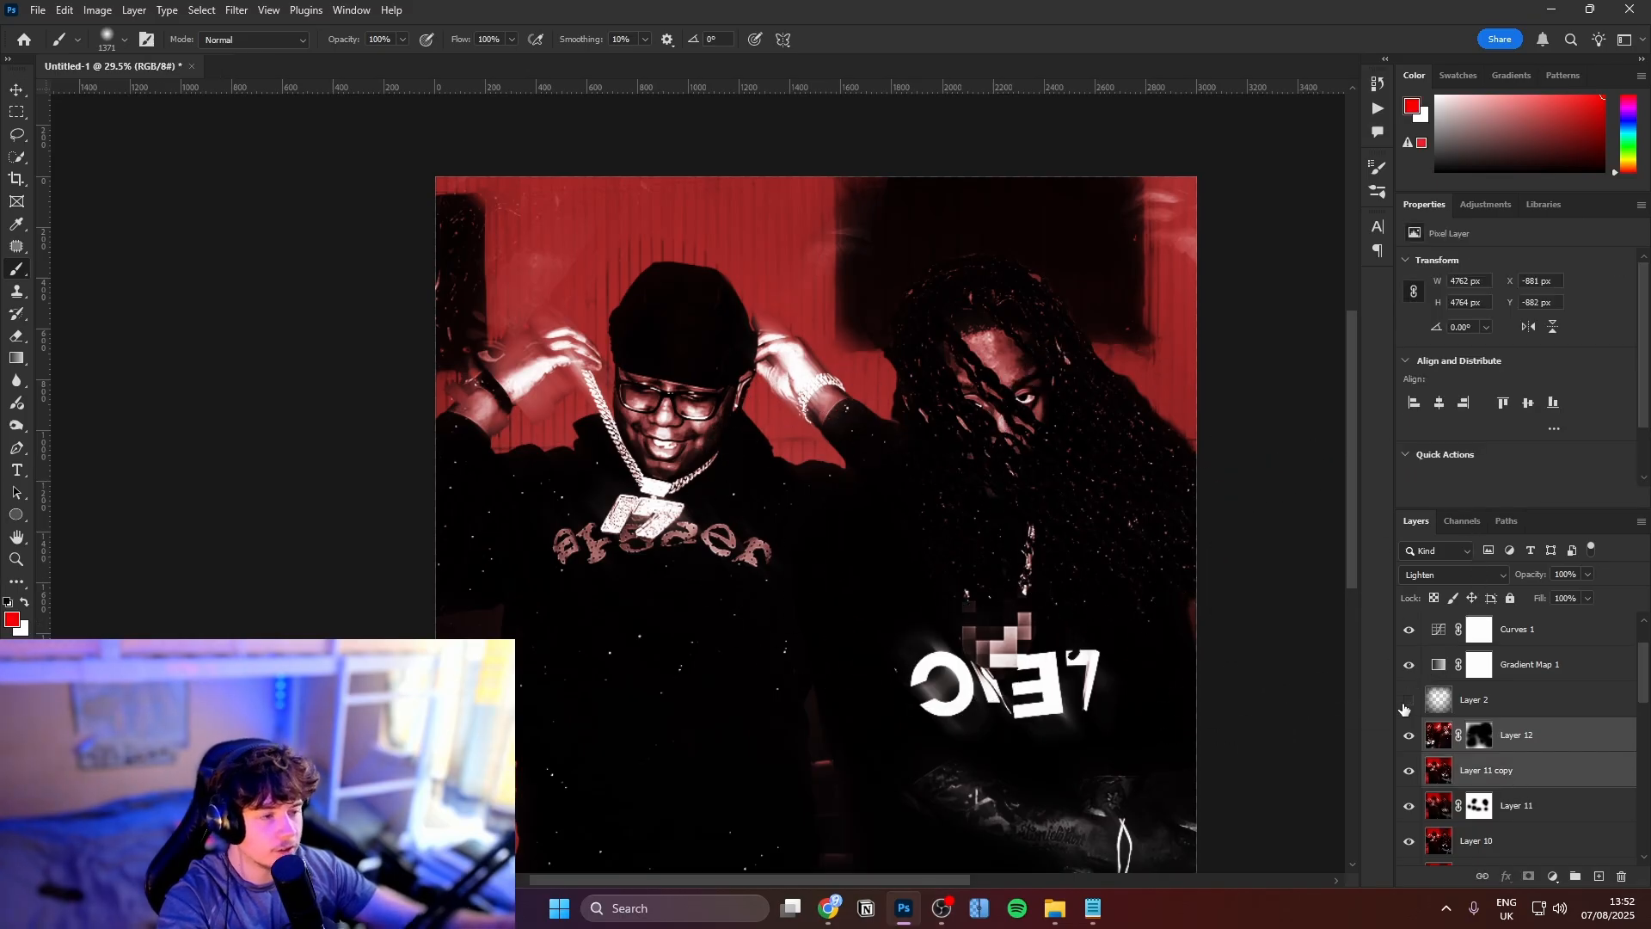
key("ctrl+e")
key("ctrl+a")
key("ctrl+j")
Enlarge Layer 13 to 105.74% and rotate it by 2.01°
key("ctrl+t")
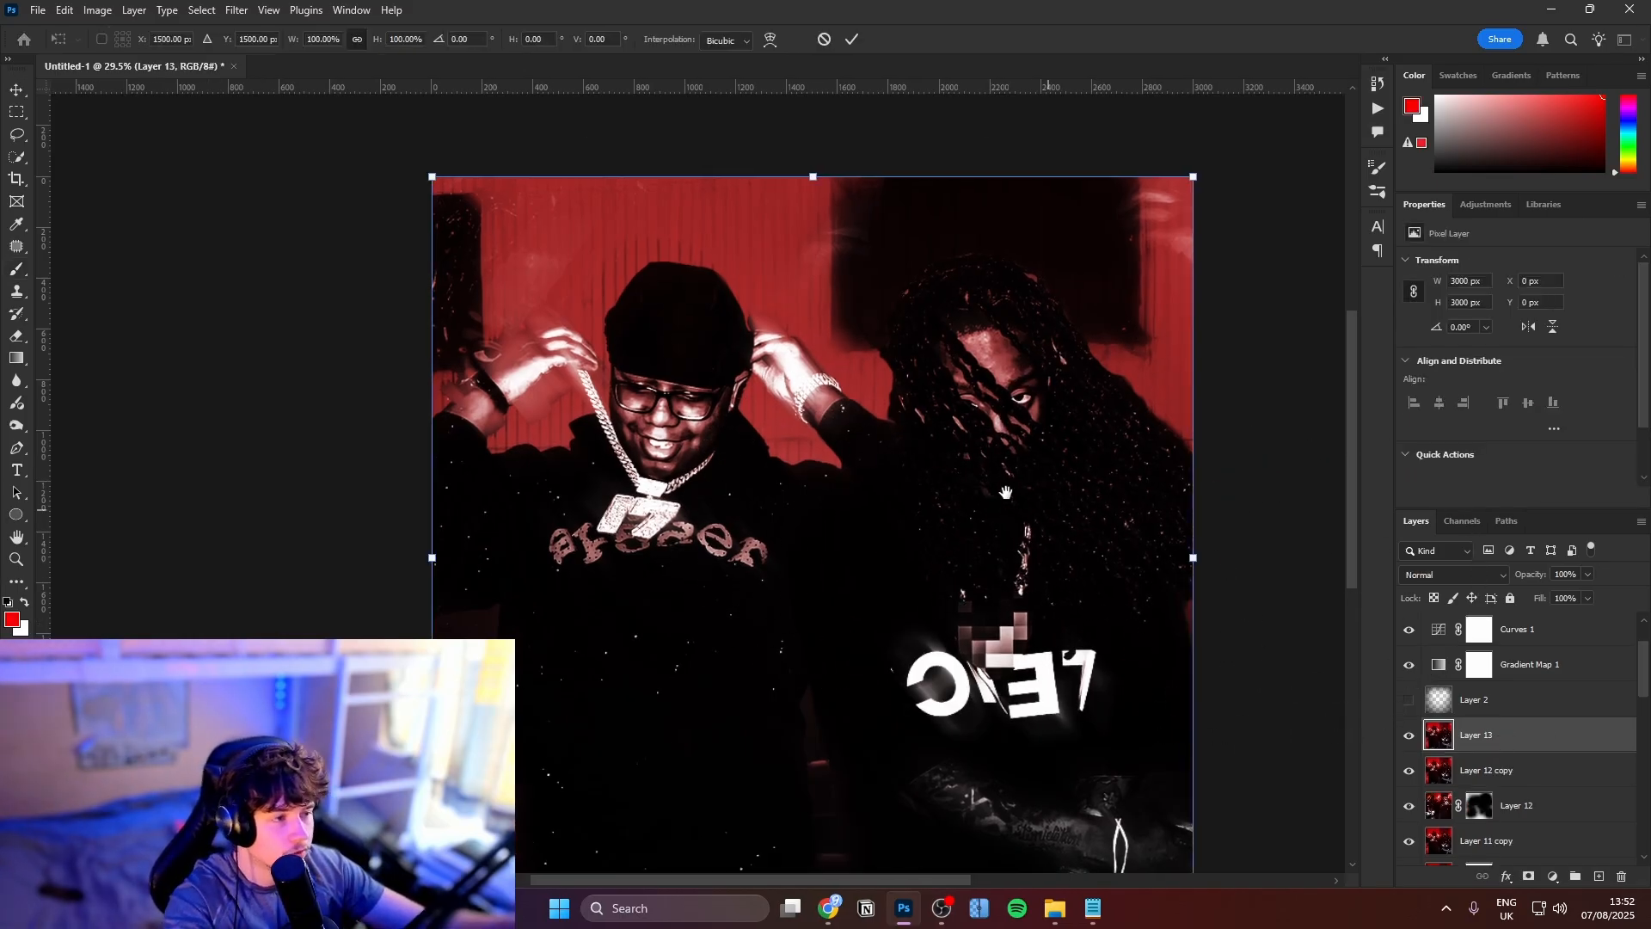
left_click_drag(1023, 499, 904, 439)
left_click_drag(315, 500, 292, 494)
mouse_move(230, 478)
left_mouse_down()
mouse_move(229, 448)
mouse_move(230, 462)
left_mouse_up()
left_click_drag(1085, 512, 1109, 513)
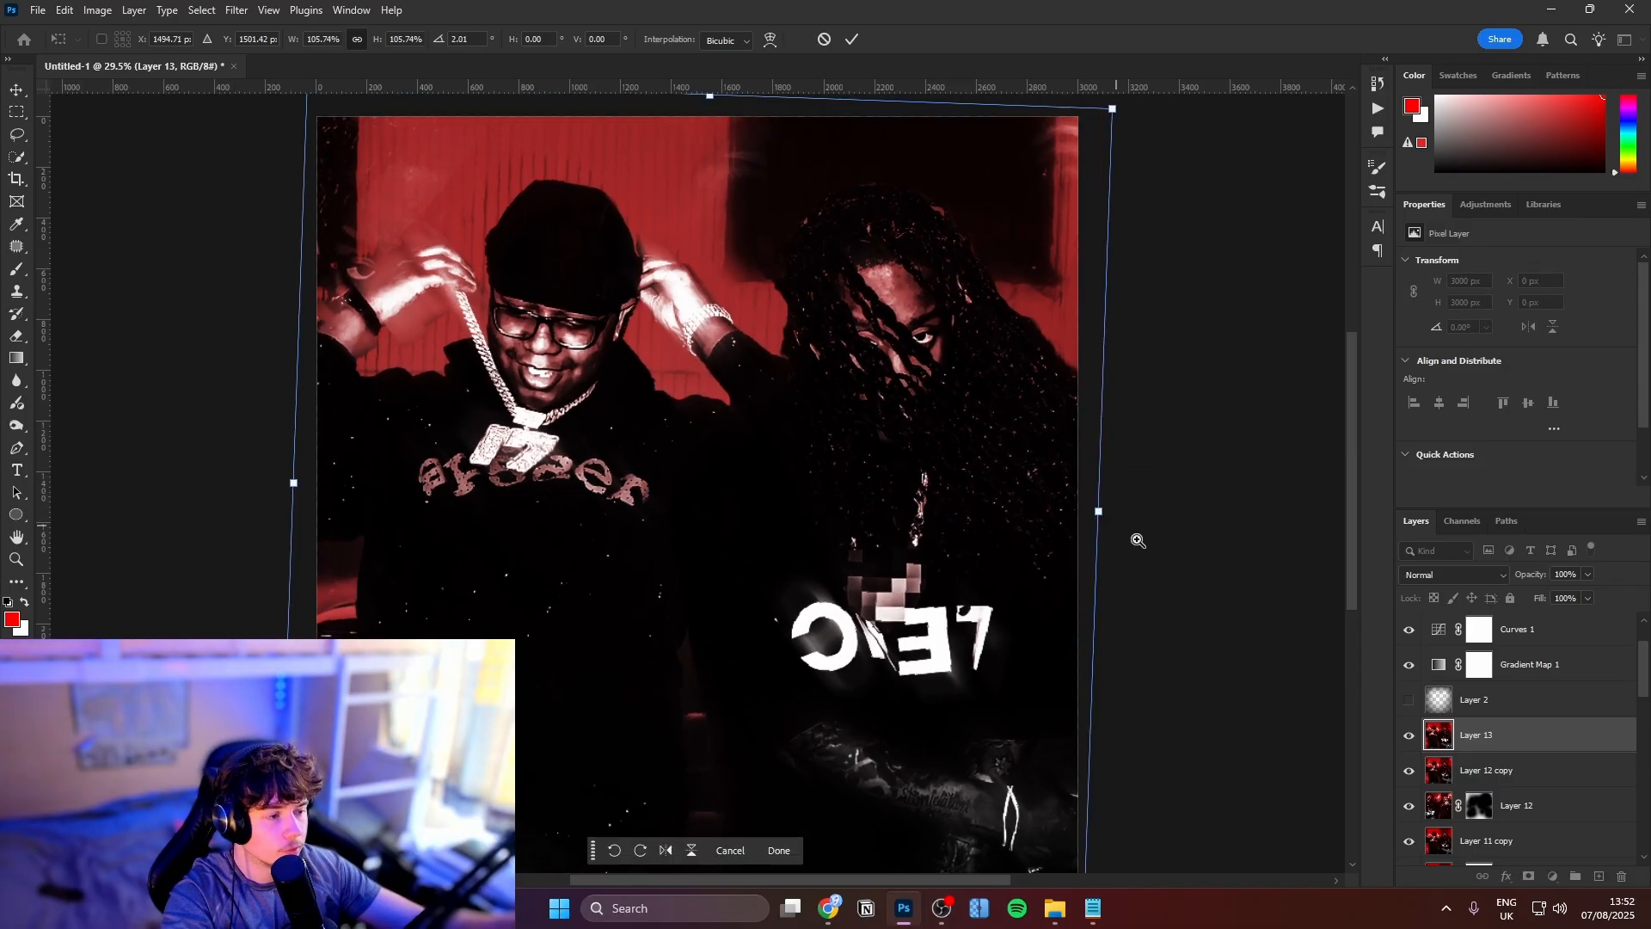
scroll(1127, 531, "down", 3)
scroll(1020, 483, "up", 2)
key("Return")
key("b")
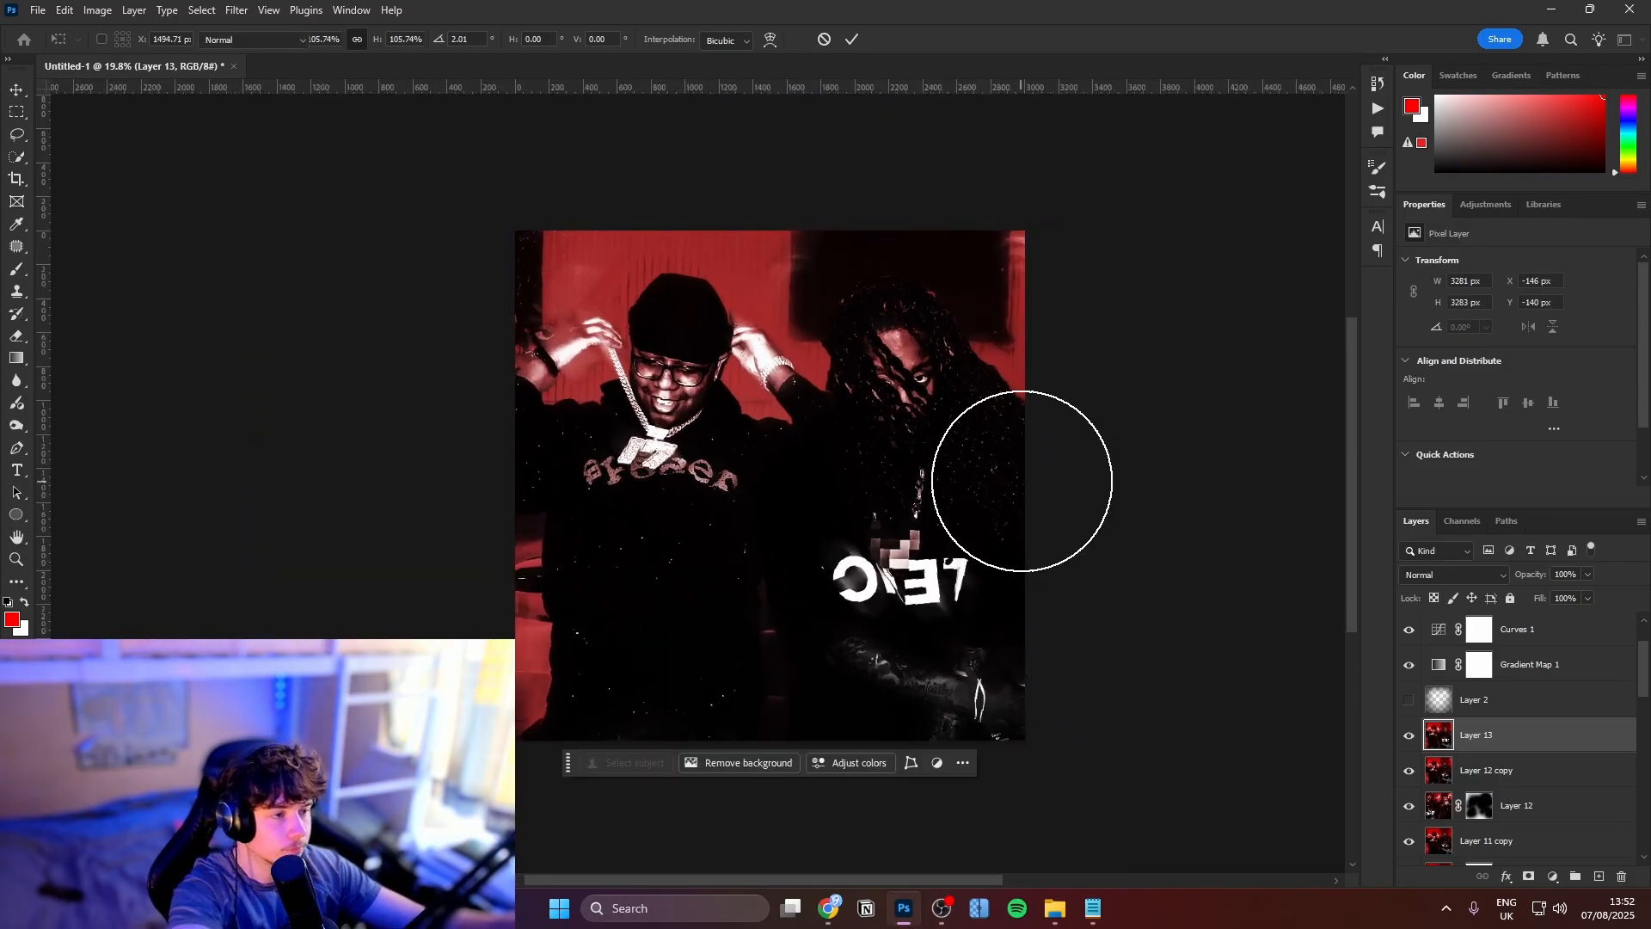
Raise the Black & White 2 adjustment's fill to 100% and move it below Gradient Map 1
scroll(971, 394, "up", 3)
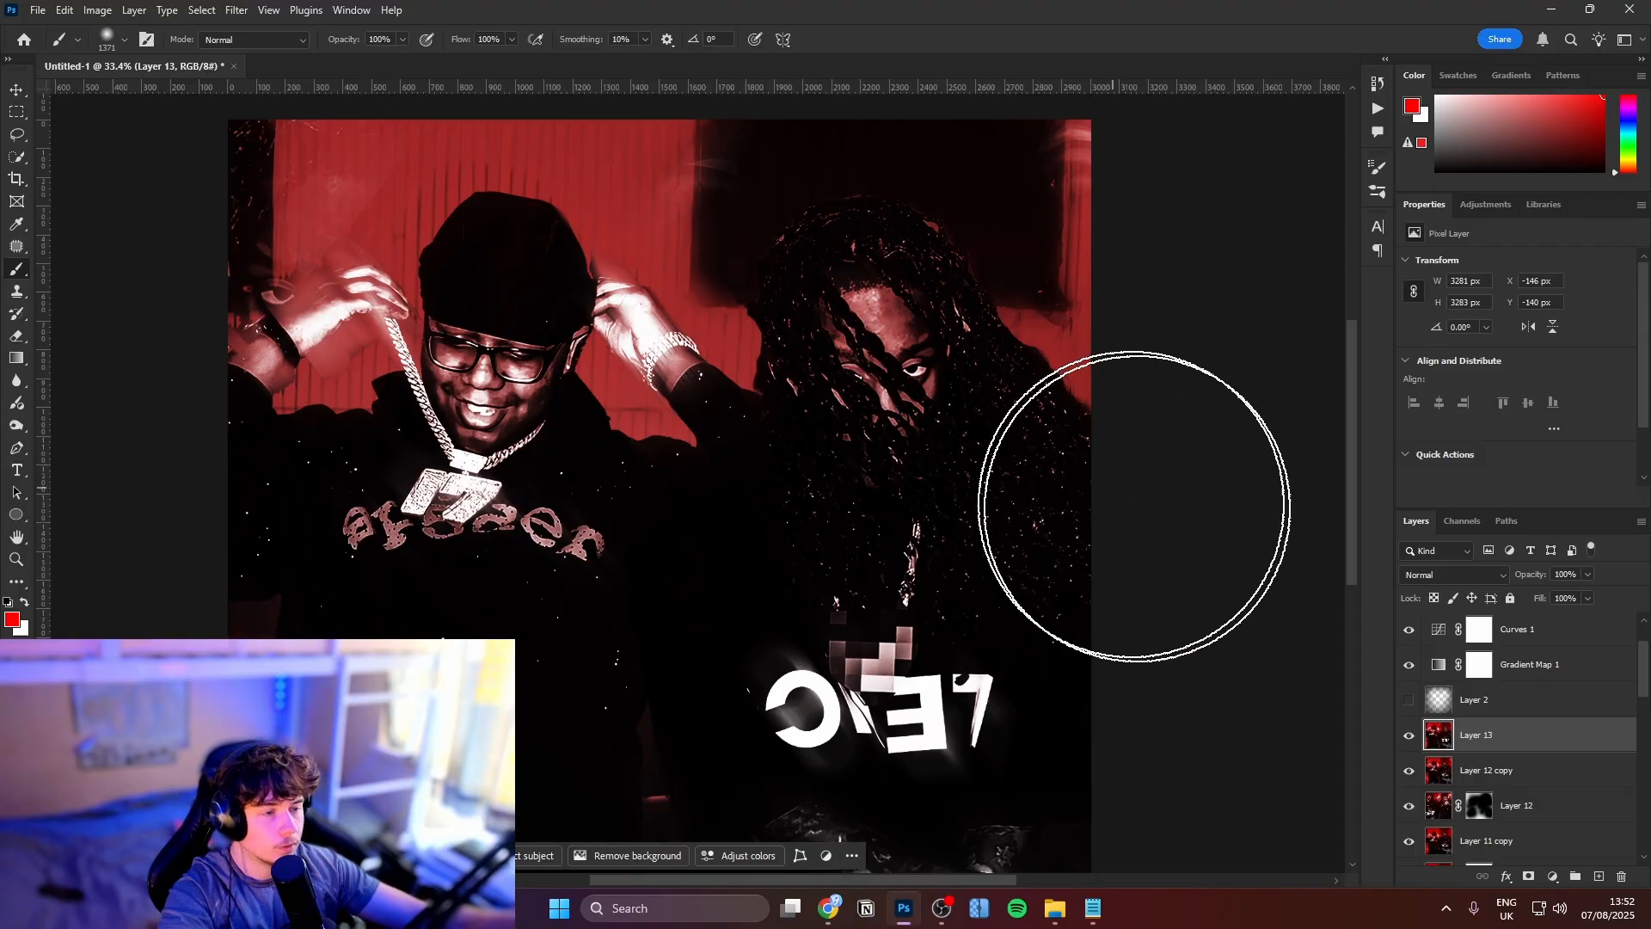
scroll(1561, 756, "up", 2)
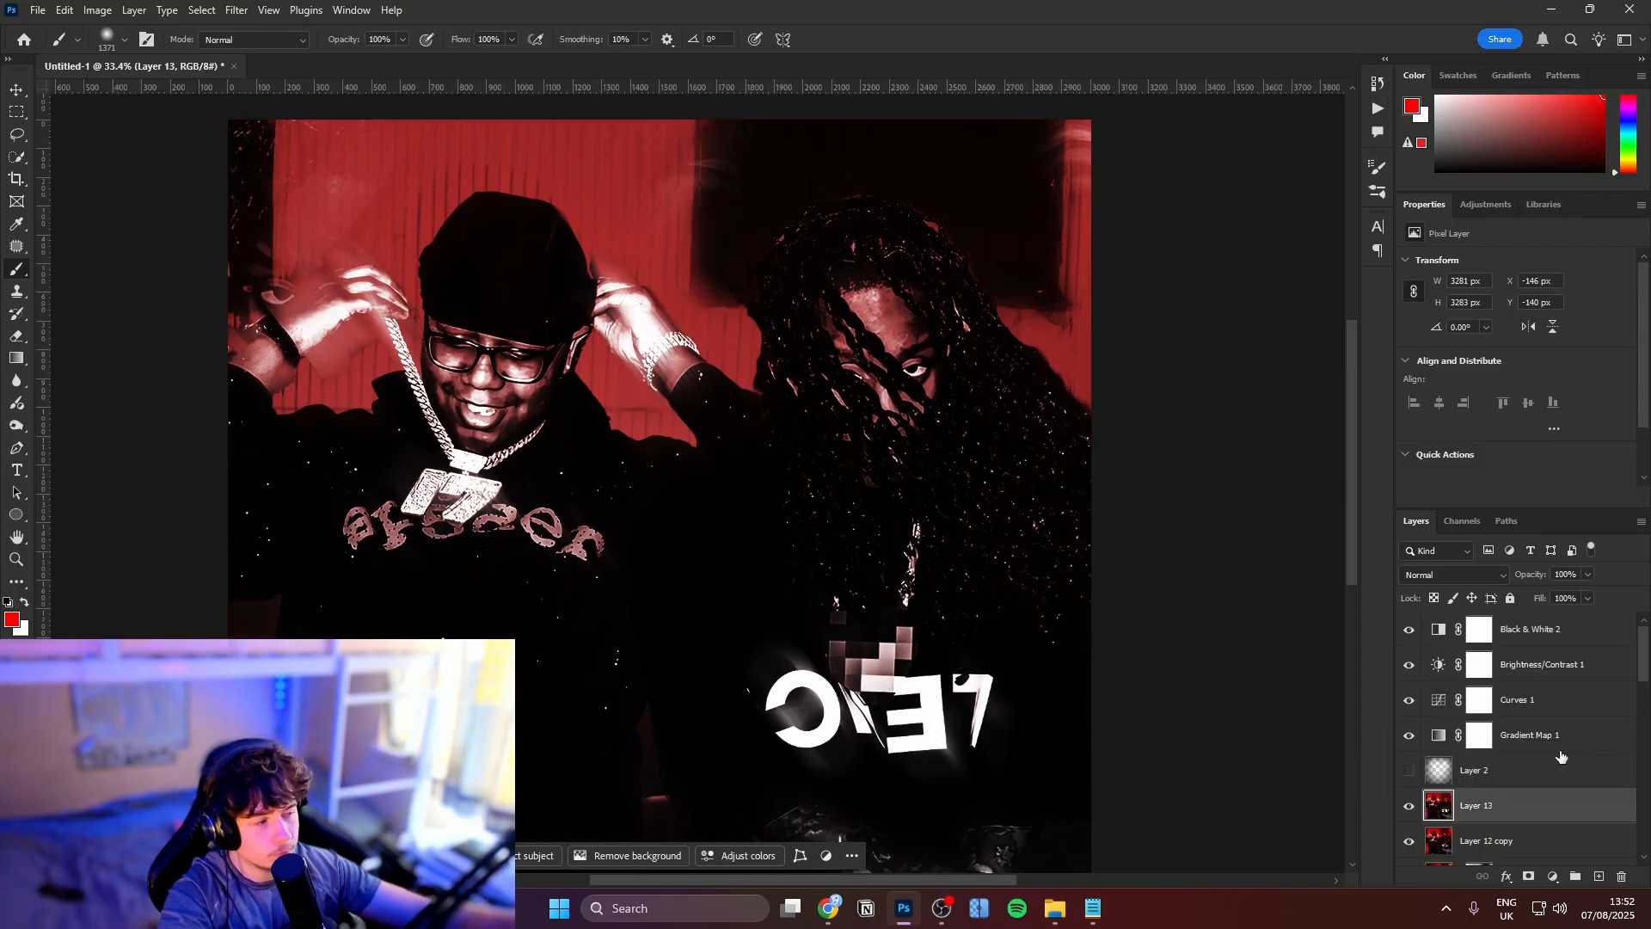
left_click(1524, 639)
left_click_drag(1646, 621, 1630, 619)
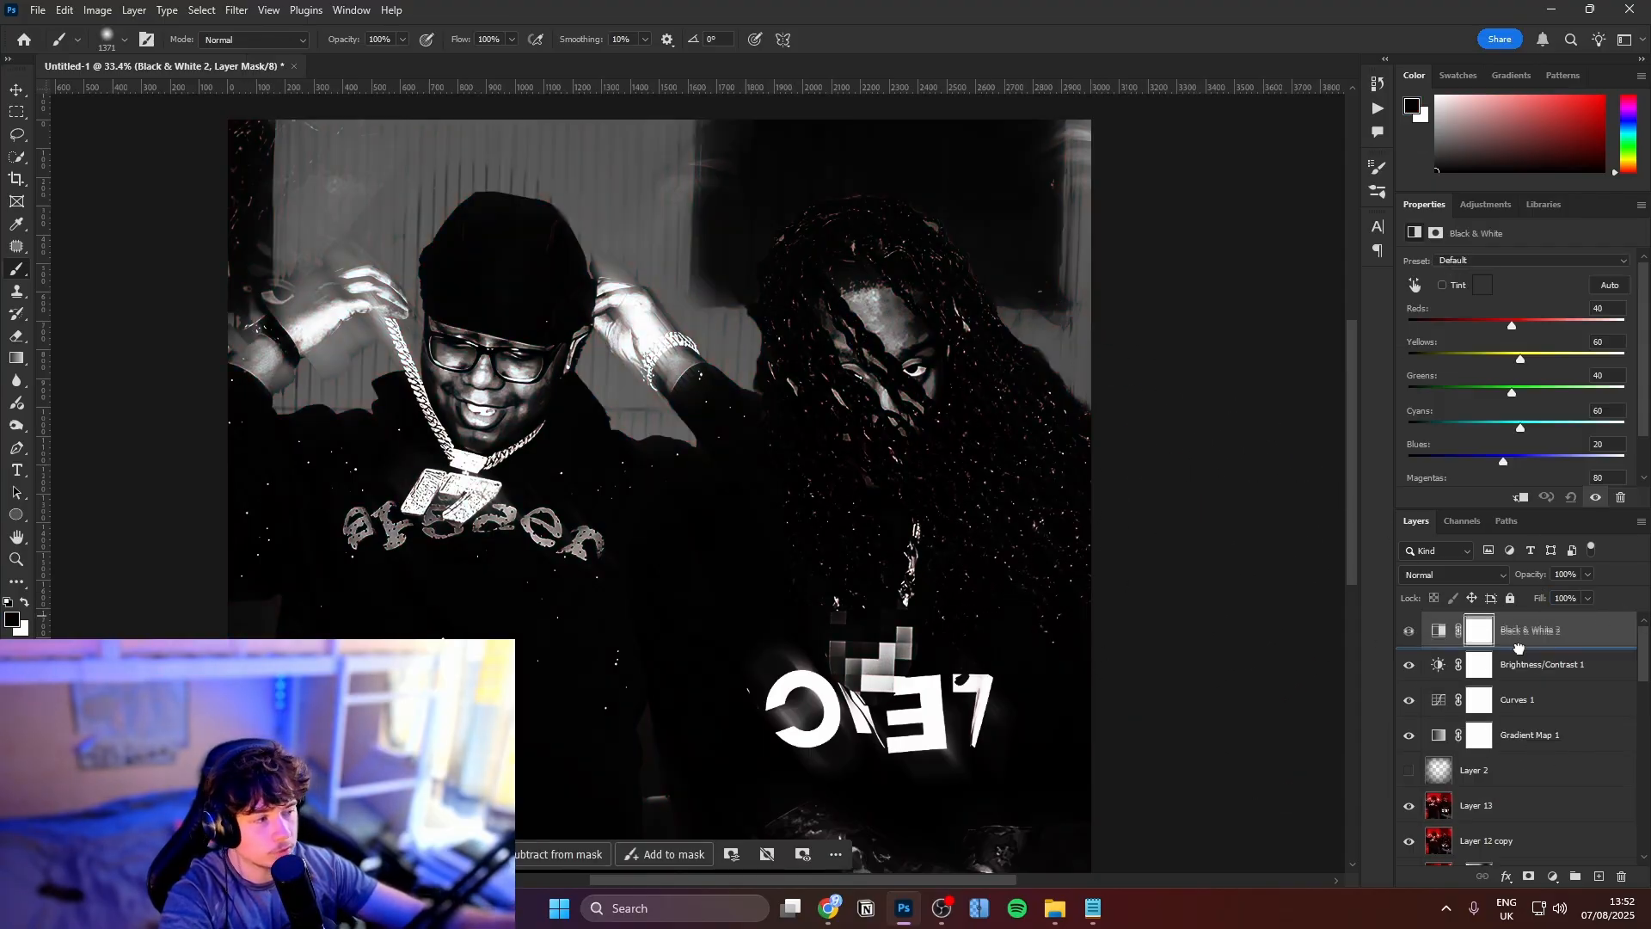
left_click_drag(1518, 647, 1522, 737)
Set Gradient Map 1's fill to 100% and compare the artwork with Black & White 2 hidden and shown
left_click(1531, 696)
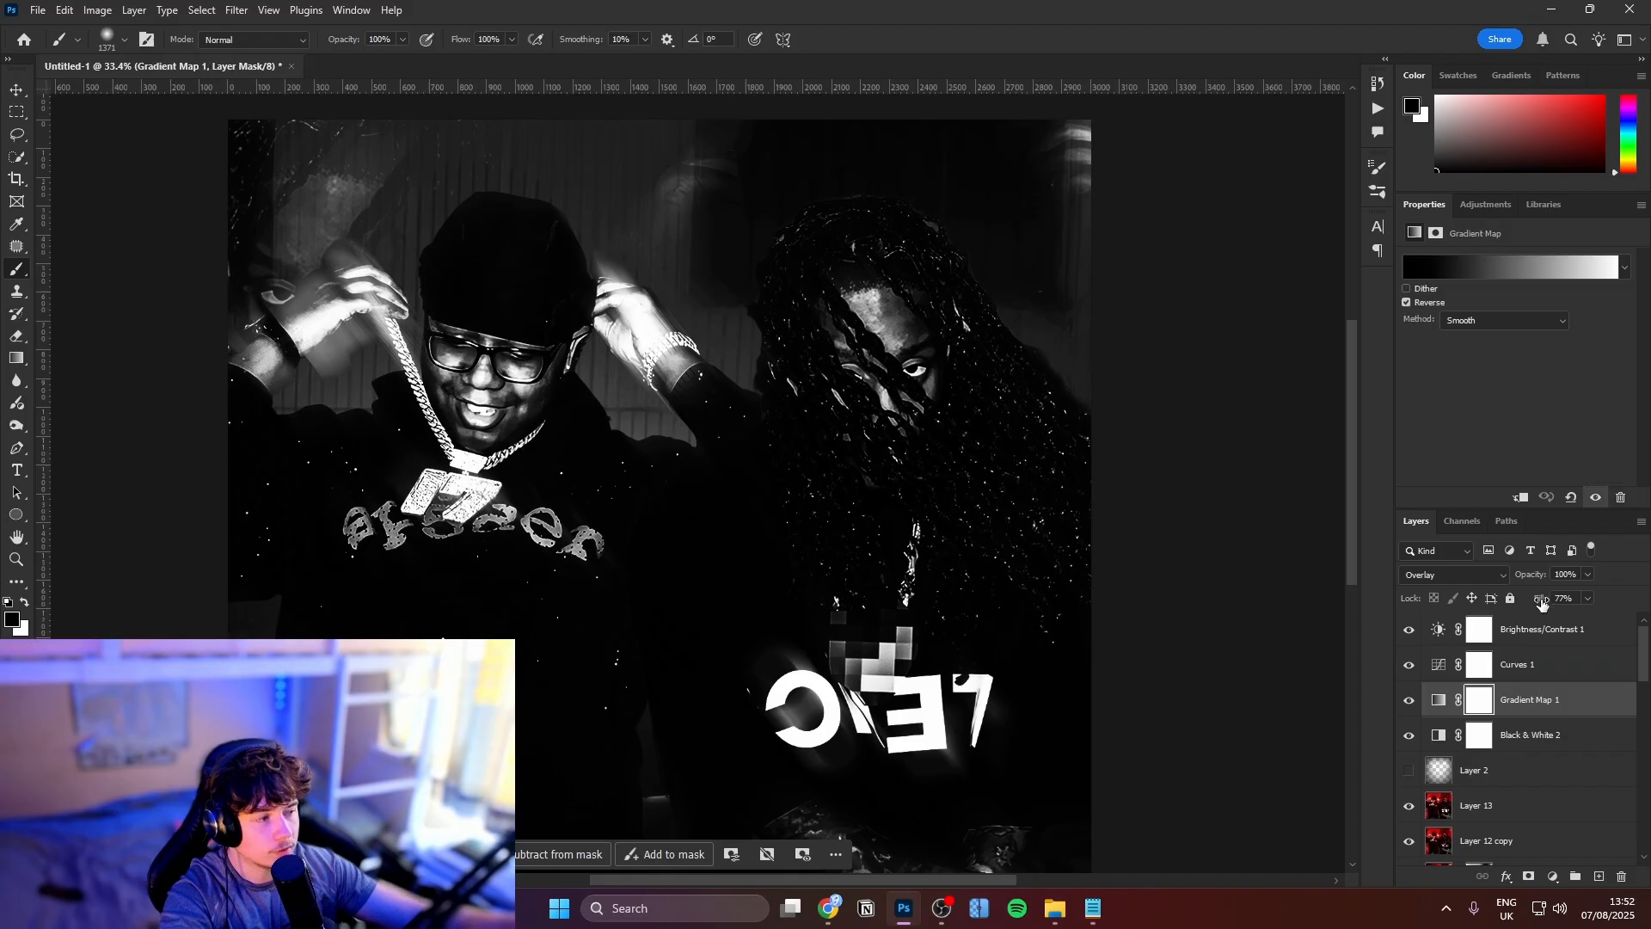
left_click(1573, 599)
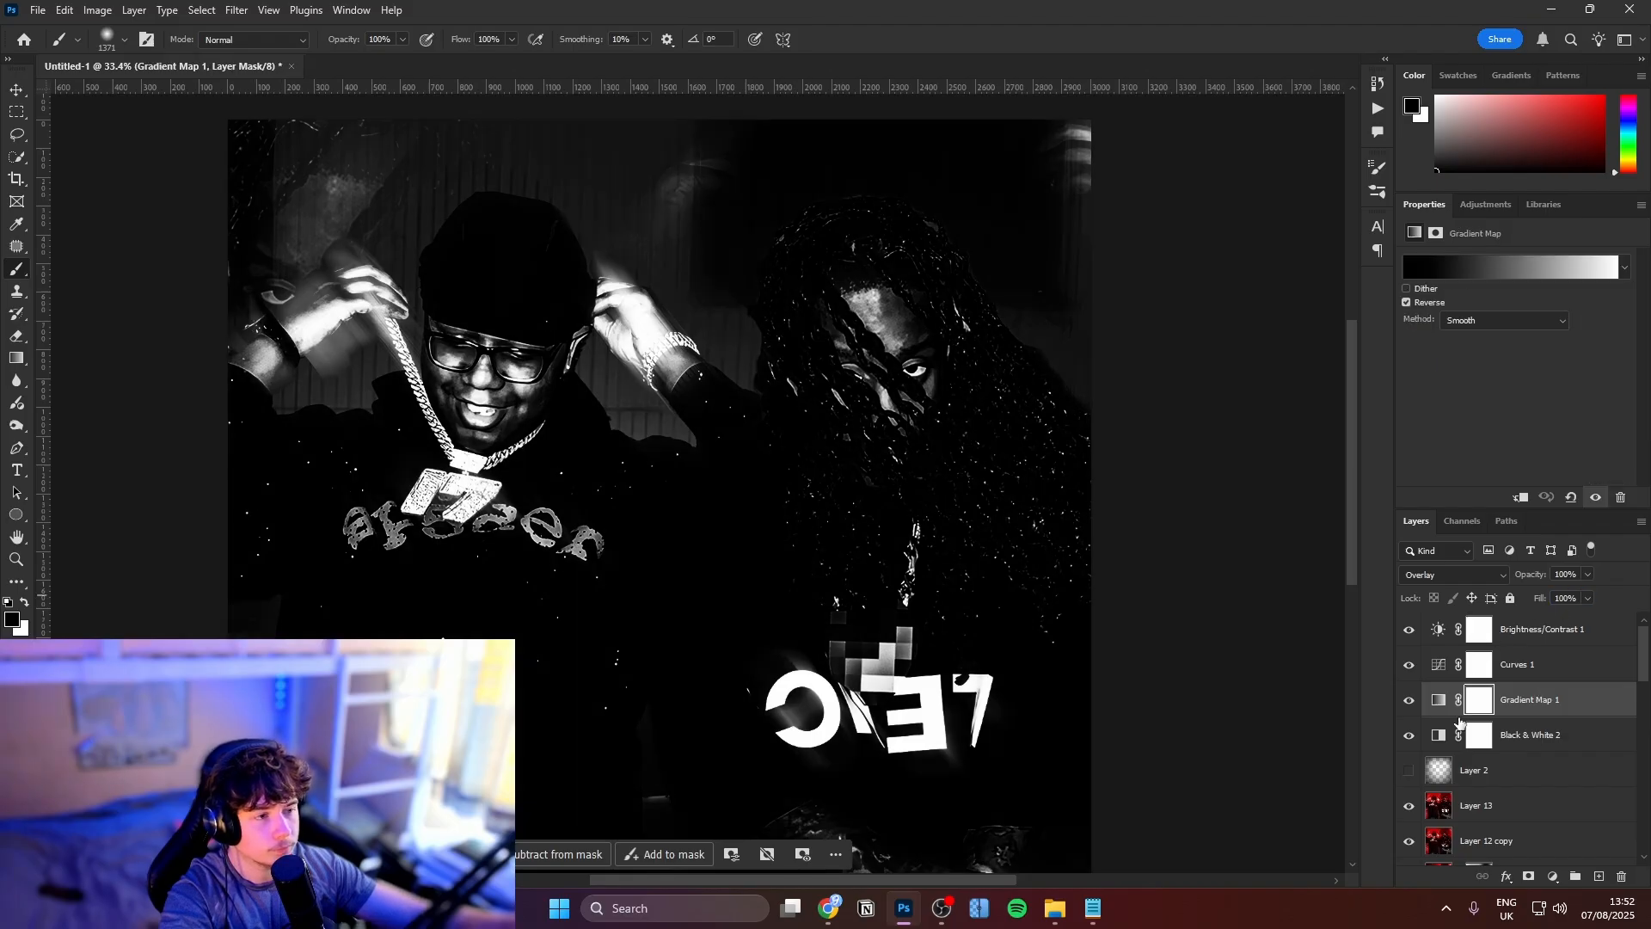
left_click(1408, 736)
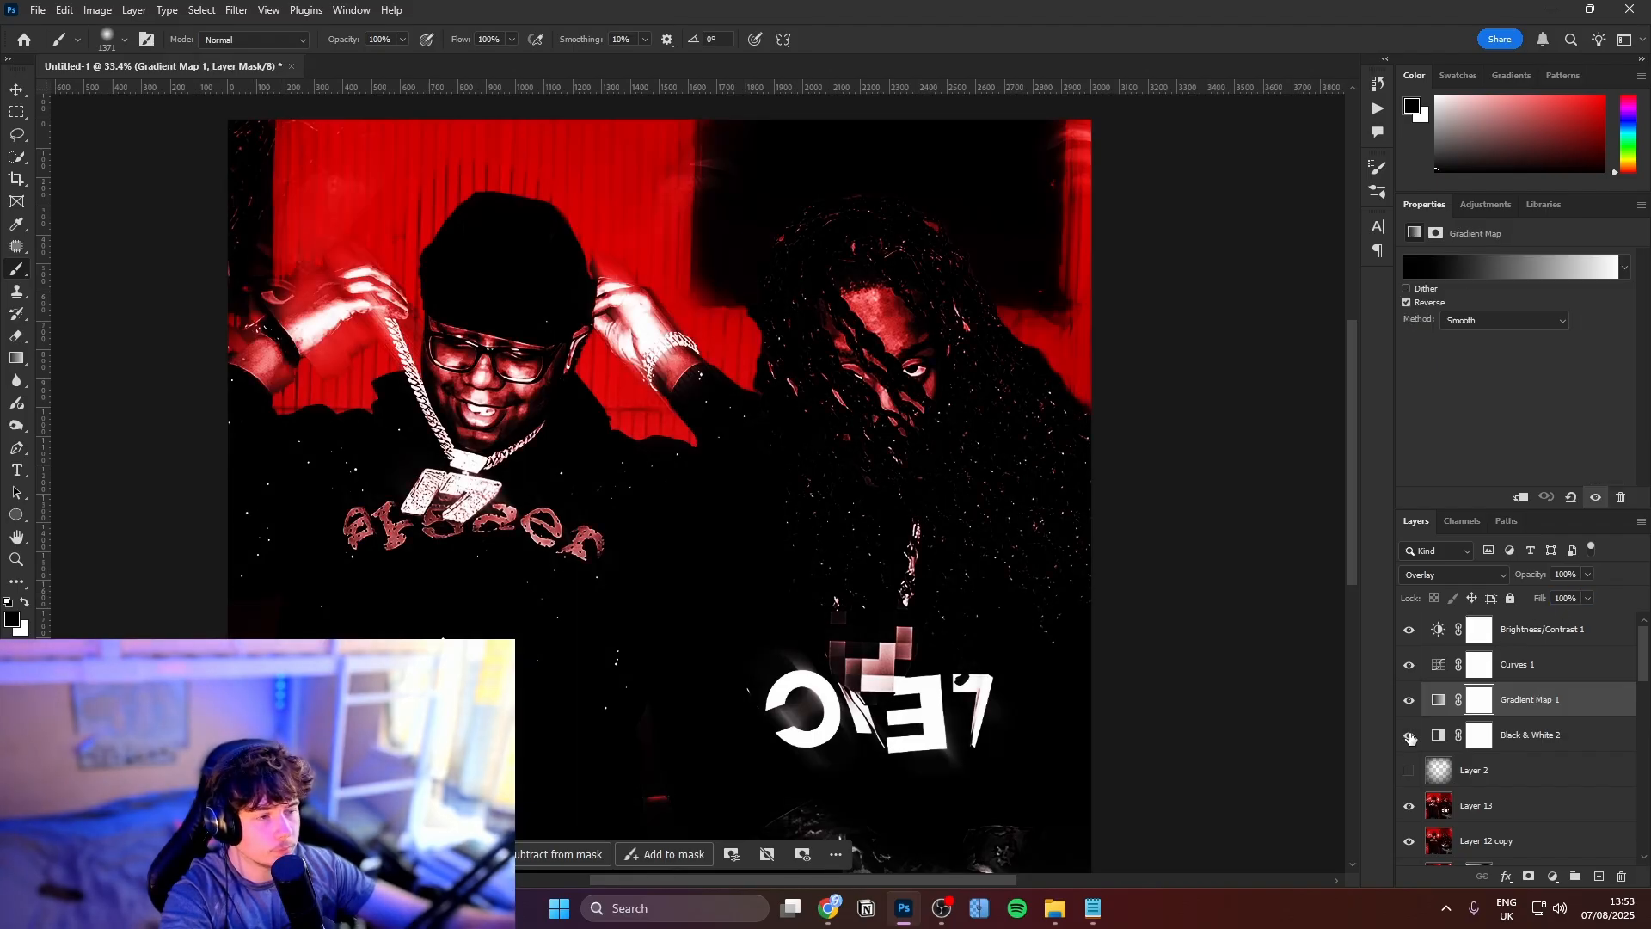
left_click(1408, 736)
left_click(1408, 736)
left_click(1409, 736)
Lower the Black & White 2 adjustment's fill to 54%
left_click(1534, 741)
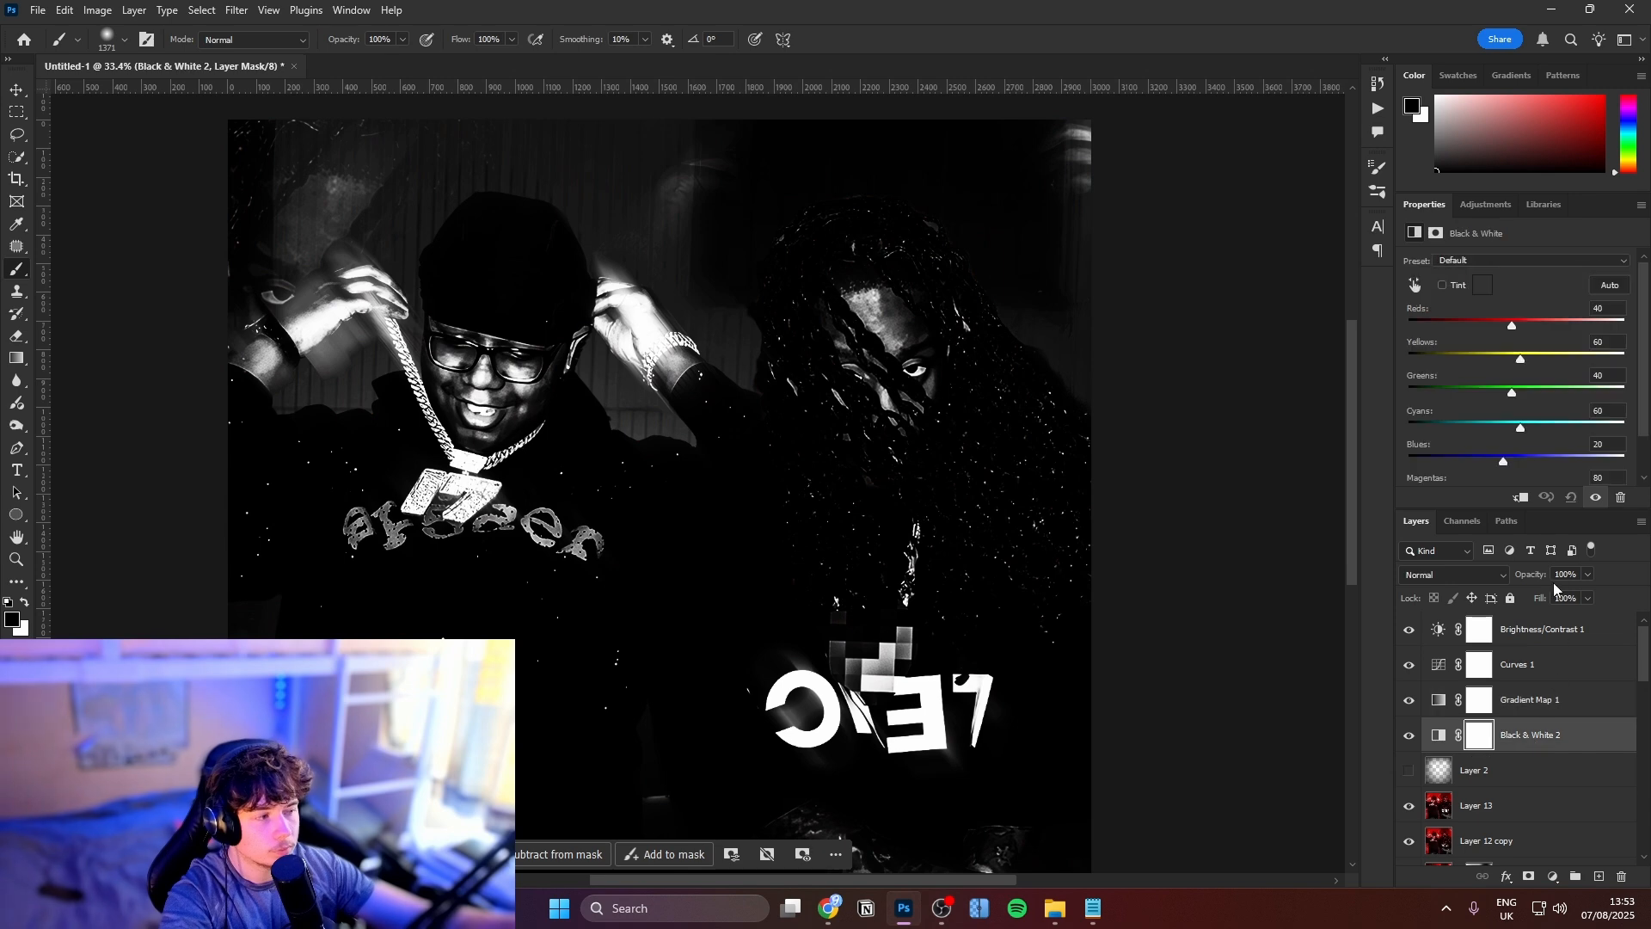
left_click_drag(1515, 599, 1505, 596)
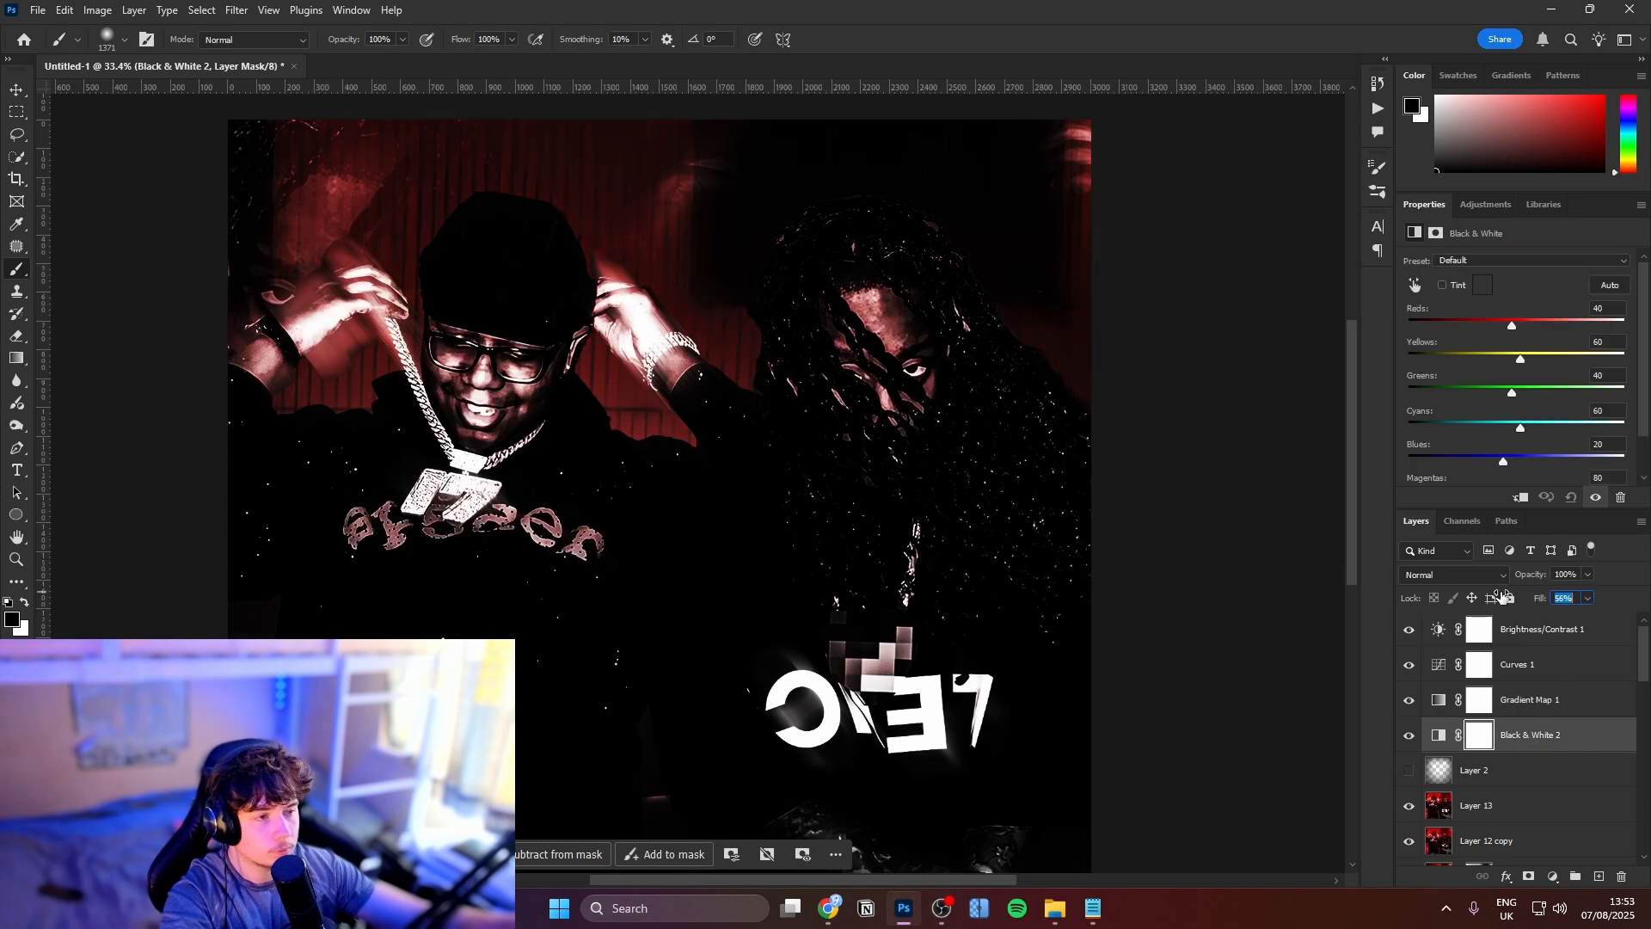
scroll(989, 430, "down", 3)
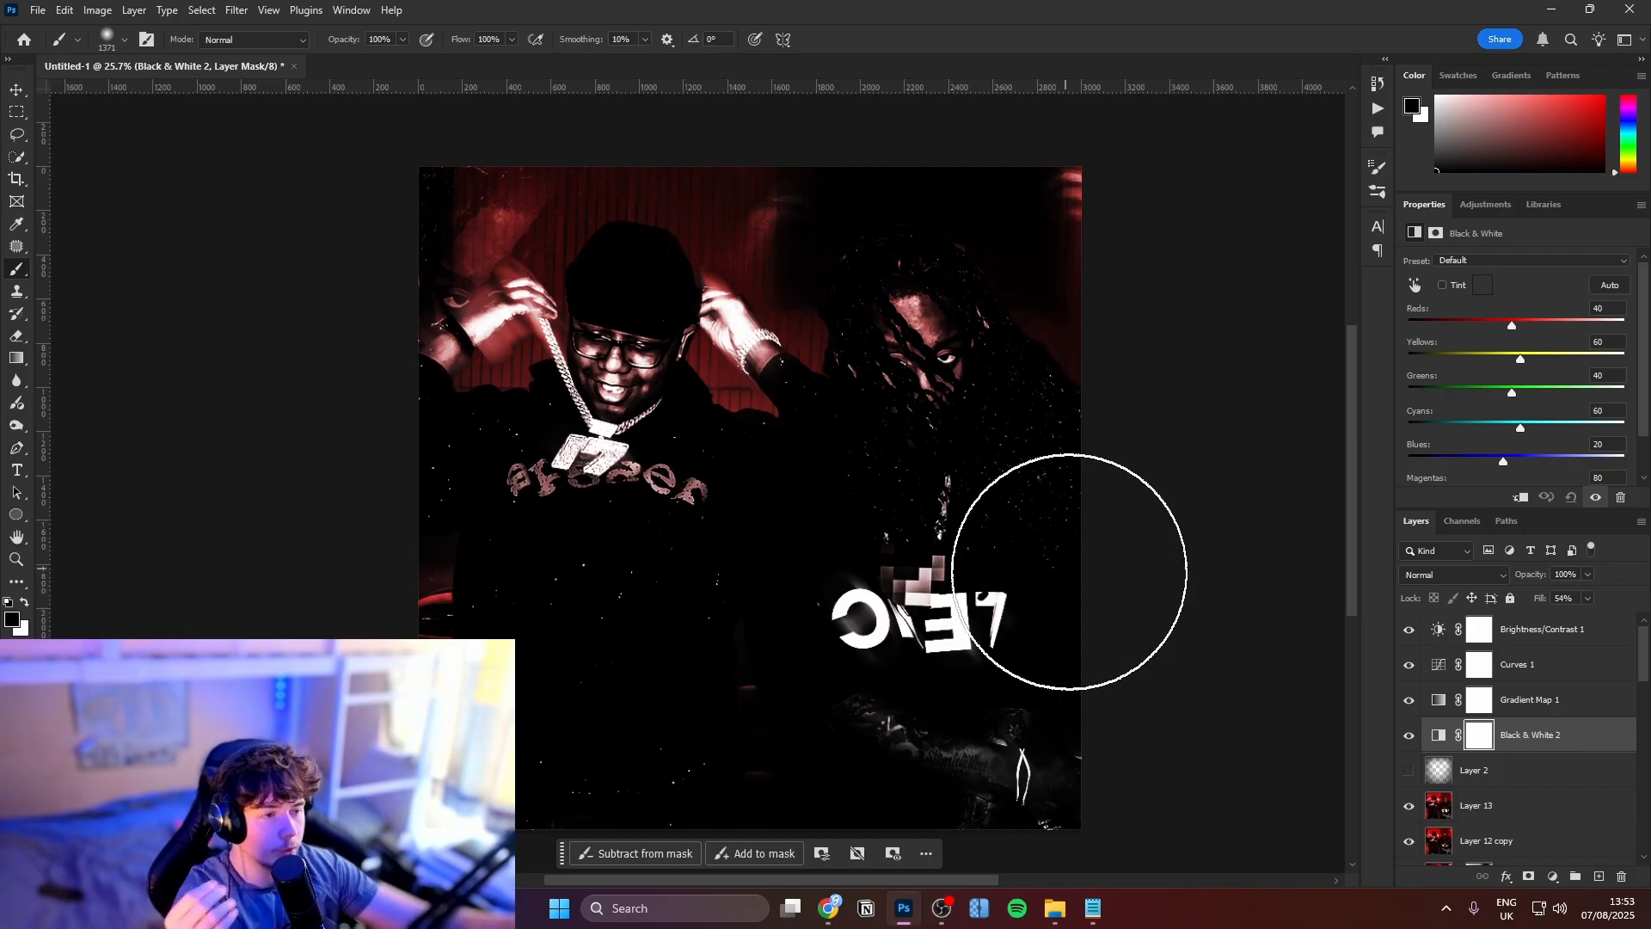
Scale Layer 13 up to 108.29%, shift it 31 px to the left and deselect it
left_click(1503, 806)
key("ctrl+t")
left_click_drag(1106, 498, 1073, 508)
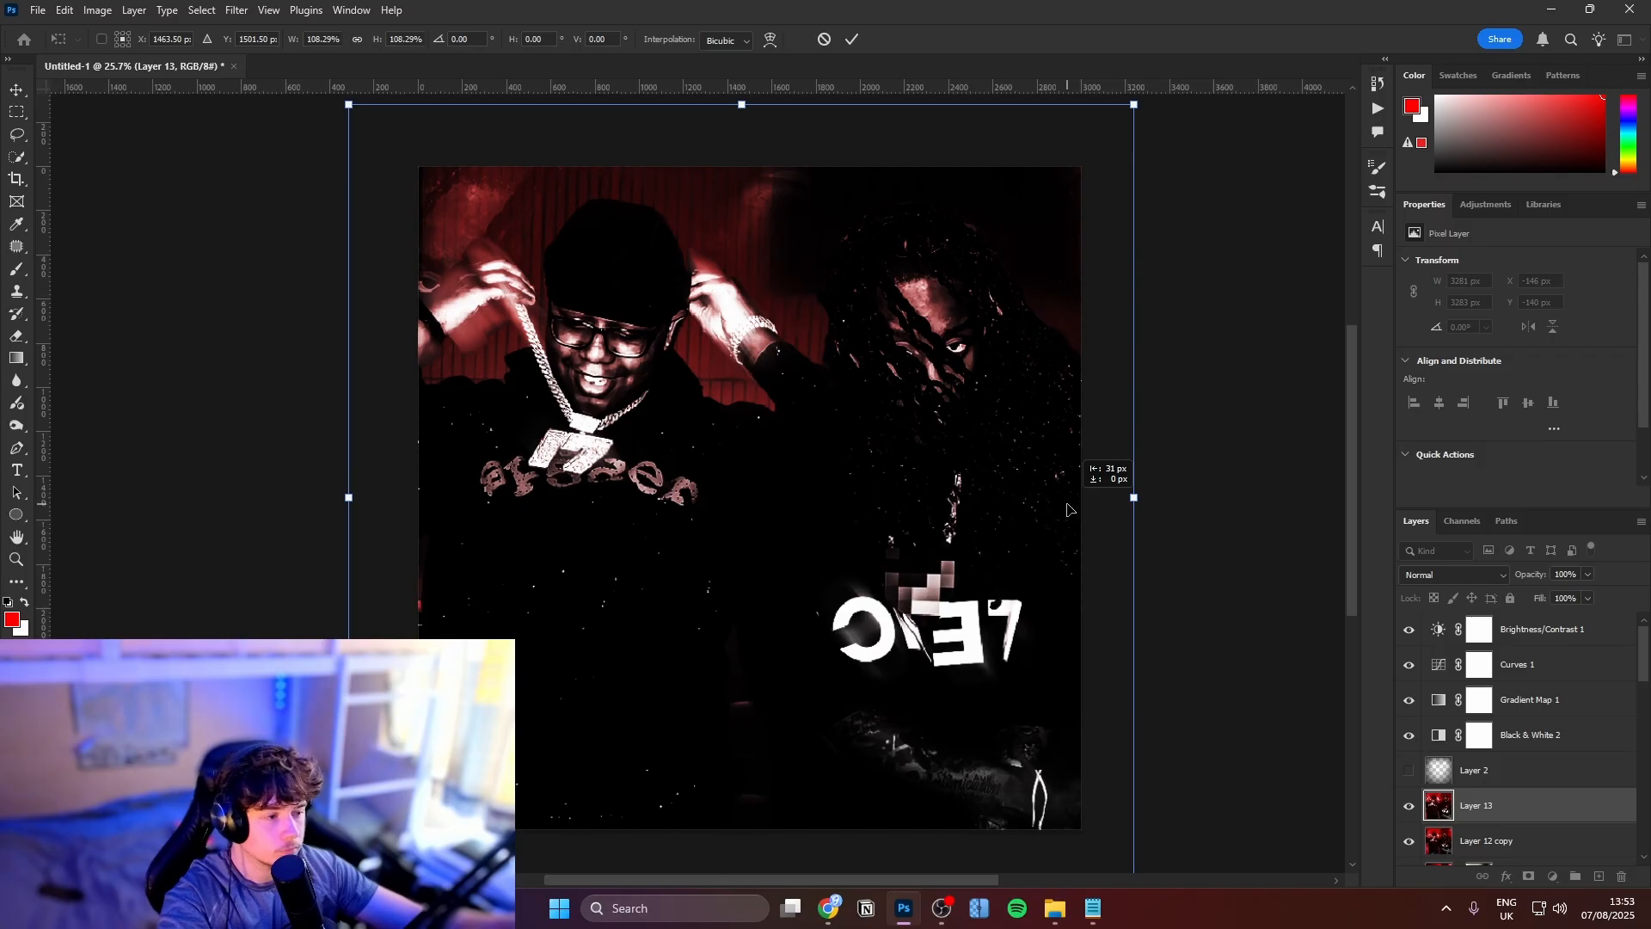
key("Return")
key("v")
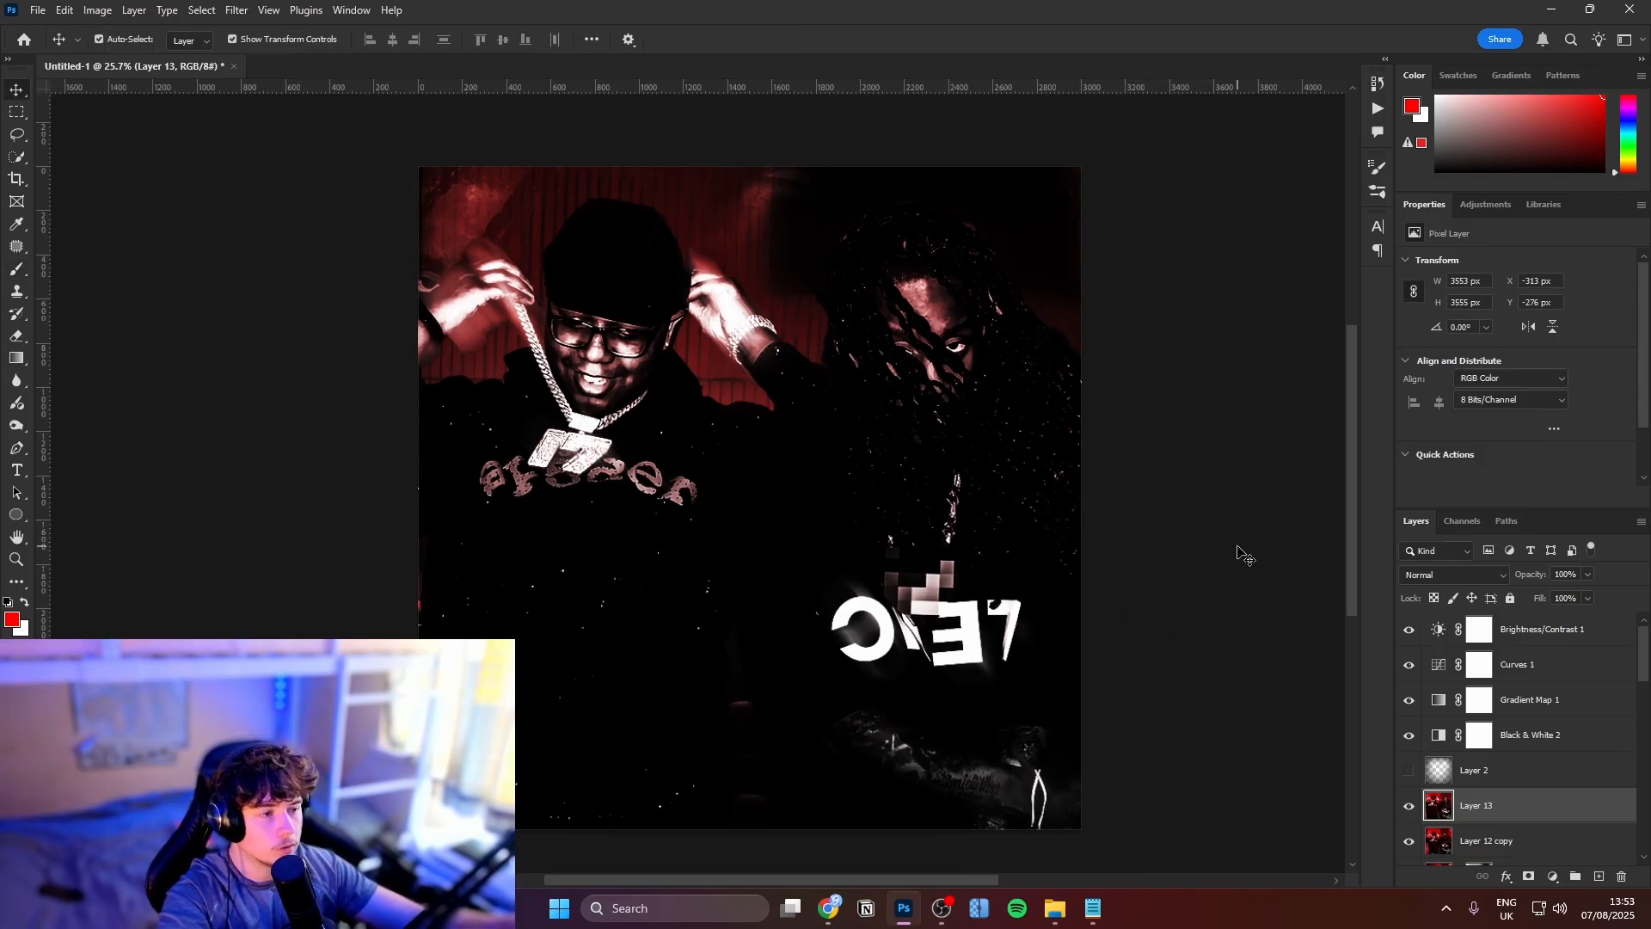
left_click(1238, 550)
Place the Texturelabs_Grunge_300M image from the file explorer and enlarge it to about 4562 × 3160 px to cover the canvas
left_click(1054, 910)
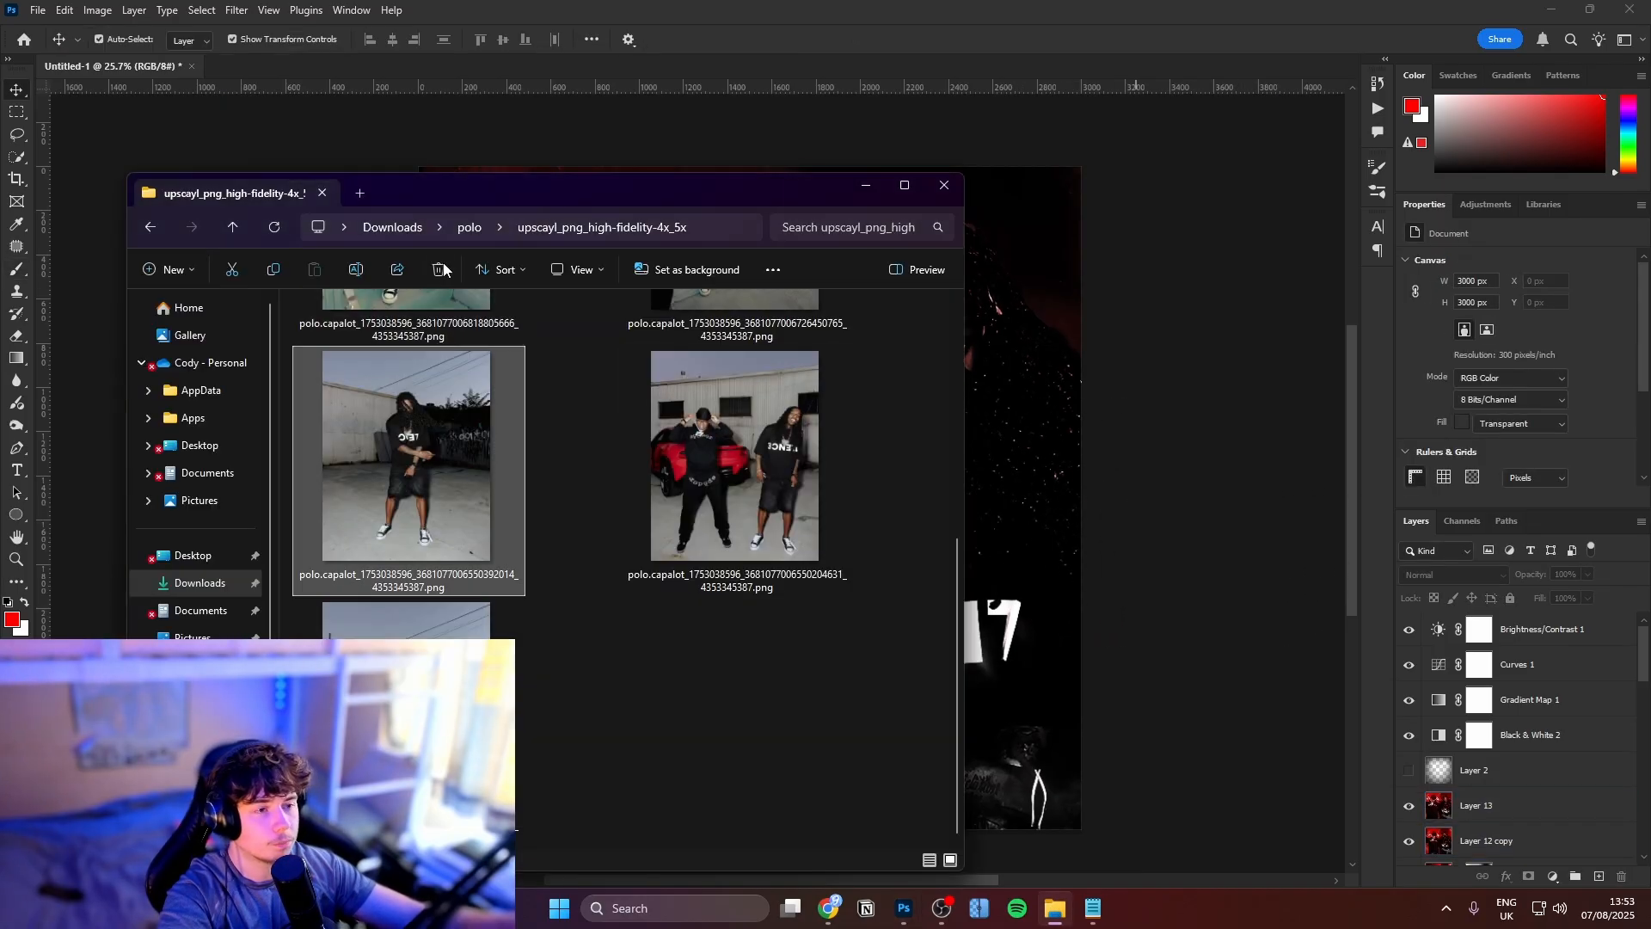
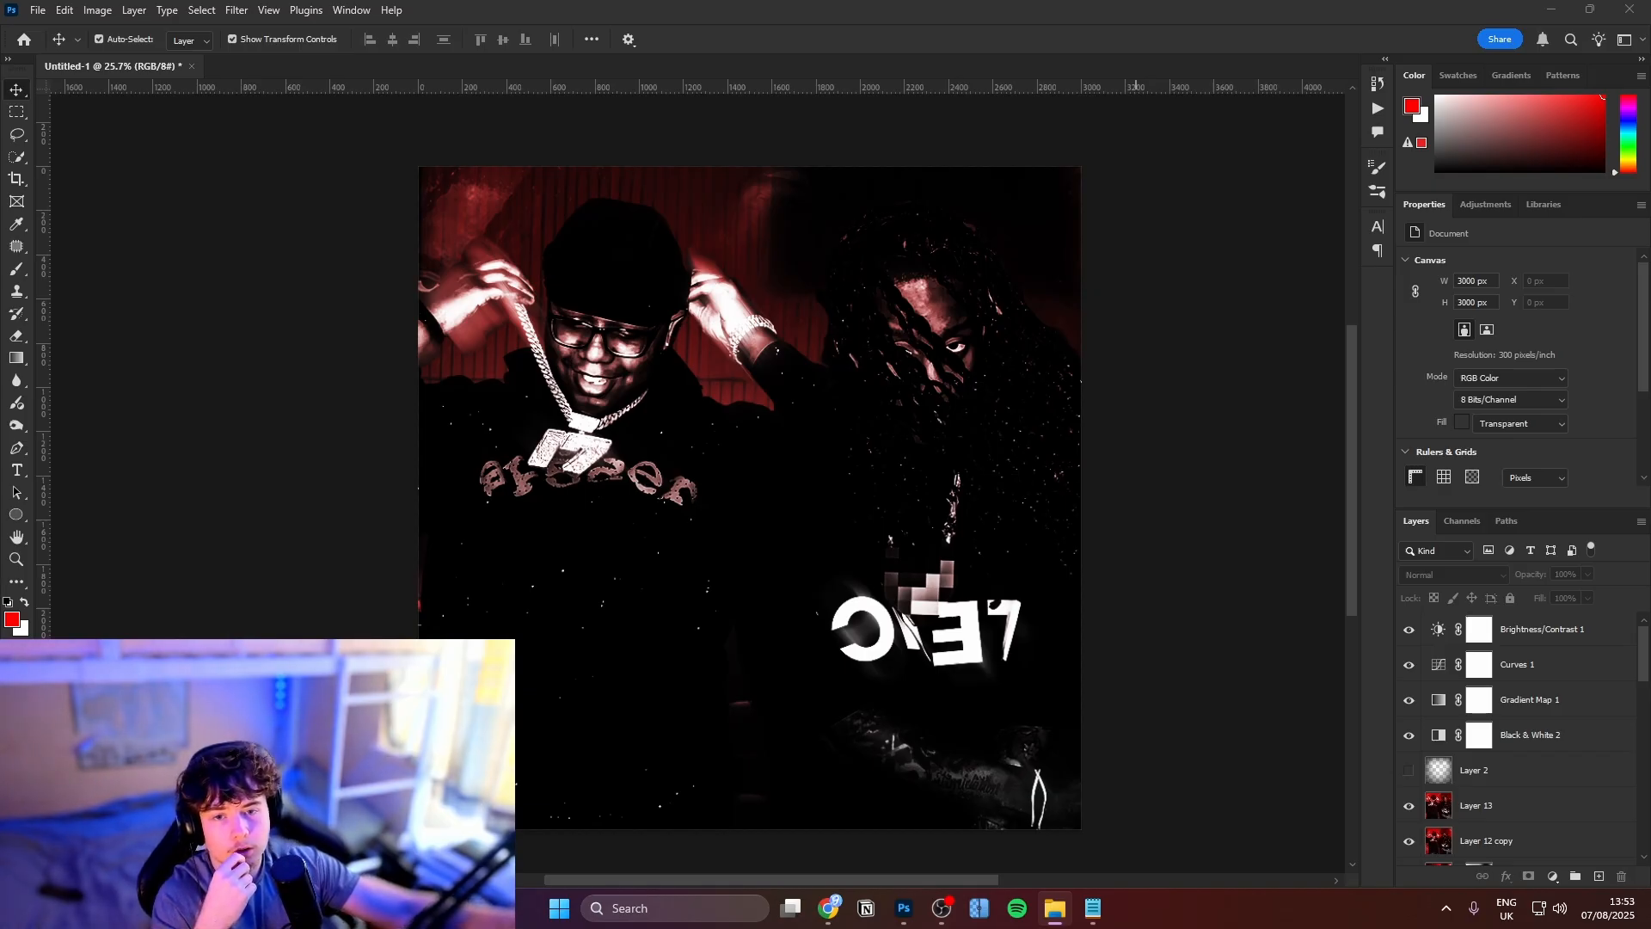
left_click_drag(0, 404, 841, 525)
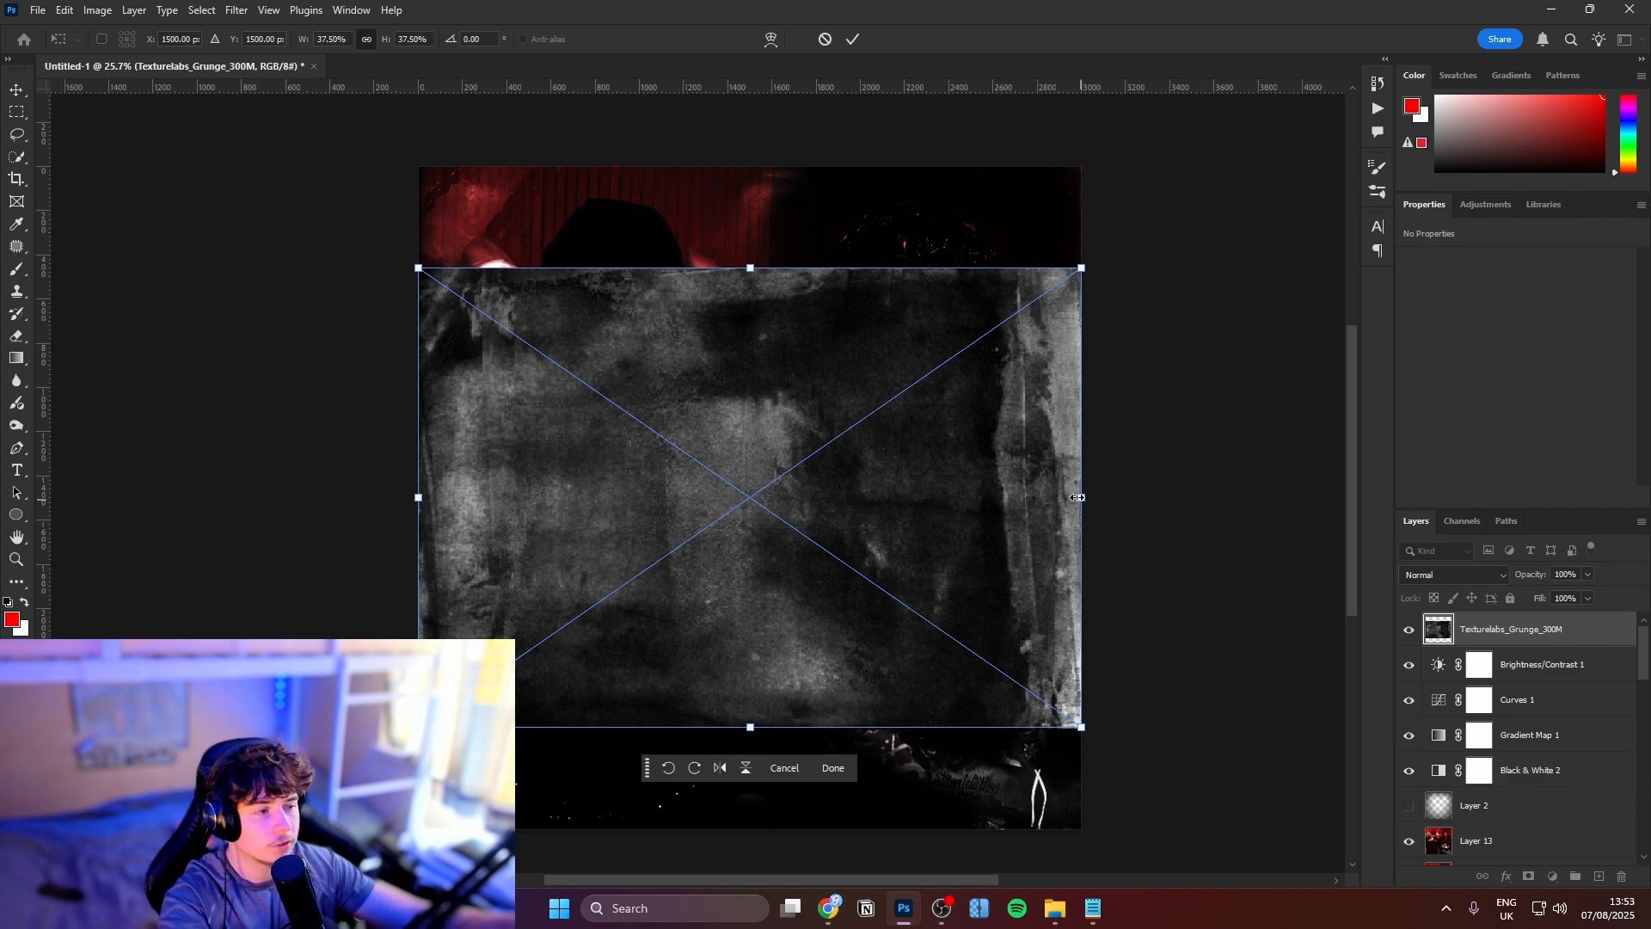
left_click_drag(1077, 497, 1253, 528)
key("Return")
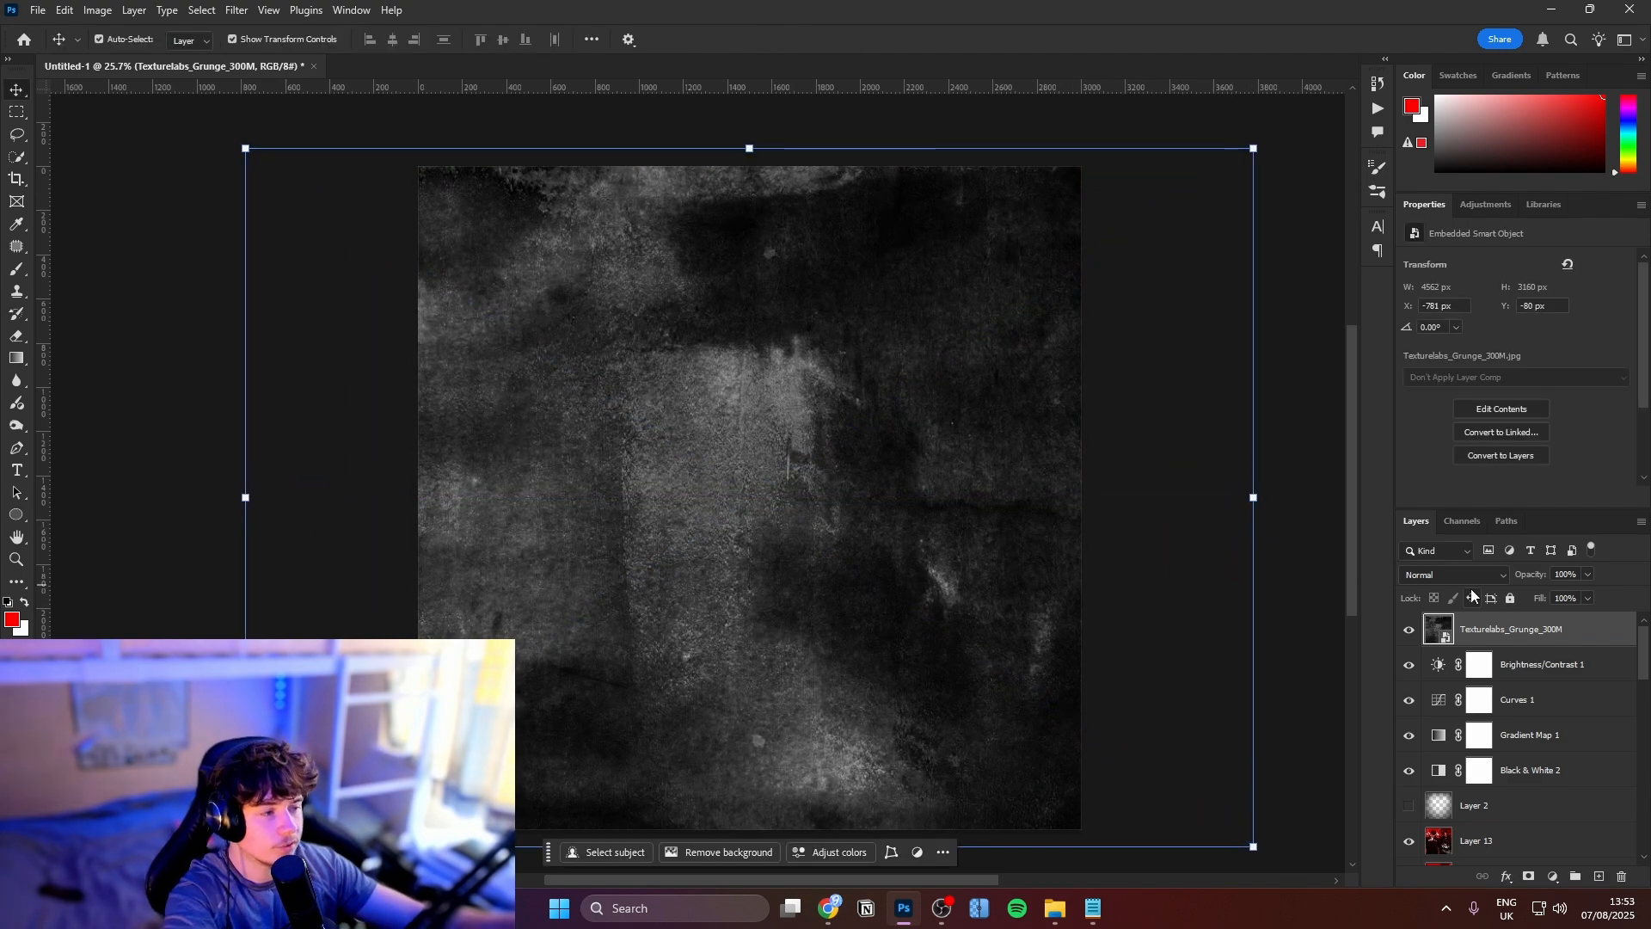
Move the grunge texture below Black & White 2 and set its blend mode to Lighten
left_click_drag(1481, 630, 1480, 784)
left_click(1461, 575)
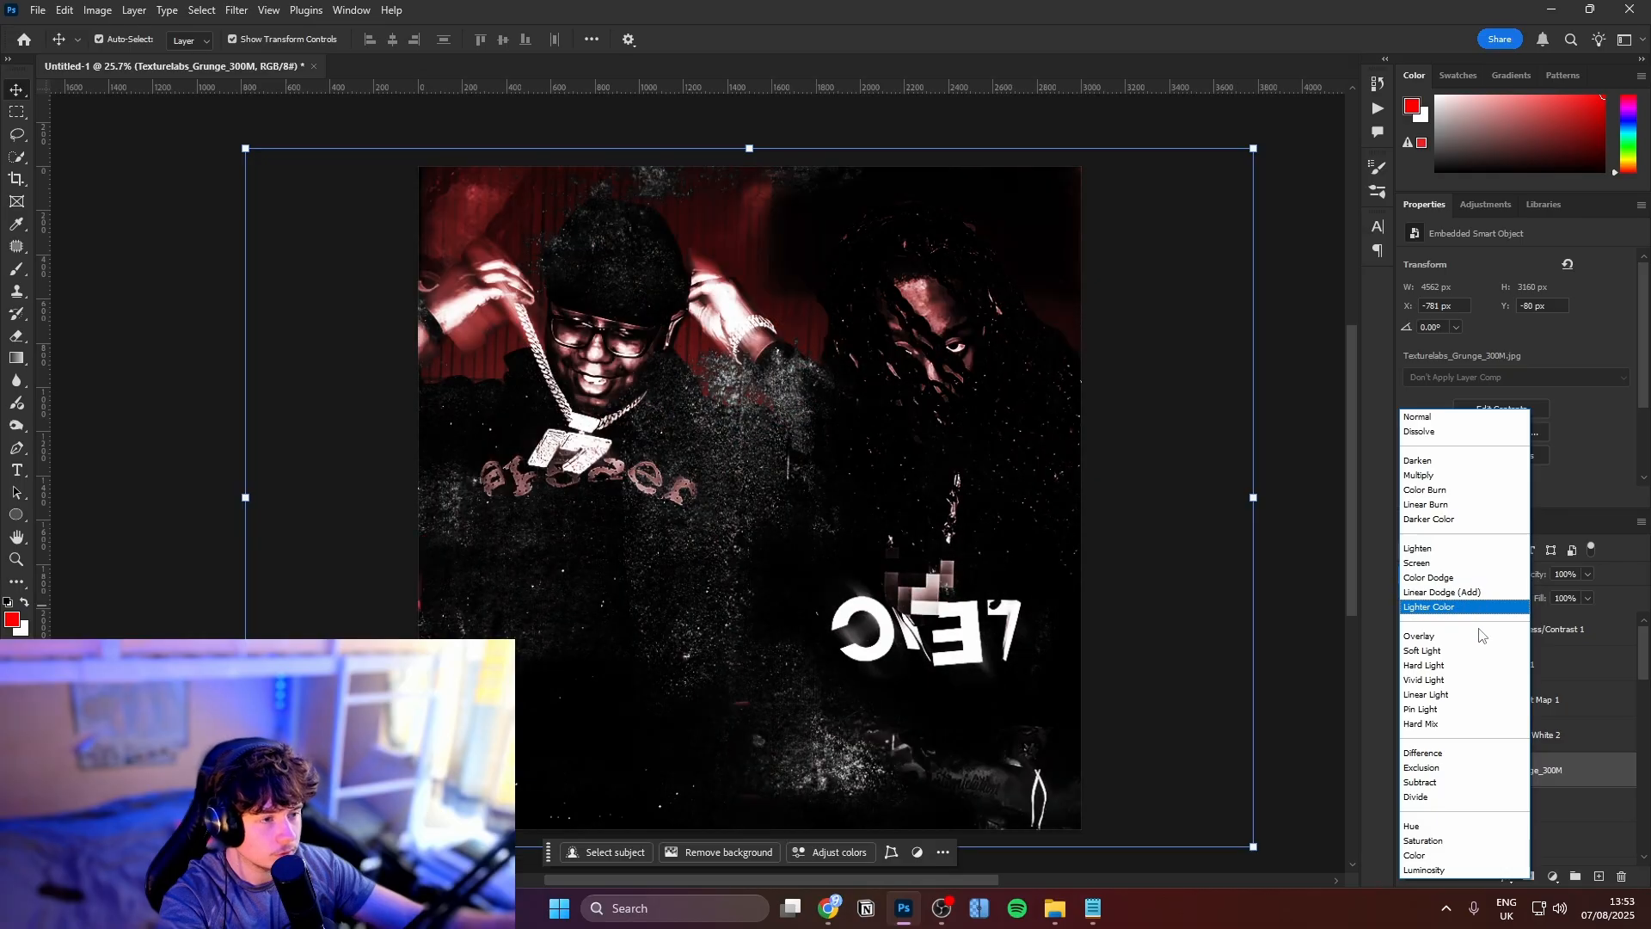
left_click(1496, 548)
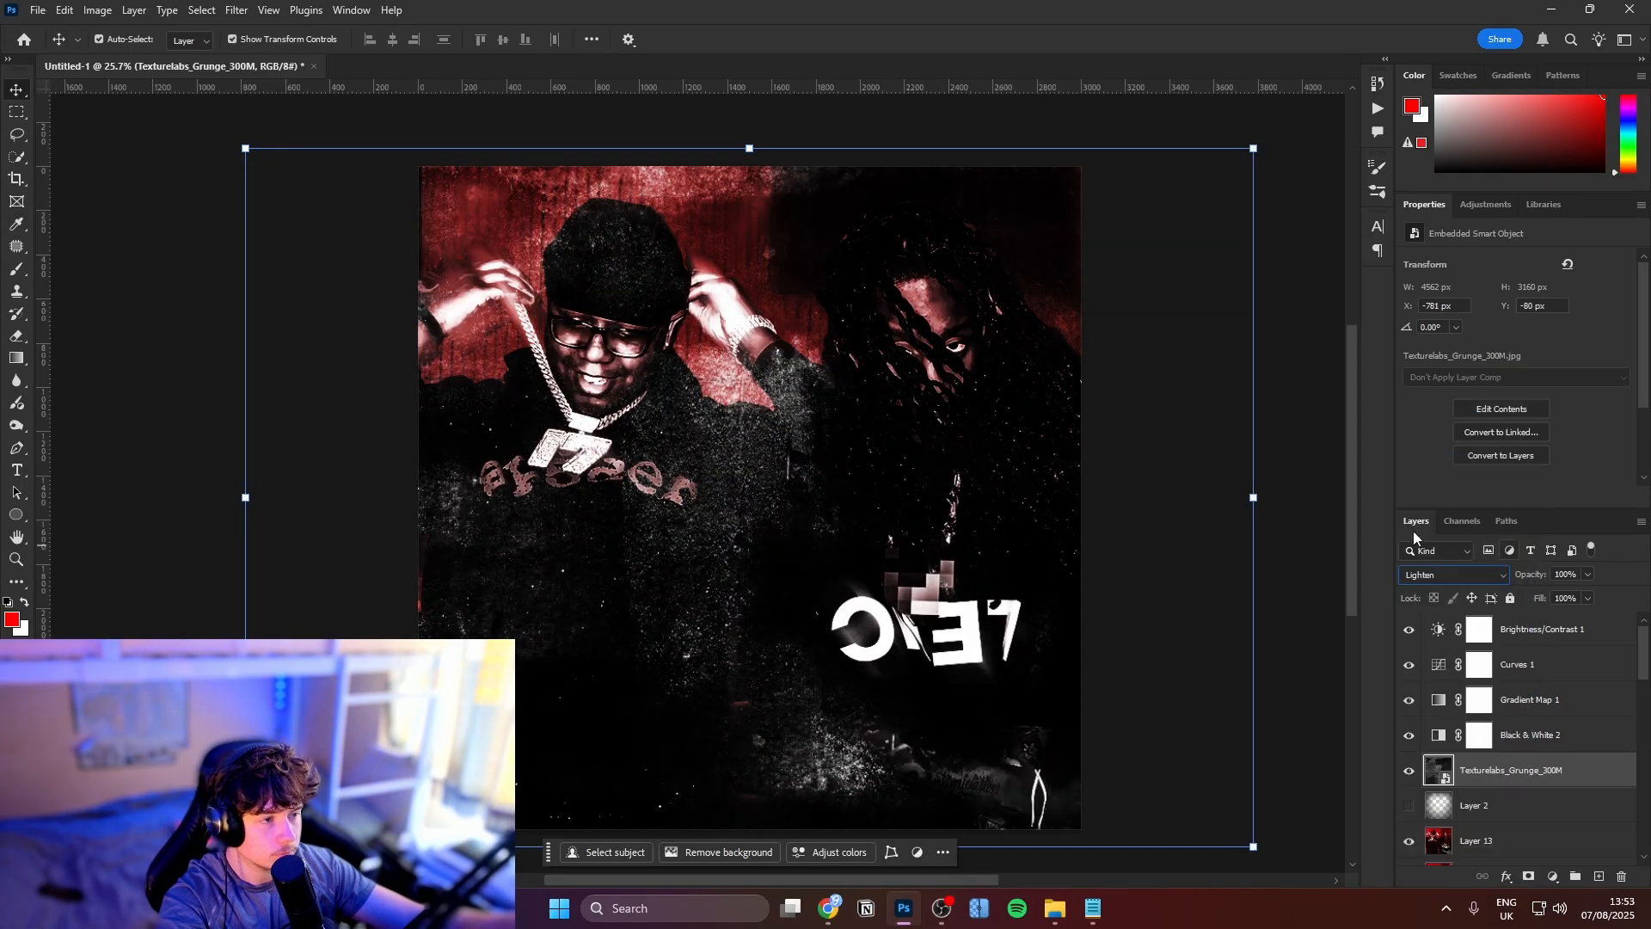
Try a 59% fill on the grunge texture, and a Soft Light blend mode with a 78% fill
mouse_move(1534, 596)
left_mouse_down()
mouse_move(1472, 584)
mouse_move(1509, 578)
left_mouse_up()
left_click(1503, 576)
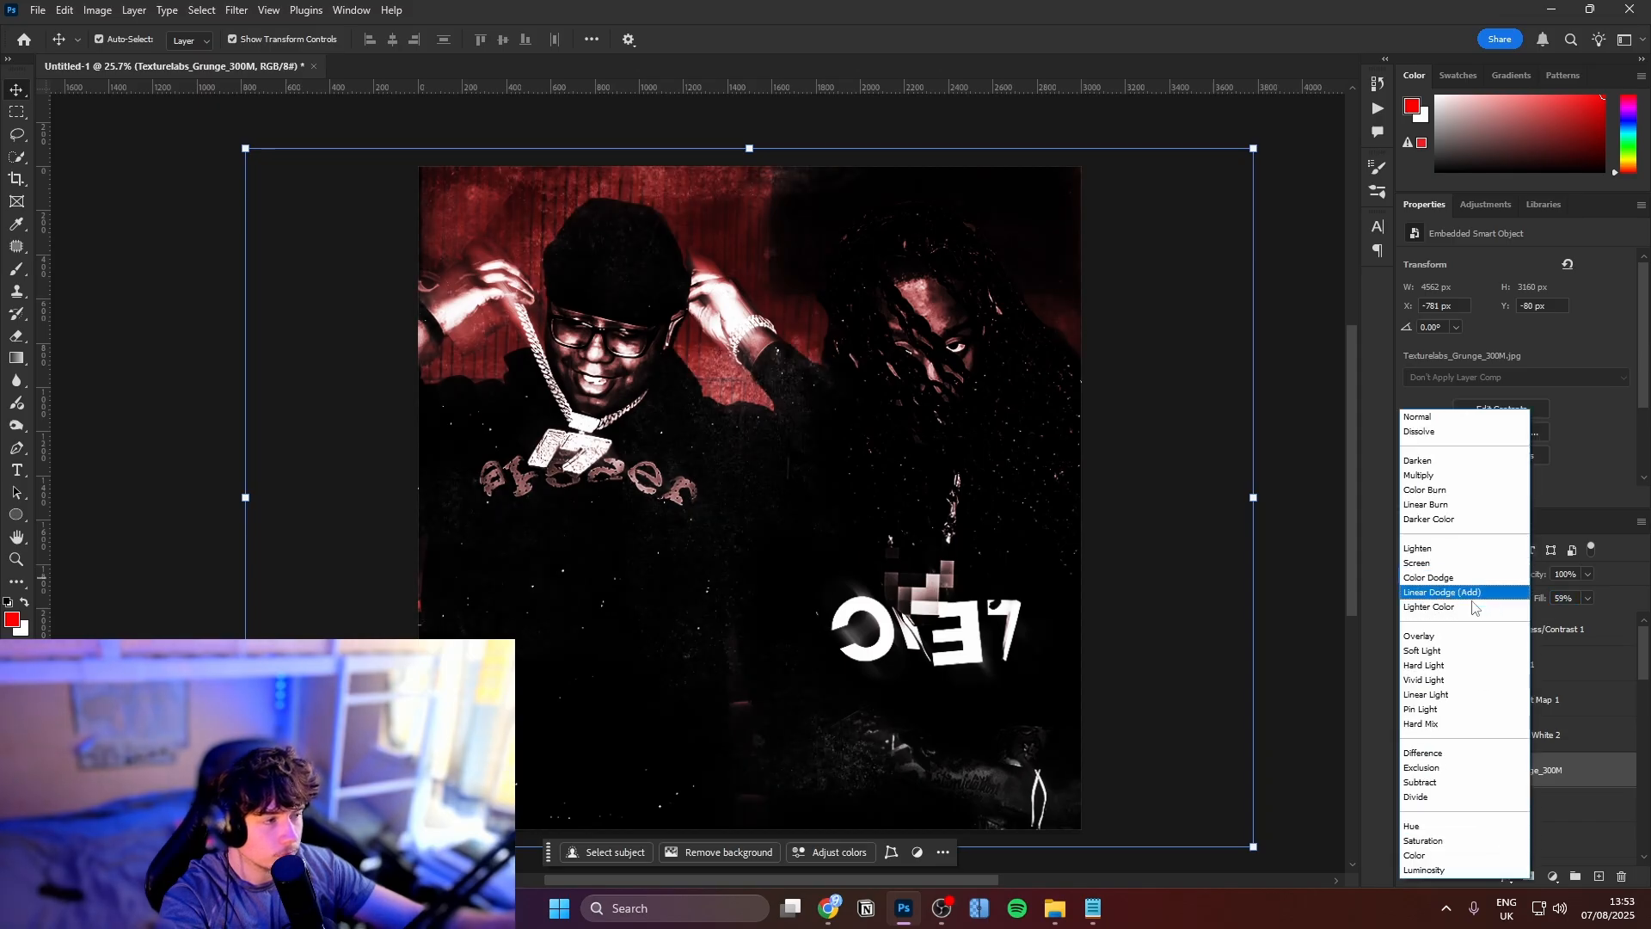
left_click(1477, 652)
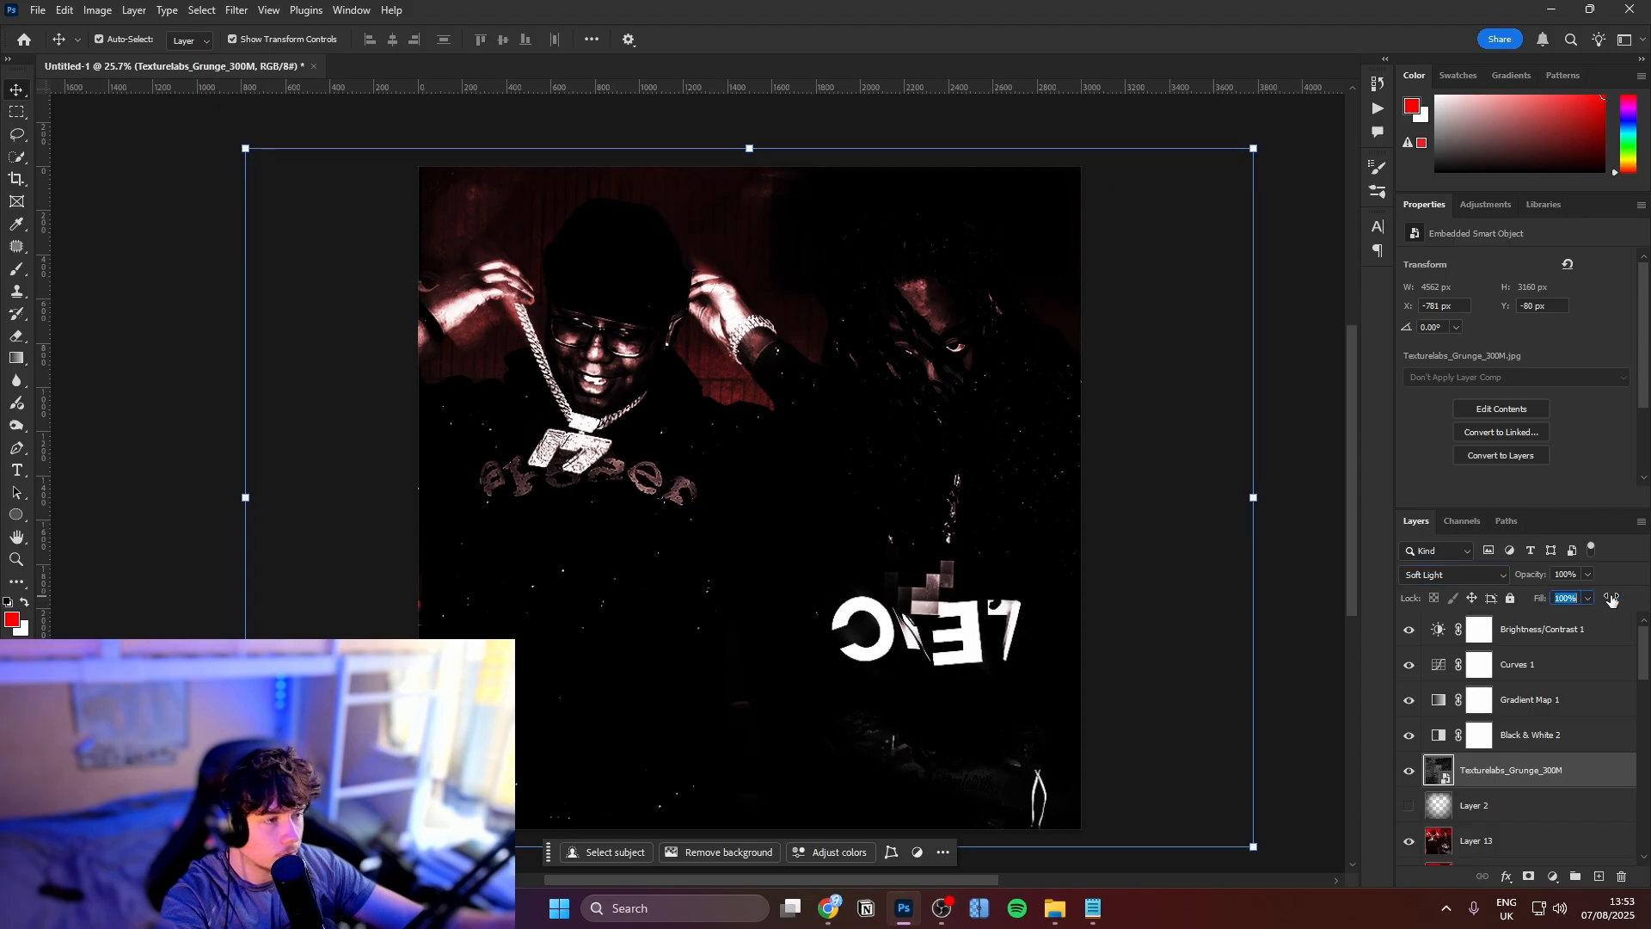
left_click_drag(1612, 599, 1593, 591)
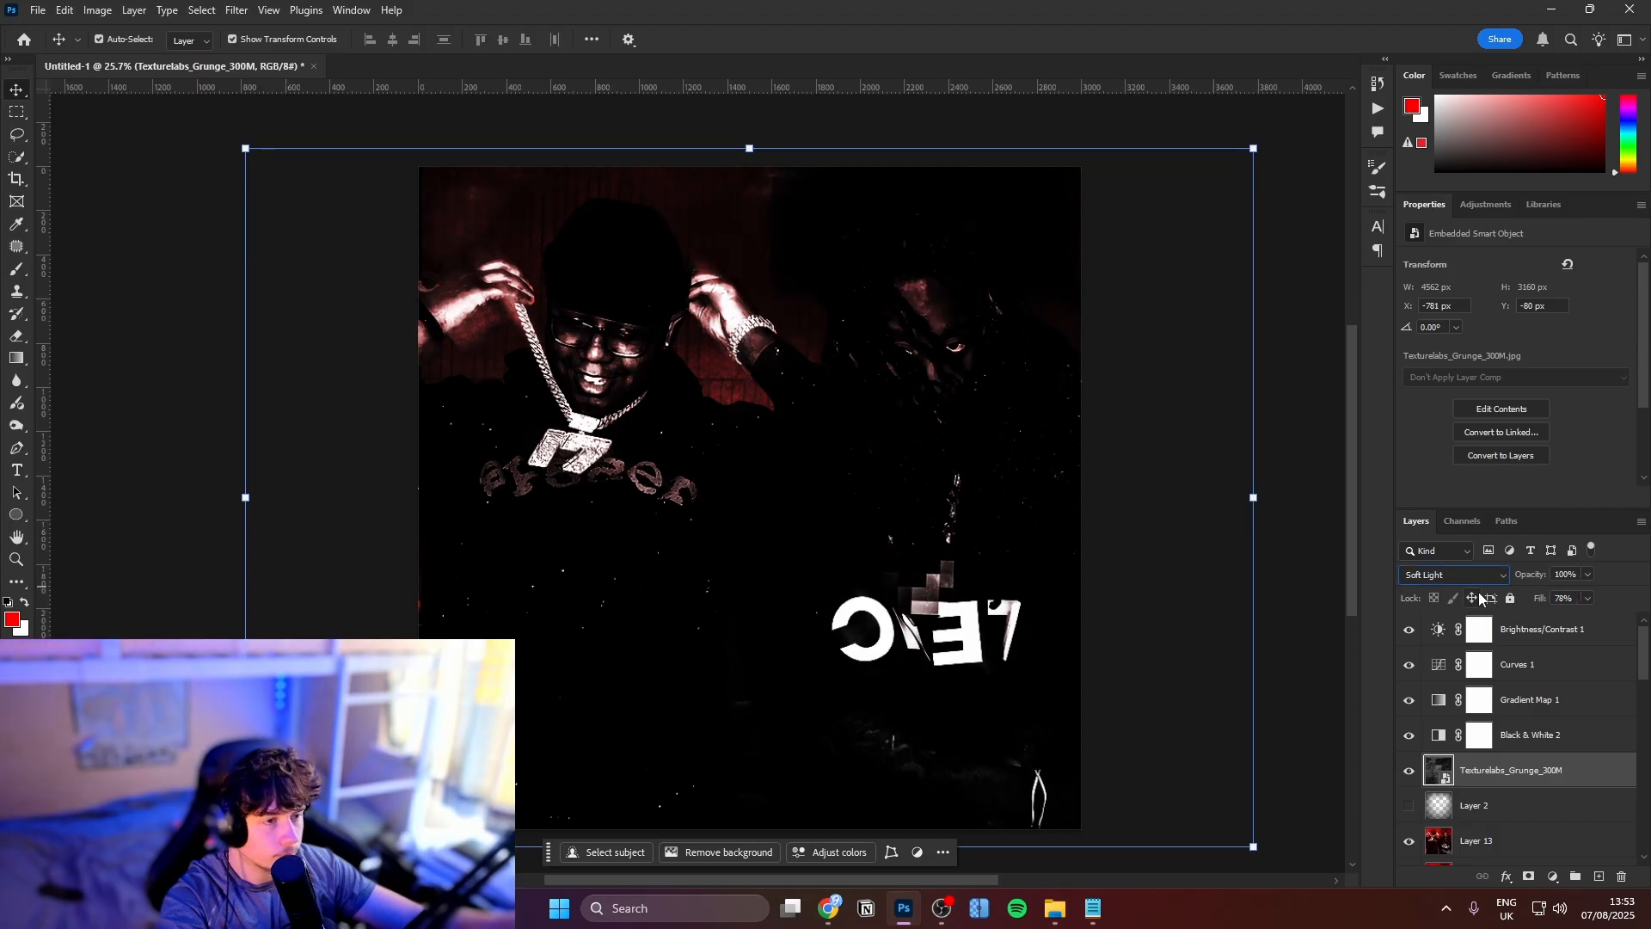
Set the grunge texture's blend mode to Linear Dodge (Add) and reduce its fill to about 54%
left_click(1481, 576)
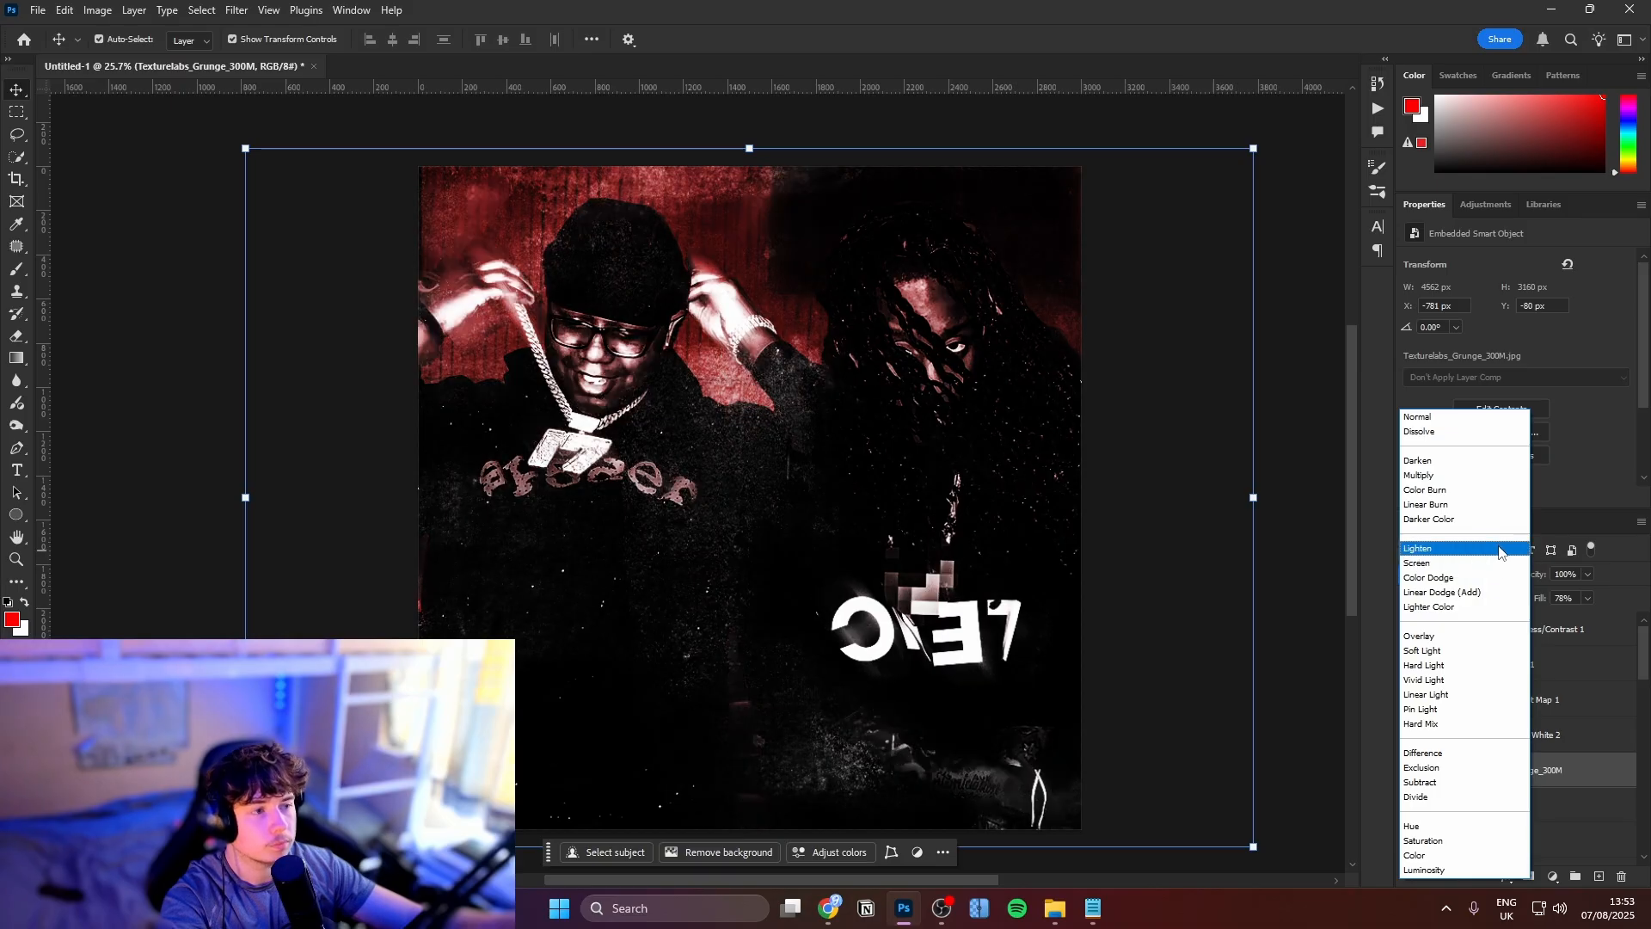
left_click(1497, 596)
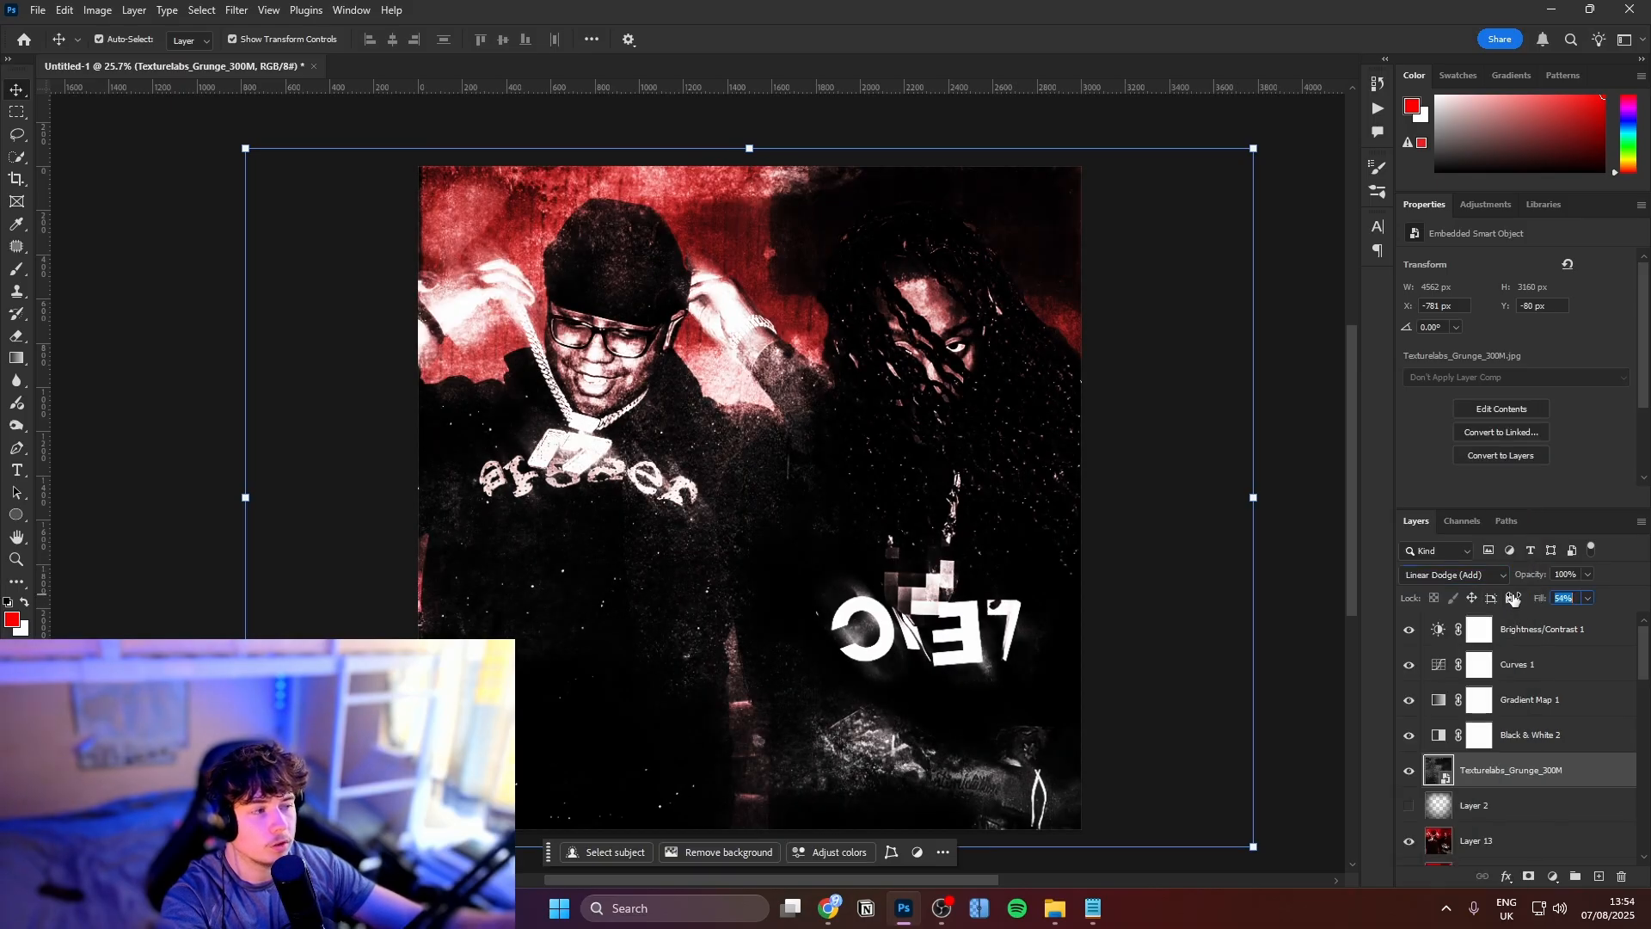
Reduce the grunge texture's fill to 44%, and place Texturelabs_Paper_184M above it, enlarged to about 4924 × 3642 px
mouse_move(1514, 599)
left_mouse_down()
mouse_move(1483, 596)
mouse_move(1507, 589)
left_mouse_up()
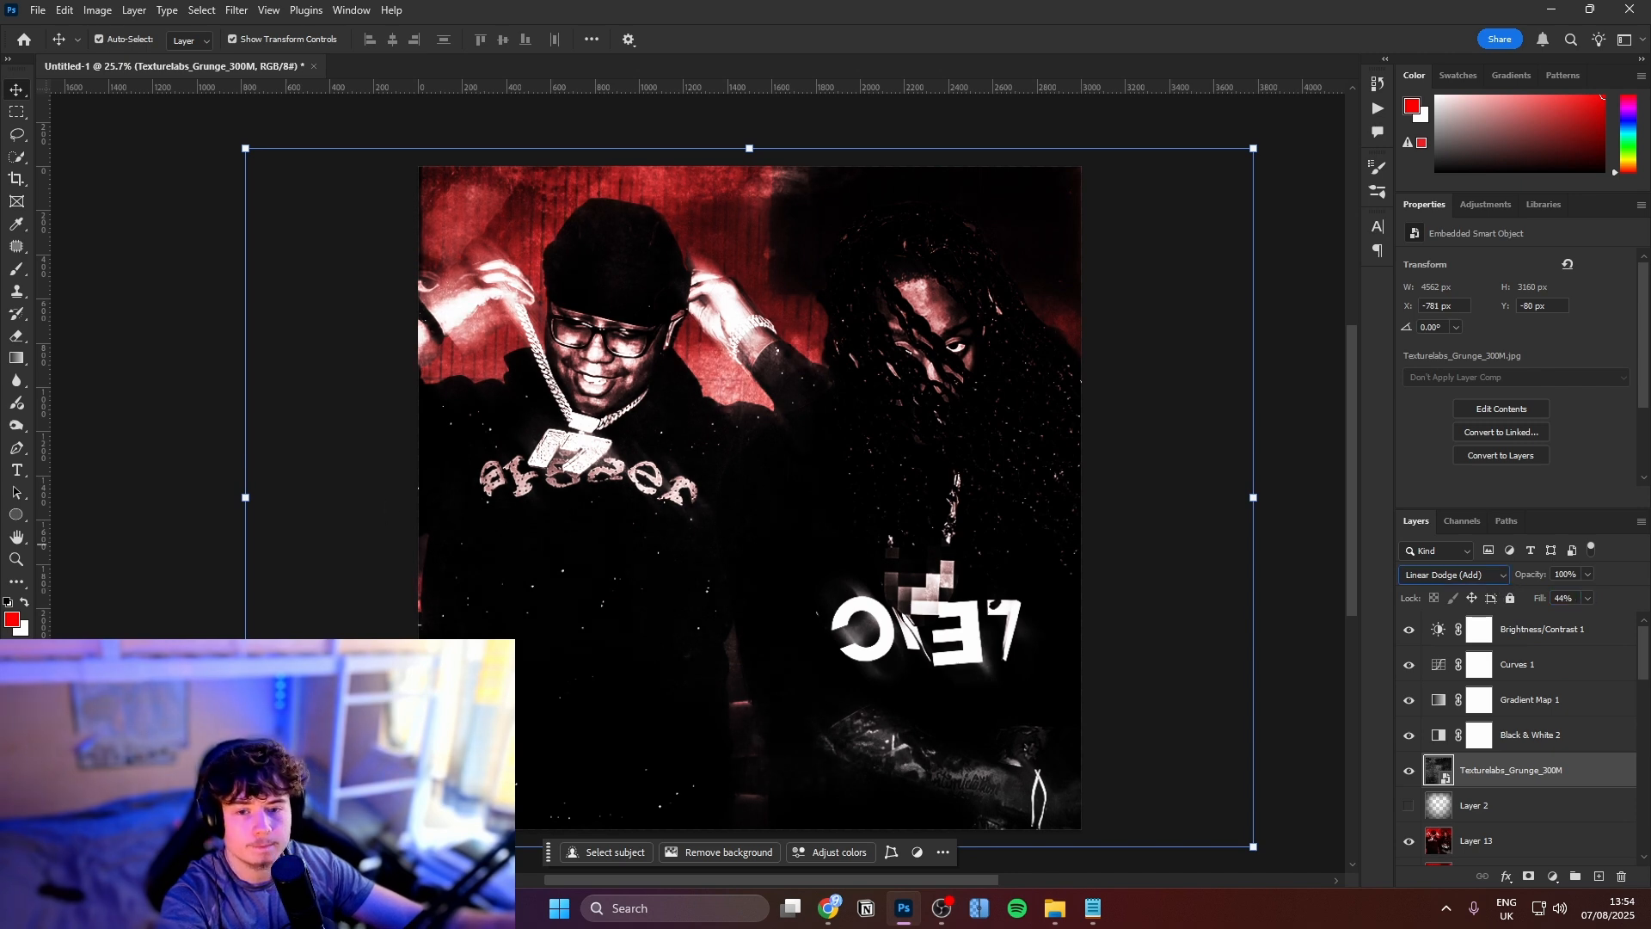
left_click_drag(533, 623, 946, 615)
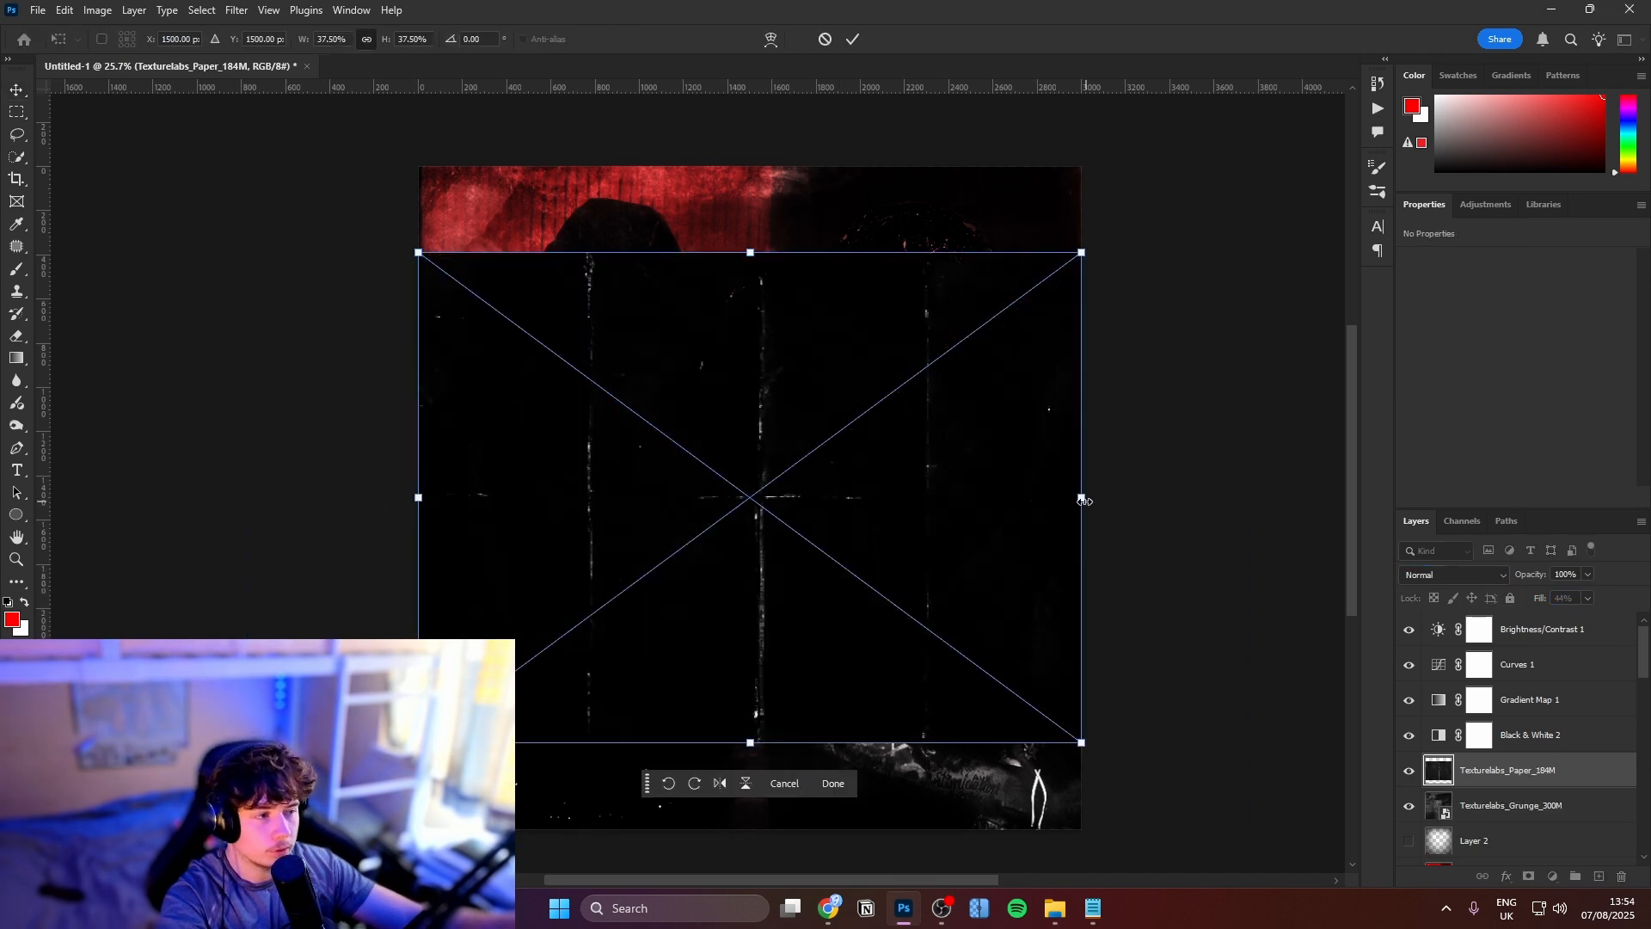
left_click_drag(1081, 500, 1290, 521)
key("Return")
Set the Texturelabs_Paper_184M layer's blend mode to Lighten, reduce its fill to 25% and deselect it
left_click(1453, 574)
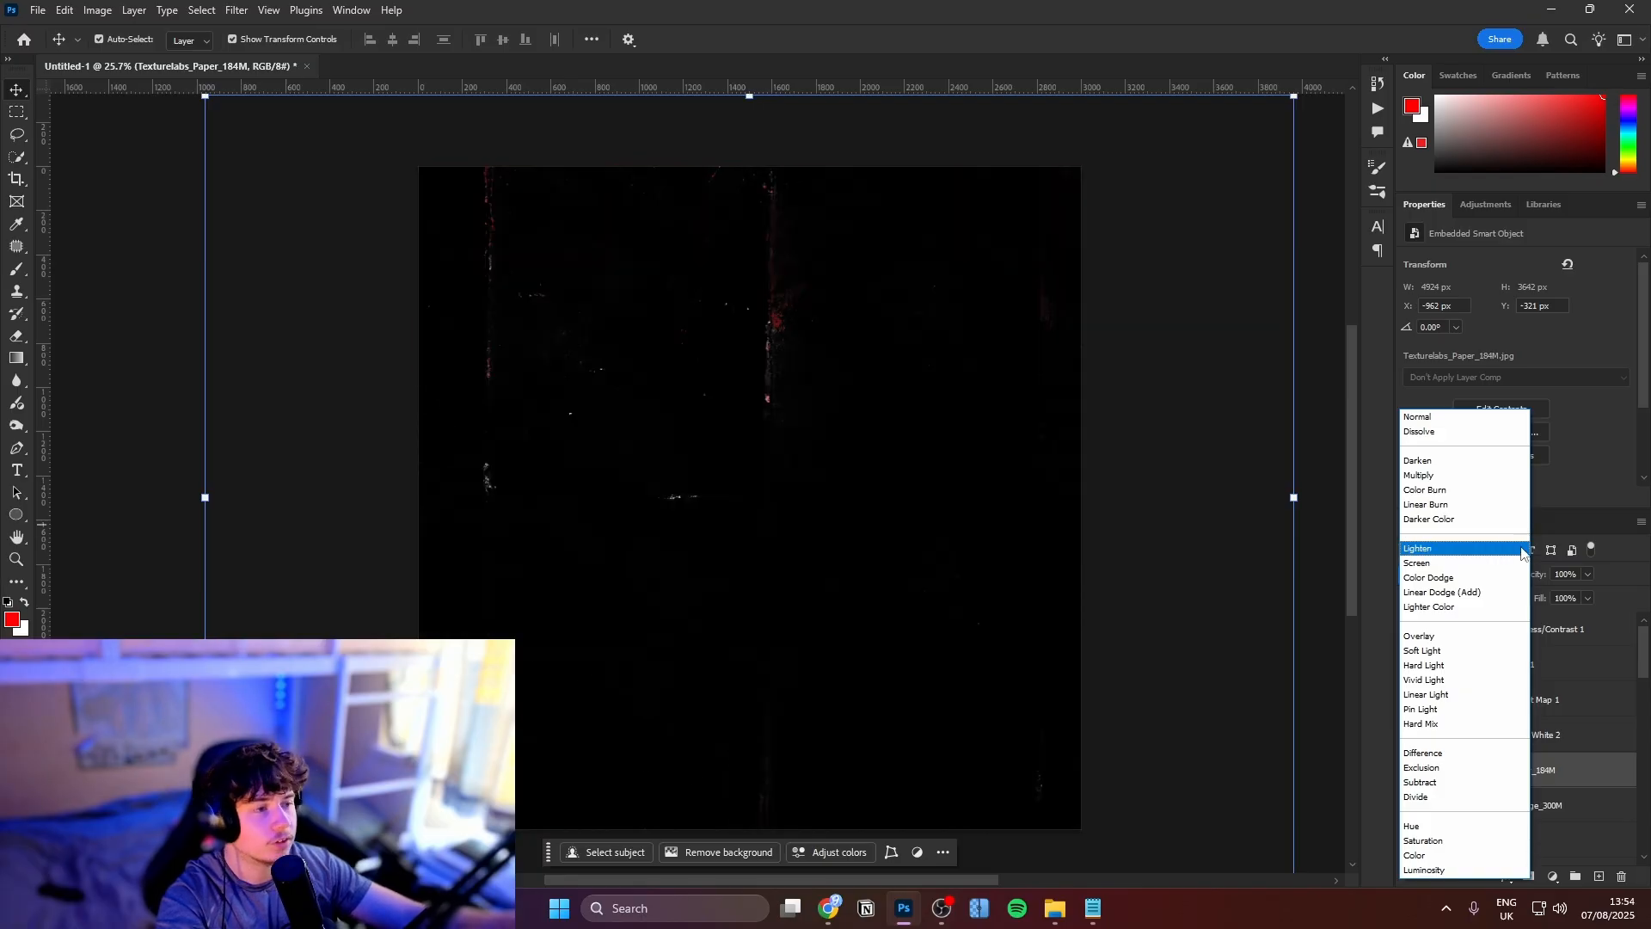
left_click(1515, 550)
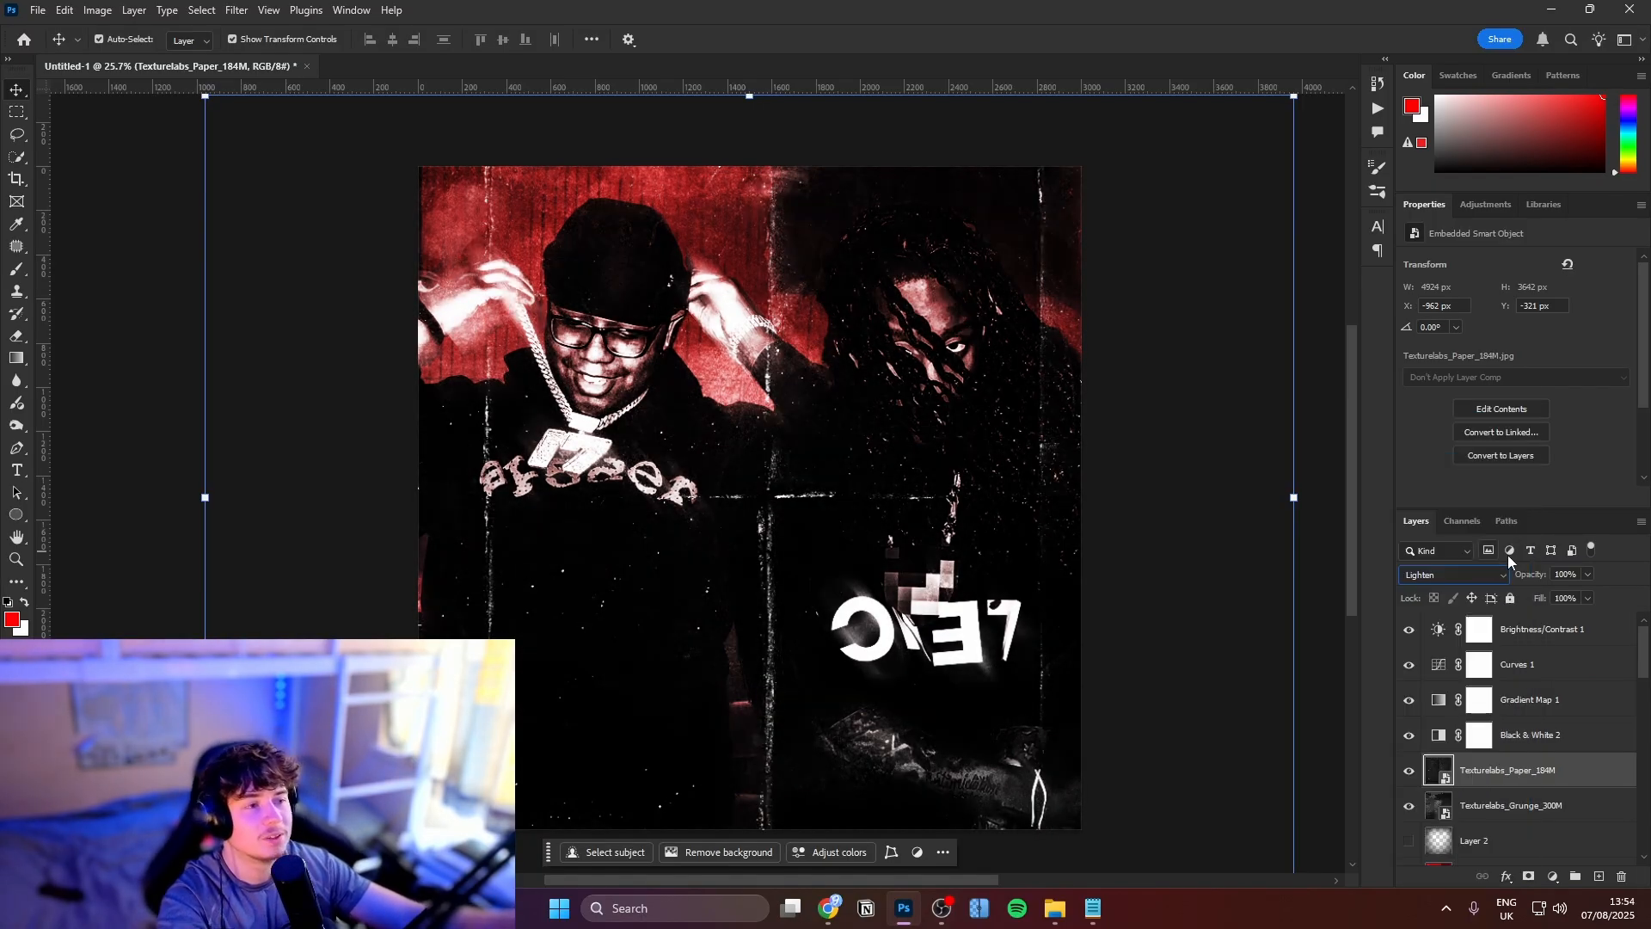
left_click_drag(1505, 614, 1477, 612)
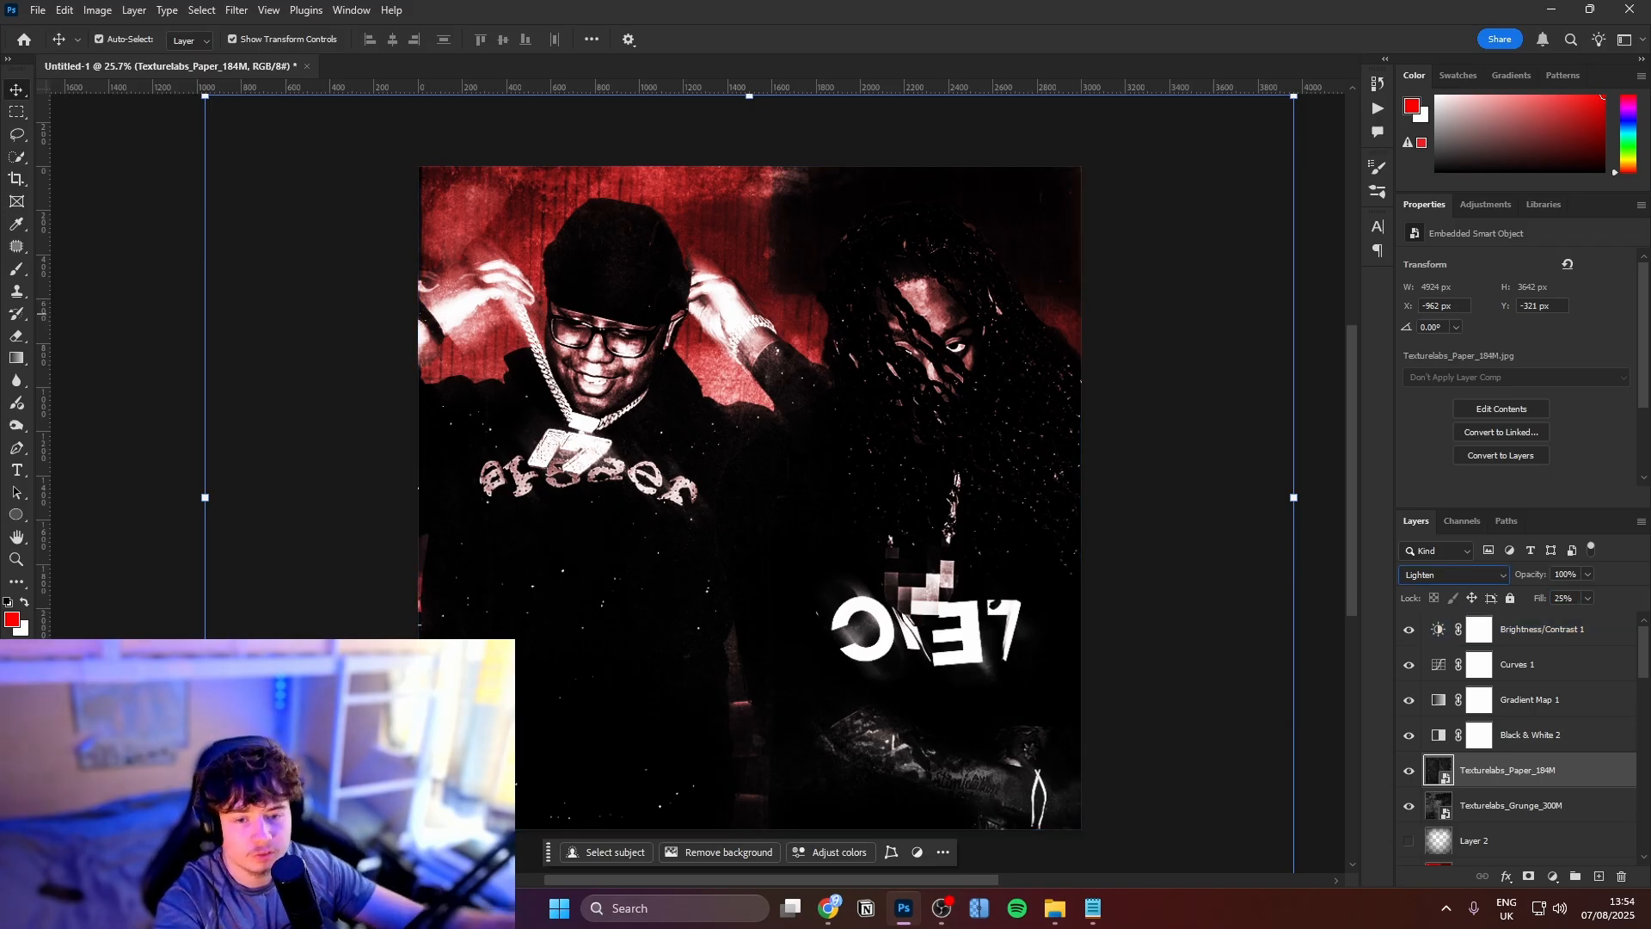
left_click(118, 345)
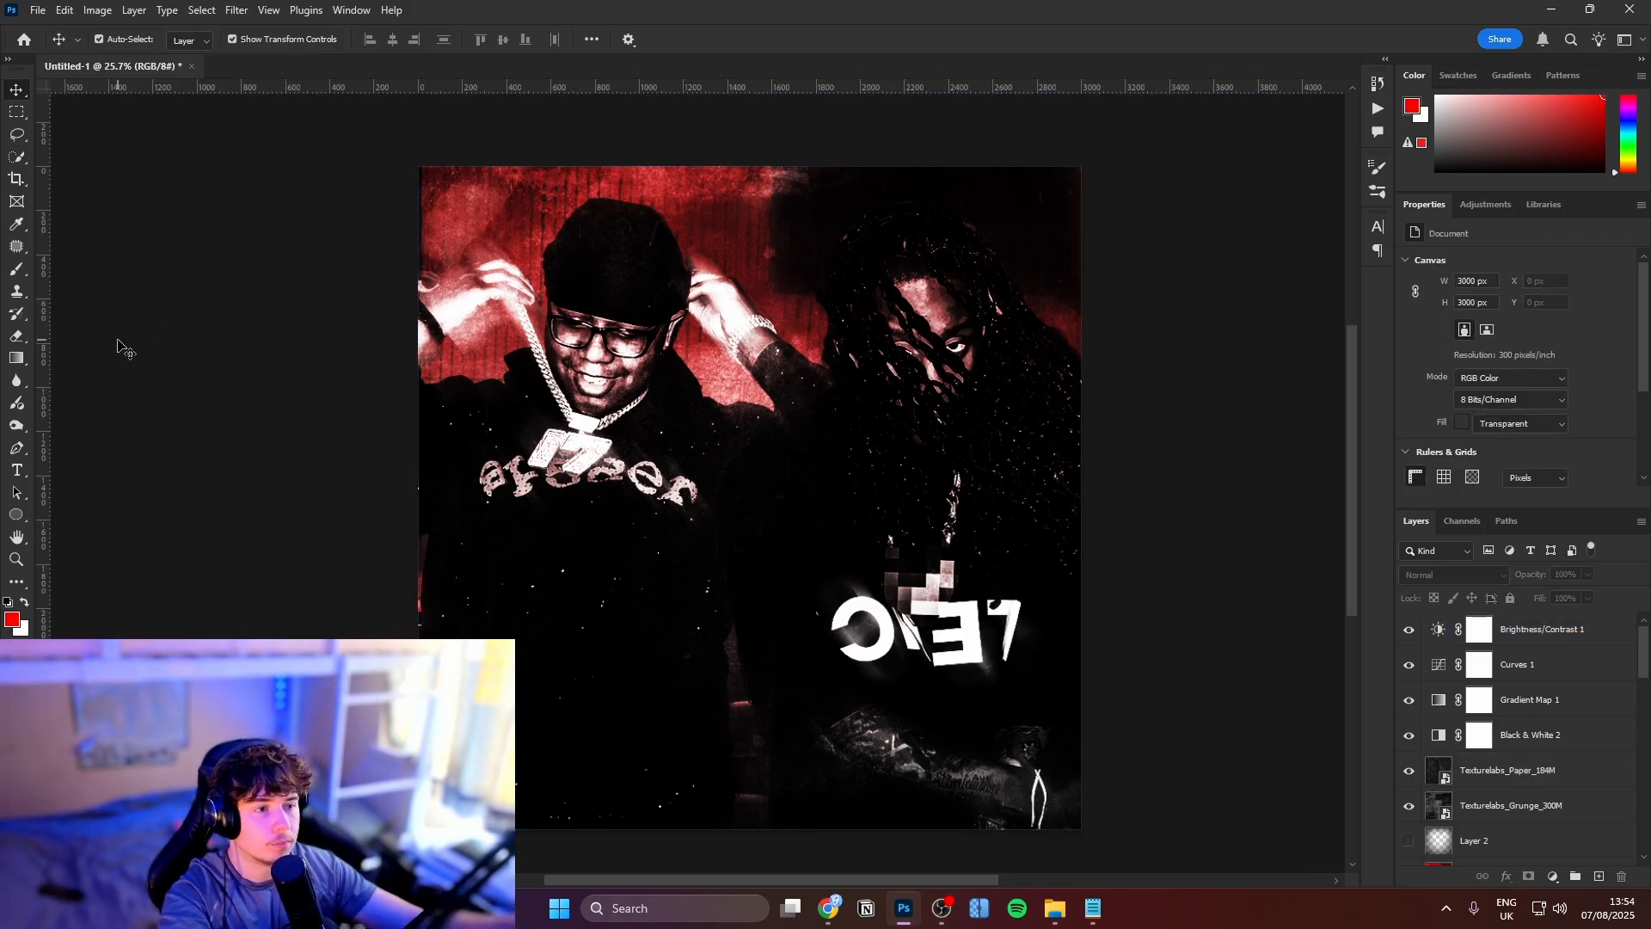
left_click(721, 120)
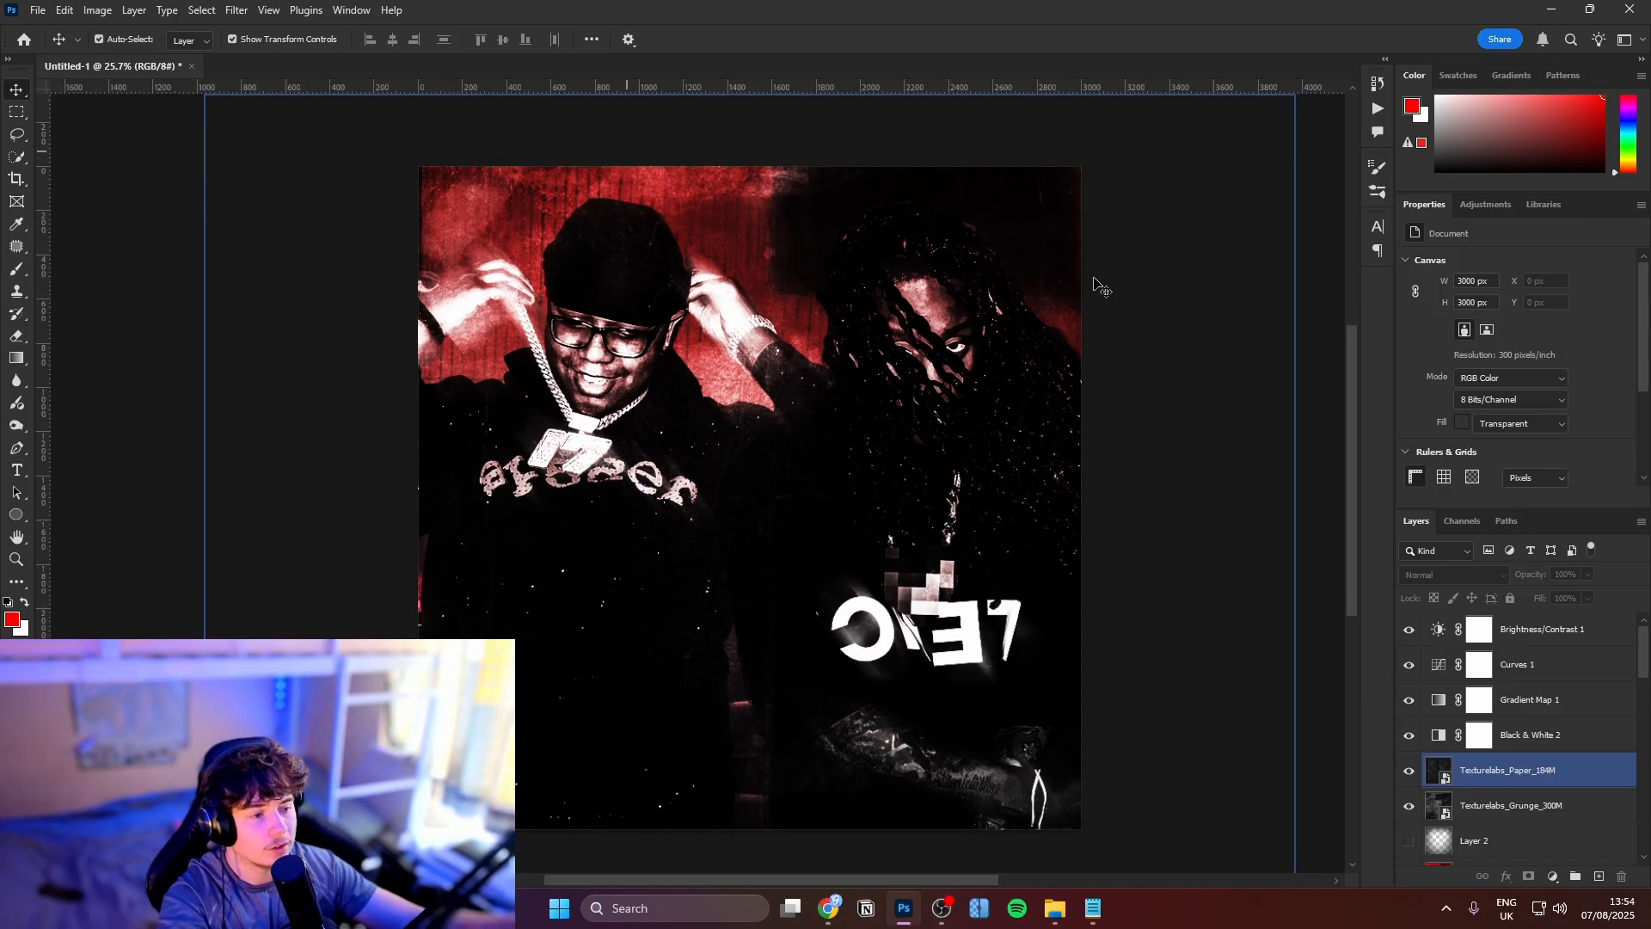
left_click(306, 447)
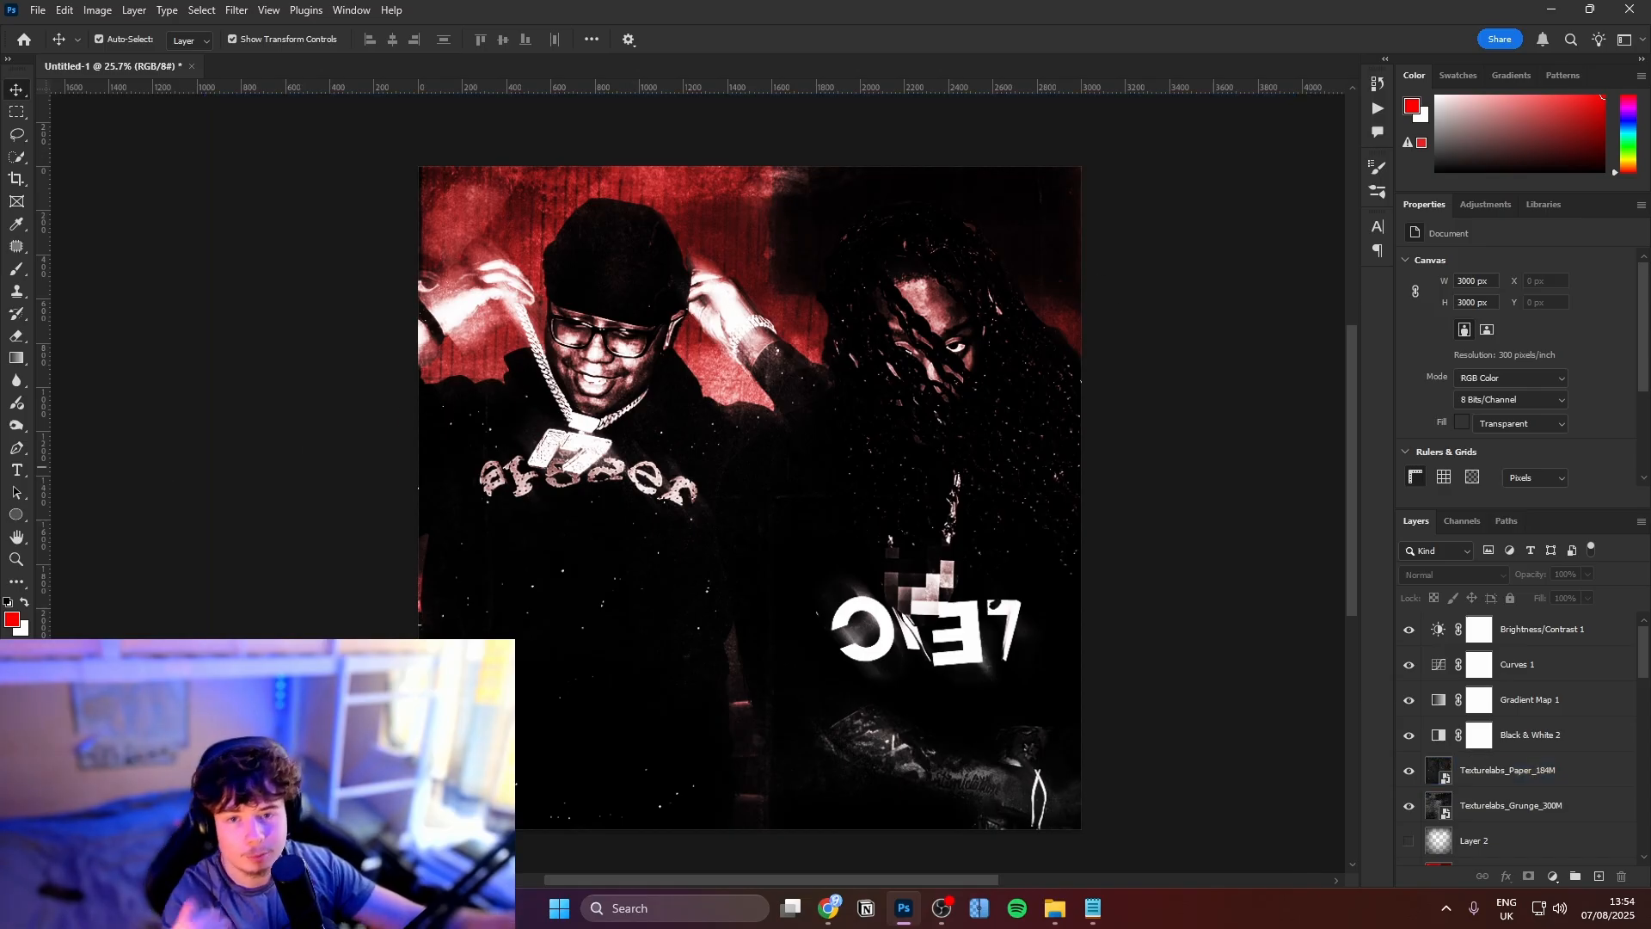
Add a mid-grey solid colour fill layer directly above the Texturelabs_Paper_184M texture
left_click(1510, 743)
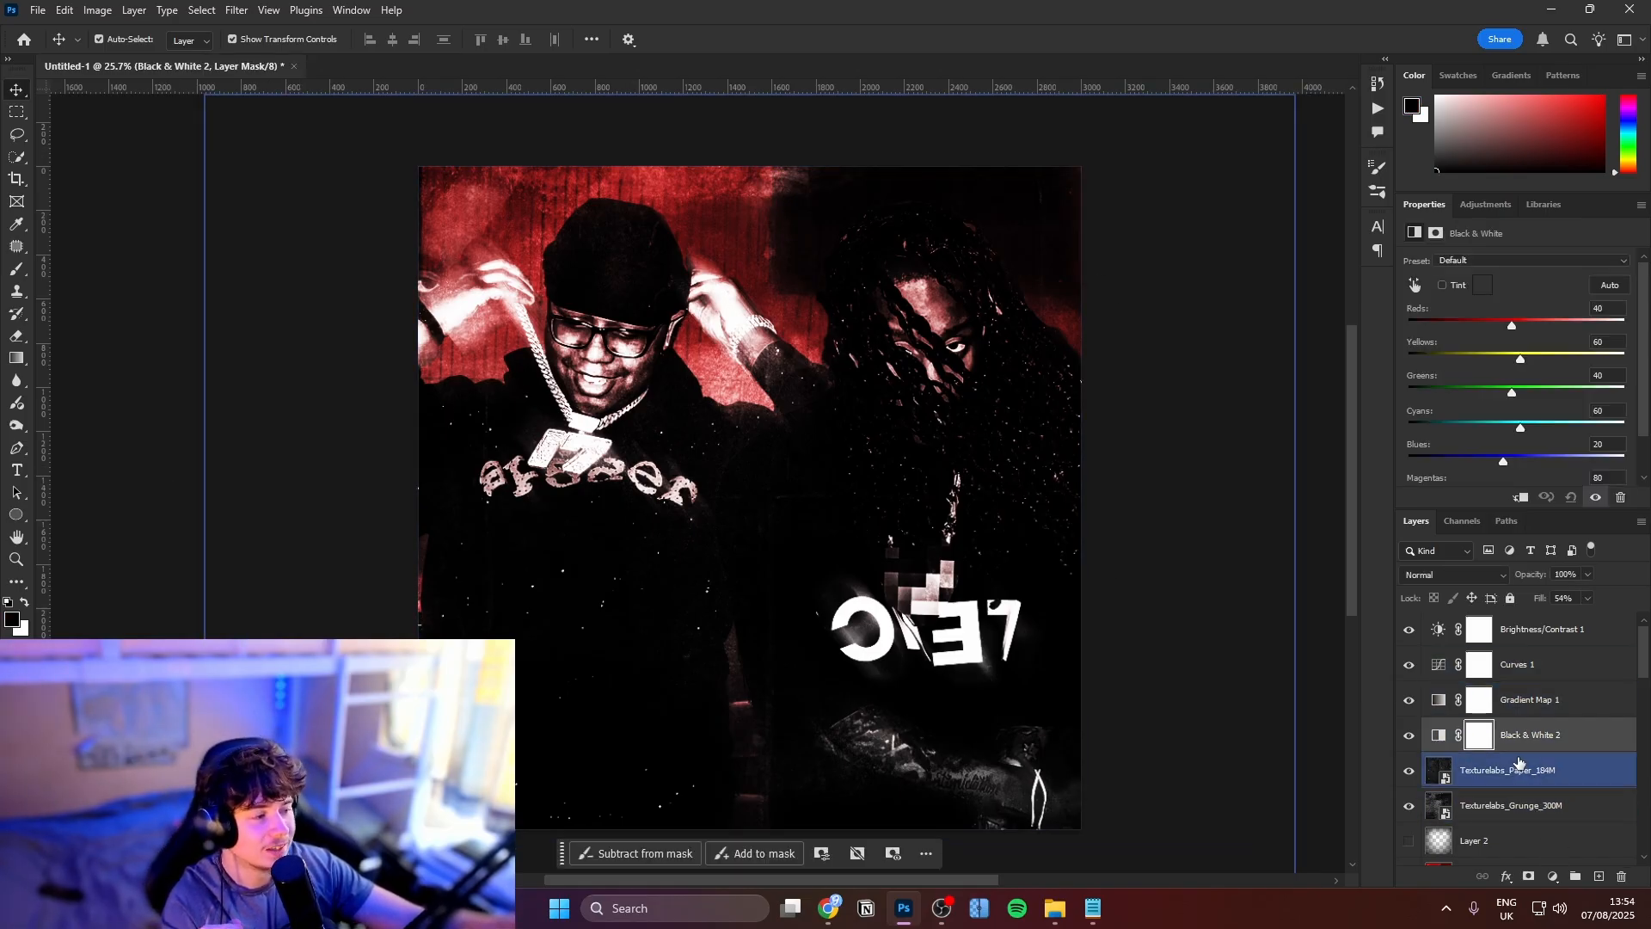
left_click(1518, 762)
left_click(1553, 877)
left_click(1560, 574)
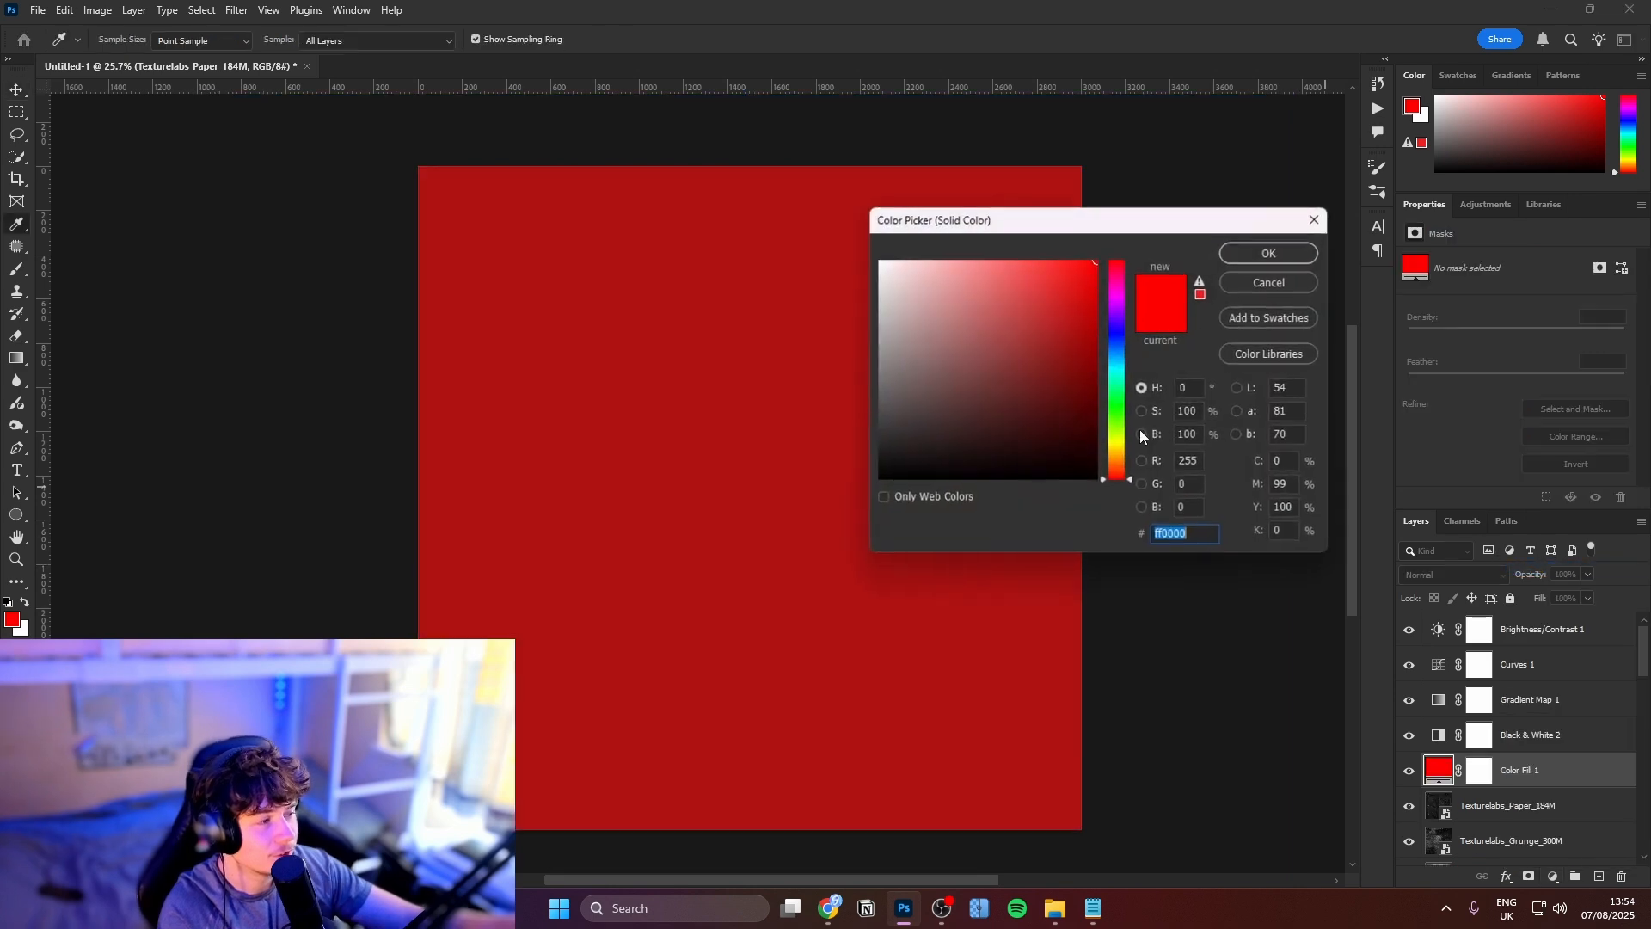
left_click_drag(1032, 387, 836, 376)
left_click(1251, 255)
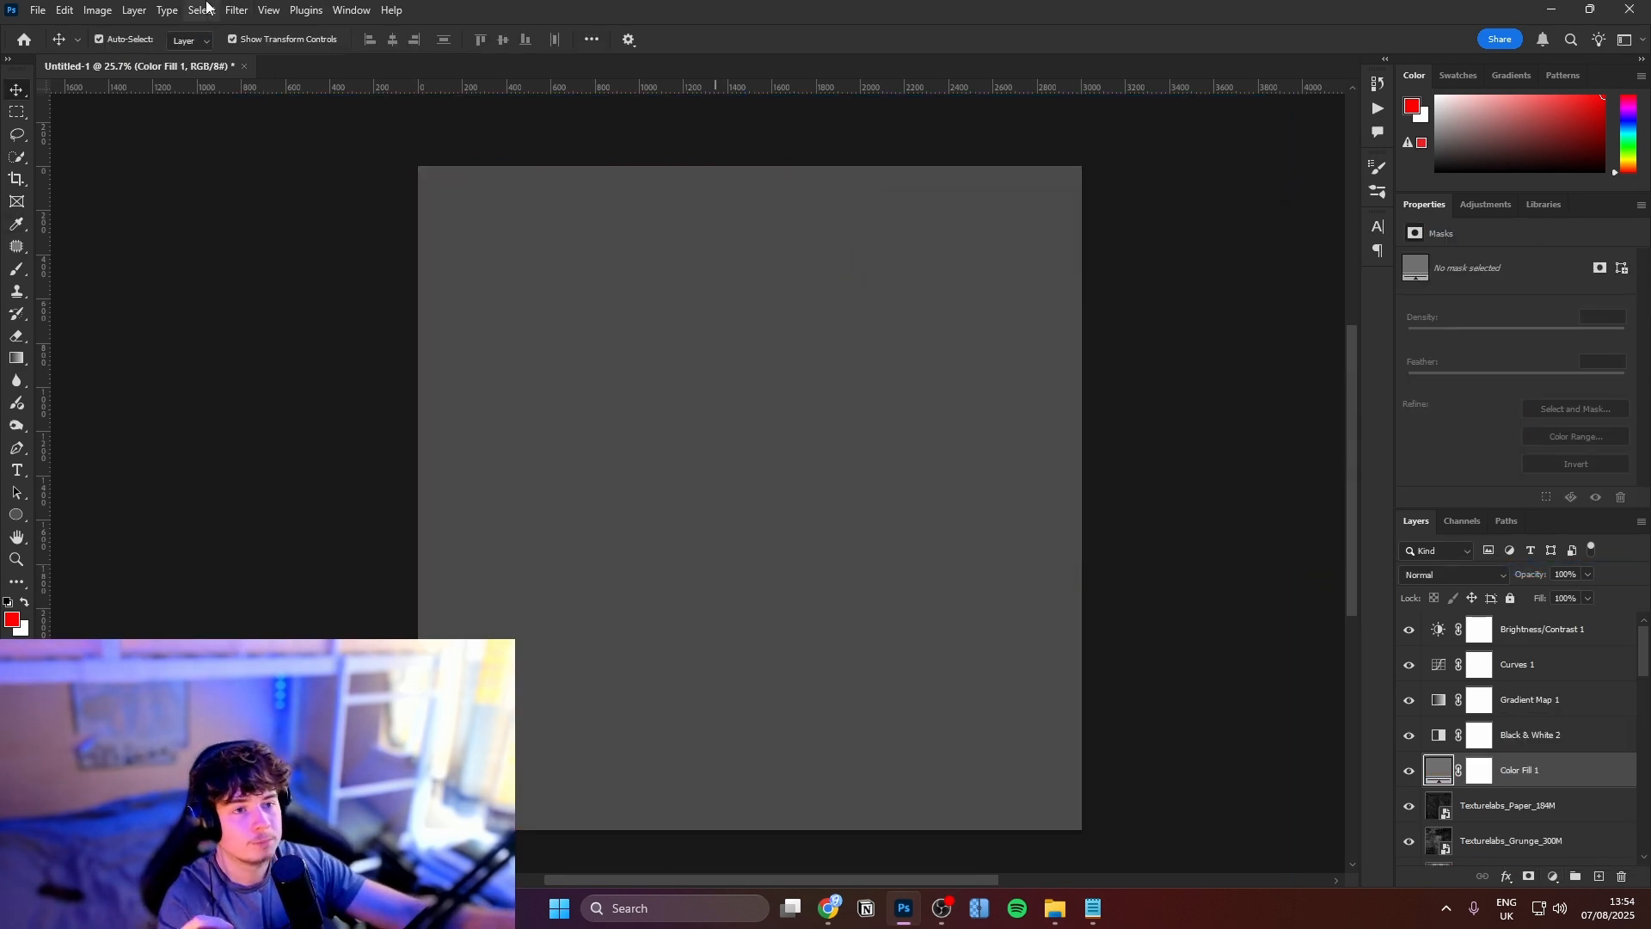
Convert the grey fill to a smart object with an Add Noise filter of 20.78%, Uniform and Monochromatic
left_click(236, 10)
mouse_move(377, 281)
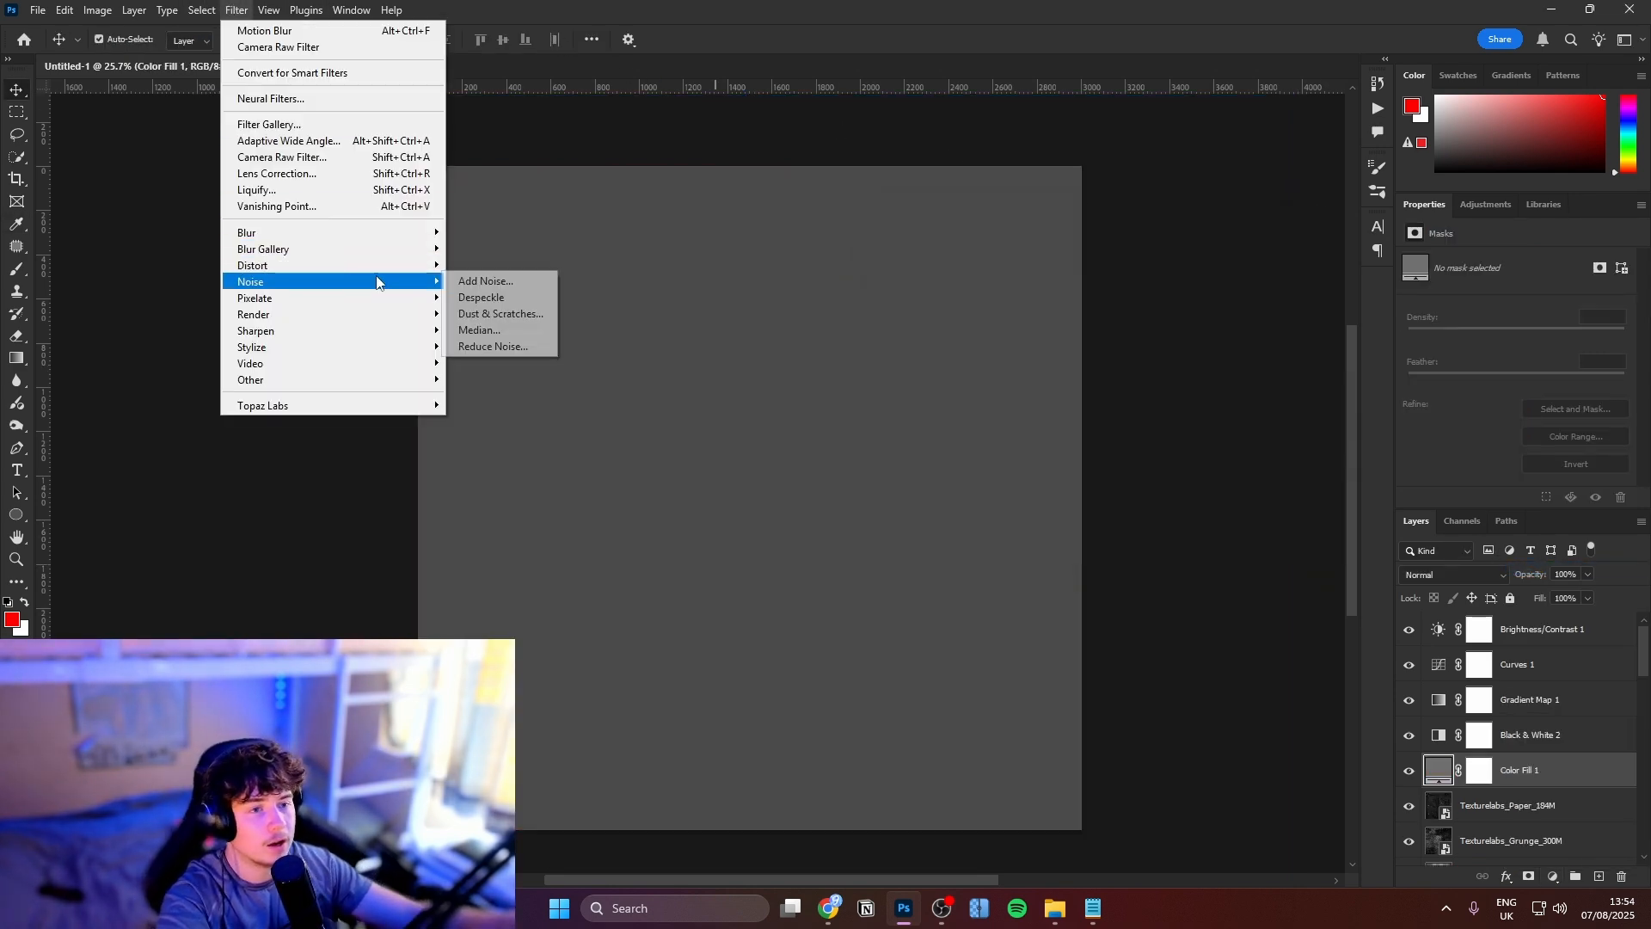
left_click(486, 280)
key("Return")
key("Return")
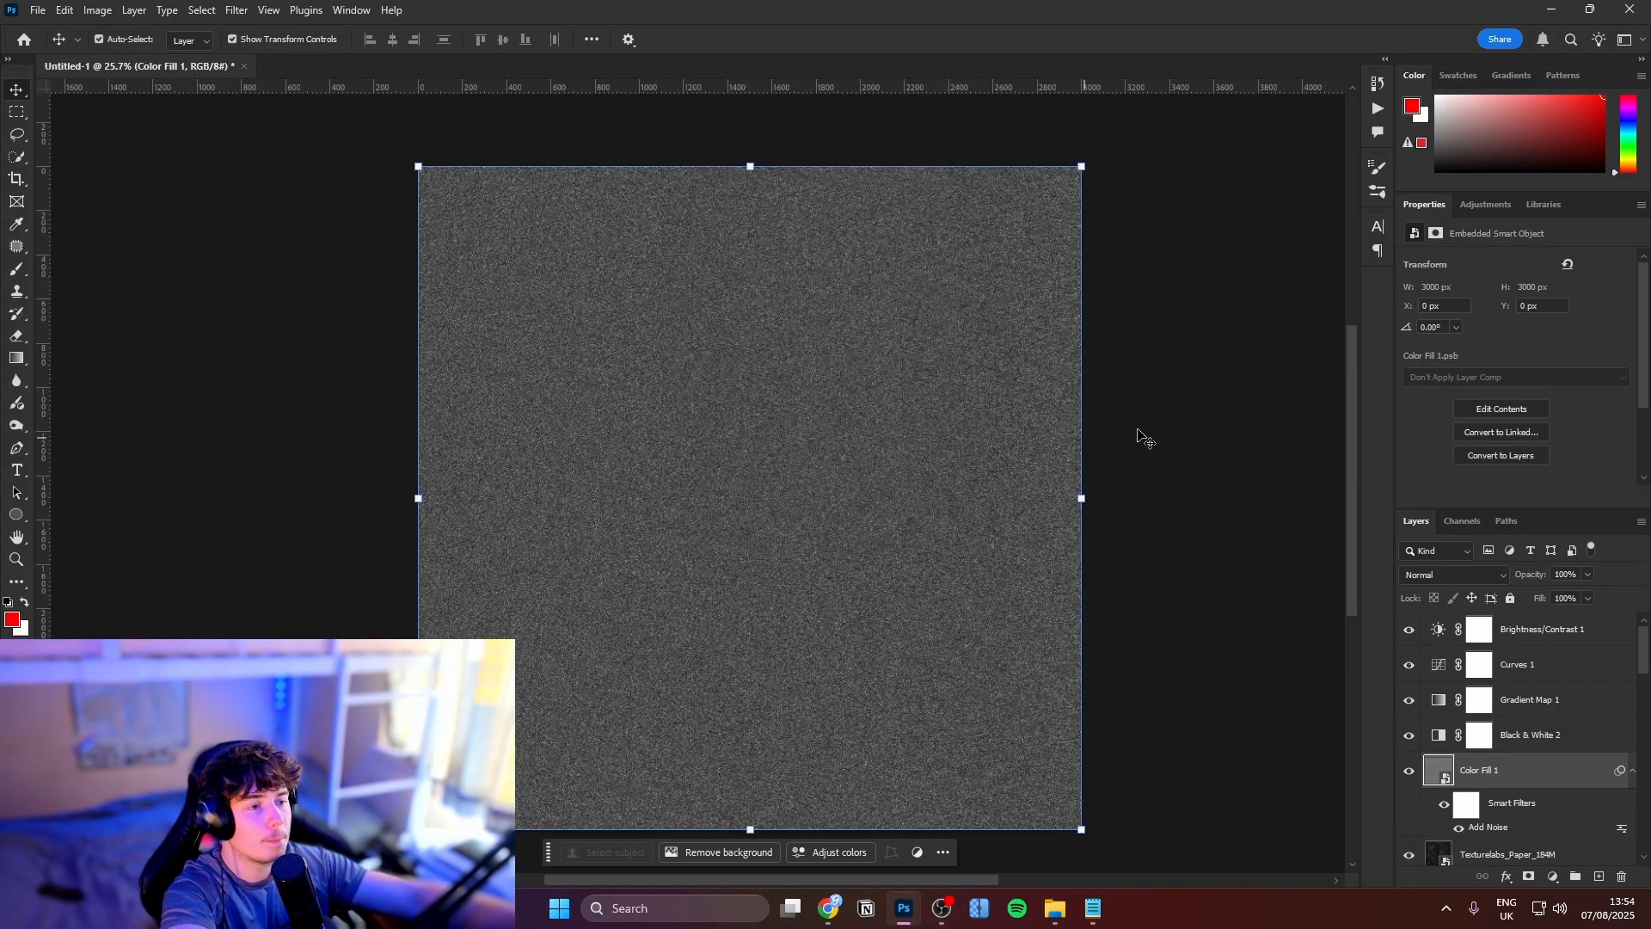
double_click(1487, 827)
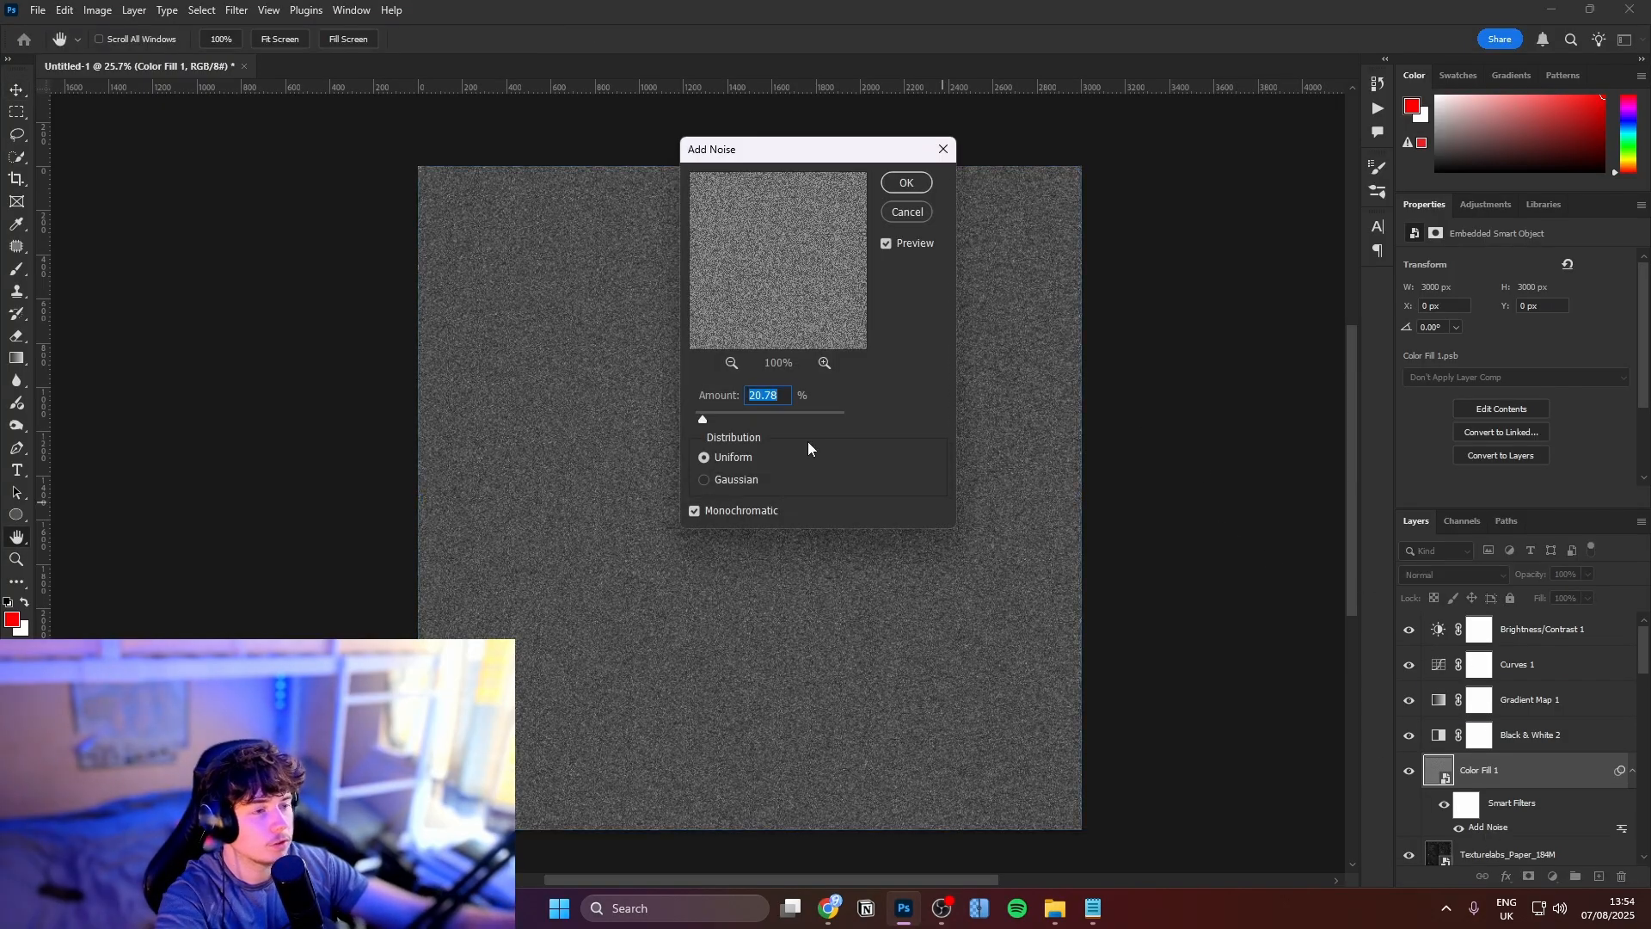
key("Return")
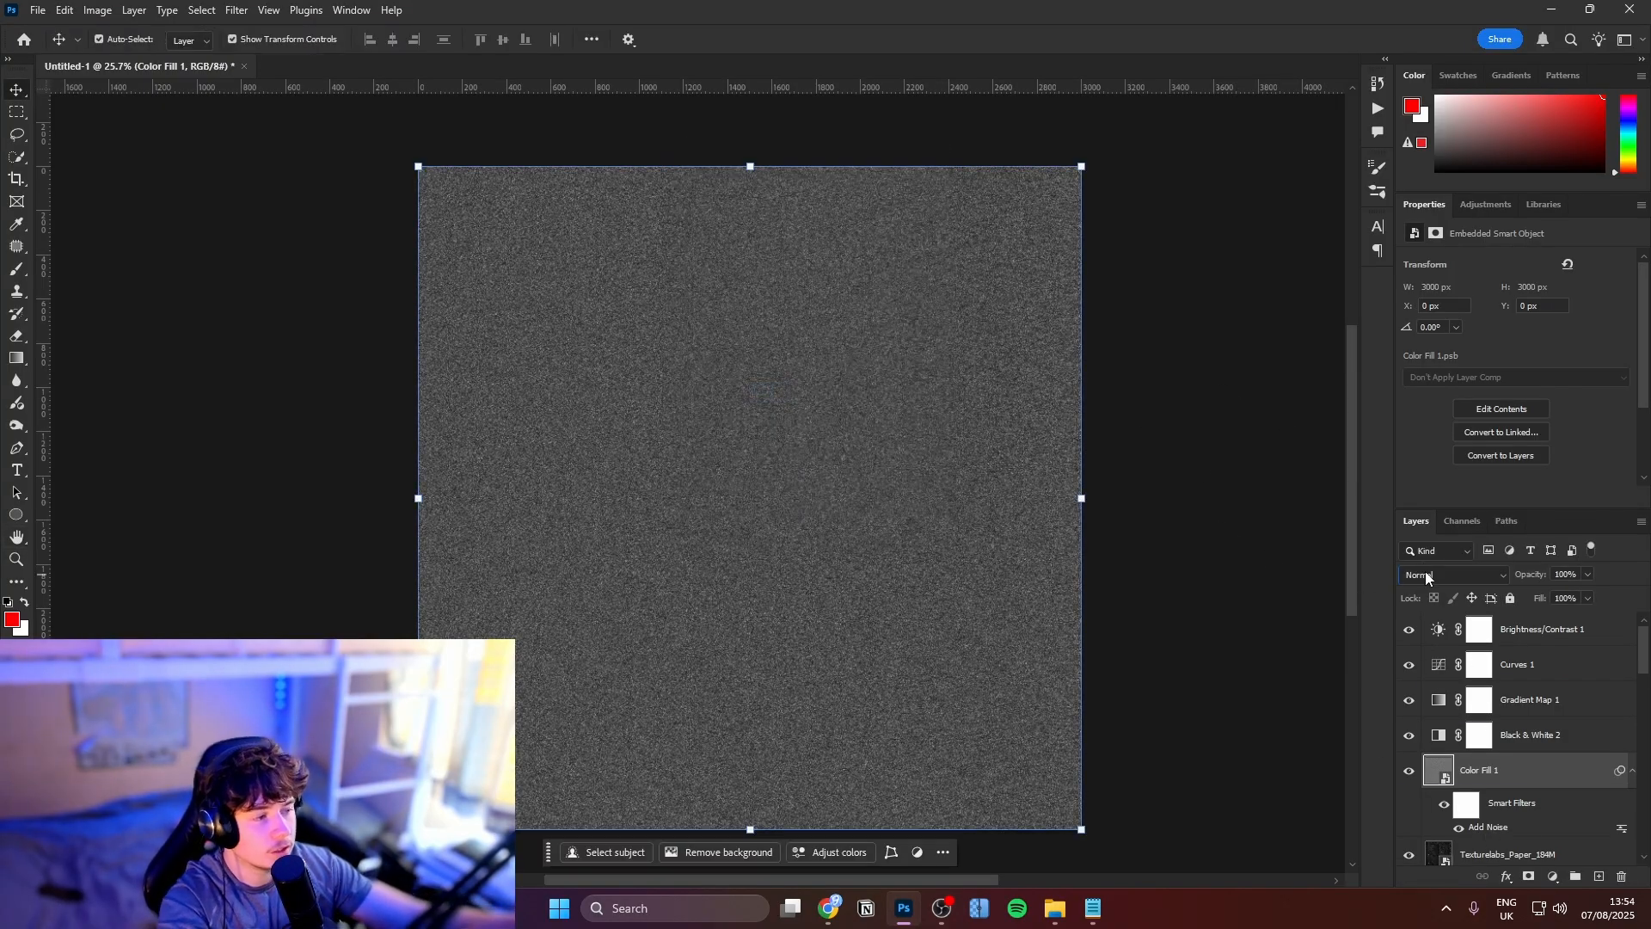
Set the noise layer's blend mode to Overlay and its fill to 85%
left_click(1425, 574)
left_click(1495, 634)
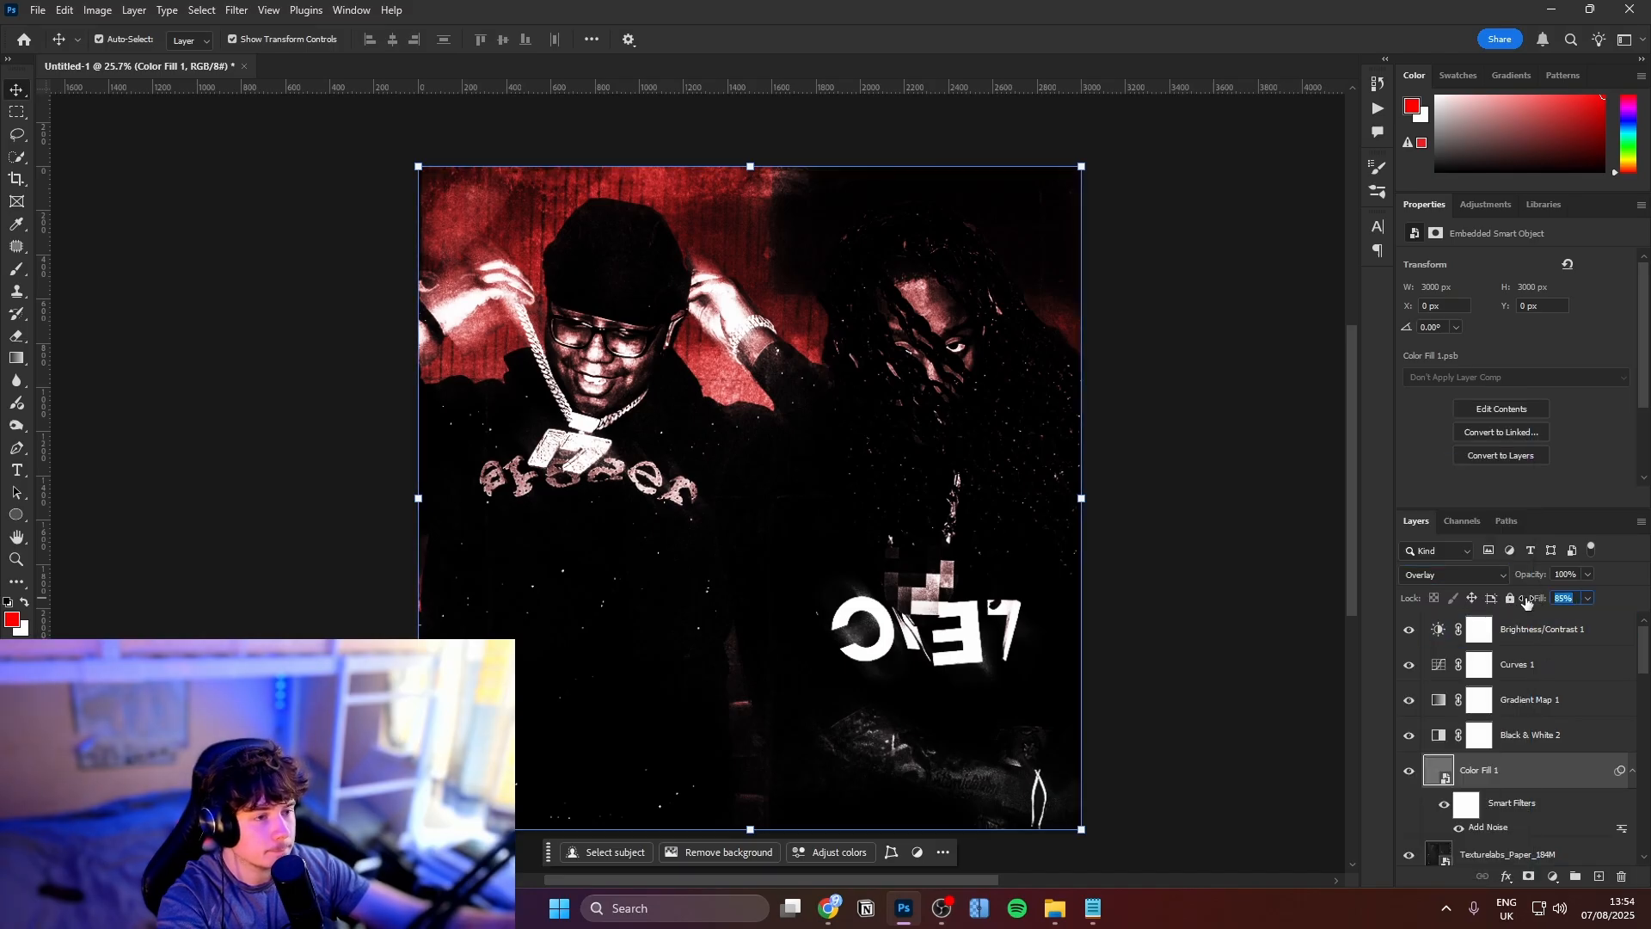
left_click(310, 324)
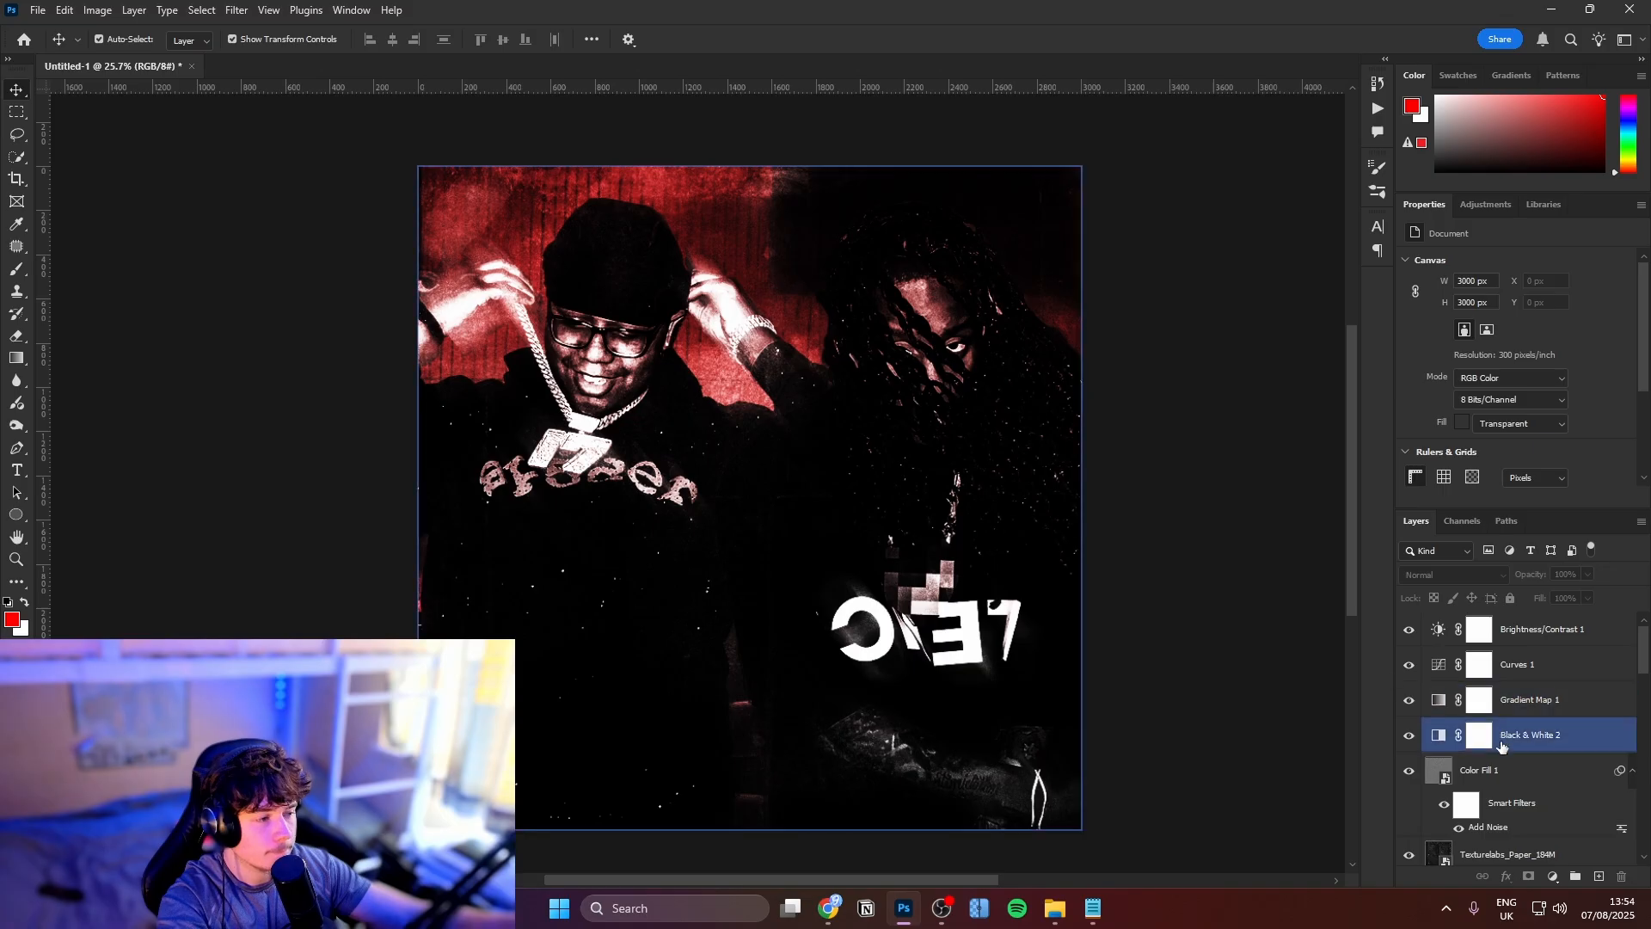
left_click(1505, 774)
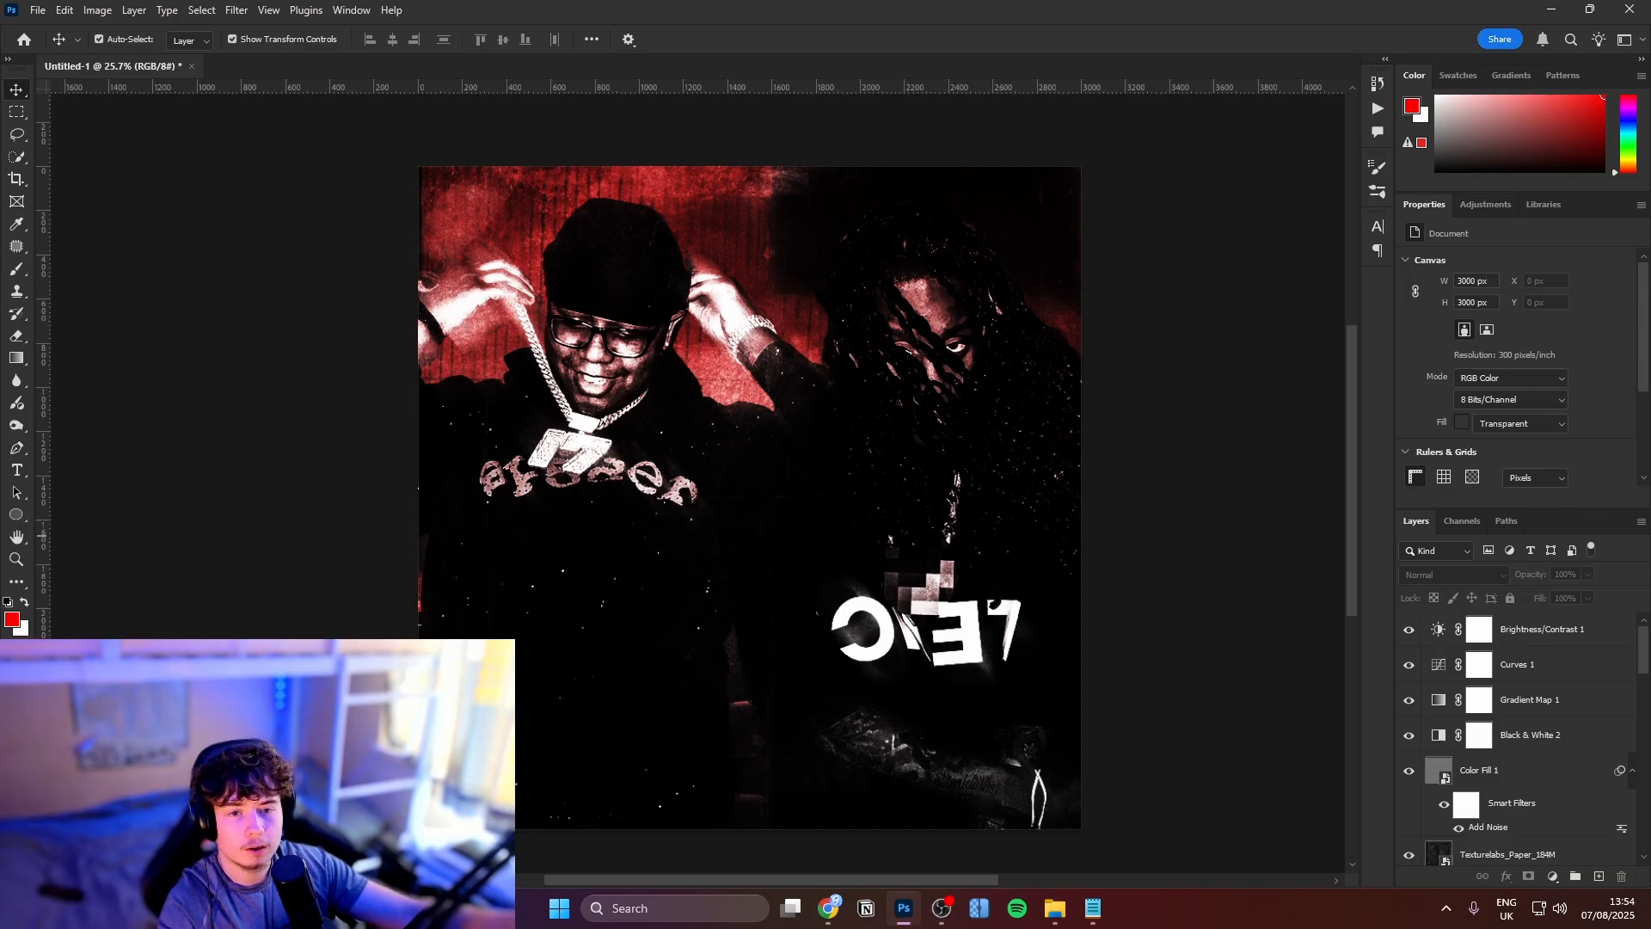
Place the grunge-texture-44 image, enlarge it to about 4562 × 3042 px and move it below Black & White 2
left_click_drag(0, 430, 501, 418)
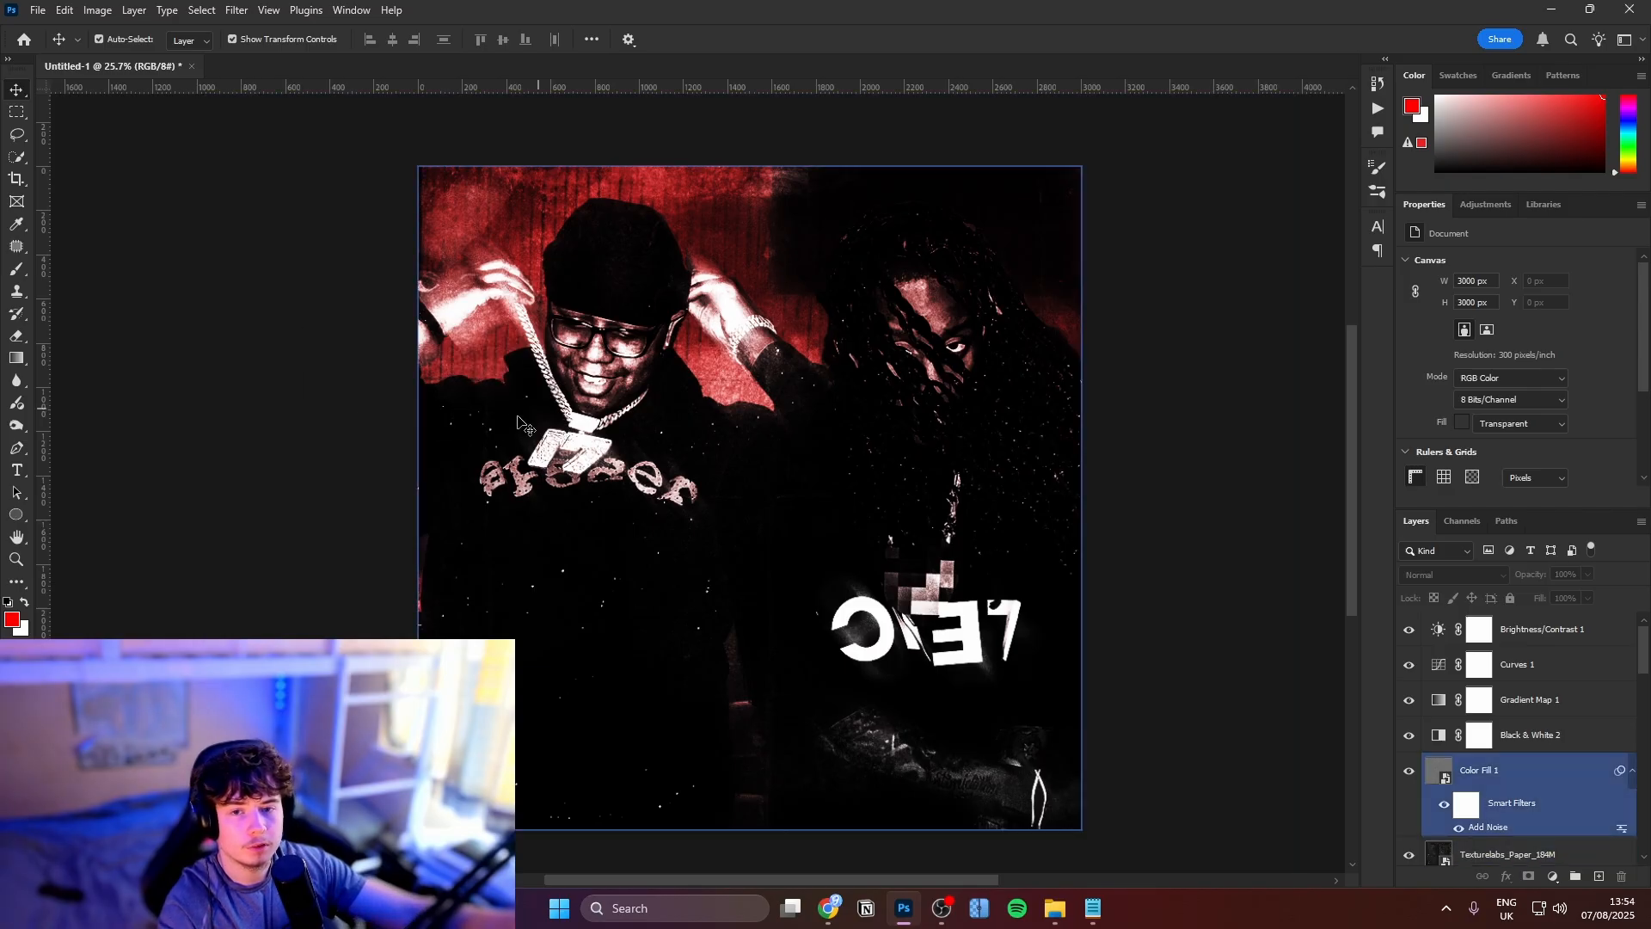
left_click_drag(1081, 498, 1246, 504)
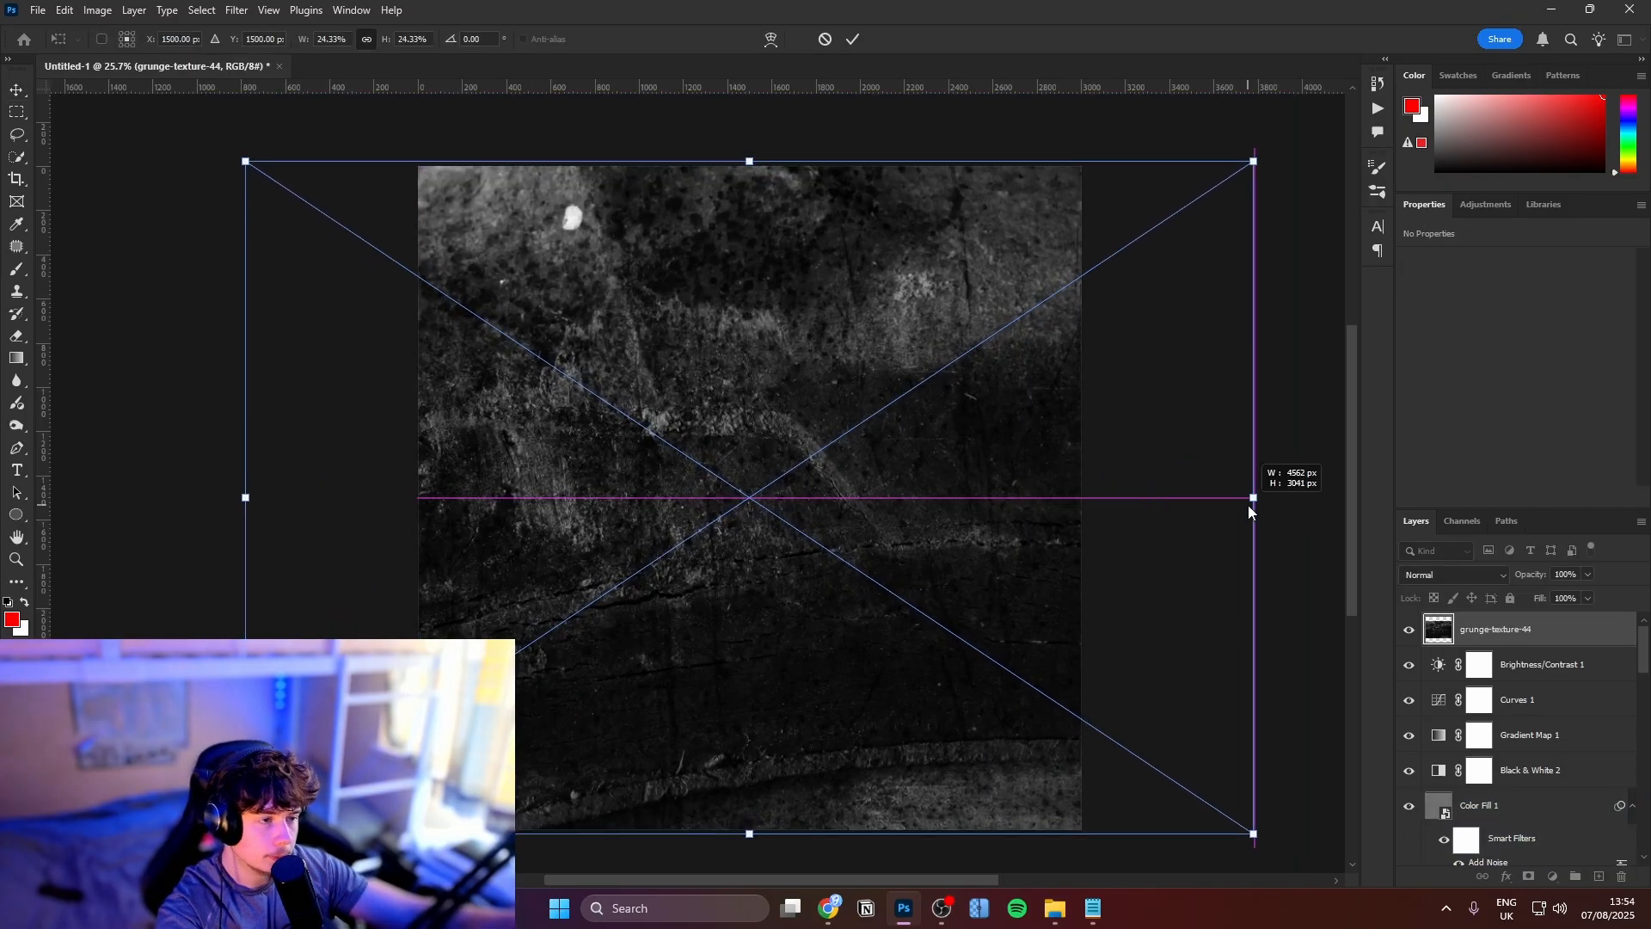
key("Return")
left_click_drag(1500, 630, 1494, 784)
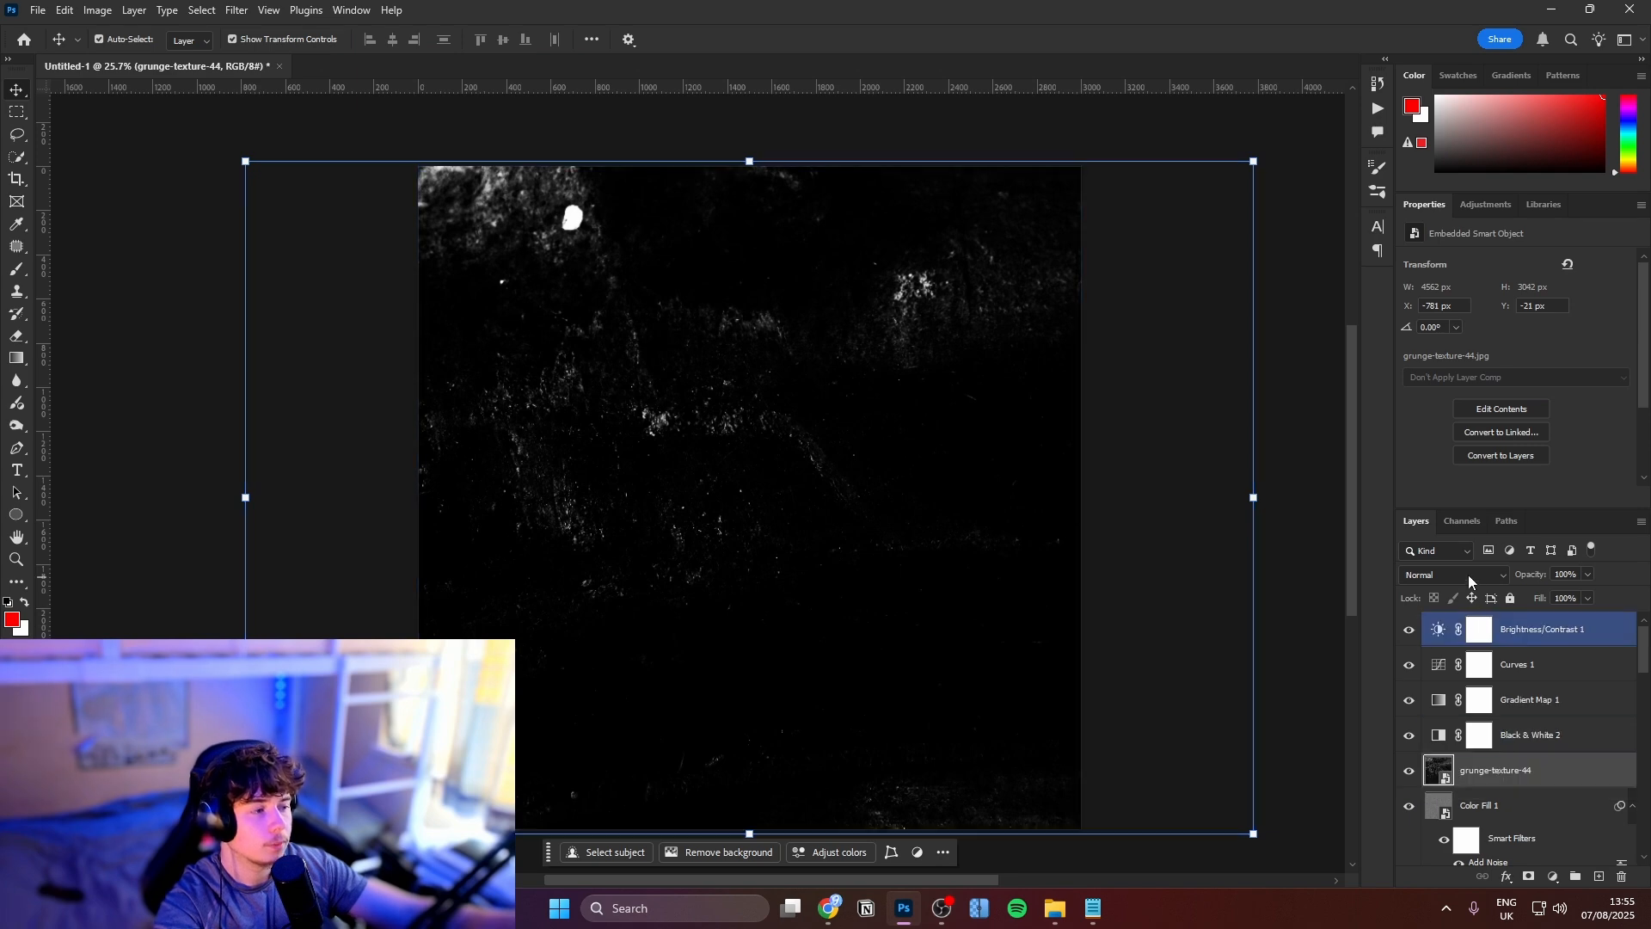
Try the Lighter Color blend mode on grunge-texture-44 and delete that layer
left_click(1468, 574)
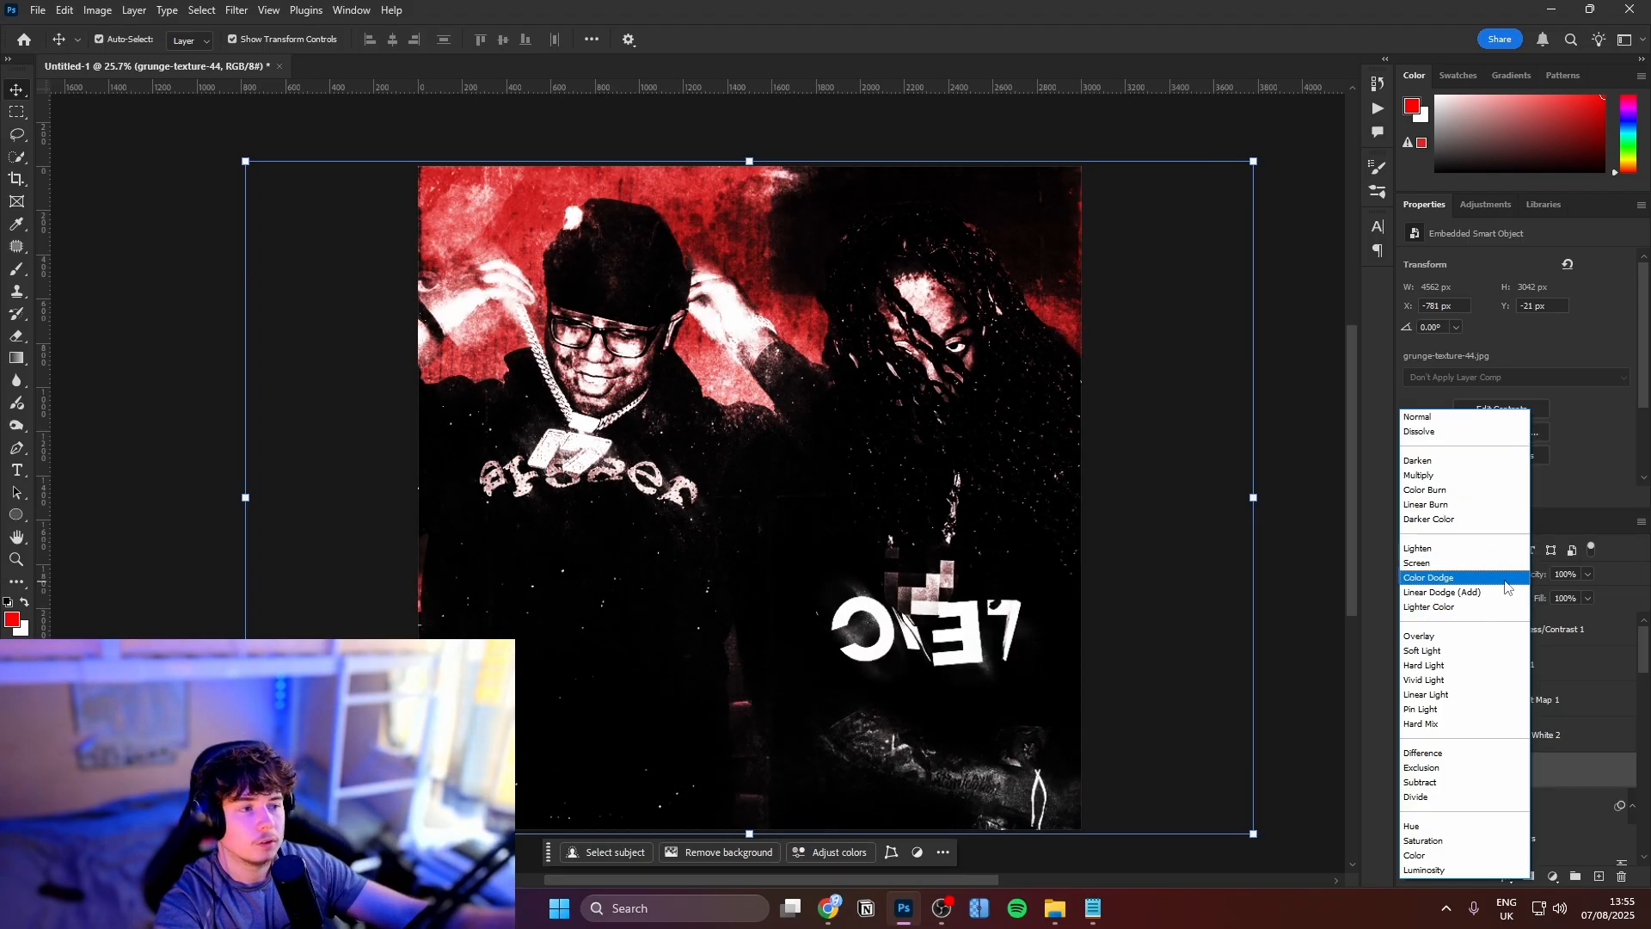
left_click(1496, 631)
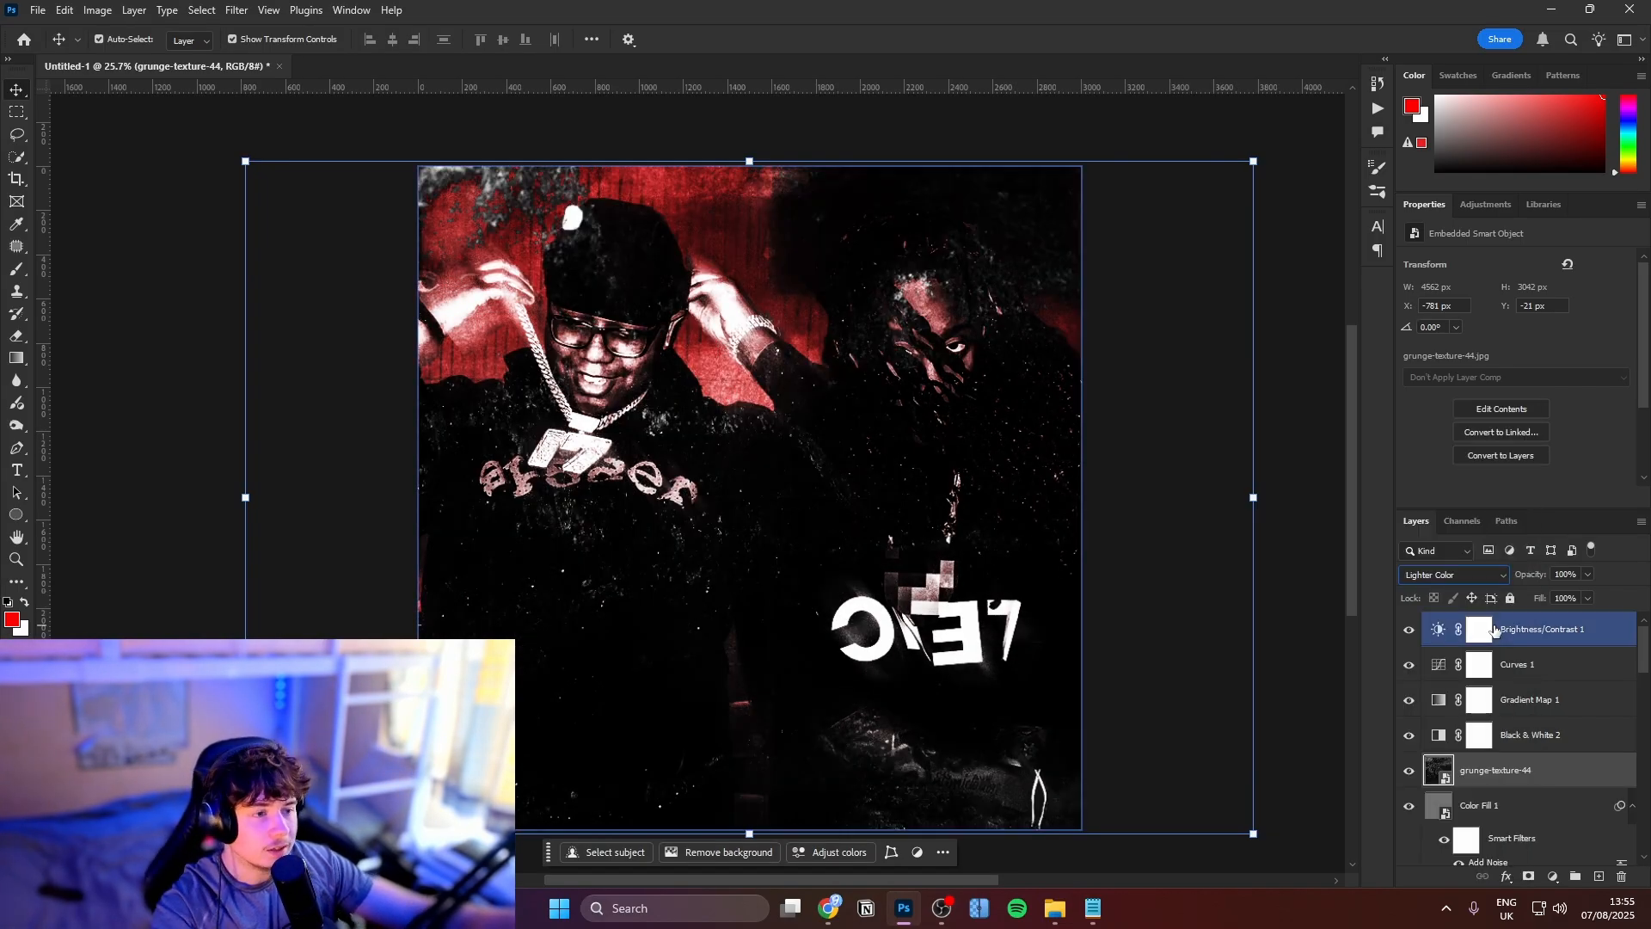
key("Delete")
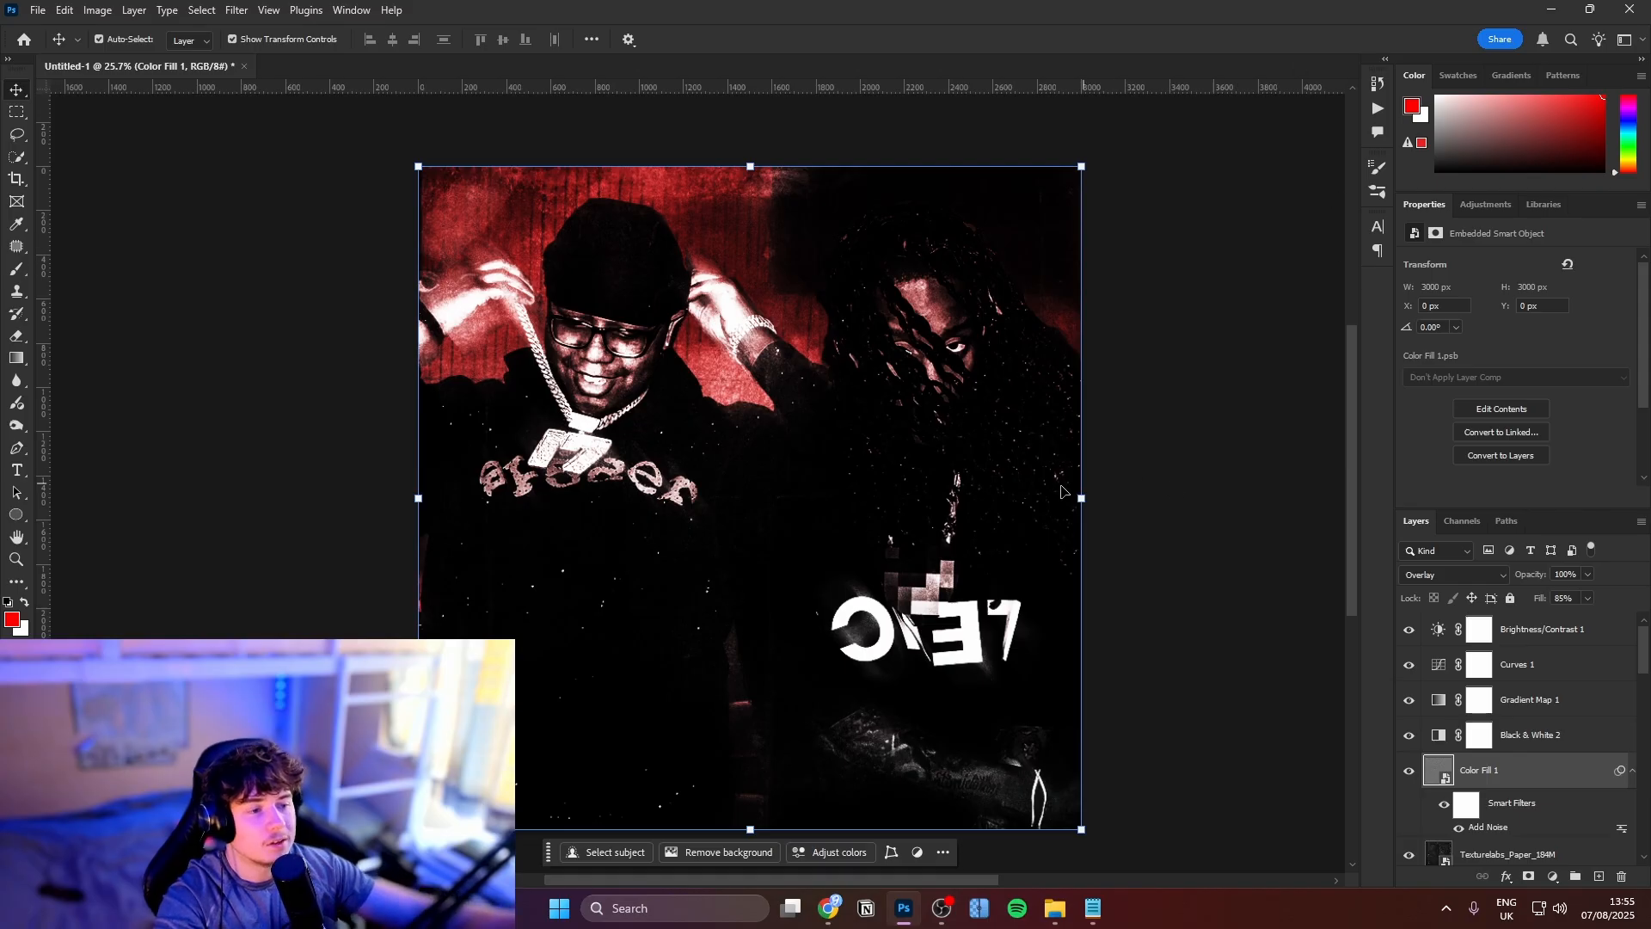
left_click(1251, 641)
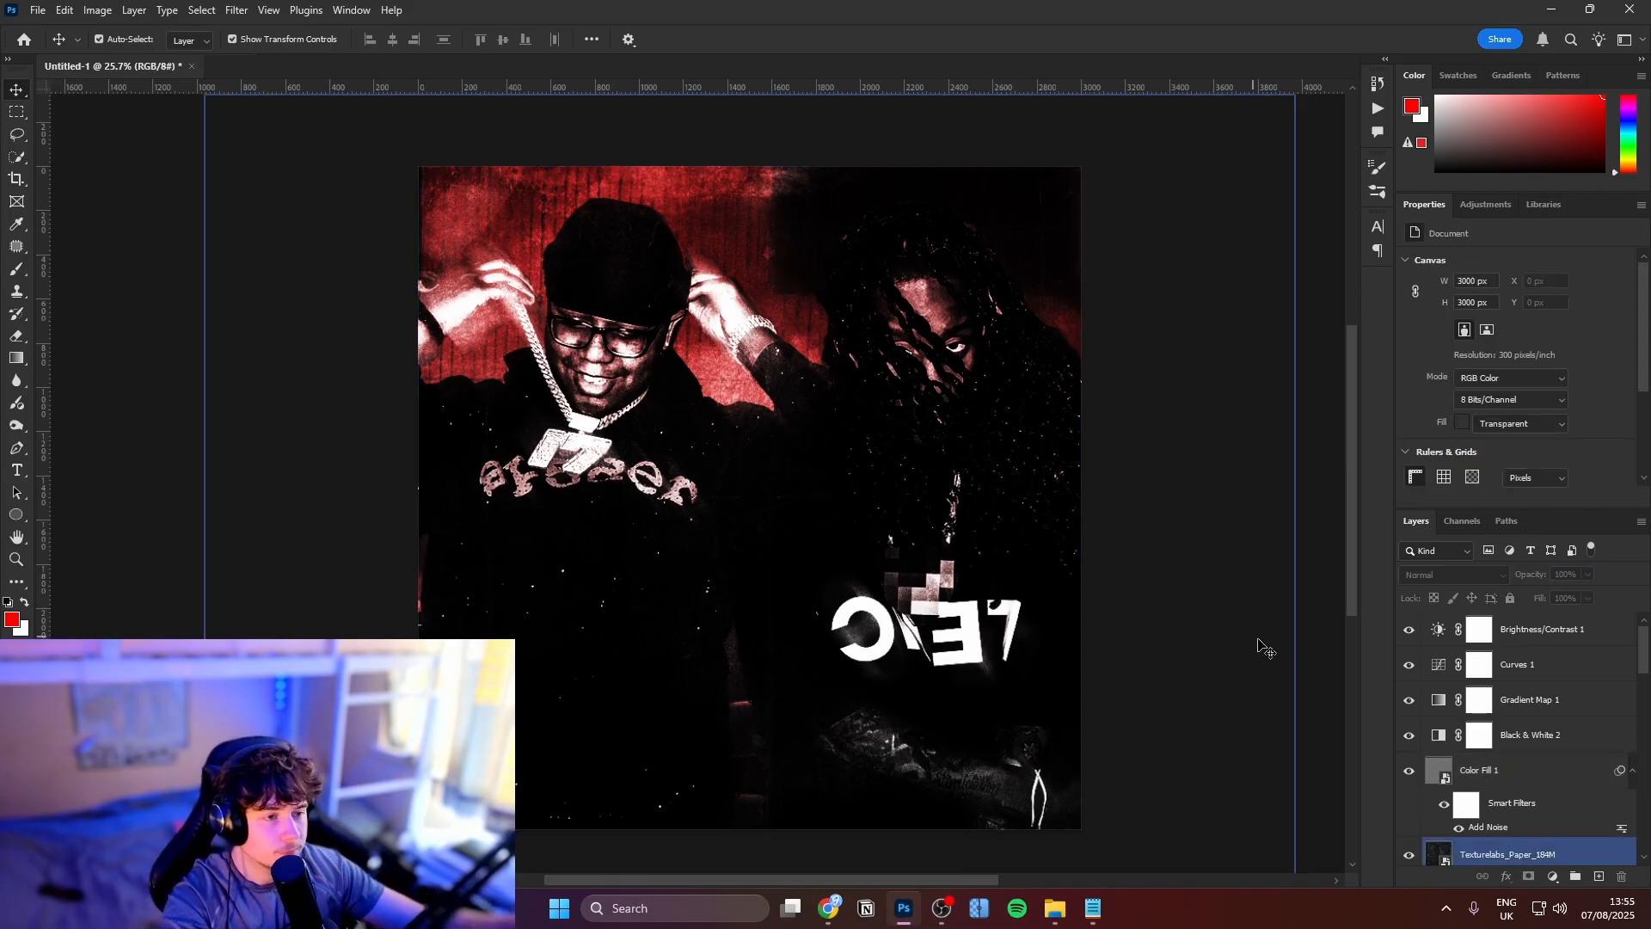
Show the Layer 2 vignette and erase its darkening over the face of the man with glasses
scroll(1522, 748, "down", 6)
left_click(1528, 764)
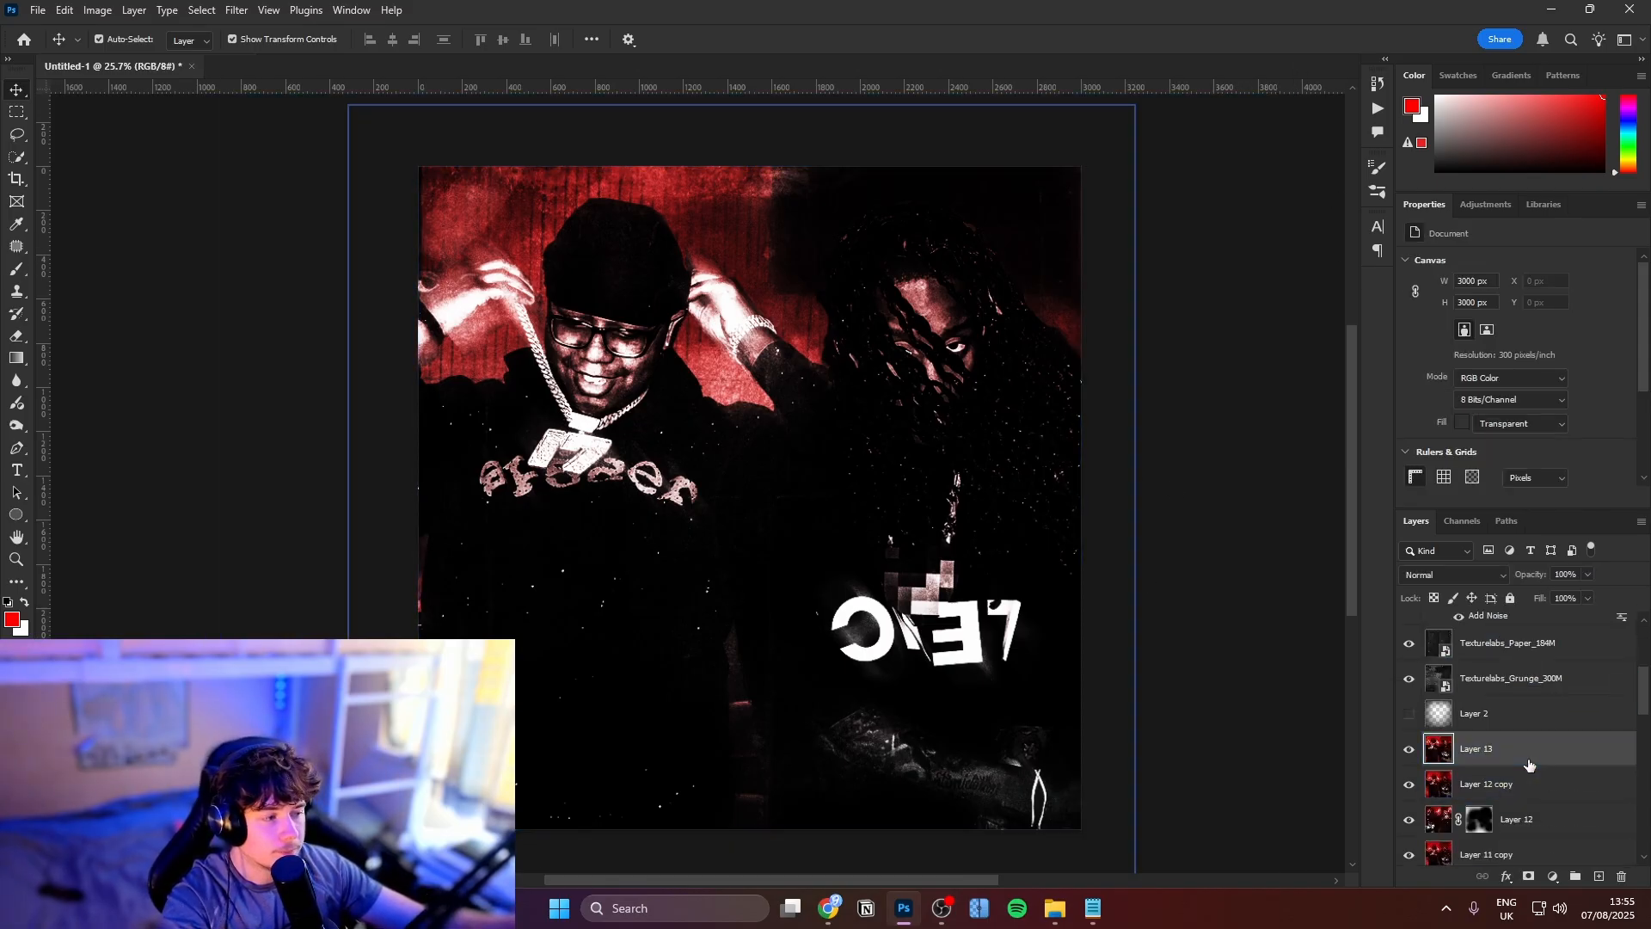
left_click(1407, 717)
left_click(1407, 715)
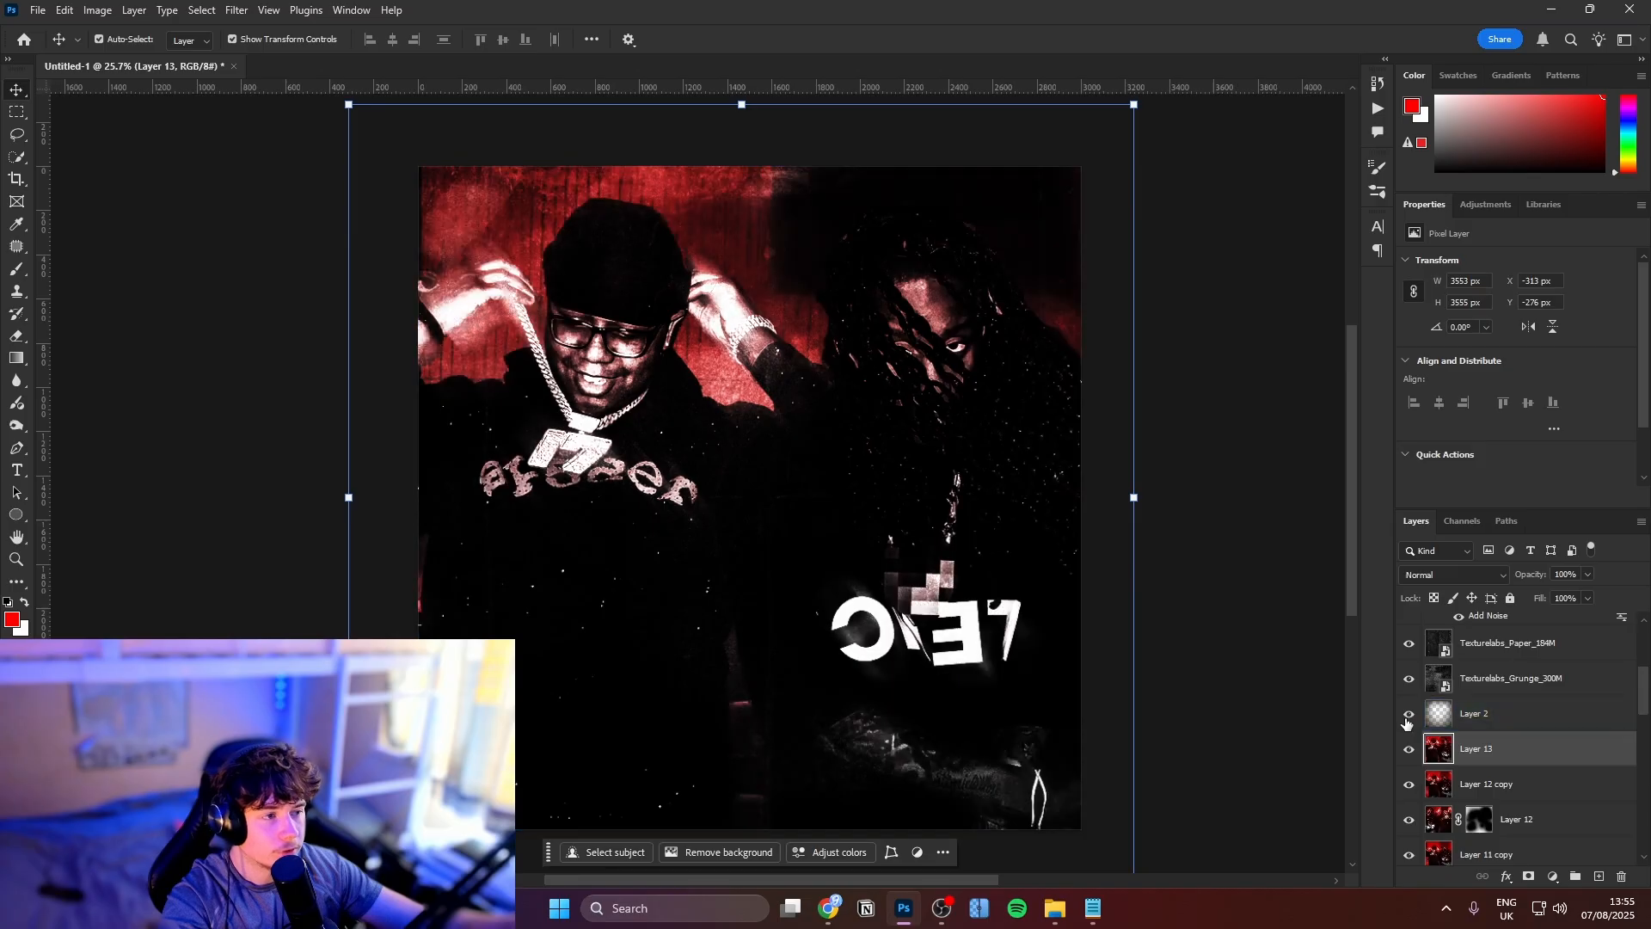
left_click(1407, 716)
left_click(1478, 716)
key("e")
mouse_move(577, 306)
left_mouse_down()
mouse_move(638, 308)
mouse_move(552, 321)
mouse_move(665, 354)
left_mouse_up()
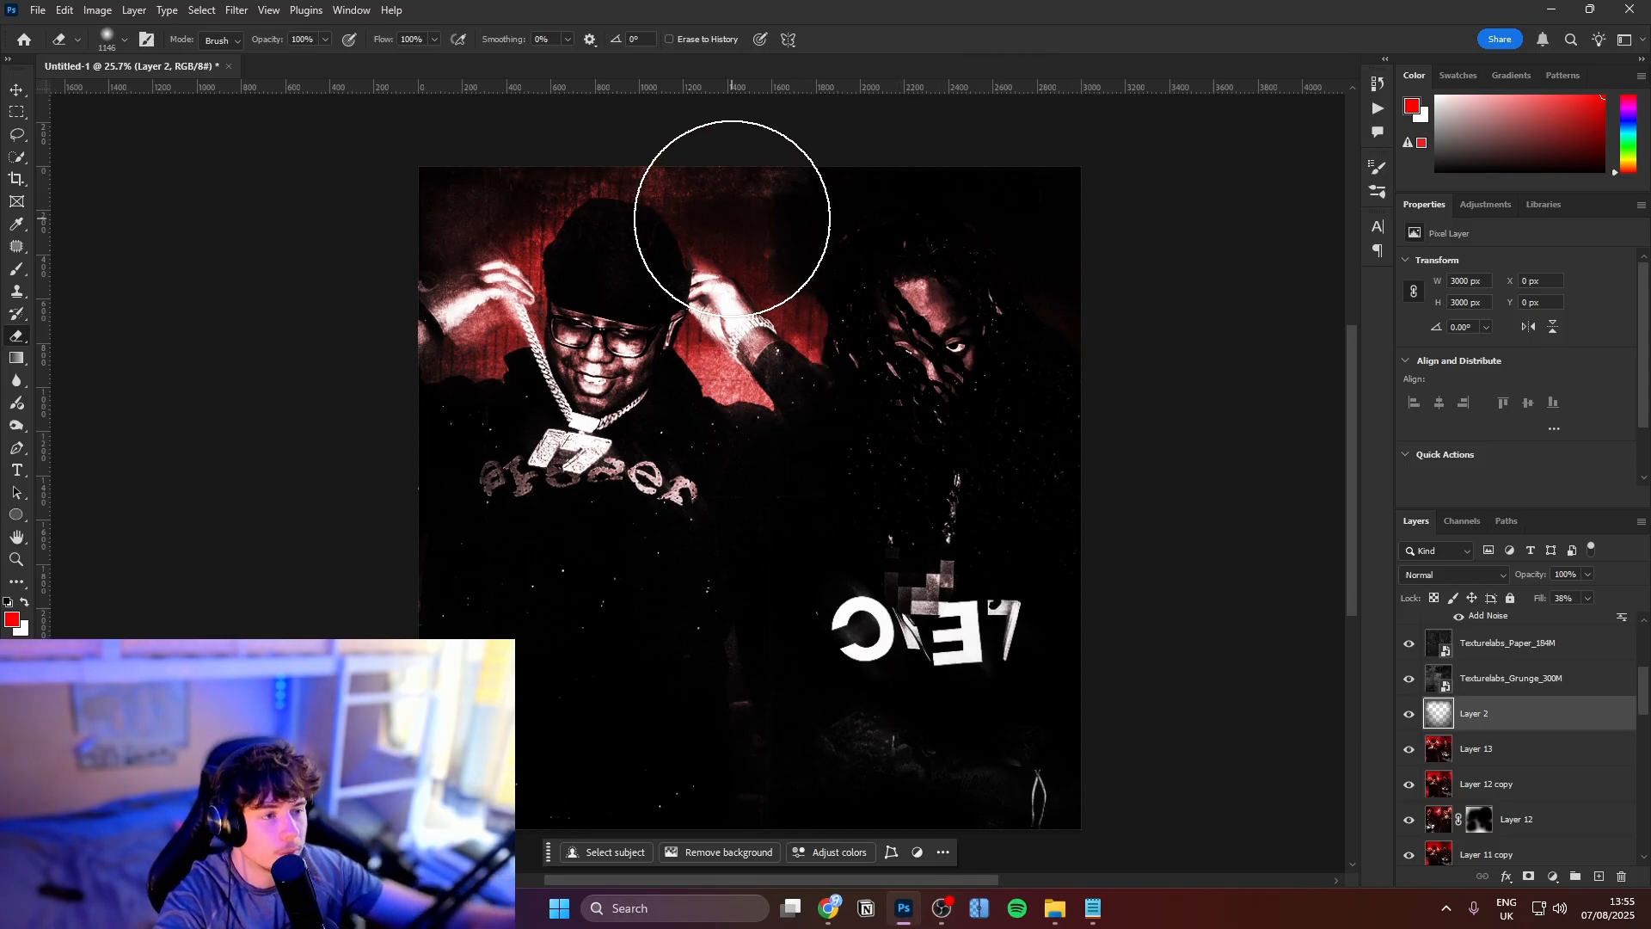
Paint more soft black along the upper background on Layer 2, and erase it over the middle between the two men
key("b")
key("d")
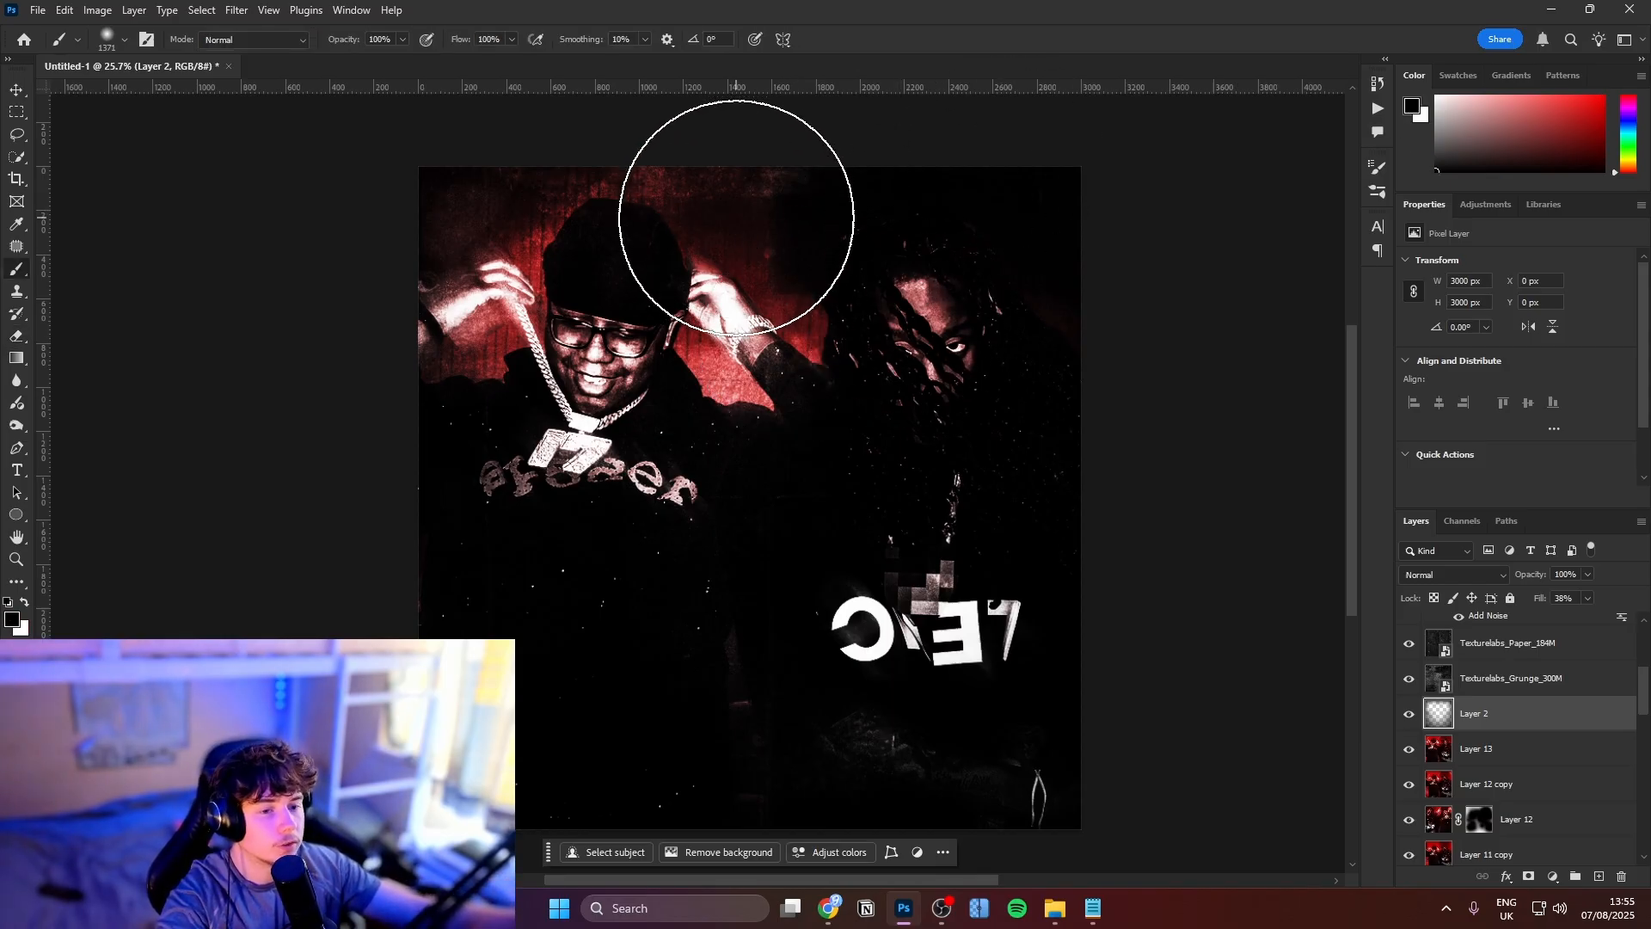
key("e")
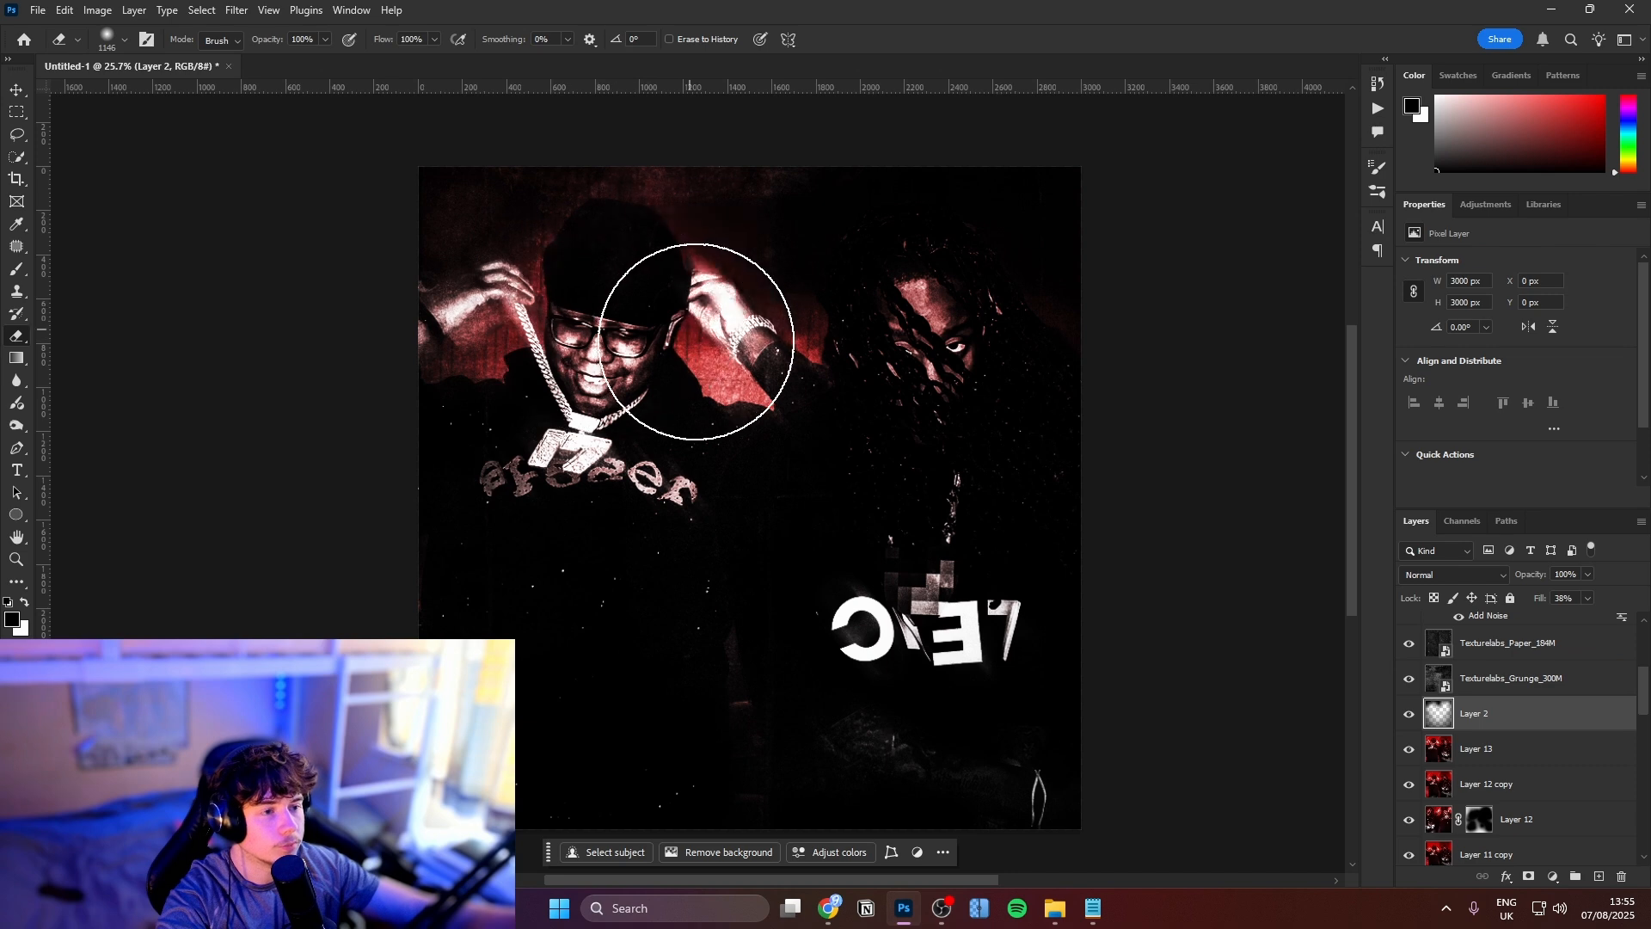
mouse_move(727, 423)
left_mouse_down()
mouse_move(1057, 387)
mouse_move(954, 361)
mouse_move(748, 387)
mouse_move(894, 404)
mouse_move(849, 432)
left_mouse_up()
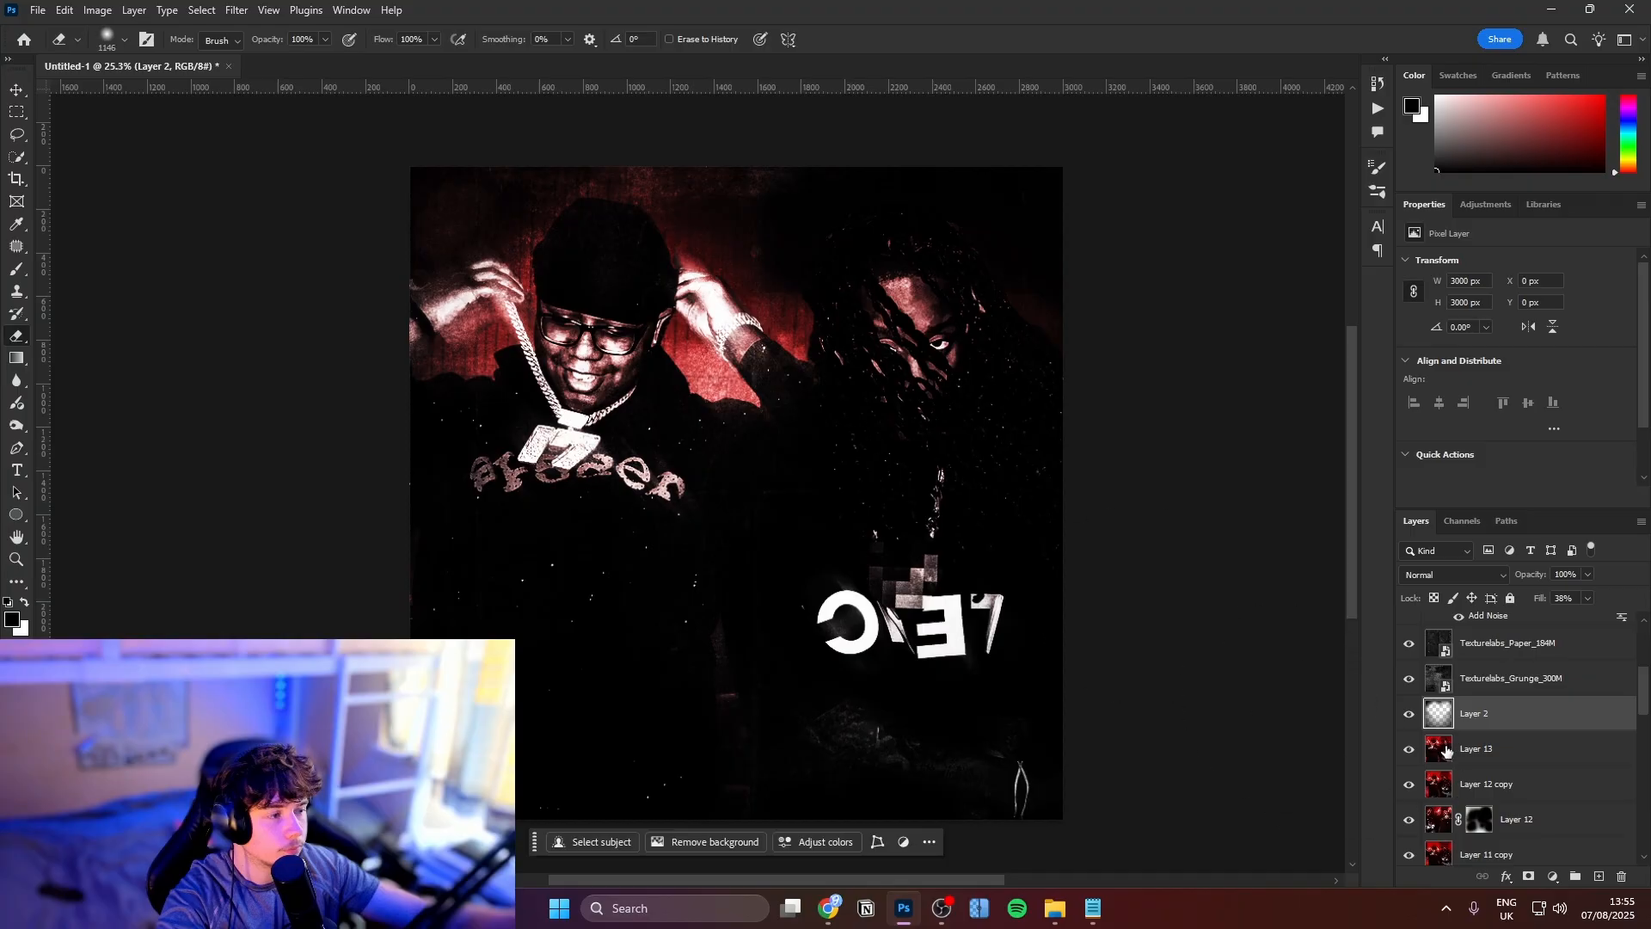
Duplicate and merge the layers from Texturelabs_Paper_184M down to Layer 13, and create a merged stamp layer above them
scroll(1413, 718, "up", 1)
left_click(1408, 713)
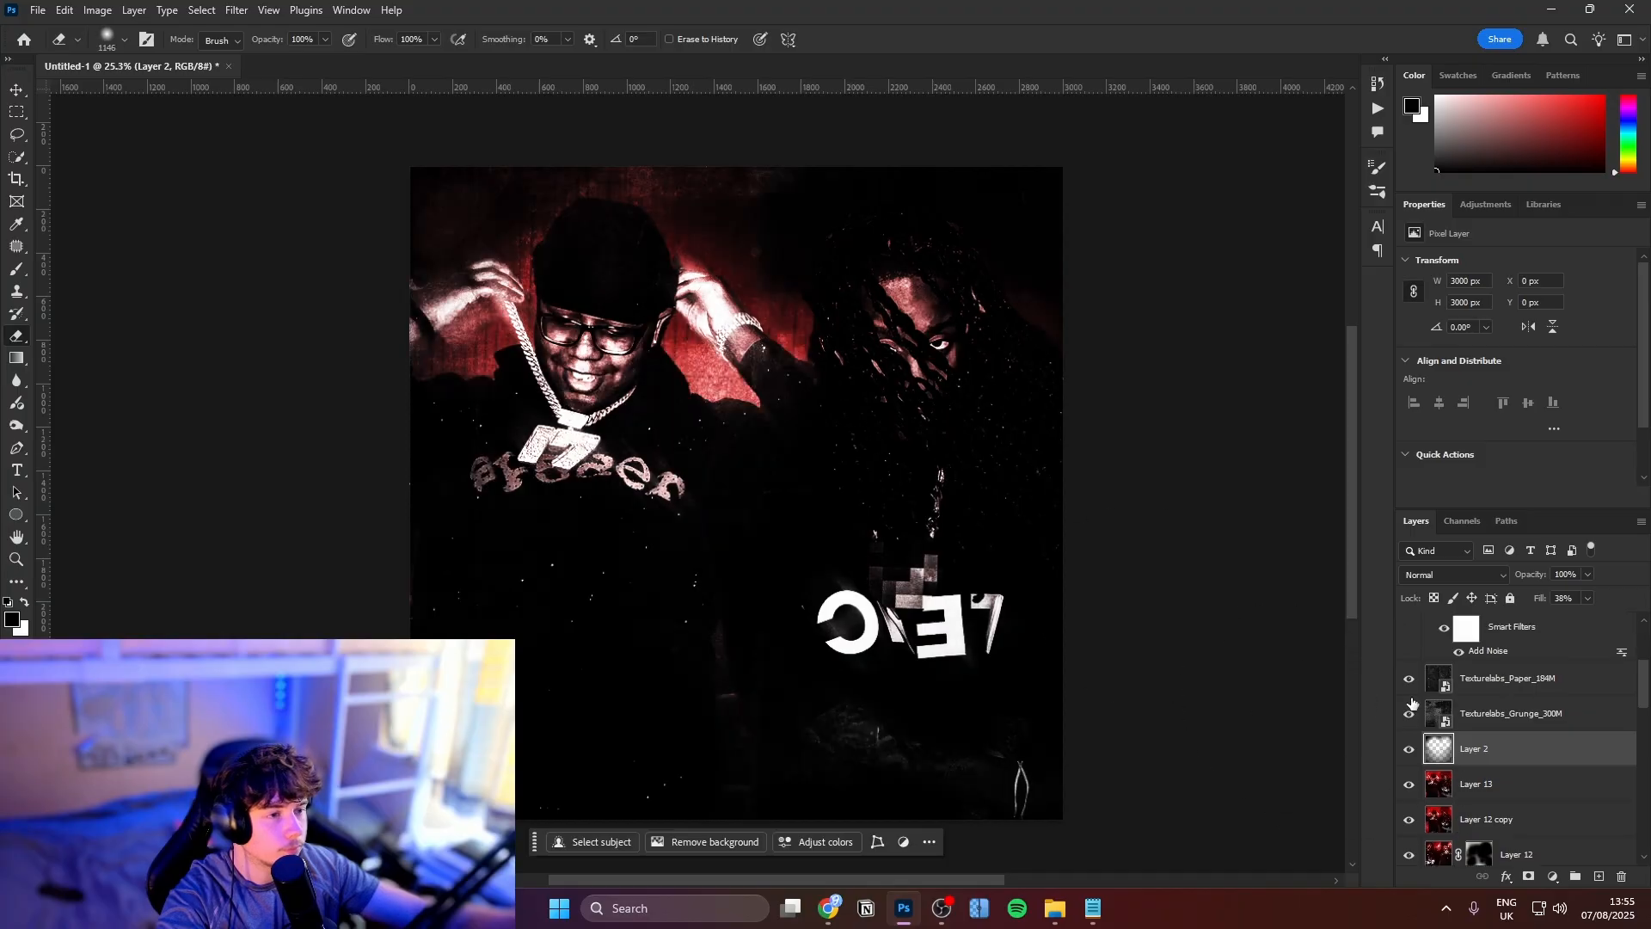
left_click(1509, 683)
key("ctrl+shift+alt+e")
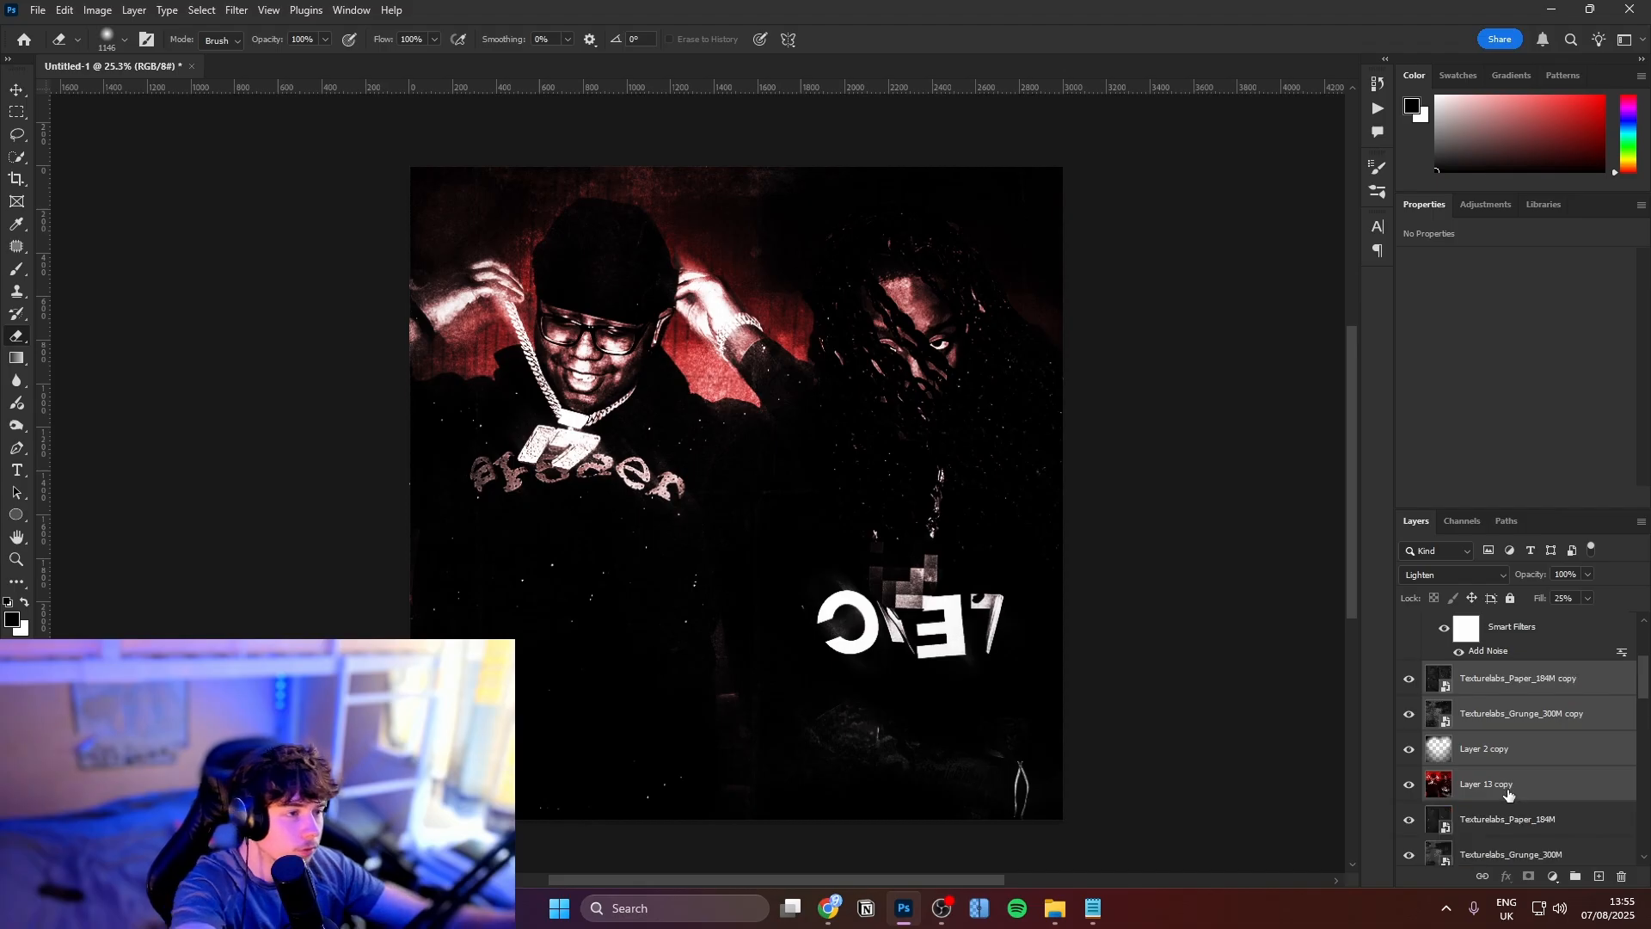
key("ctrl+shift+alt+e")
Transform Layer 14 by scaling it to about 110%, rotating it about -1.8° and shifting it down about 100 px
key("ctrl+t")
left_click_drag(1104, 515, 1096, 477)
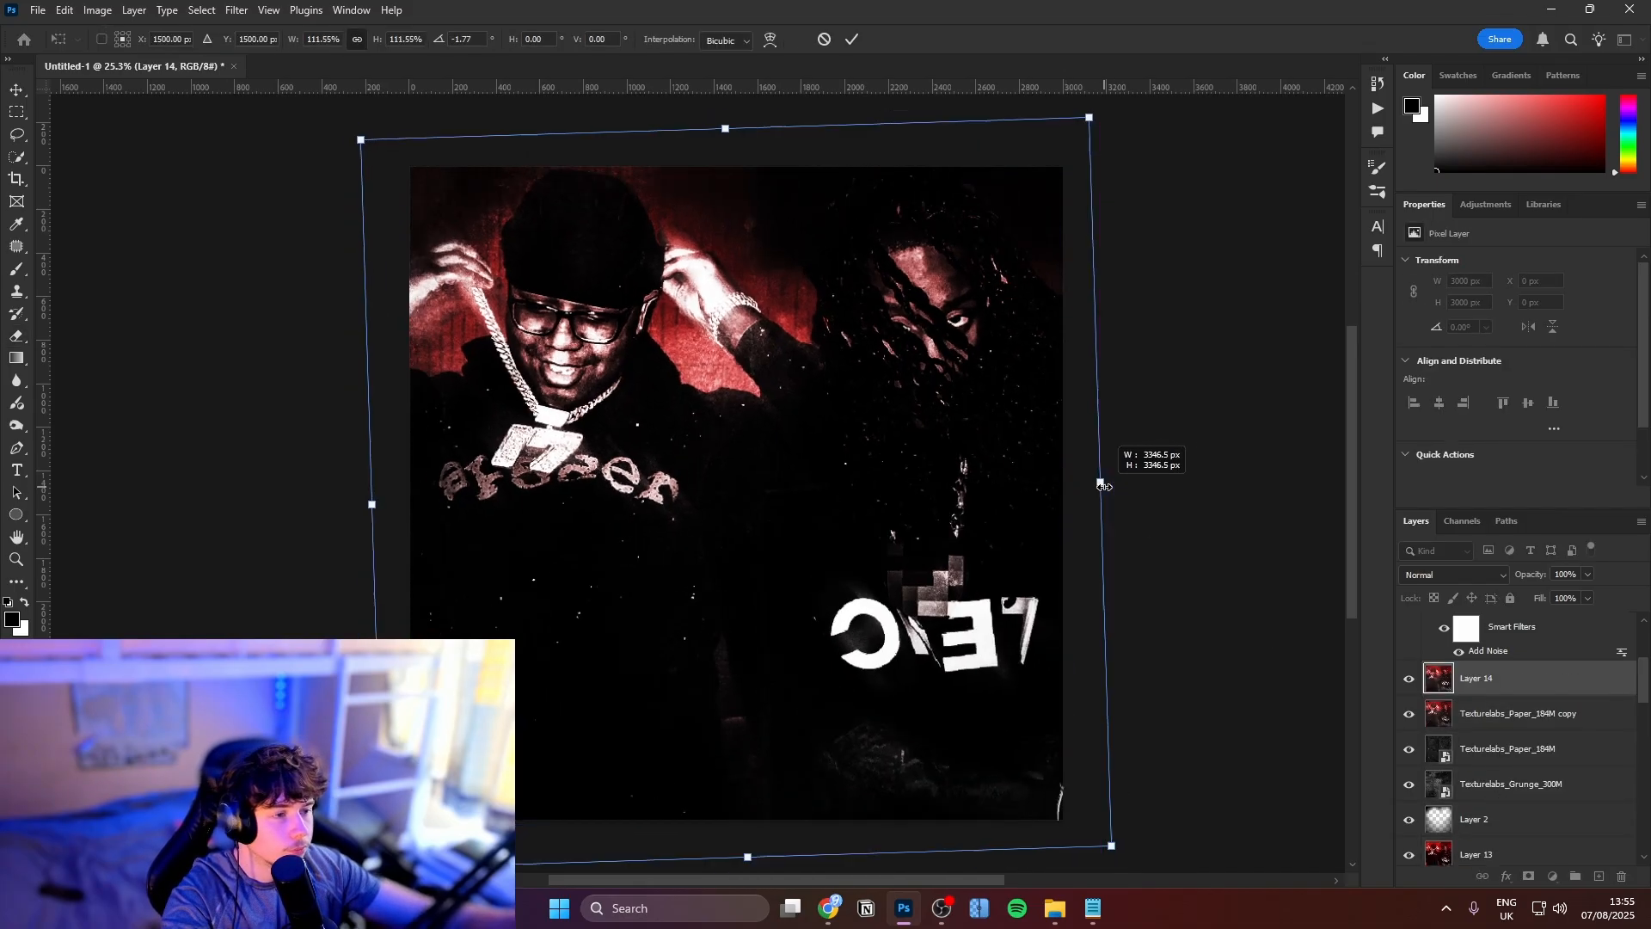
left_click_drag(1000, 494, 1000, 516)
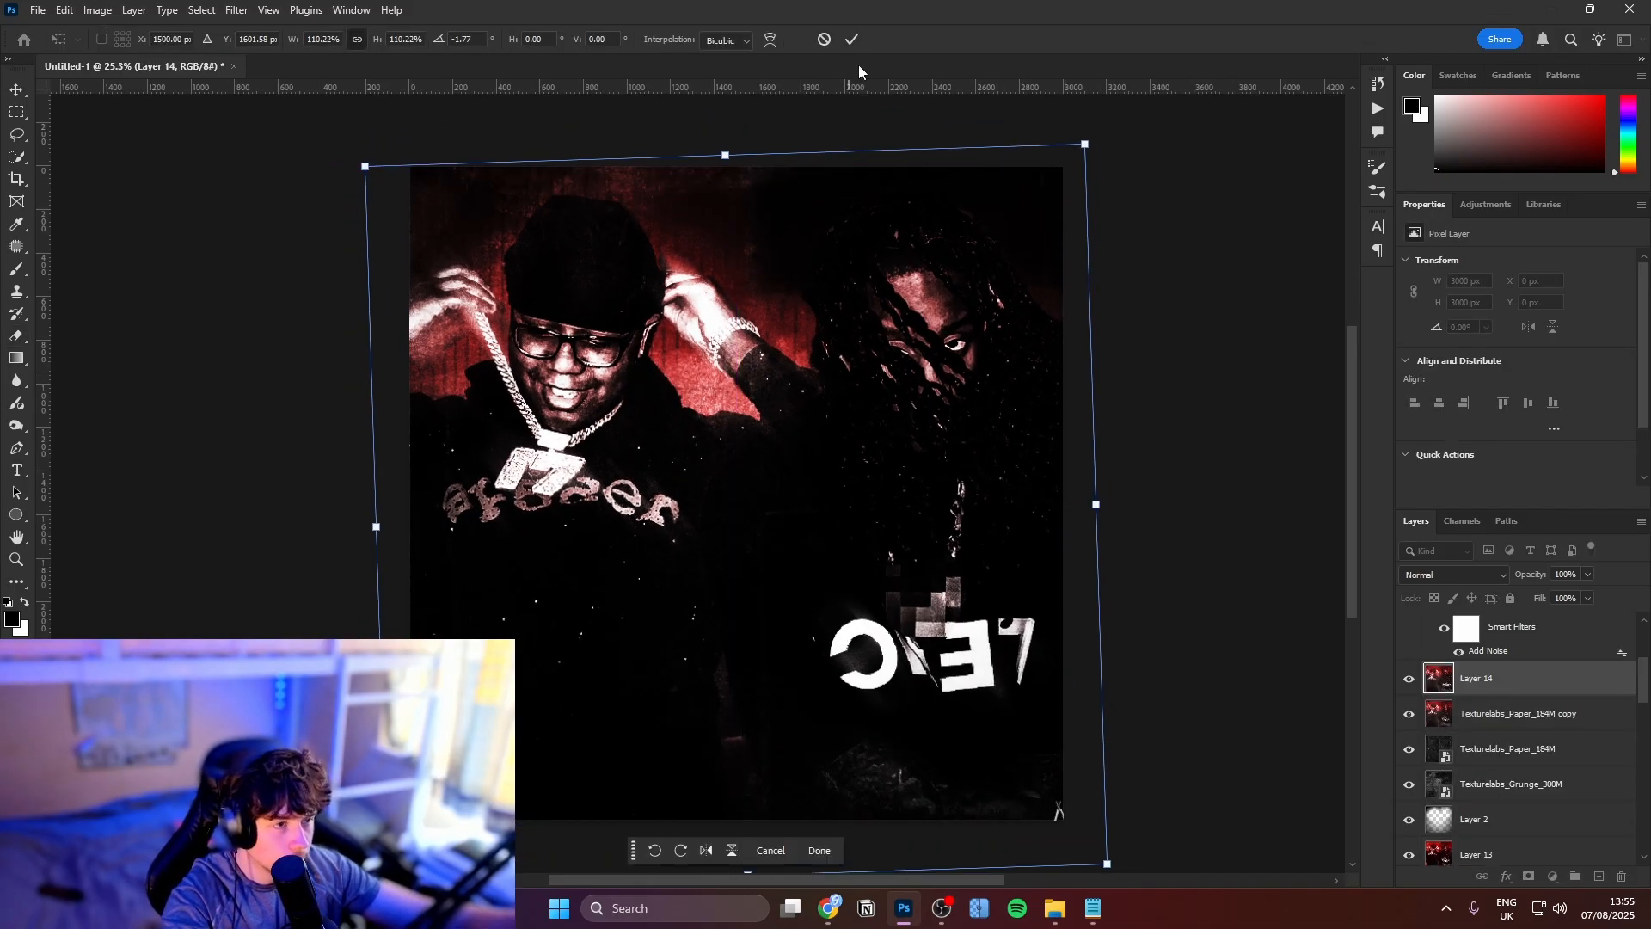
left_click(851, 39)
mouse_move(674, 297)
left_mouse_down()
mouse_move(851, 340)
mouse_move(724, 282)
mouse_move(736, 324)
left_mouse_up()
scroll(724, 282, "down", 3)
scroll(1599, 738, "up", 1)
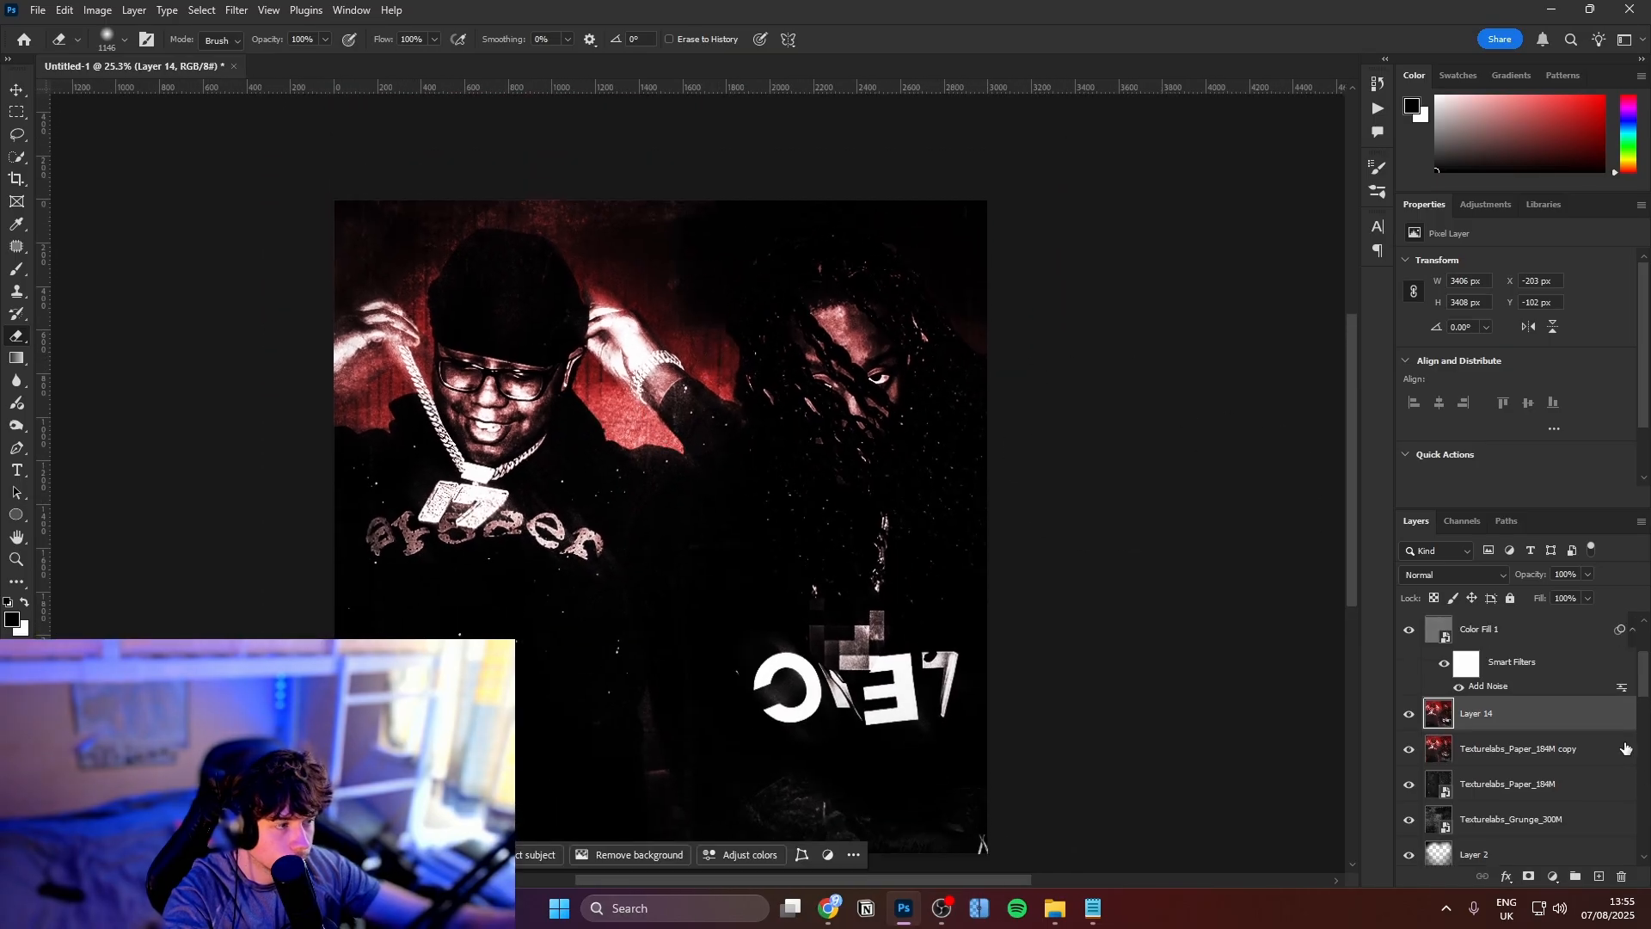
Place the Parental_Advisory_label image above Brightness/Contrast 1, scaled to about 251 × 157 px in the cover's lower-right corner
scroll(1625, 746, "up", 2)
left_click(1527, 632)
scroll(1104, 593, "down", 1)
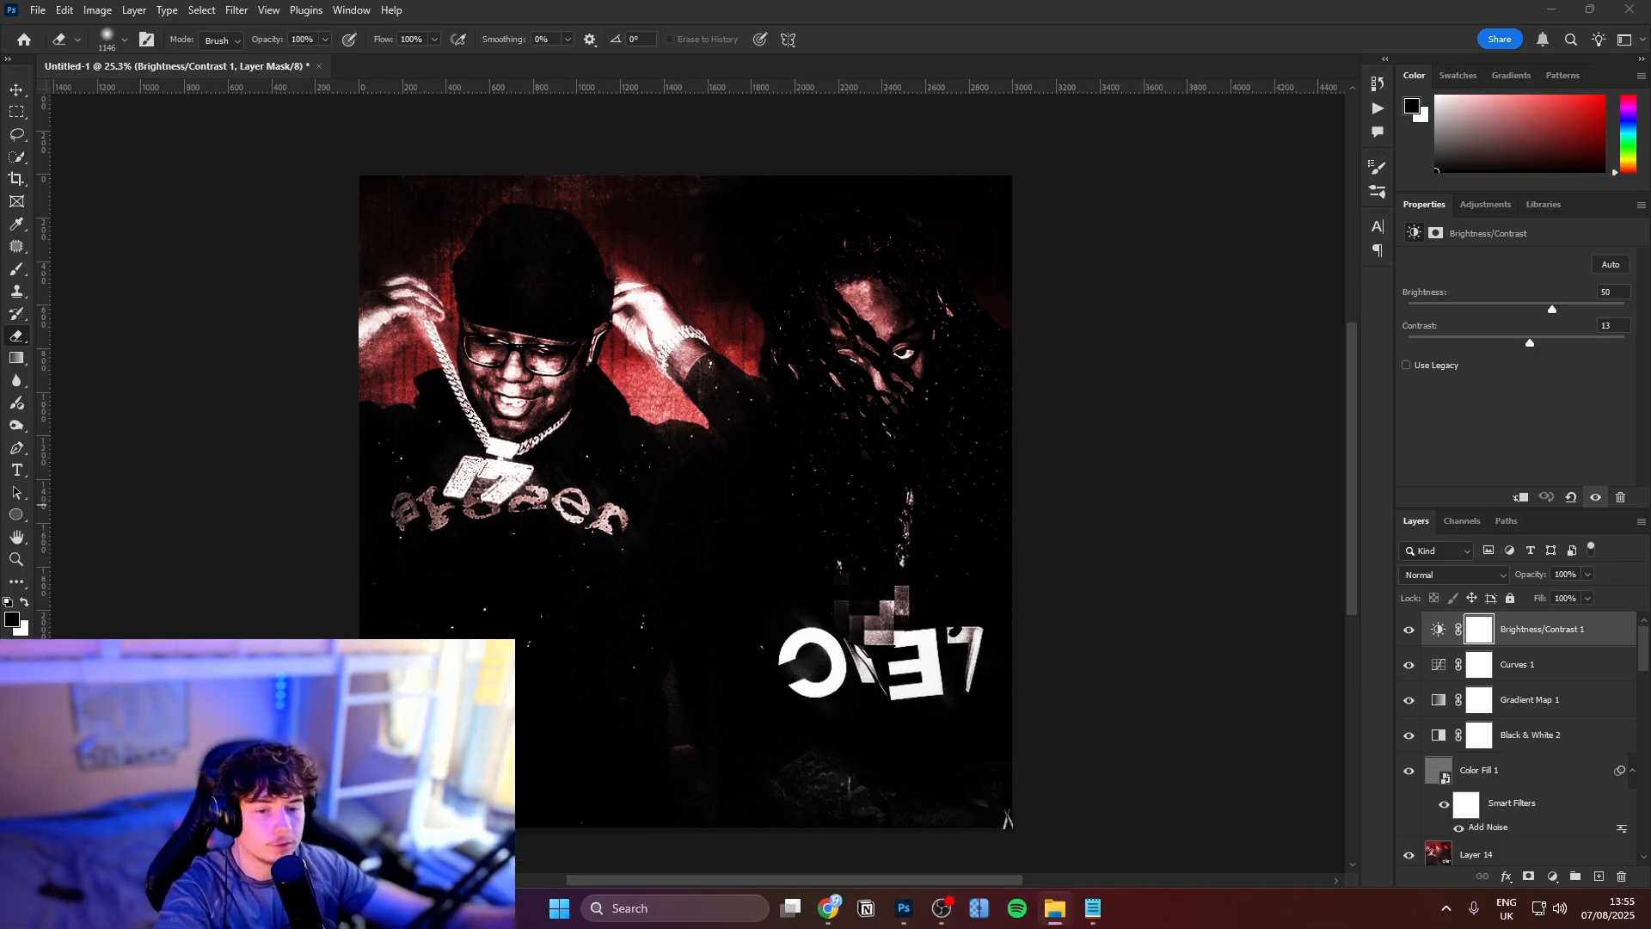
left_click_drag(658, 568, 872, 548)
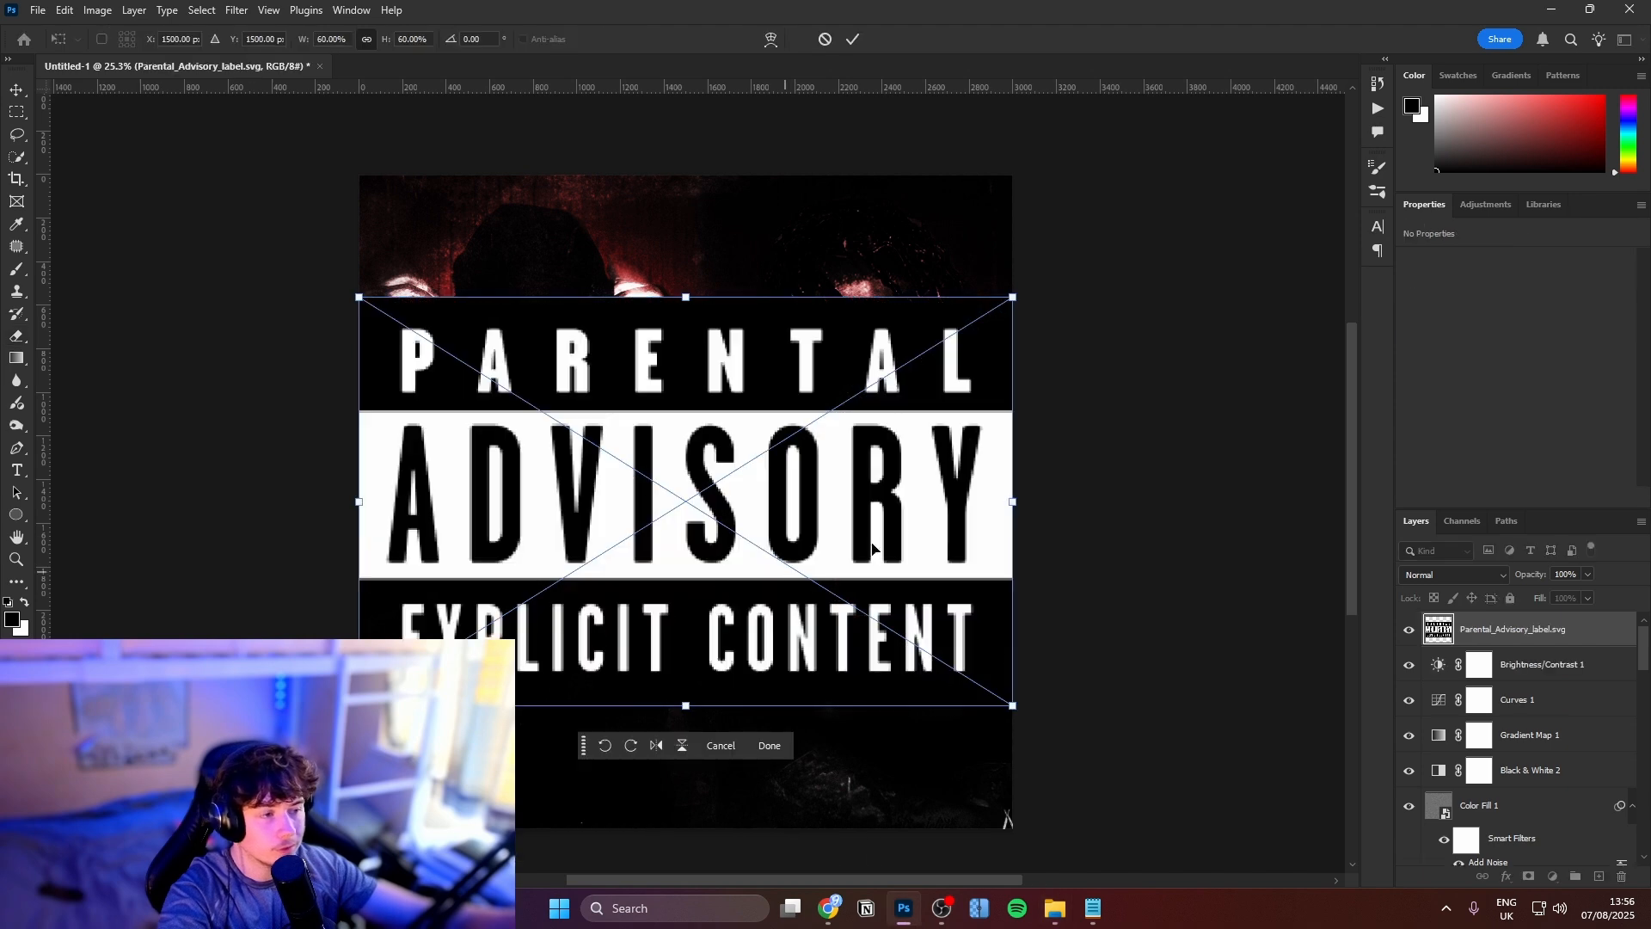
left_click_drag(1018, 501, 1061, 741)
scroll(988, 808, "up", 4)
scroll(1061, 741, "down", 2)
key("Return")
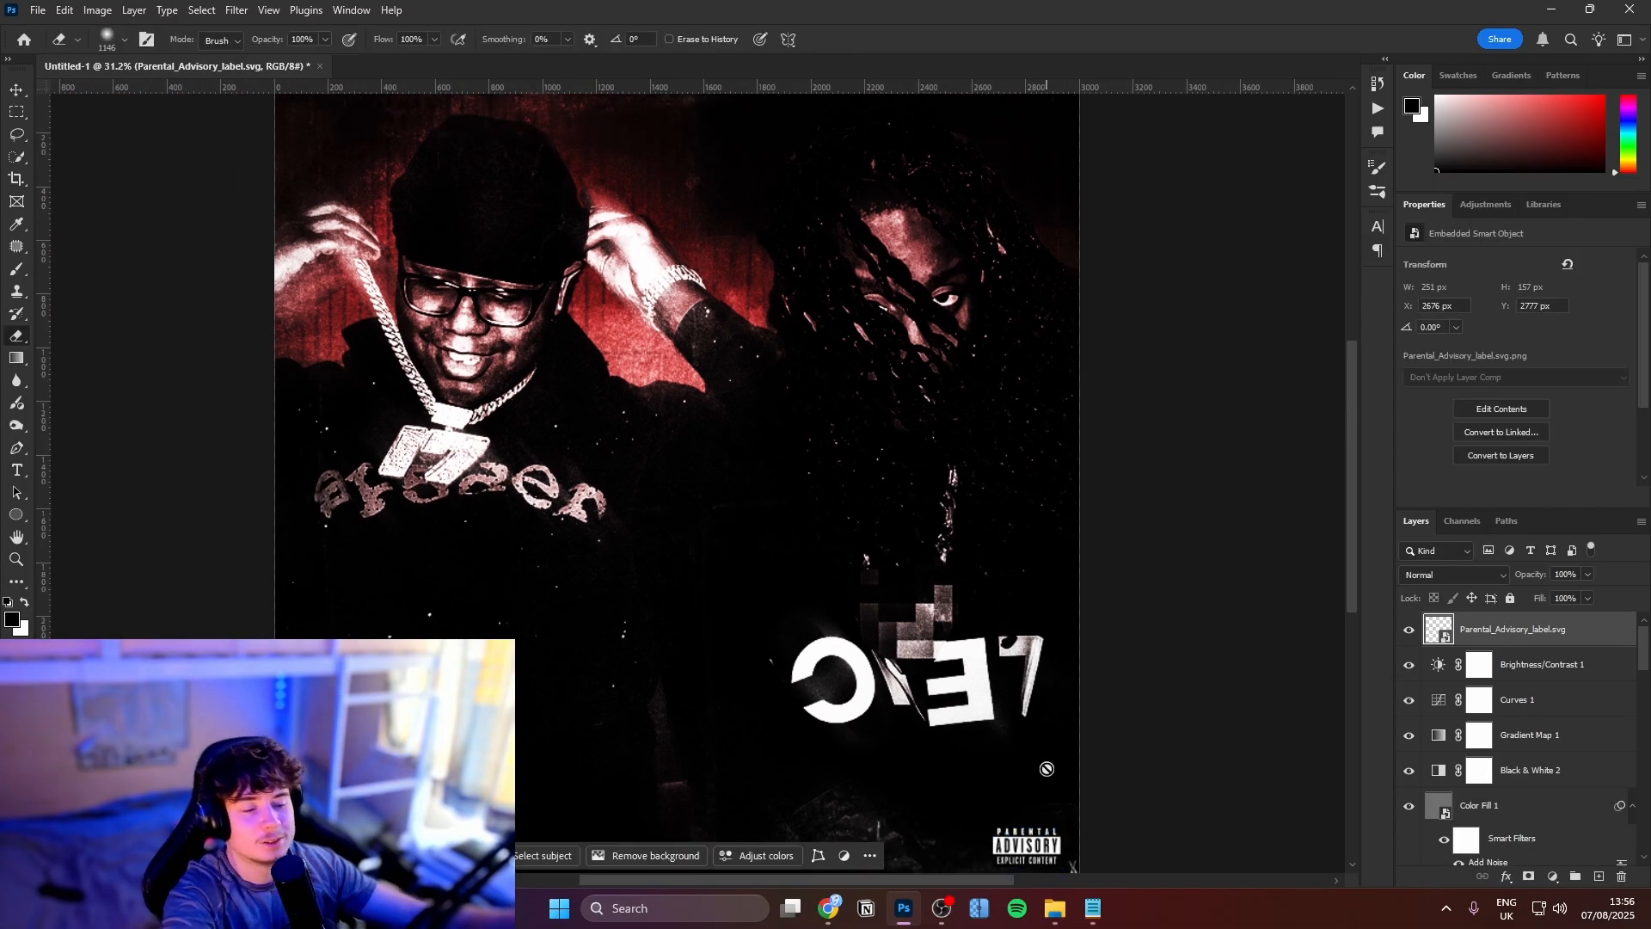
key("e")
scroll(1065, 760, "down", 1)
key("v")
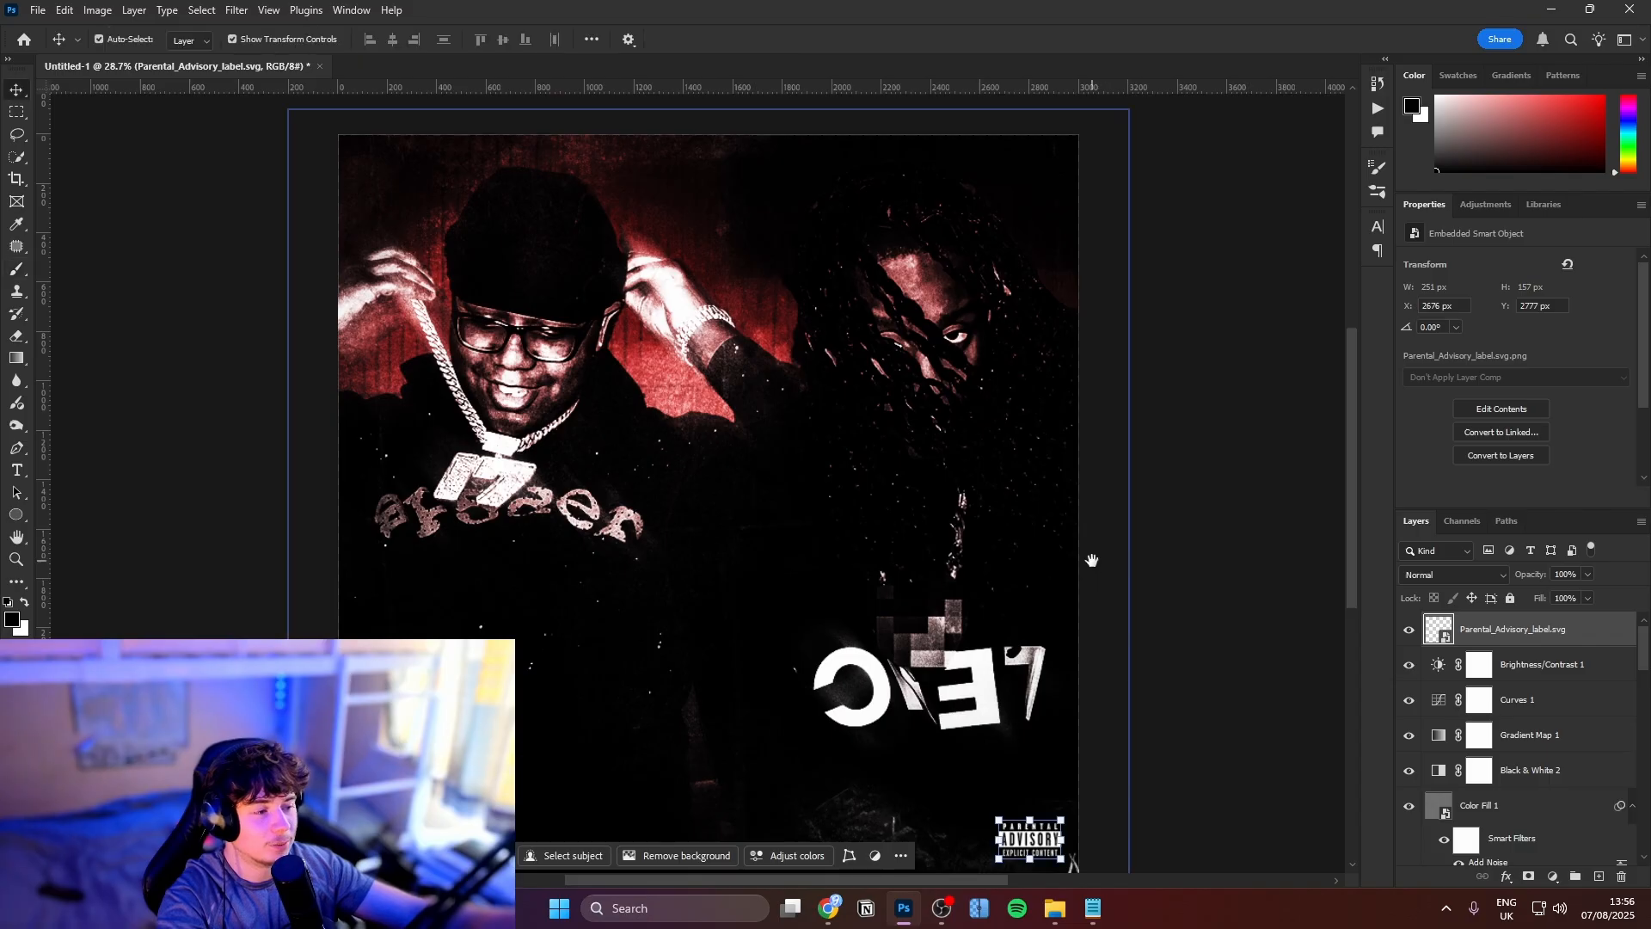
mouse_move(1057, 570)
left_mouse_down()
mouse_move(1061, 516)
mouse_move(1036, 513)
mouse_move(1037, 557)
left_mouse_up()
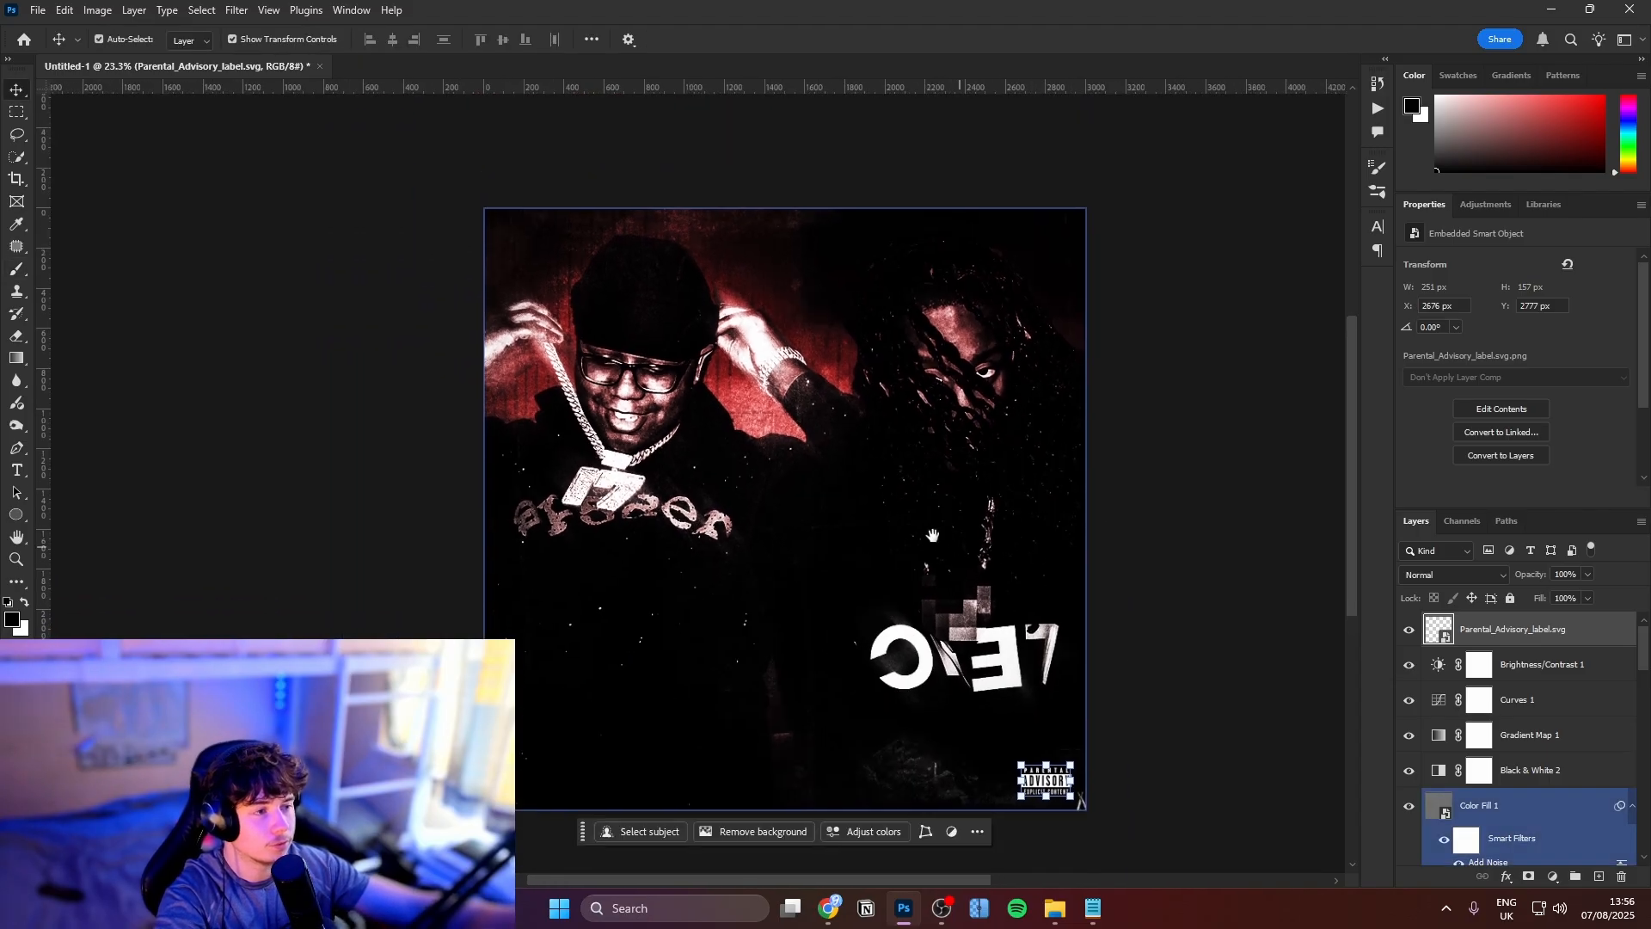
mouse_move(915, 534)
left_mouse_down()
mouse_move(930, 535)
mouse_move(892, 543)
left_mouse_up()
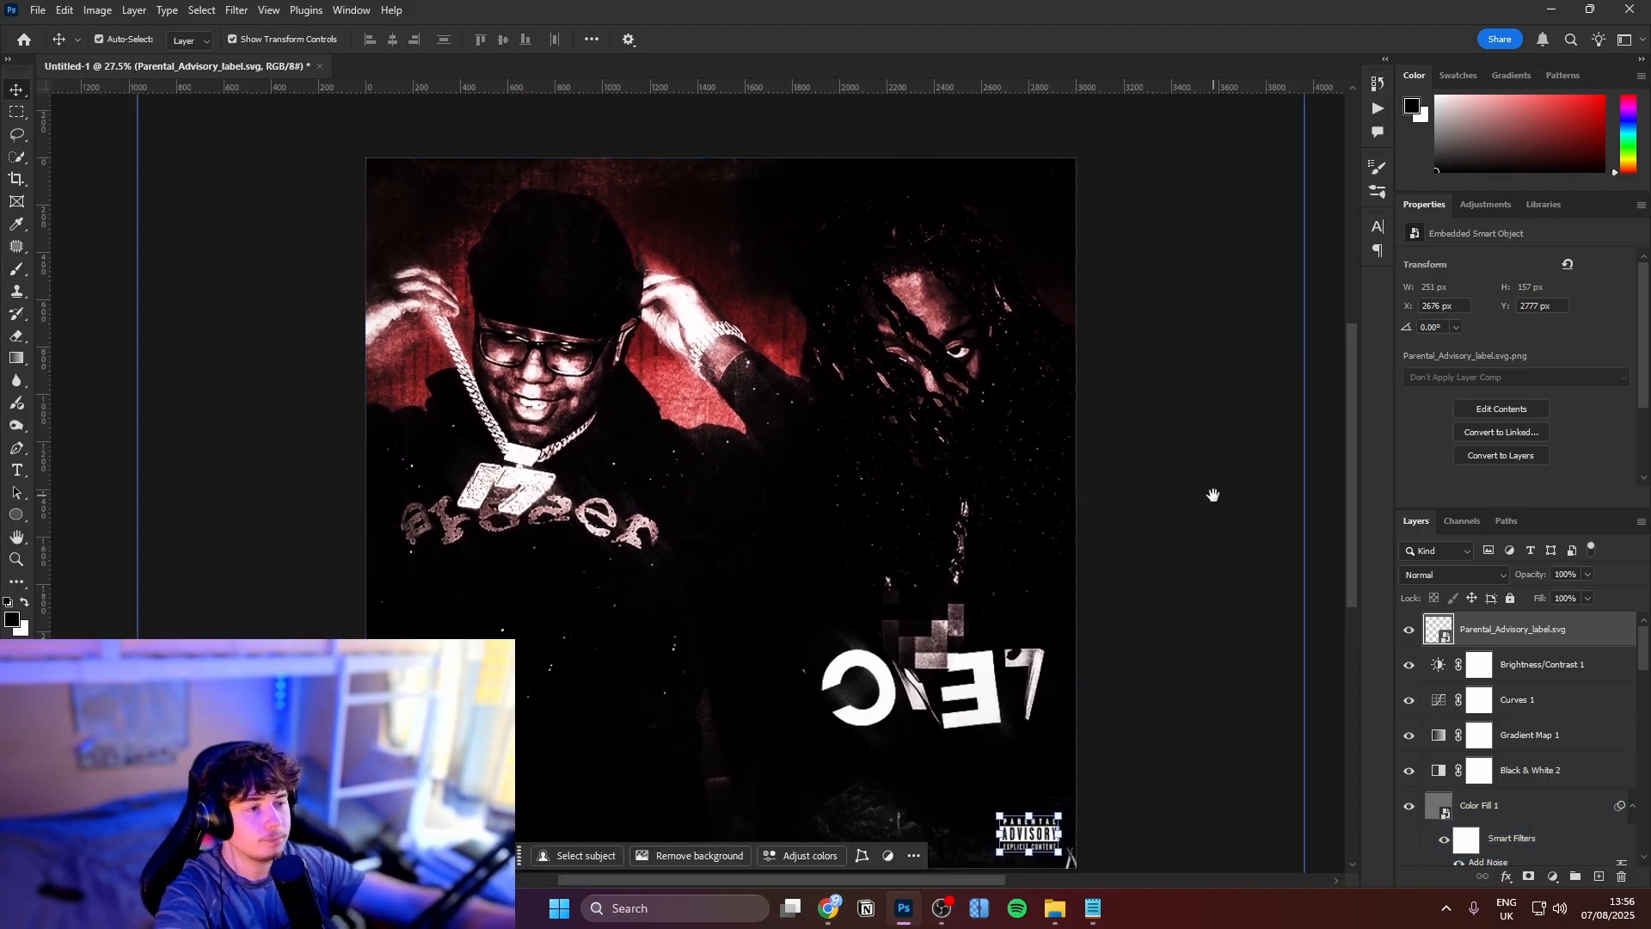
left_click_drag(1209, 490, 1178, 442)
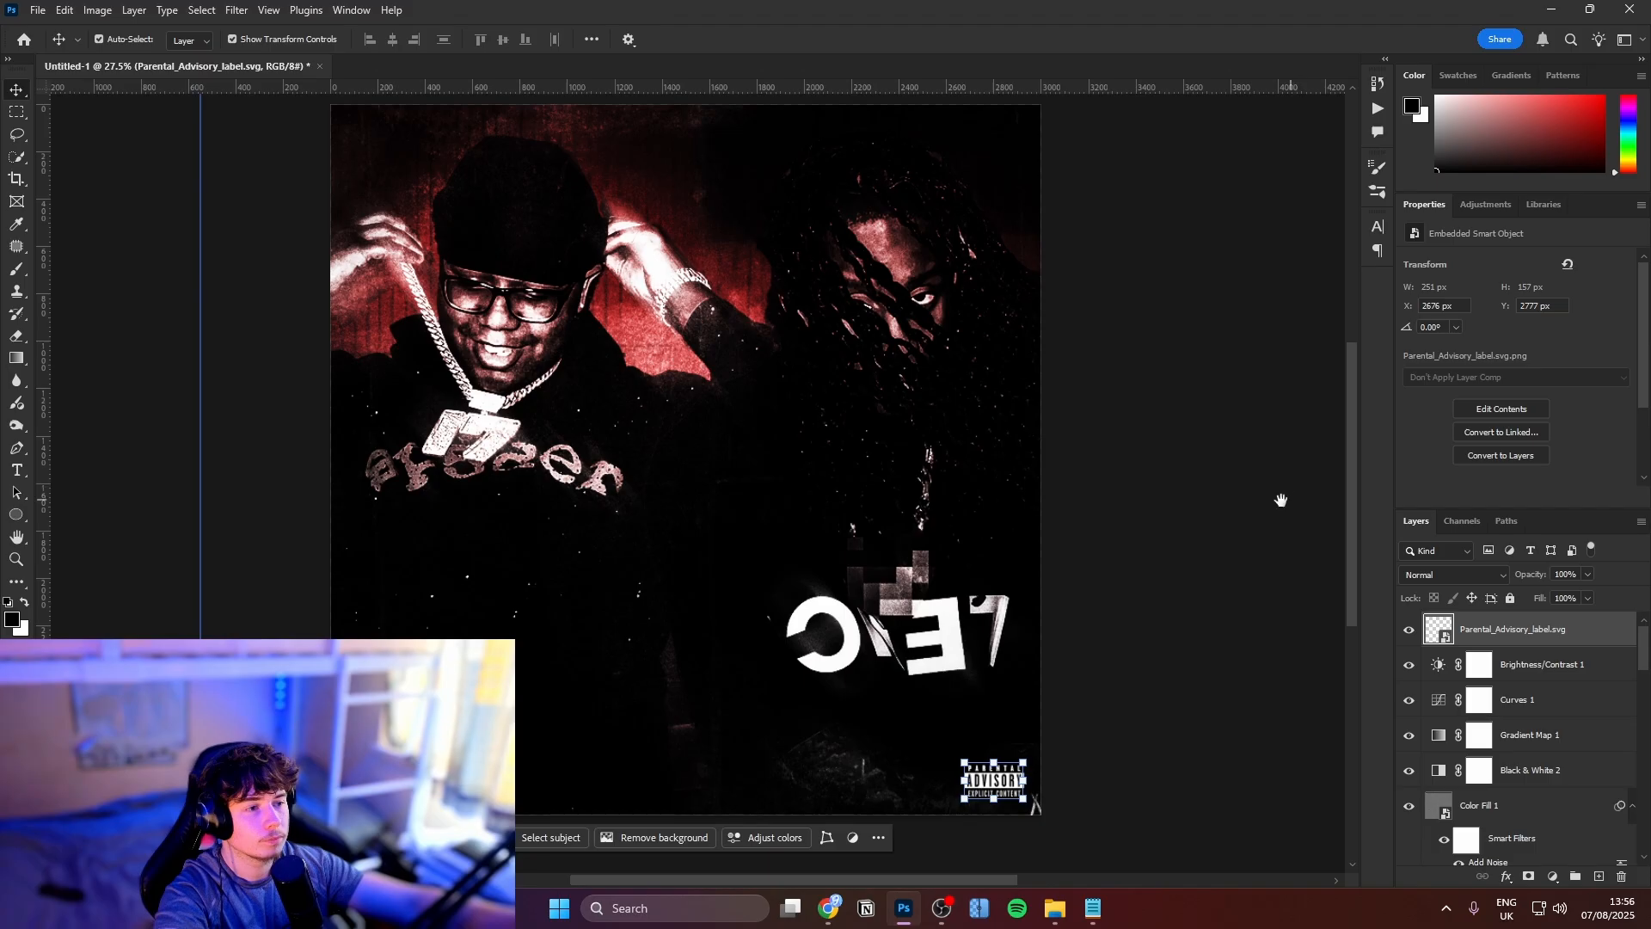
left_click_drag(1235, 492, 1243, 503)
Add the text VONOFF1700 near the cover's upper-left corner and set its font to Brunson Regular
key("t")
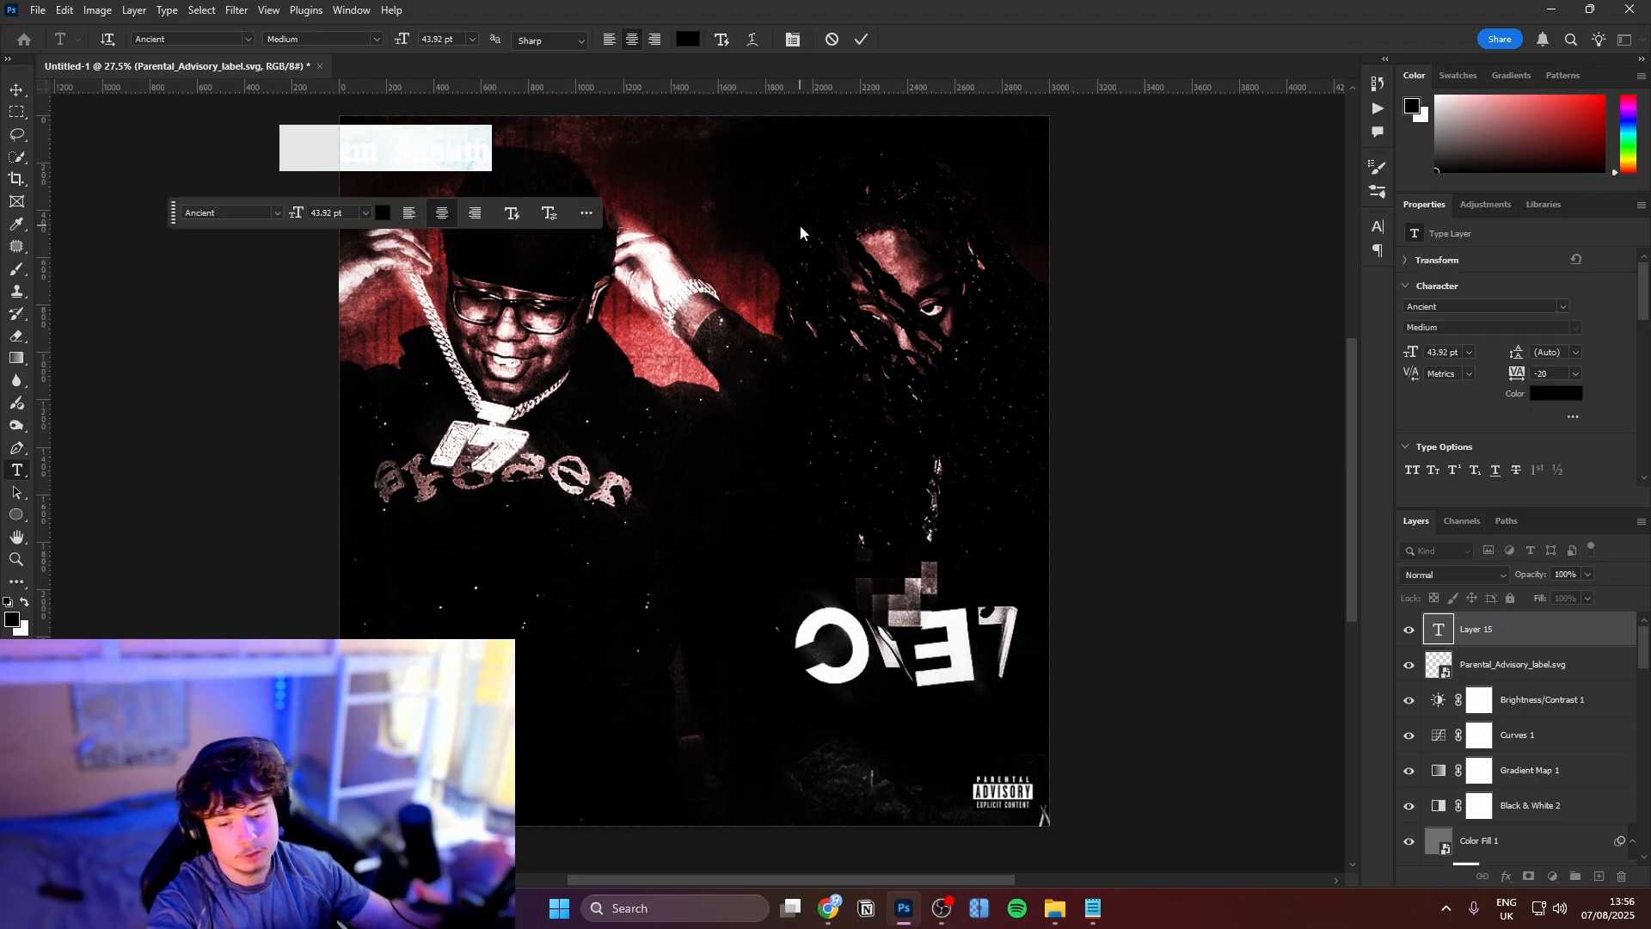
key("BackSpace")
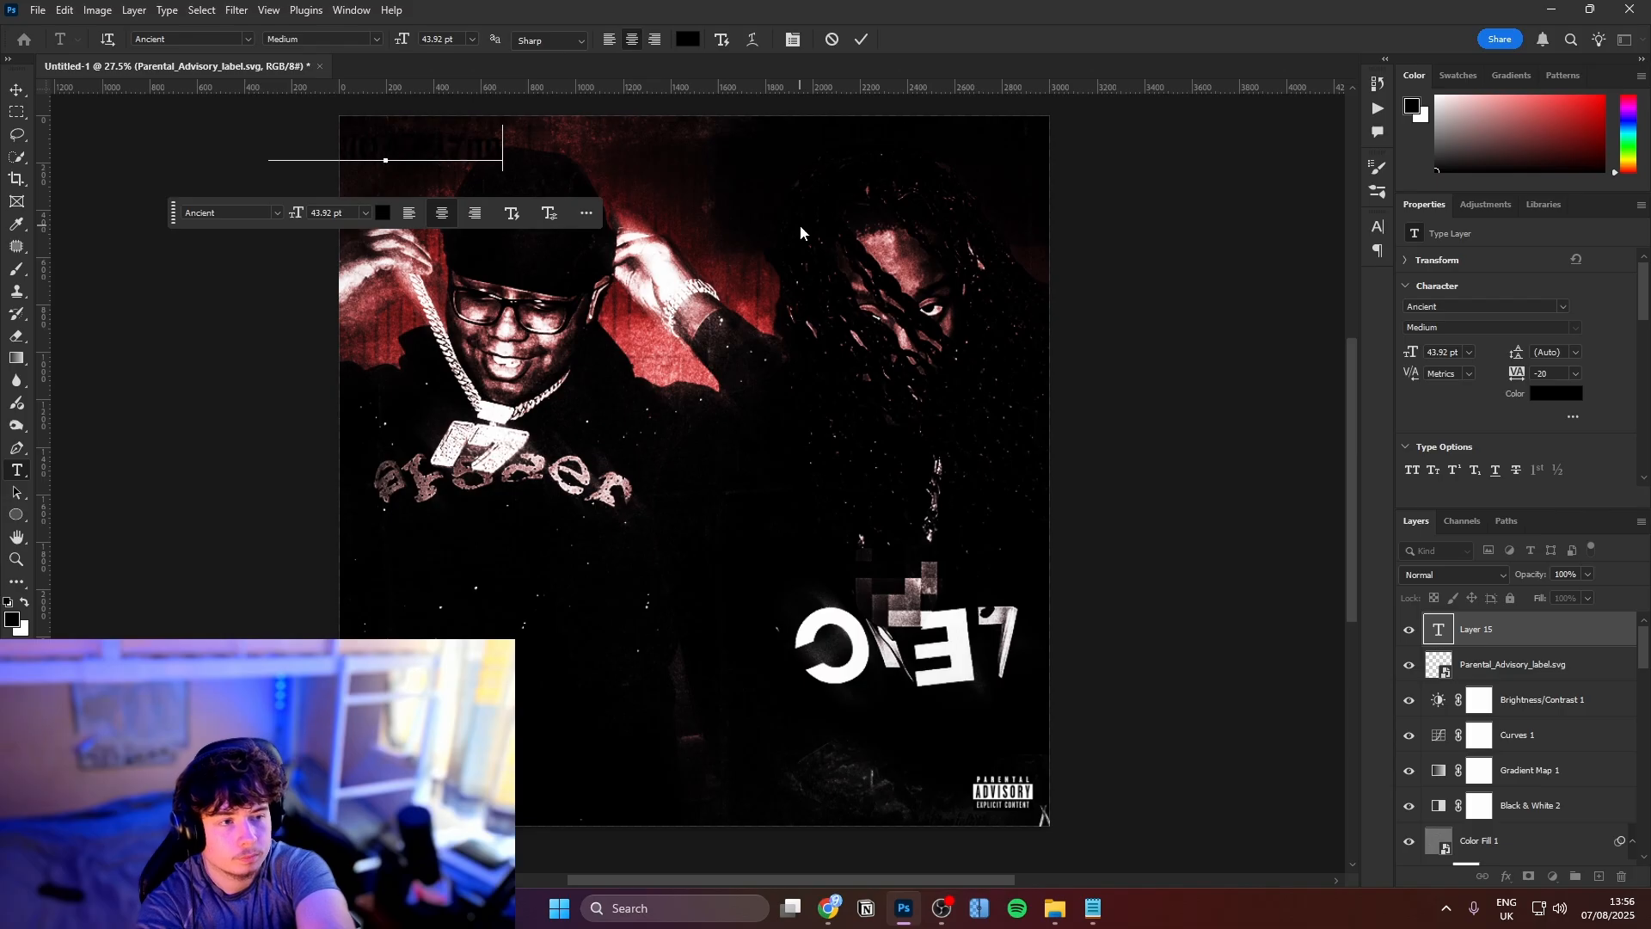
key("ctrl+a")
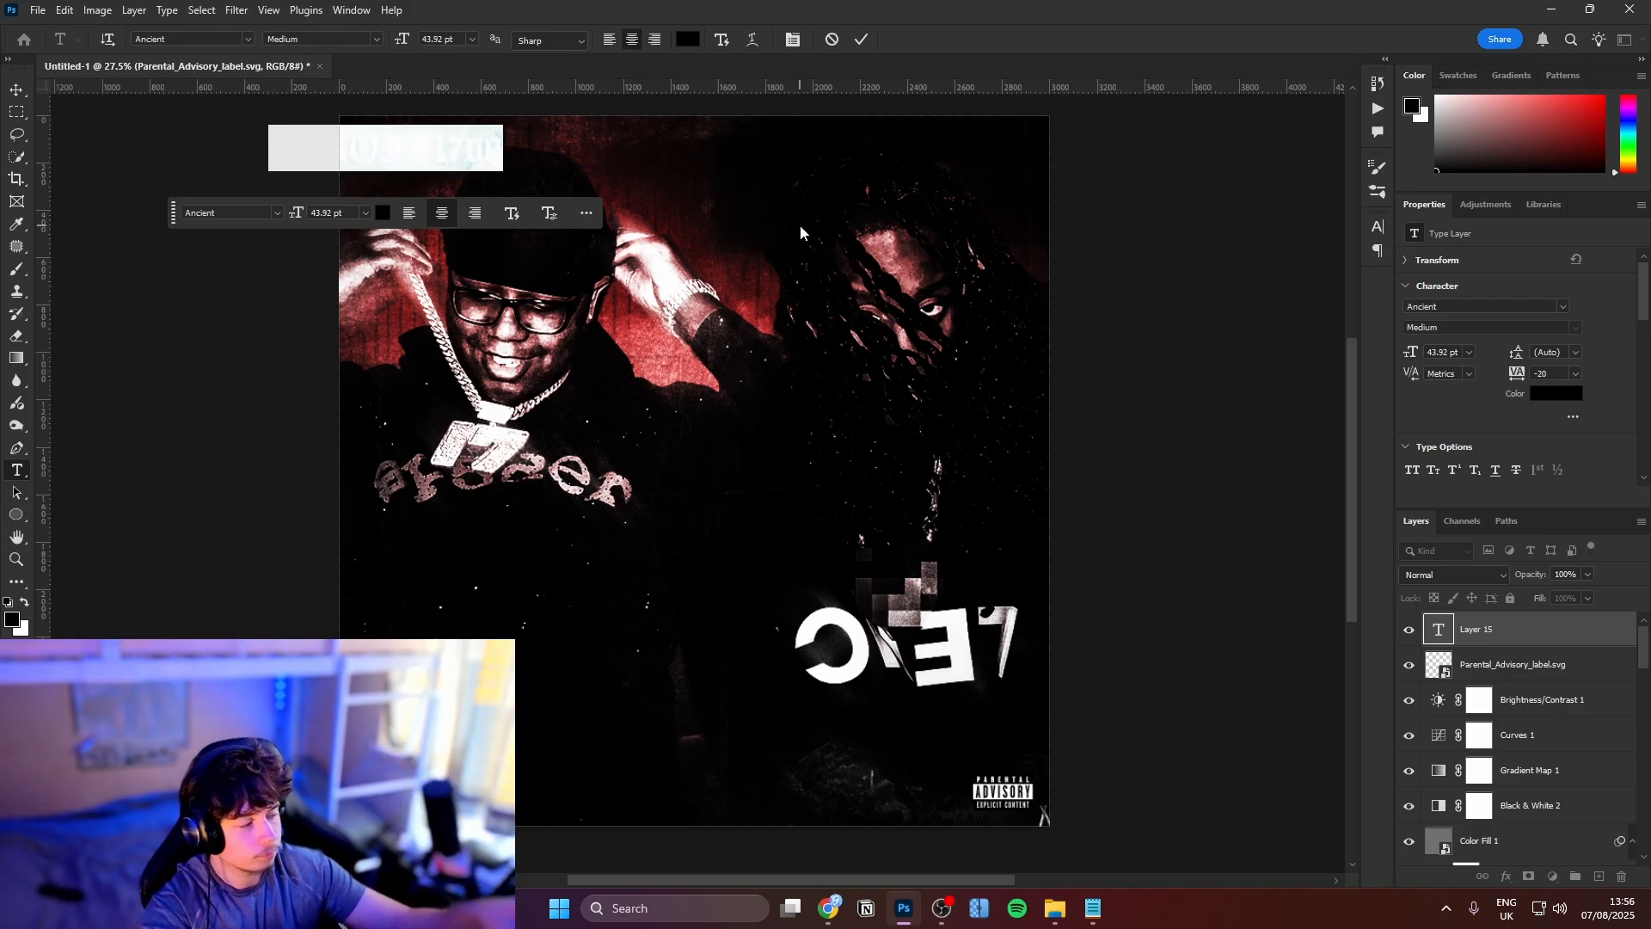
left_click(249, 40)
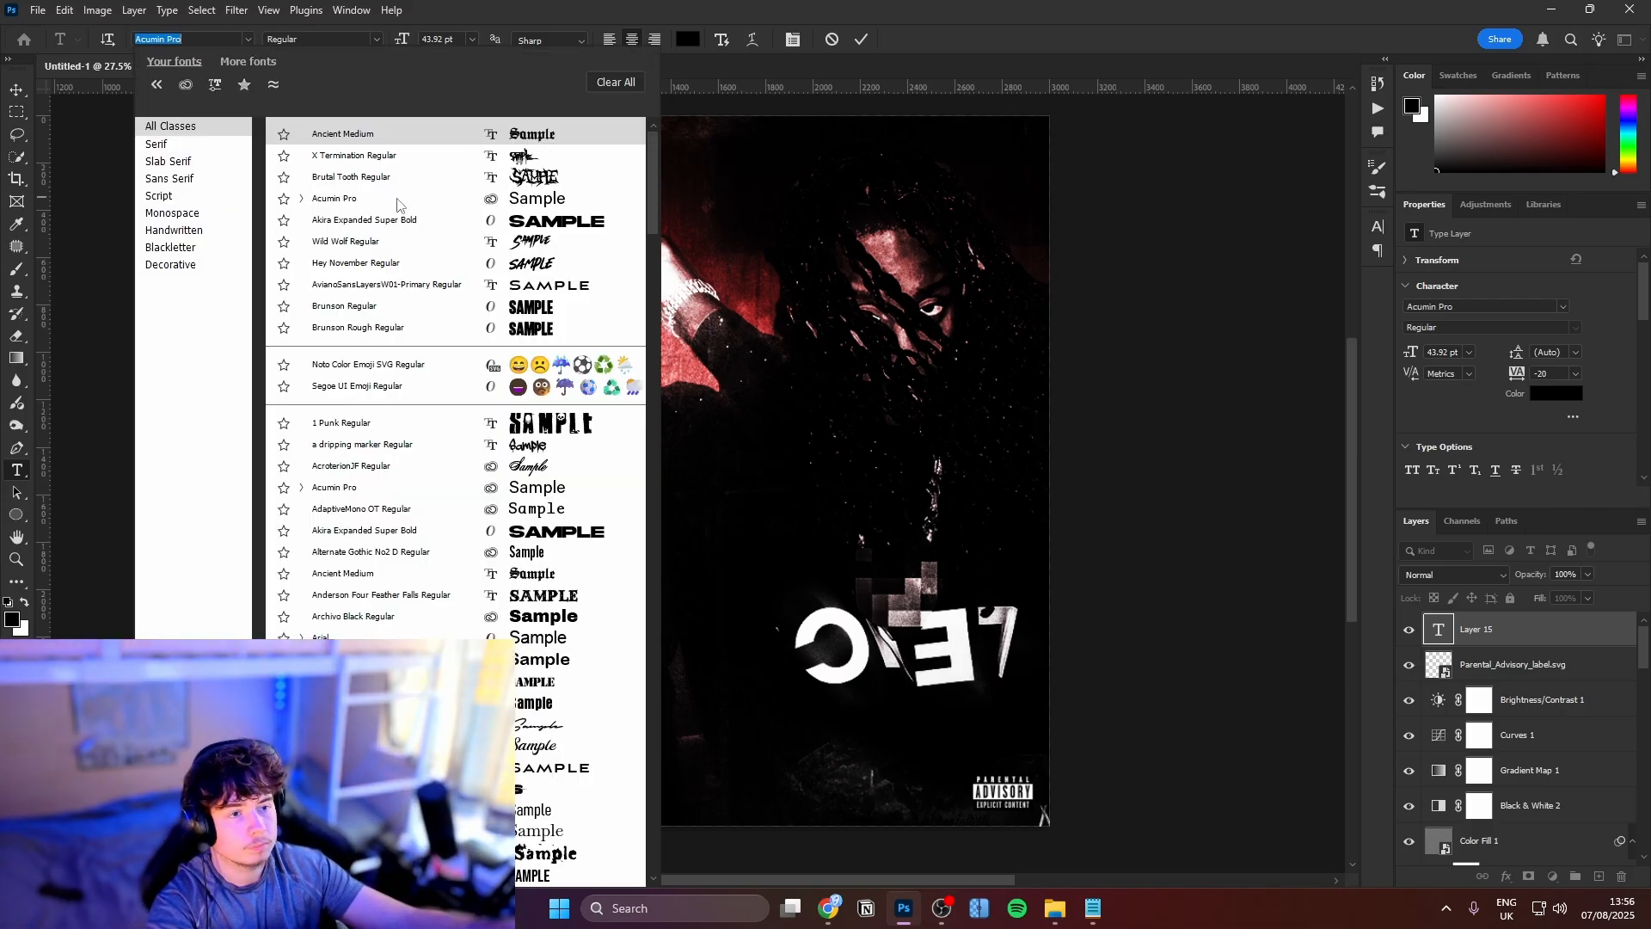
left_click(526, 308)
Set the VONOFF1700 text colour to white and its tracking to 0
left_click(695, 38)
left_click_drag(939, 358, 844, 263)
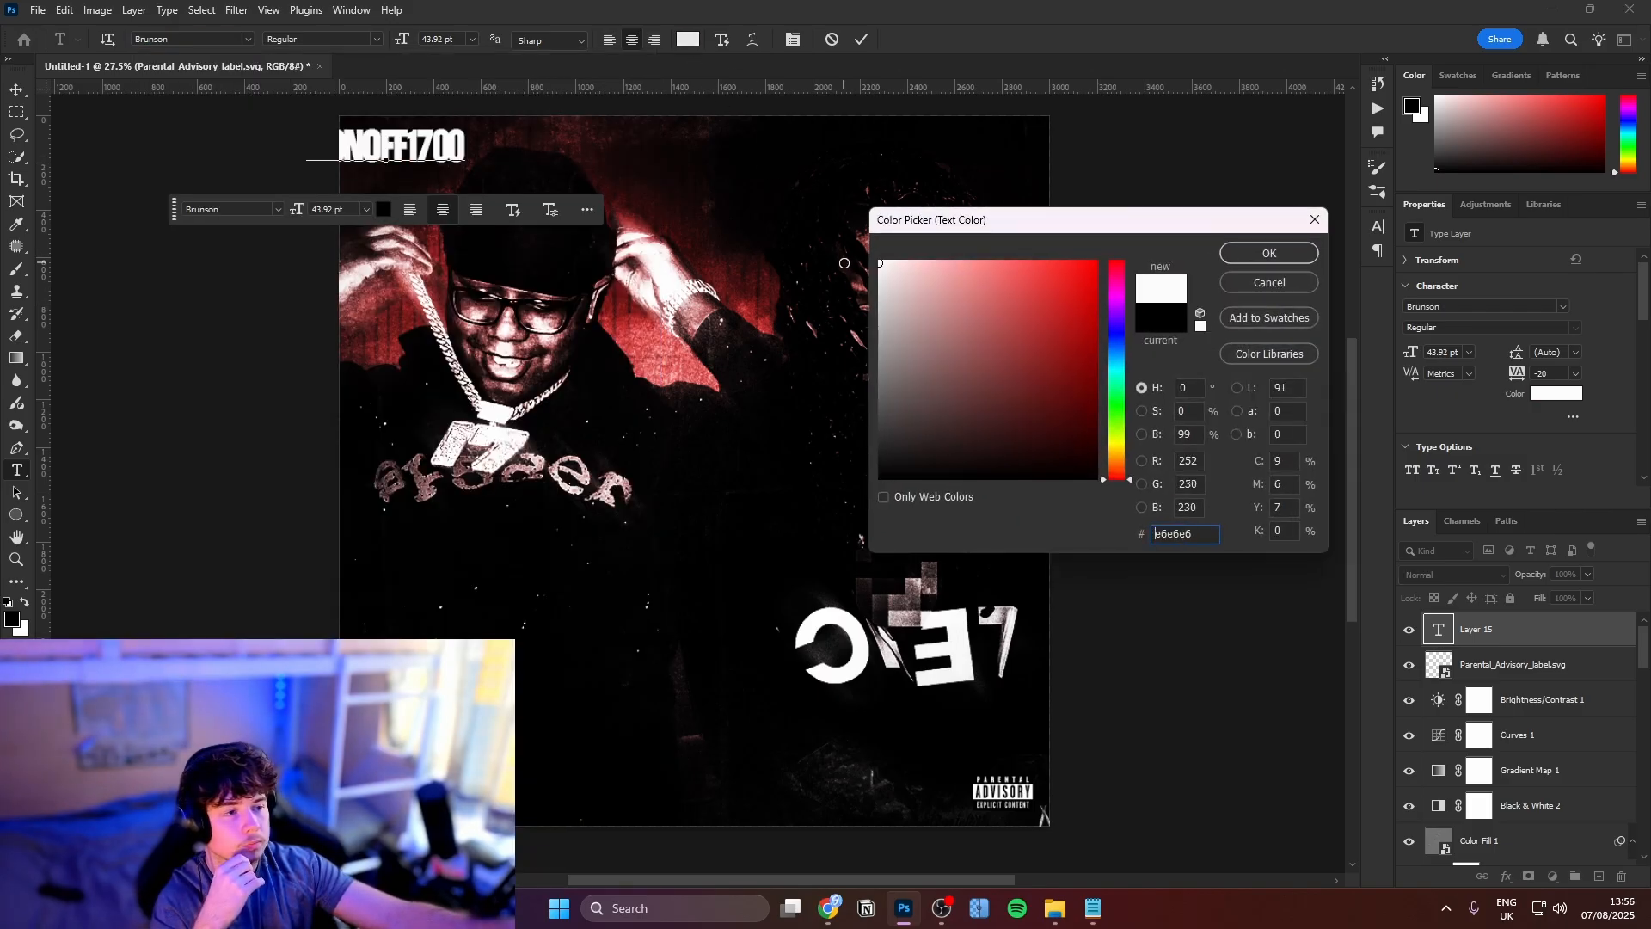
left_click(1268, 255)
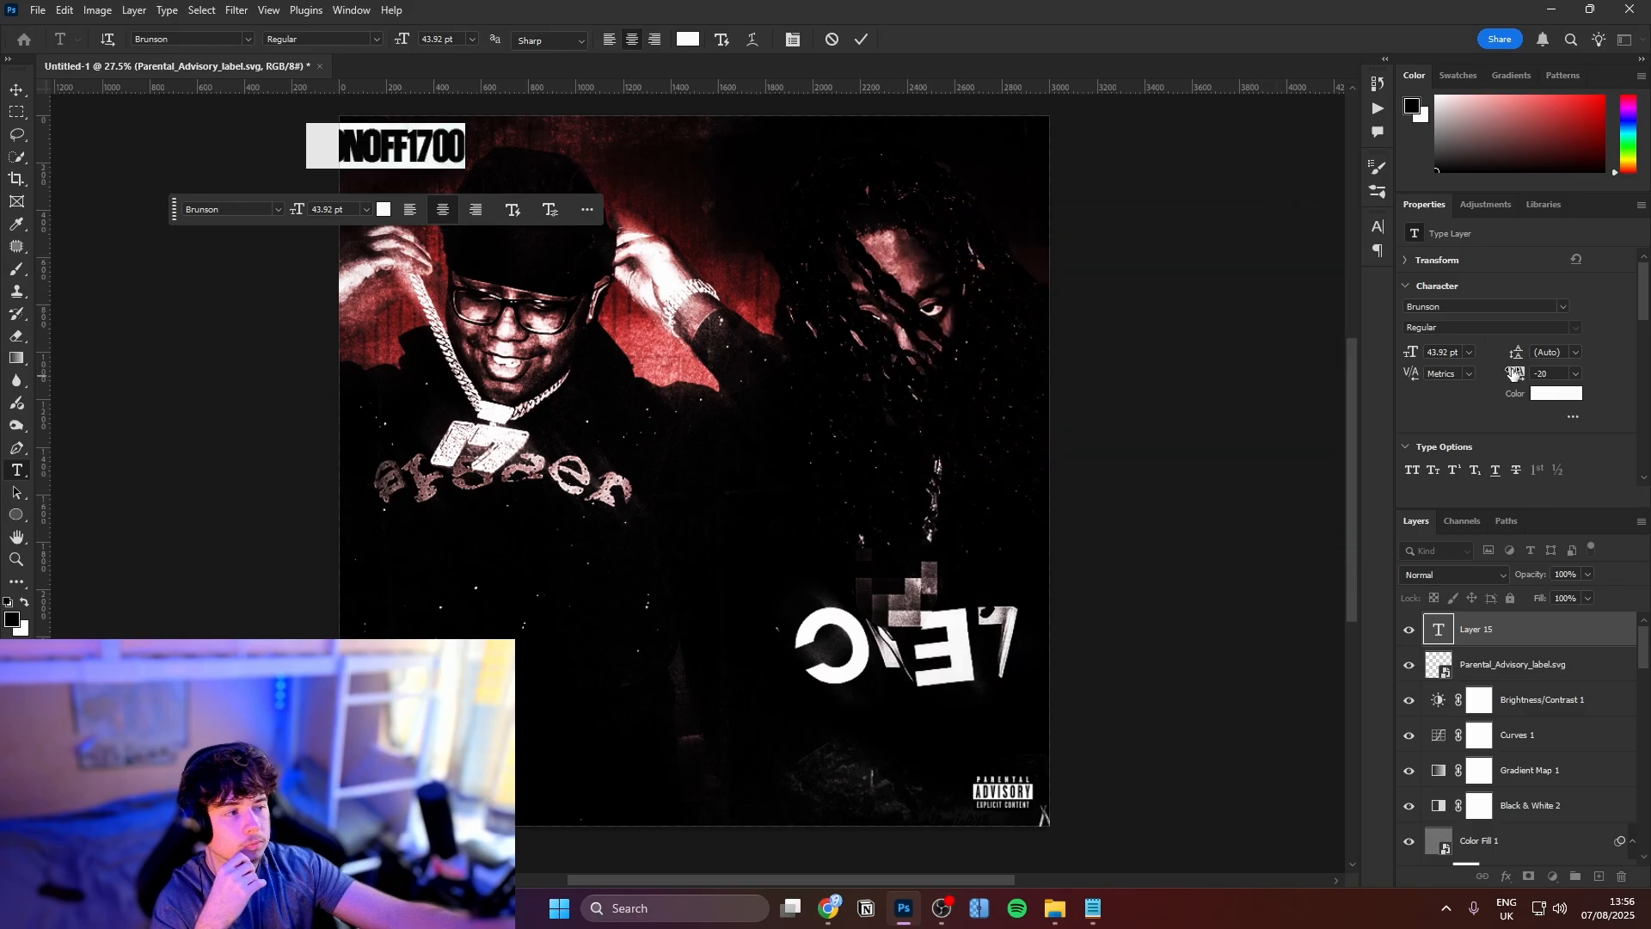
type("20")
key("Return")
type("0")
key("Return")
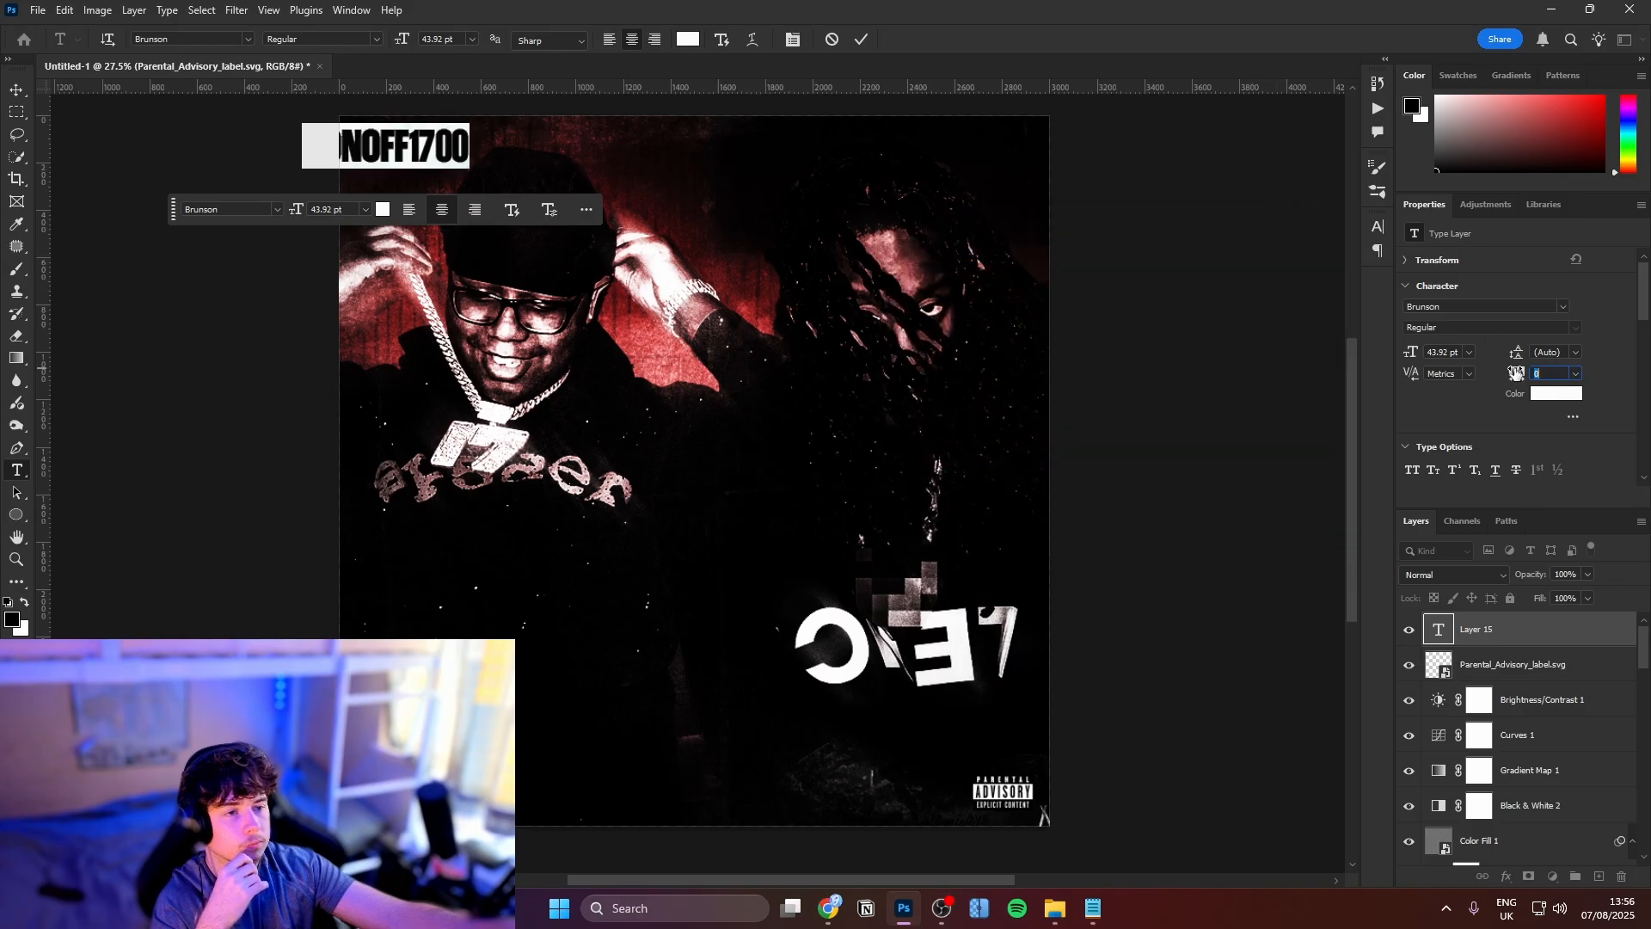
left_click(861, 39)
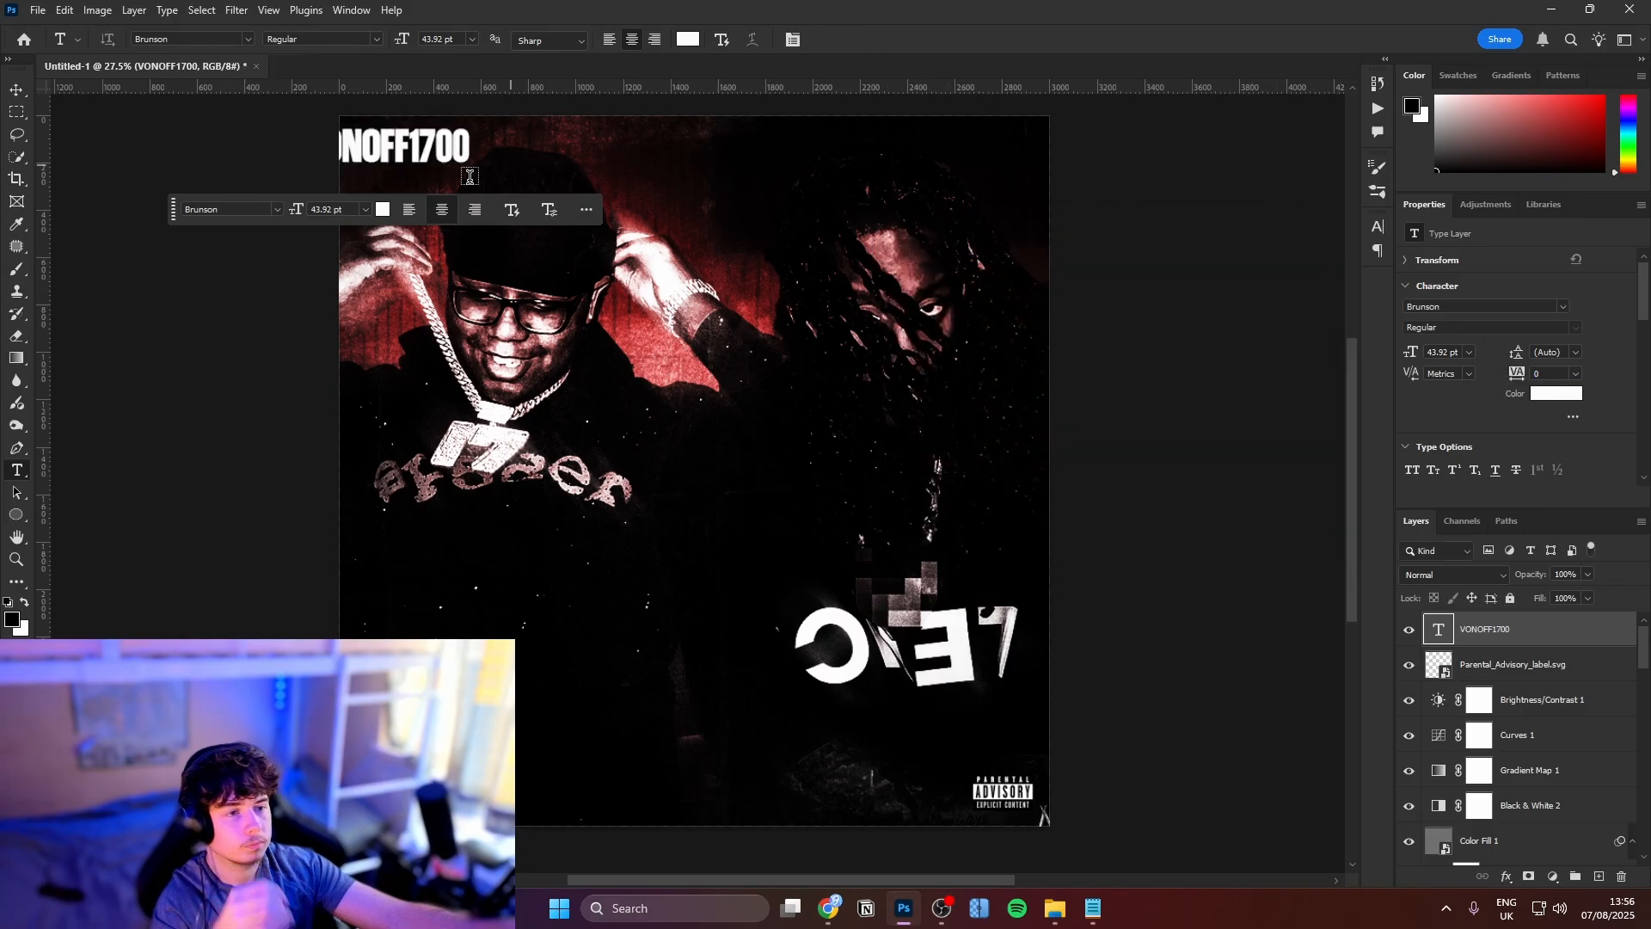
Shrink VONOFF1700 to about 23 pt in the cover's upper-left corner and place a duplicate in the upper-right corner
key("ctrl+t")
left_click_drag(439, 158, 475, 155)
left_click_drag(454, 150, 1004, 148)
key("Return")
key("ctrl+alt+t")
key("Return")
Change the duplicated text to POLO G and shift it slightly towards the cover's right edge
double_click(1015, 142)
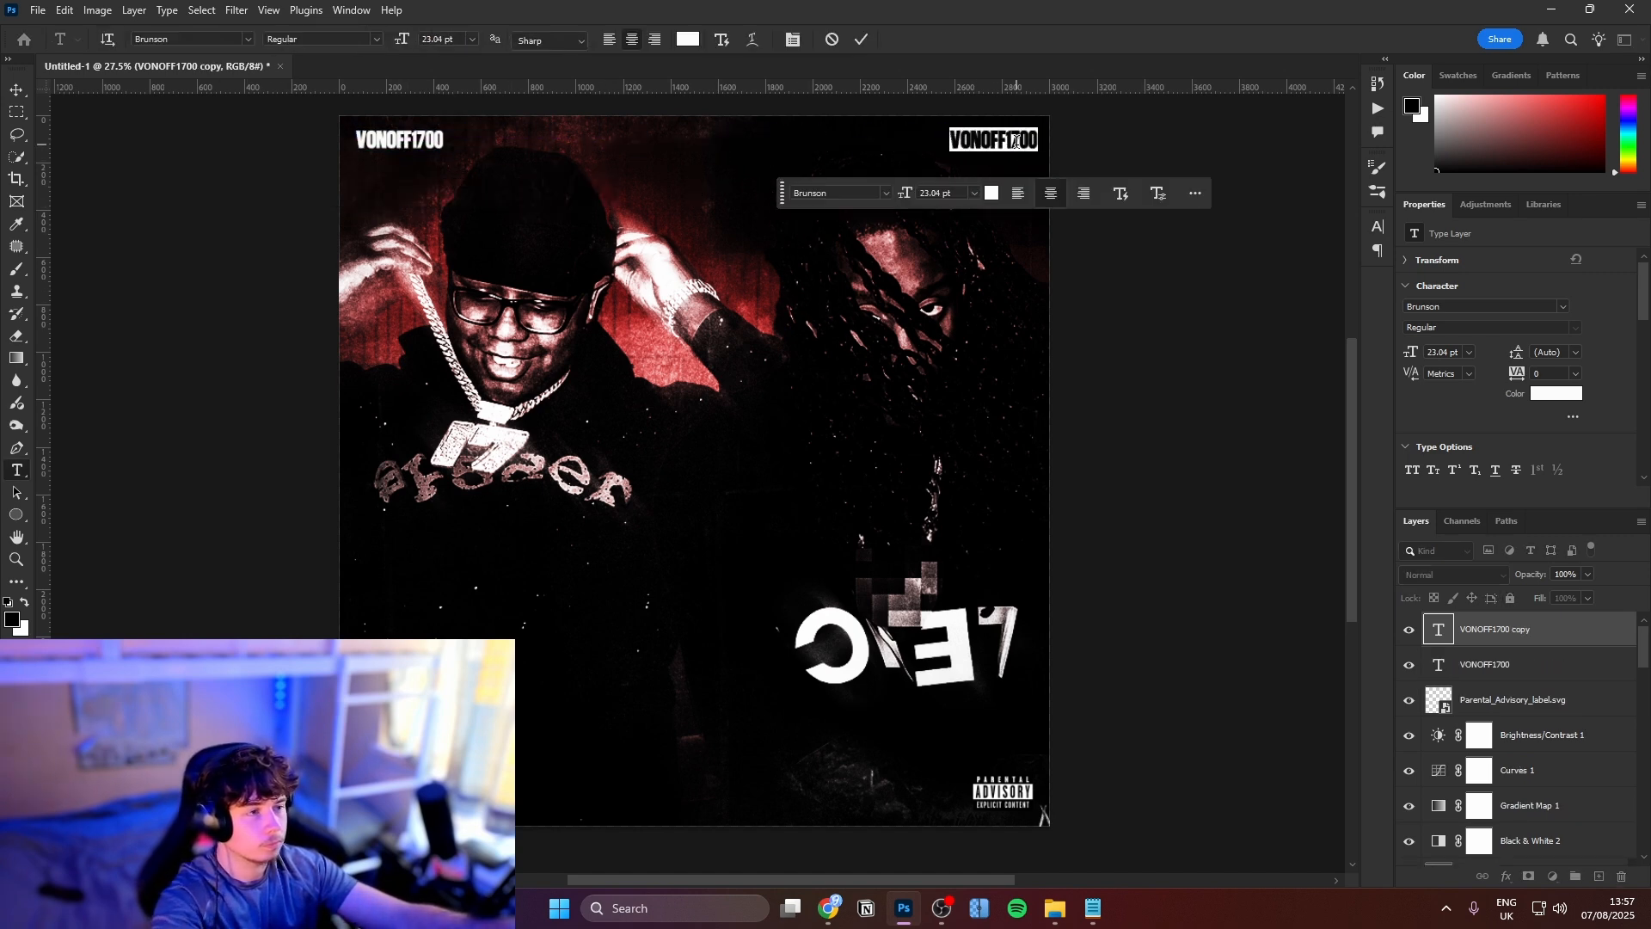
type("POLO G")
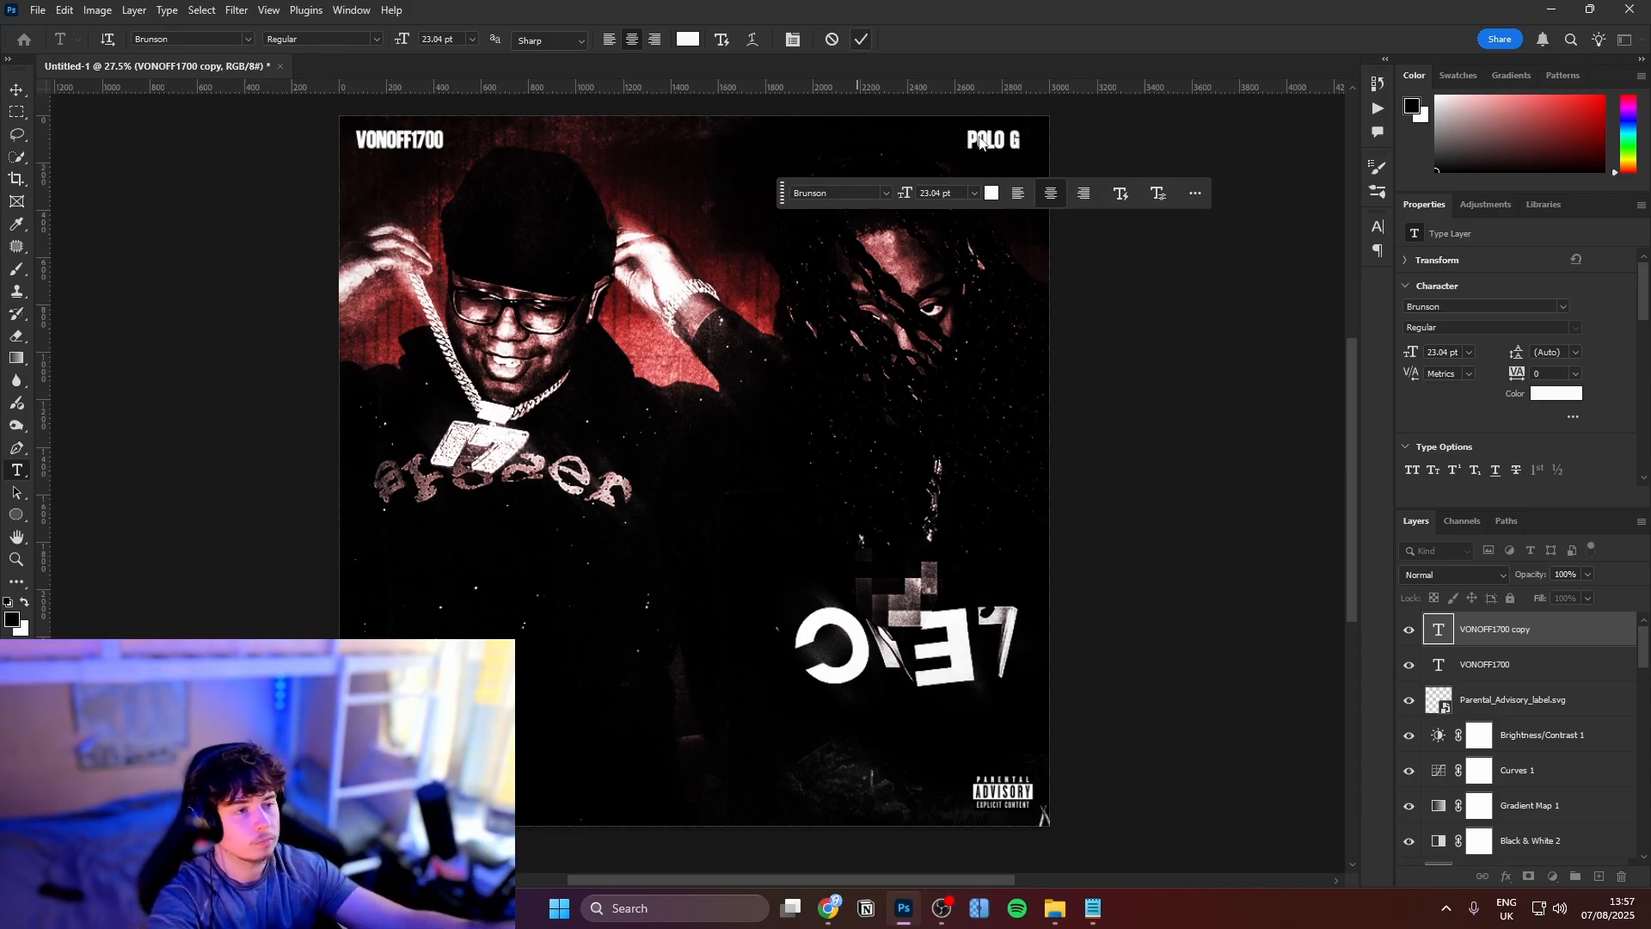
key("ctrl+Return")
left_click_drag(1006, 140, 1013, 139)
left_click(250, 151)
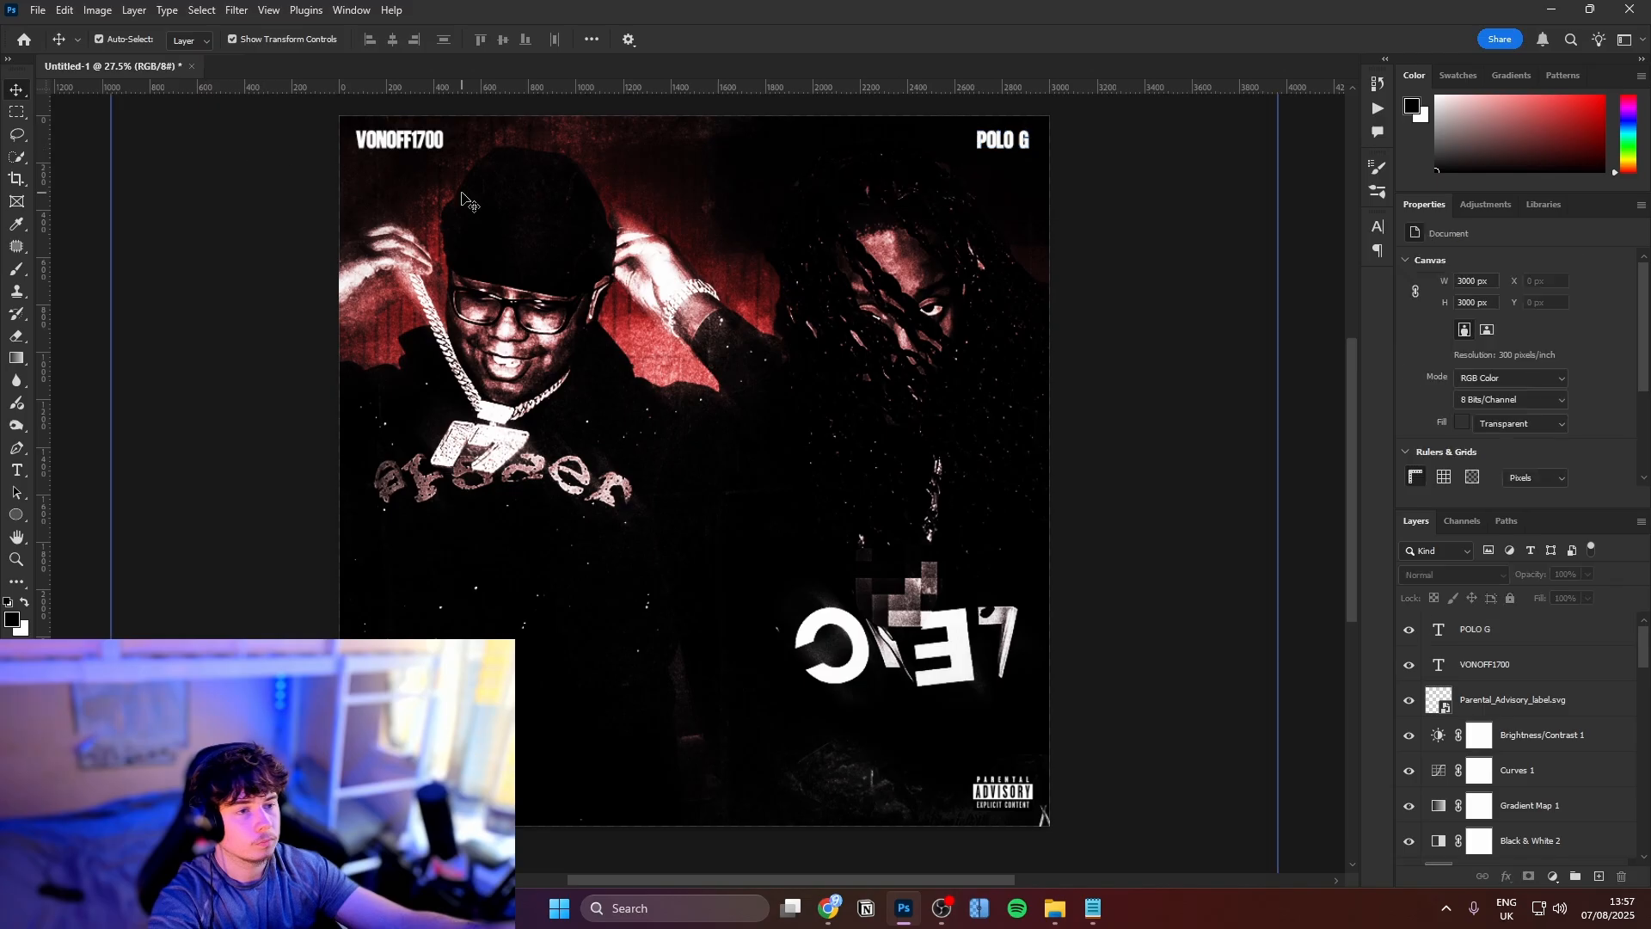
Select the VONOFF1700 and POLO G text layers together and start a free transform on them
double_click(400, 139)
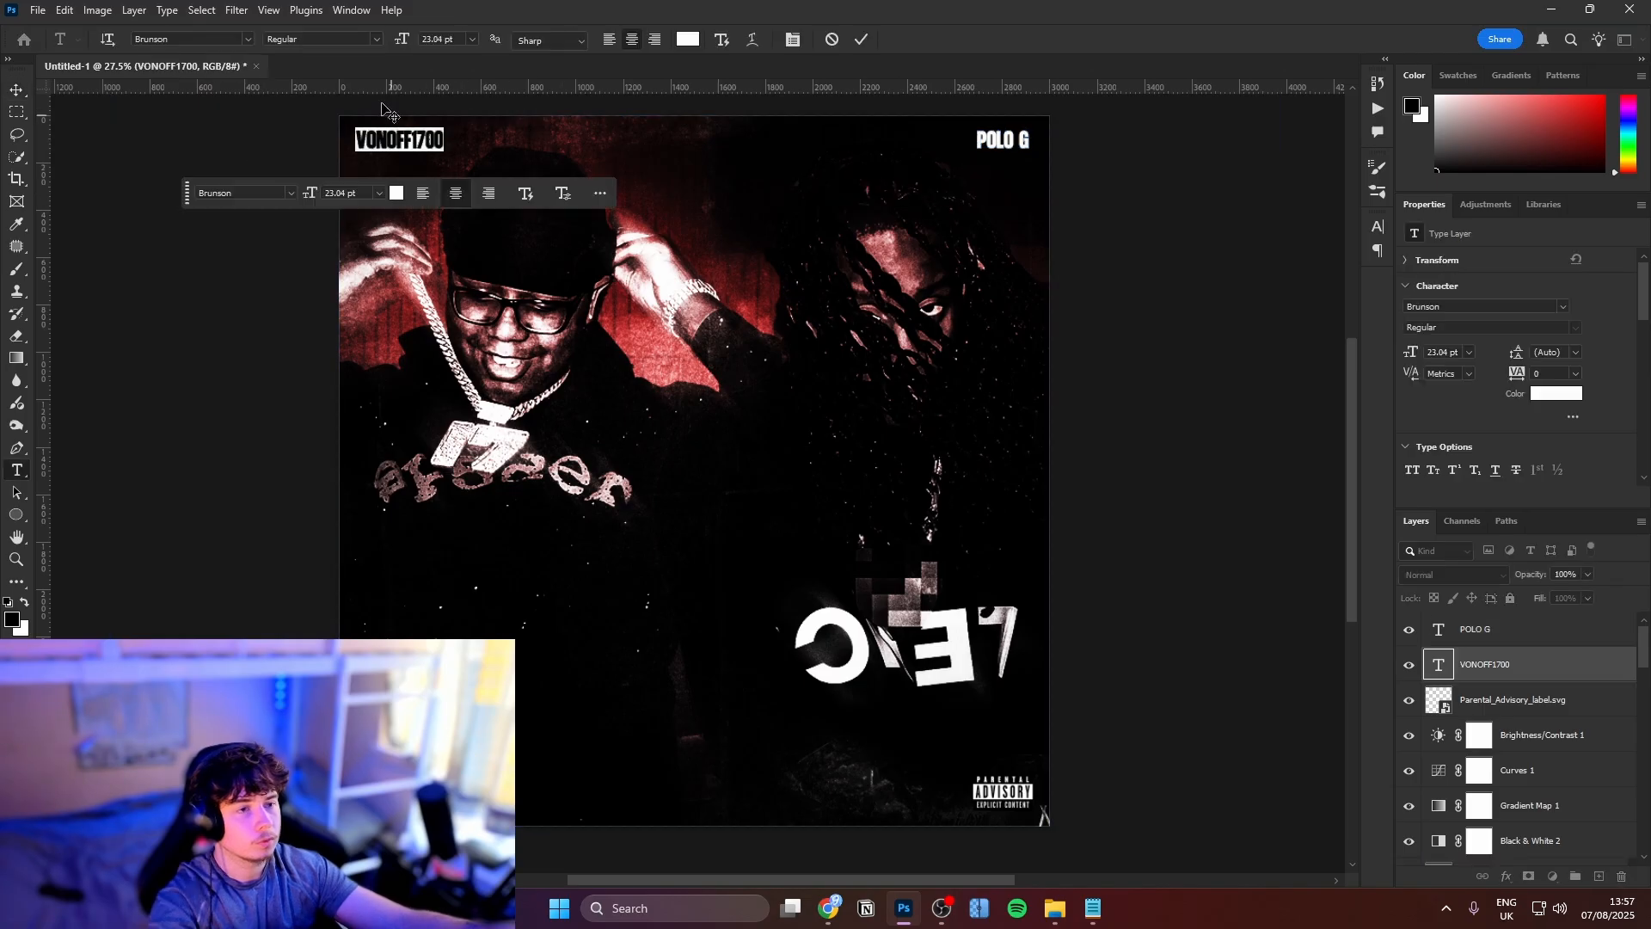
left_click(861, 40)
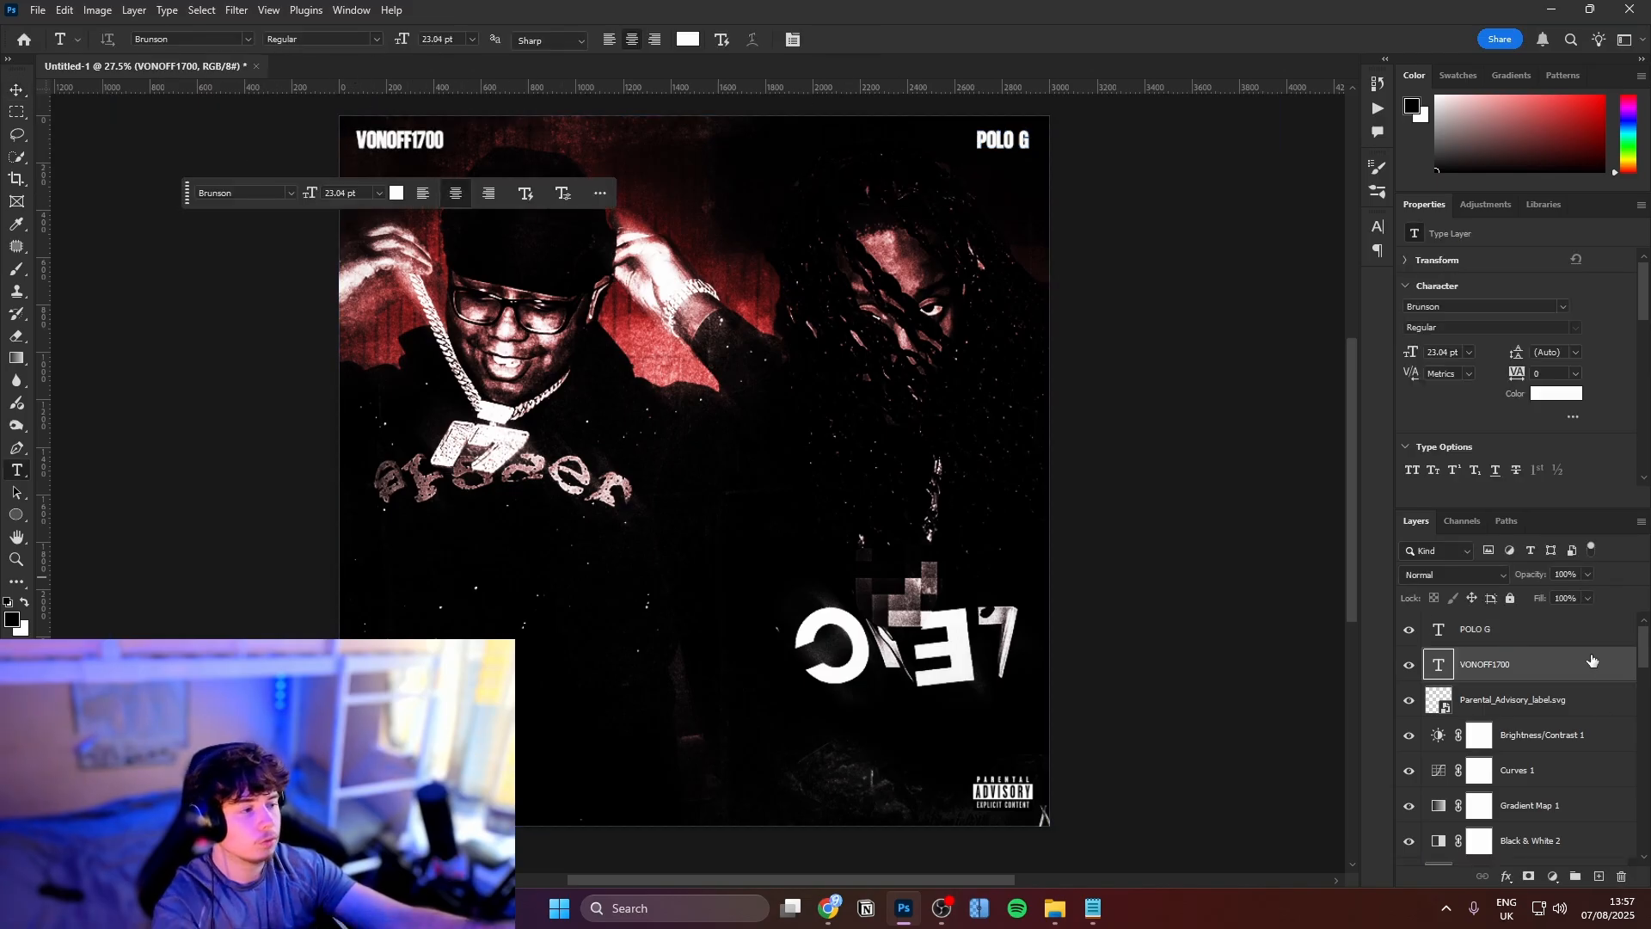
left_click(1544, 630, "shift")
key("ctrl+t")
key("alt+space")
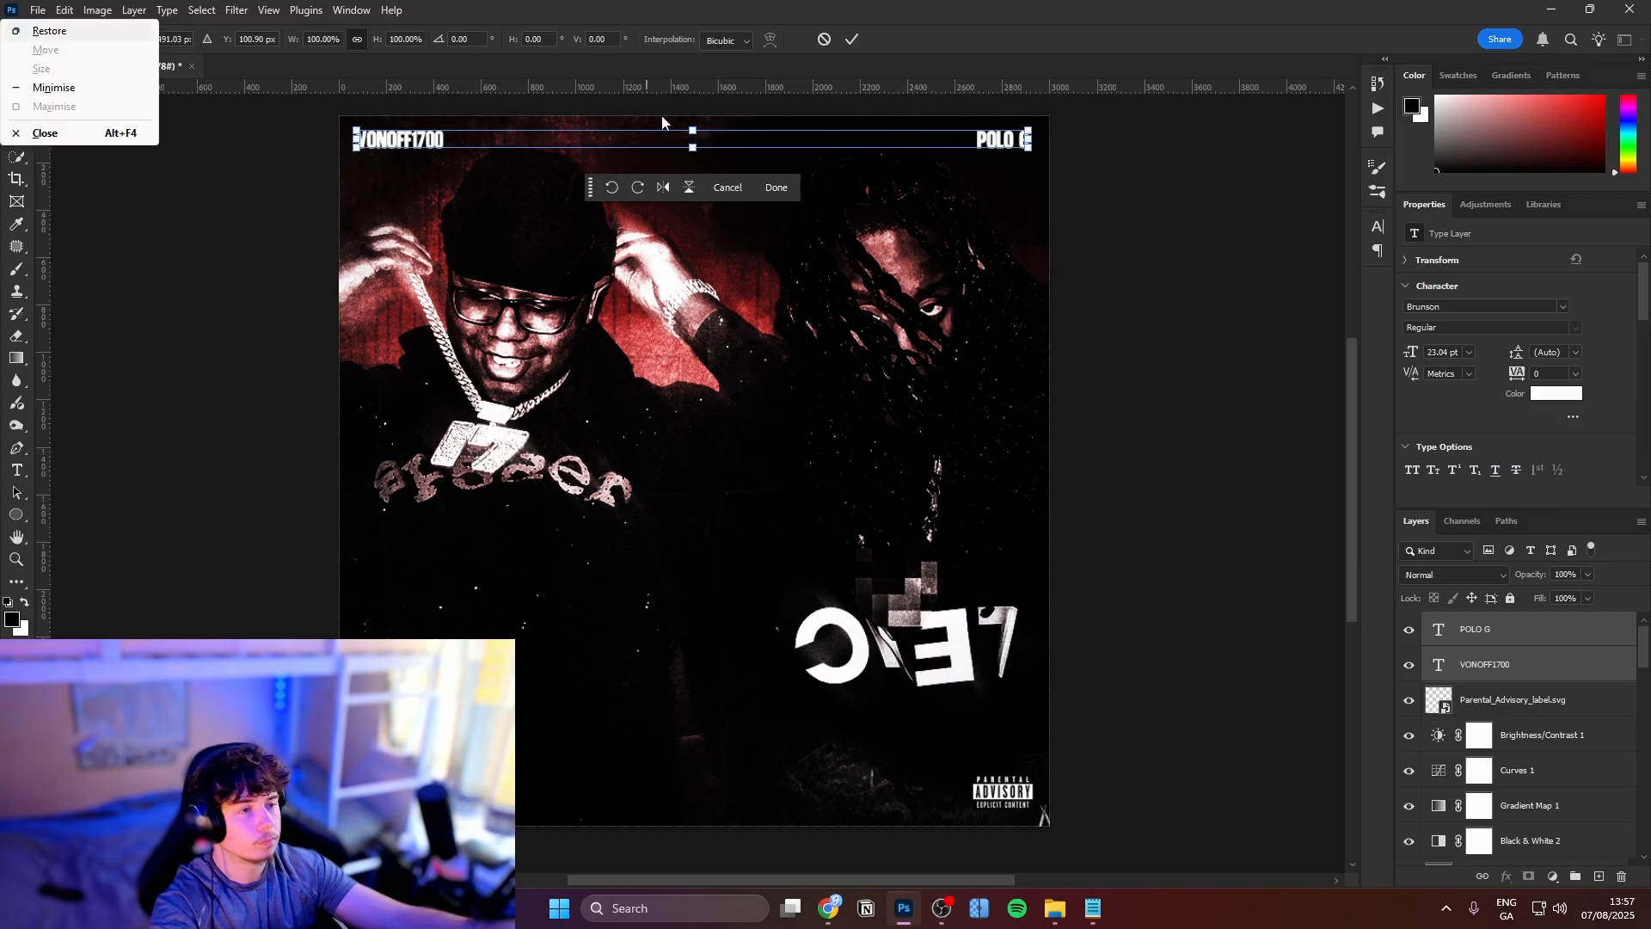
left_click_drag(688, 118, 698, 156)
left_click_drag(798, 171, 759, 163)
left_click_drag(917, 211, 889, 210)
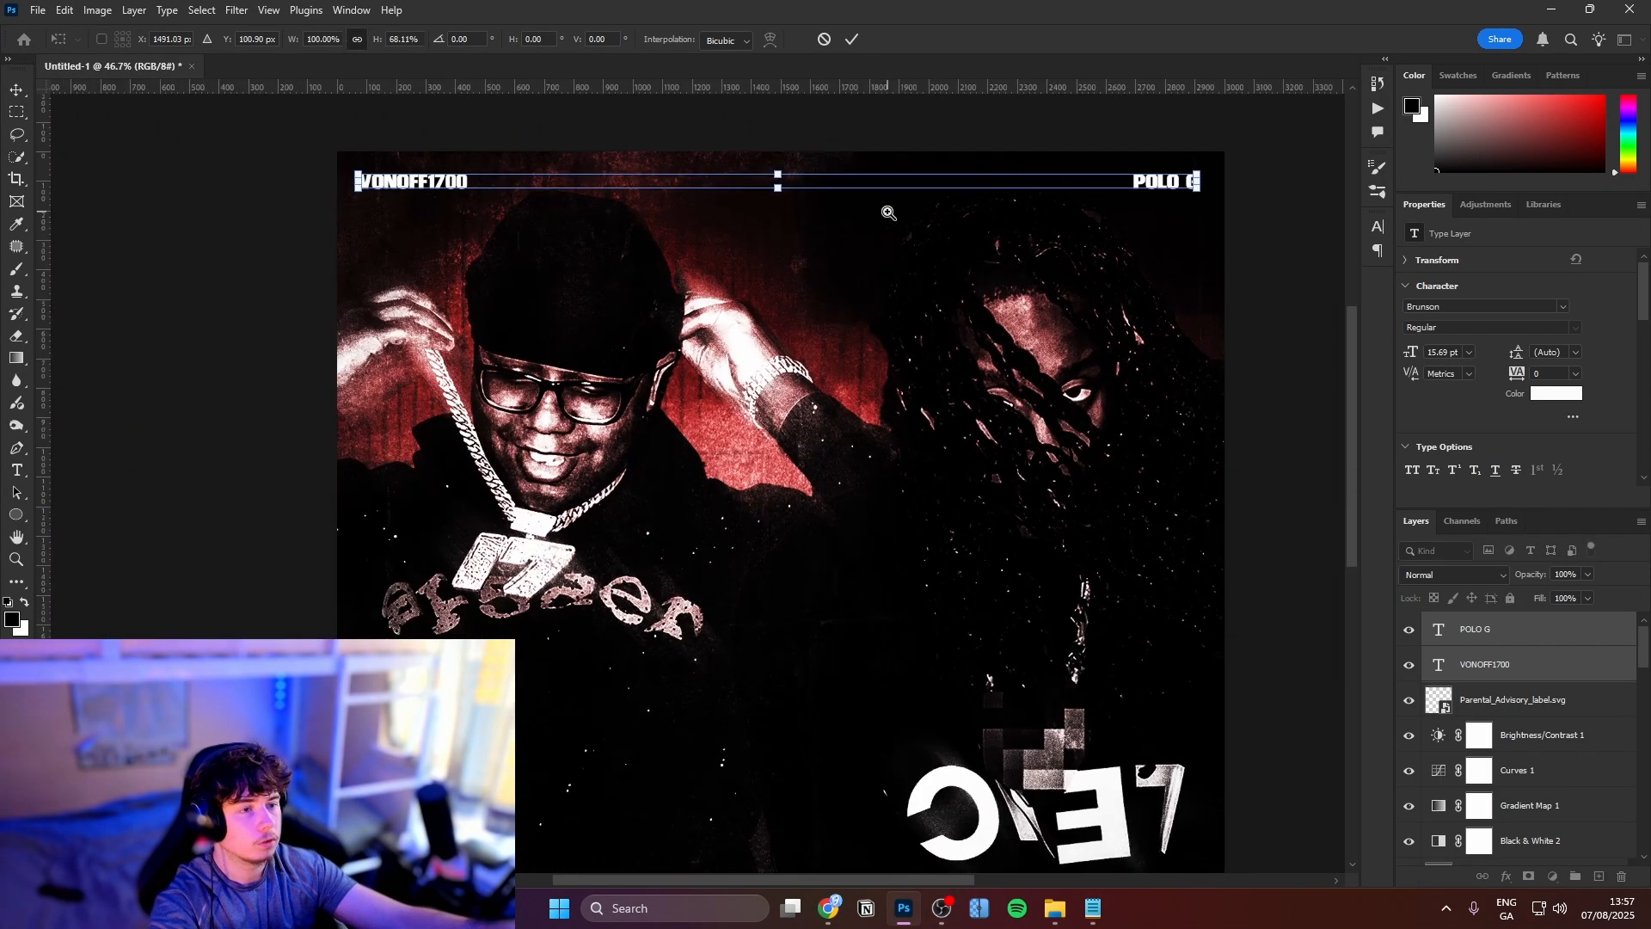
left_click_drag(1153, 197, 1235, 172)
key("ctrl+z")
key("ctrl+z")
Scale the two artist names together proportionally to about 98%, insetting them from the cover's sides
scroll(870, 182, "left", 3)
left_click_drag(247, 203, 287, 202)
scroll(495, 198, "down", 2)
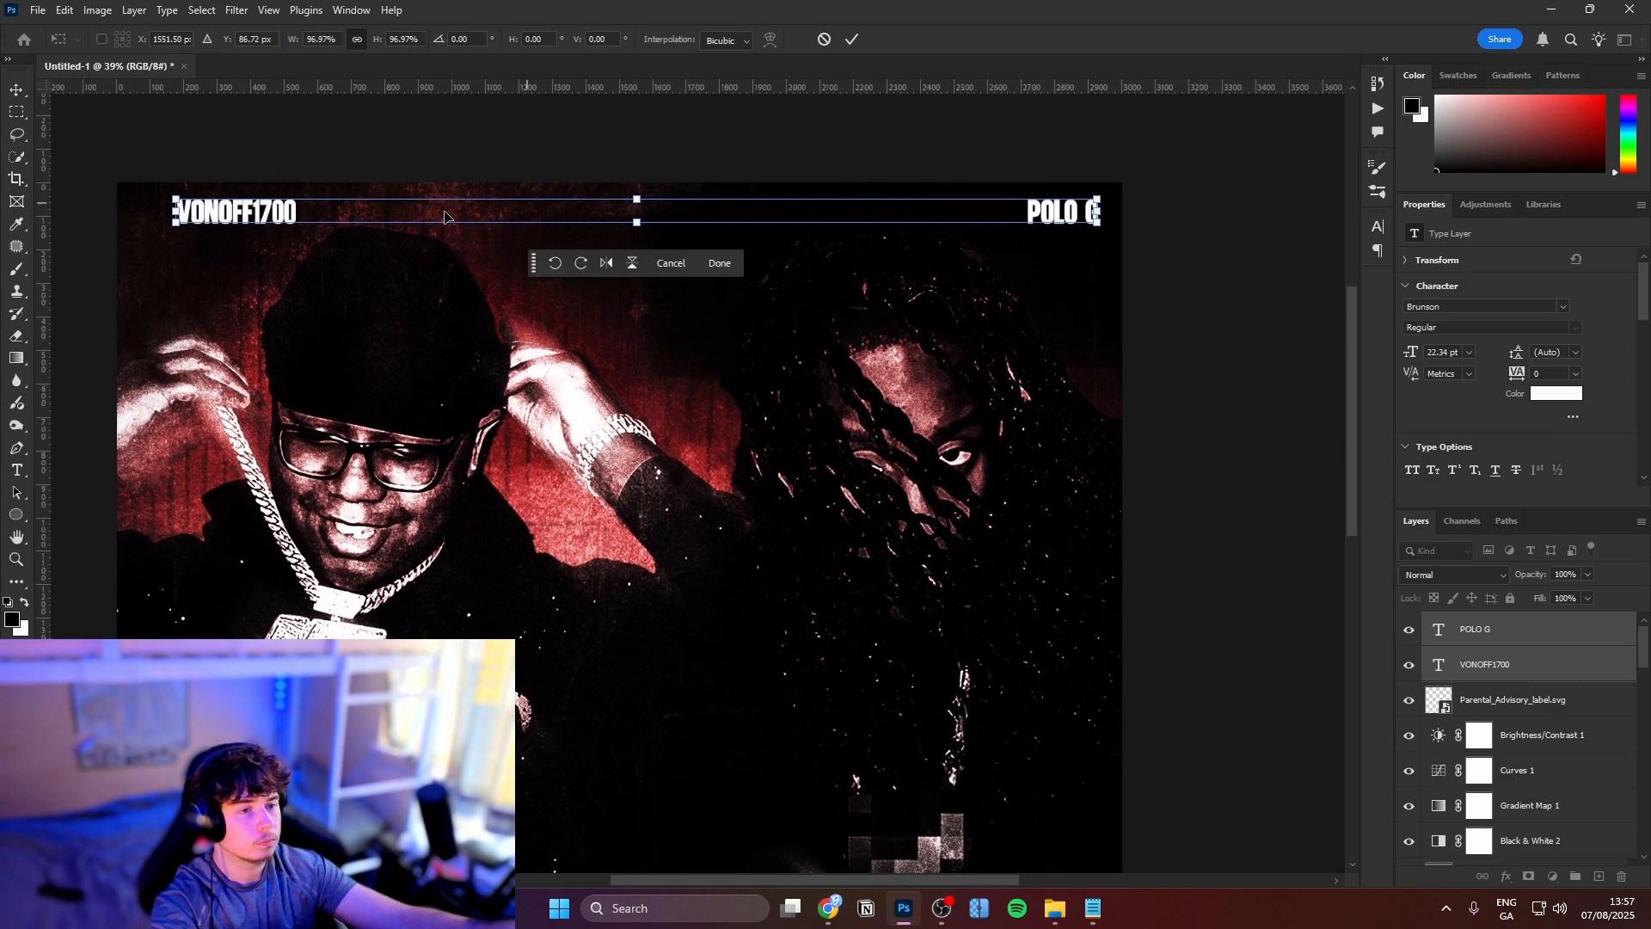
mouse_move(175, 211)
left_mouse_down()
mouse_move(127, 215)
mouse_move(161, 213)
left_mouse_up()
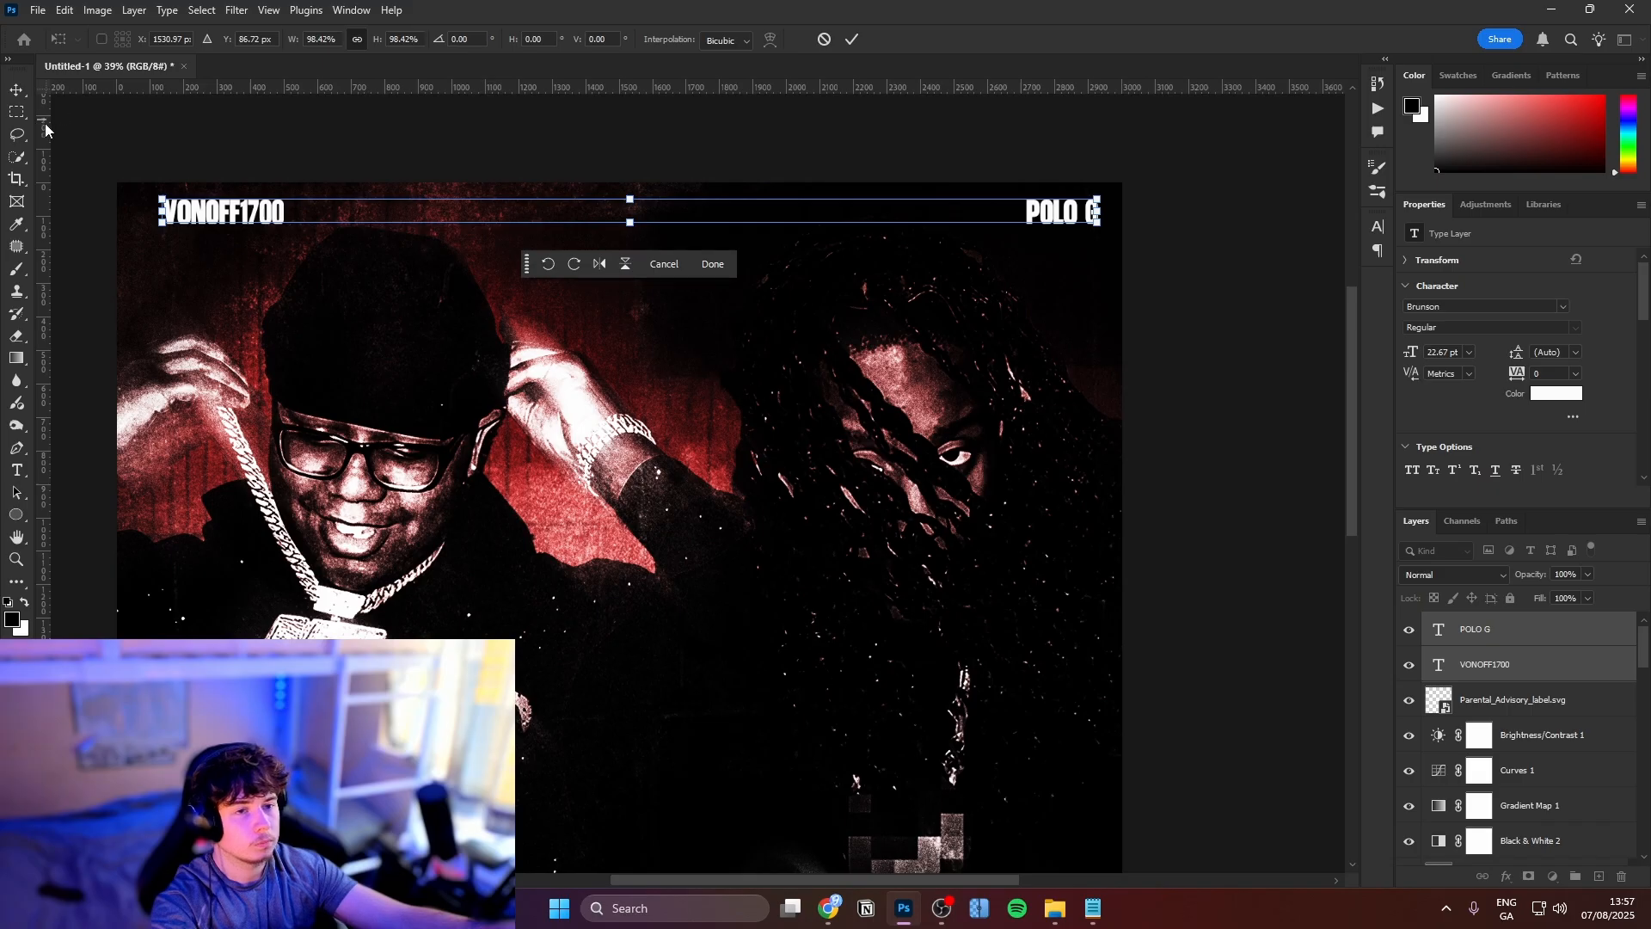
Add vertical guides near both sides of the cover, the left one at 100 px, and fit the two names between them
left_click_drag(45, 120, 1089, 212)
scroll(1092, 213, "down", 2)
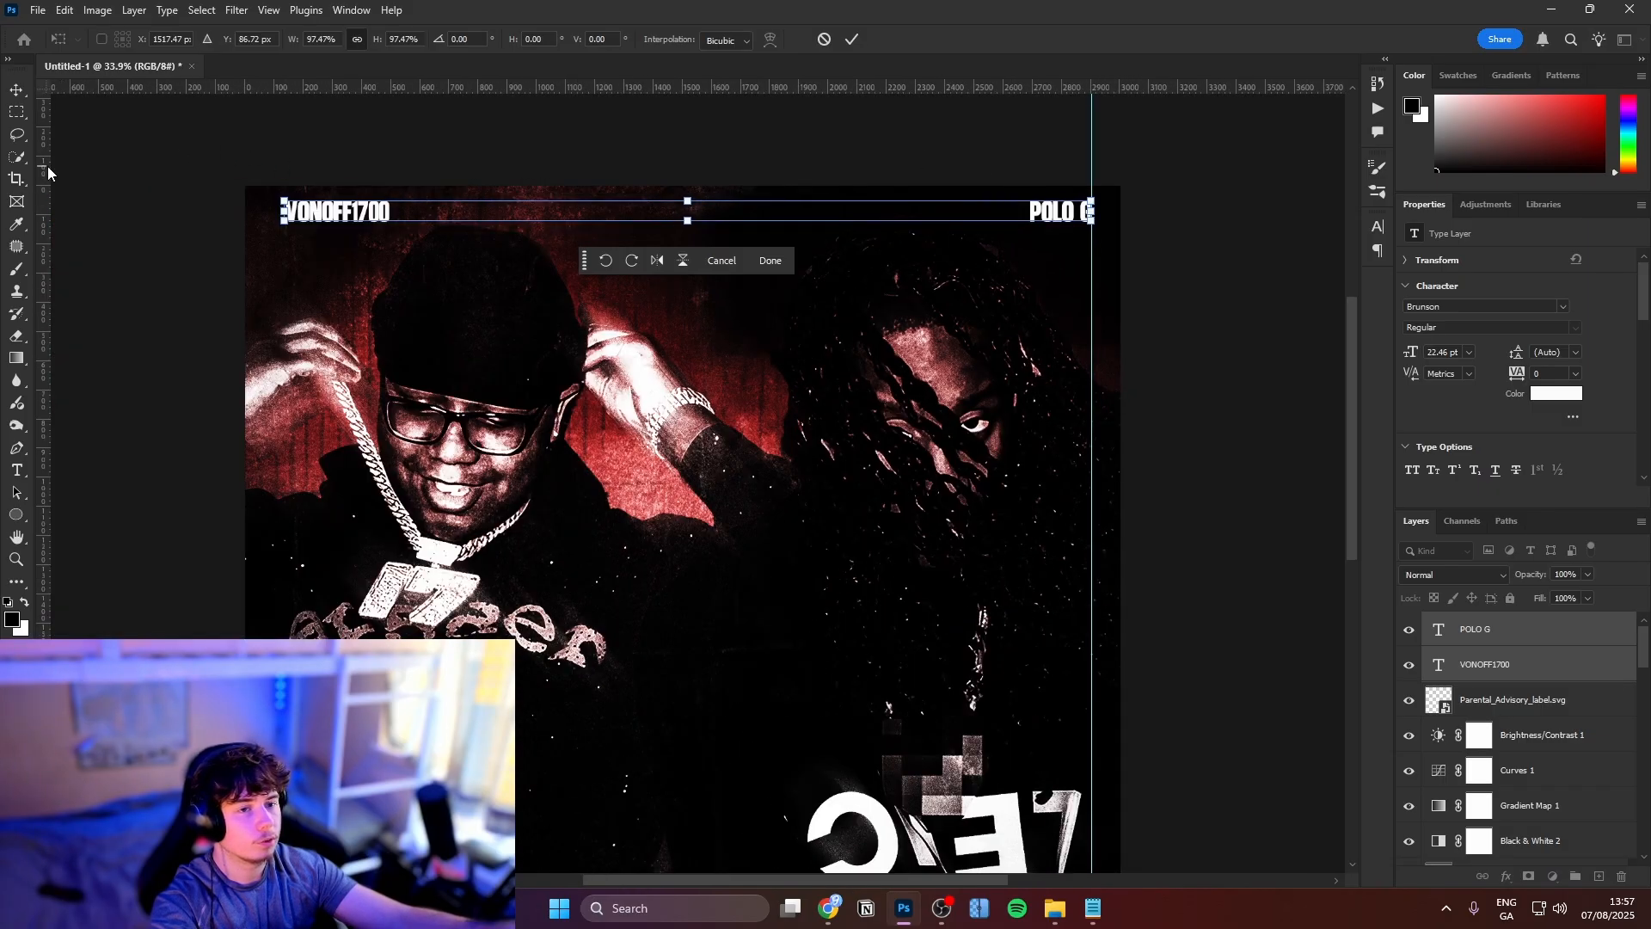
left_click_drag(239, 164, 276, 149)
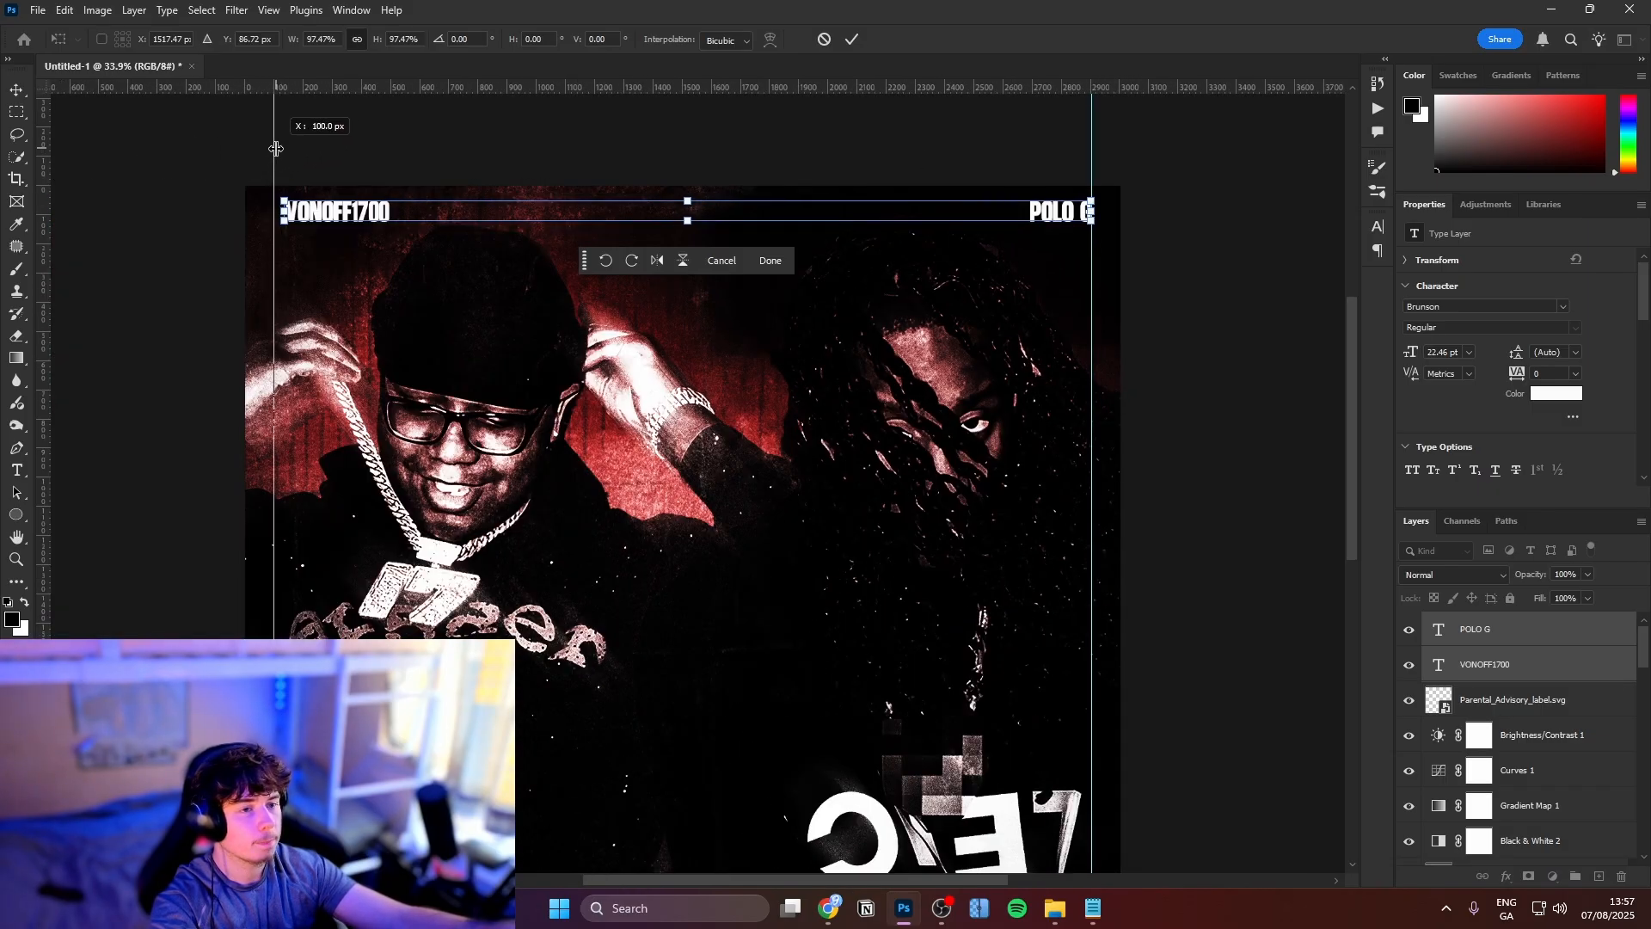
left_click_drag(288, 212, 274, 212)
left_click(851, 38)
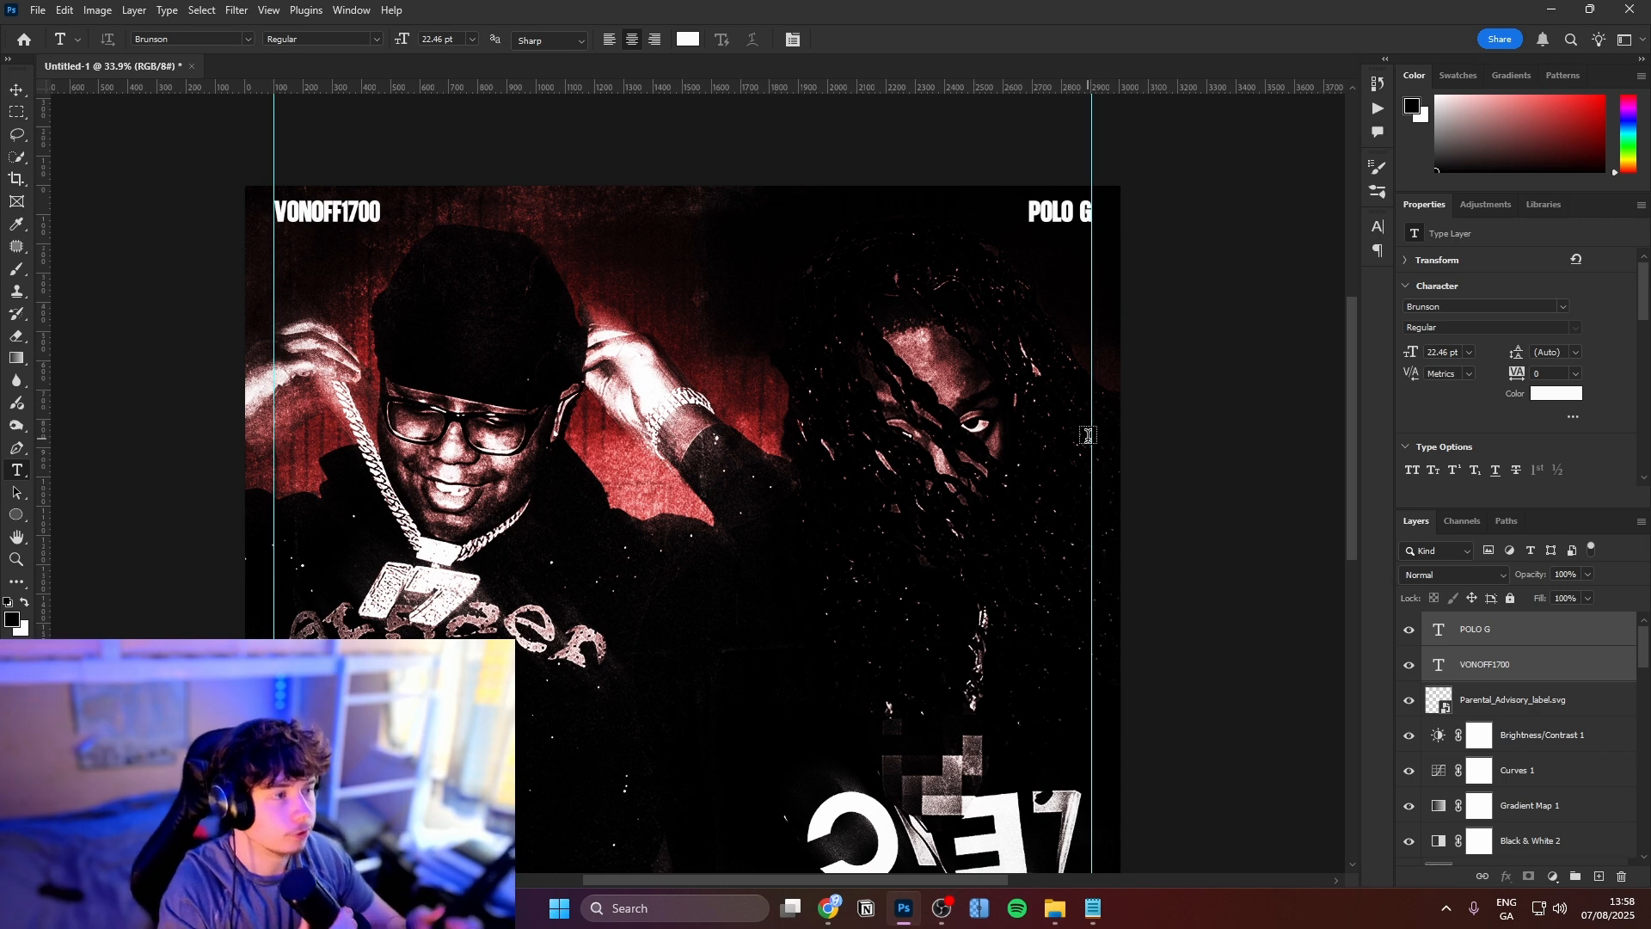
Hide the guides and examine the whole cover and the face of the man with dreadlocks
key("ctrl+semicolon")
left_click_drag(888, 418, 832, 360)
scroll(852, 300, "down", 2)
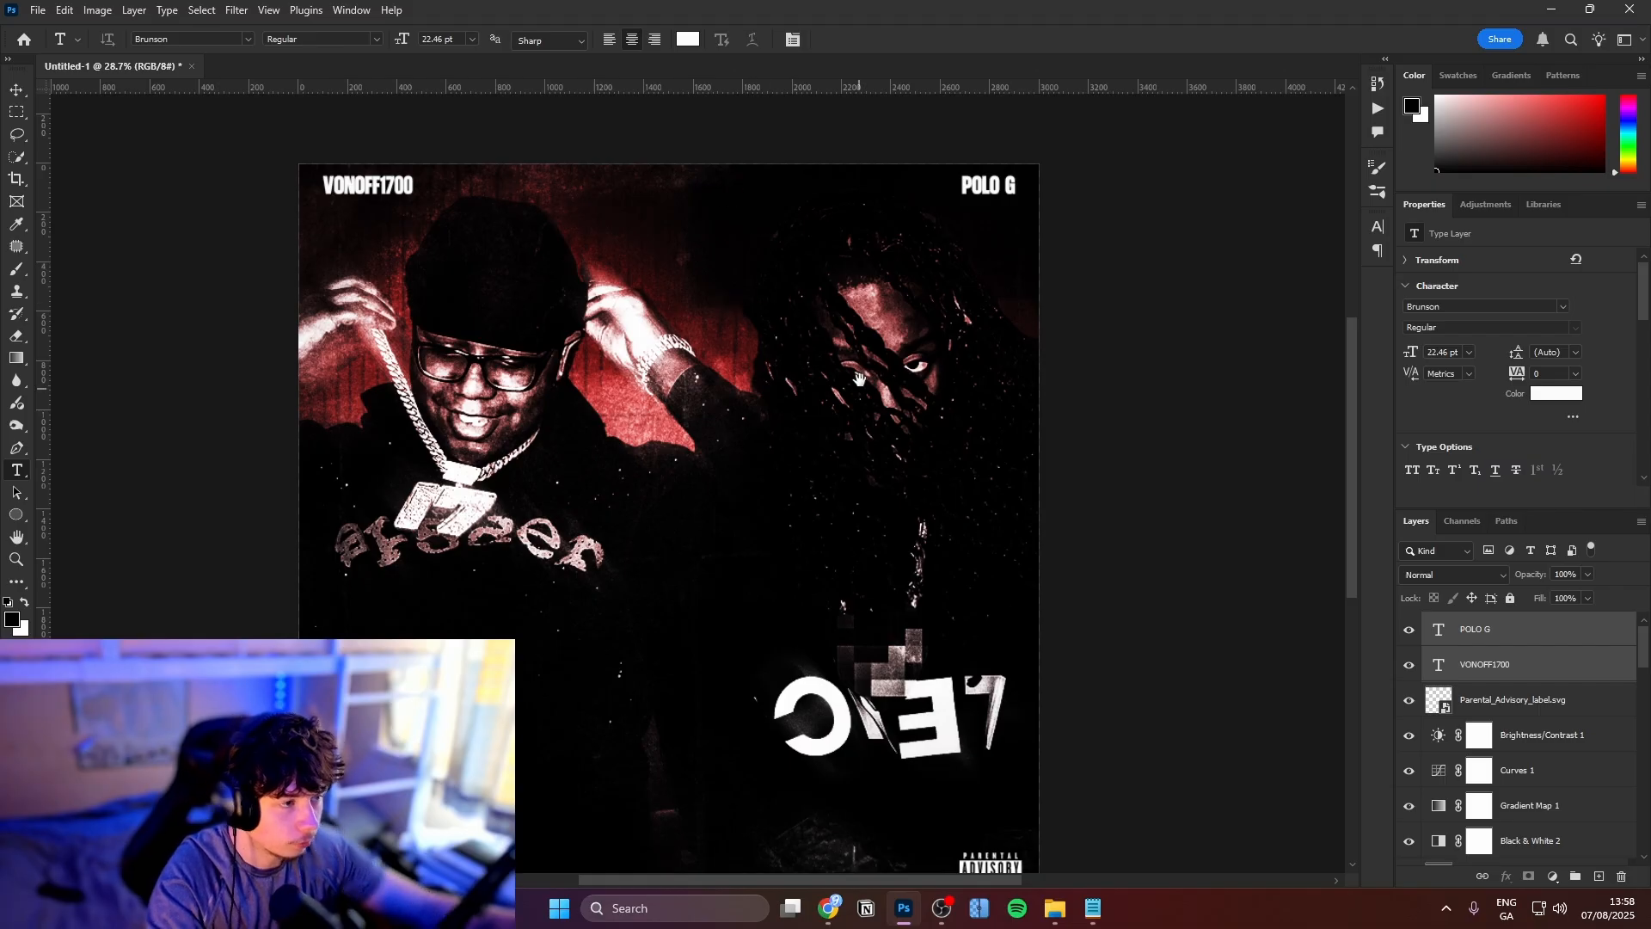
left_click_drag(859, 379, 846, 340)
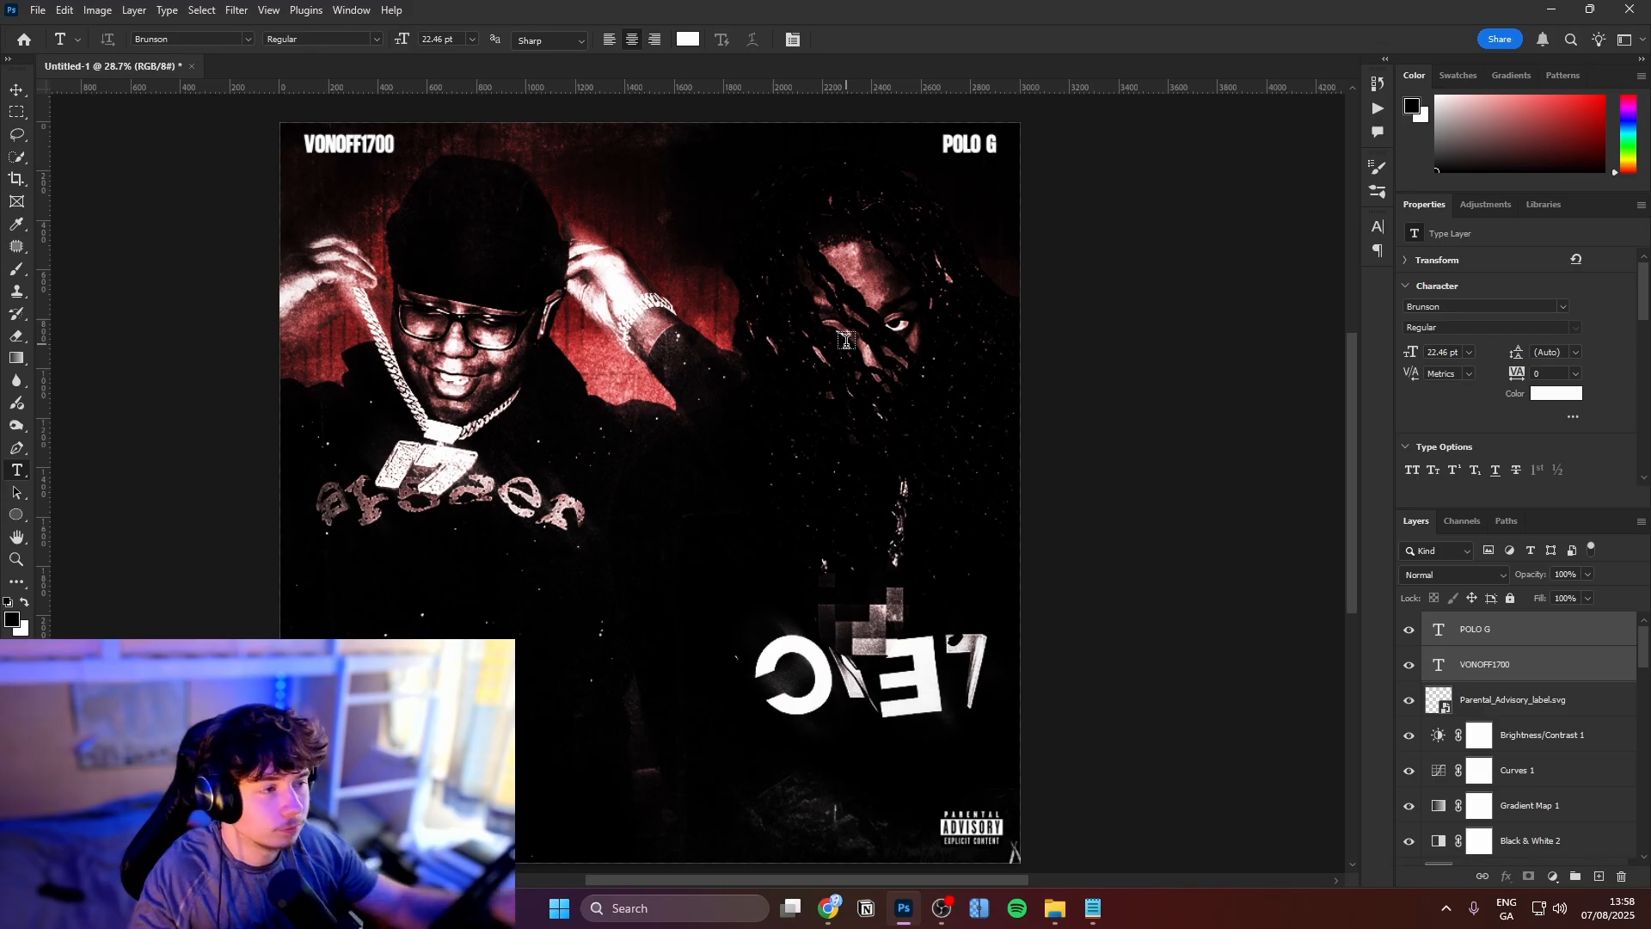
scroll(898, 331, "up", 5)
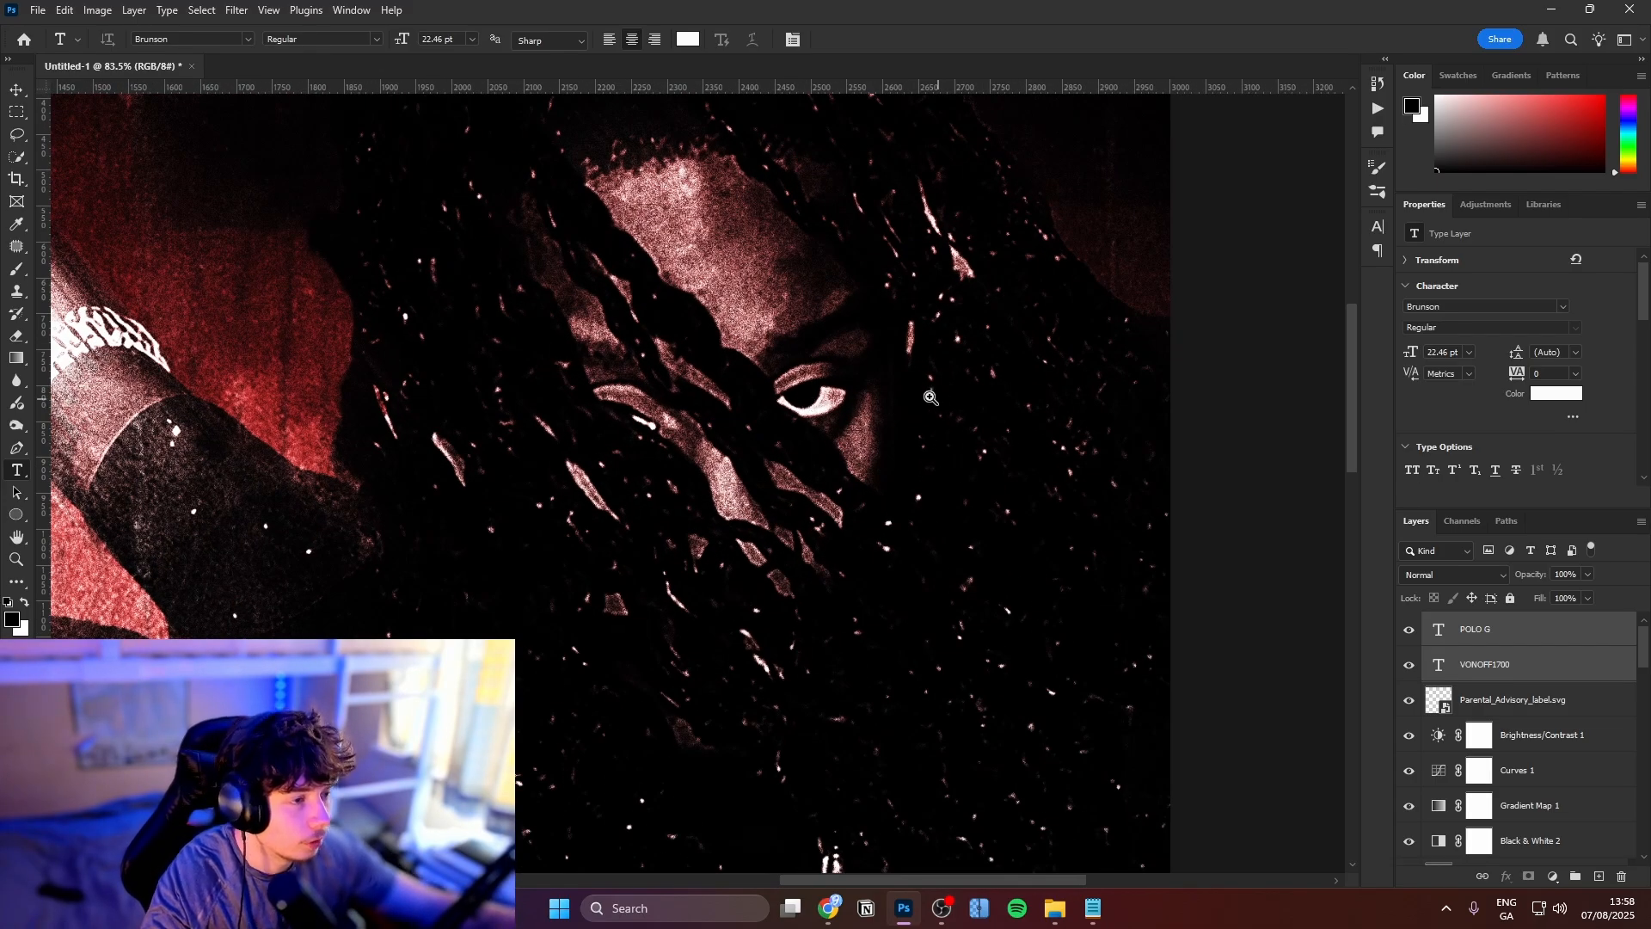
scroll(930, 397, "down", 5)
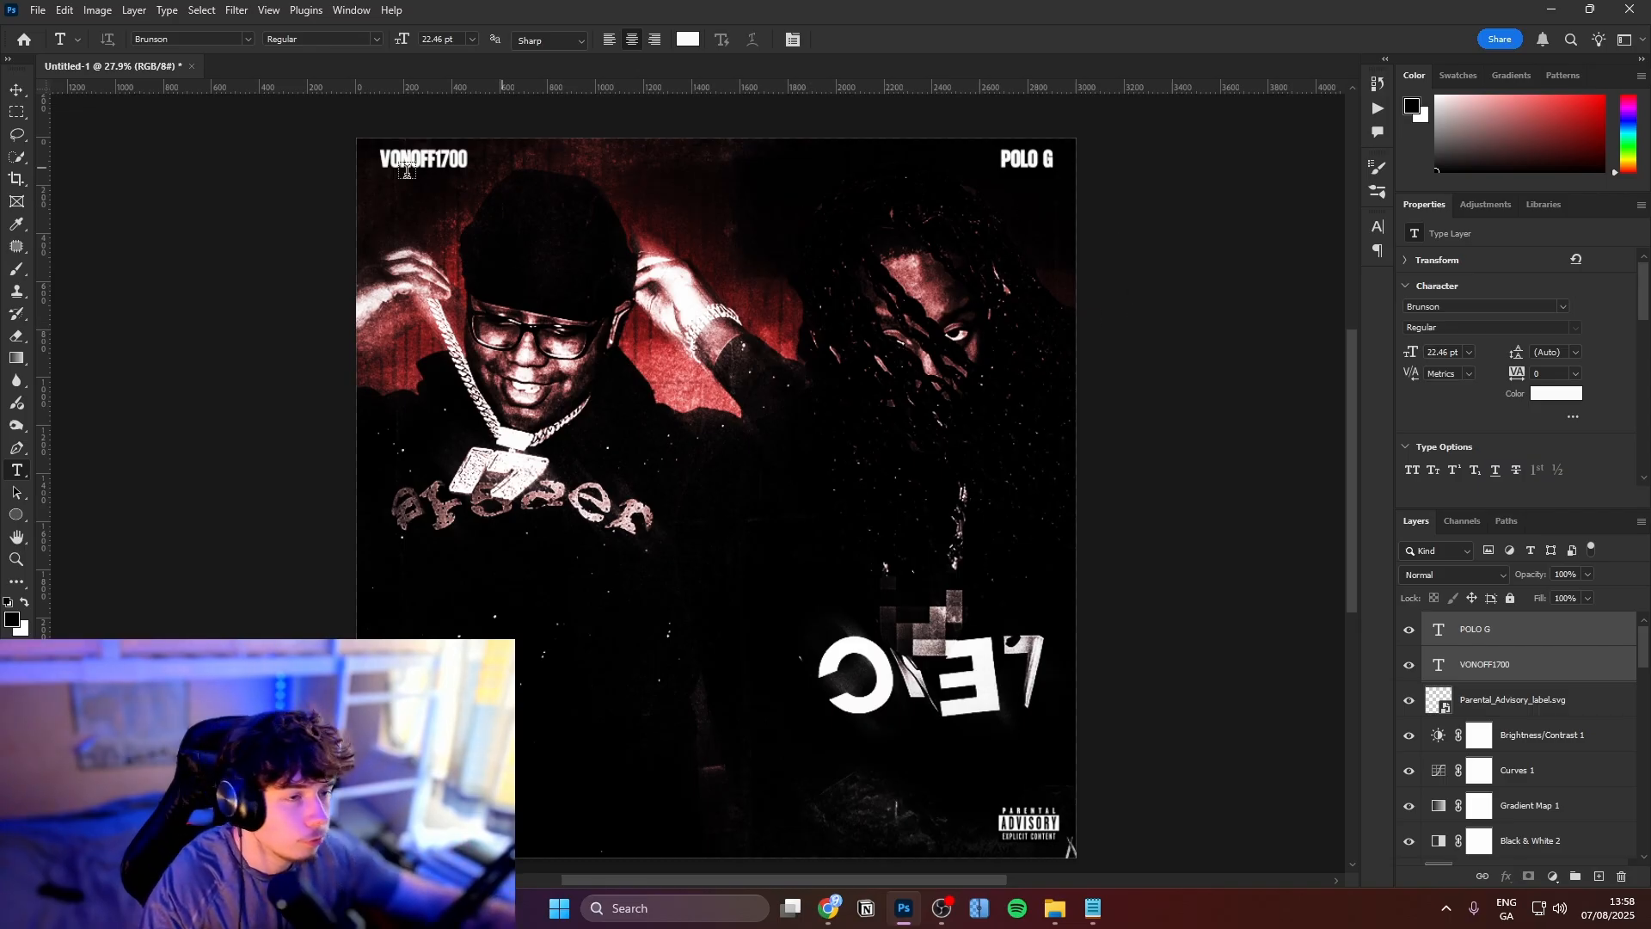
Add a horizontal guide through the two artist names, move them together to Y 100 px to centre them on it, and hide the guides
left_click_drag(284, 93, 302, 161)
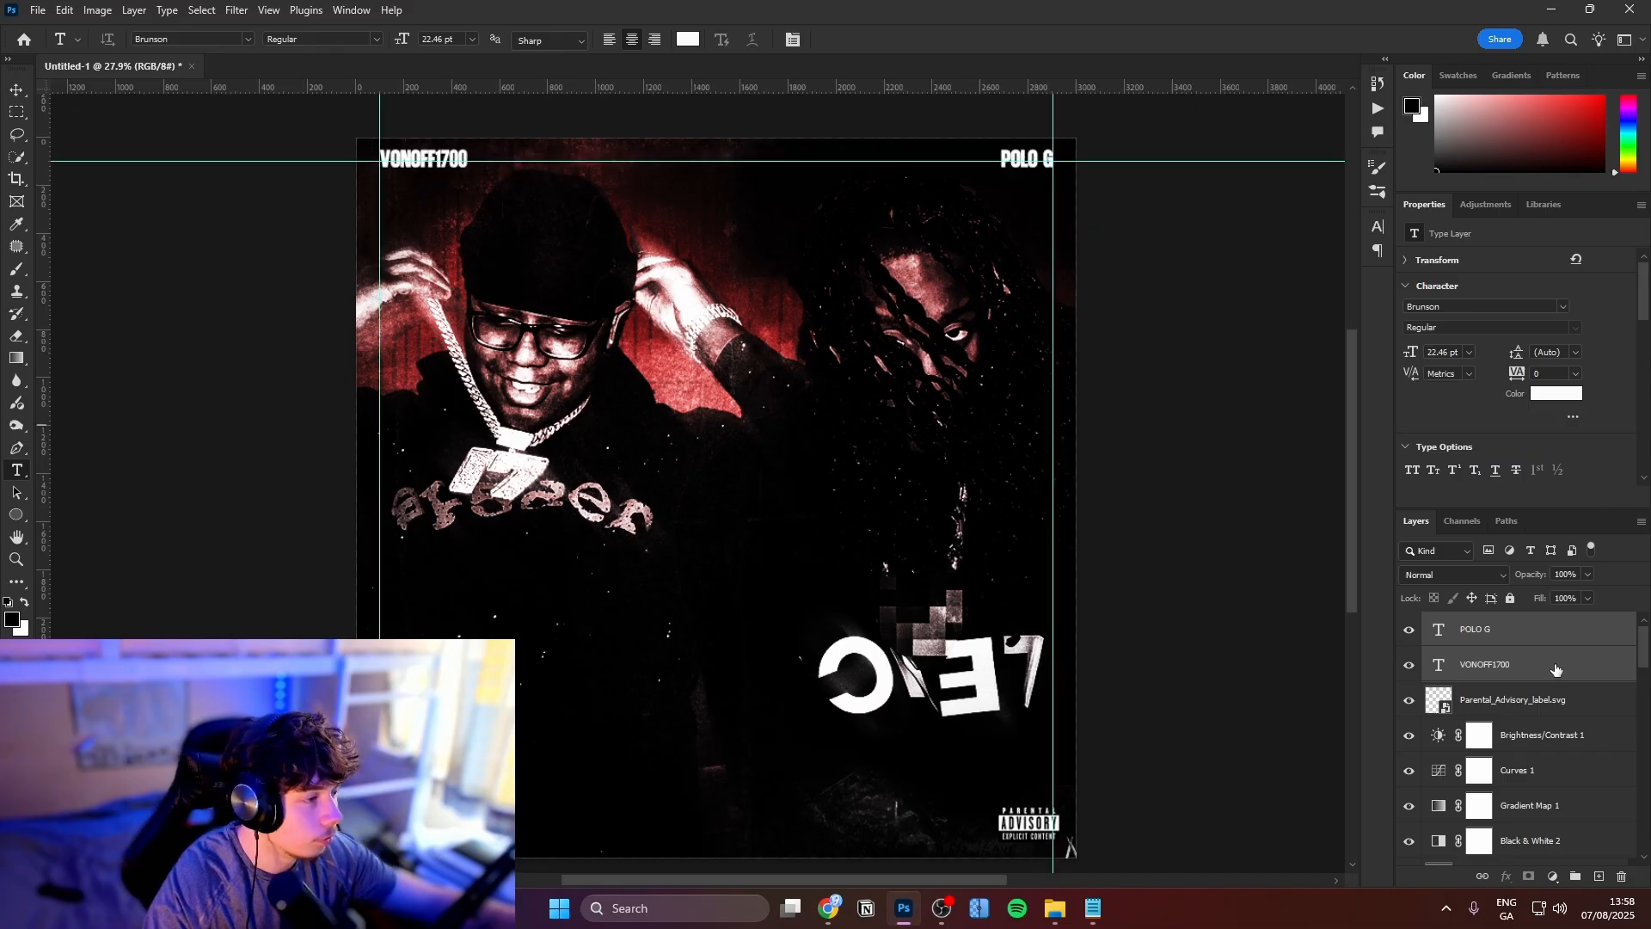
key("ctrl+t")
scroll(826, 146, "up", 5)
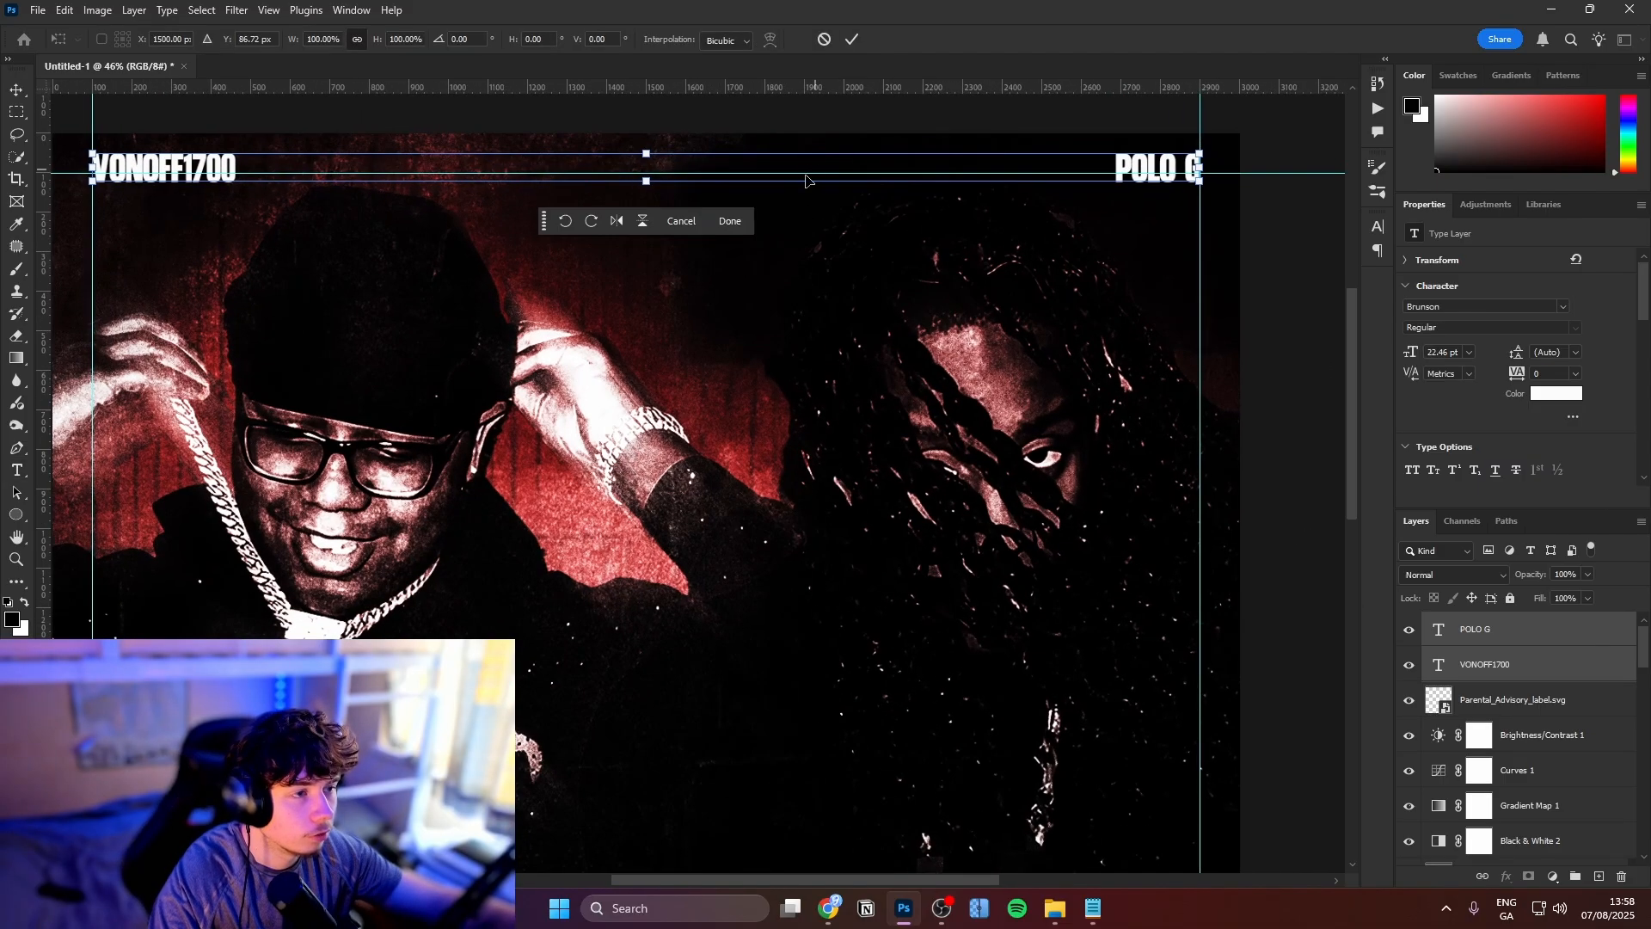
left_click_drag(801, 170, 799, 177)
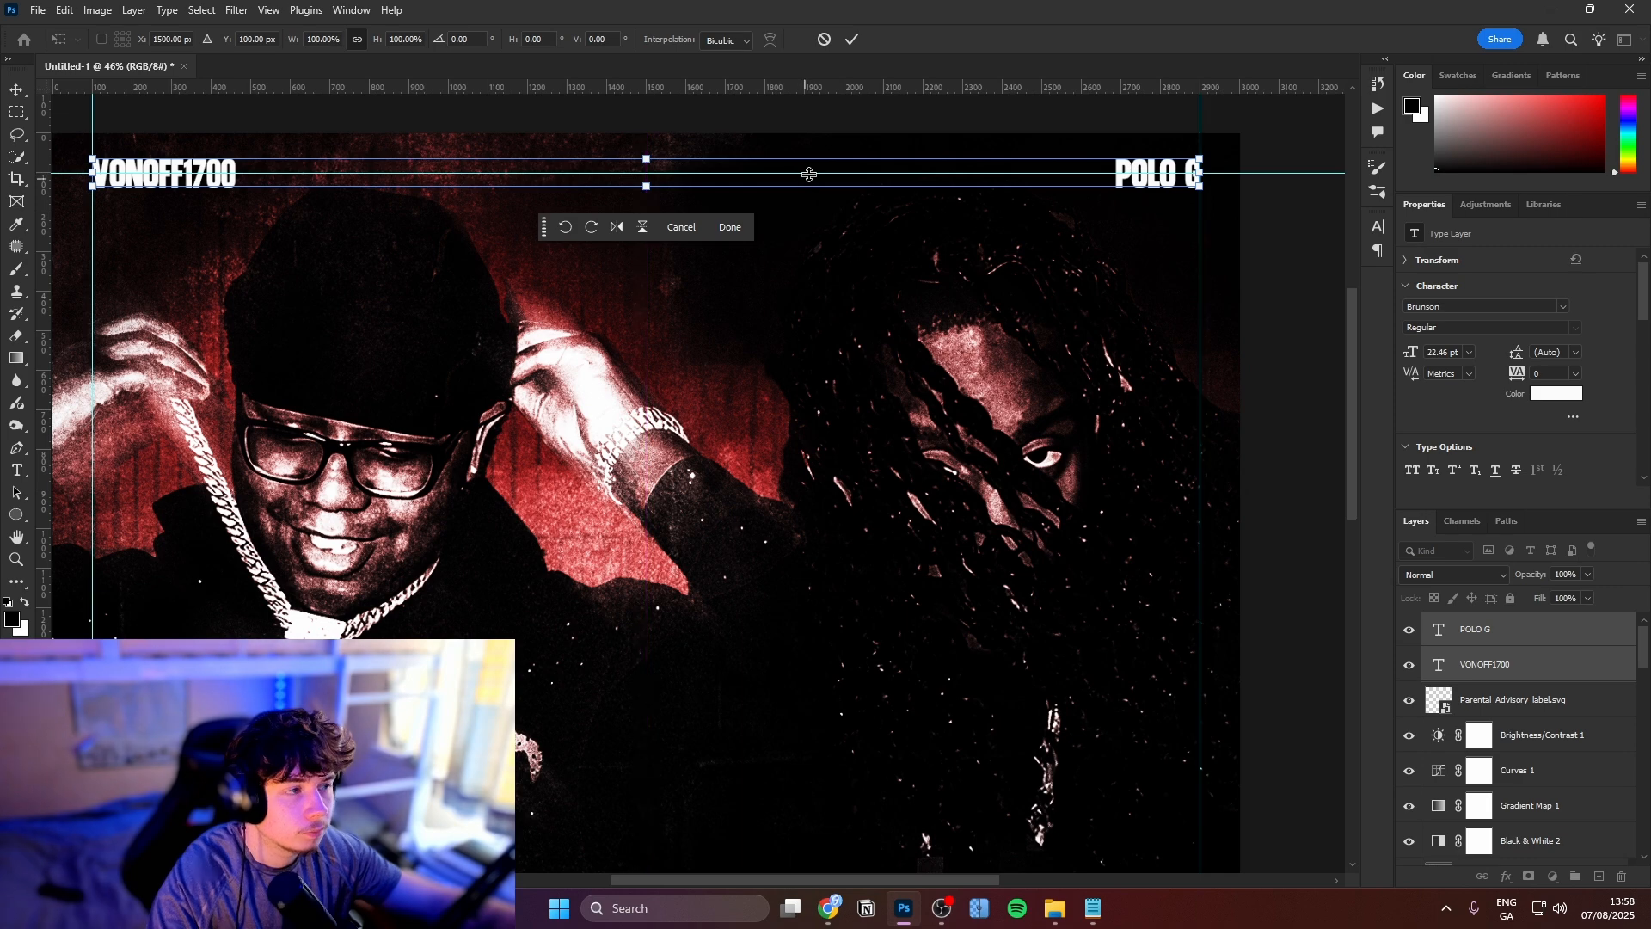
key("Return")
key("ctrl+semicolon")
scroll(963, 263, "down", 1)
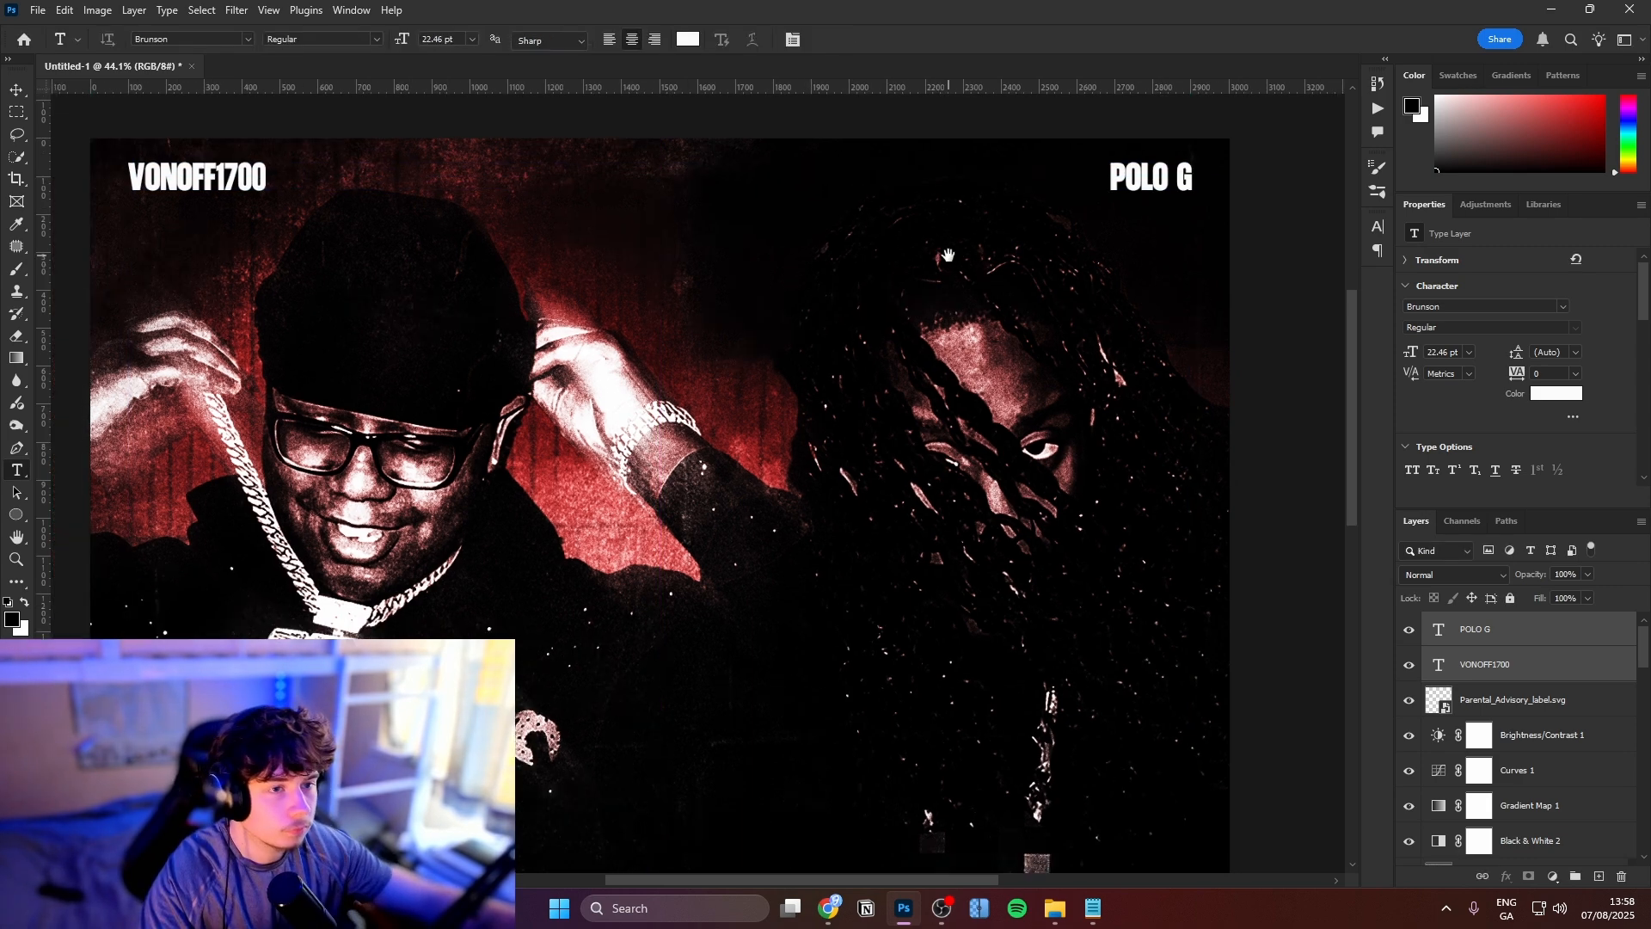
left_click_drag(946, 255, 939, 232)
scroll(936, 236, "down", 2)
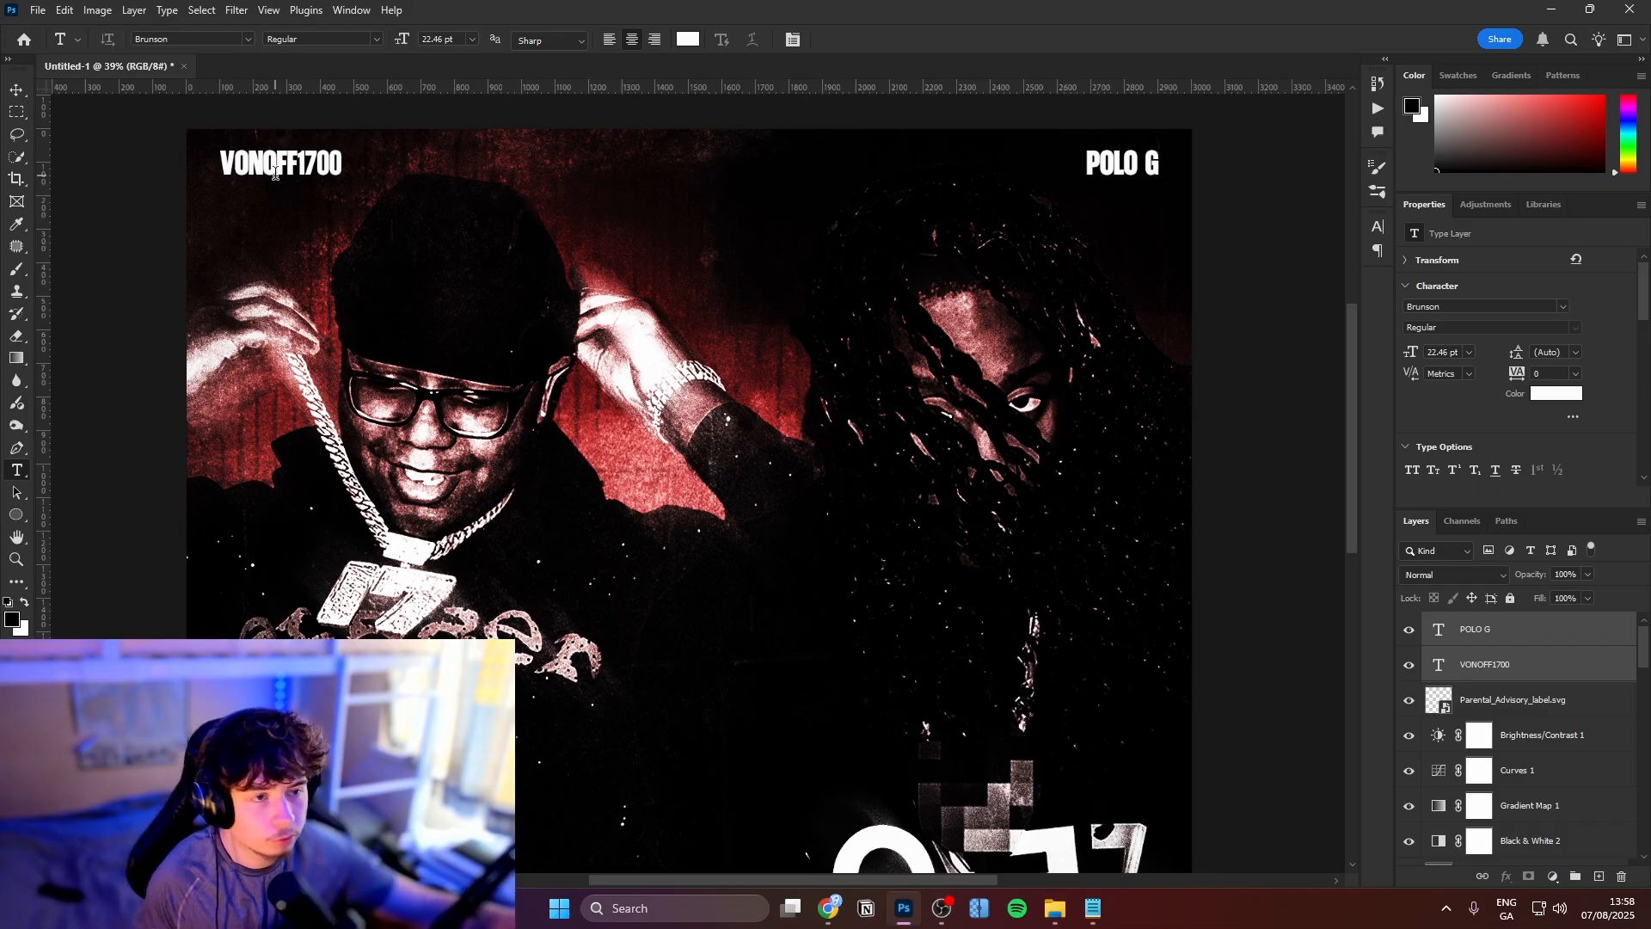
Try the Hey November and Ancient Medium fonts on both artist names and undo both font changes
left_click(248, 37)
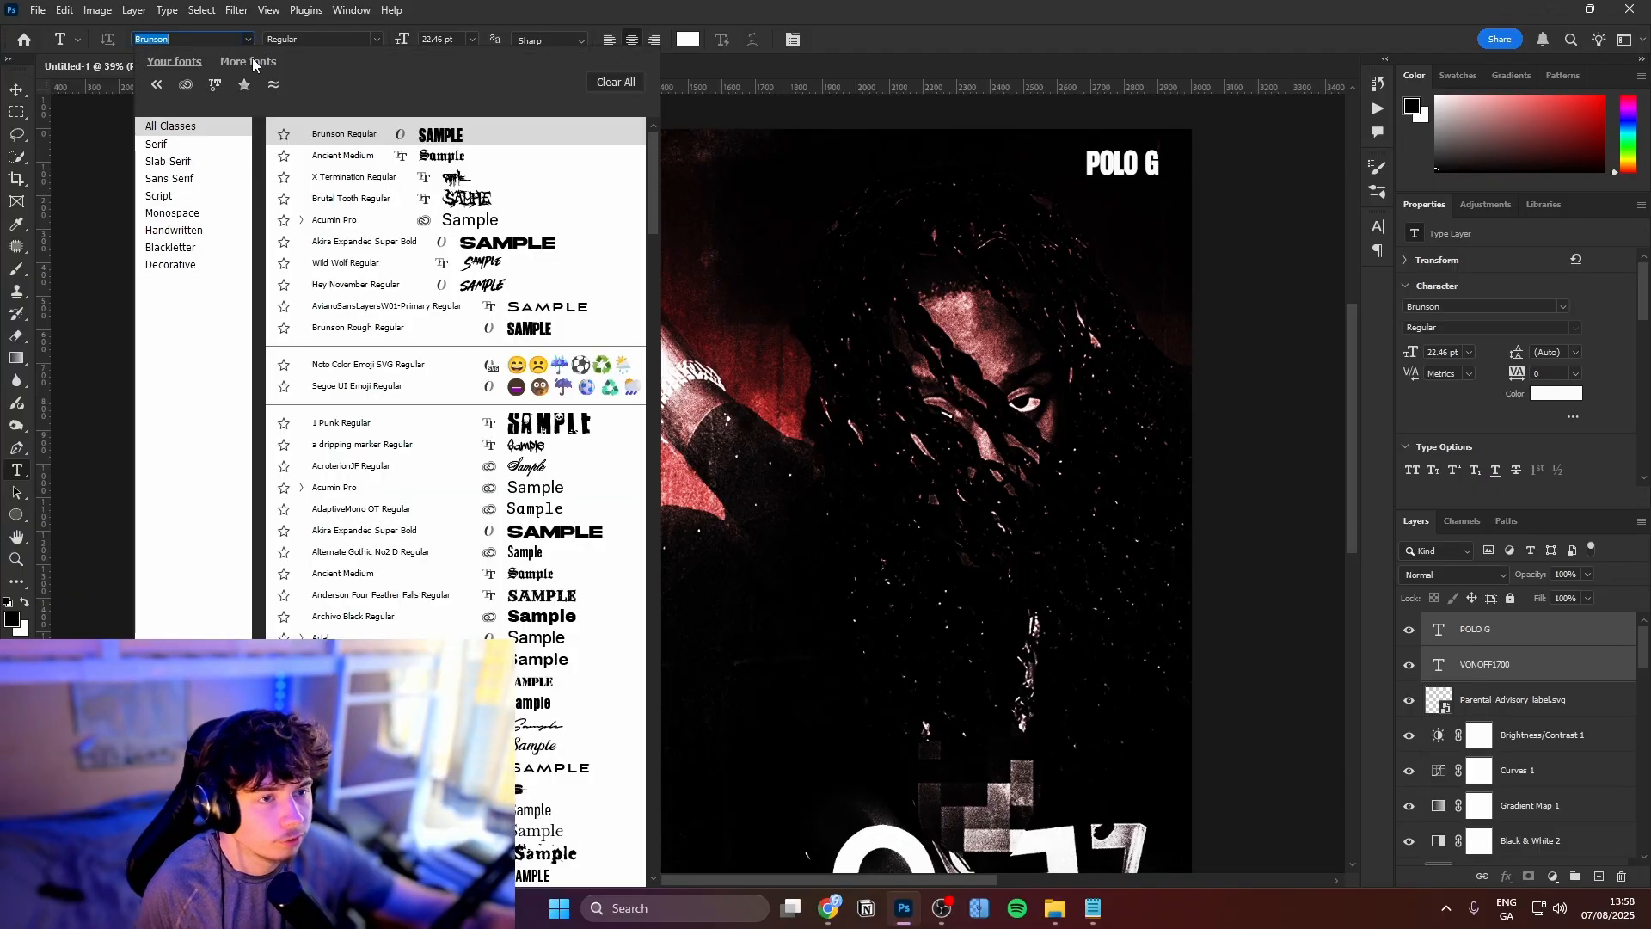
left_click(459, 285)
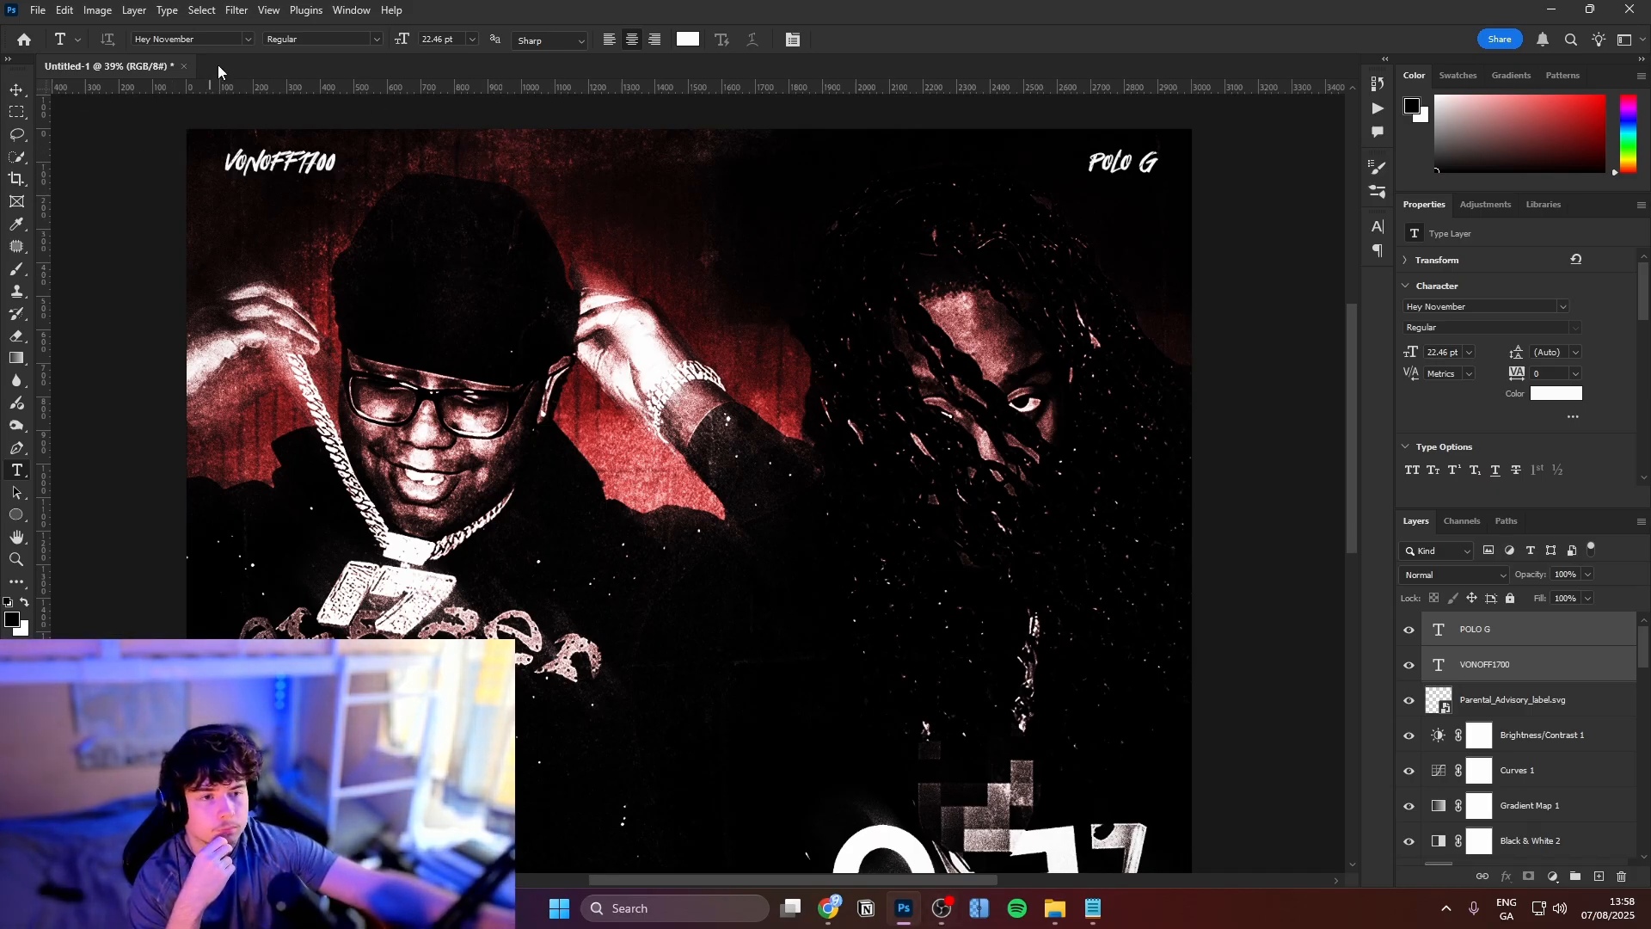
left_click(247, 39)
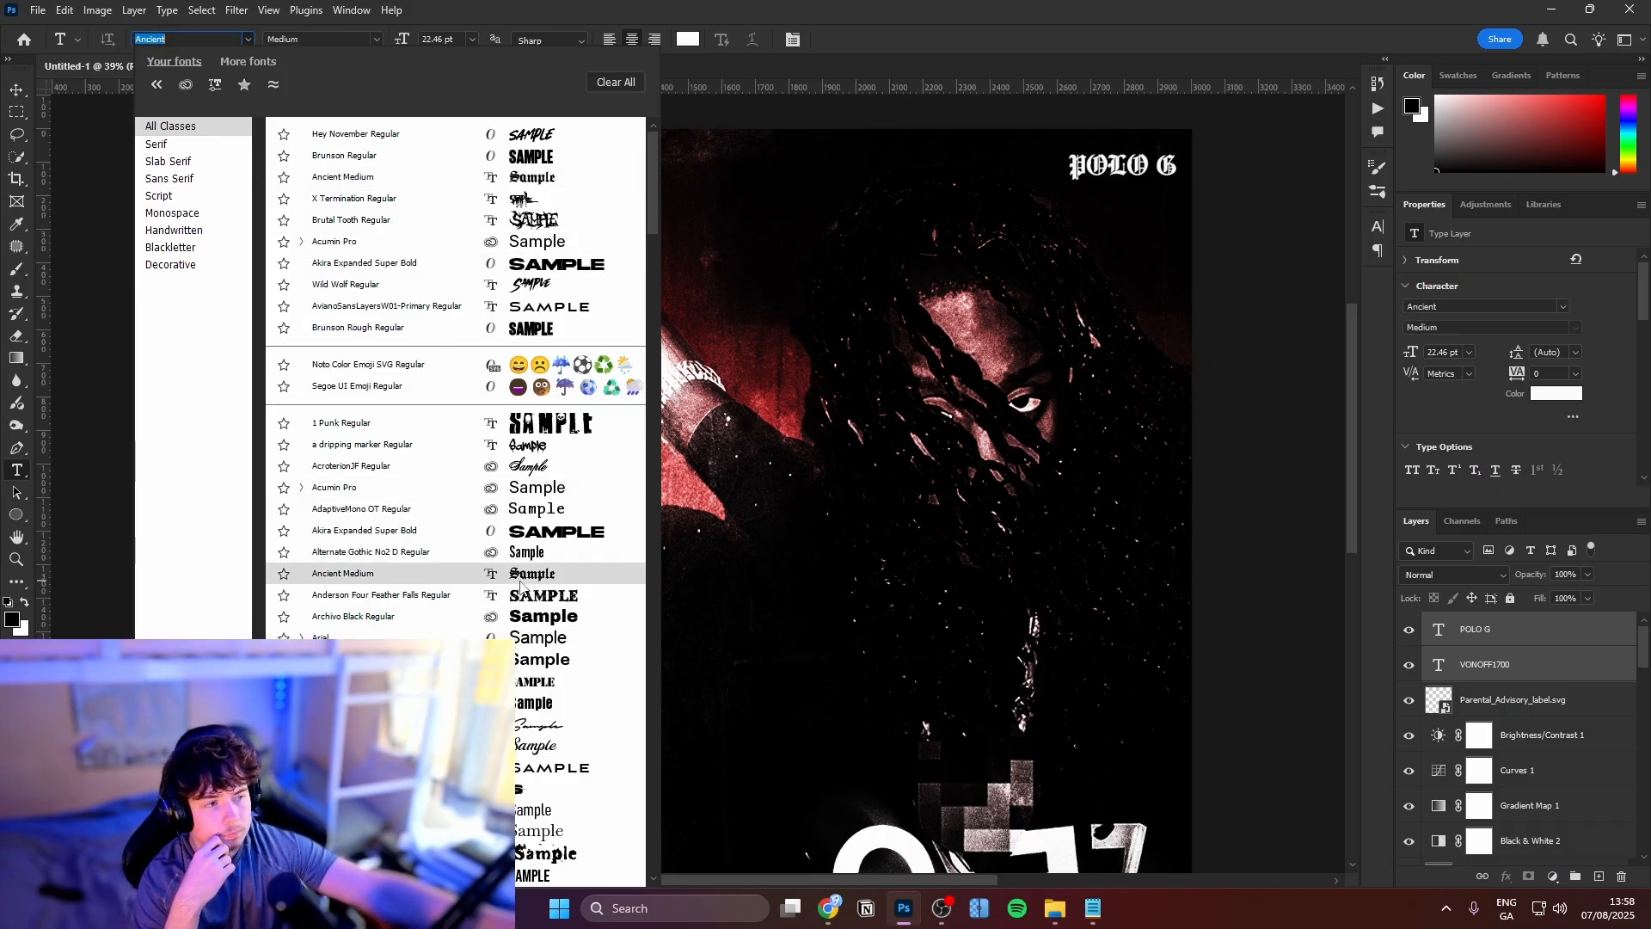
left_click(519, 580)
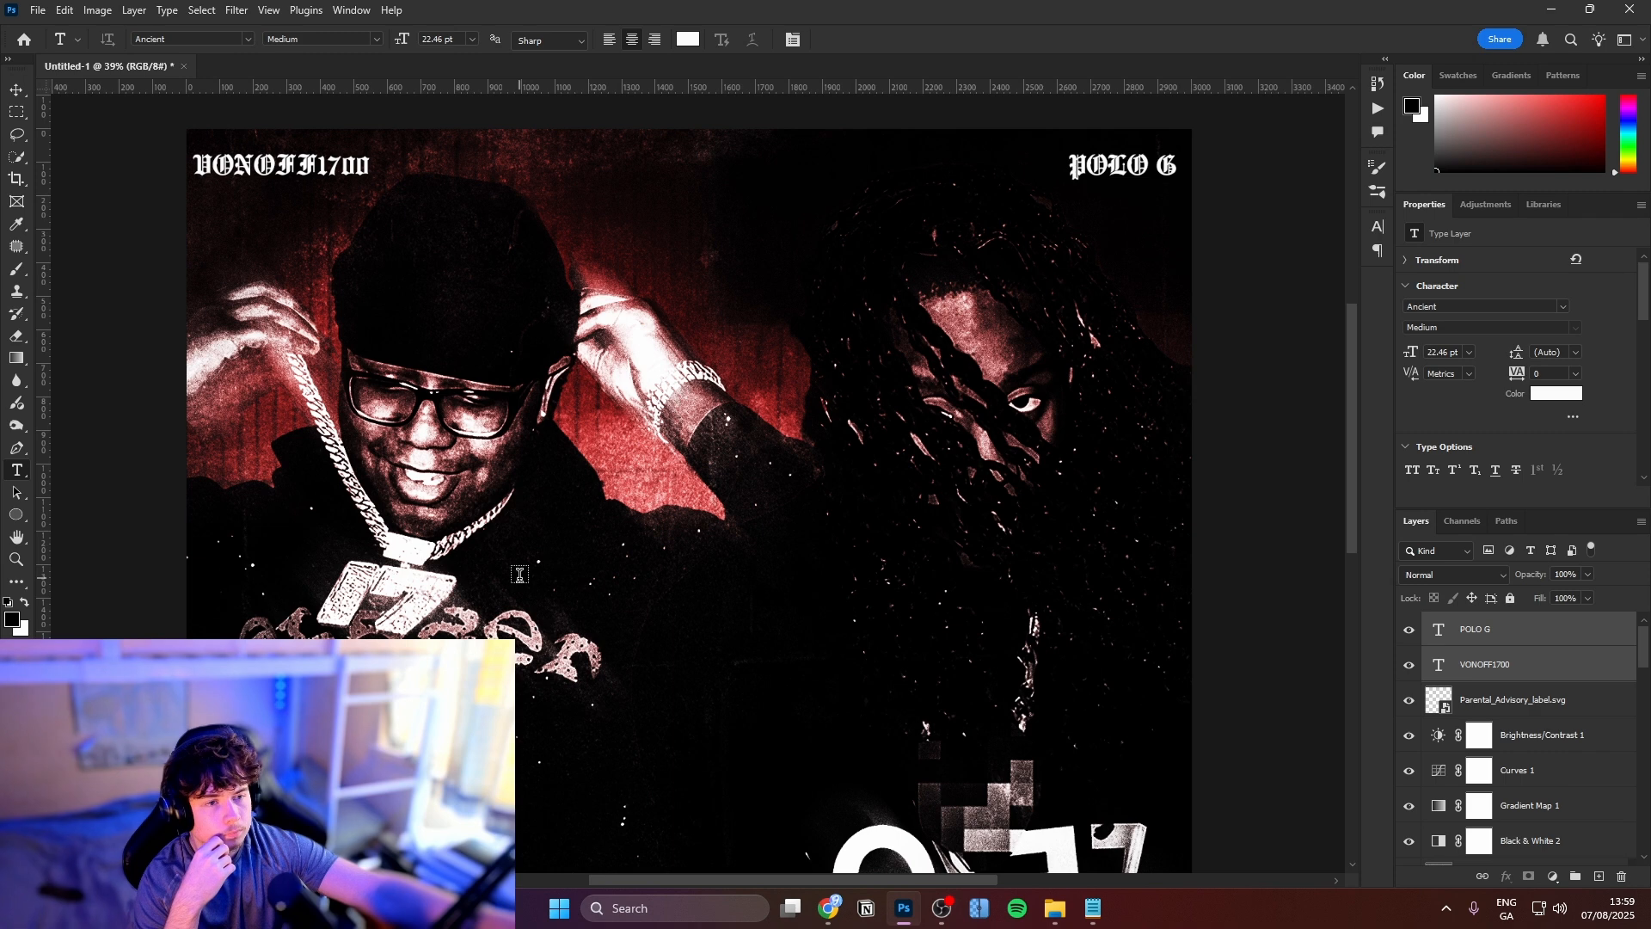
key("ctrl+z")
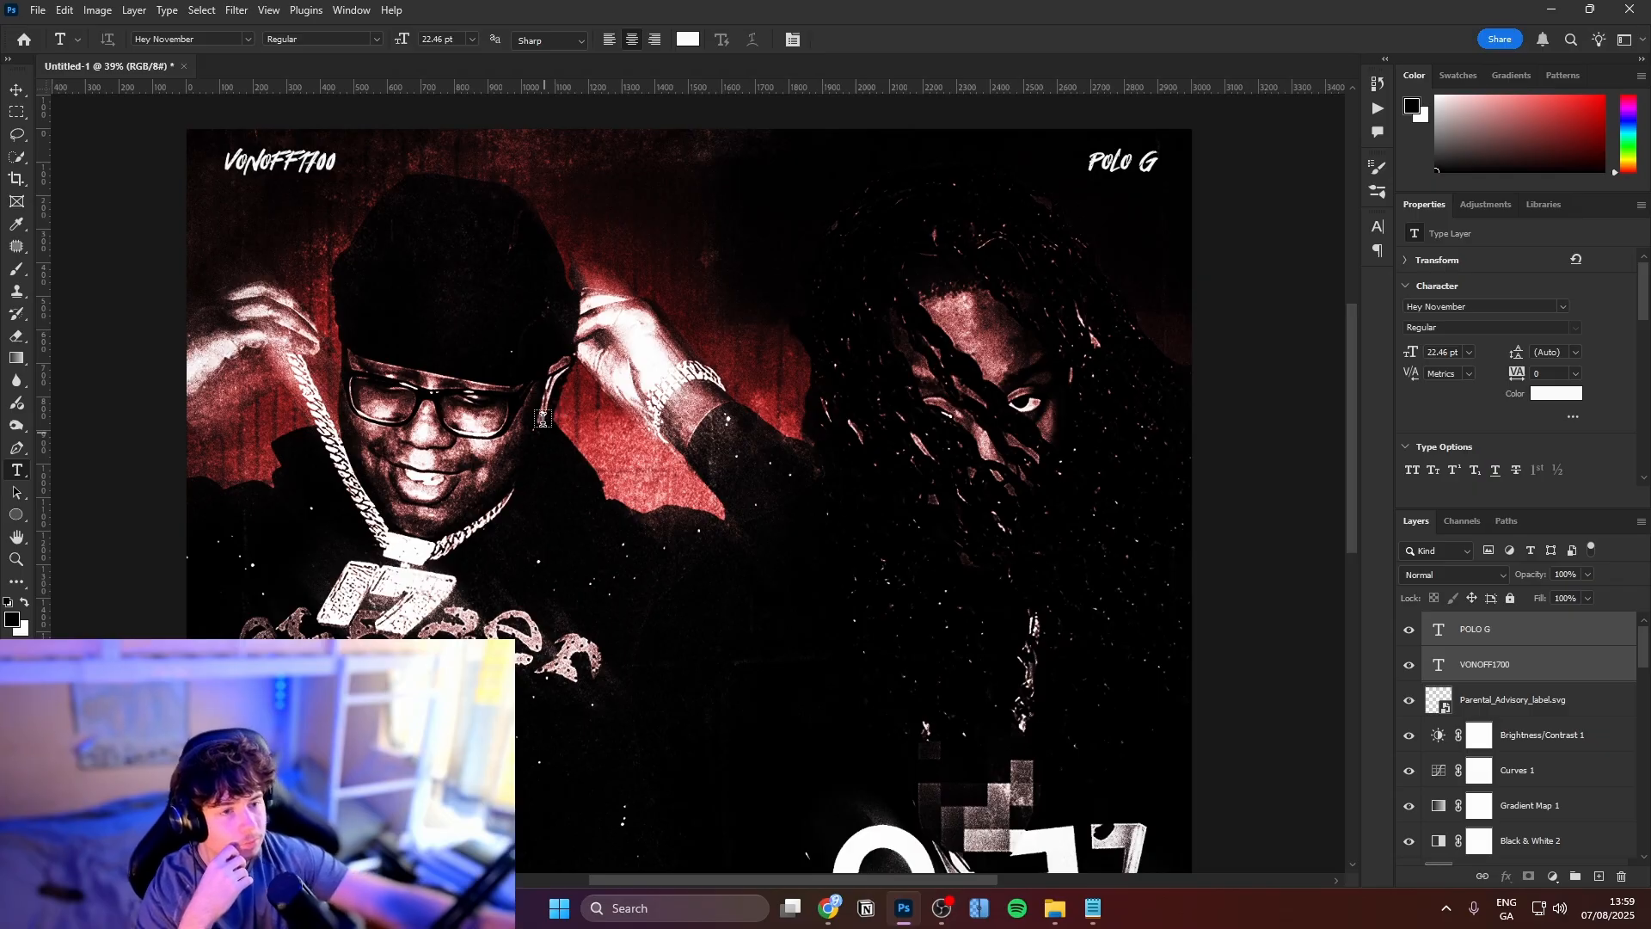
scroll(643, 468, "down", 5)
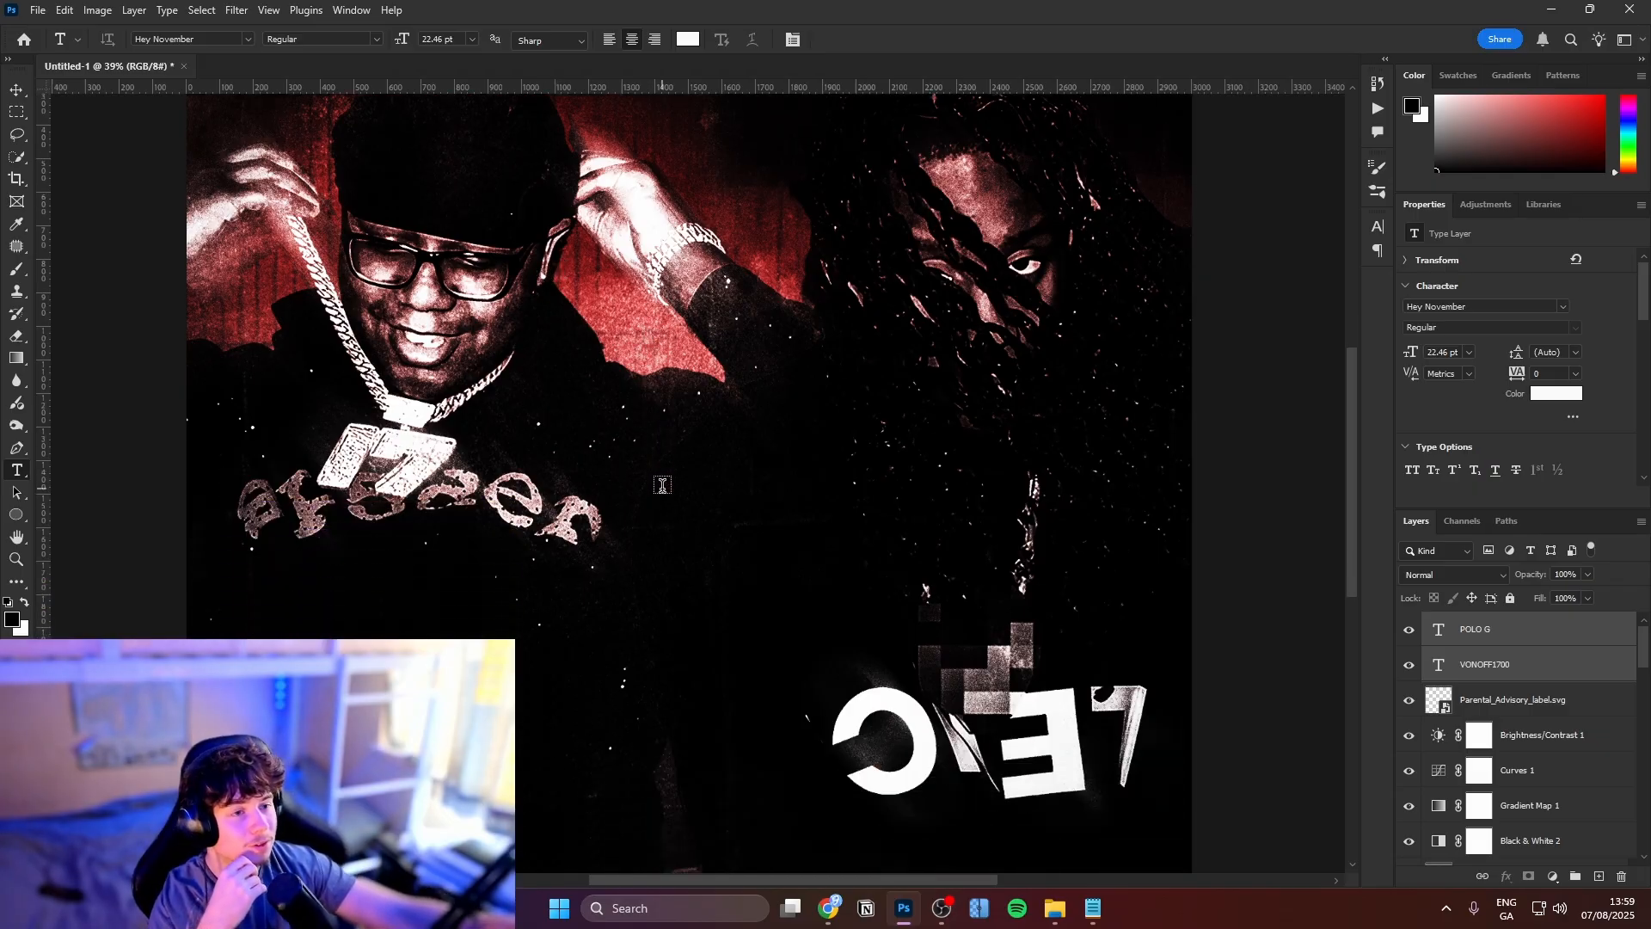
scroll(663, 482, "up", 5)
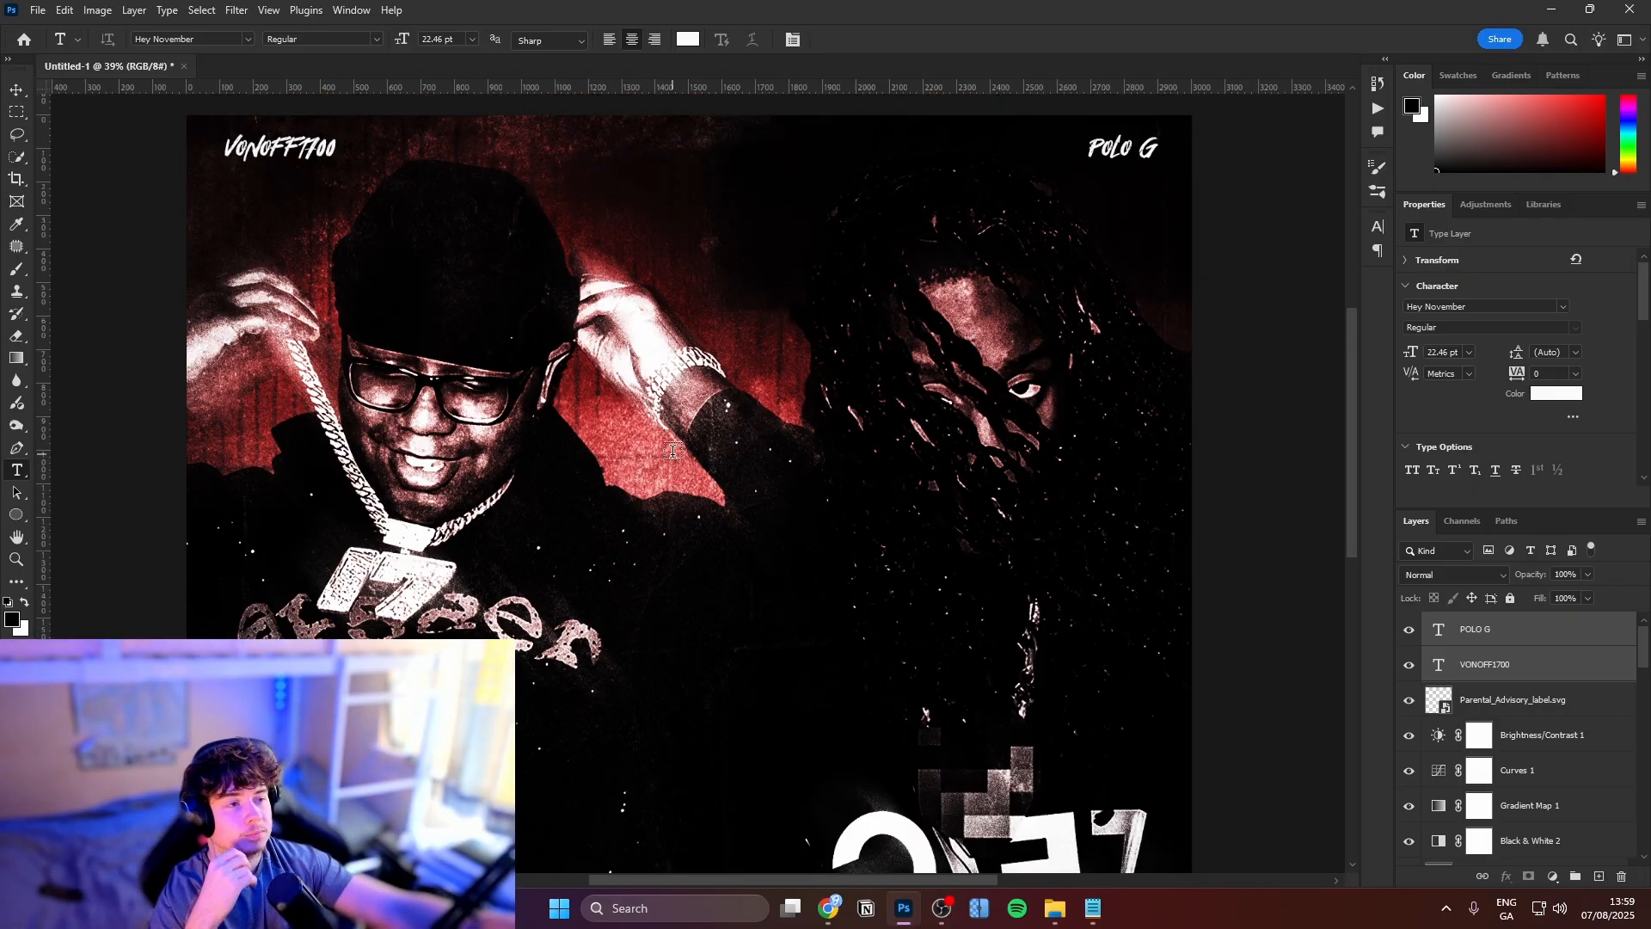
key("ctrl+z")
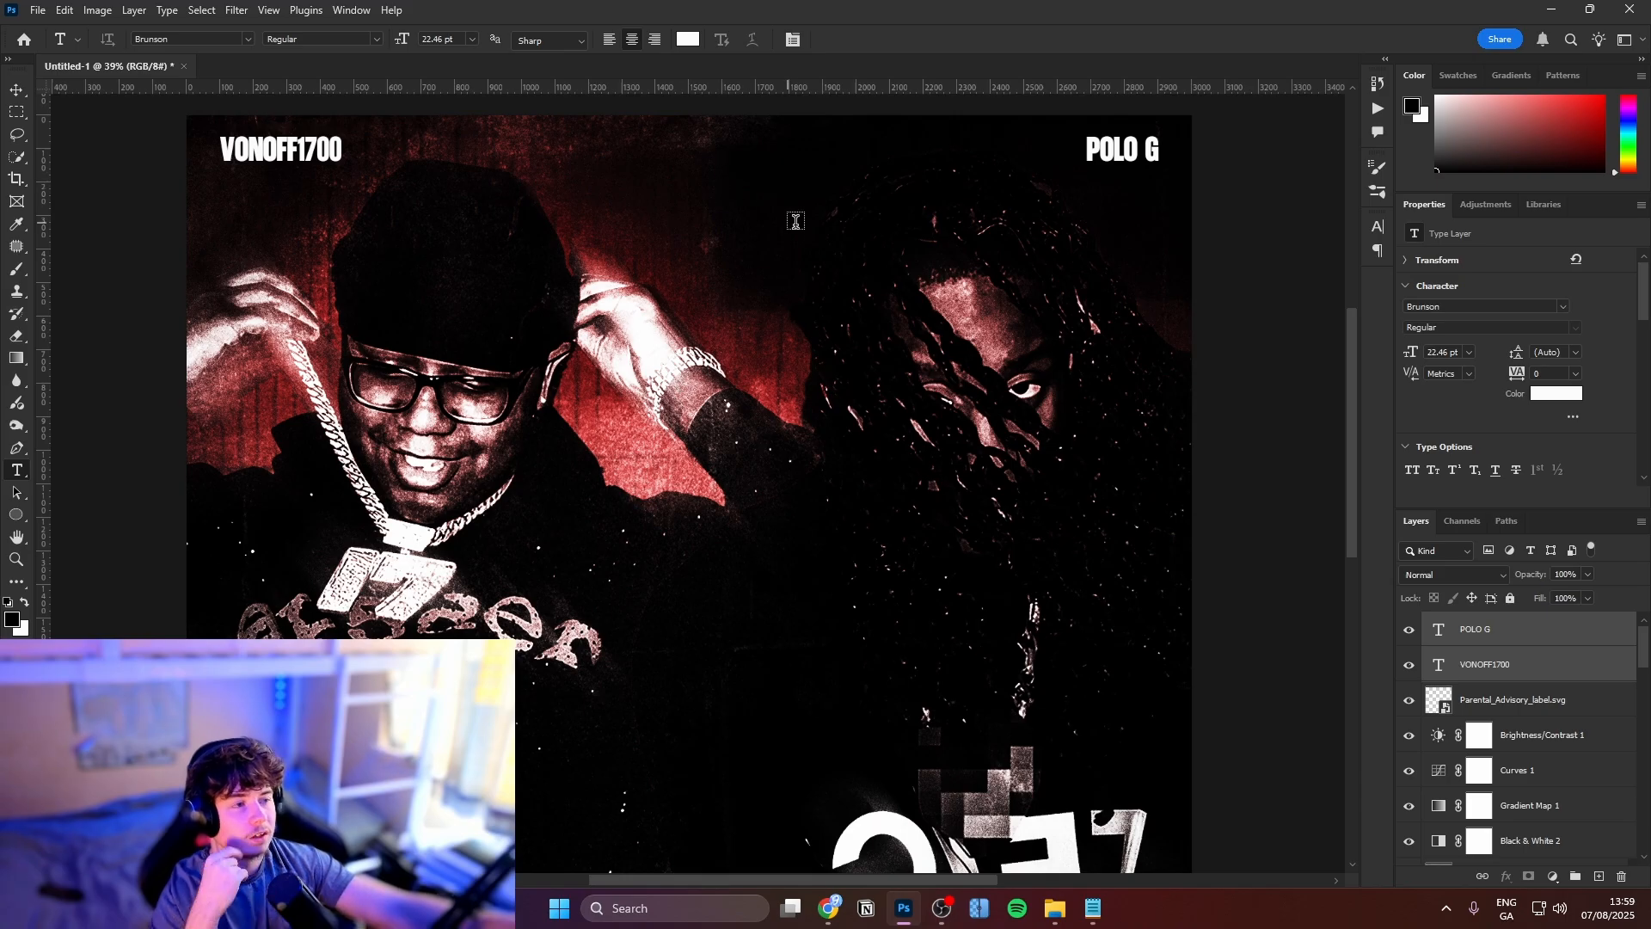
Colour the 1700 part of the VONOFF1700 text pure red, ff0000
scroll(814, 294, "down", 3)
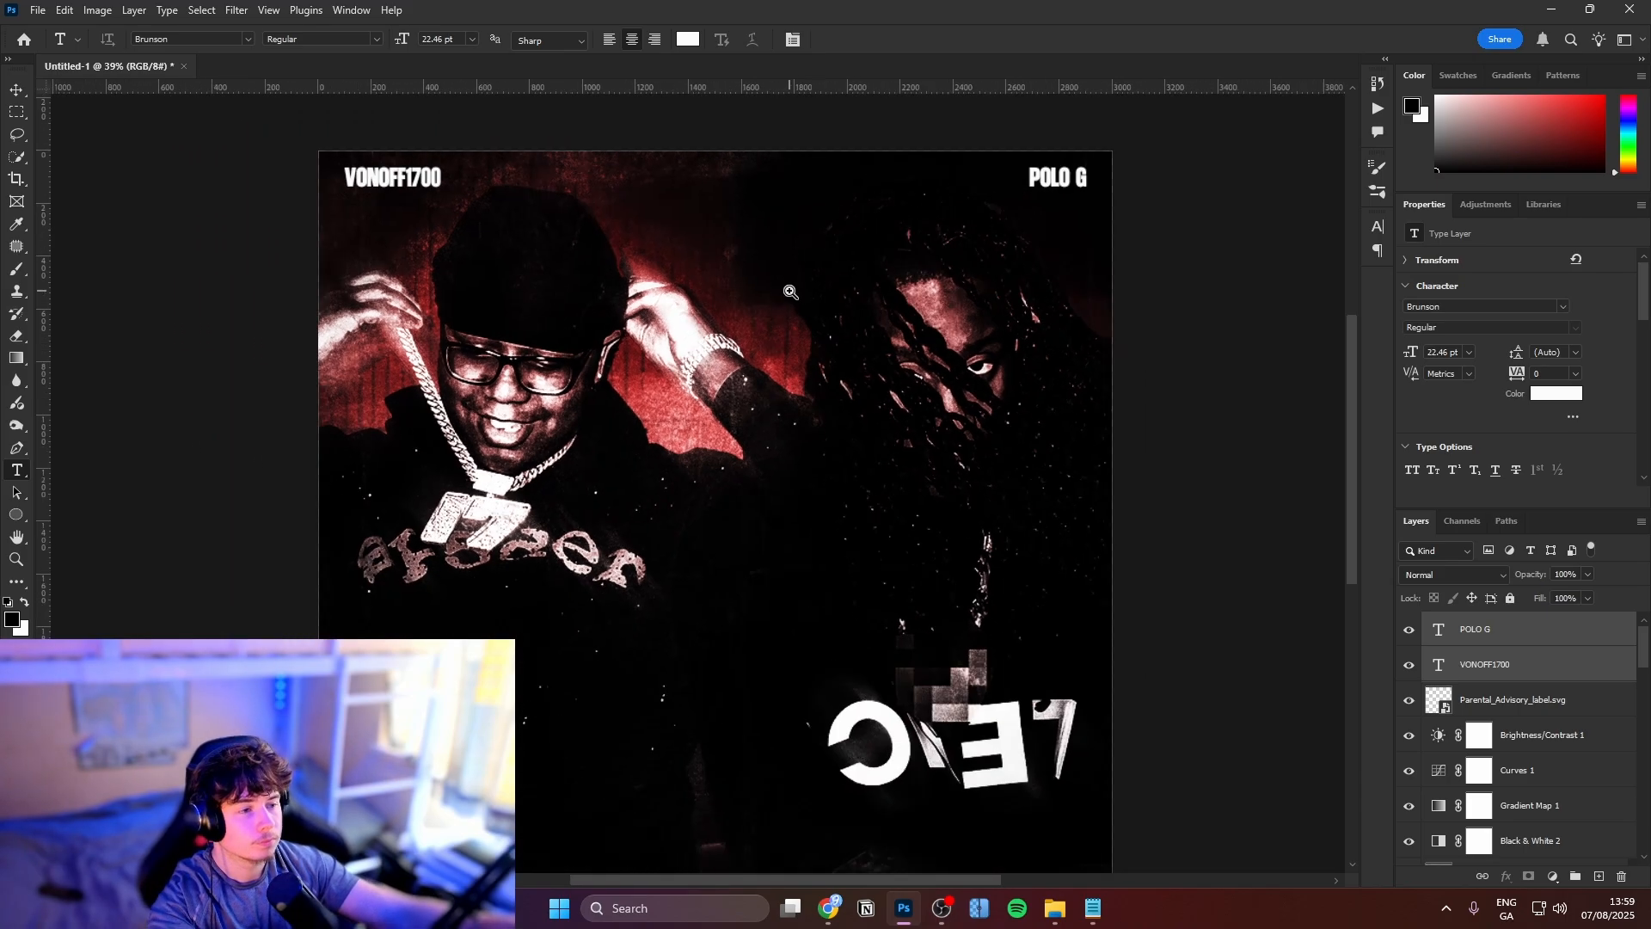
left_click_drag(756, 244, 701, 232)
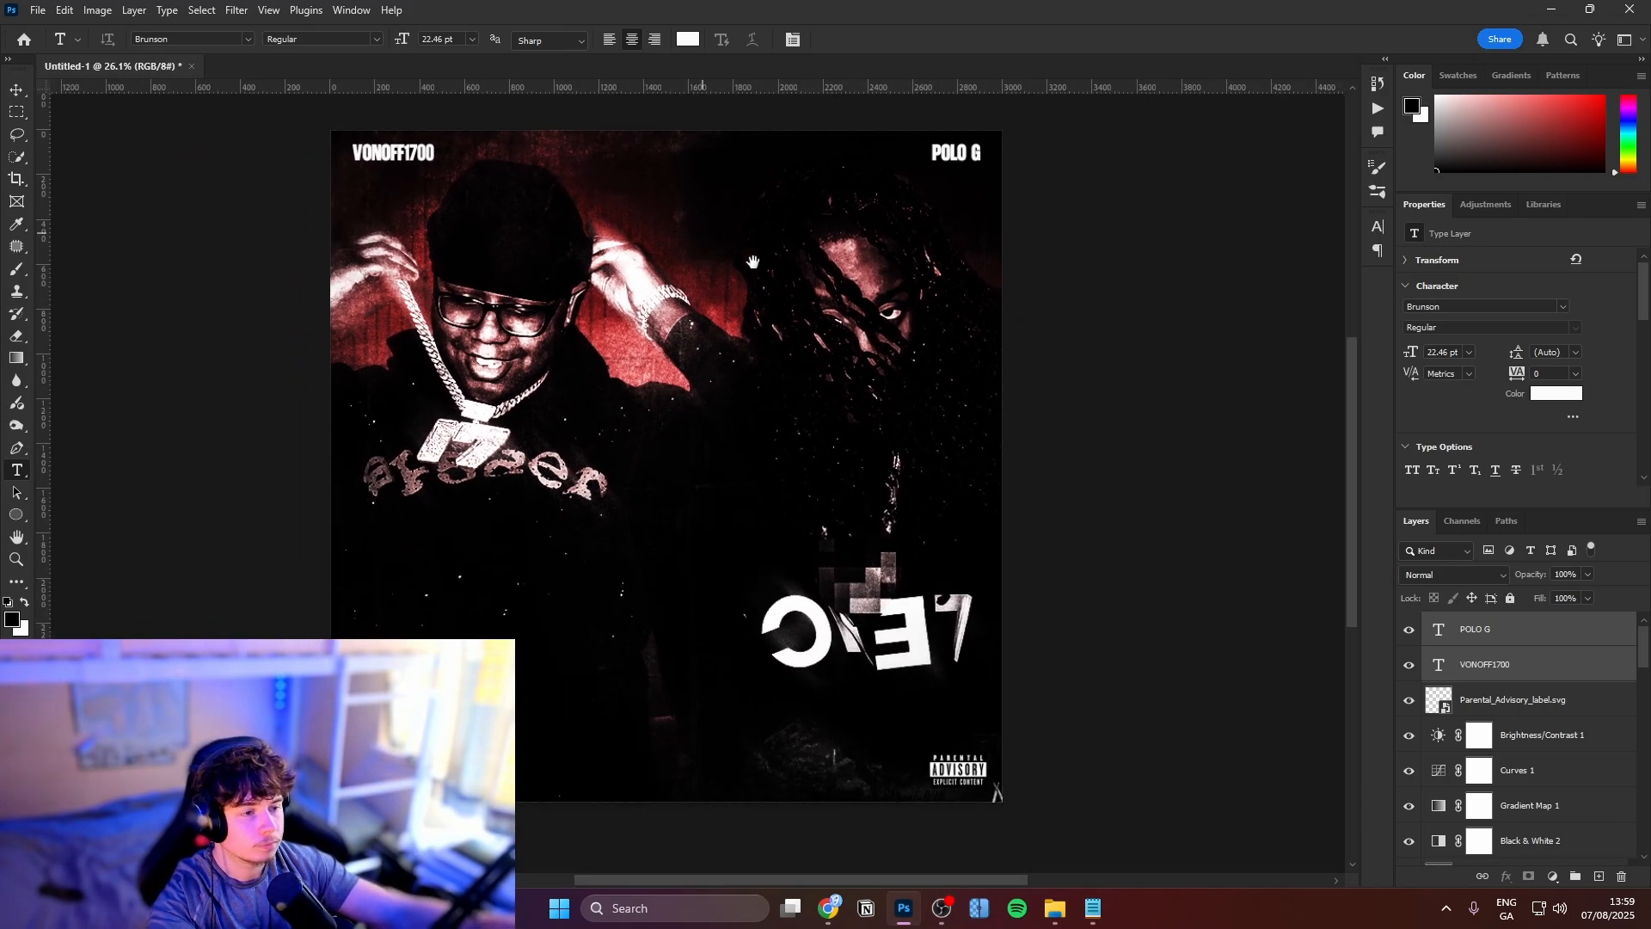
left_click_drag(1501, 634, 1513, 542)
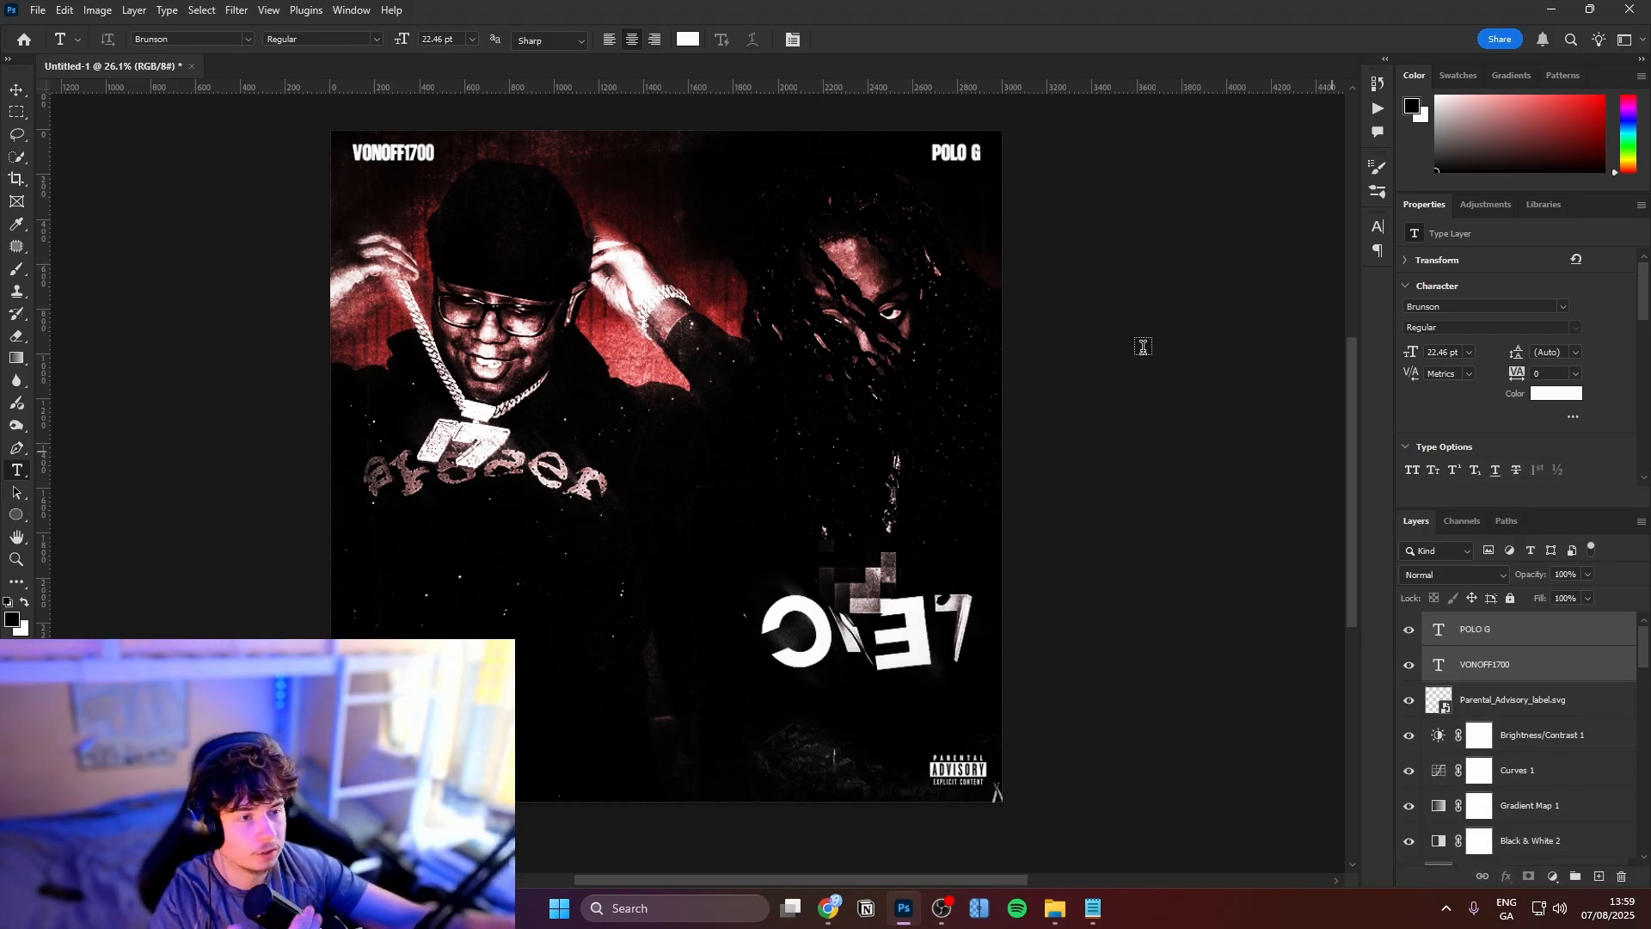
left_click(415, 155)
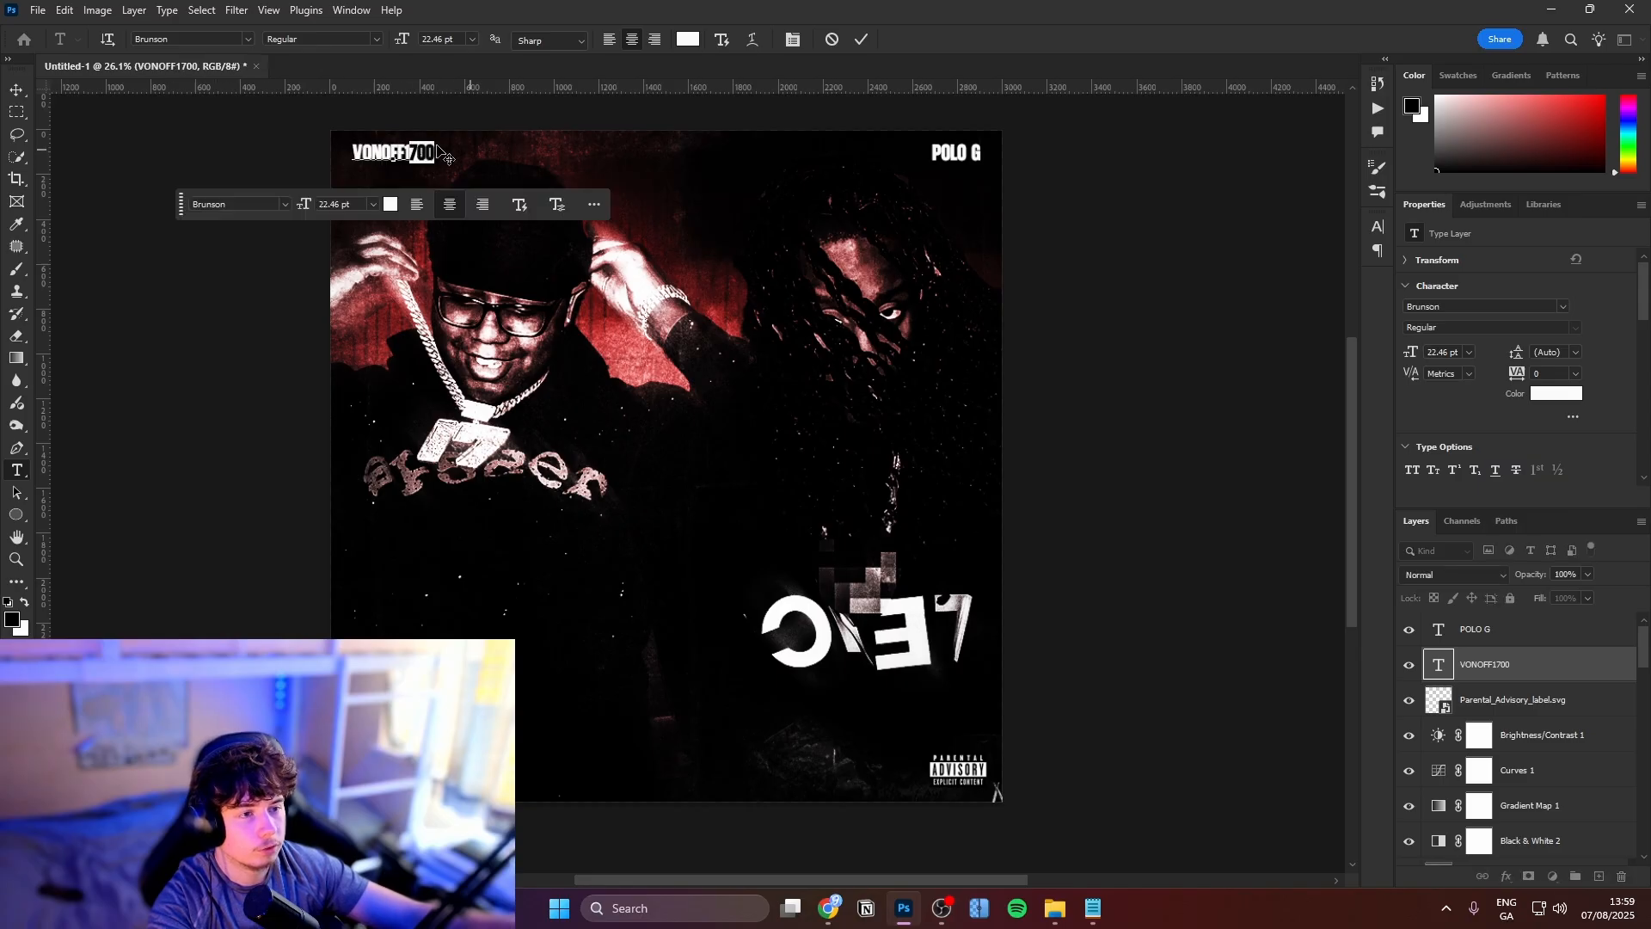
left_click(688, 39)
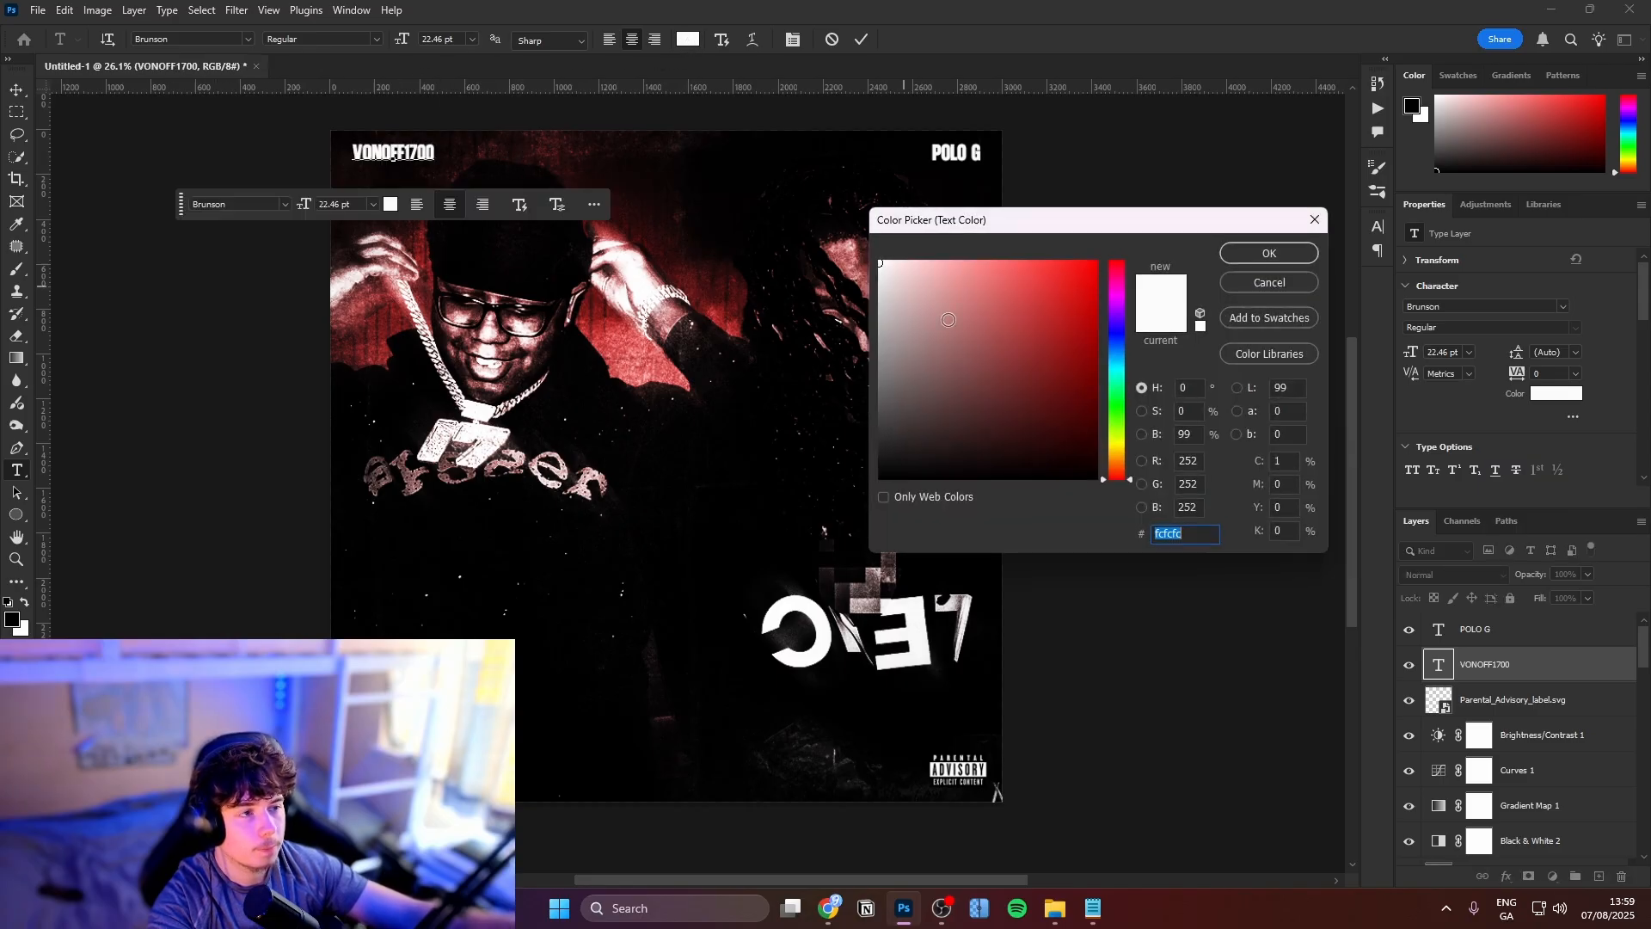
left_click(1095, 267)
left_click(1240, 256)
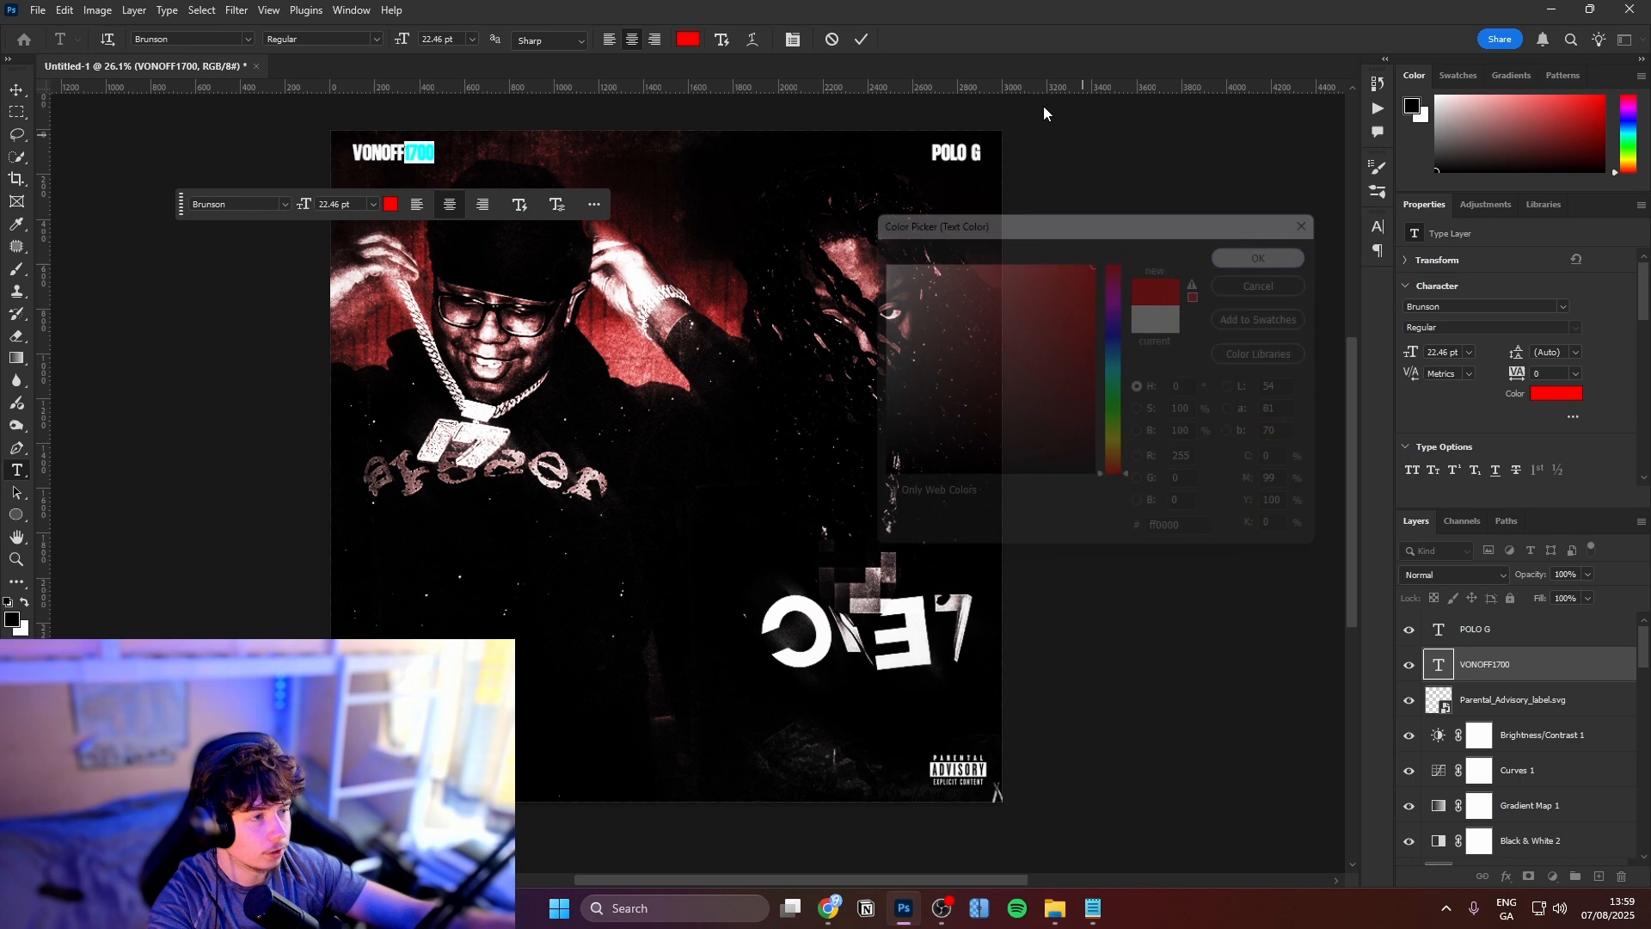
left_click(862, 41)
Colour the letter G of the POLO G text red with hex value ff0000
left_click(1001, 145)
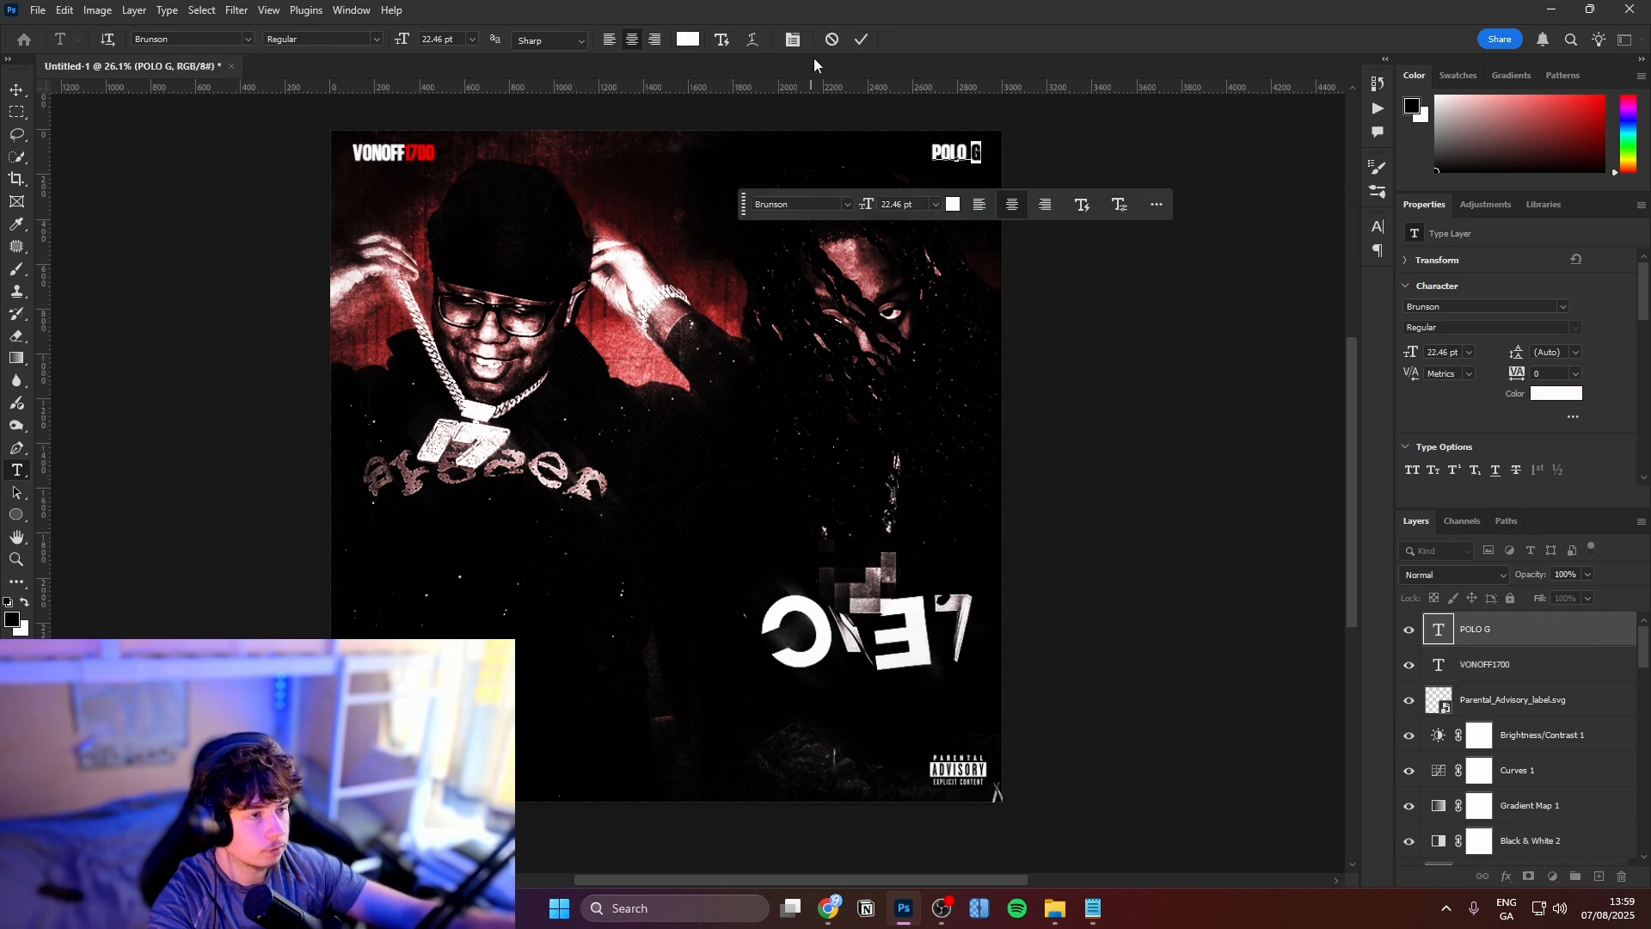
left_click(686, 41)
type("ff0000")
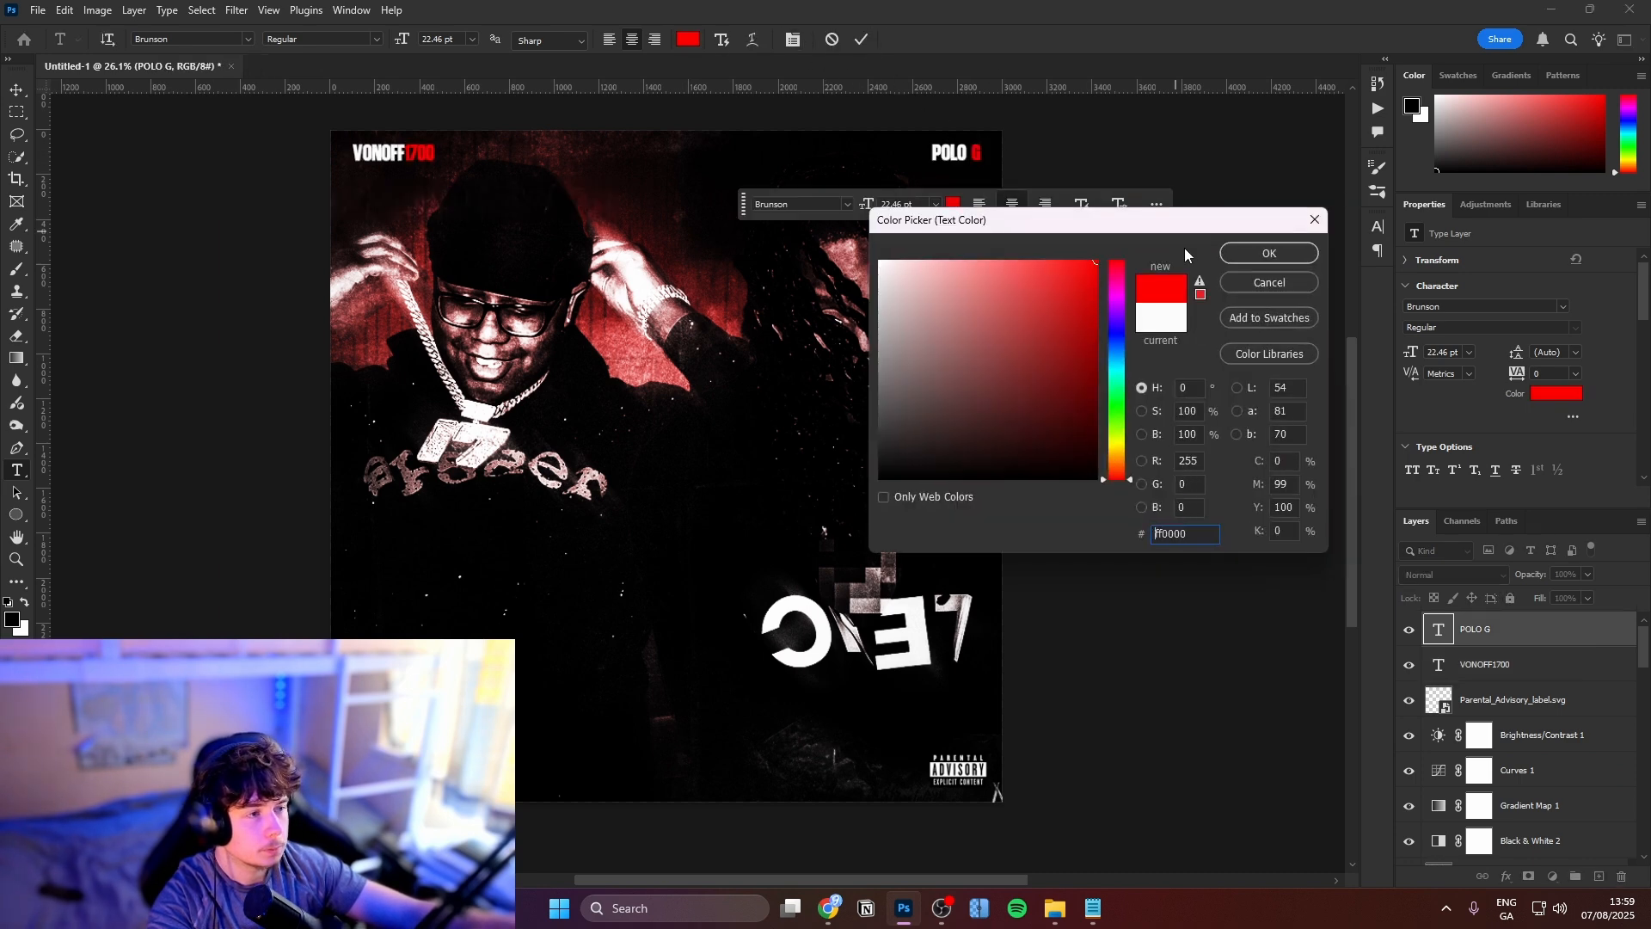
left_click(1252, 254)
left_click(864, 41)
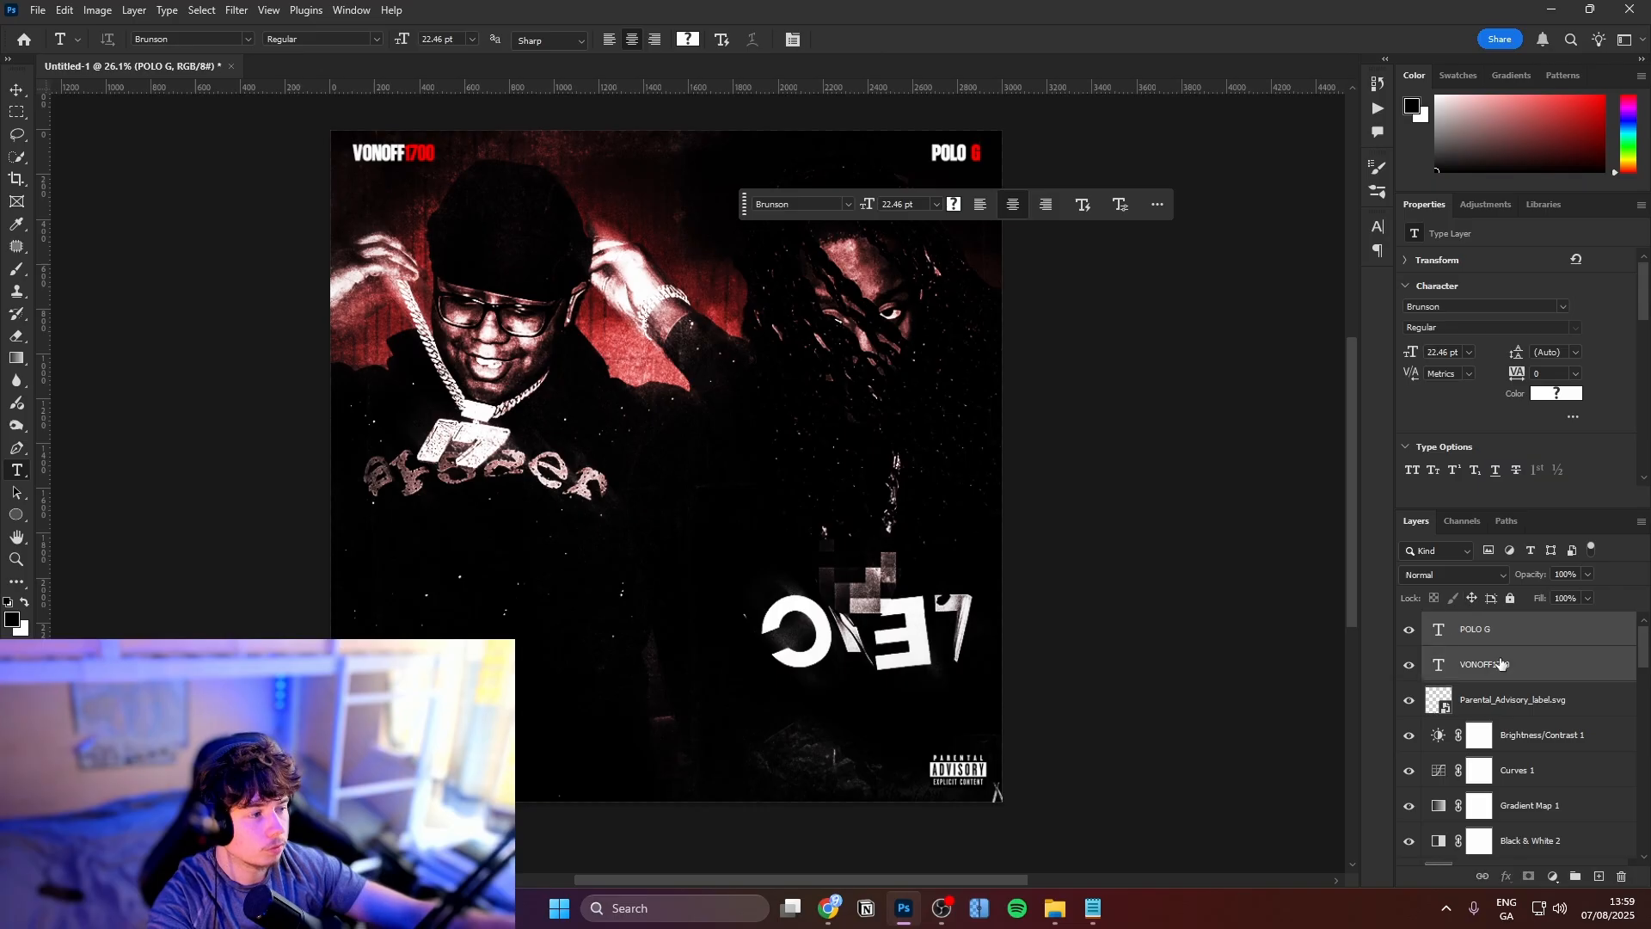
Move both artist name layers down the layer stack, directly beneath Layer 2
left_click_drag(1500, 668, 1483, 785)
scroll(1426, 695, "up", 1)
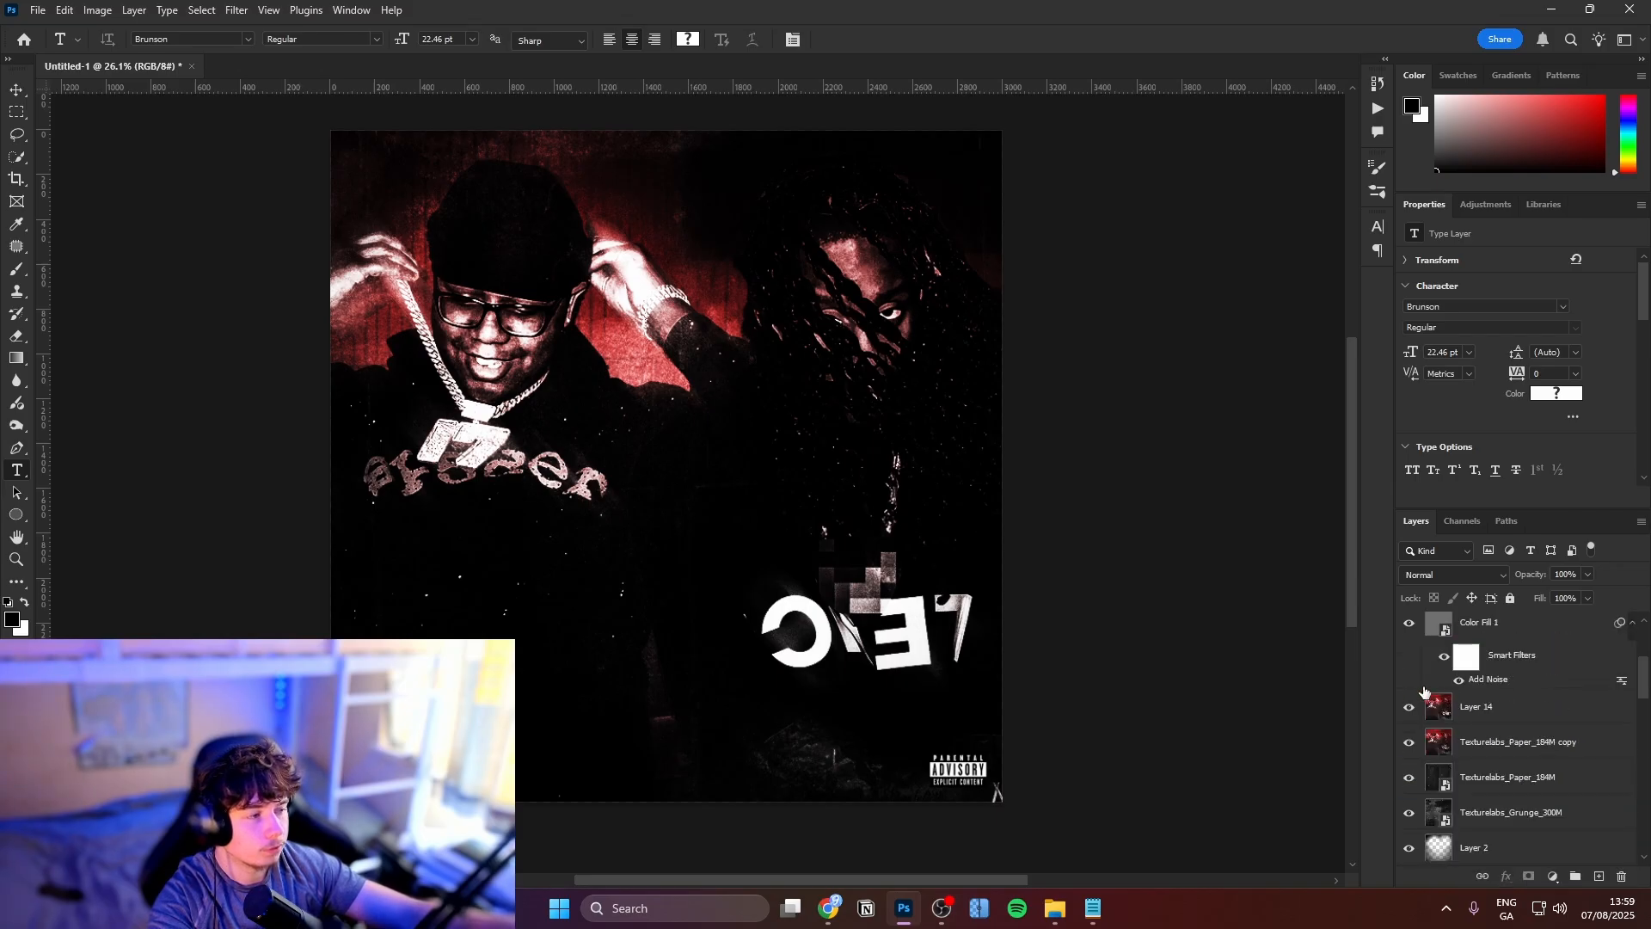
Hide Layer 14 and the Texturelabs_Paper_184M copy layer
left_click(1407, 734)
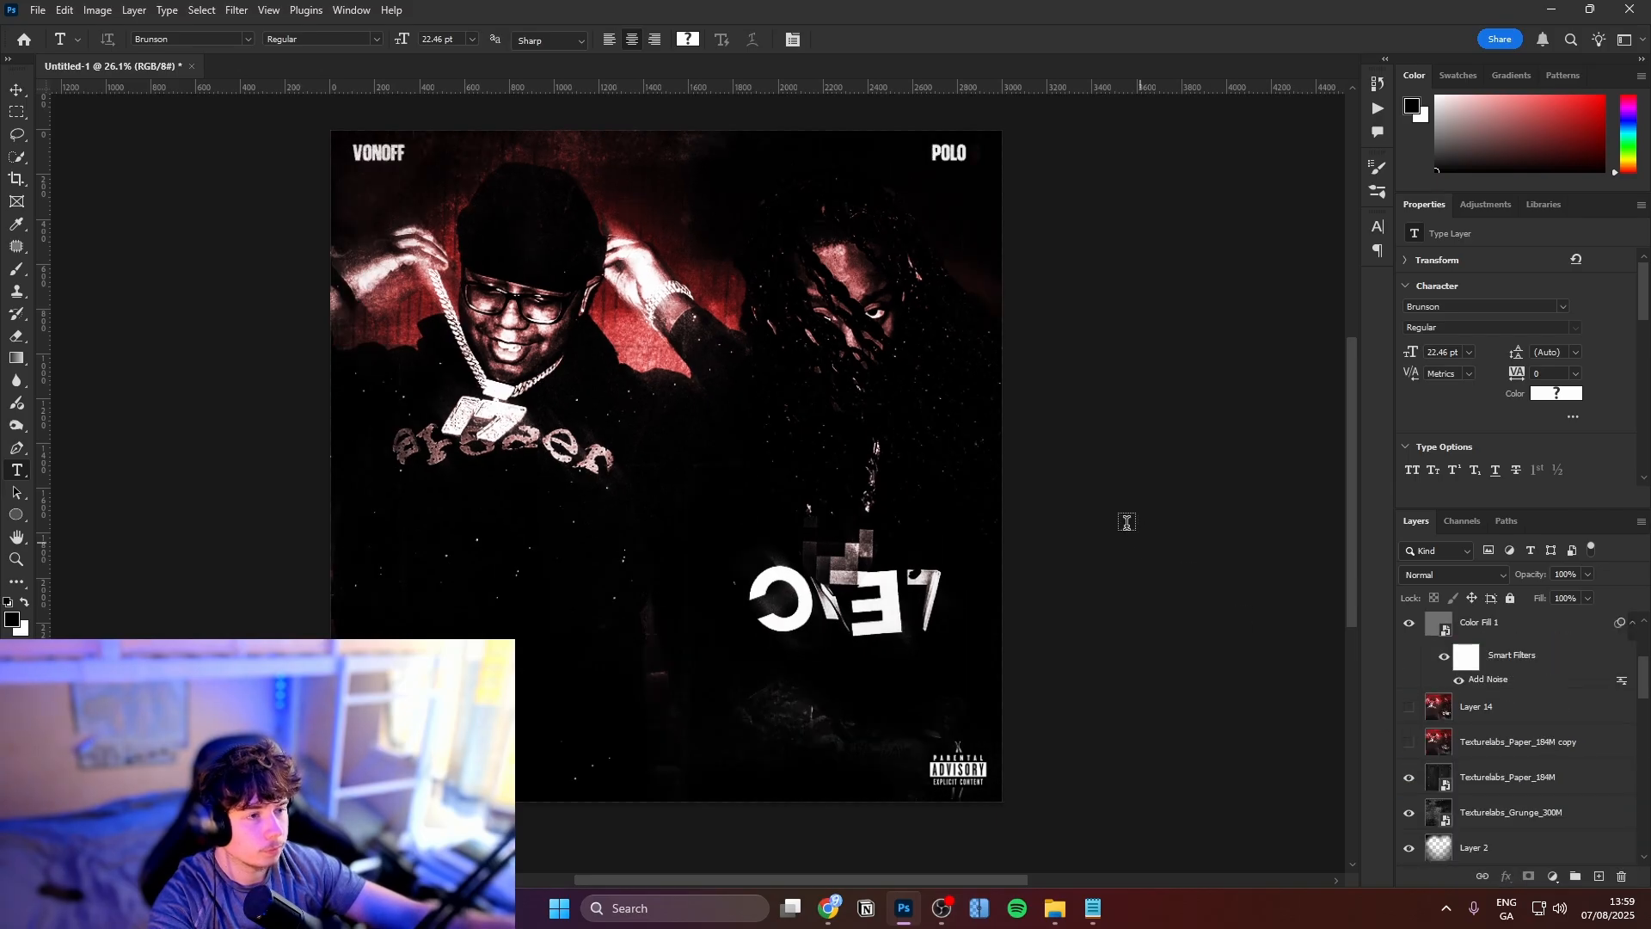
key("v")
left_click_drag(796, 320, 816, 320)
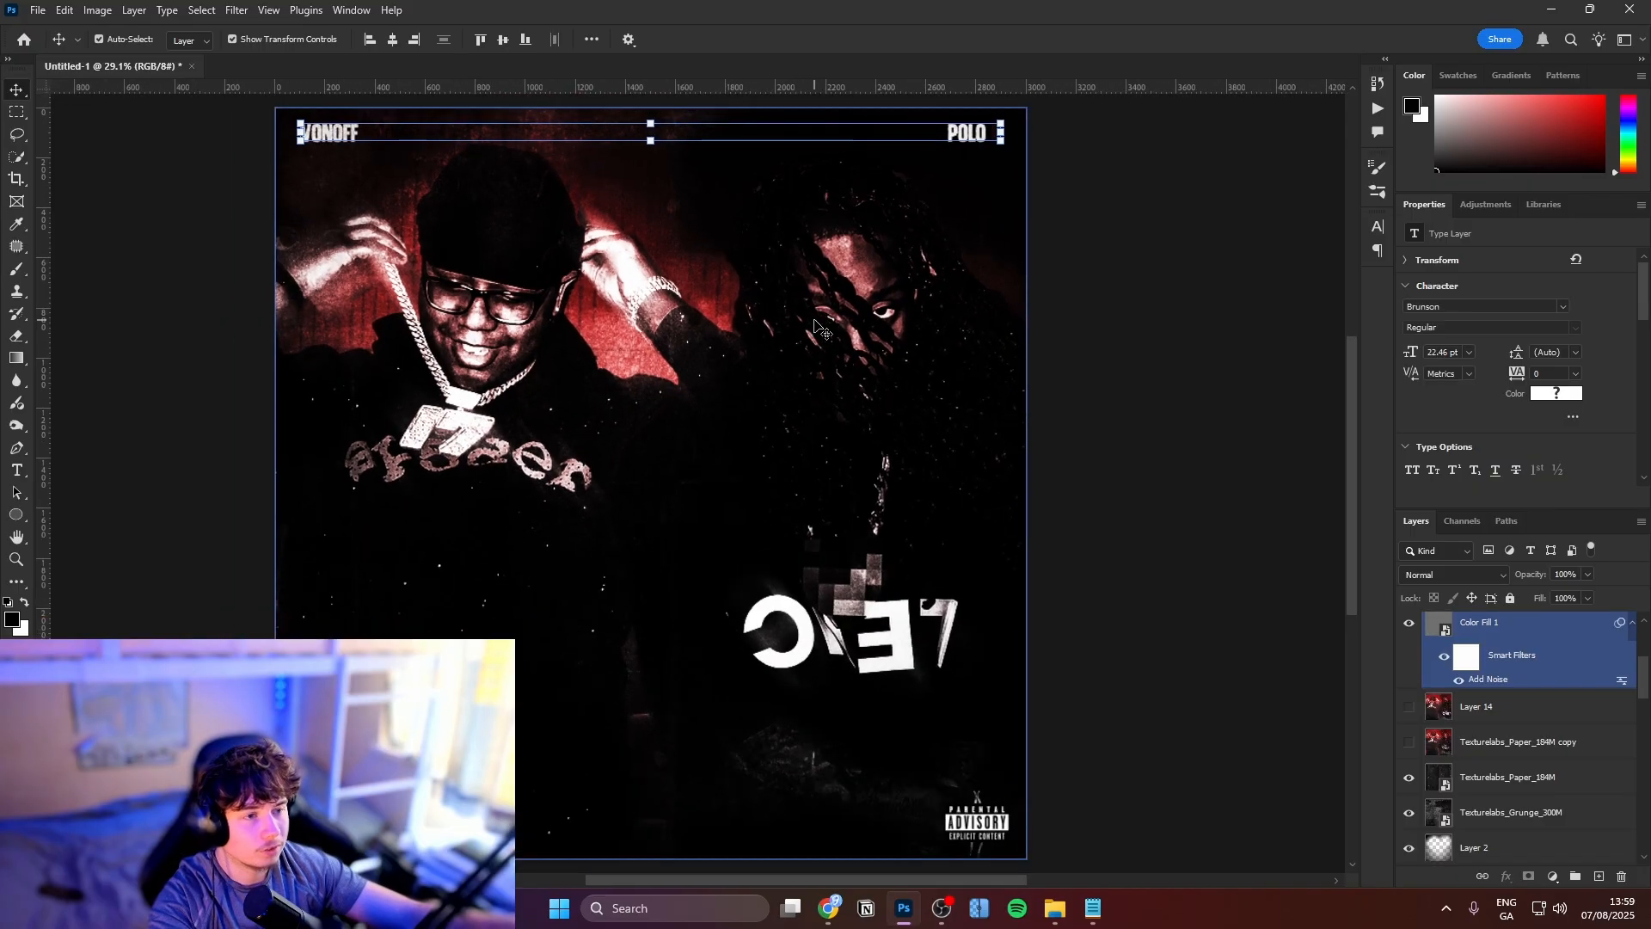
left_click_drag(1413, 723, 1409, 734)
left_click(1408, 707)
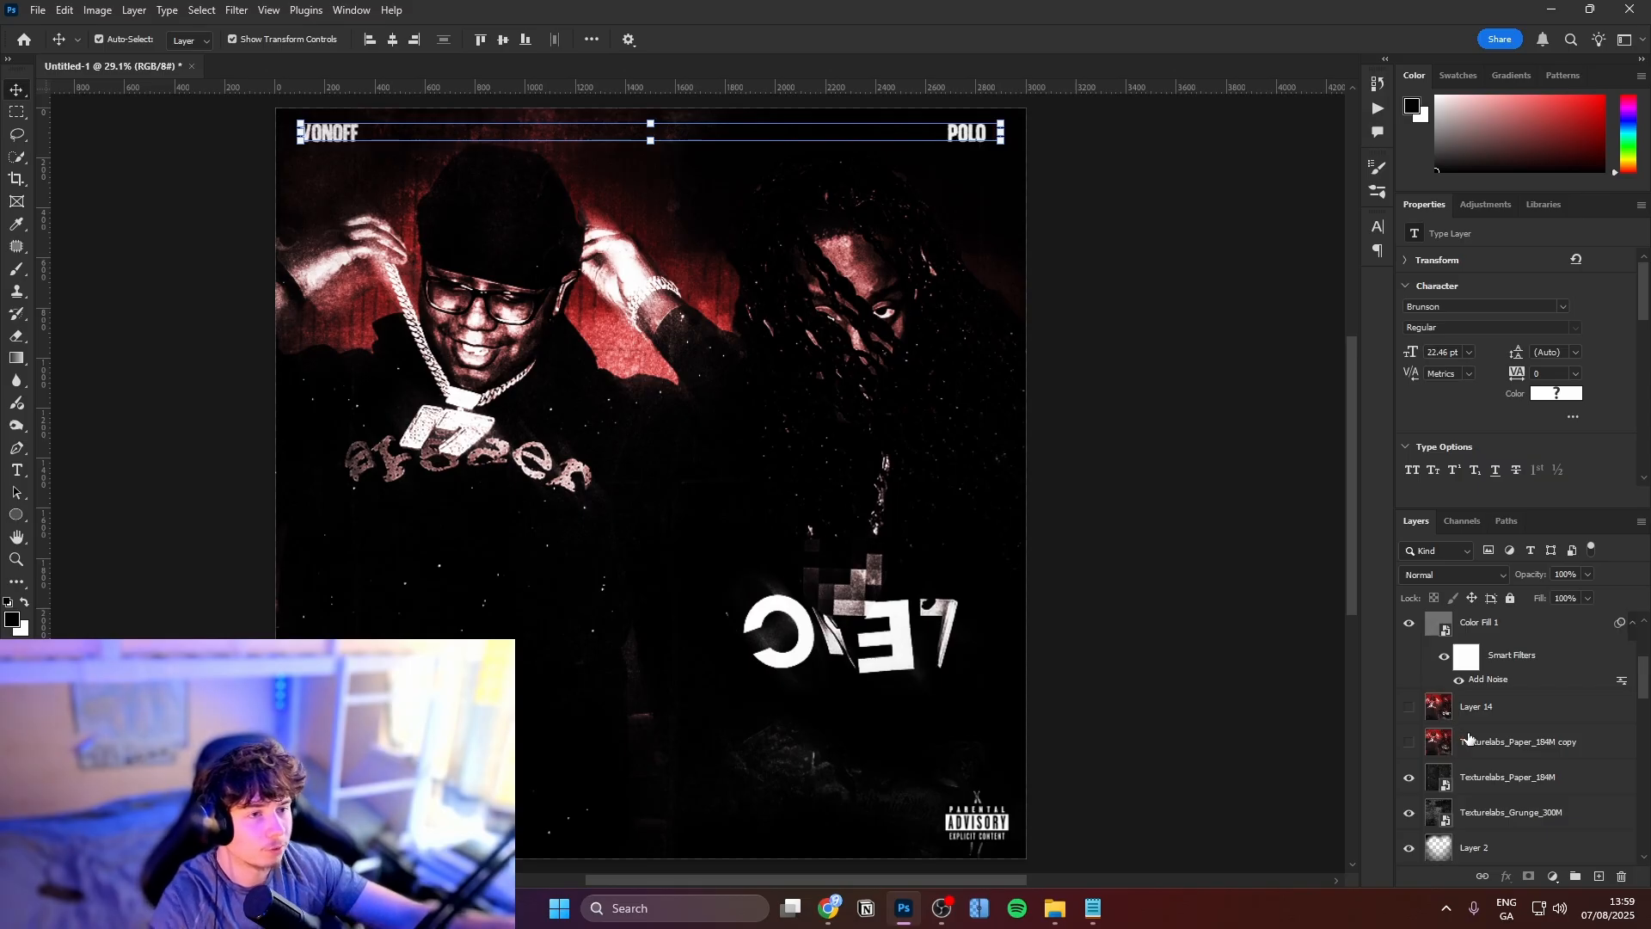
Select the POLO G and VONOFF1700 layers and move them back to the top of the layer stack
scroll(1459, 745, "up", 1)
scroll(1460, 745, "down", 2)
left_click(1478, 847)
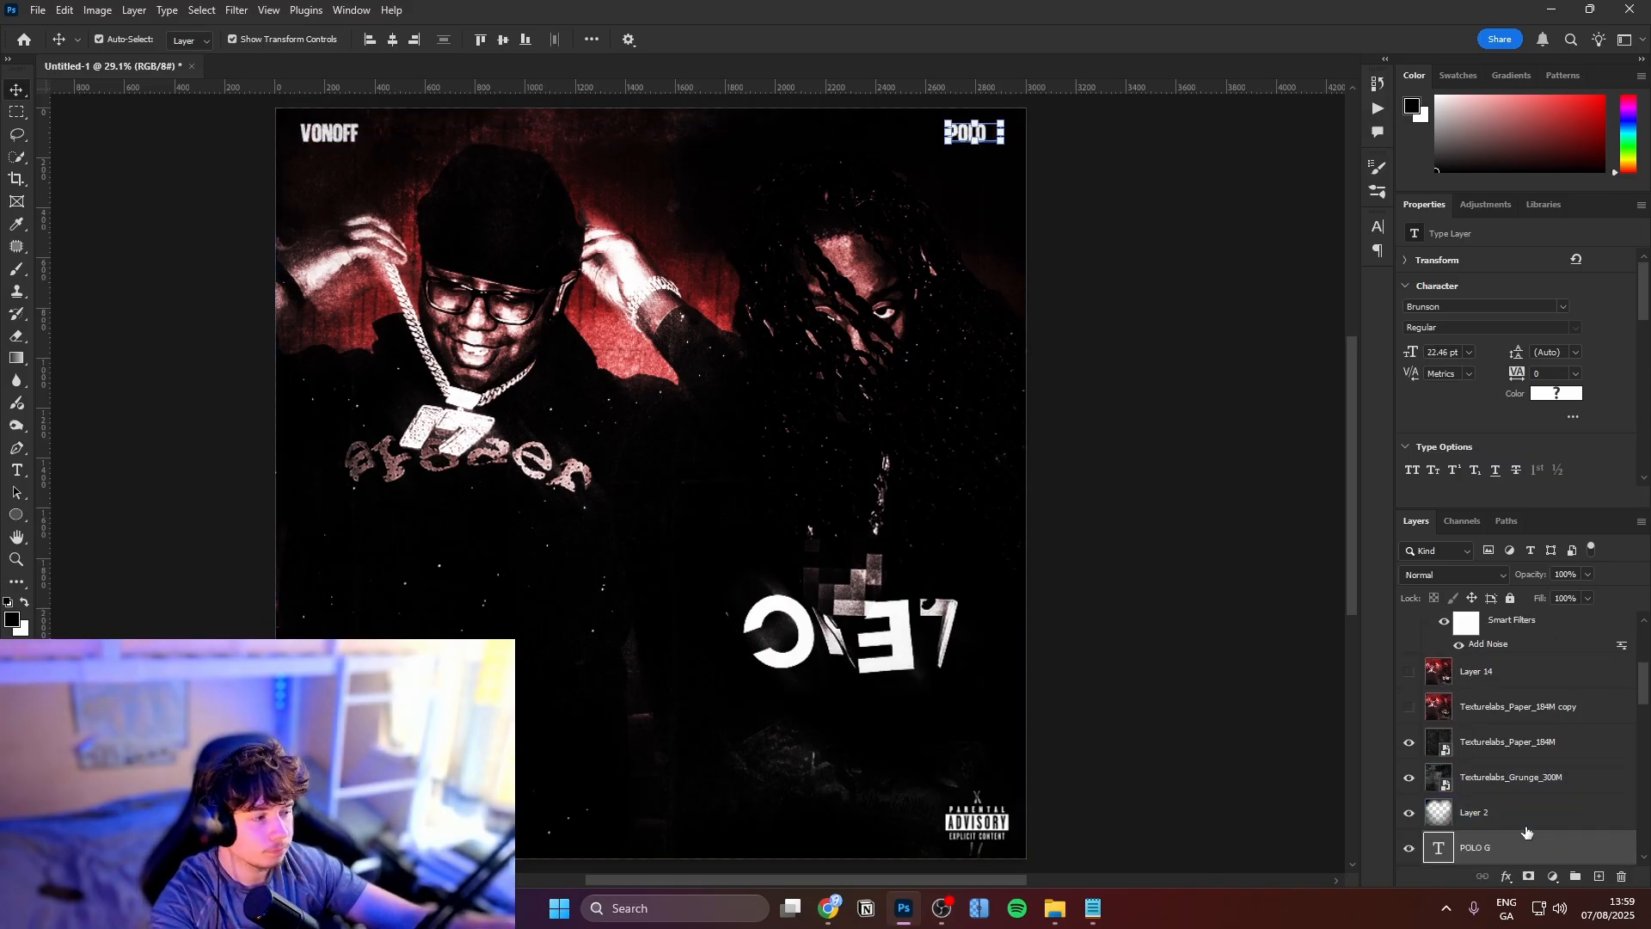
key("t")
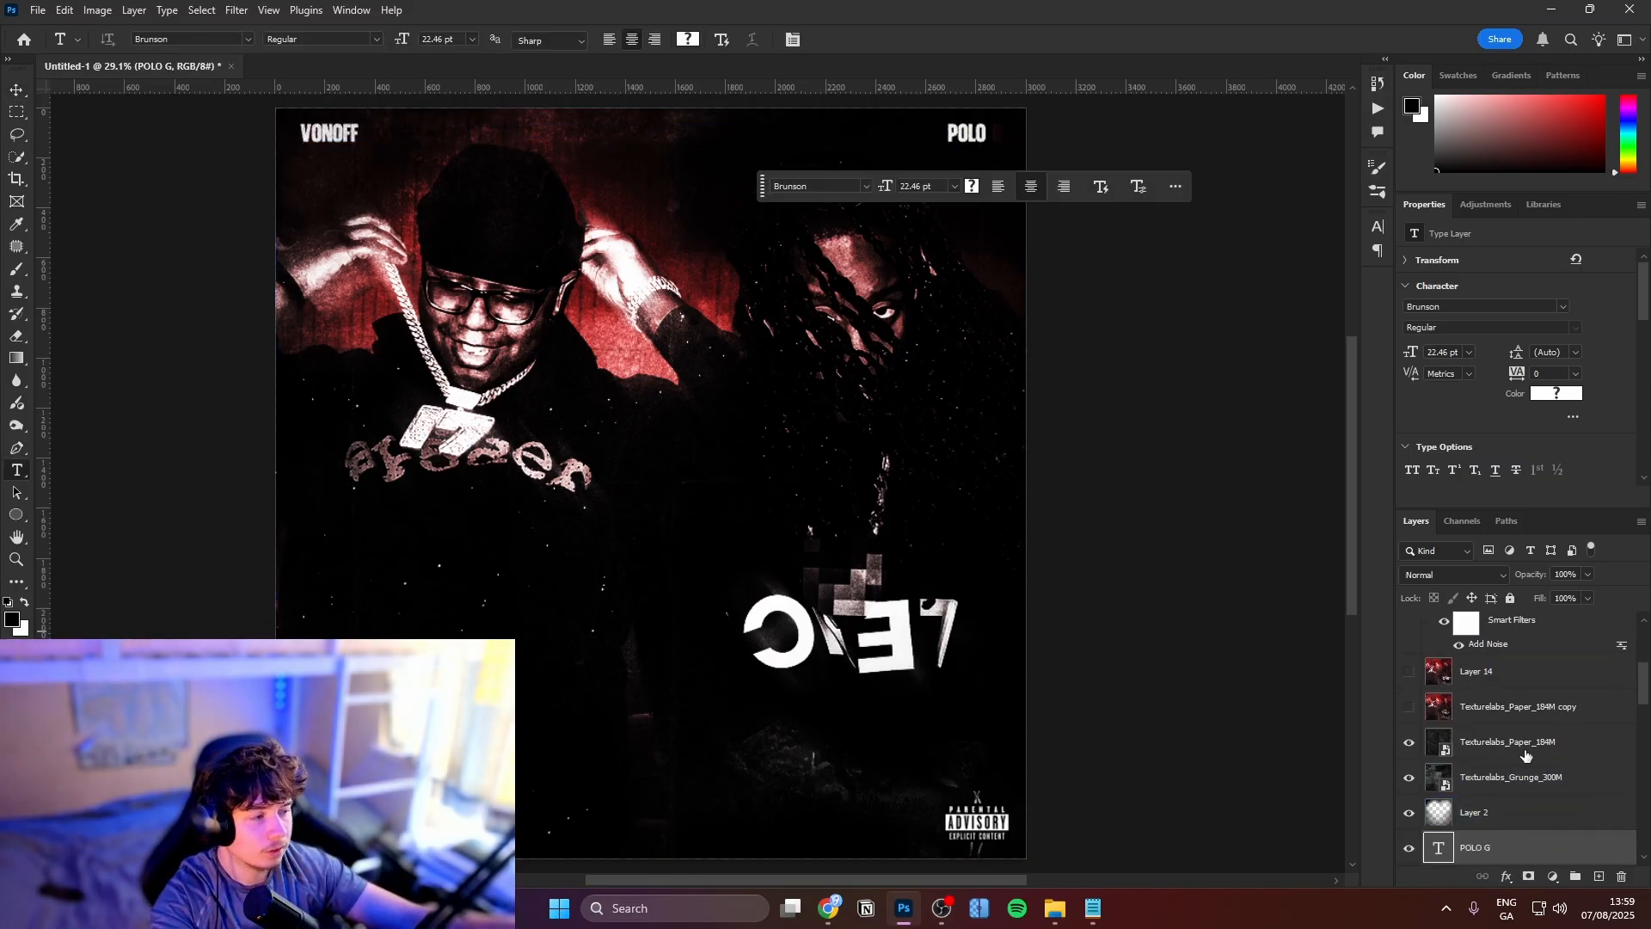
scroll(1505, 798, "down", 2)
left_click(1507, 808, "shift")
left_click_drag(1518, 781, 1494, 626)
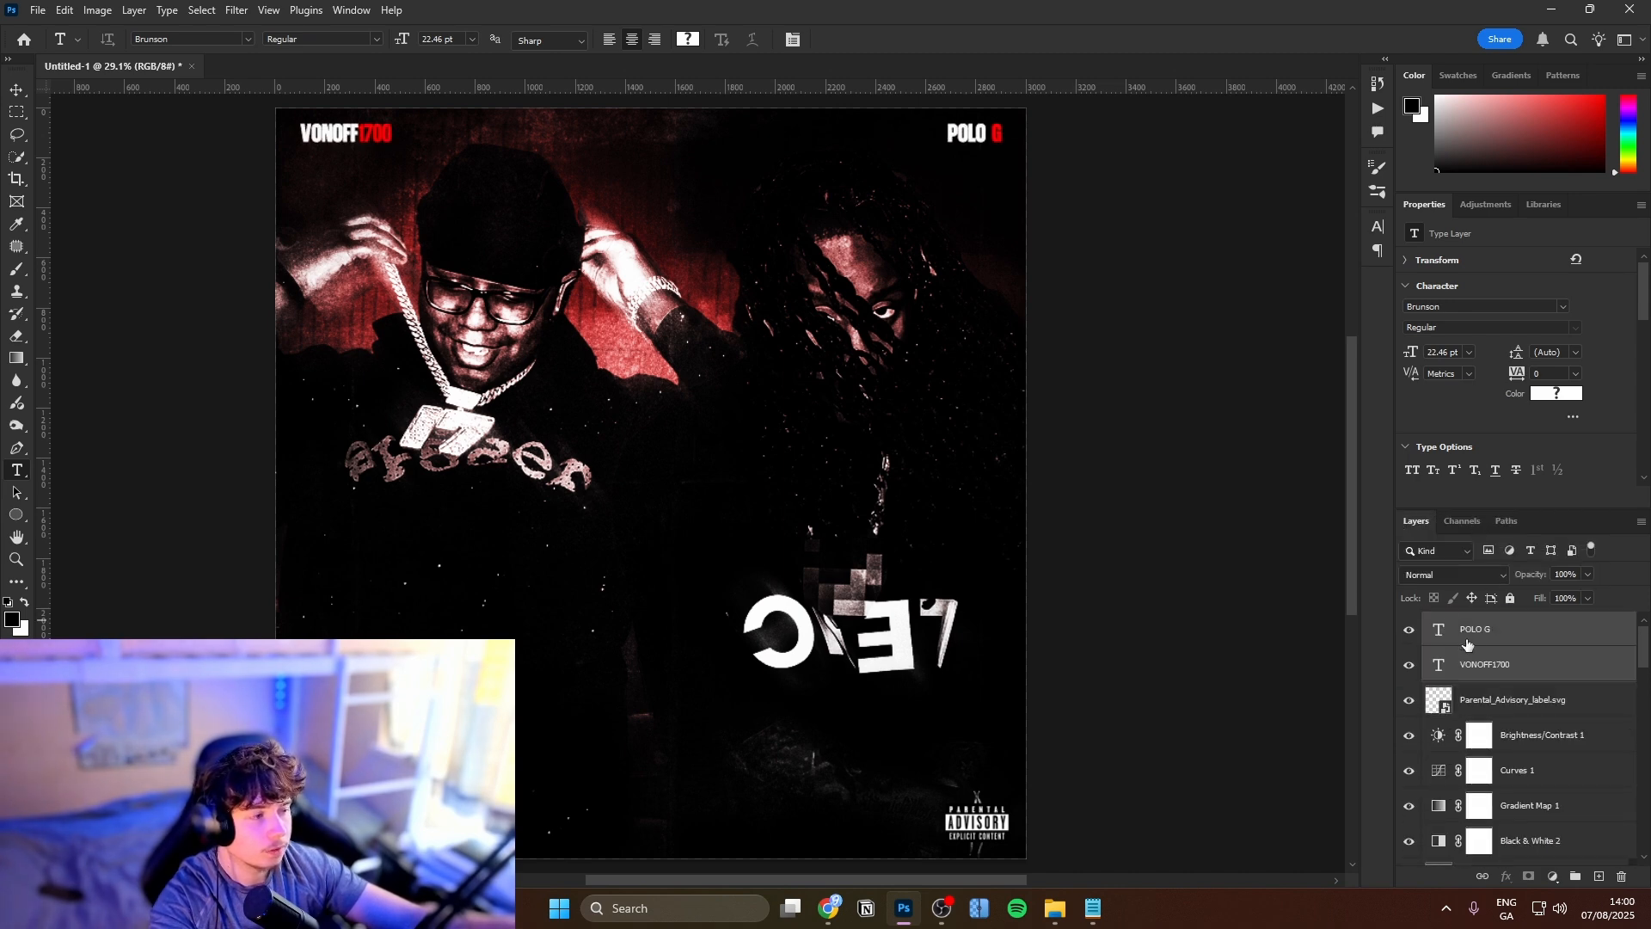
Change the red letter G of the POLO G text to white
double_click(997, 133)
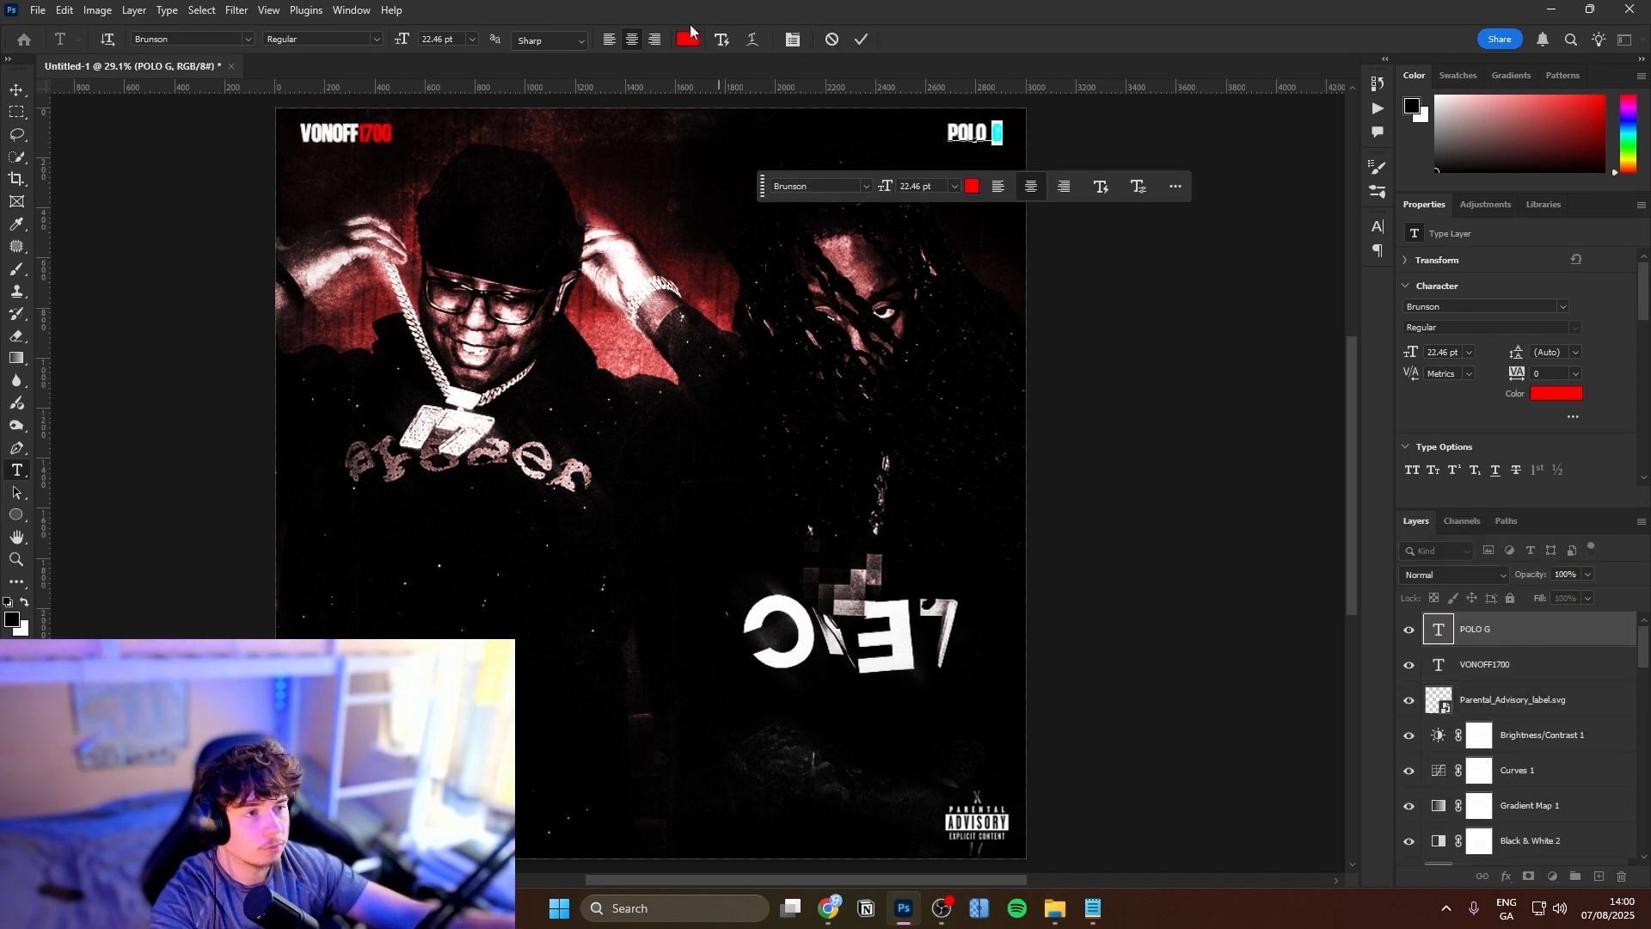
left_click(972, 186)
left_click(1269, 253)
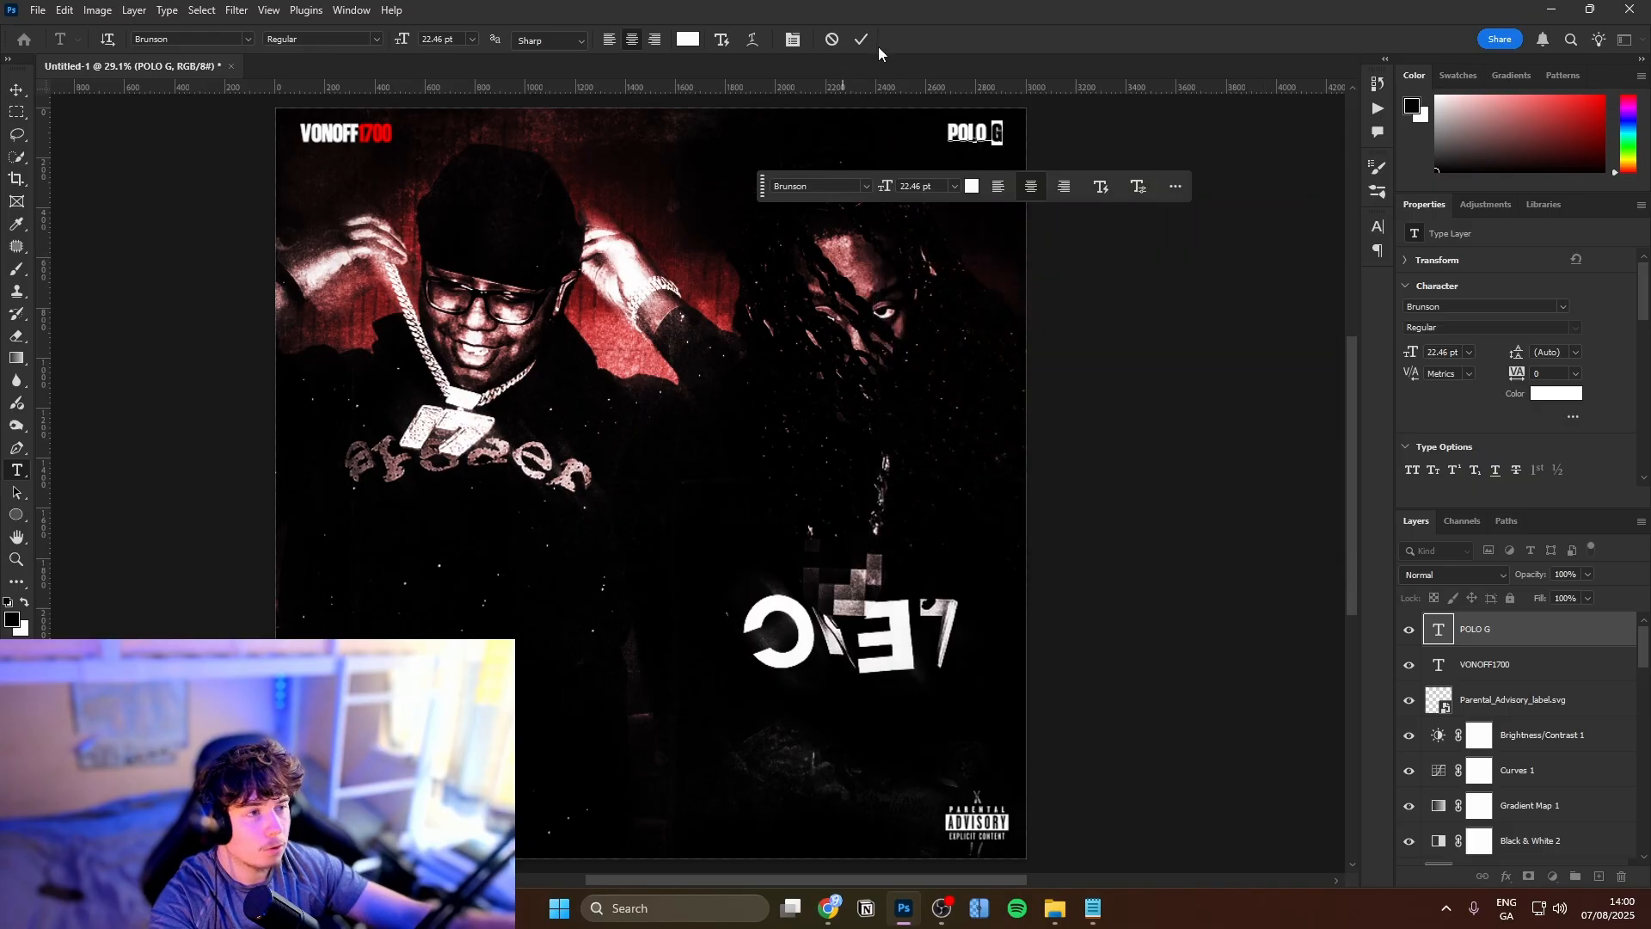
Set the whole VONOFF1700 text to white, ffffff, and select both artist name layers together
double_click(388, 131)
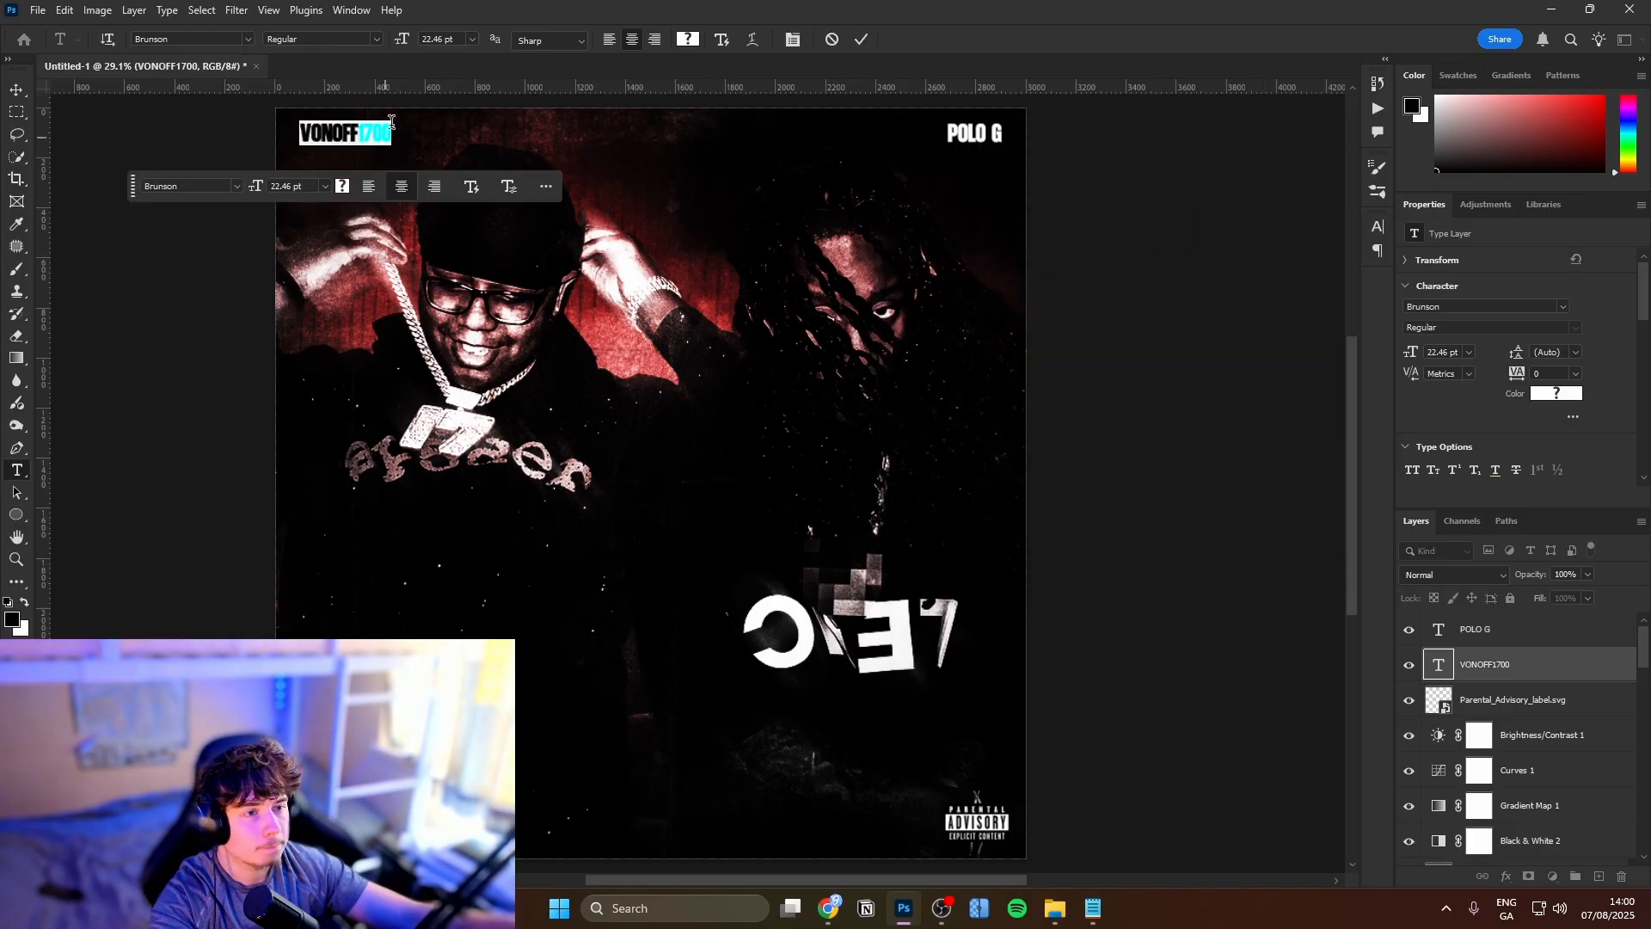
left_click(688, 39)
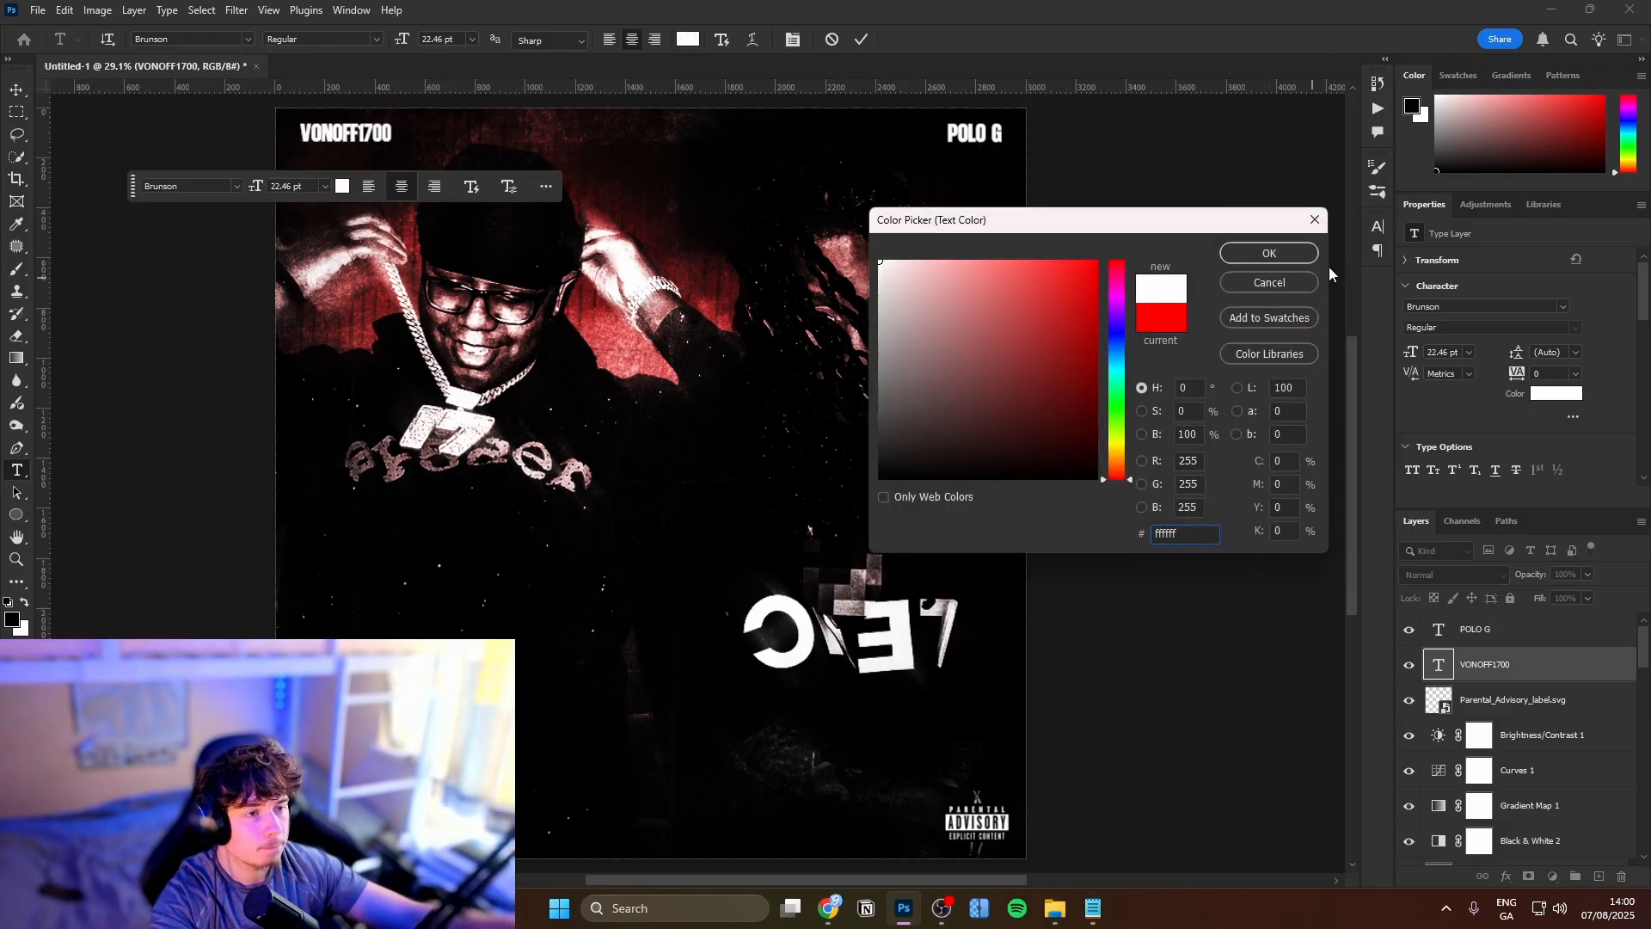
left_click(1269, 253)
left_click(861, 38)
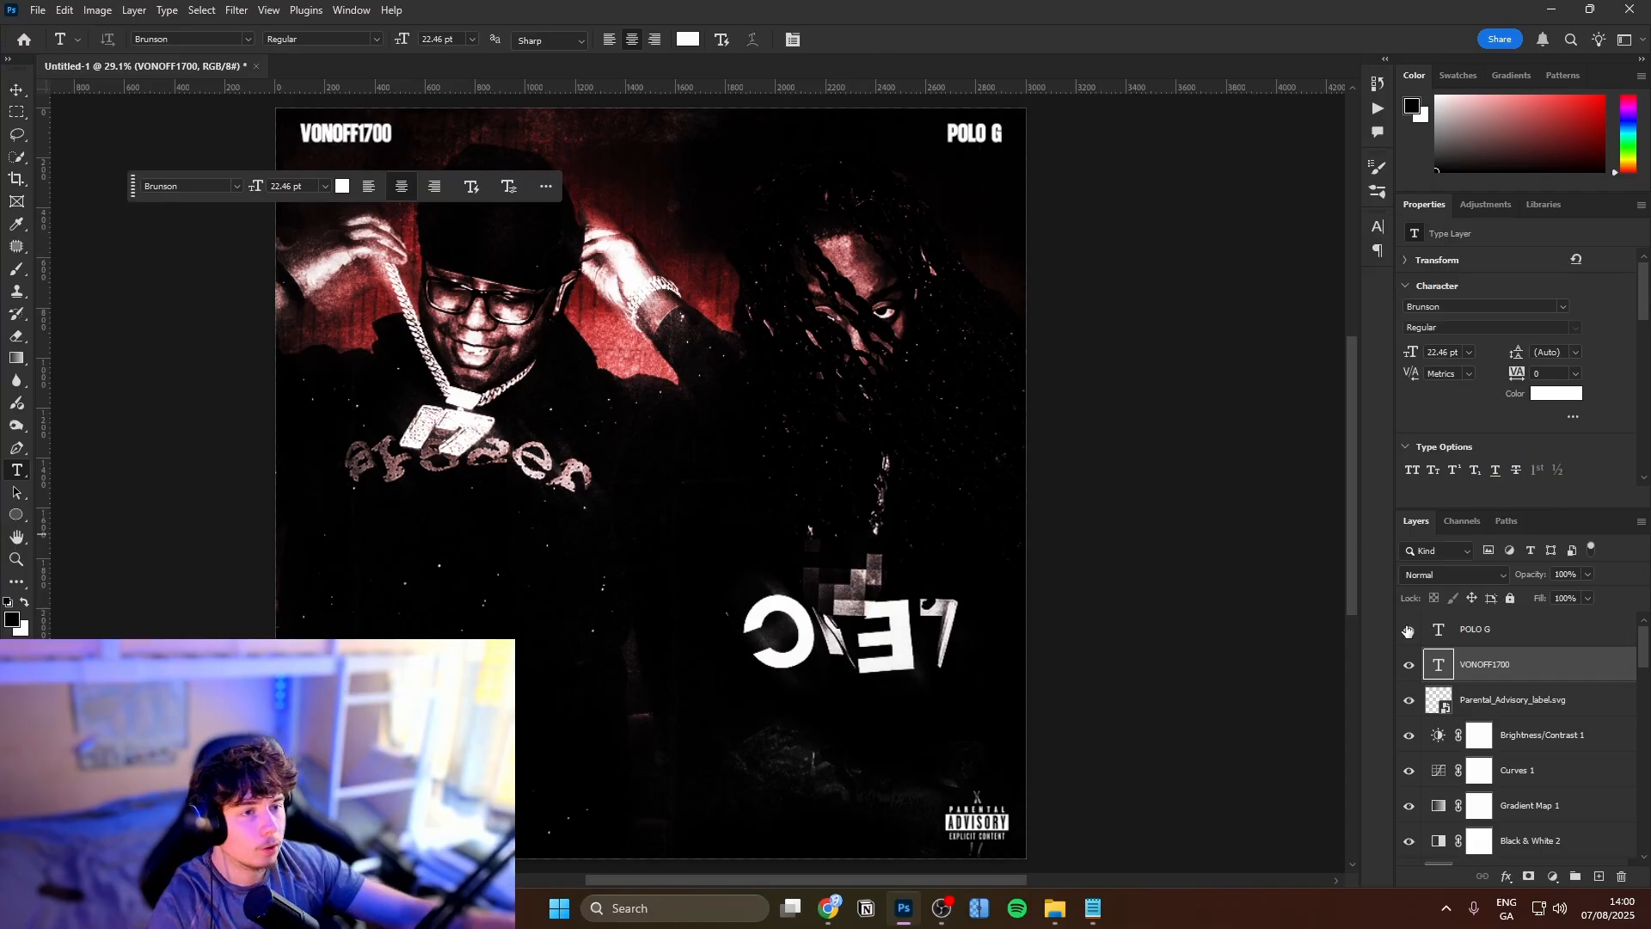
left_click(1431, 631, "shift")
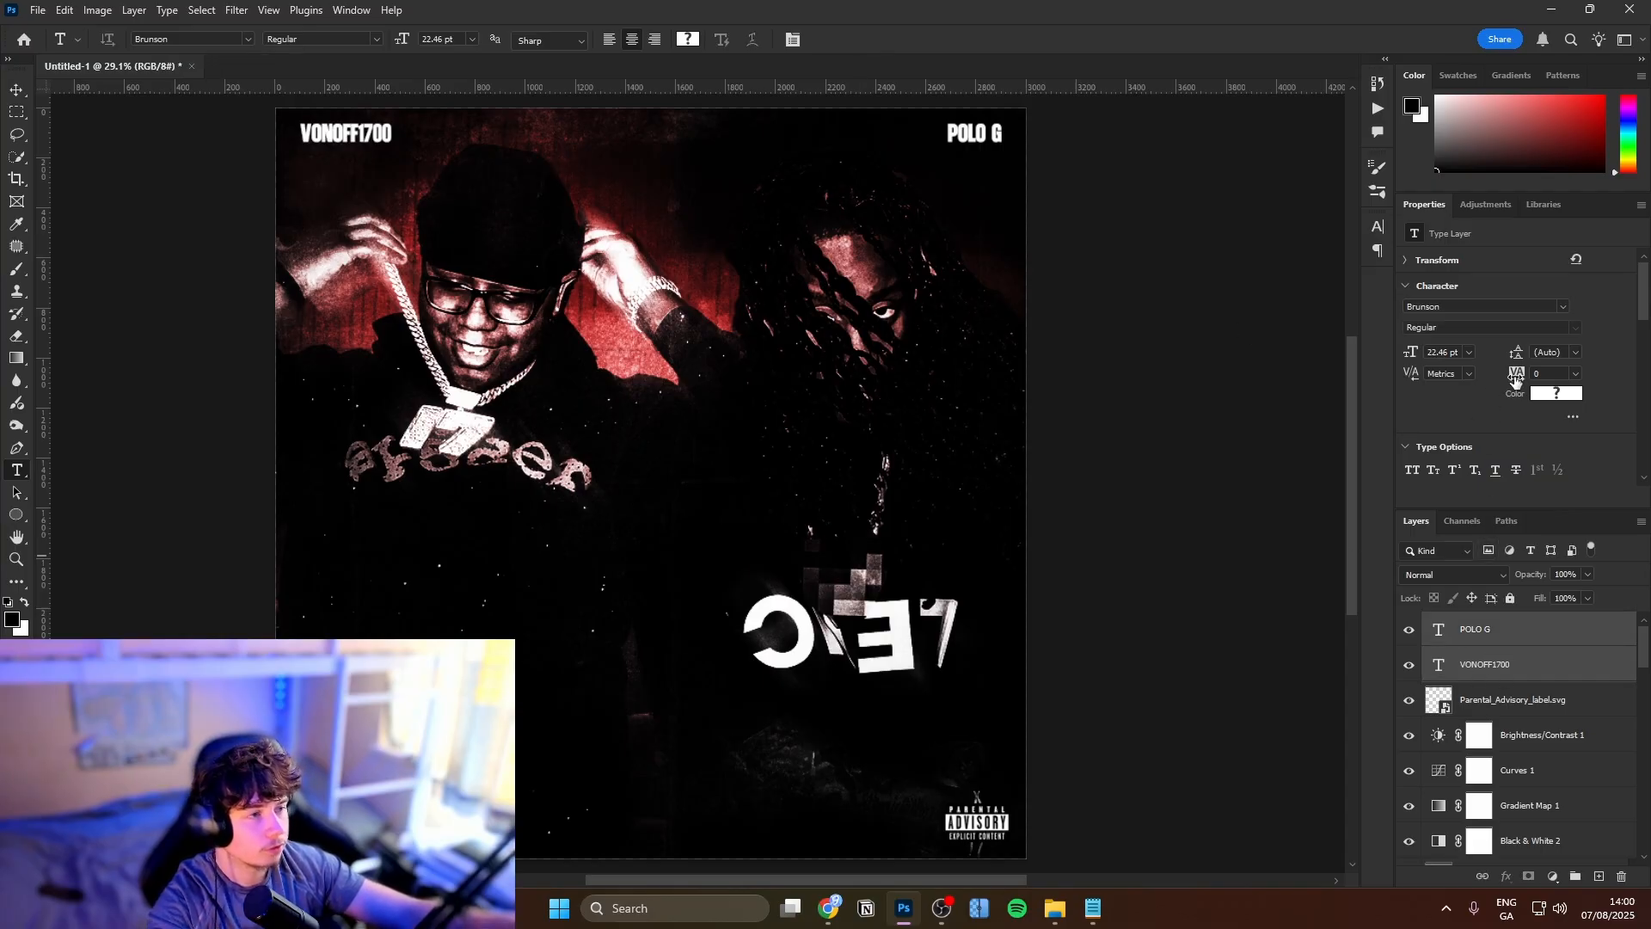
Set the tracking of both artist name texts, VONOFF1700 and POLO G, to 20
left_click_drag(1515, 381, 1511, 375)
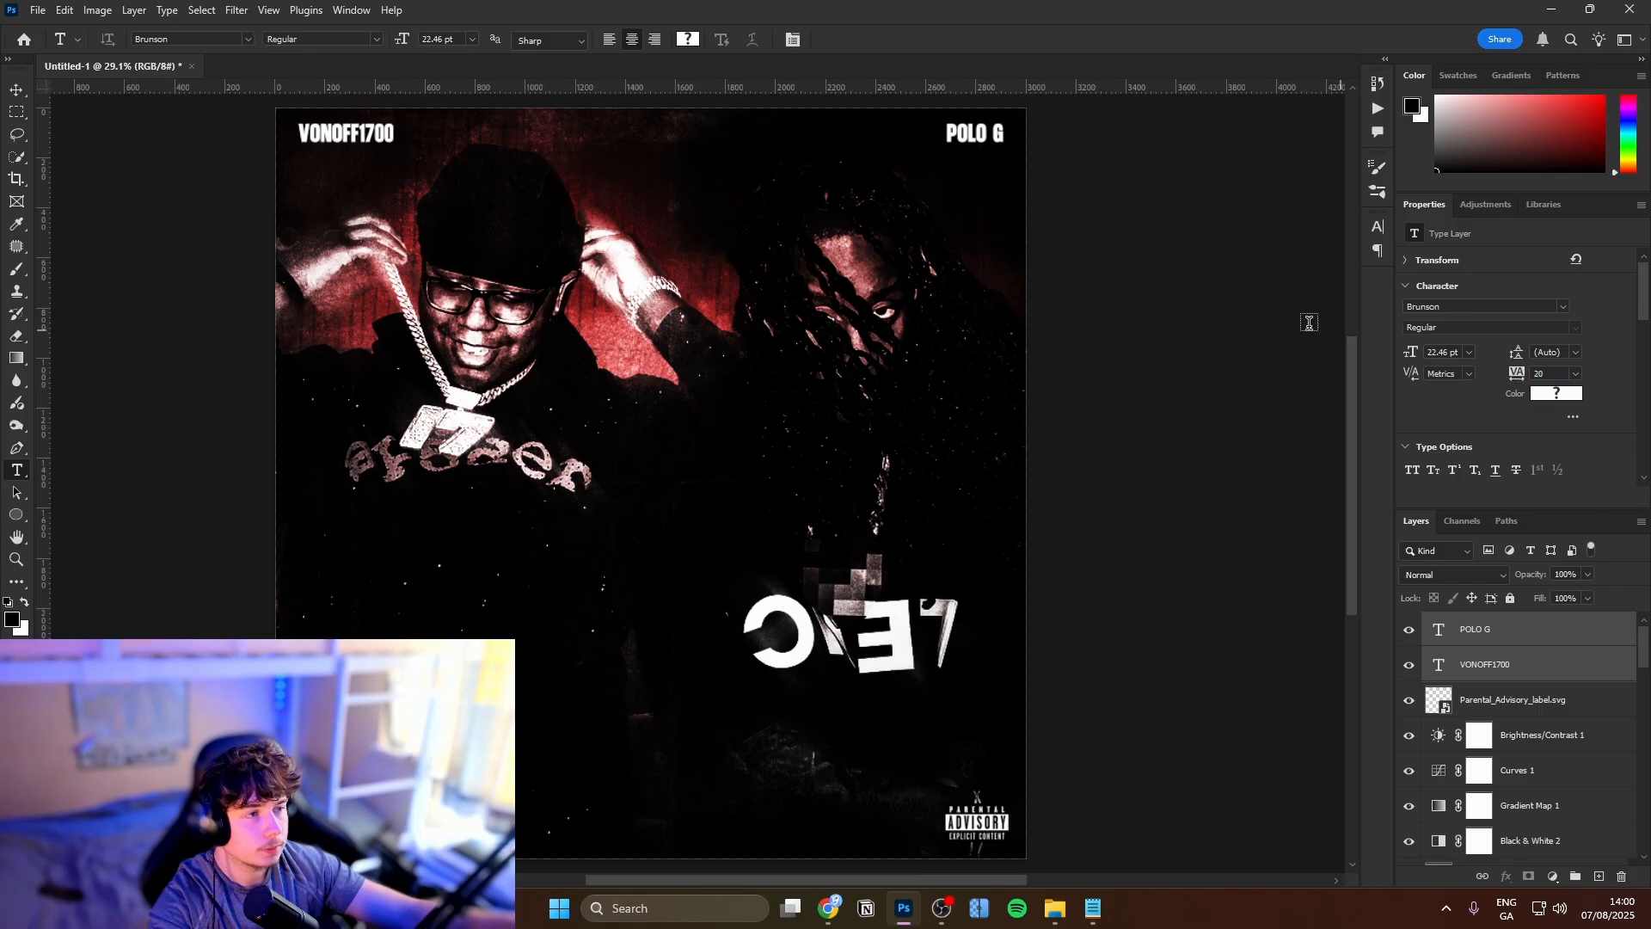
key("v")
left_click(1168, 337)
left_click_drag(919, 378, 961, 382)
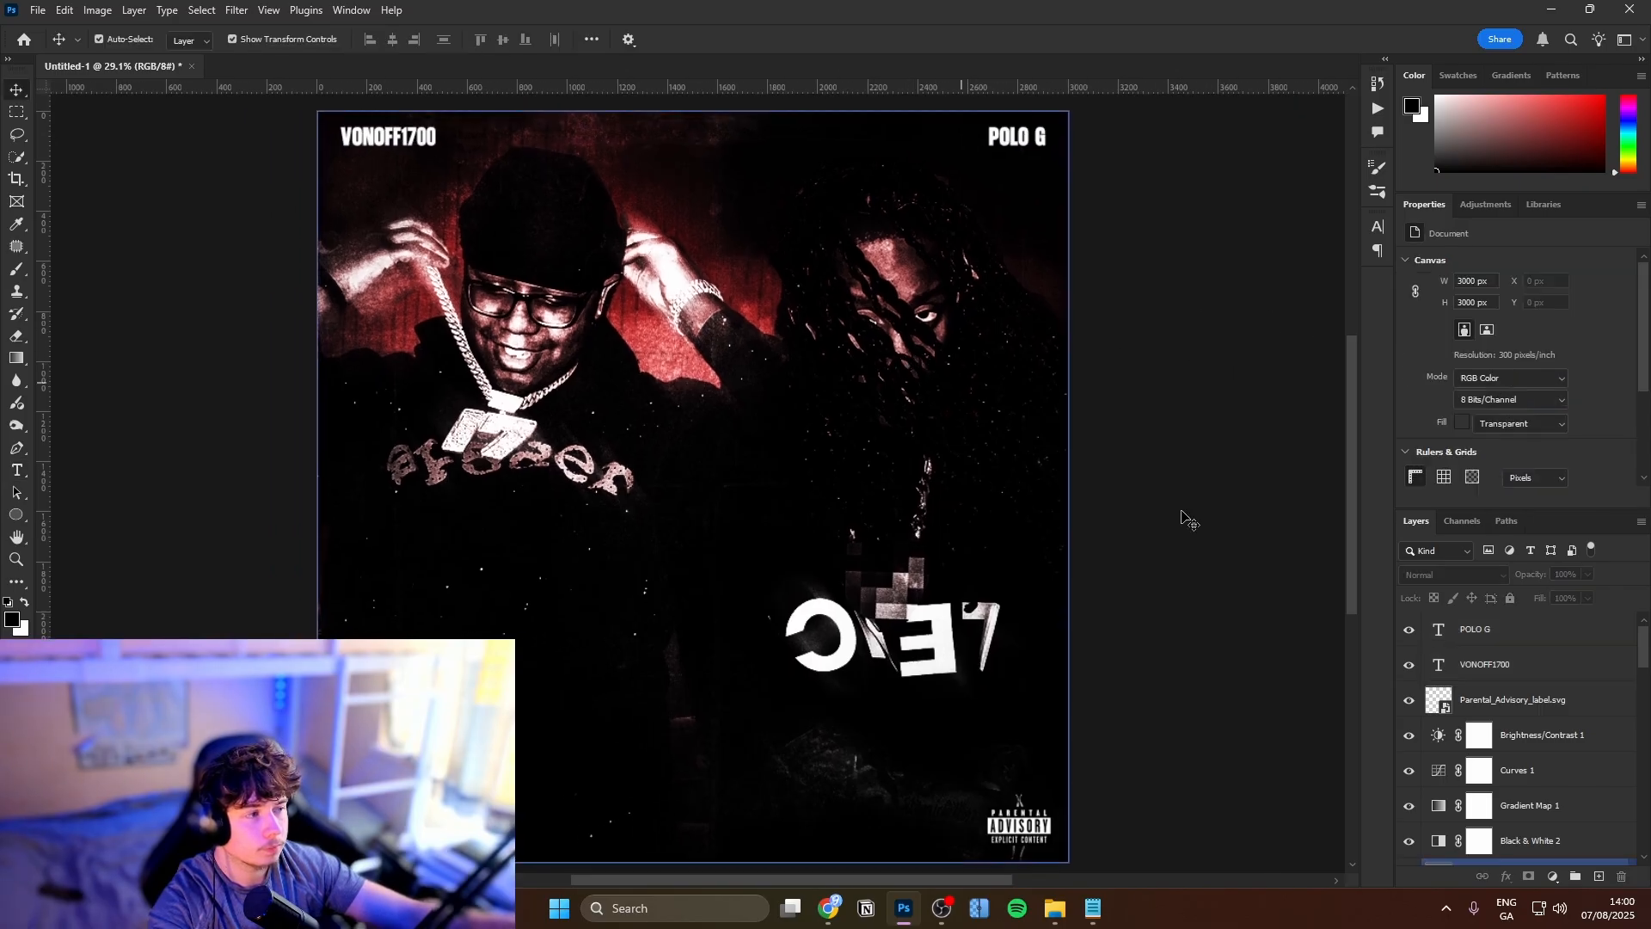
left_click(1485, 663)
left_click(1479, 629)
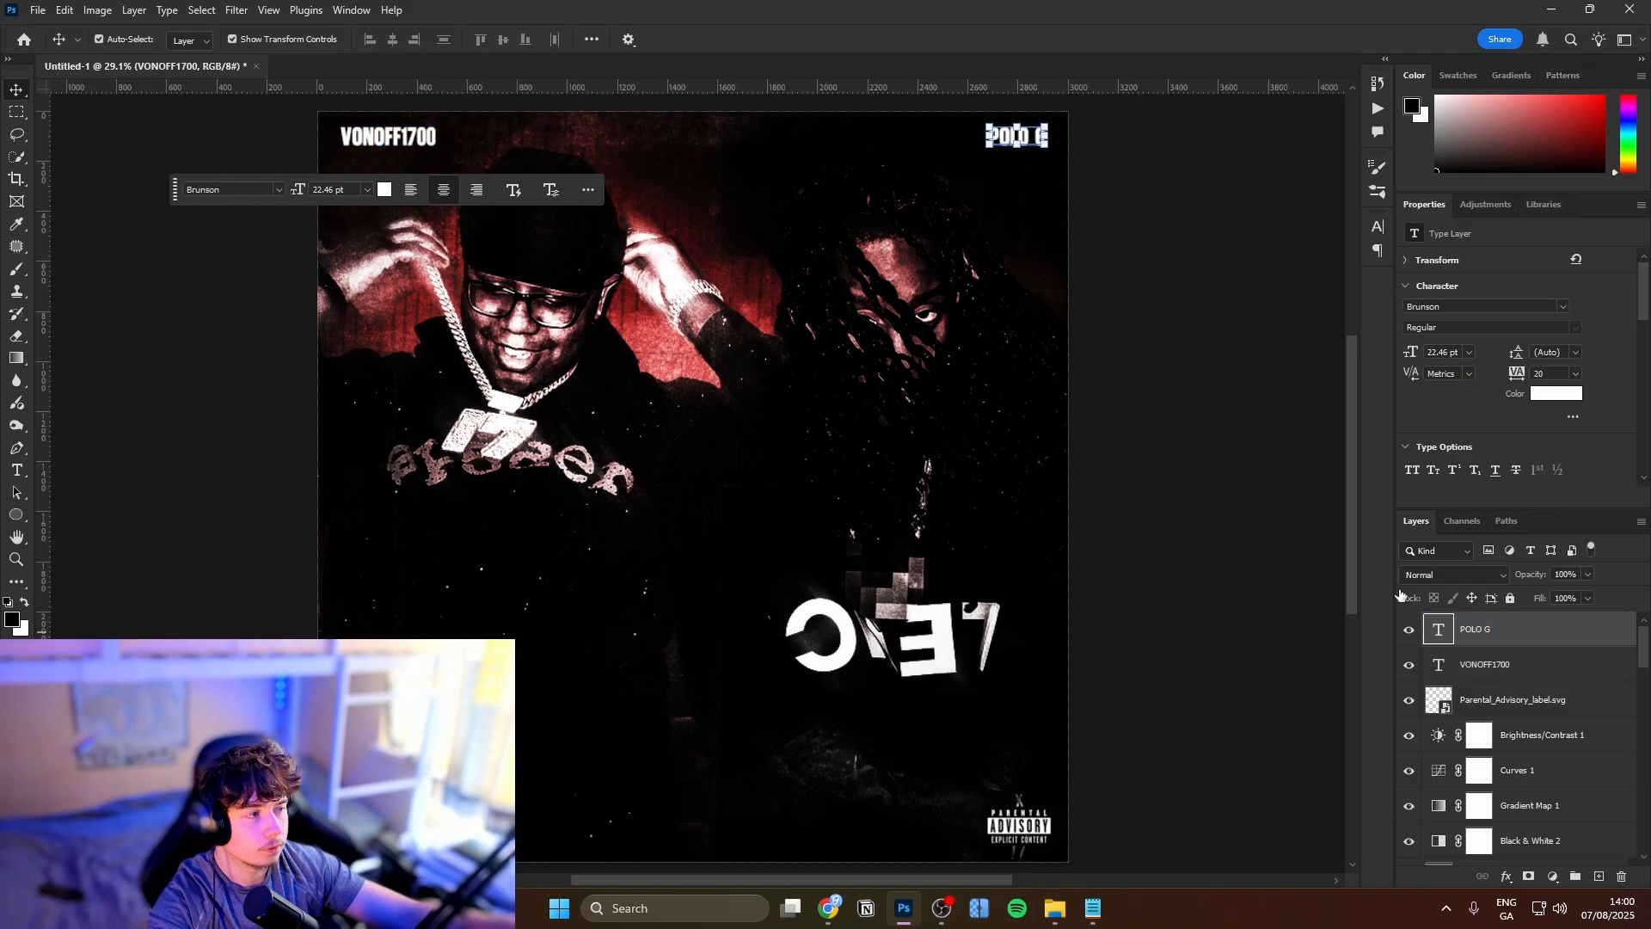
left_click(1307, 572)
left_click_drag(1106, 498, 1077, 519)
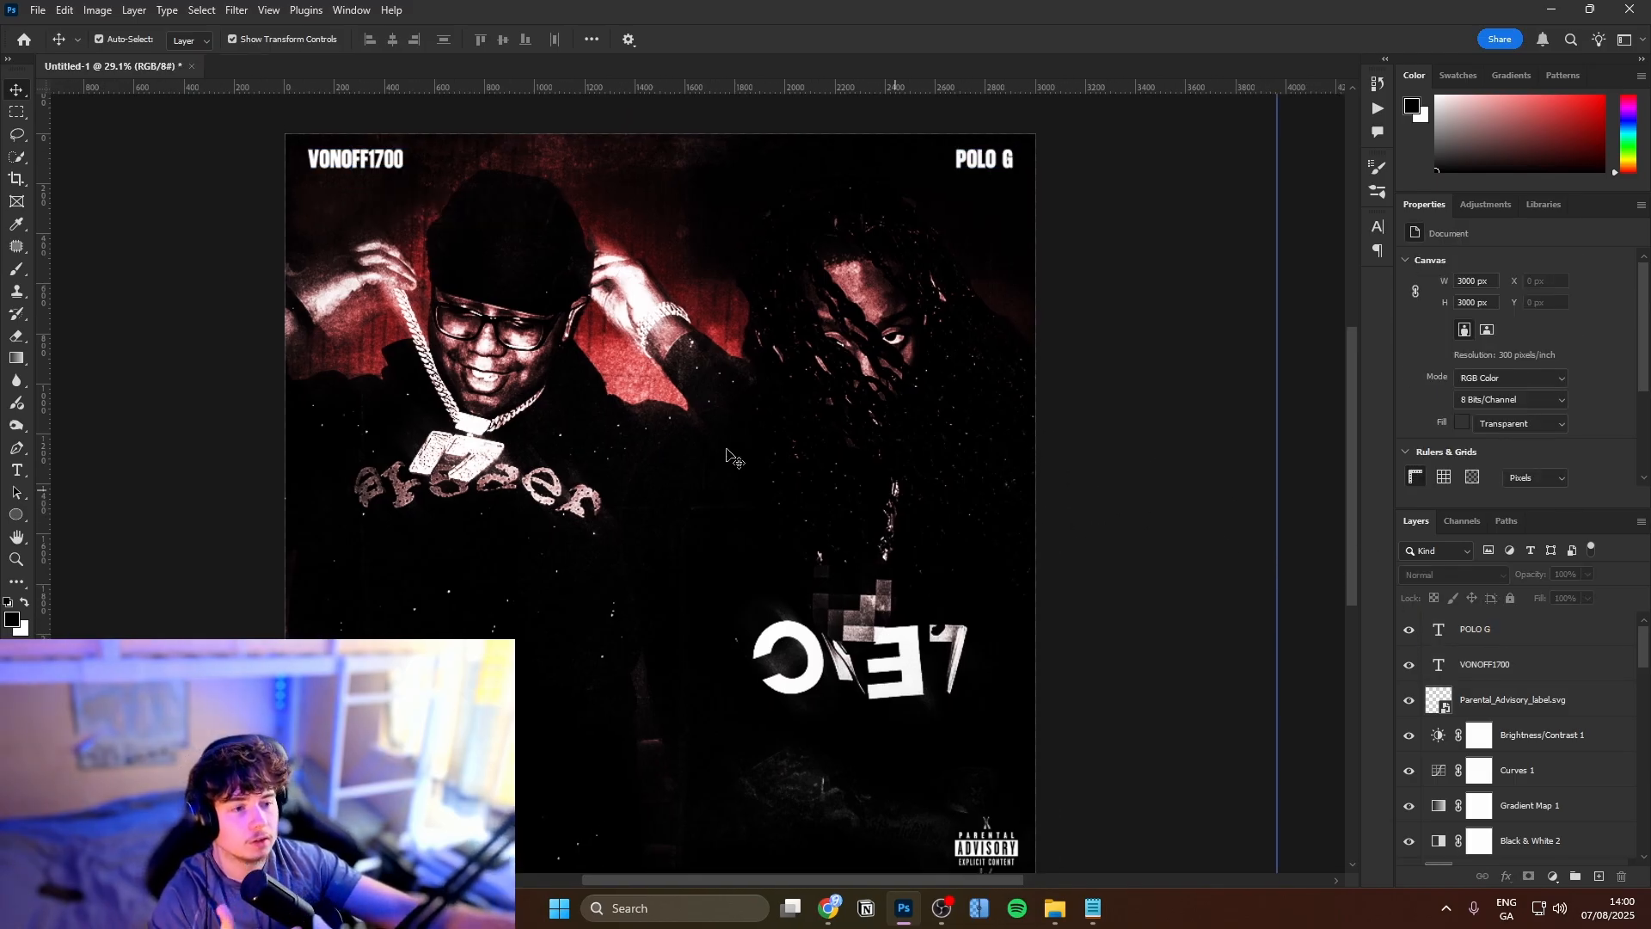
left_click(465, 441)
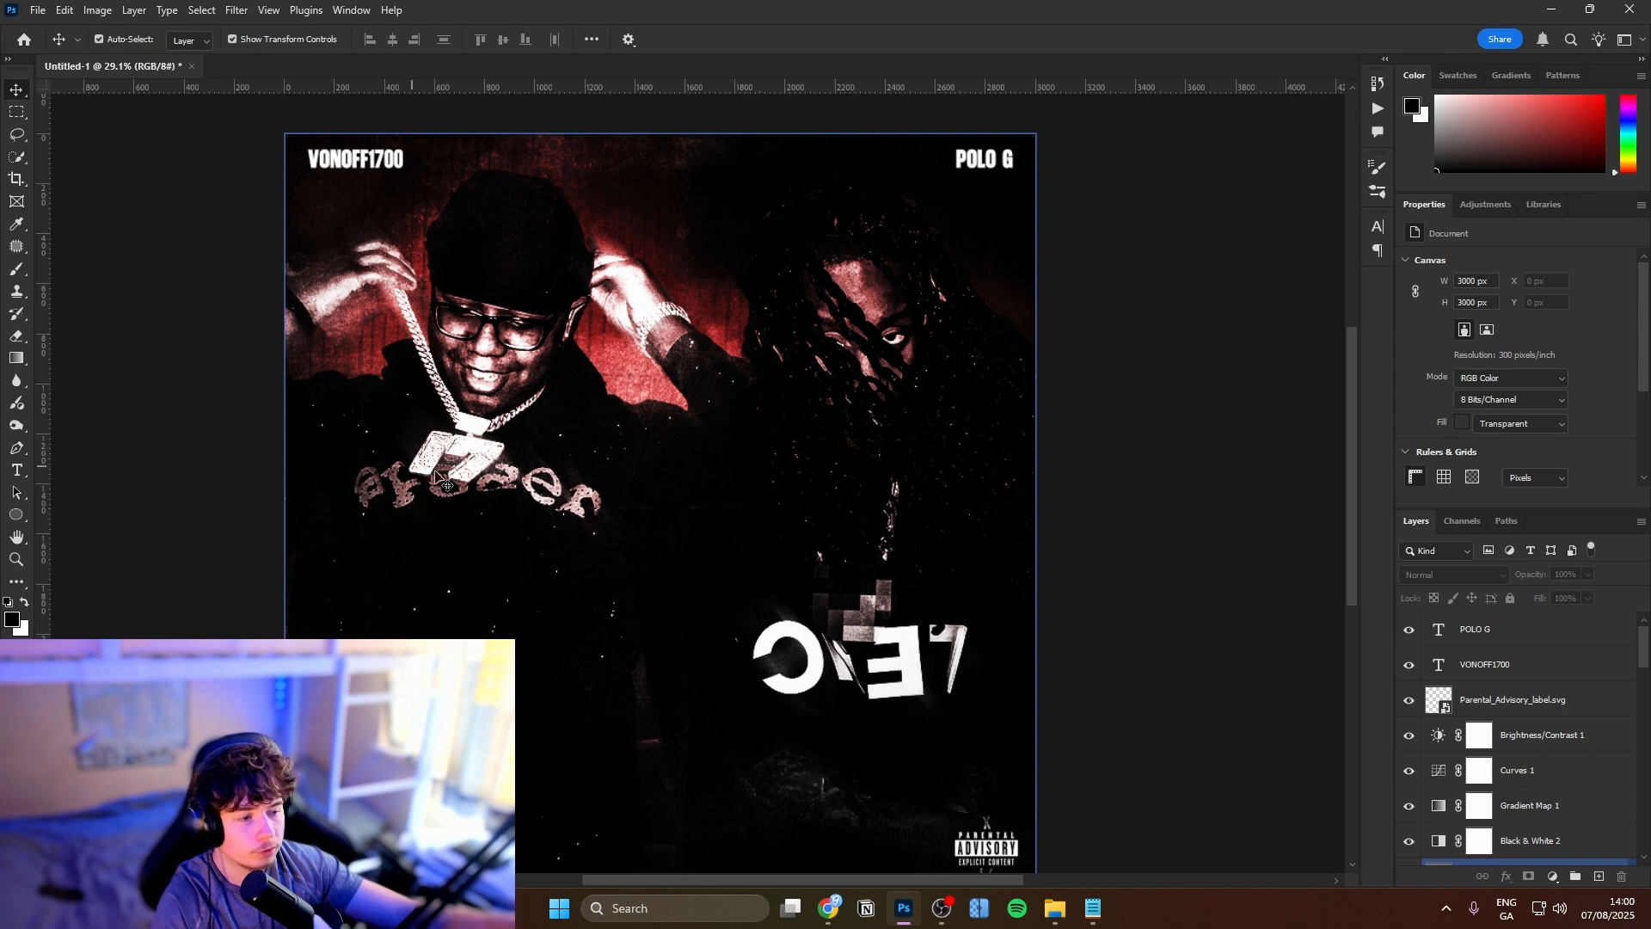
left_click(131, 401)
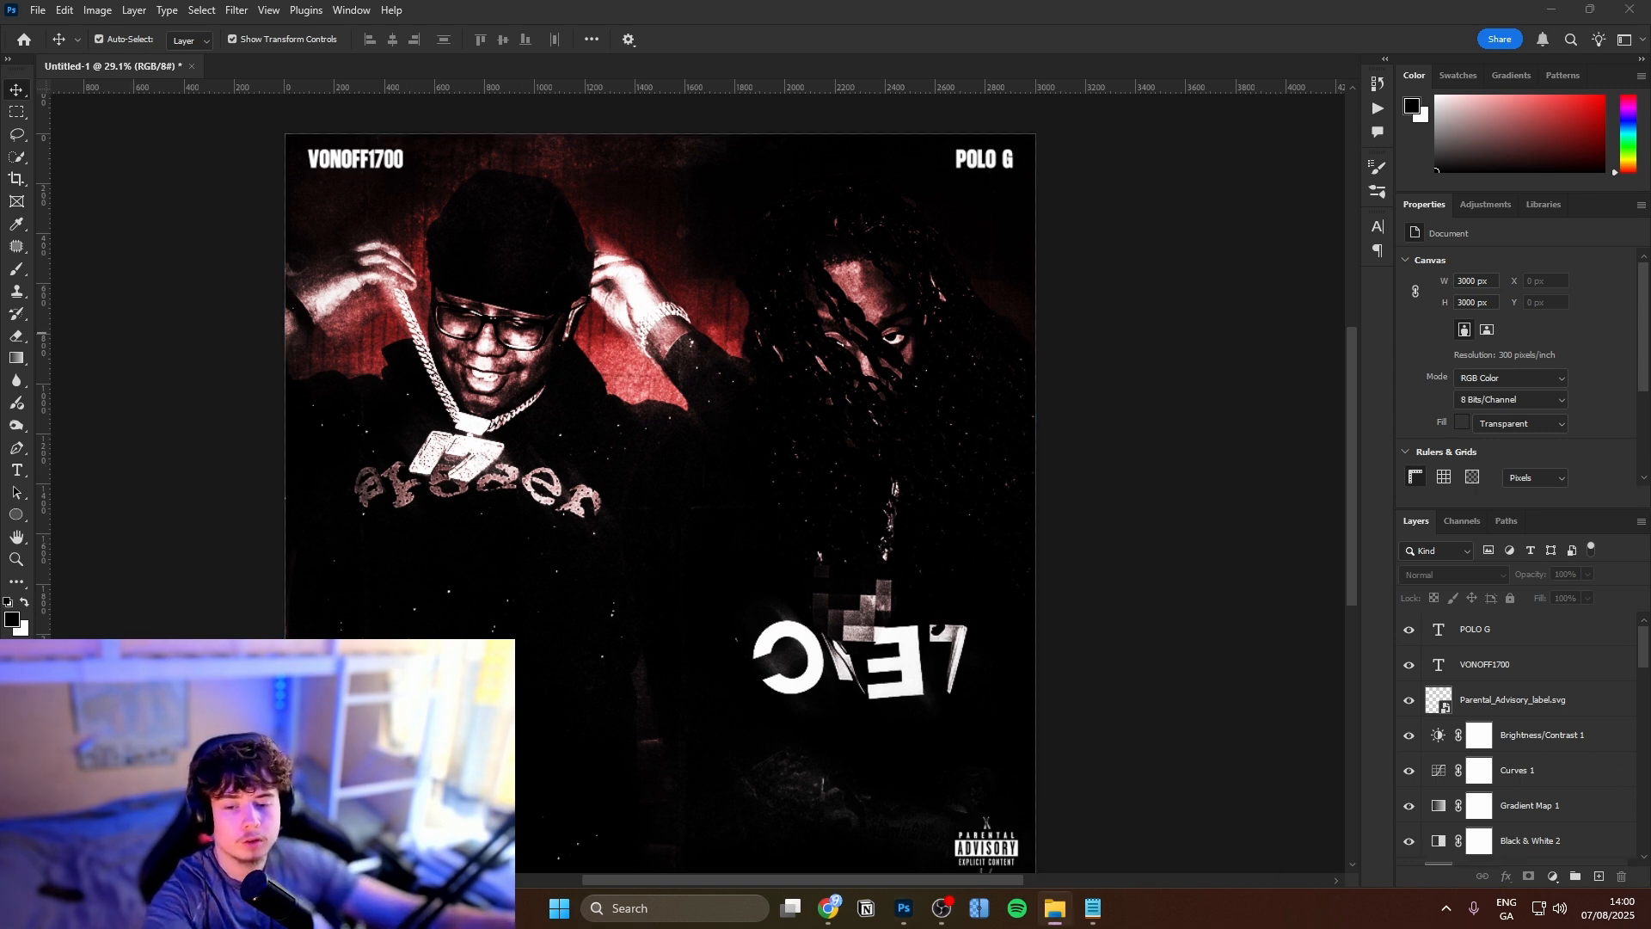
Place the high-resolution-lens-flare-png-clipart-28 image over the 17 pendant and rotate it about 17° counterclockwise
left_click_drag(0, 464, 268, 477)
left_click_drag(724, 552, 556, 495)
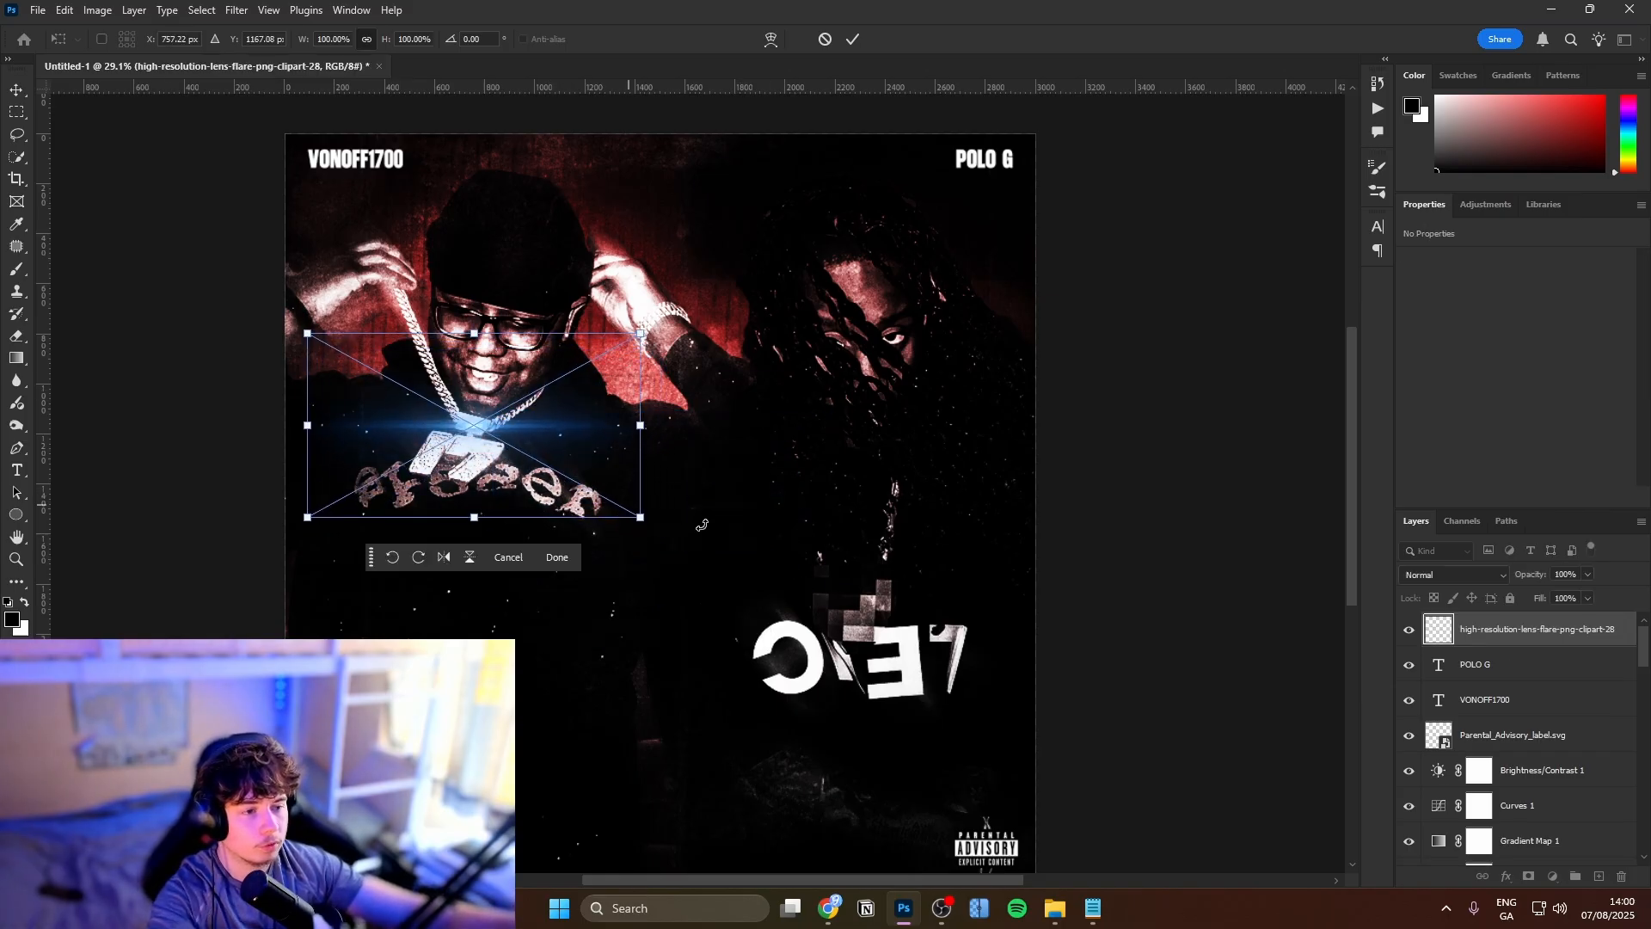
left_click_drag(692, 492, 687, 428)
key("Return")
Move the lens flare layer directly below Layer 2 and raise its lightness to +100 with a Hue/Saturation adjustment
left_click_drag(1525, 629, 1506, 695)
key("ctrl+u")
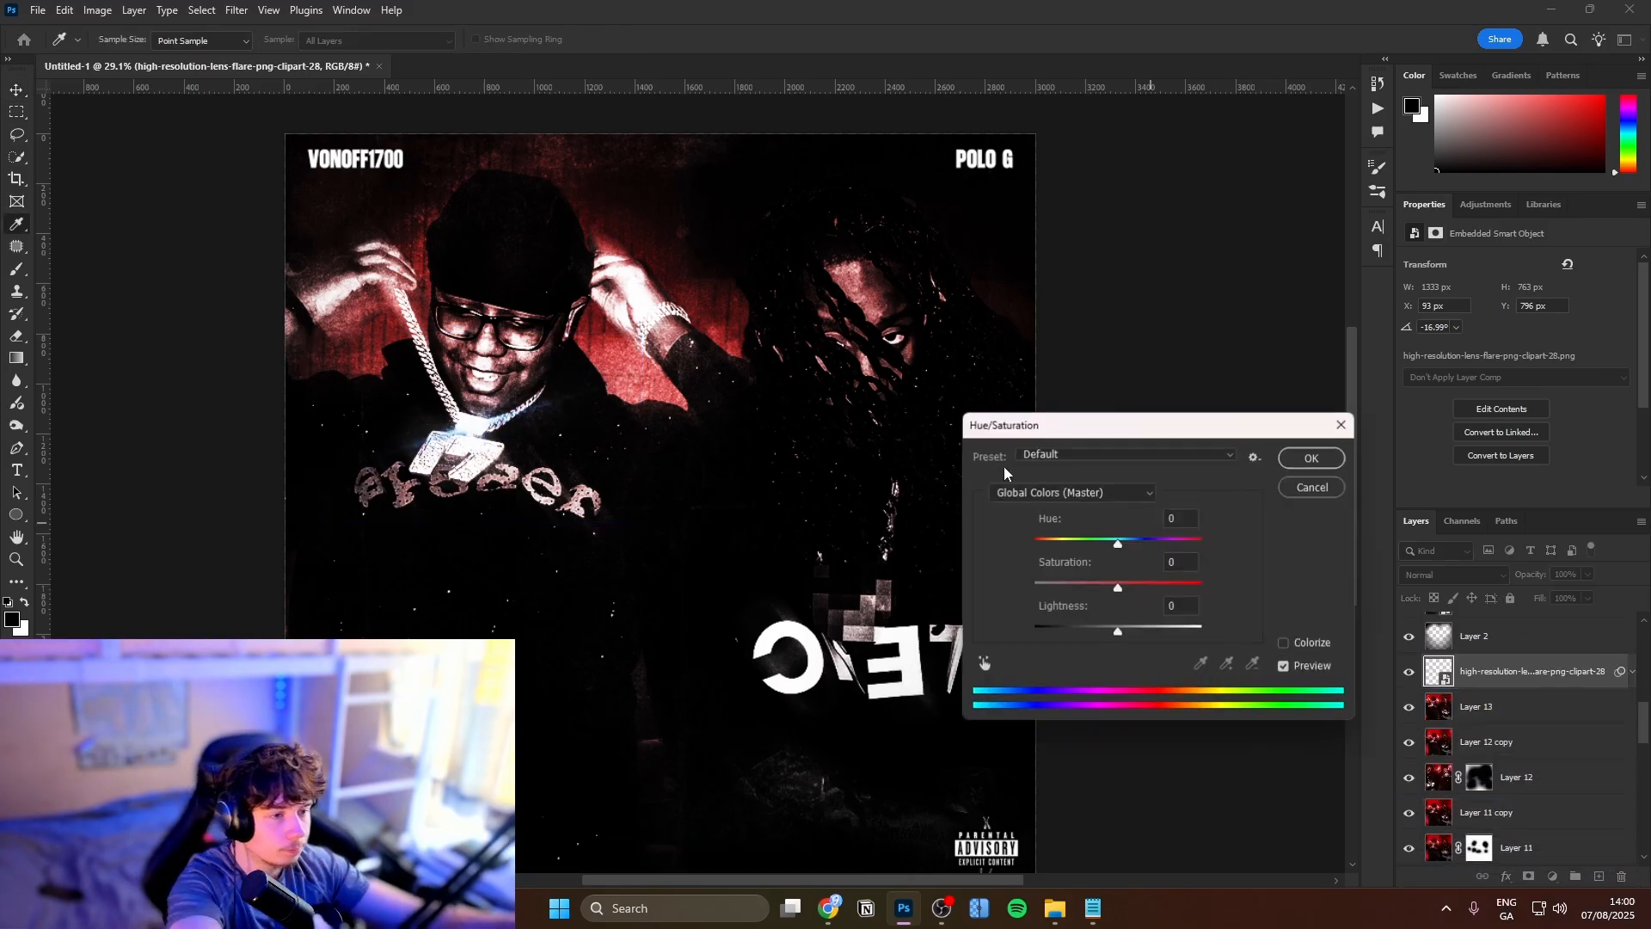
left_click_drag(1121, 634, 1500, 661)
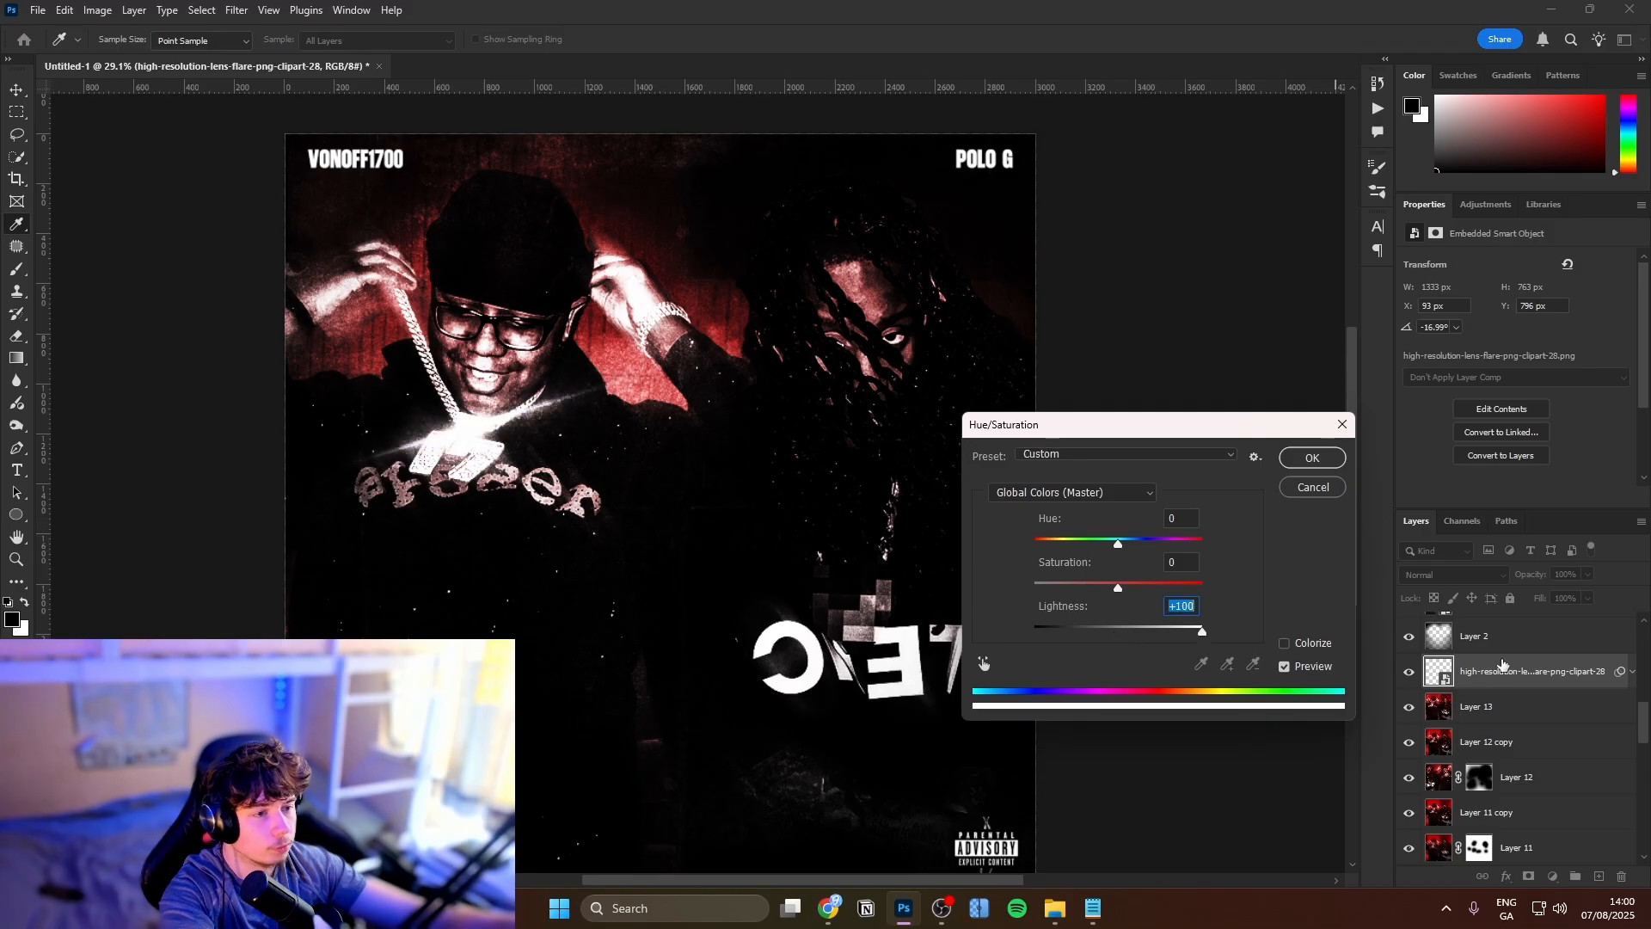
key("Return")
Duplicate the white lens flare and rotate the copy to 66.5° so the two flares cross as a sparkle
key("ctrl+j")
key("ctrl+t")
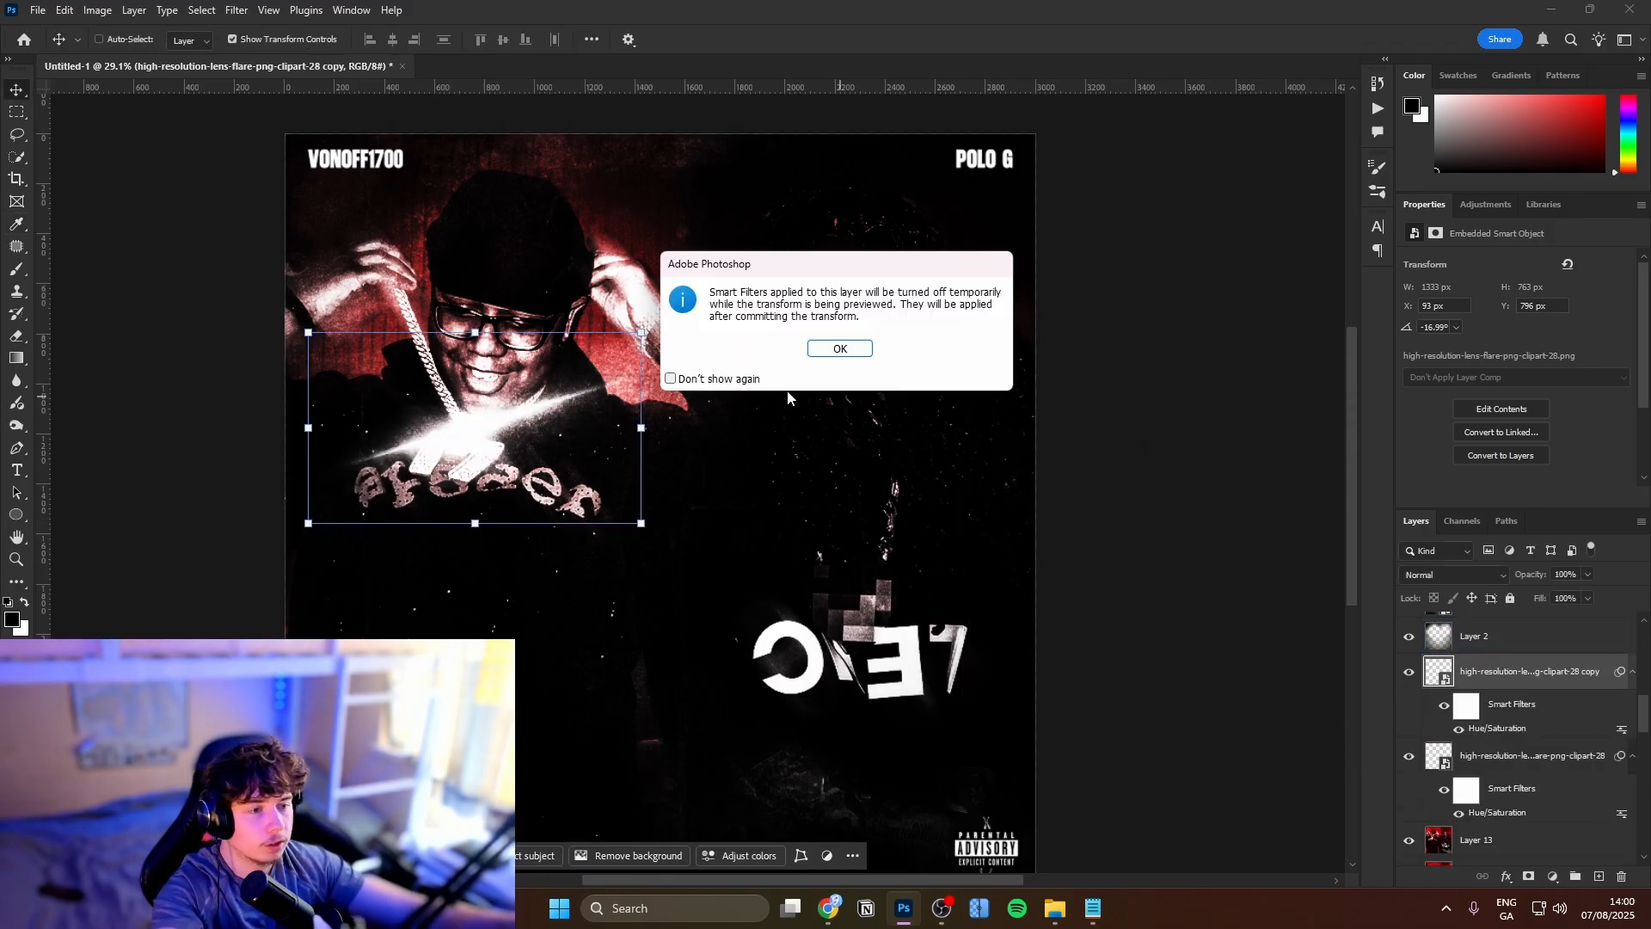
left_click(824, 346)
left_click_drag(780, 366, 475, 714)
key("Return")
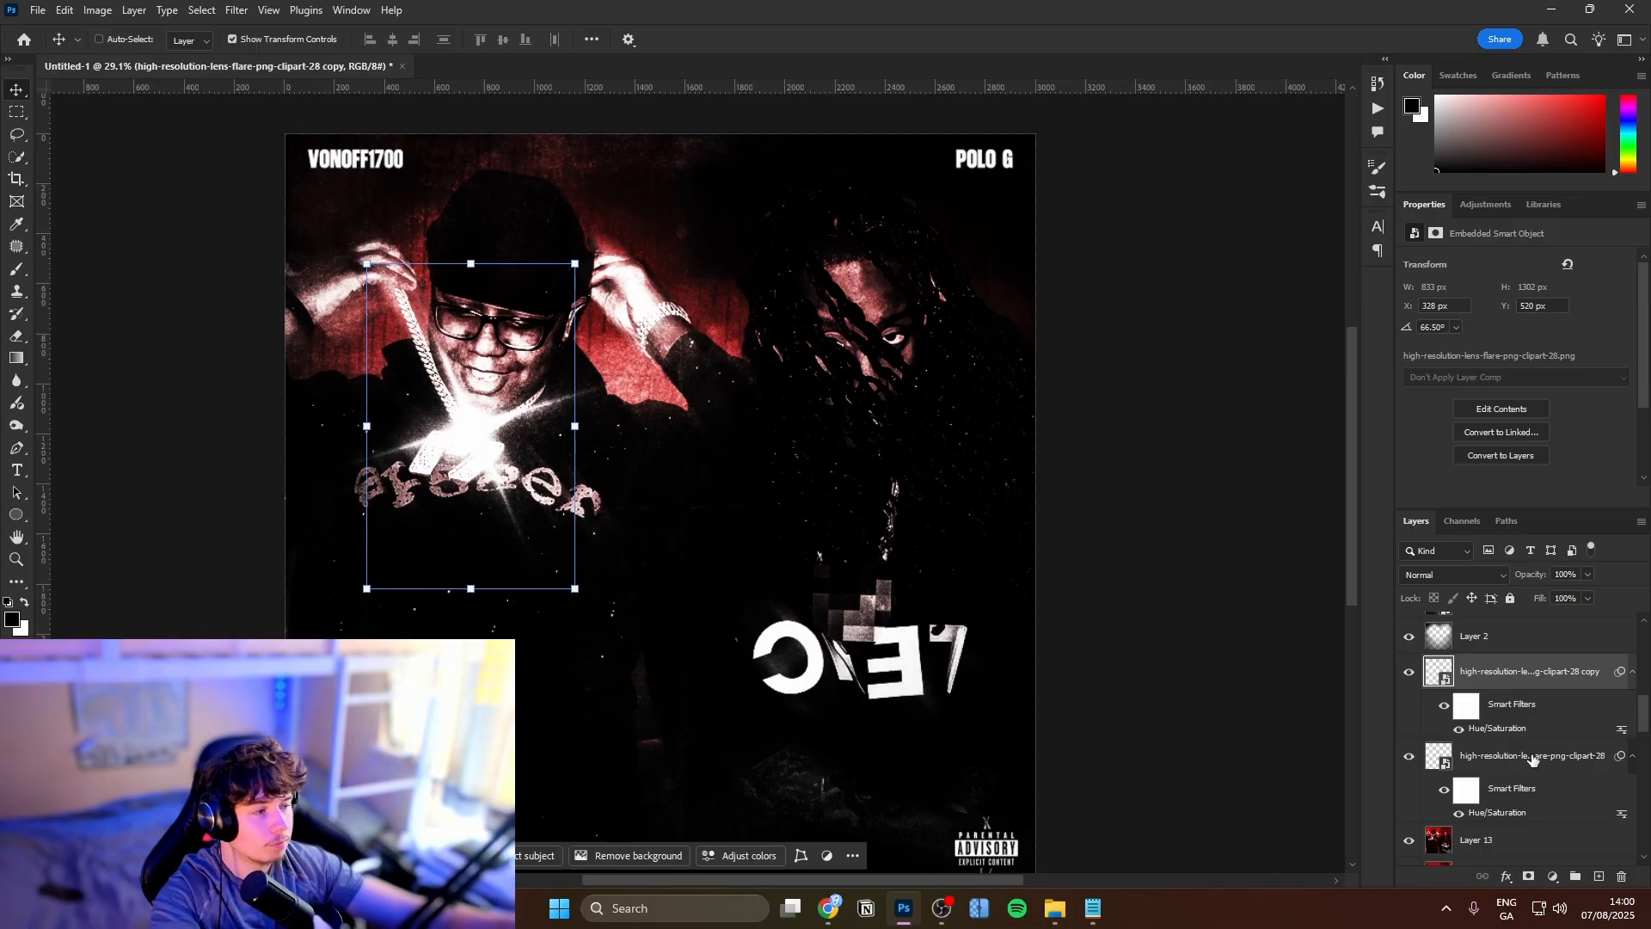
Select both lens flare layers, shrink them together and position the sparkle on the chain just right of the pendant
left_click(1533, 755, "ctrl")
key("ctrl+t")
left_click(845, 346)
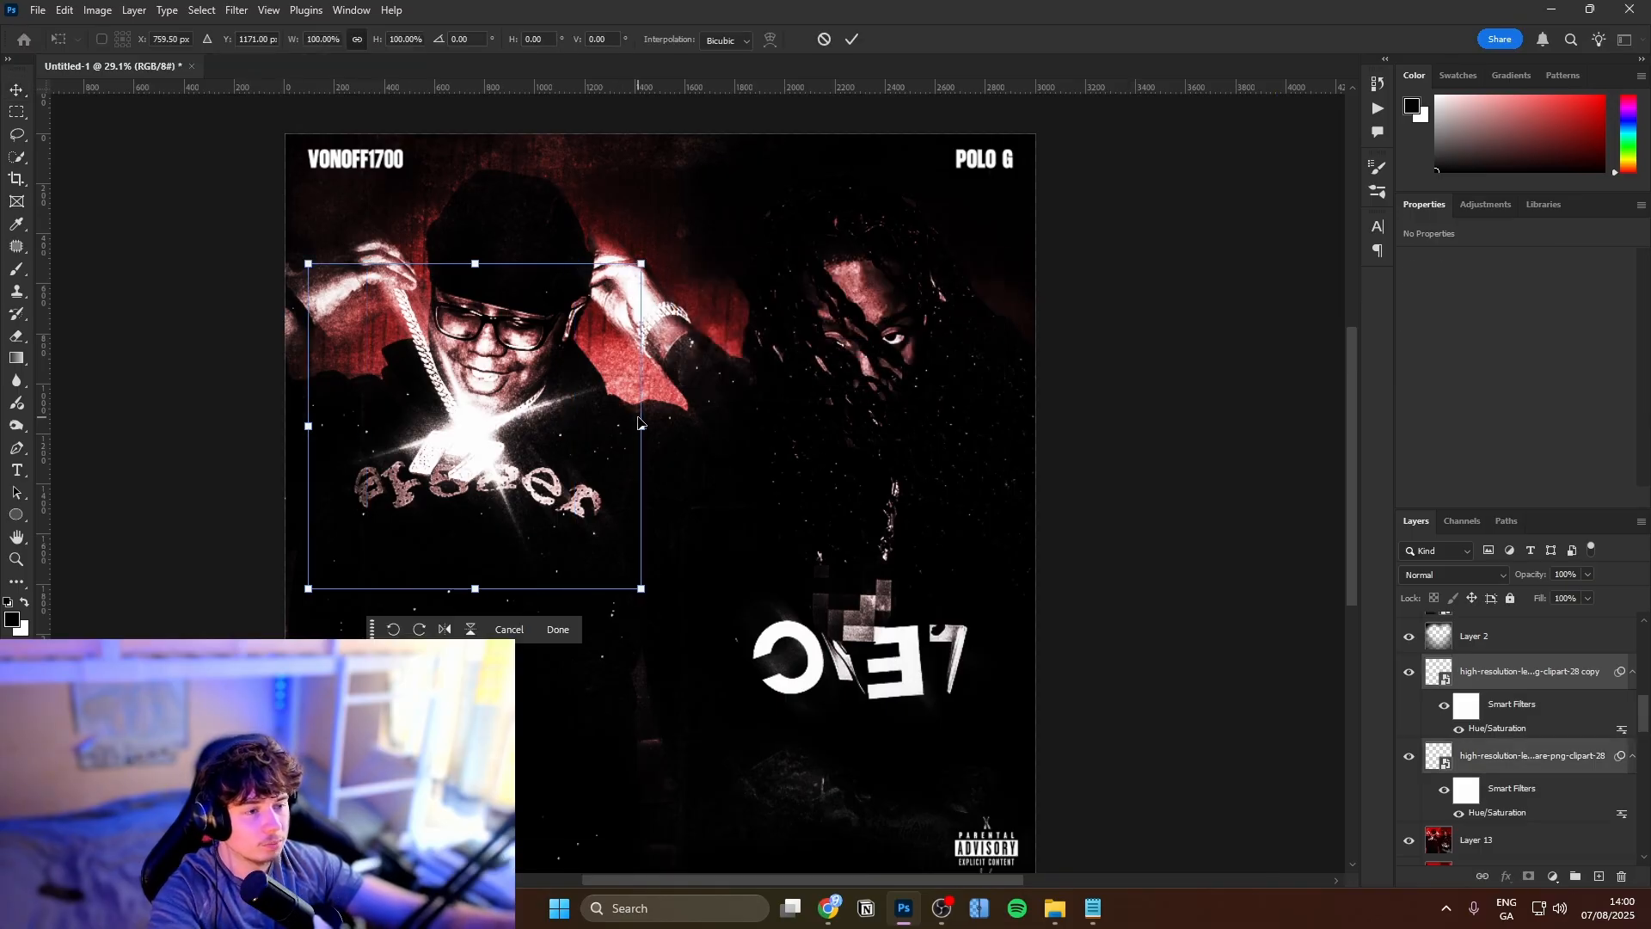
left_click_drag(638, 421, 1008, 243)
left_click_drag(868, 283, 542, 355)
left_click_drag(772, 346, 731, 346)
left_click_drag(997, 411, 951, 524)
key("Return")
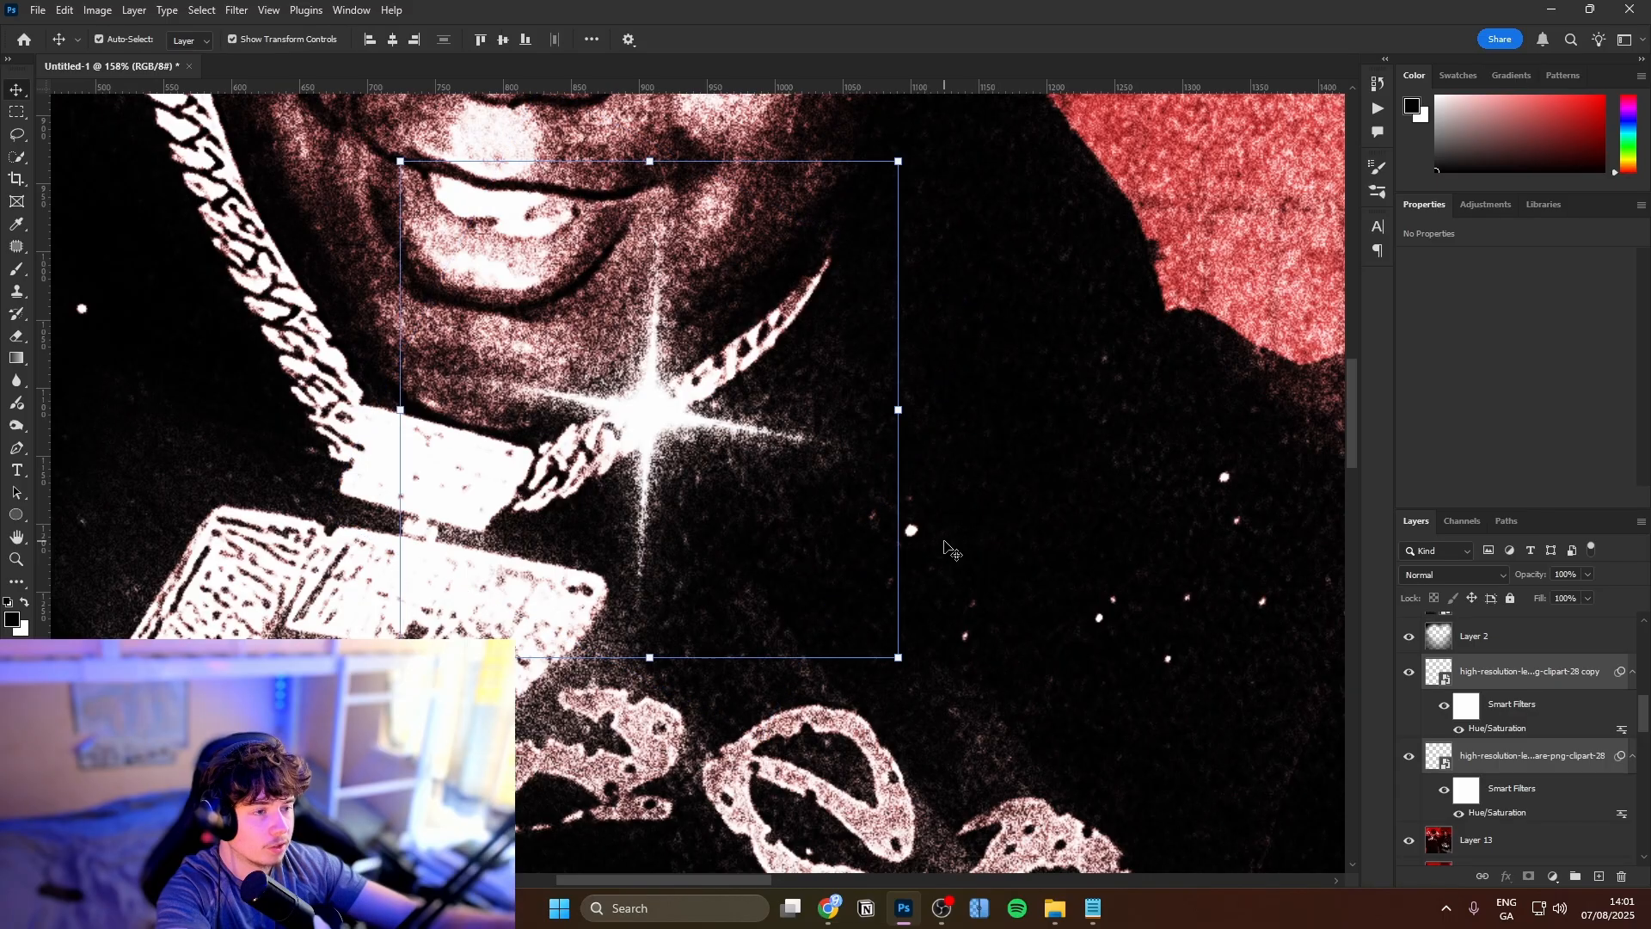
Duplicate the chain sparkle, rotate the copy about 48° counterclockwise, shrink it and place it on the pendant's upper left corner
key("ctrl+j")
key("ctrl+j")
key("ctrl+t")
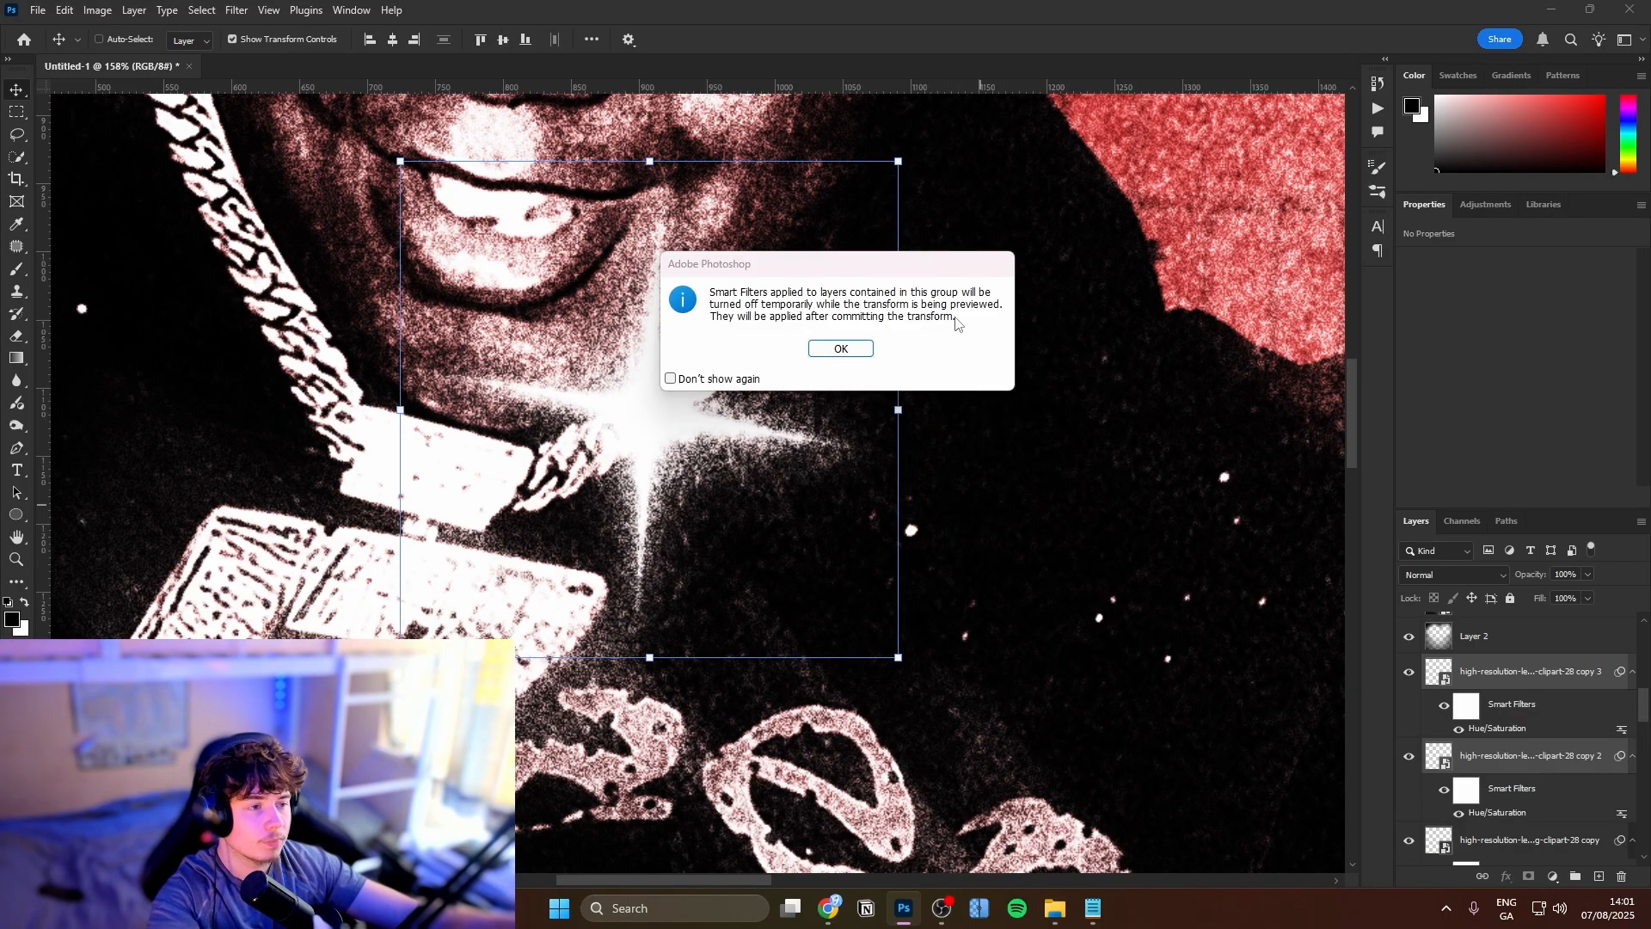
left_click(858, 355)
left_click_drag(927, 305, 767, 125)
left_click(814, 222, "alt")
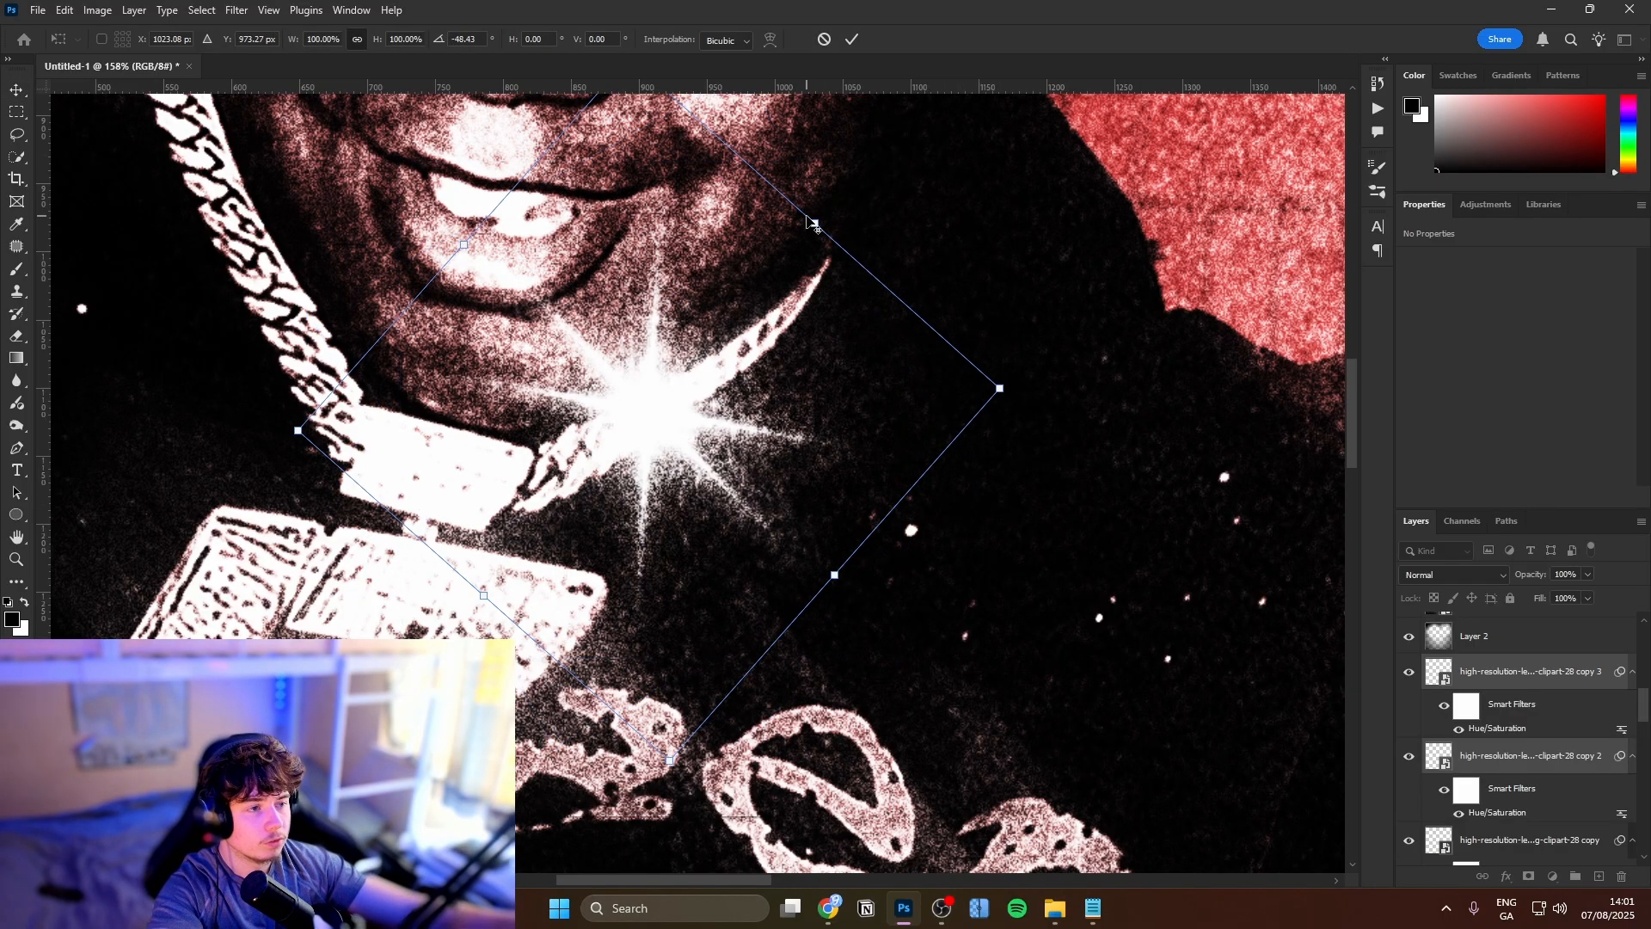
left_click_drag(797, 262, 347, 440)
left_click_drag(394, 336, 241, 392)
key("Return")
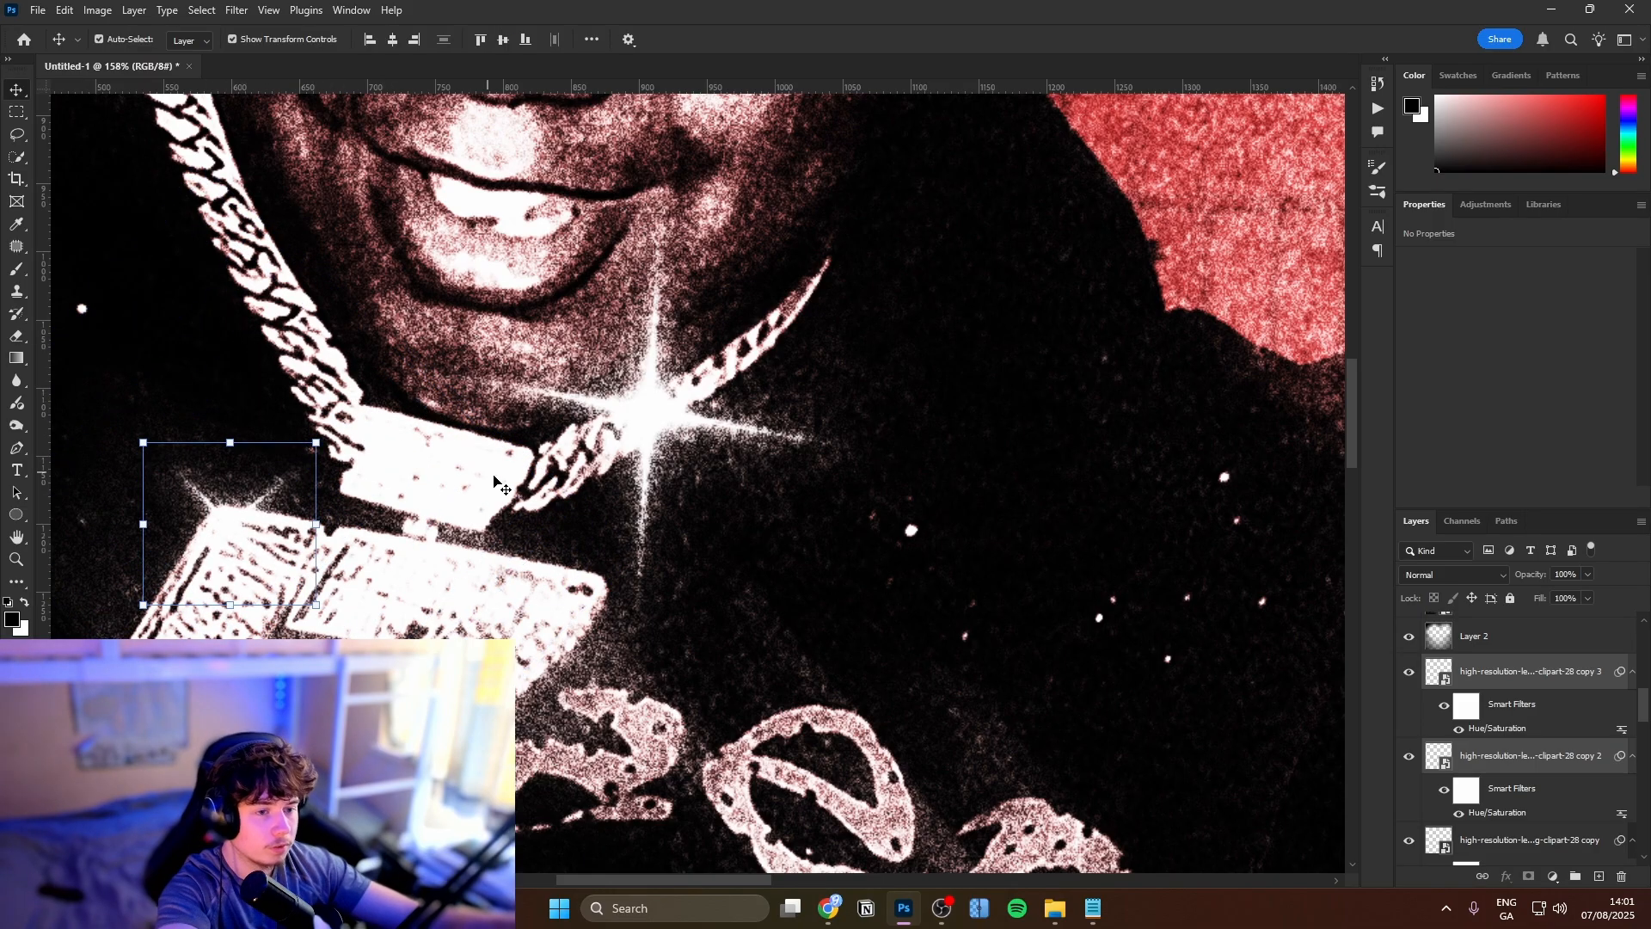
Duplicate the small pendant sparkle, enlarge the copy to about 164% and place it on the bottom tip of the 7
key("ctrl+j")
key("ctrl+t")
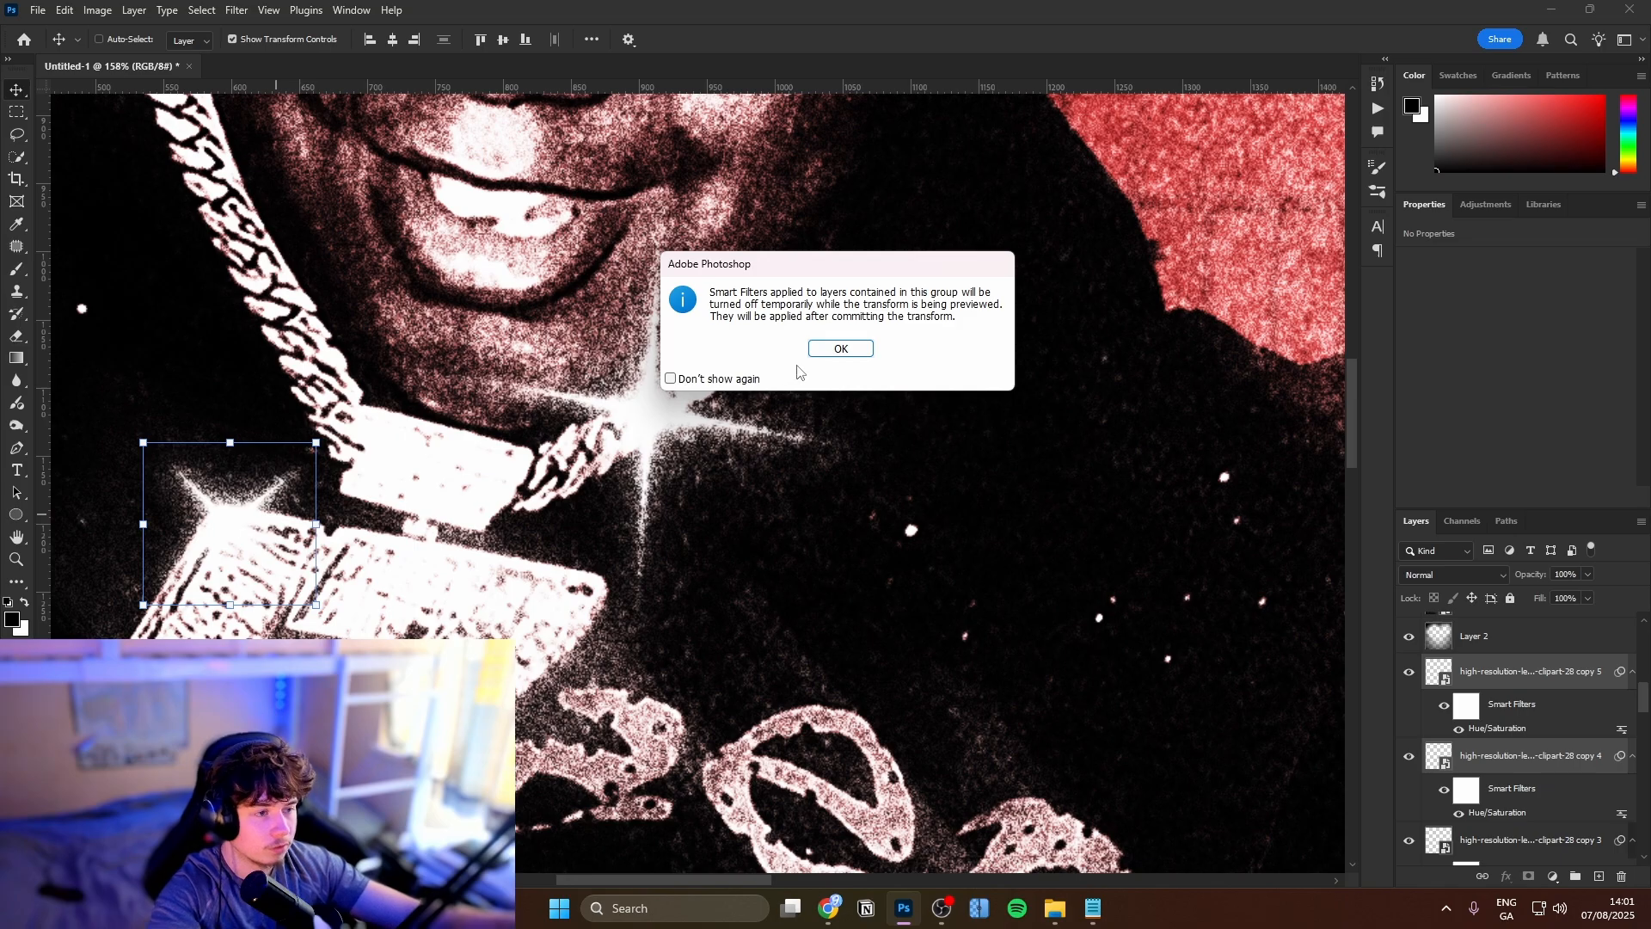
left_click(834, 350)
left_click_drag(260, 524, 435, 762)
left_click_drag(542, 774, 628, 503)
left_click_drag(578, 572, 722, 645)
left_click_drag(595, 593, 550, 553)
key("Return")
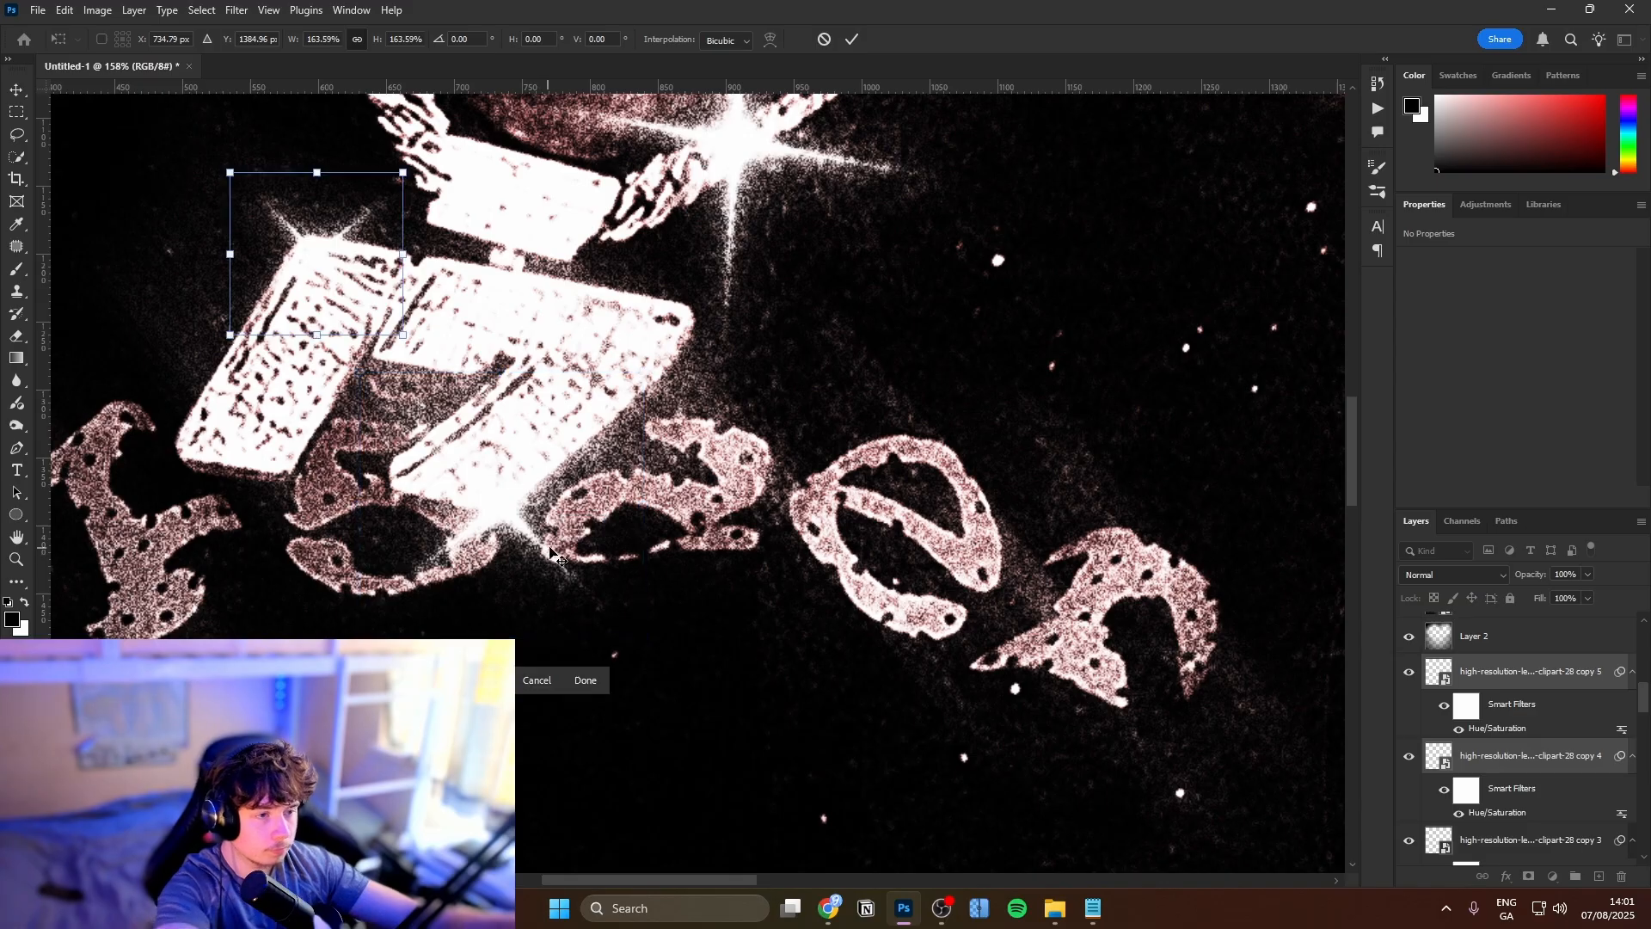
Select all the lens flare layers together and lower their fill
left_click_drag(937, 474, 791, 468)
left_click_drag(791, 468, 480, 488)
left_click_drag(682, 454, 774, 453)
scroll(1517, 798, "down", 3)
scroll(1508, 770, "up", 3)
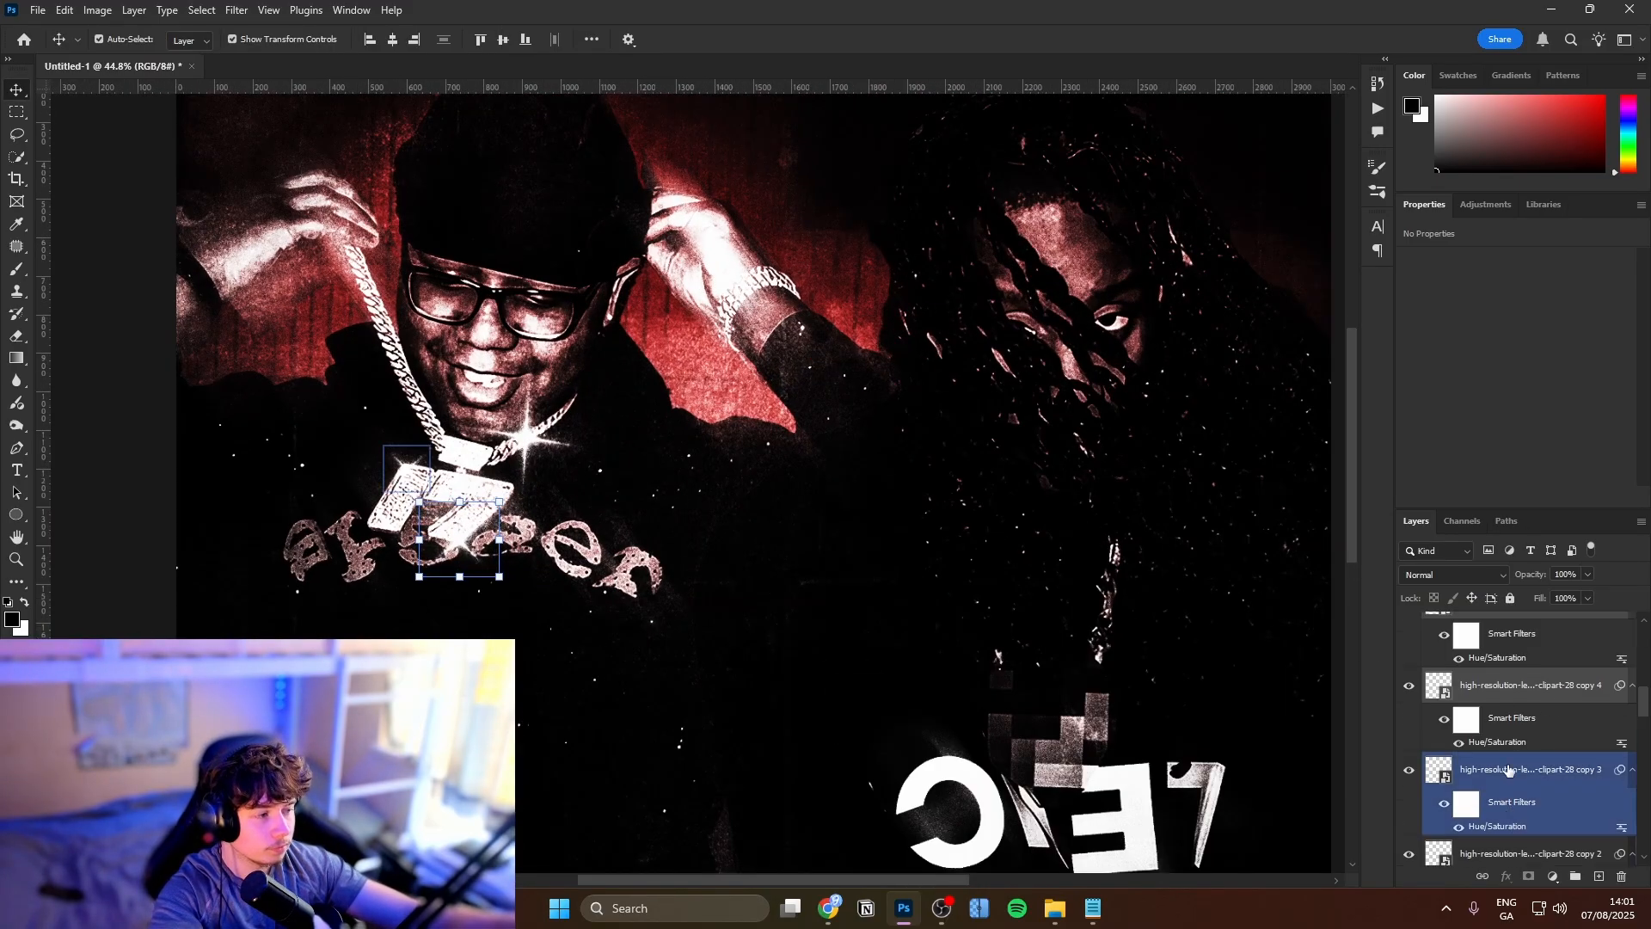
left_click(1501, 671)
scroll(1513, 779, "down", 5)
scroll(1501, 778, "down", 4)
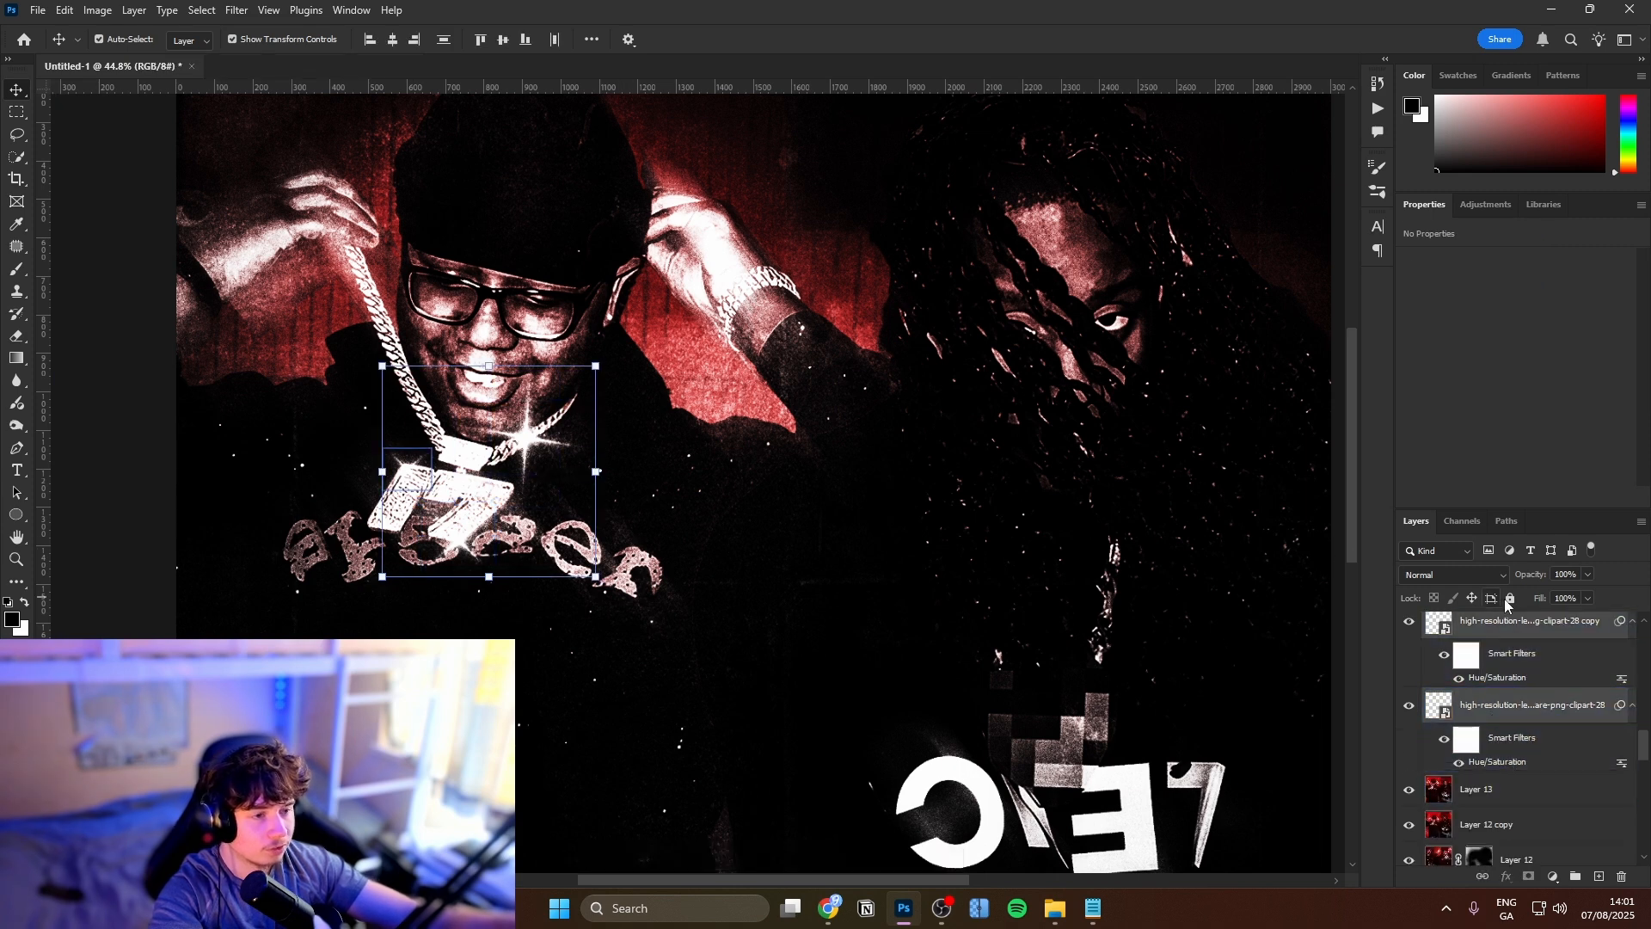
left_click_drag(1539, 598, 1491, 589)
Stamp all visible layers into a new layer above POLO G and convert it to a smart object
left_click(795, 349)
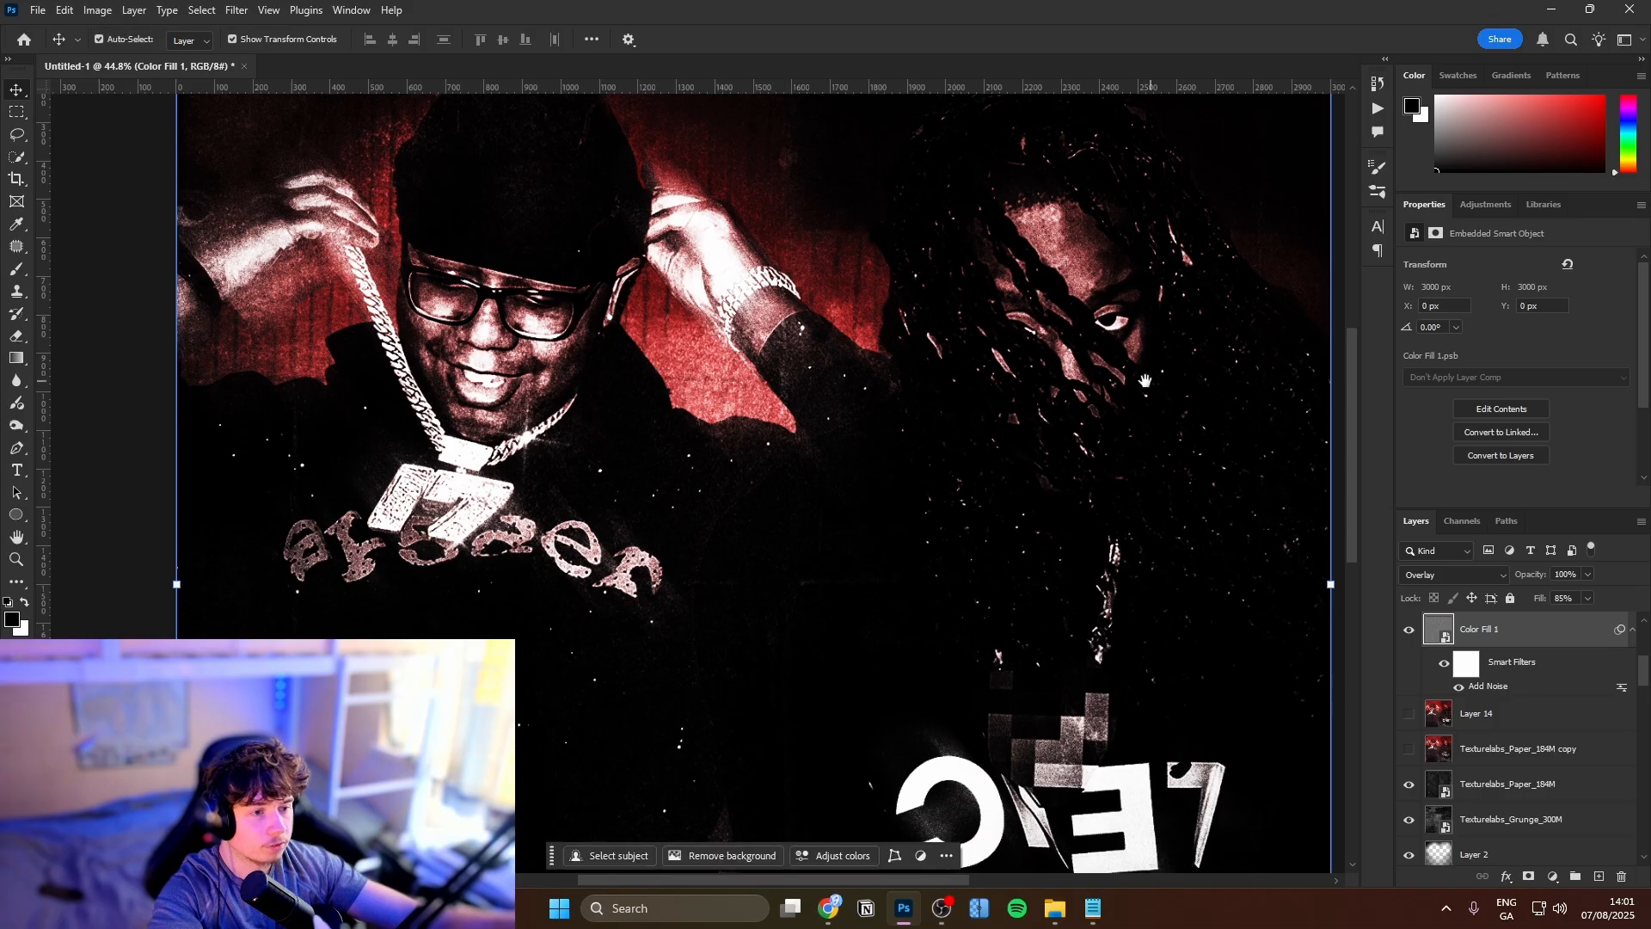
scroll(1146, 381, "down", 5)
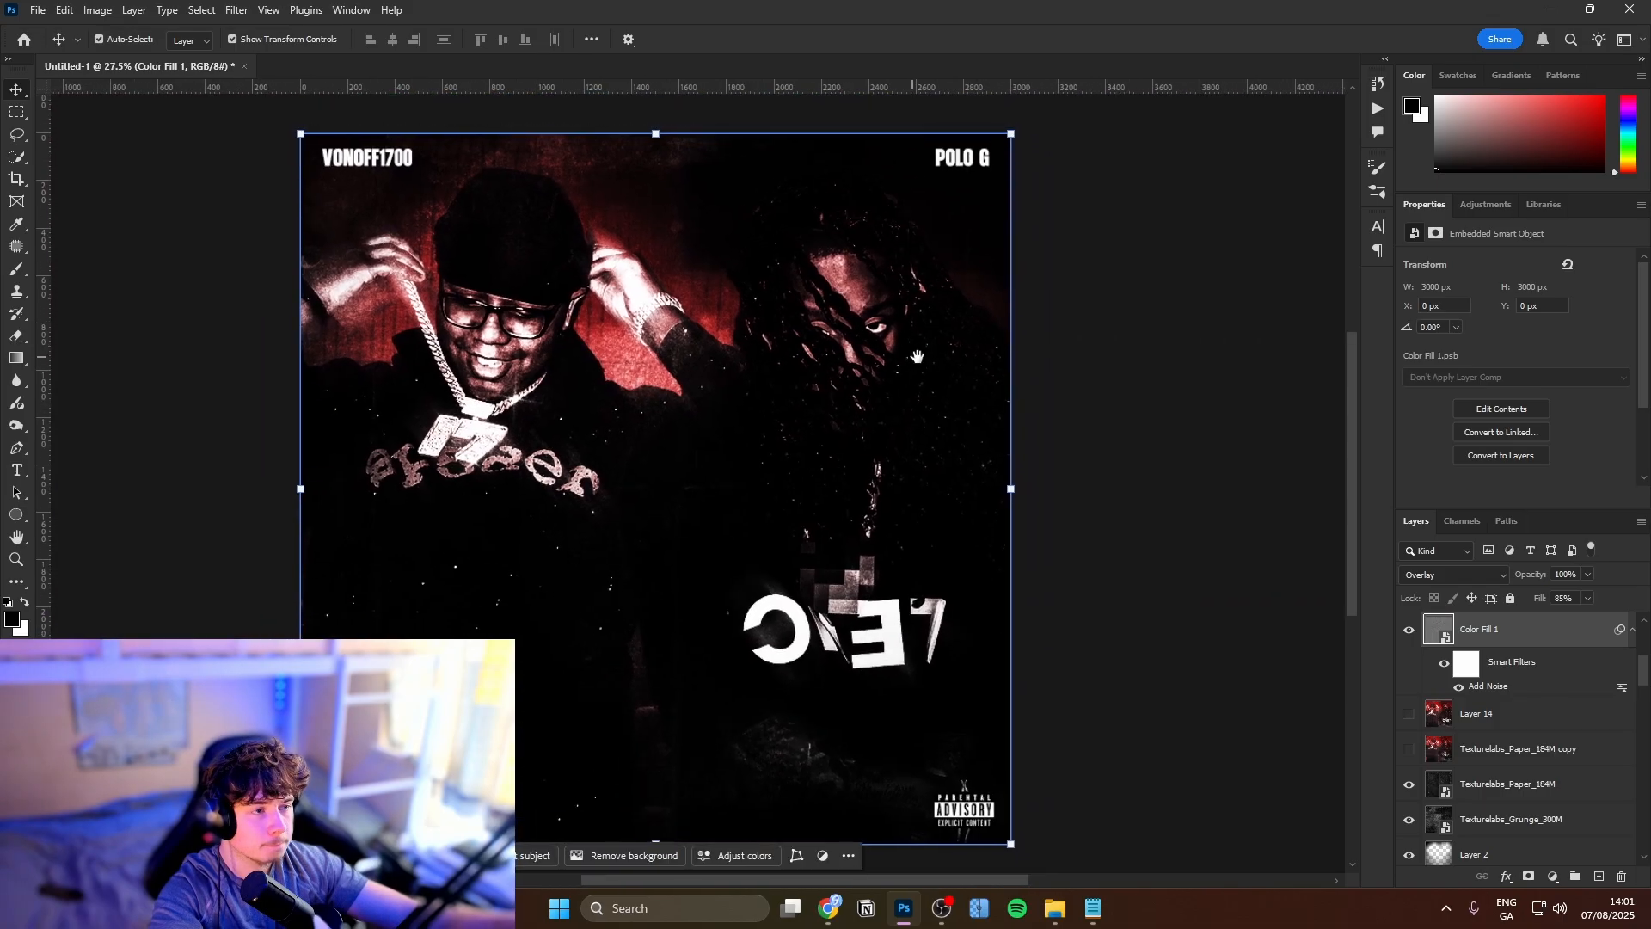
scroll(1514, 740, "up", 5)
double_click(1439, 628)
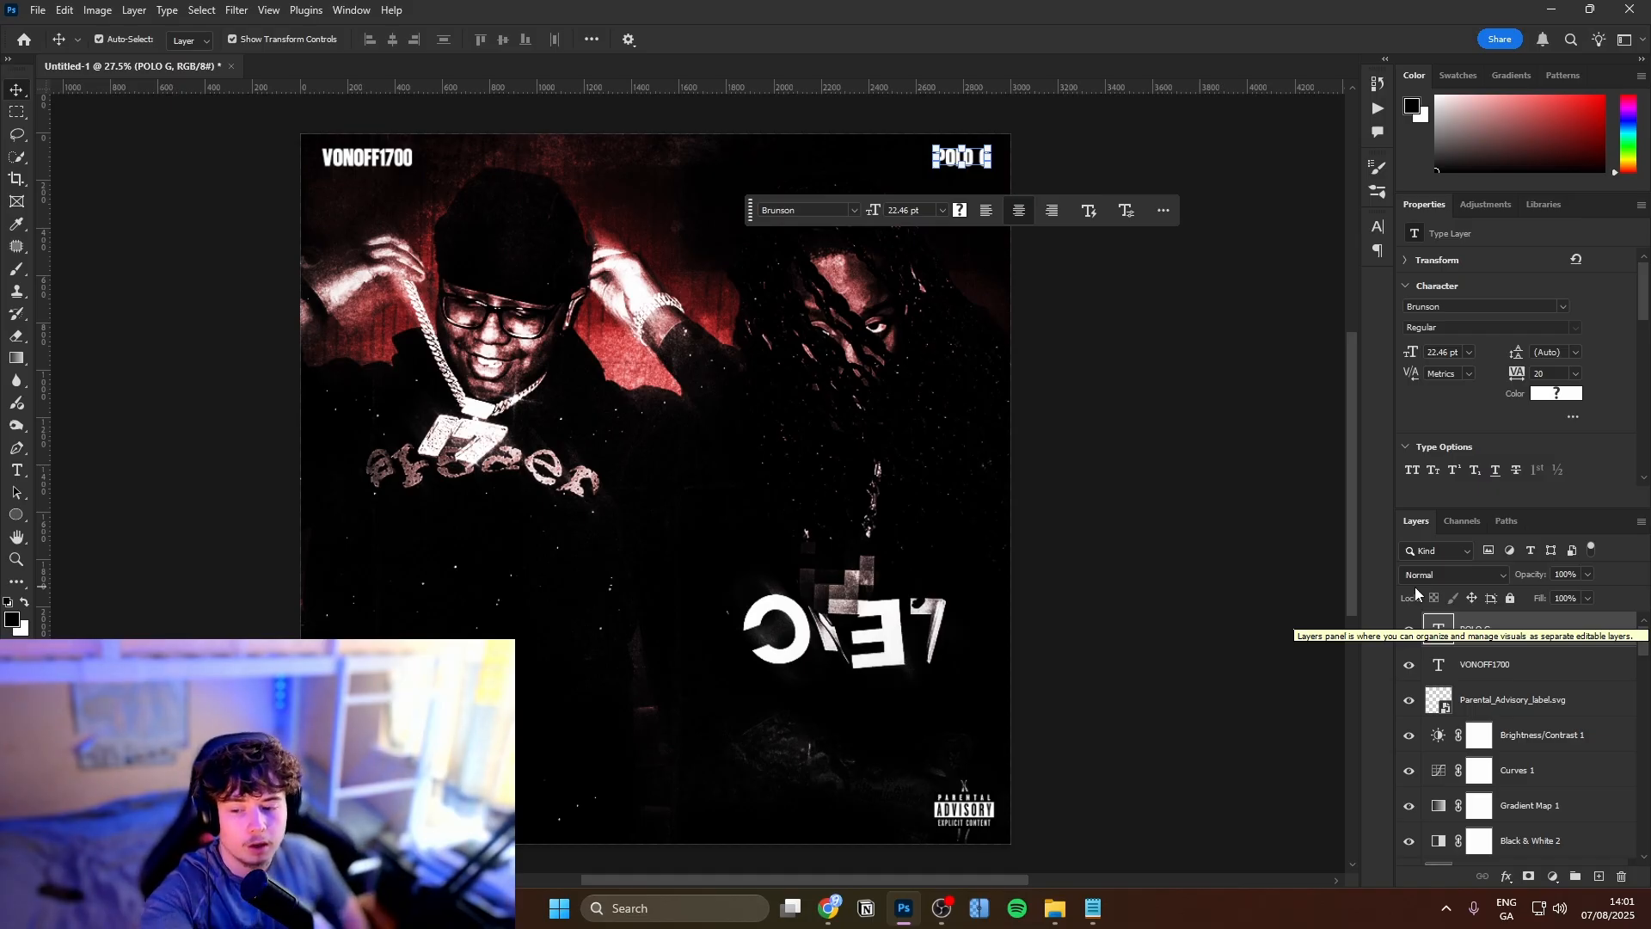
key("ctrl")
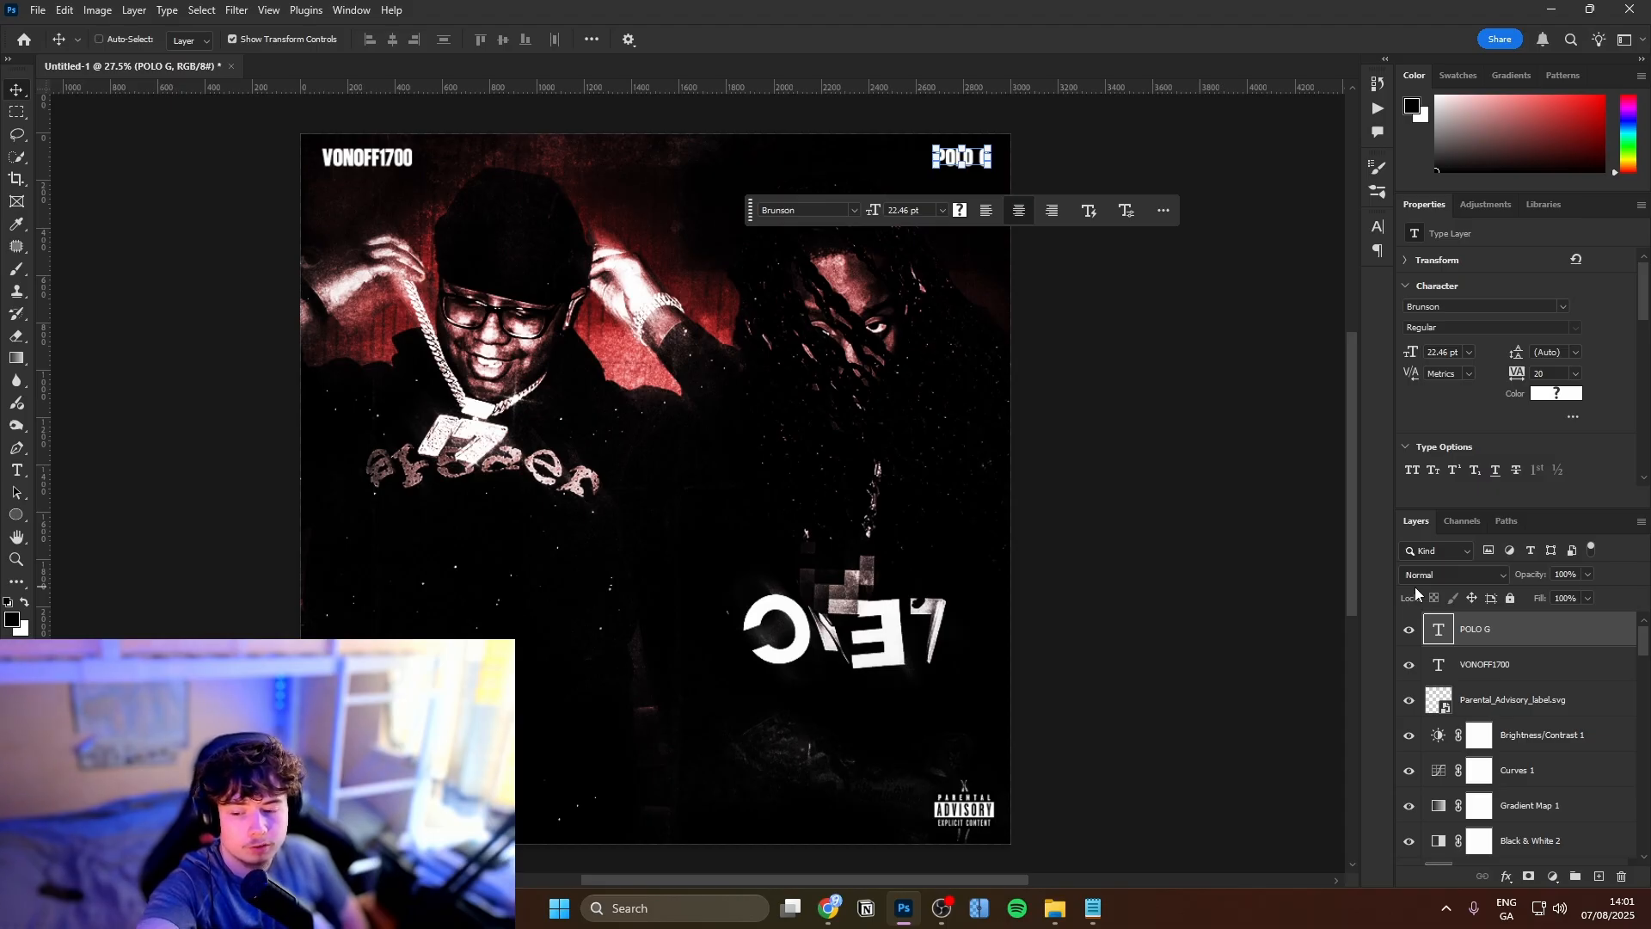
key("ctrl+alt+shift+e")
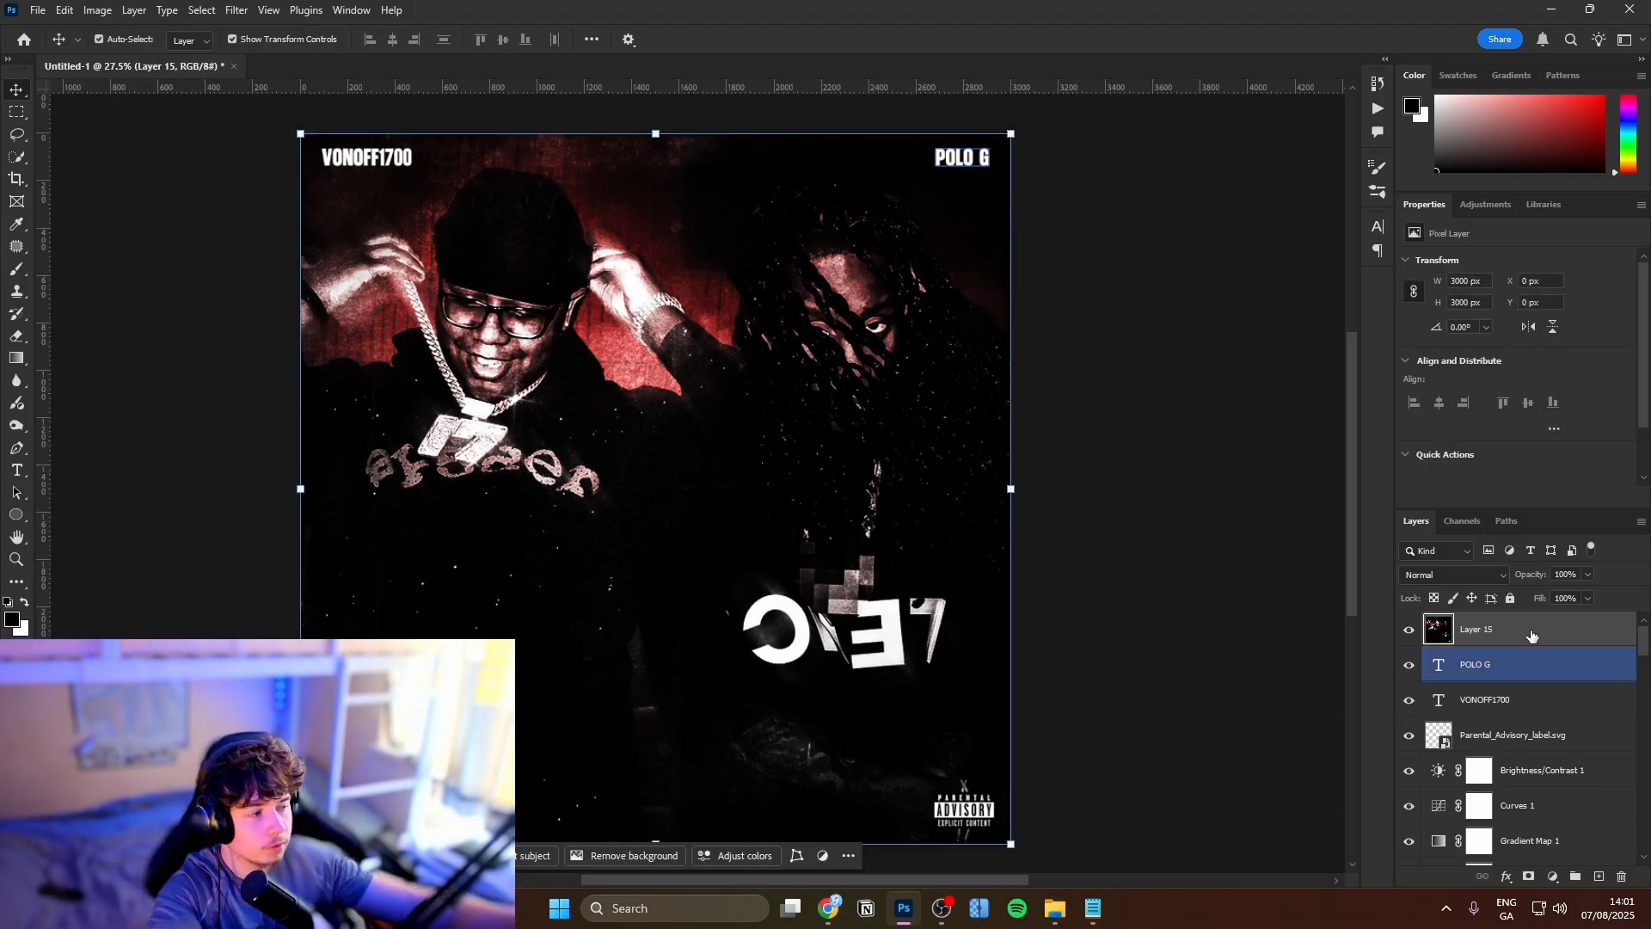
right_click(1533, 625)
left_click(1531, 503)
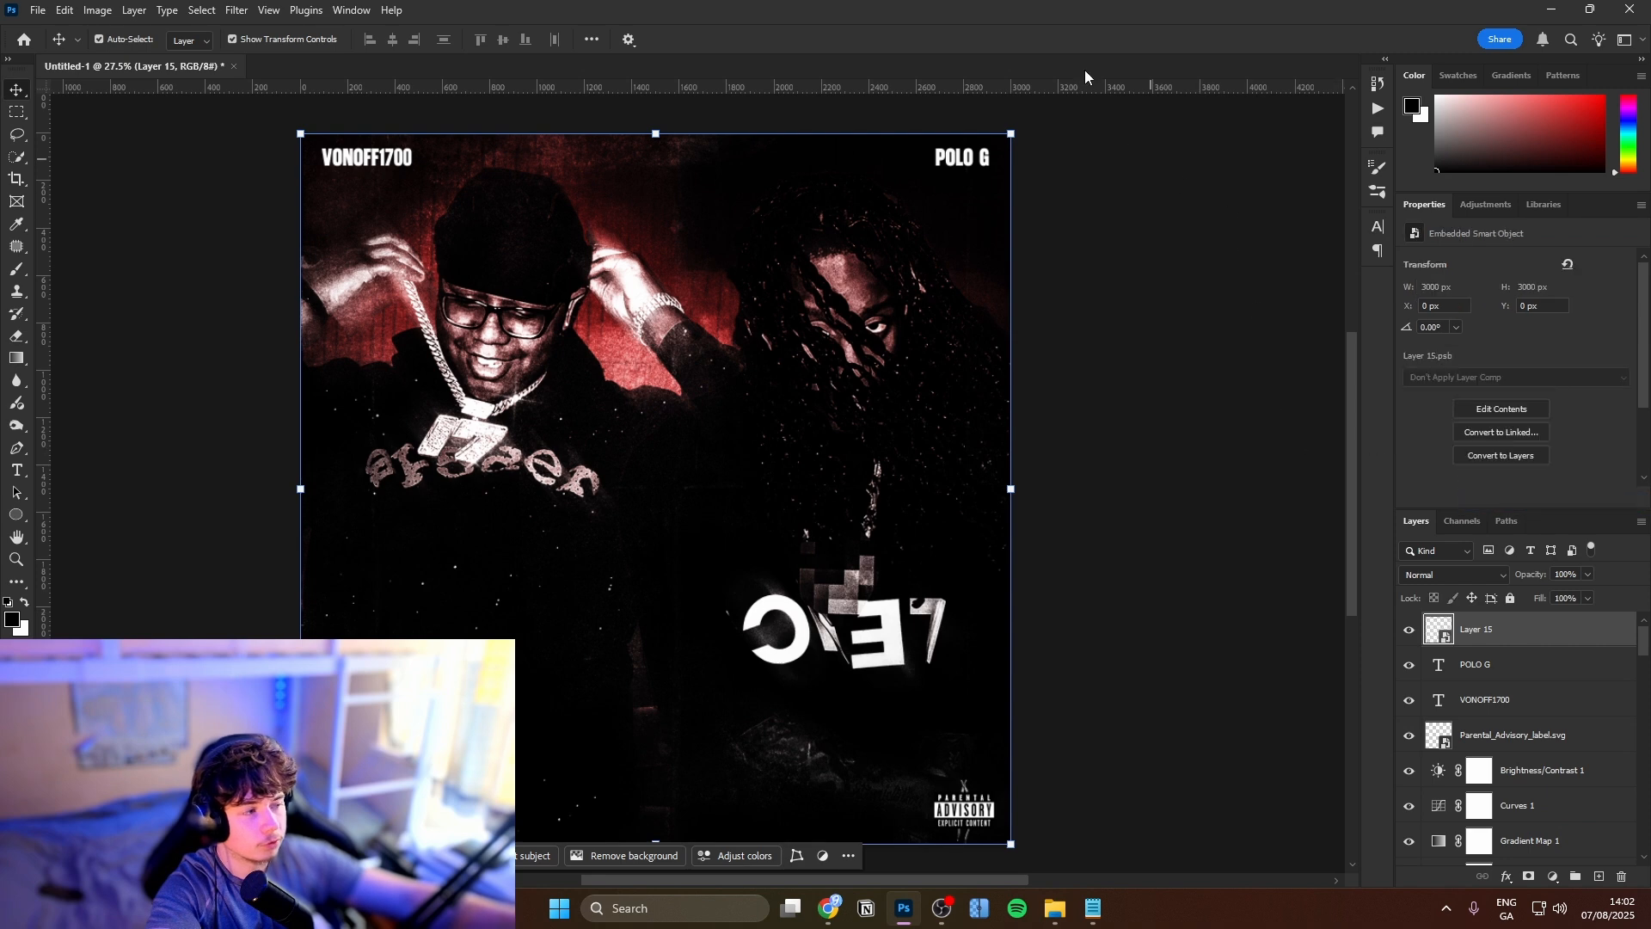
Open the Camera Raw Filter on the stamped layer and set texture to +25, clarity to +5 and dehaze to +24
left_click(237, 11)
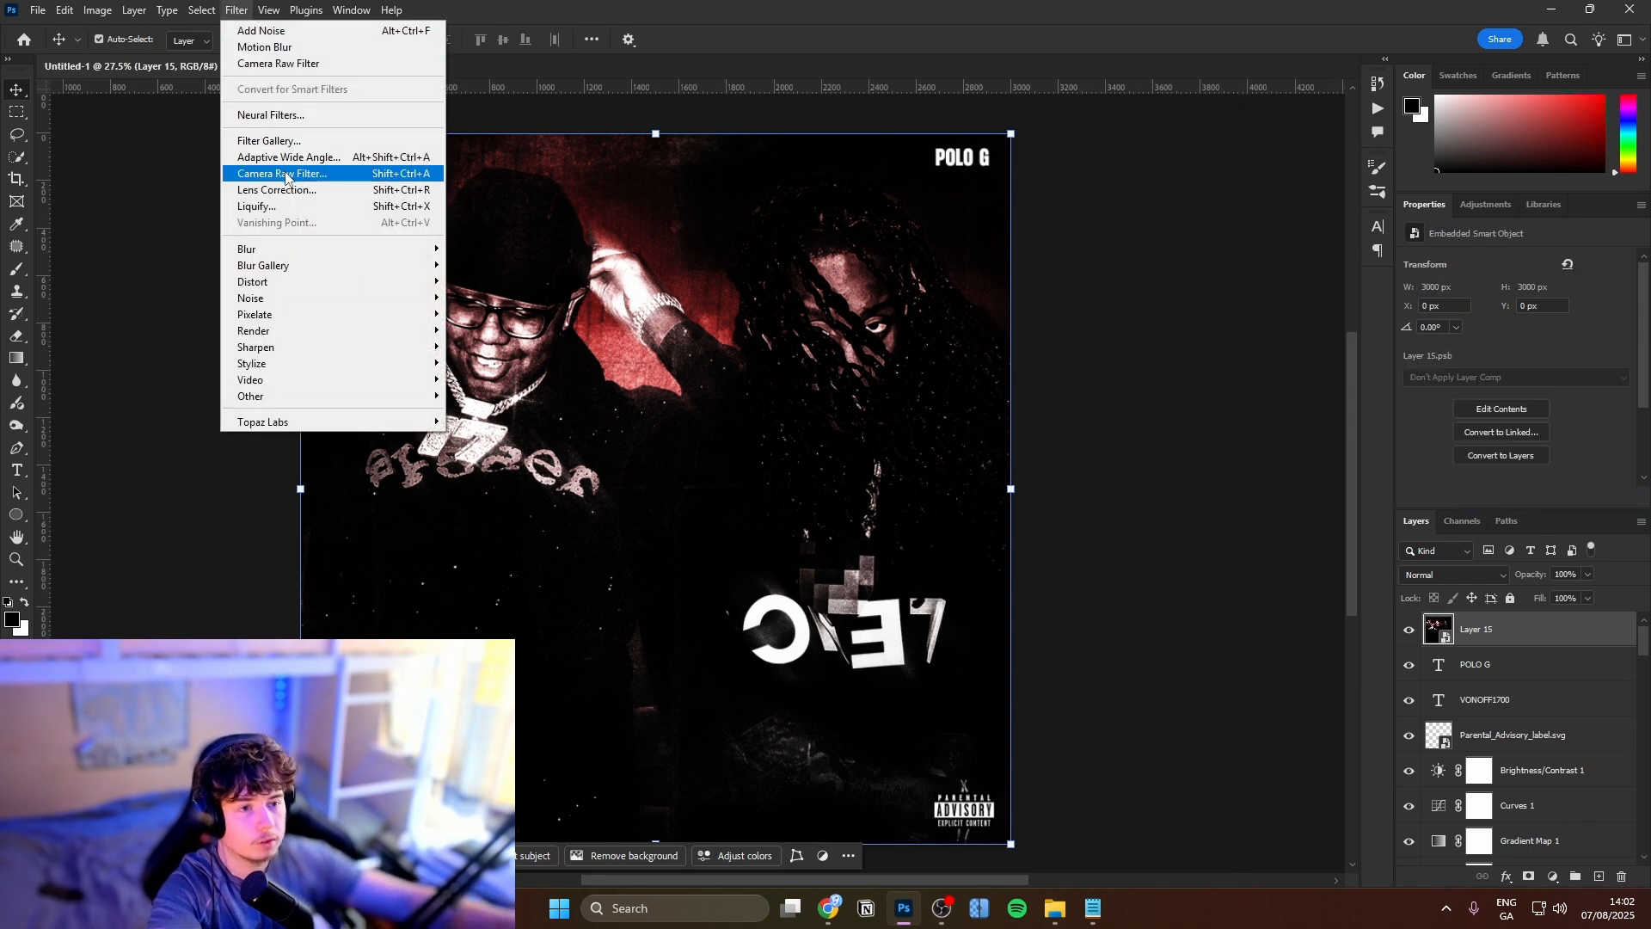
left_click(232, 172)
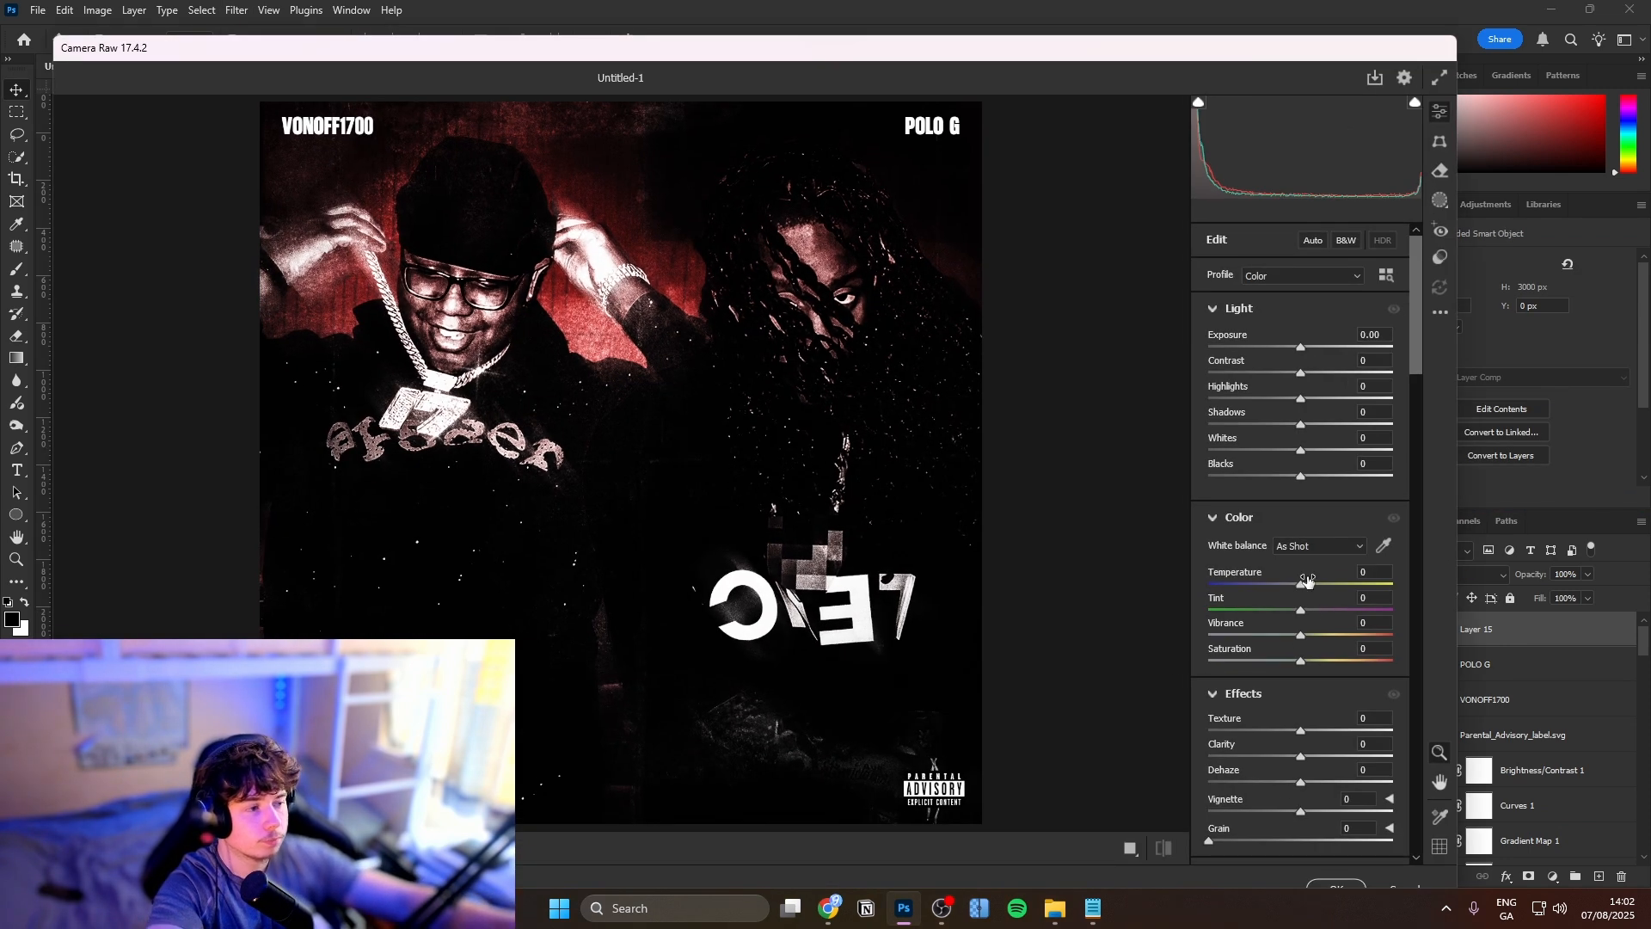
left_click_drag(1294, 725, 1303, 756)
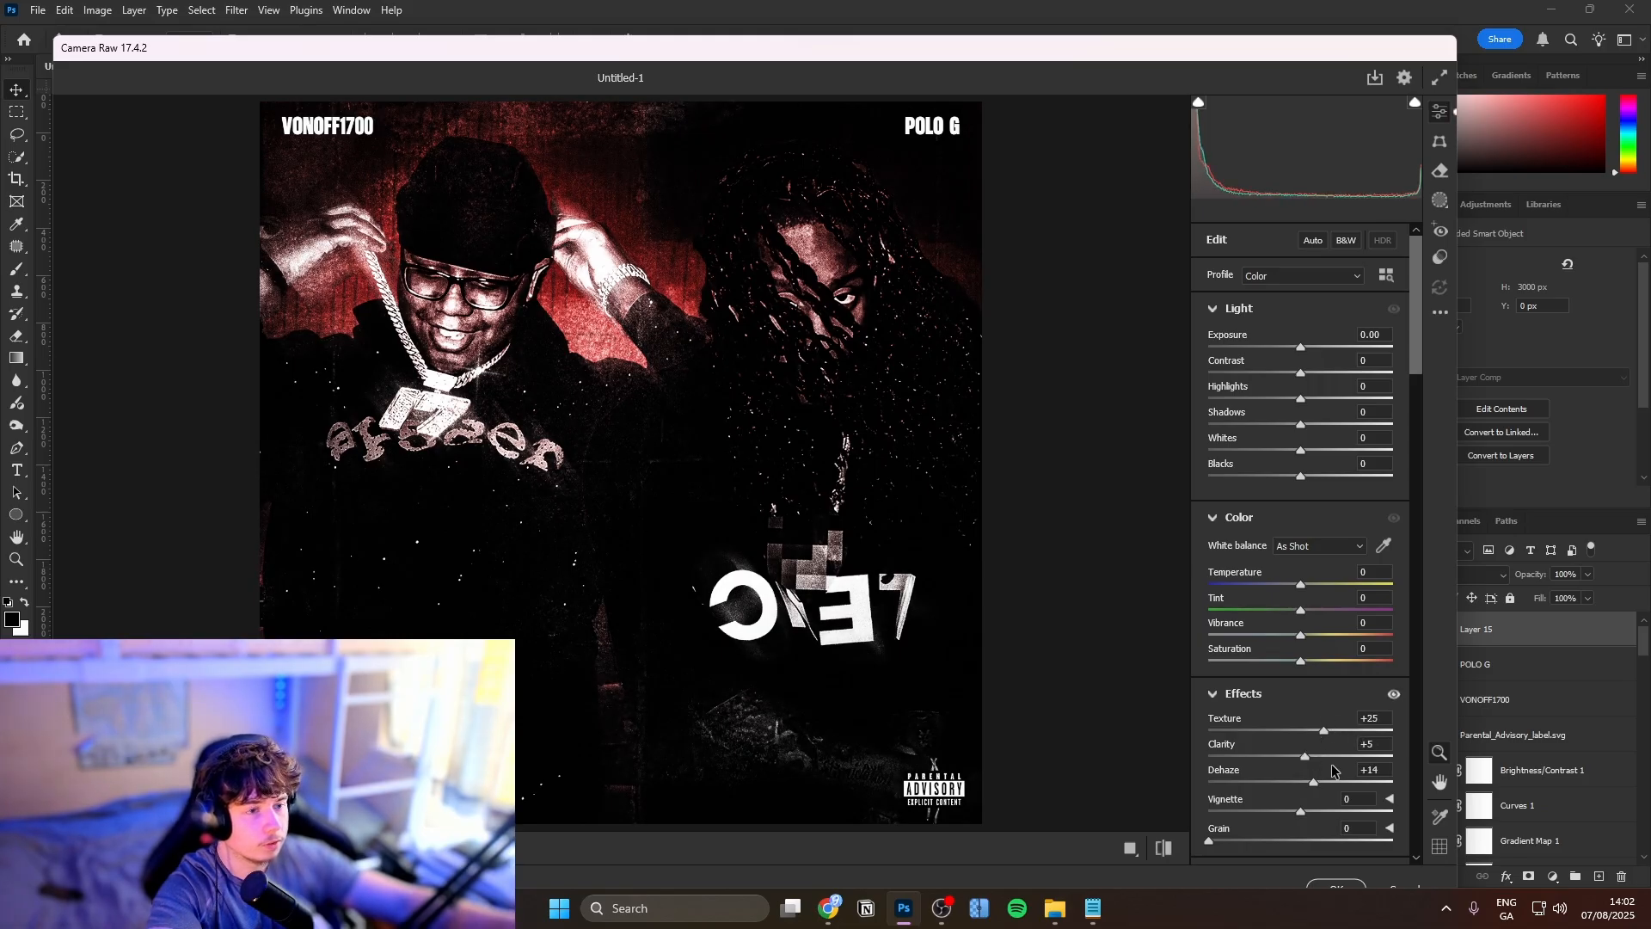
left_click_drag(1332, 771, 1335, 766)
Set vibrance to -2, exposure to -0.05, contrast to +11, highlights to +14, shadows to +2, whites to +36 and blacks to +7
mouse_move(1302, 634)
left_mouse_down()
mouse_move(1324, 641)
mouse_move(1298, 636)
left_mouse_up()
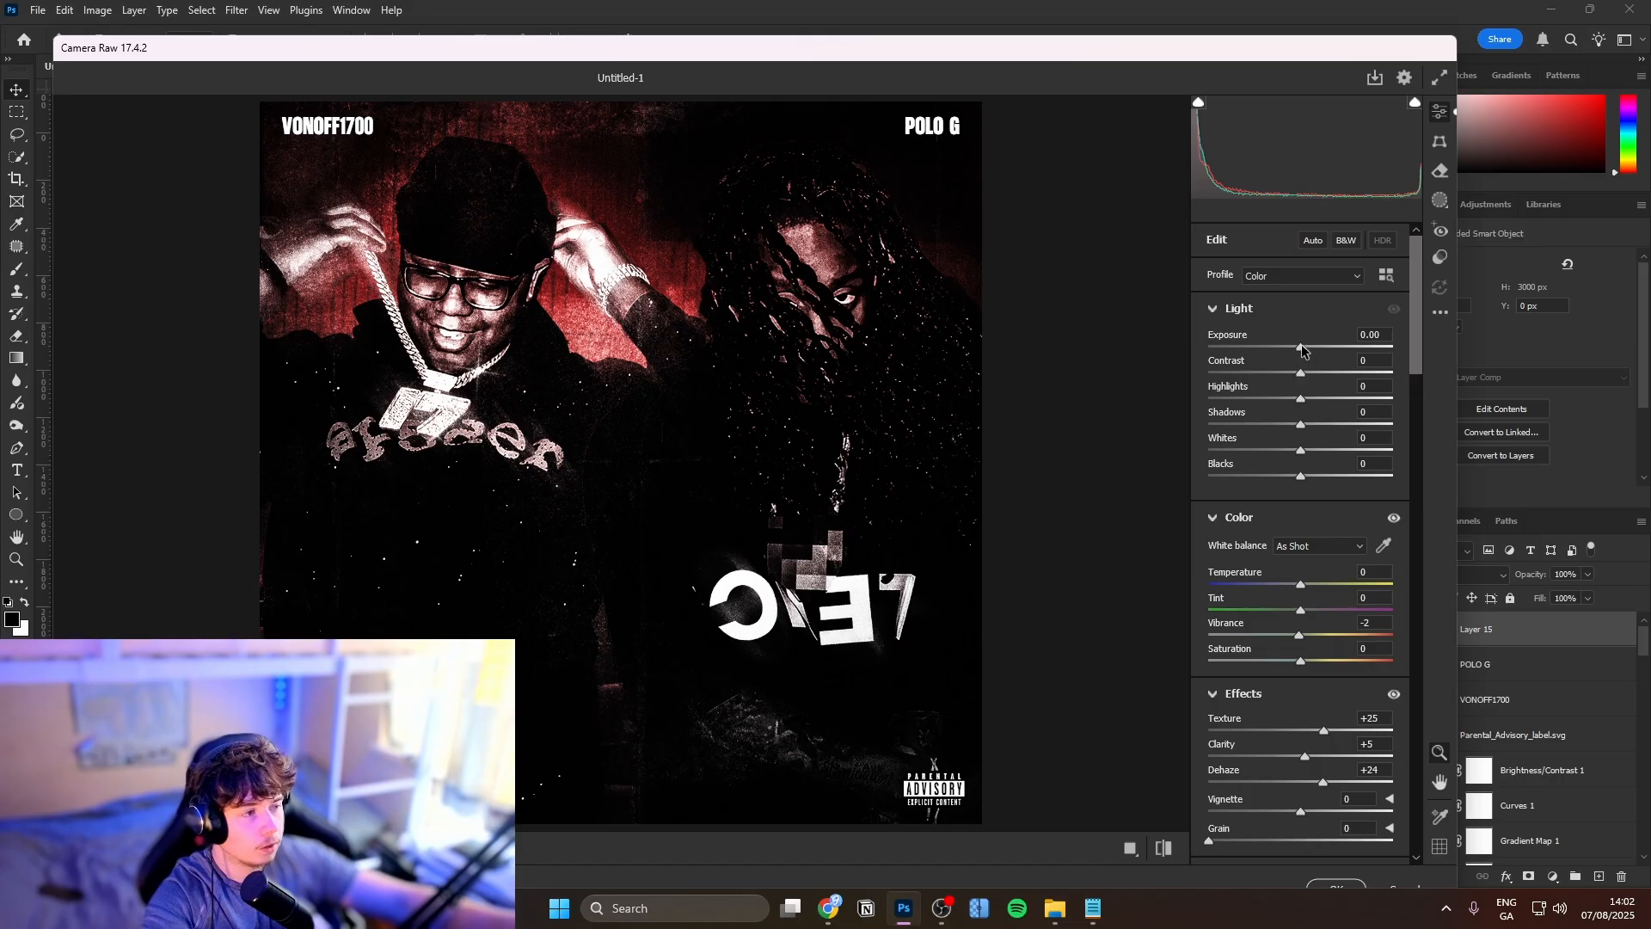
left_click_drag(1300, 347, 1303, 374)
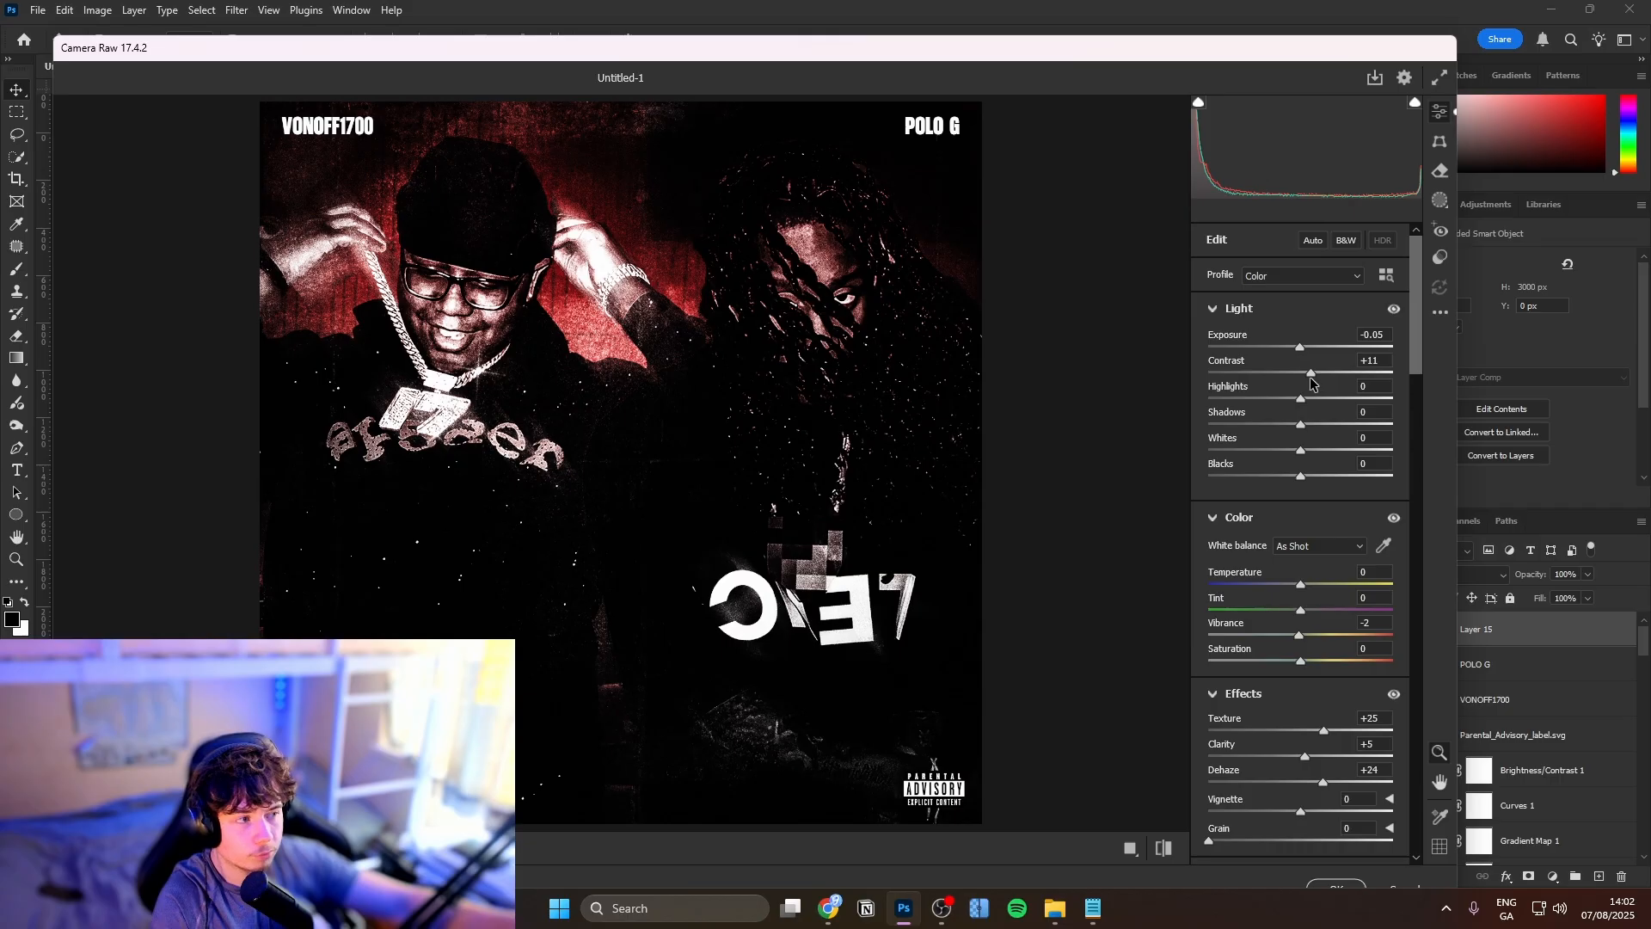
left_click_drag(1302, 373, 1307, 478)
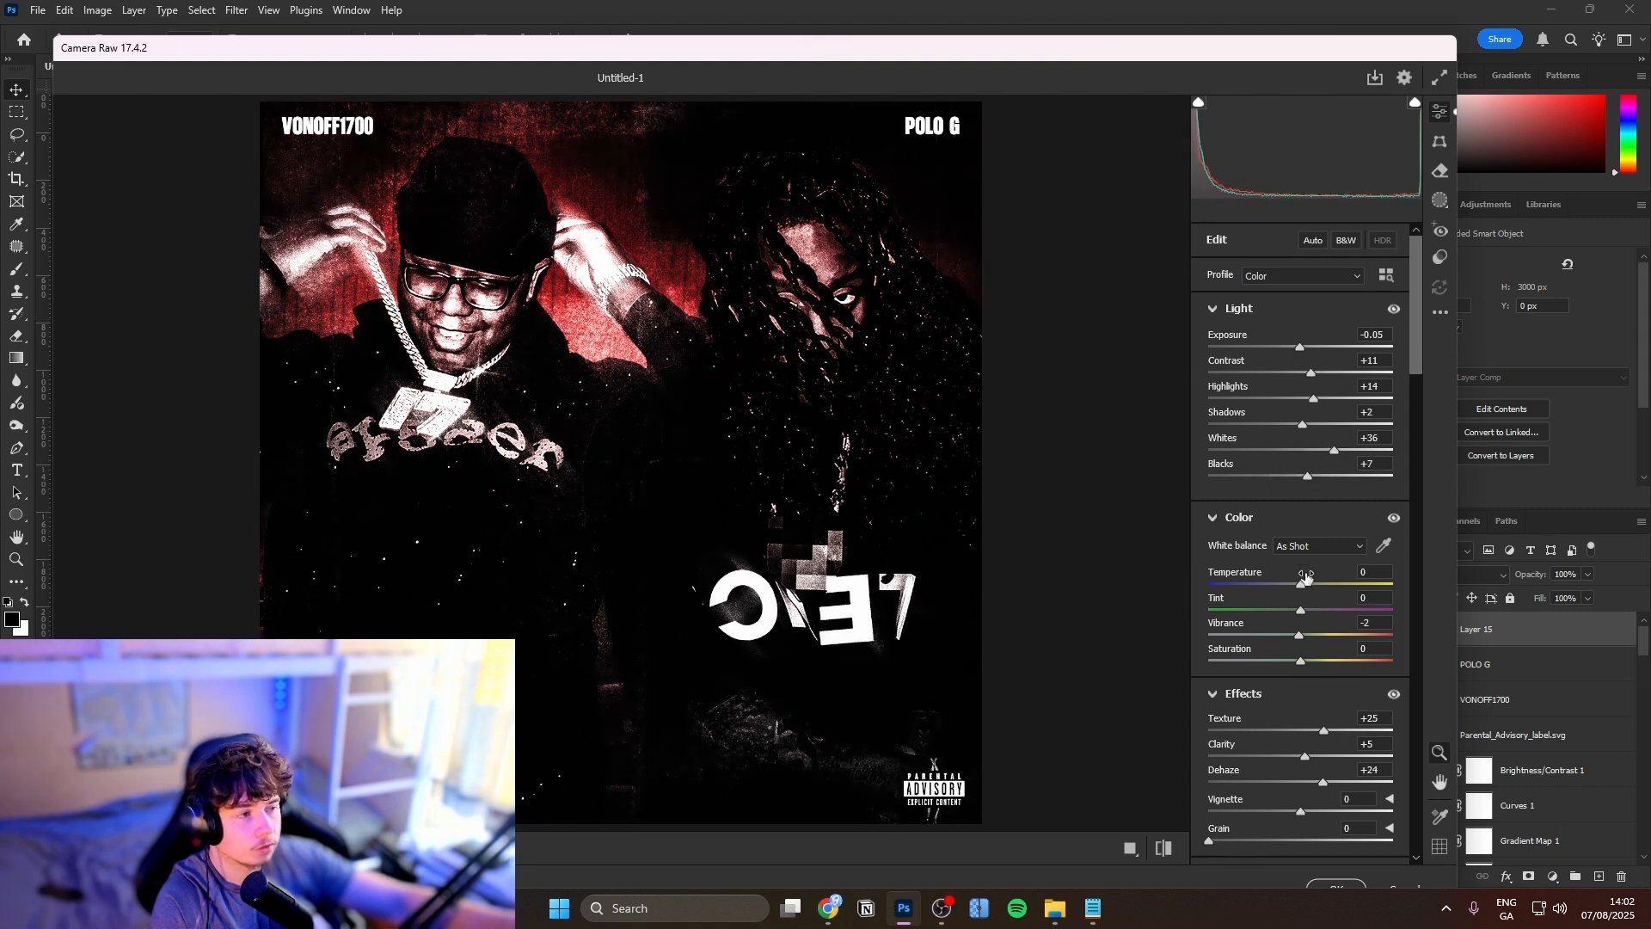
Shift the hue of the reds to +6 in the Color Mixer
scroll(1294, 636, "down", 3)
scroll(1303, 647, "down", 10)
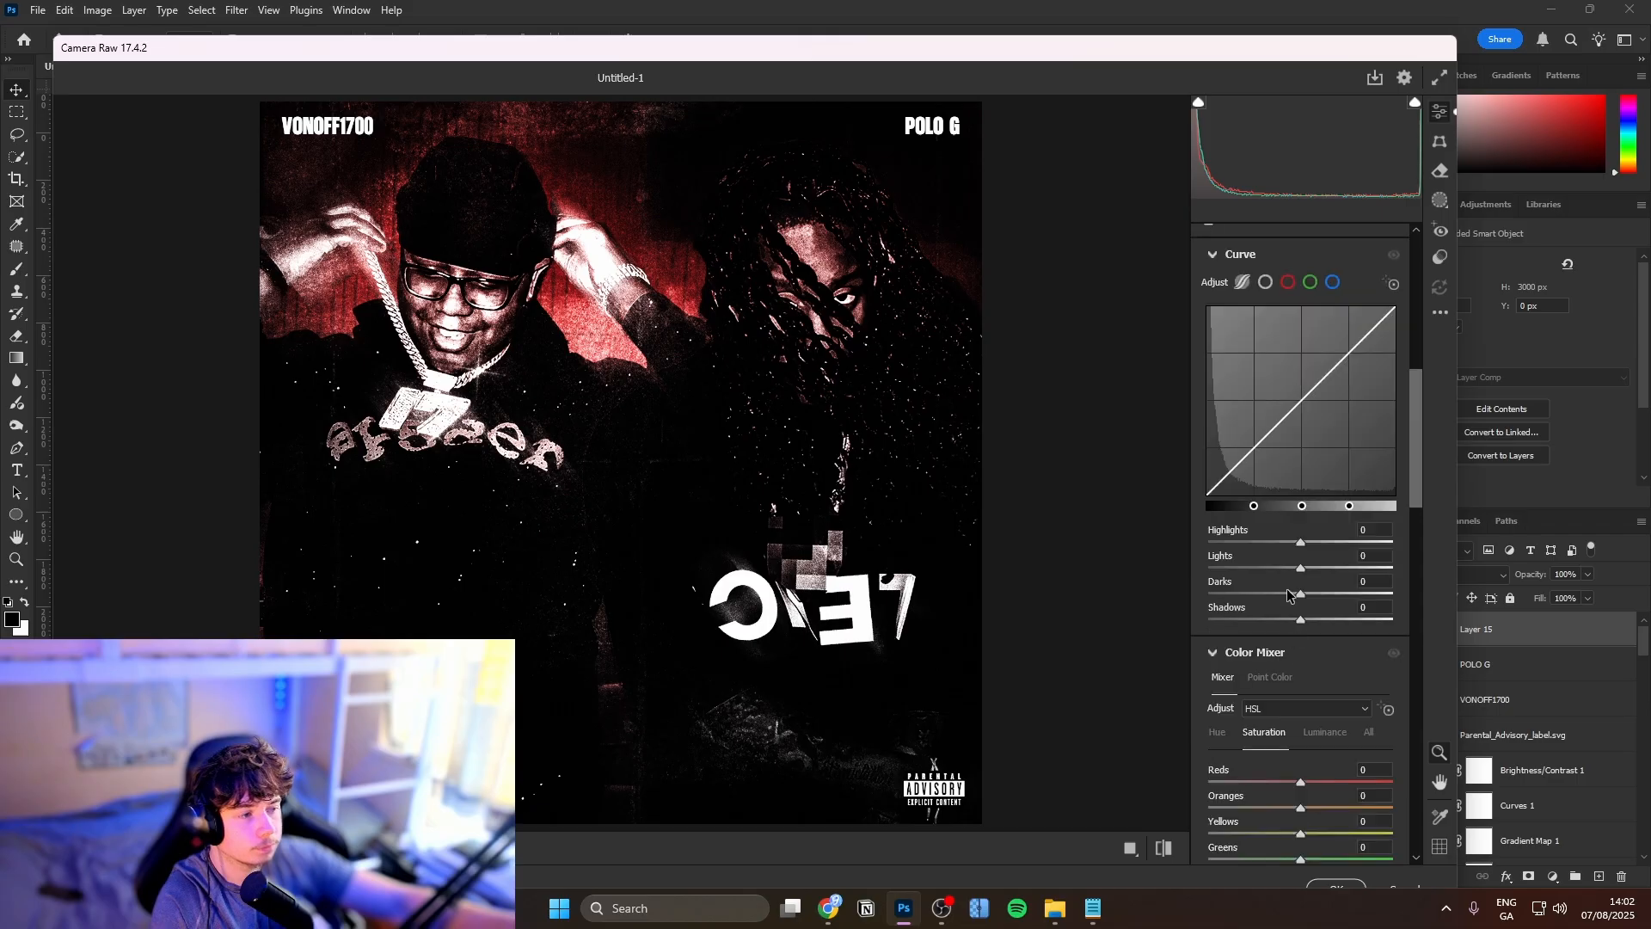
scroll(1291, 612, "down", 3)
left_click(1217, 423)
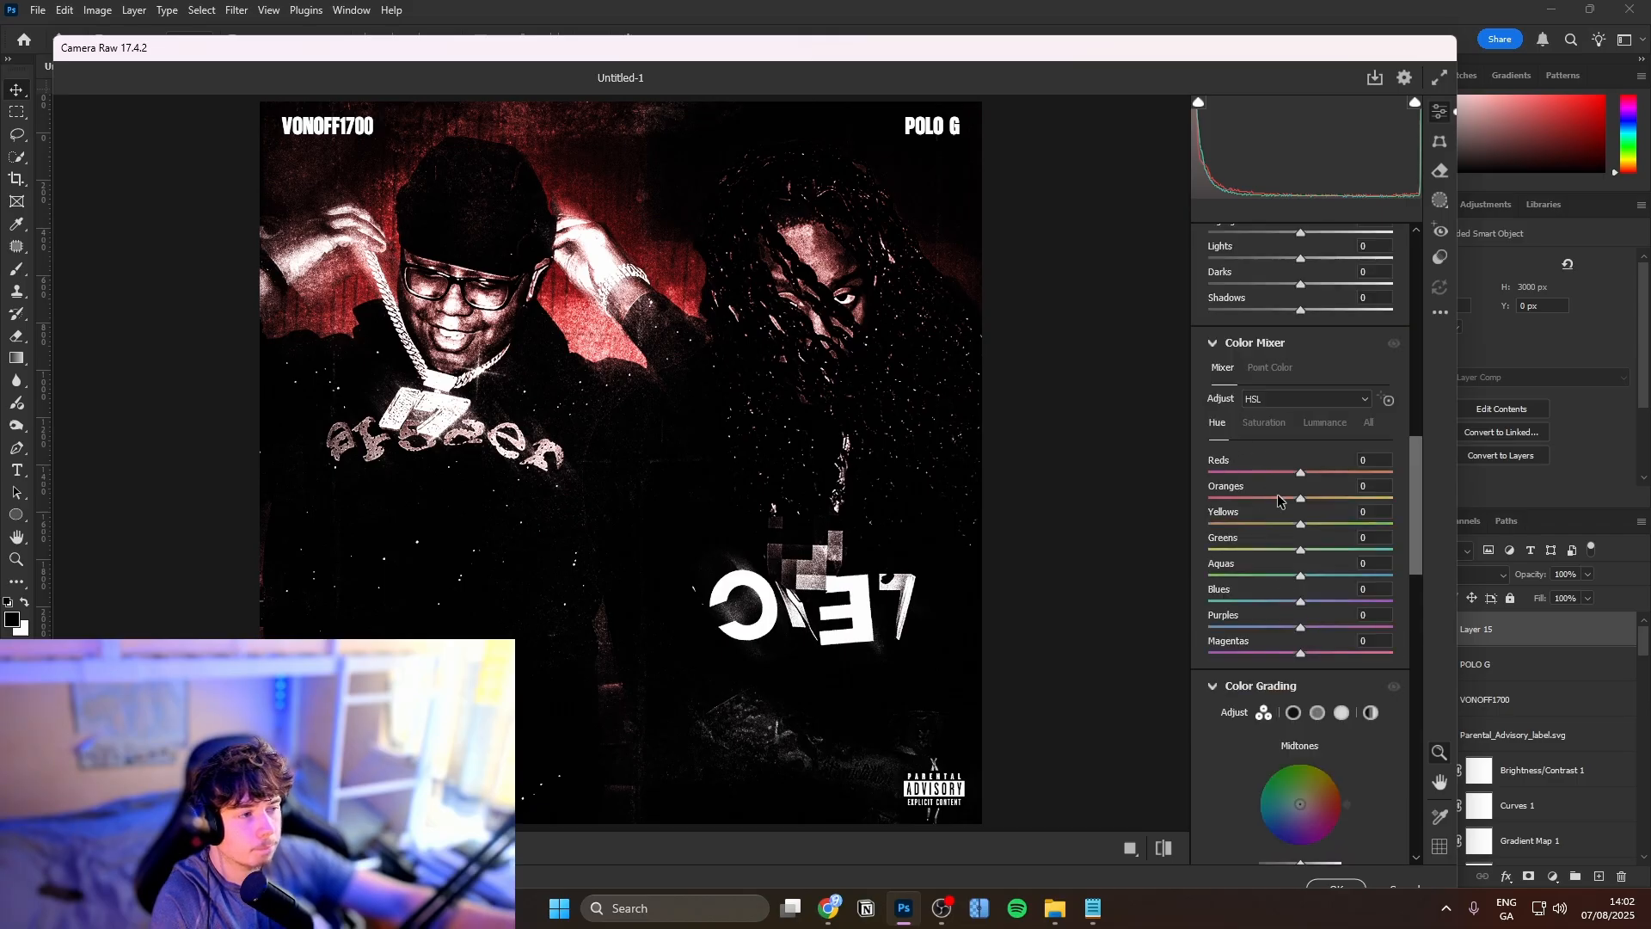
mouse_move(1300, 472)
left_mouse_down()
mouse_move(1214, 478)
mouse_move(1363, 478)
mouse_move(1306, 483)
left_mouse_up()
double_click(1307, 480)
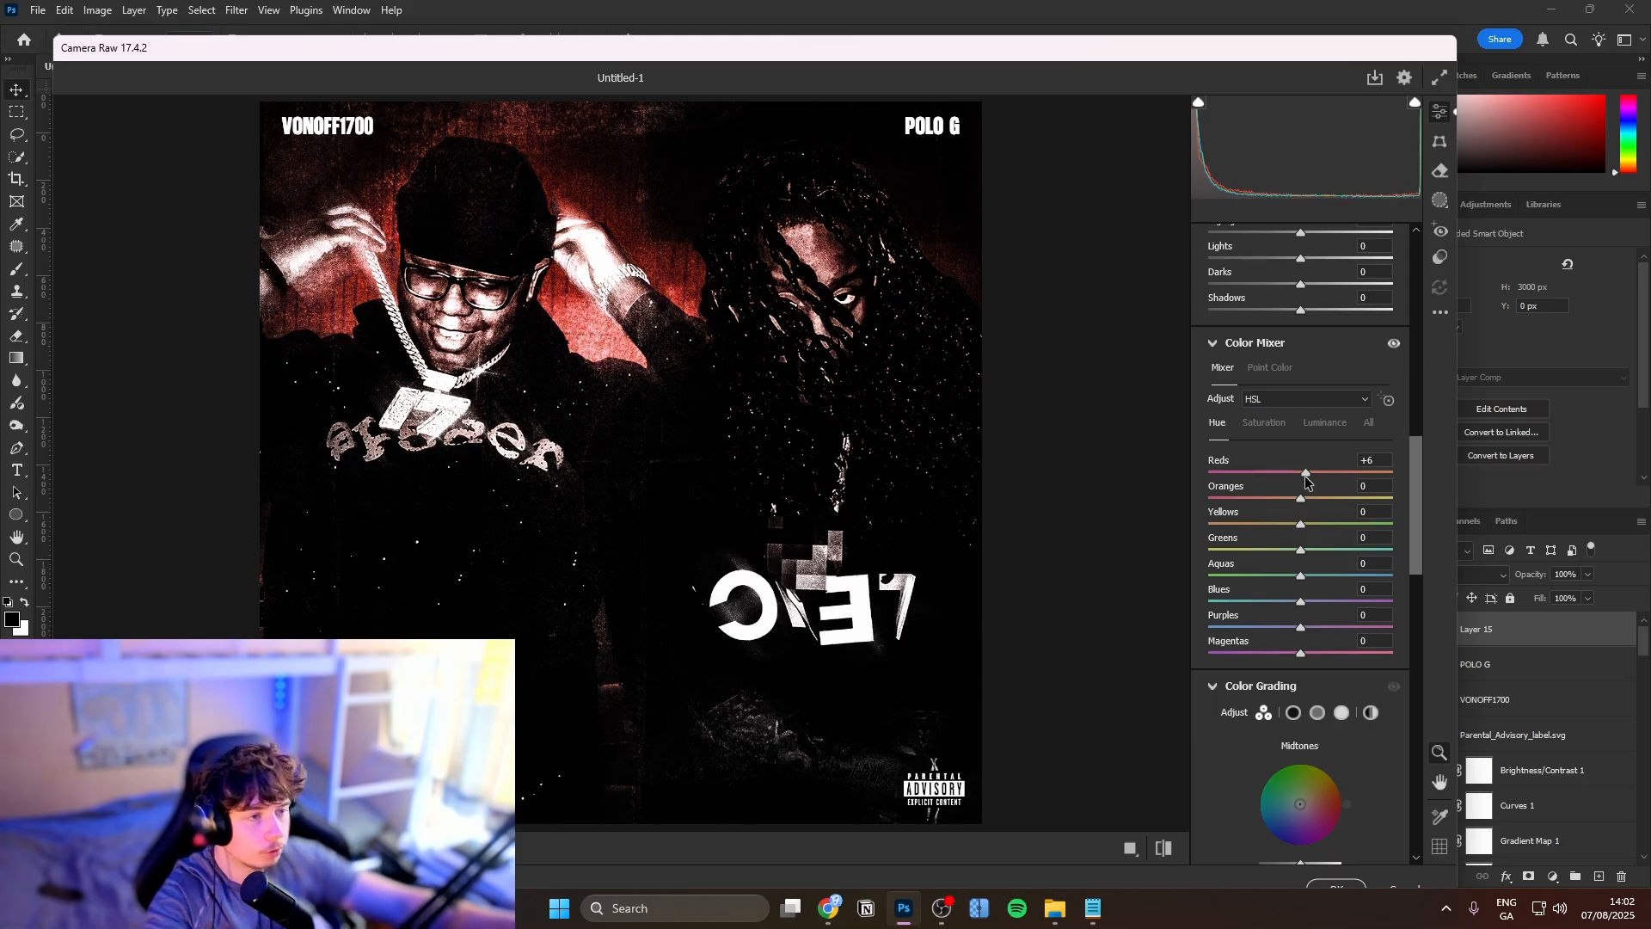
Try a Calibration red primary hue of +45 and reset it to 0
scroll(1289, 586, "down", 8)
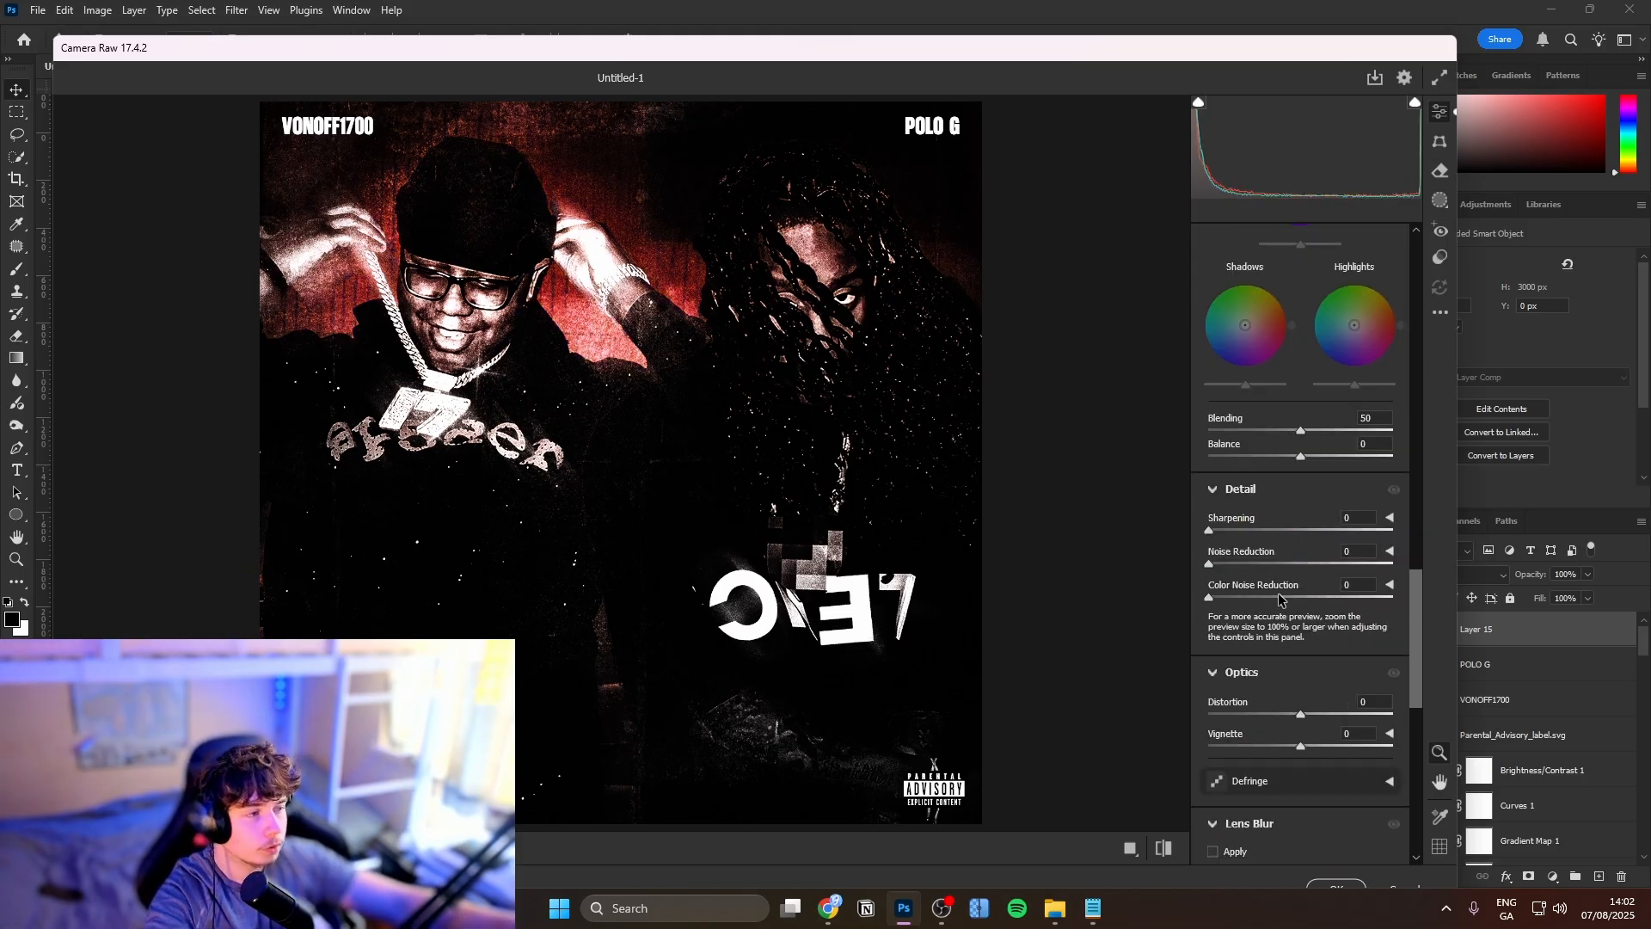
scroll(1221, 581, "down", 3)
scroll(1221, 581, "down", 5)
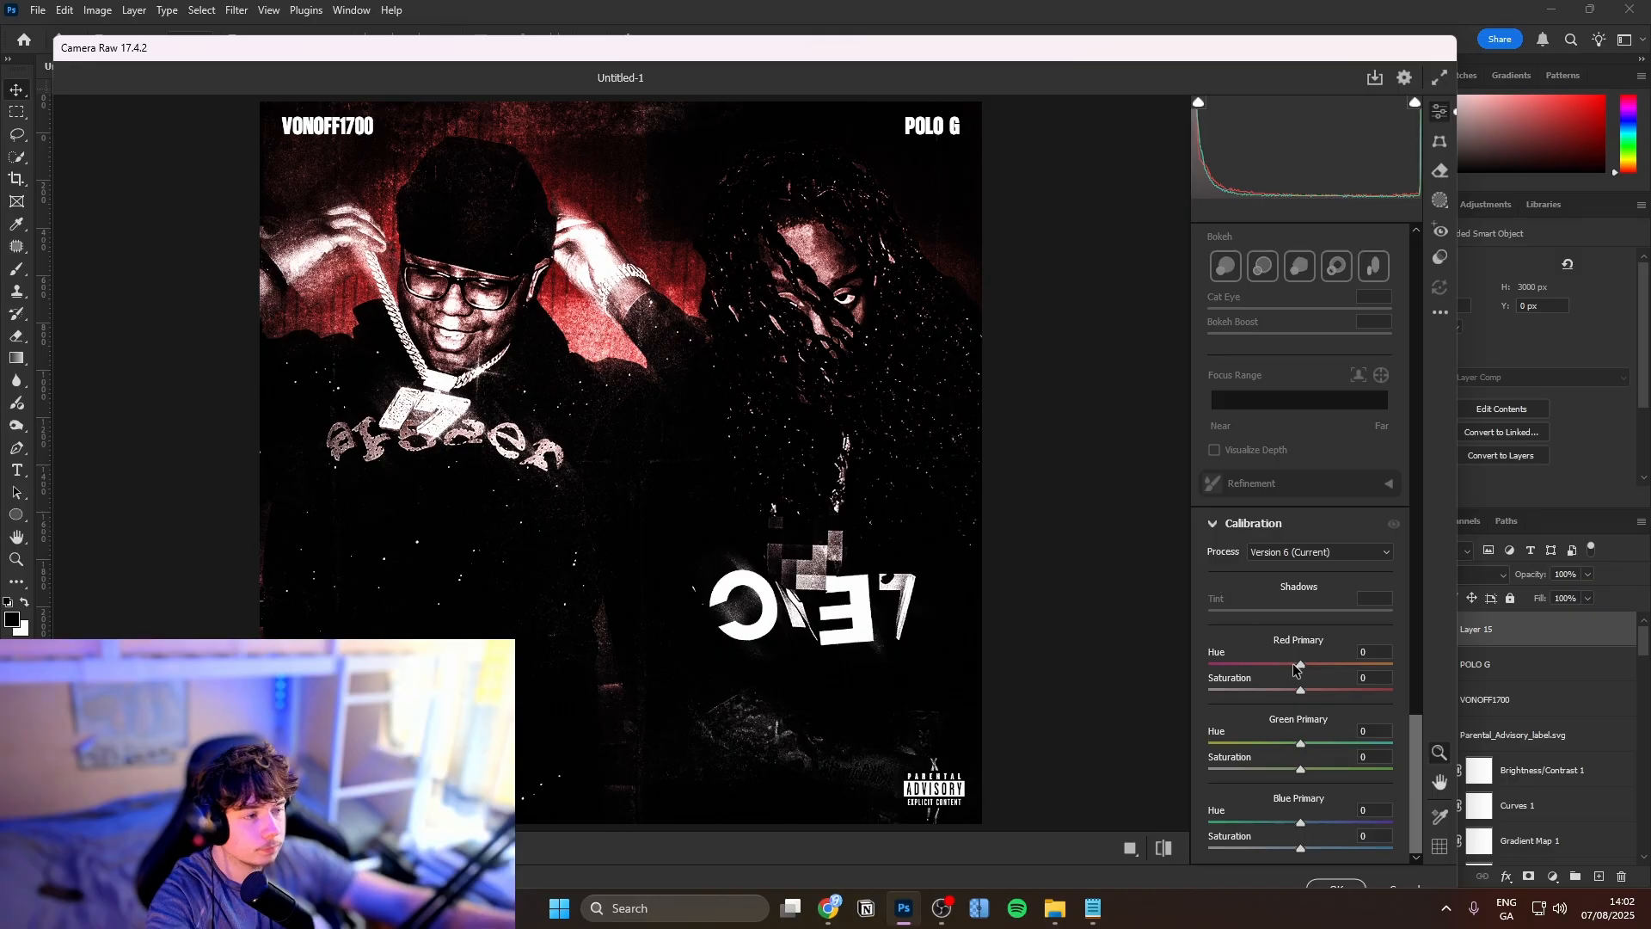
left_click_drag(1300, 663, 1351, 642)
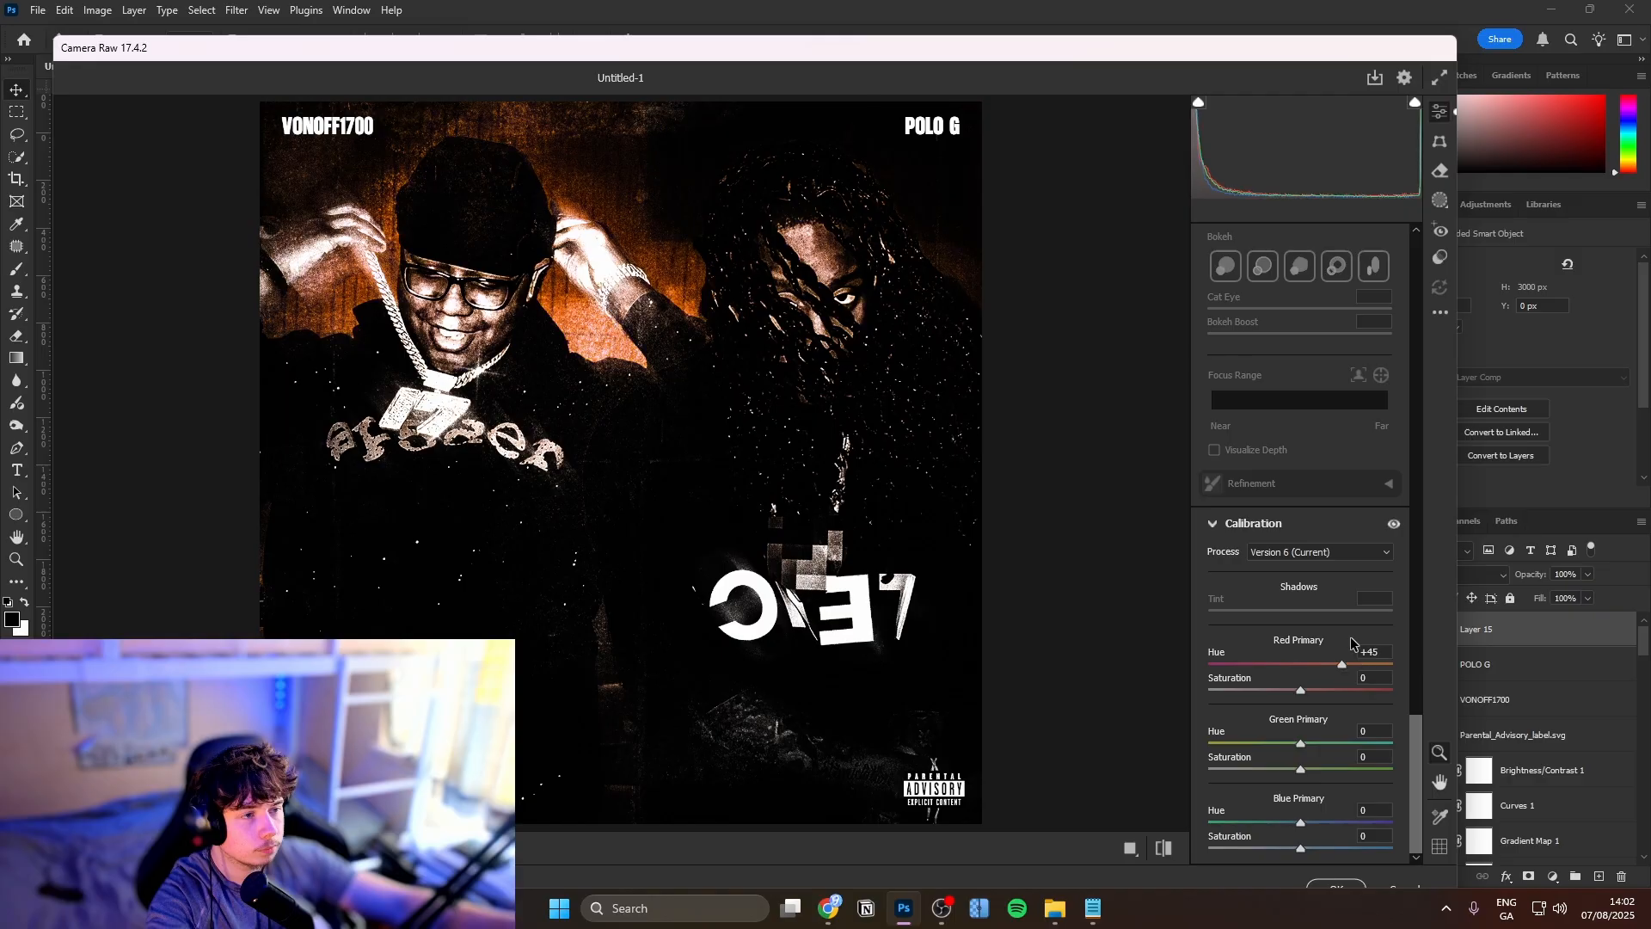
double_click(1341, 665)
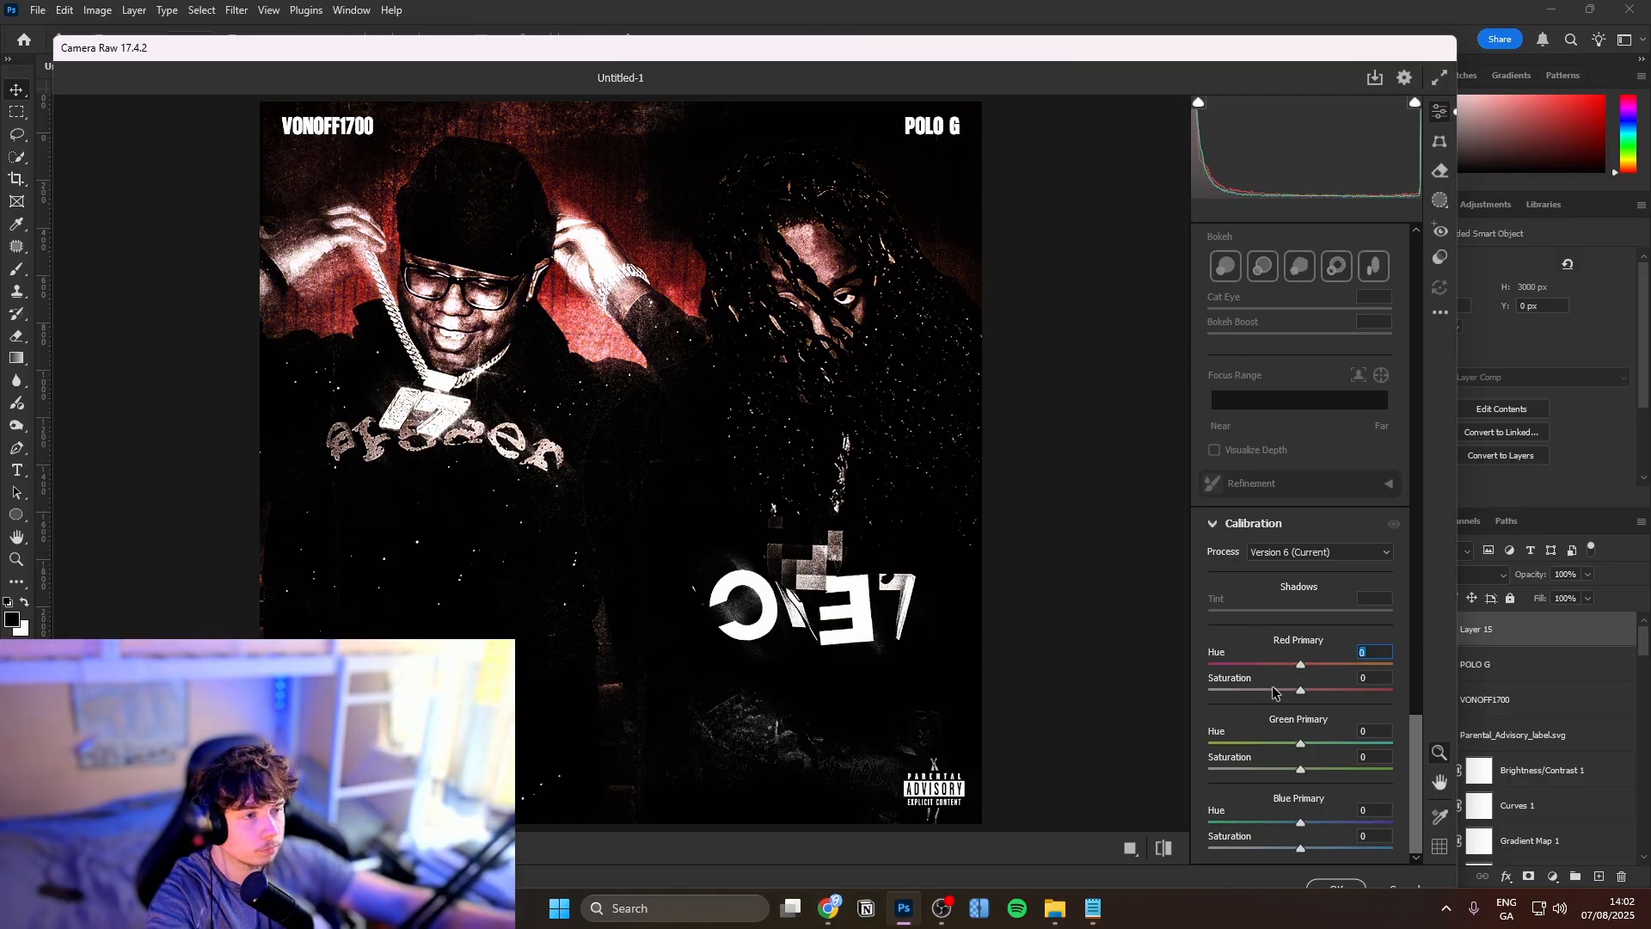
Set the temperature to +4 and the tint to +15, and apply the Camera Raw grading to the stamped layer
scroll(1254, 666, "up", 10)
scroll(1256, 664, "up", 10)
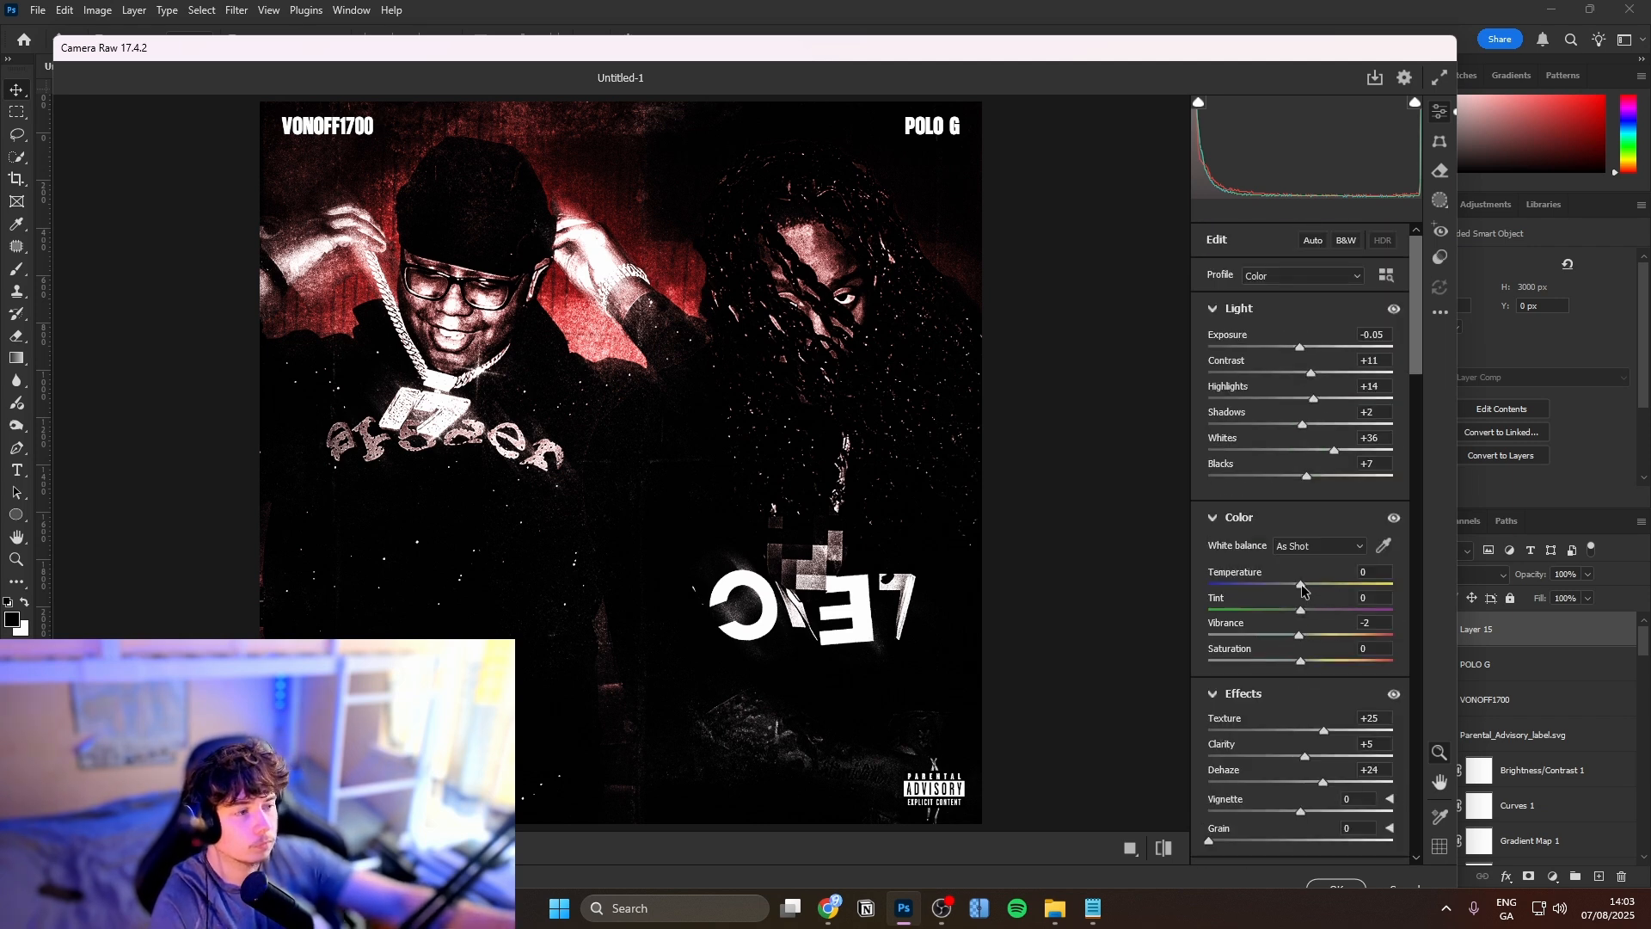
mouse_move(1300, 584)
left_mouse_down()
mouse_move(1317, 611)
mouse_move(1330, 583)
mouse_move(1305, 592)
left_mouse_up()
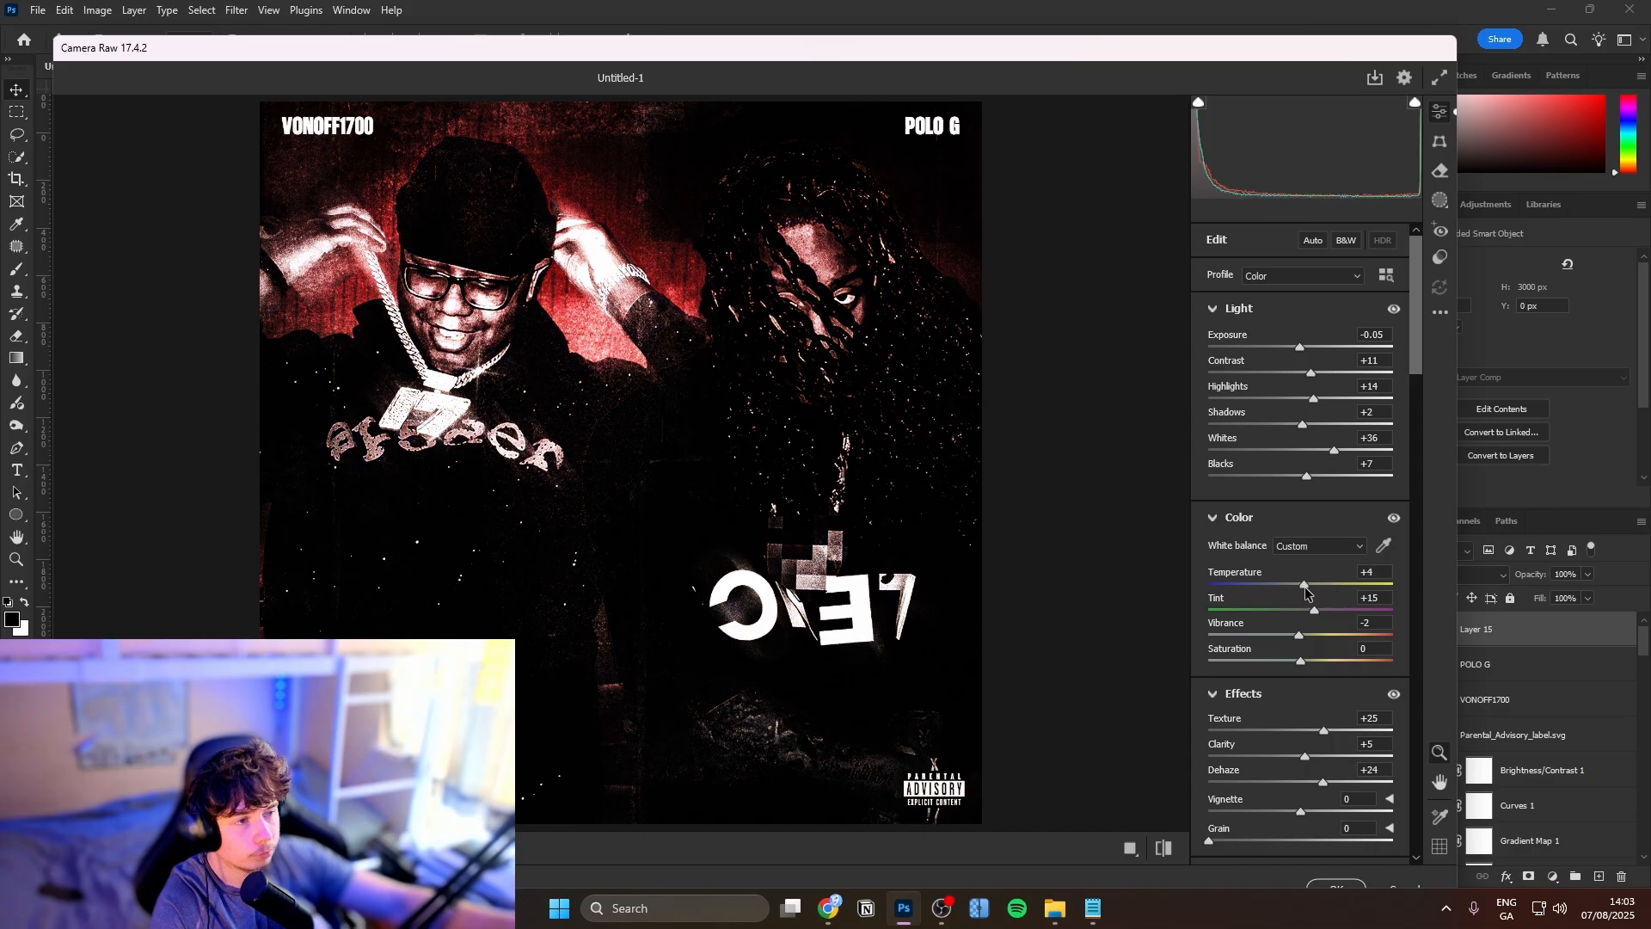
left_click(1335, 886)
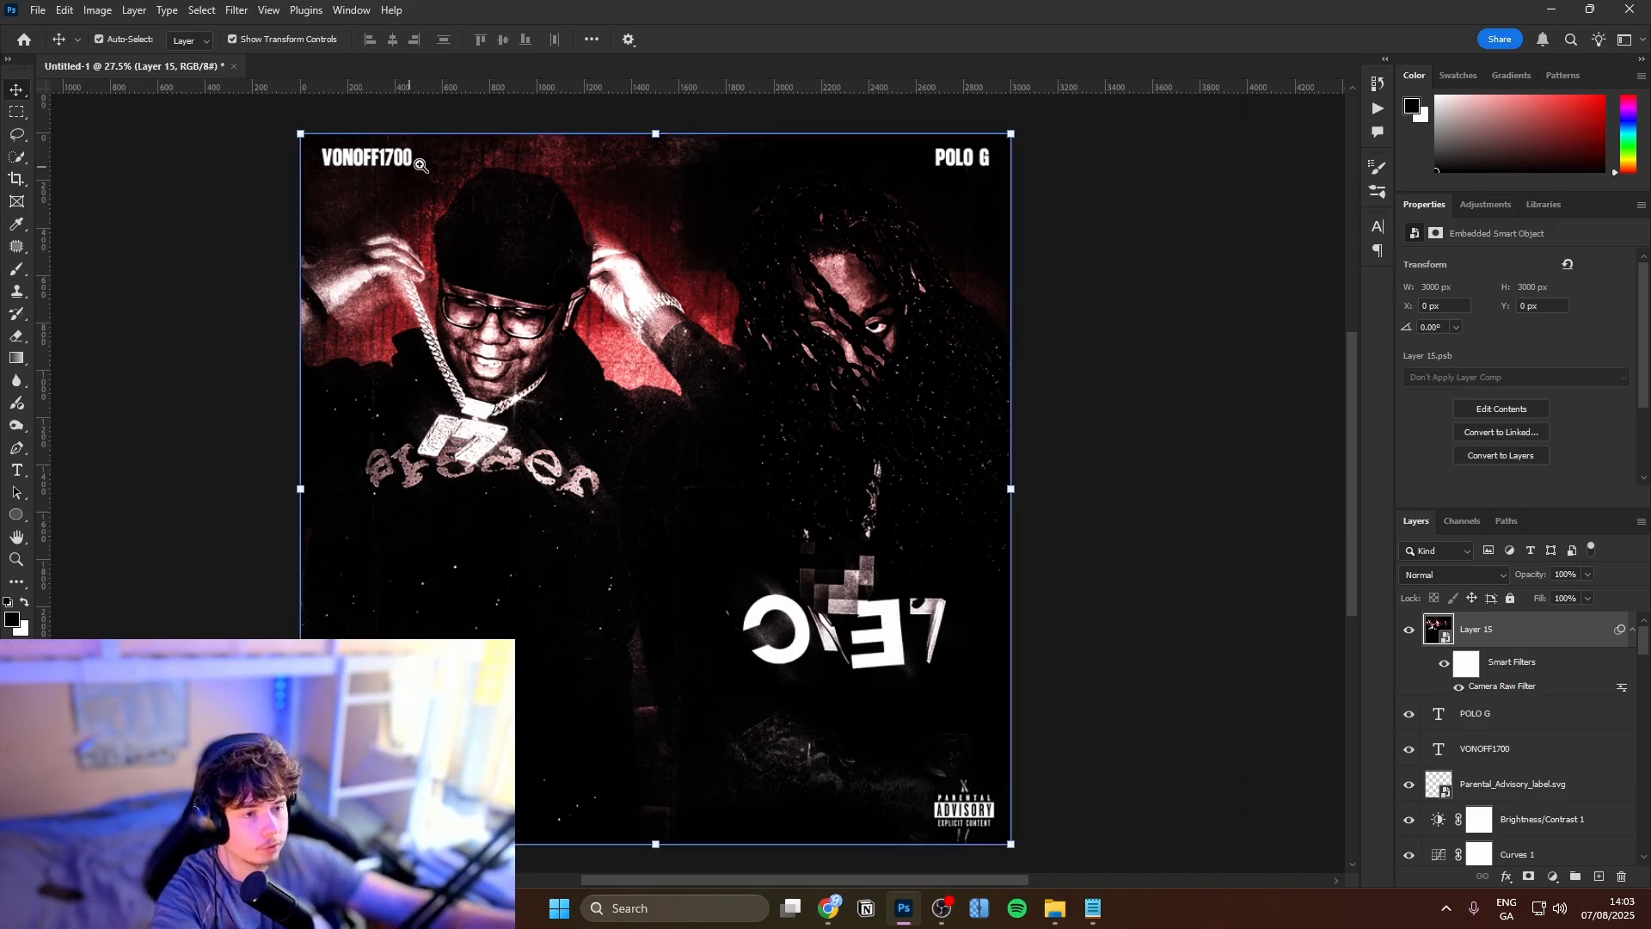
left_click_drag(402, 169, 335, 378)
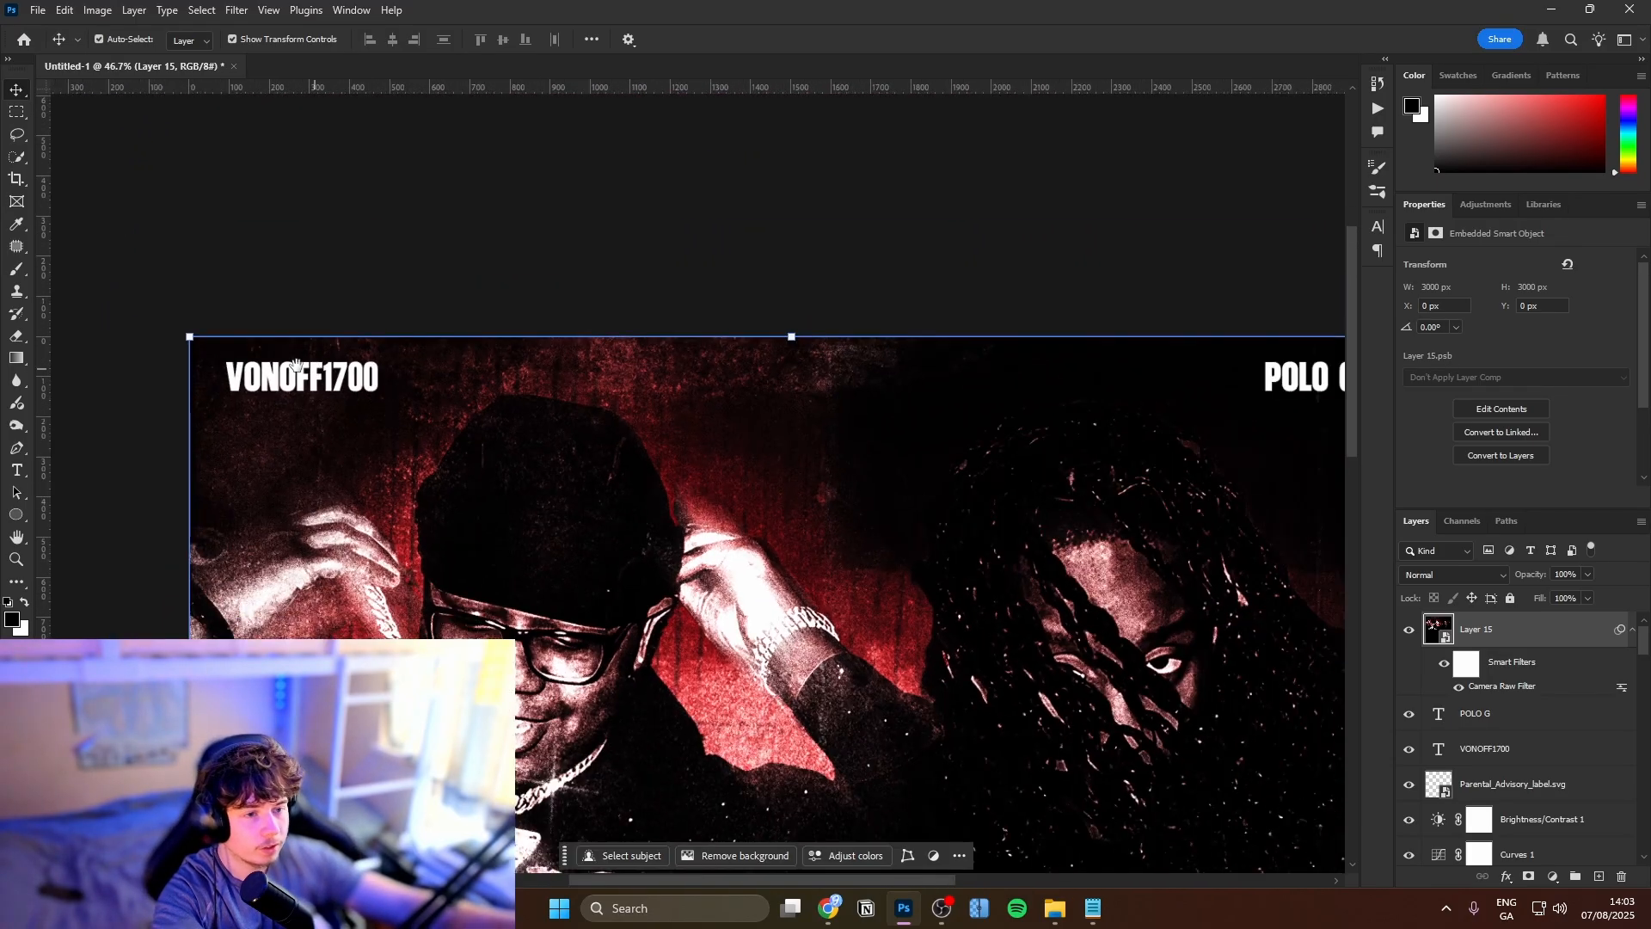
left_click_drag(434, 415, 191, 401)
left_click_drag(1047, 424, 995, 377)
left_click_drag(995, 378, 969, 273)
left_click_drag(969, 273, 910, 220)
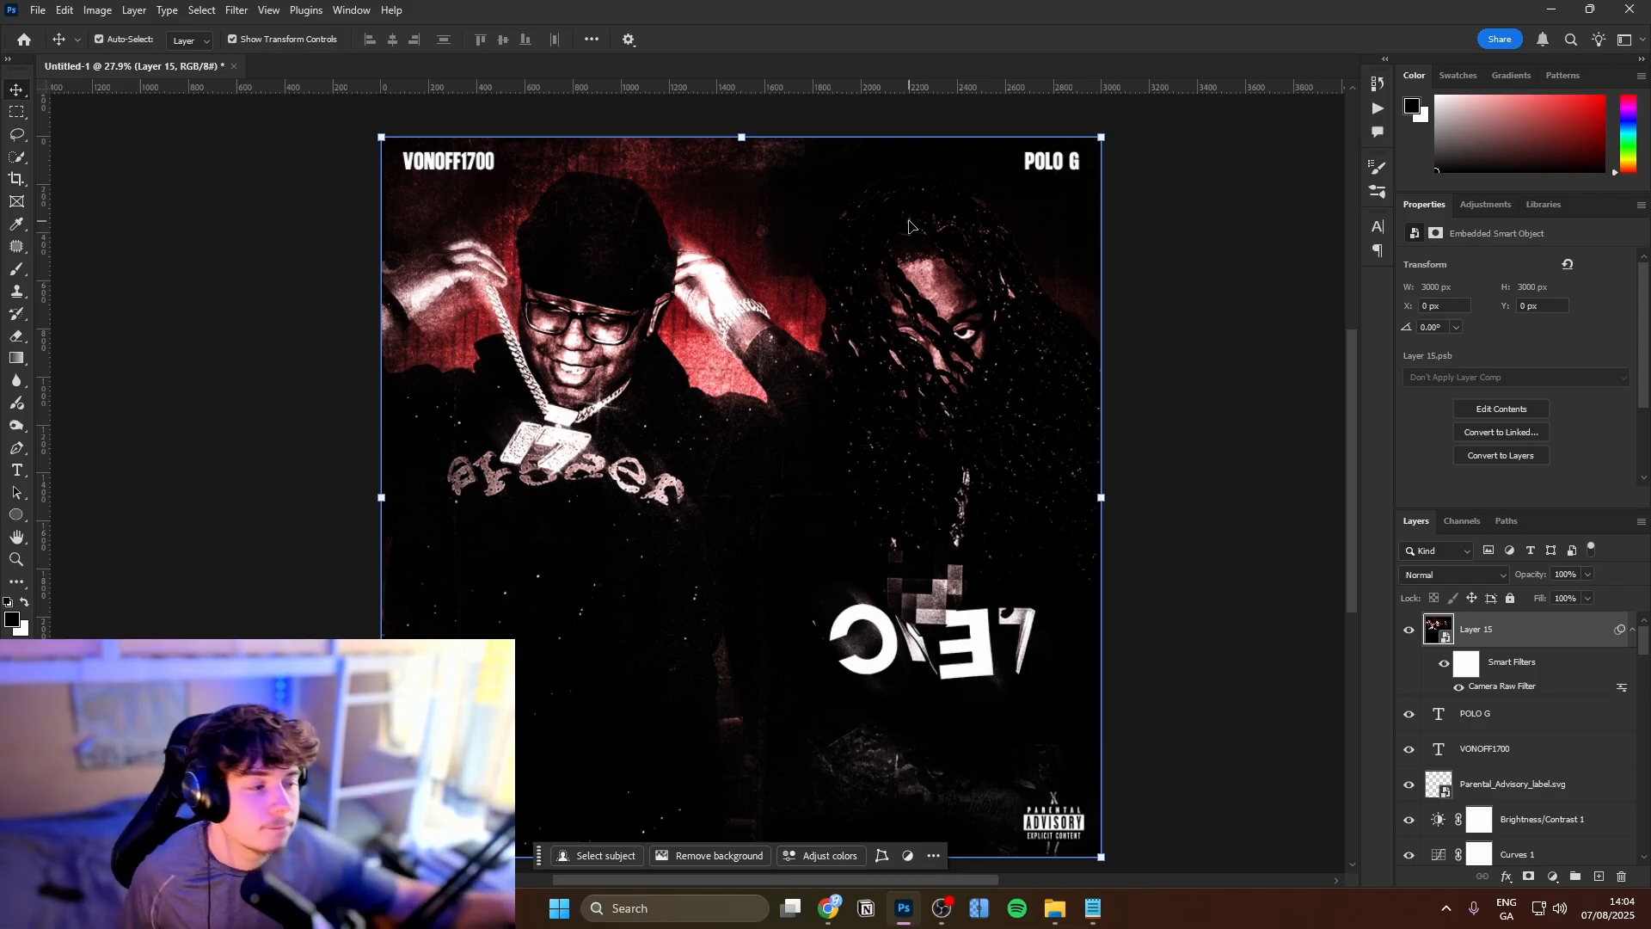
left_click(942, 907)
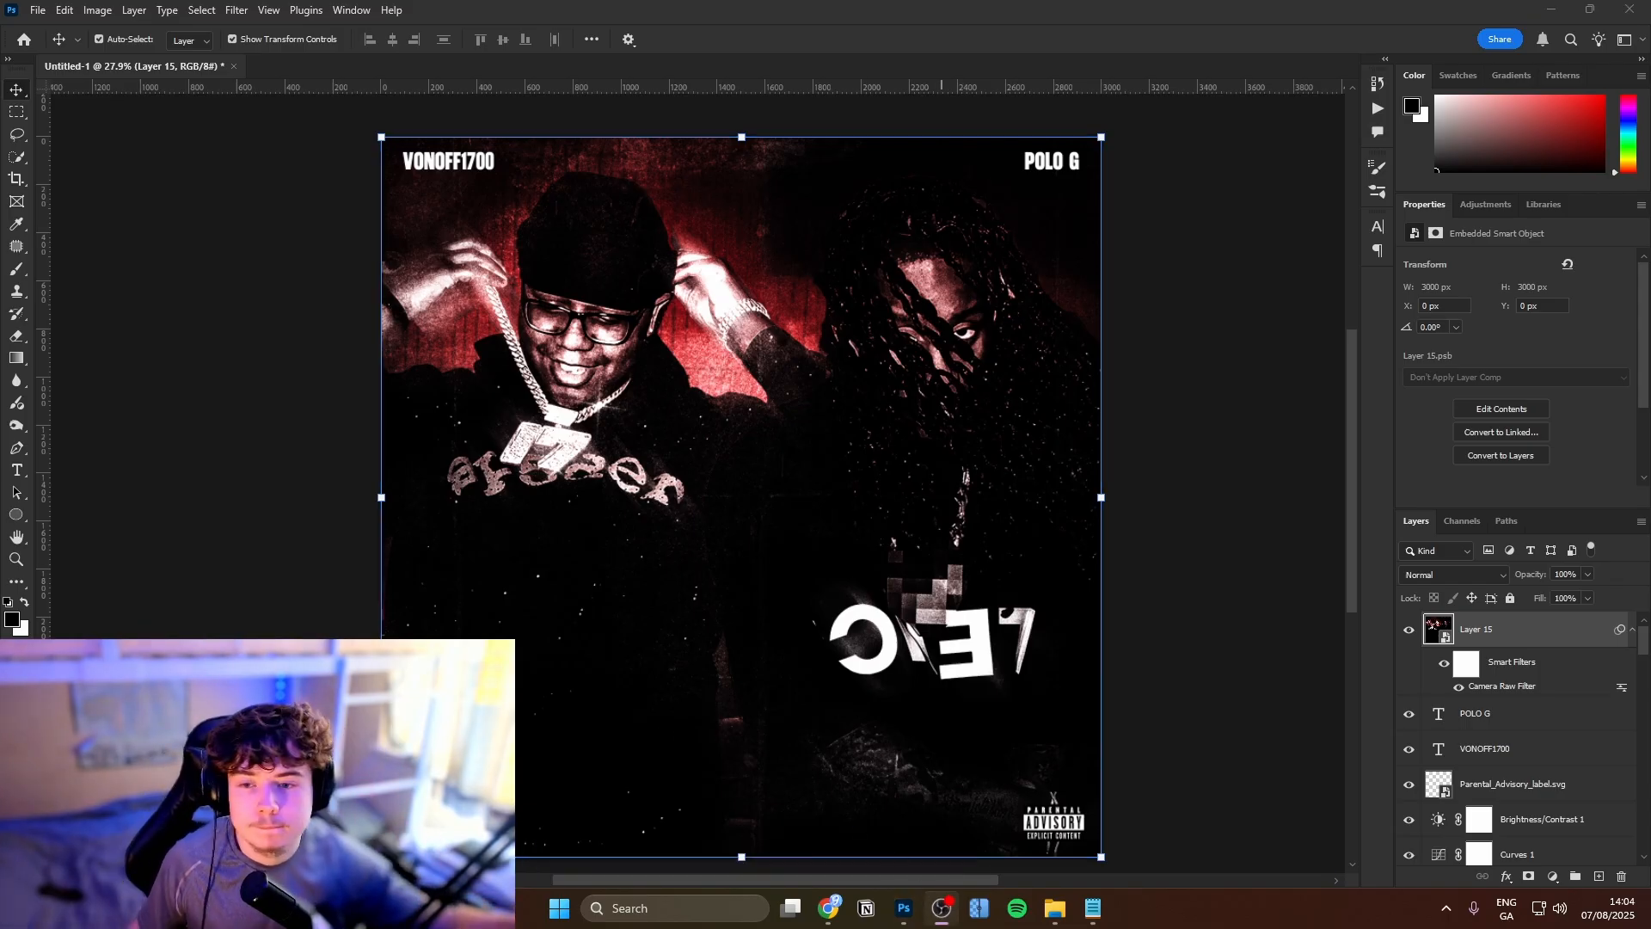